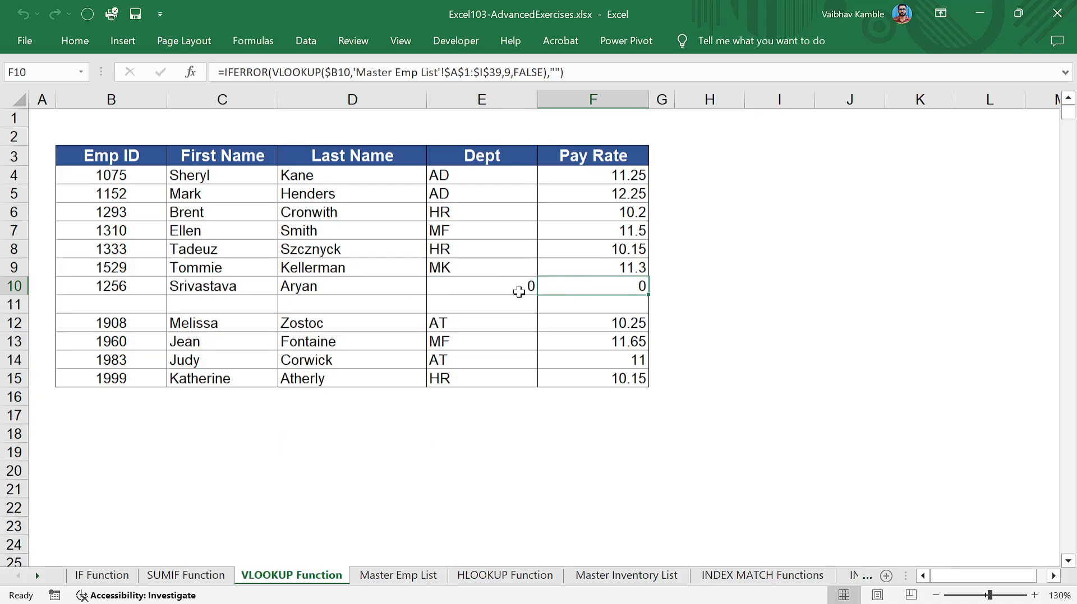
Step: Inspect the IFERROR VLOOKUP formulas in the Dept and Pay Rate cells E10 and F10
left_click(491, 289)
left_click(597, 287)
left_click(525, 290)
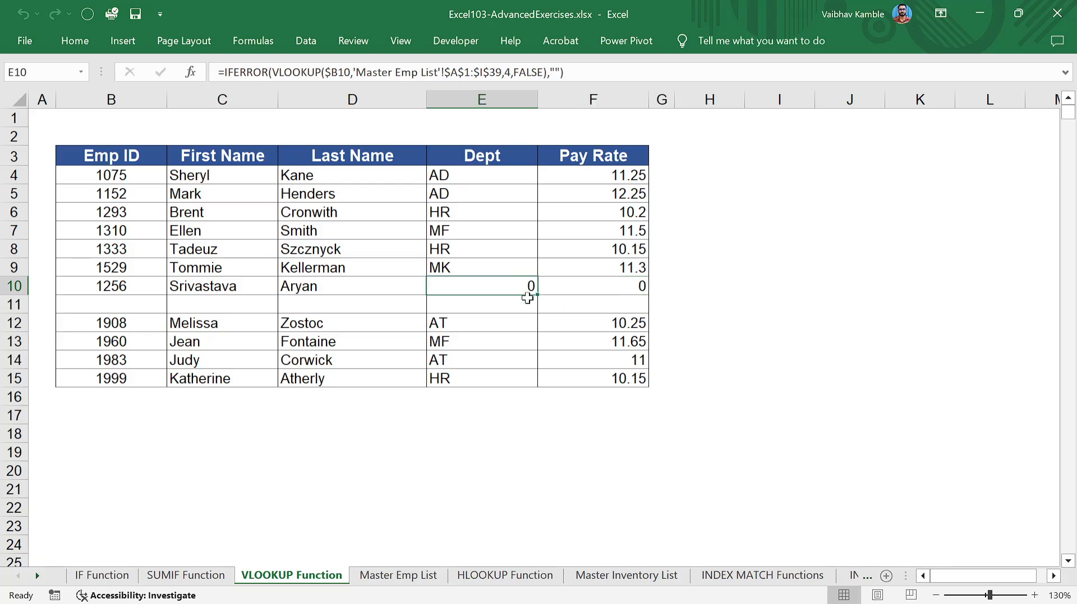
left_click(570, 290)
left_click(512, 286)
left_click(600, 288)
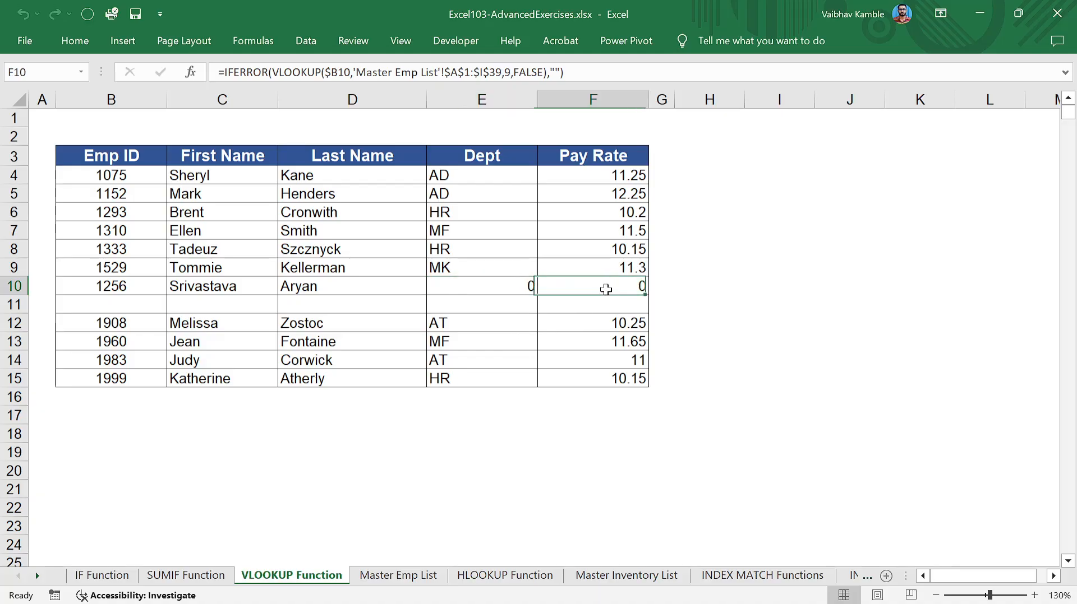
Step: On the HLOOKUP Function sheet, examine the Warehouse 1 Inventory formula in B5 and its product code in B3
left_click(495, 575)
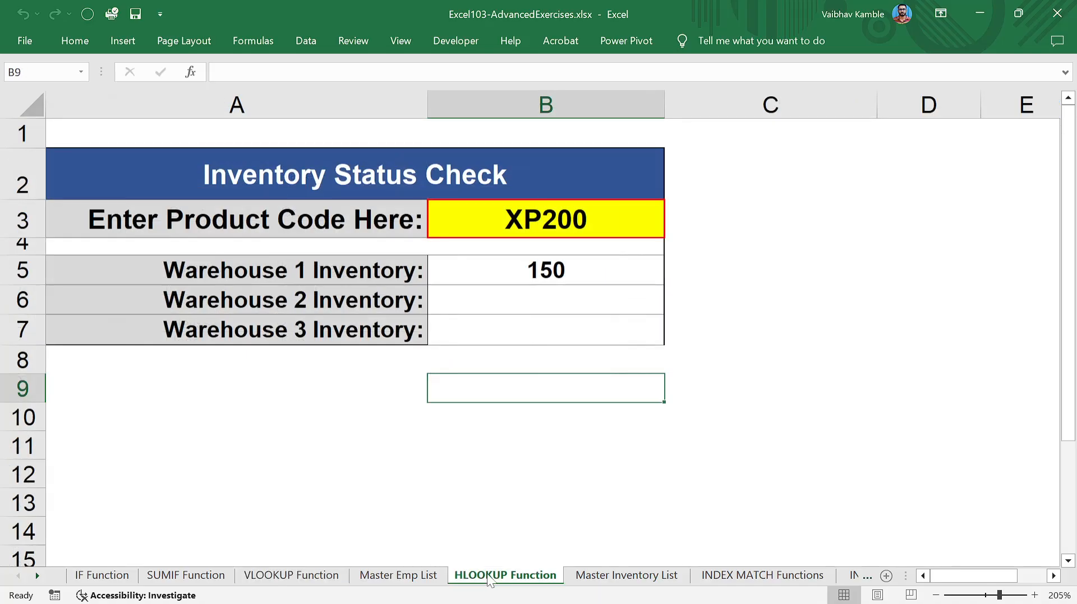
left_click(580, 367)
left_click(548, 275)
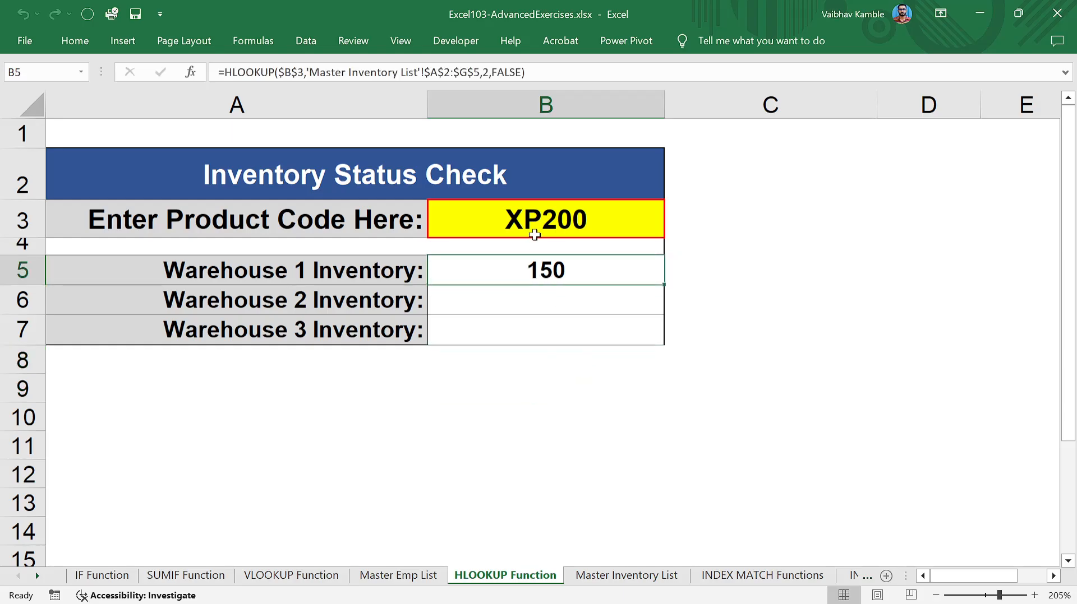
left_click(527, 216)
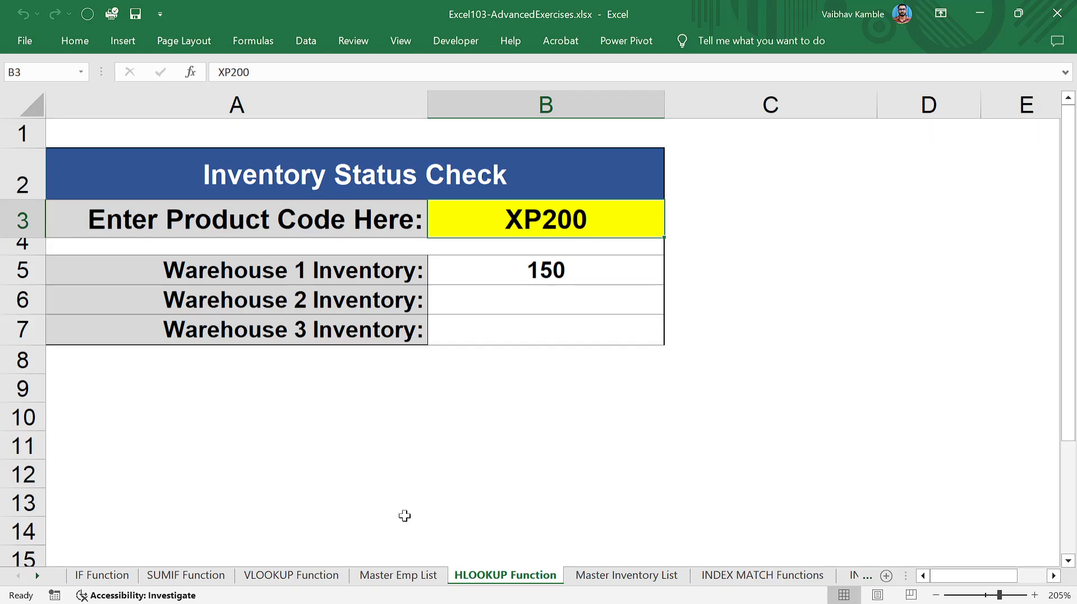
Step: Compare the Emp ID lookup value in B4 of the VLOOKUP Function sheet with the Emp ID column of Master Emp List
left_click(284, 575)
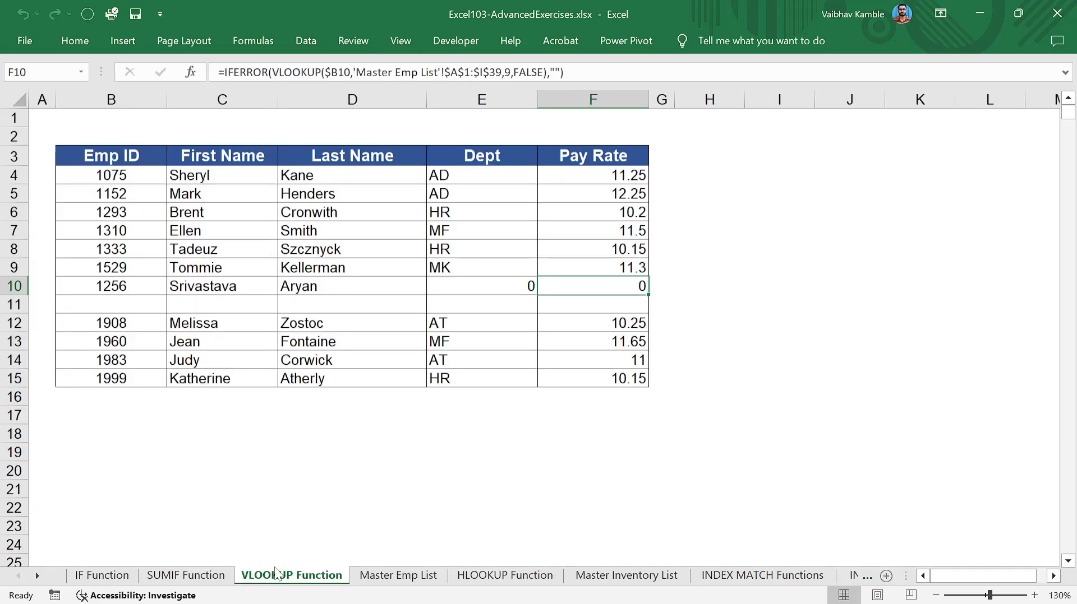
left_click(124, 176)
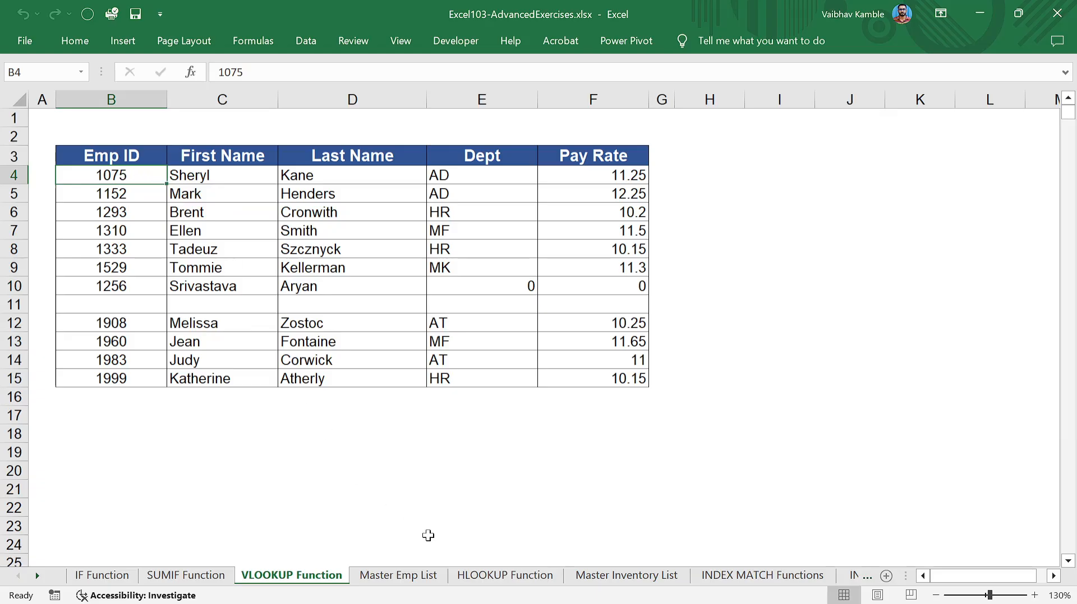
left_click(401, 576)
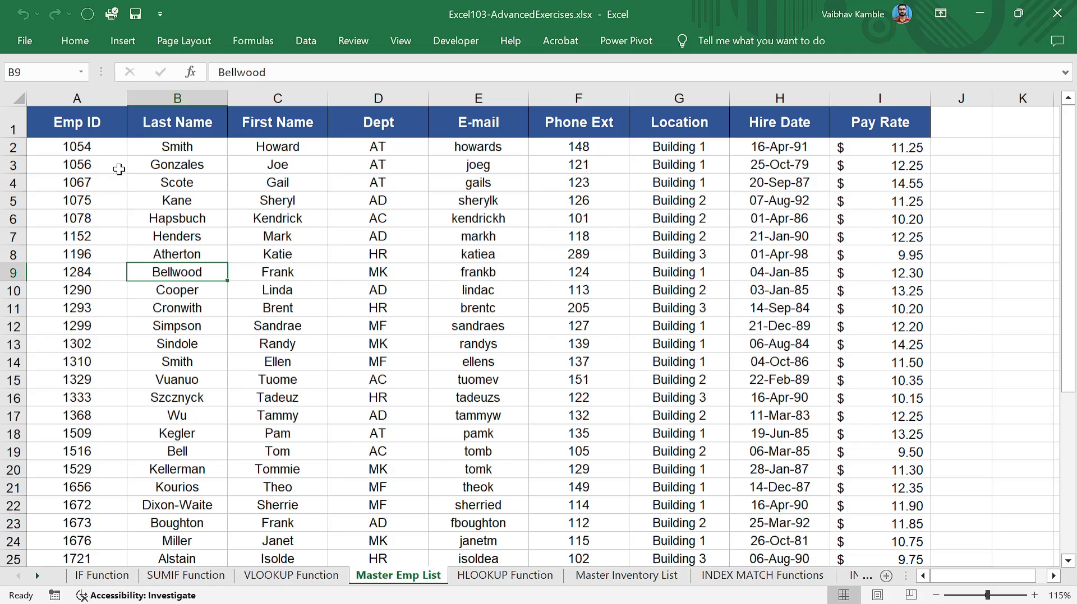
left_click_drag(102, 145, 69, 559)
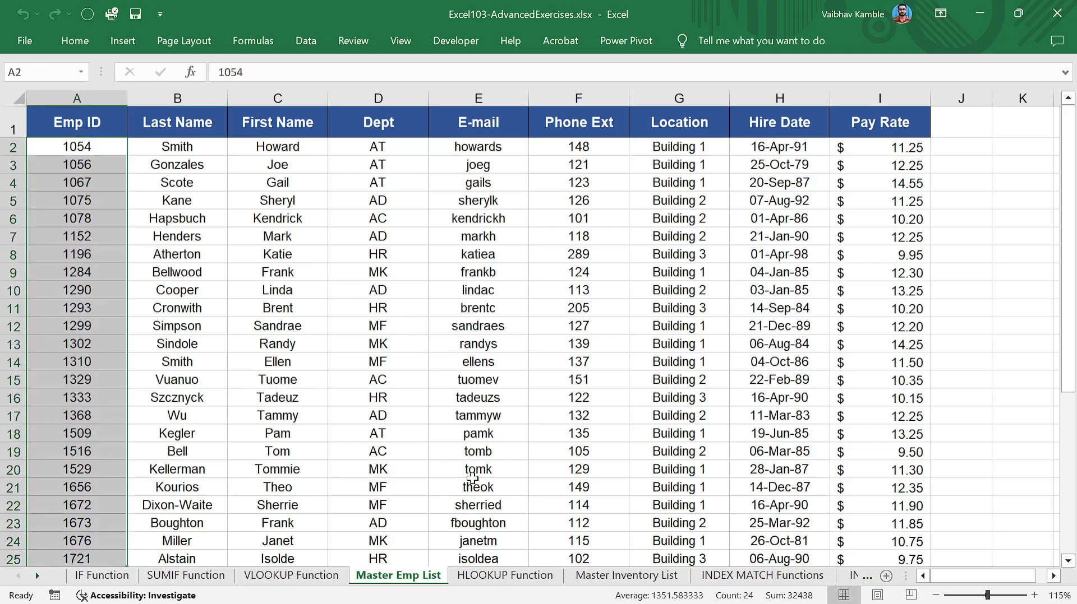
left_click(147, 195)
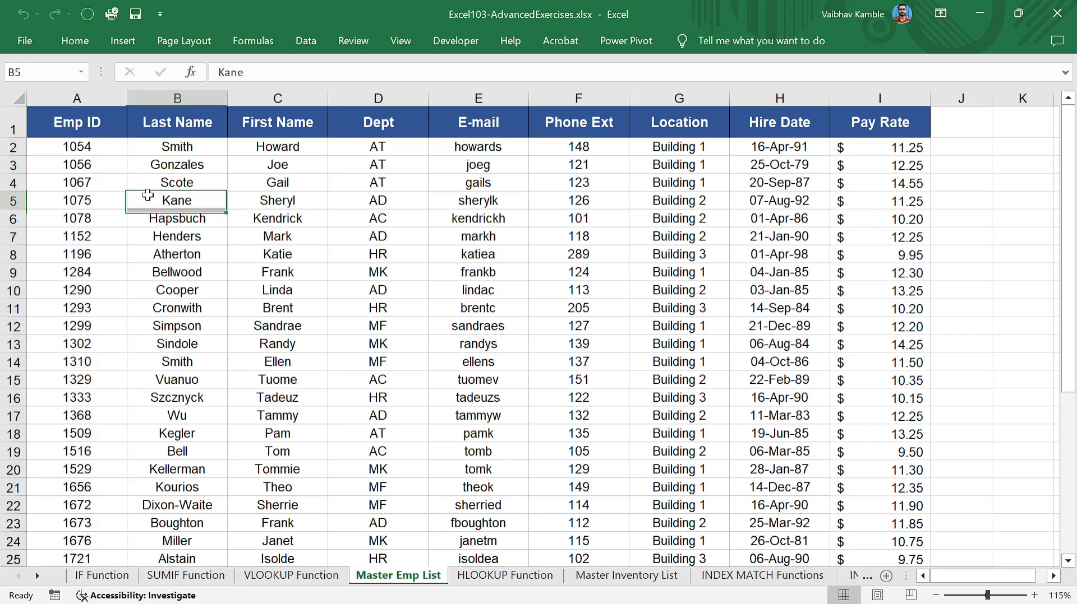
left_click(95, 108)
left_click(95, 108)
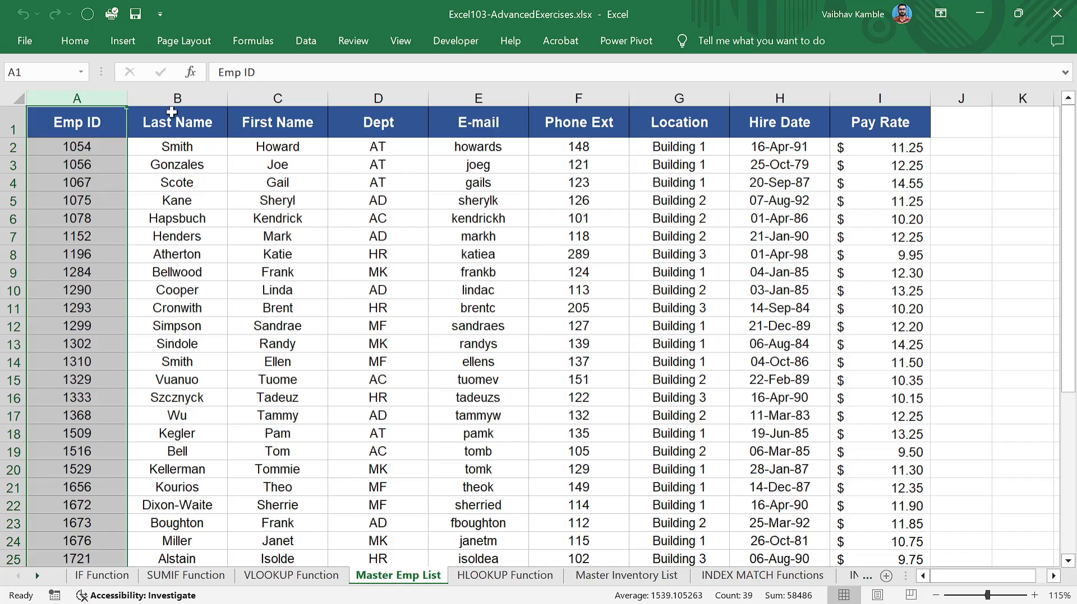
left_click(168, 181)
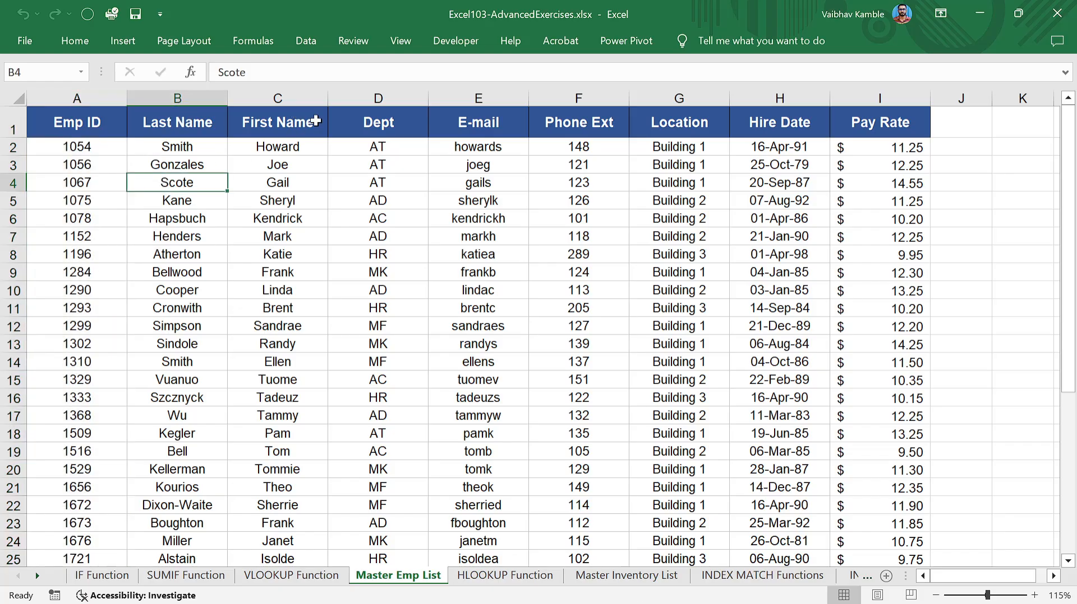
Step: Examine the Dept column of Master Emp List and its individual department codes as a possible lookup column
left_click(362, 124)
left_click(379, 93)
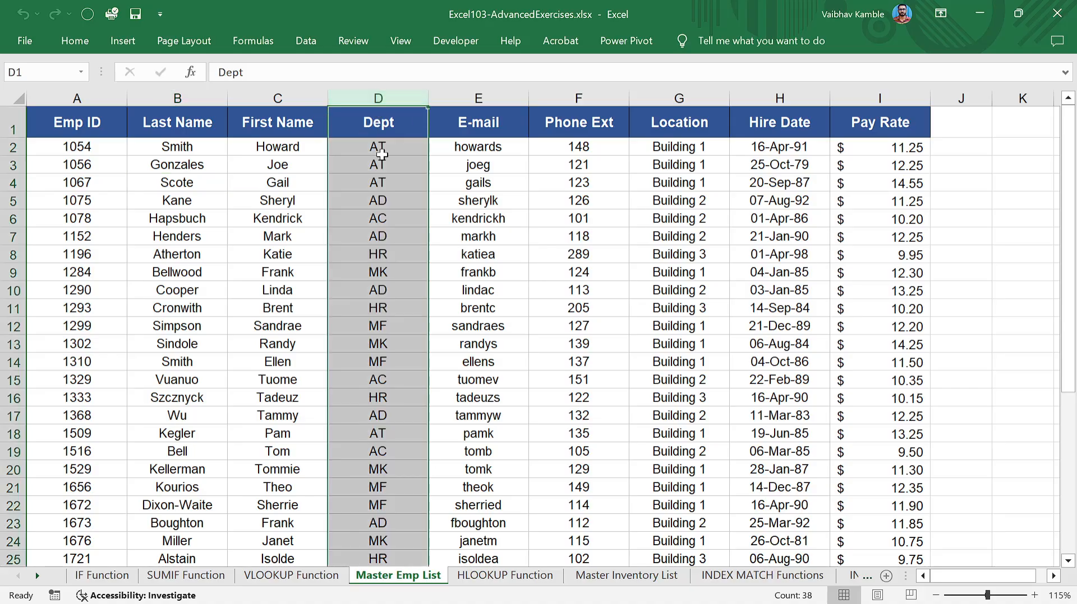
left_click(399, 308)
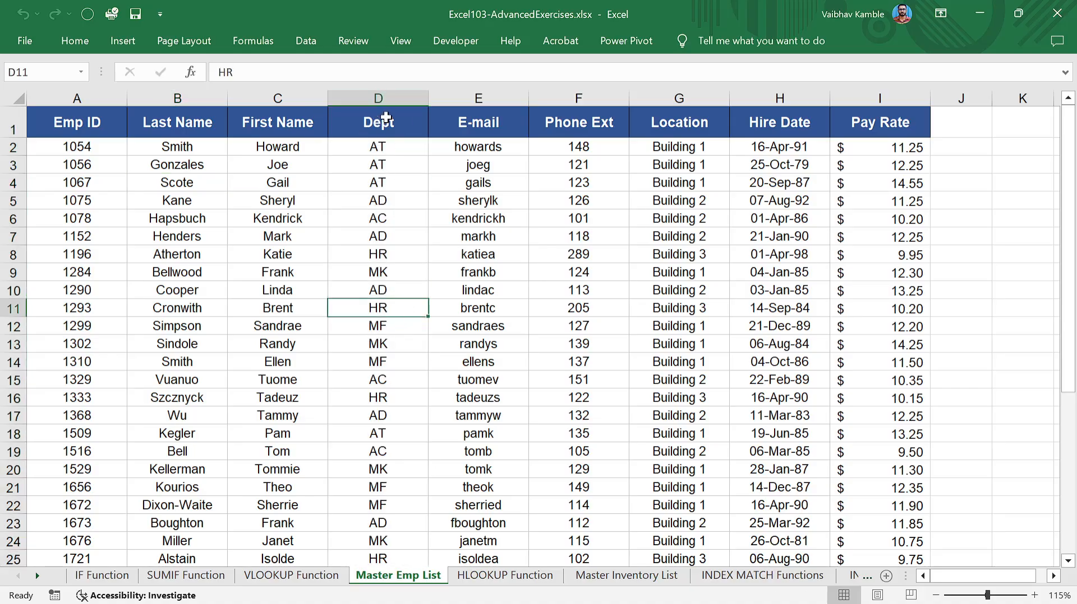
left_click_drag(386, 118, 379, 505)
left_click(389, 273)
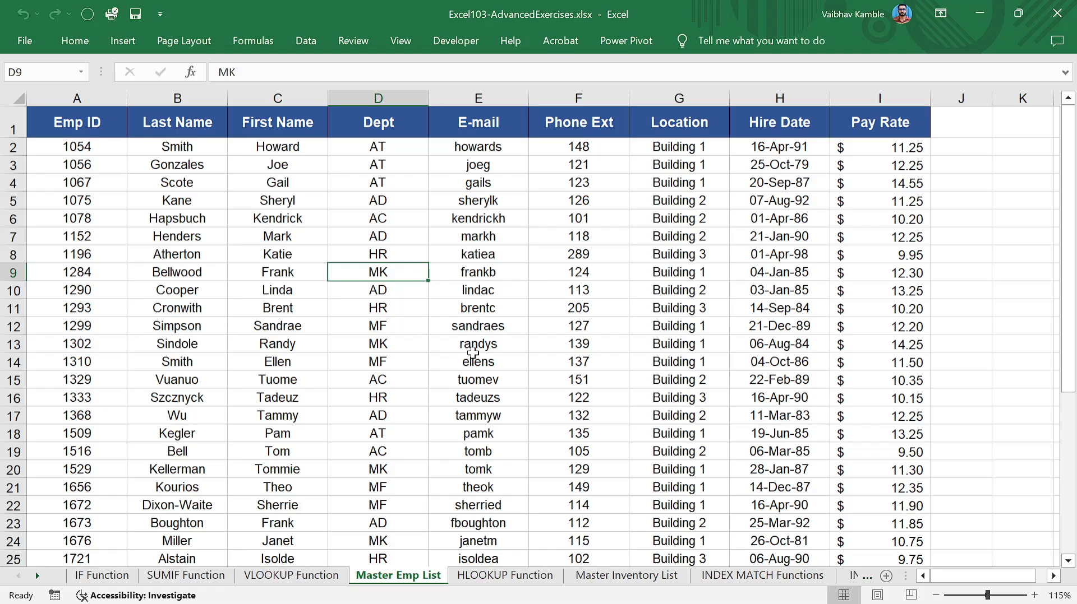
left_click(399, 213)
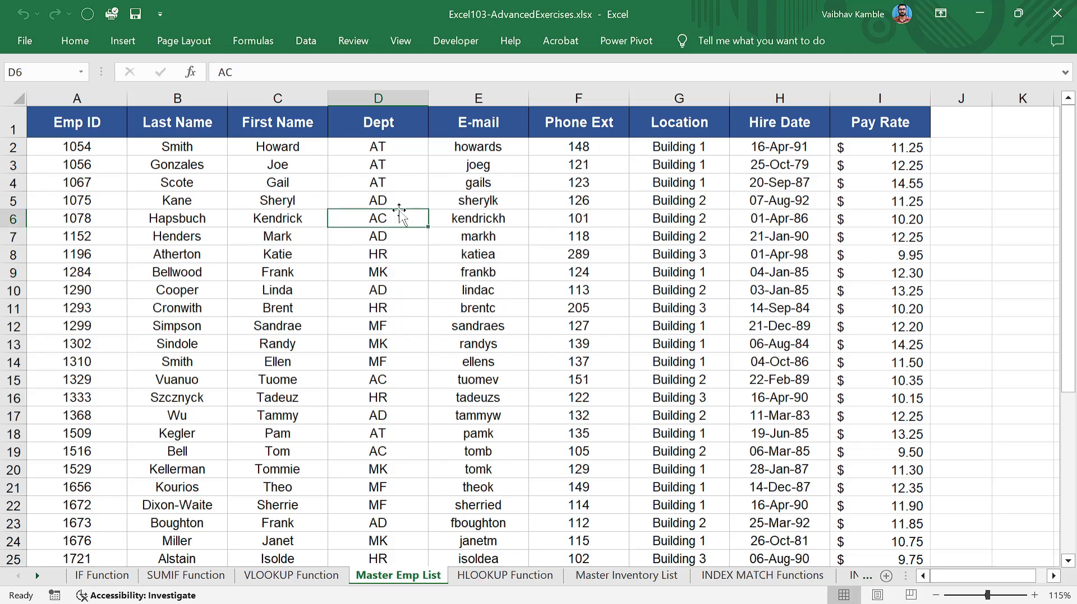
left_click(386, 99)
left_click(382, 178)
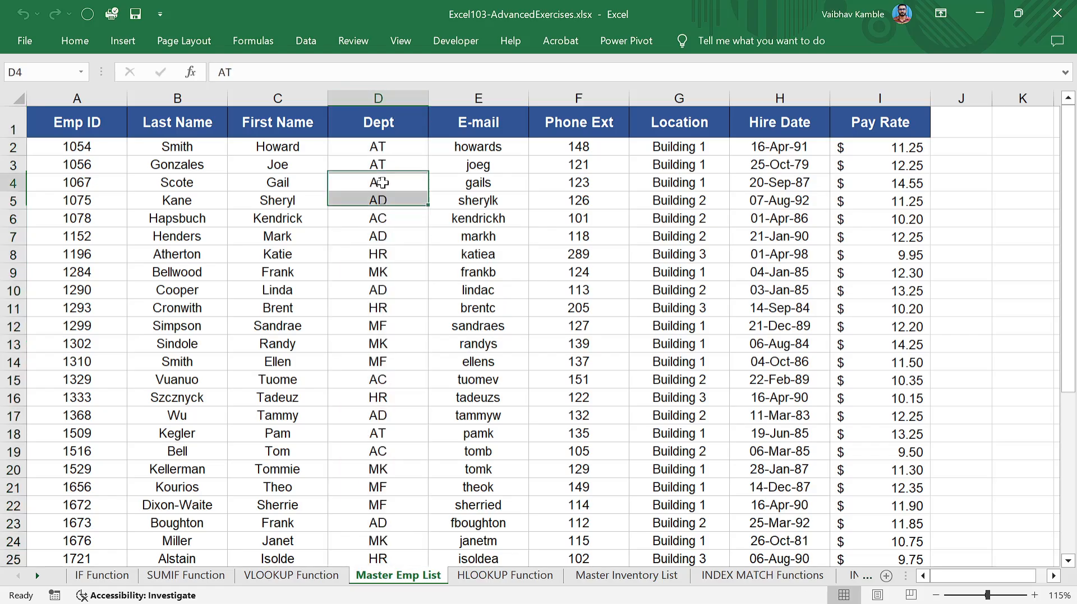
left_click(370, 272)
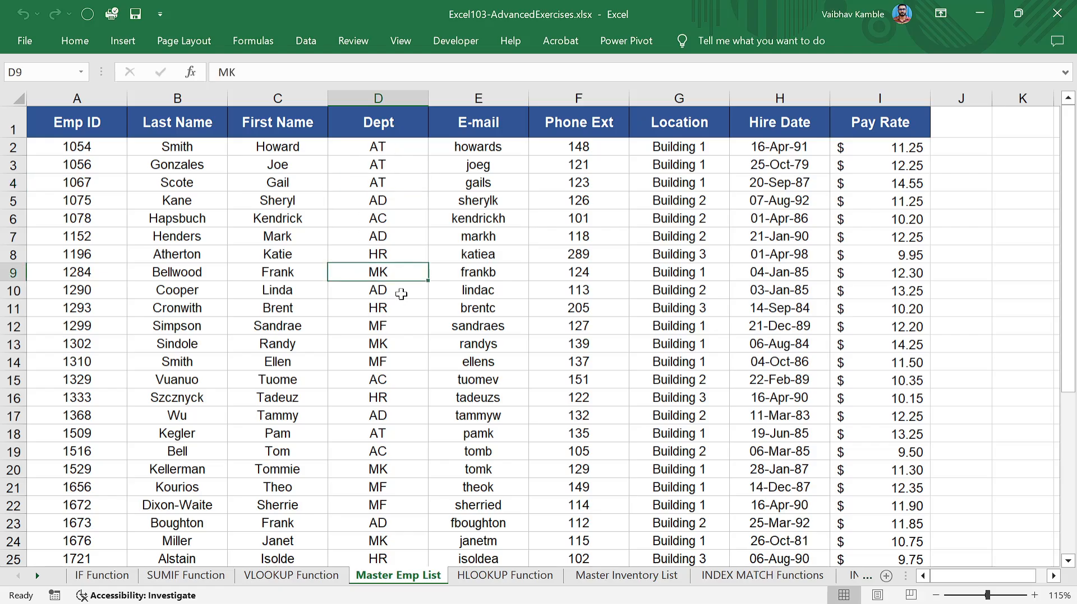
left_click(396, 228)
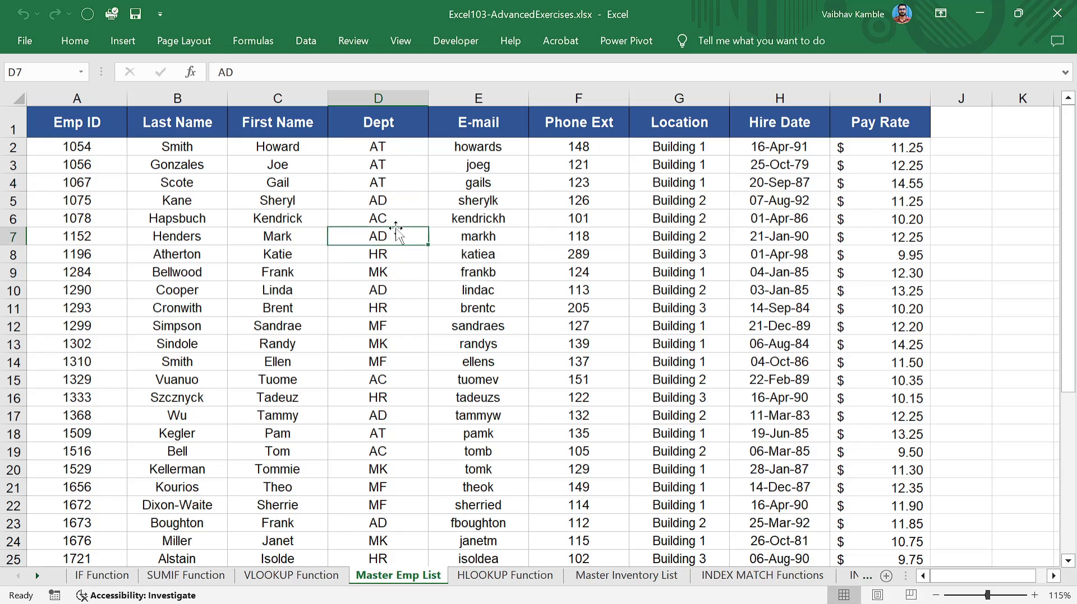
left_click(397, 221)
left_click(398, 204)
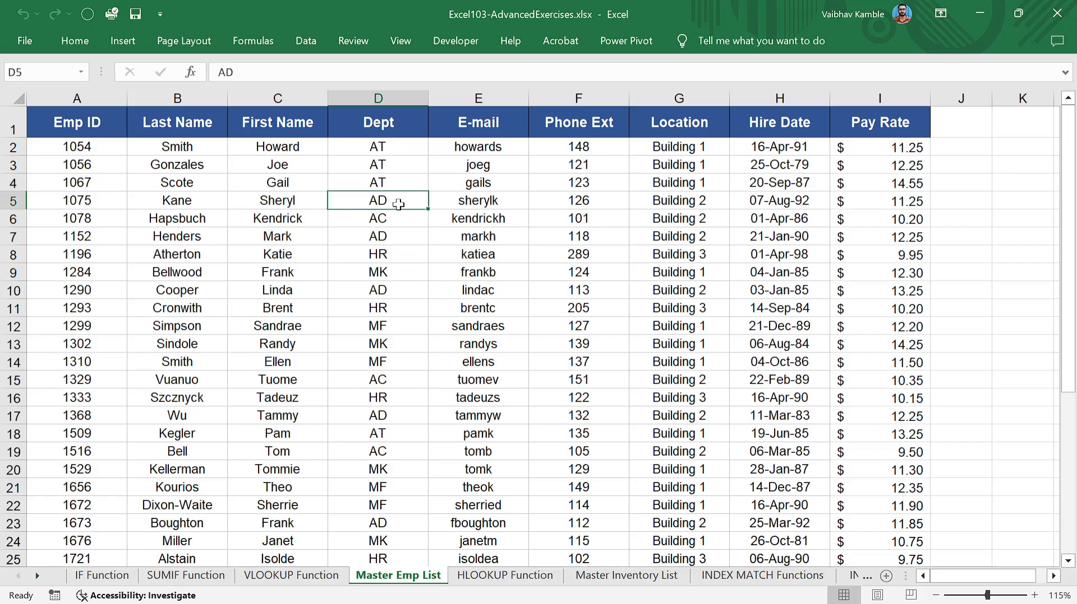
left_click(403, 183)
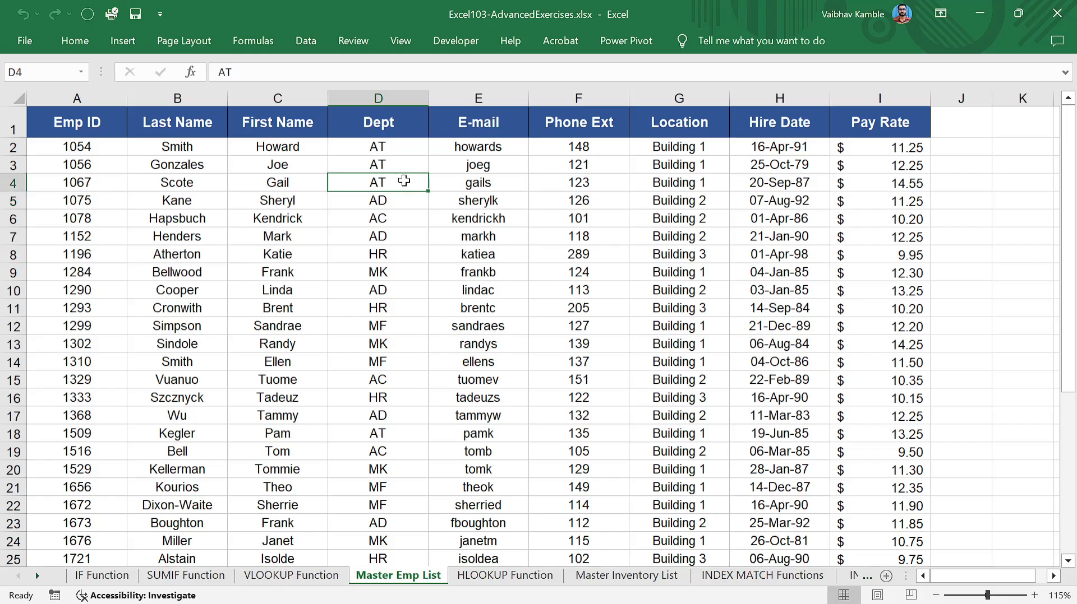
left_click(407, 164)
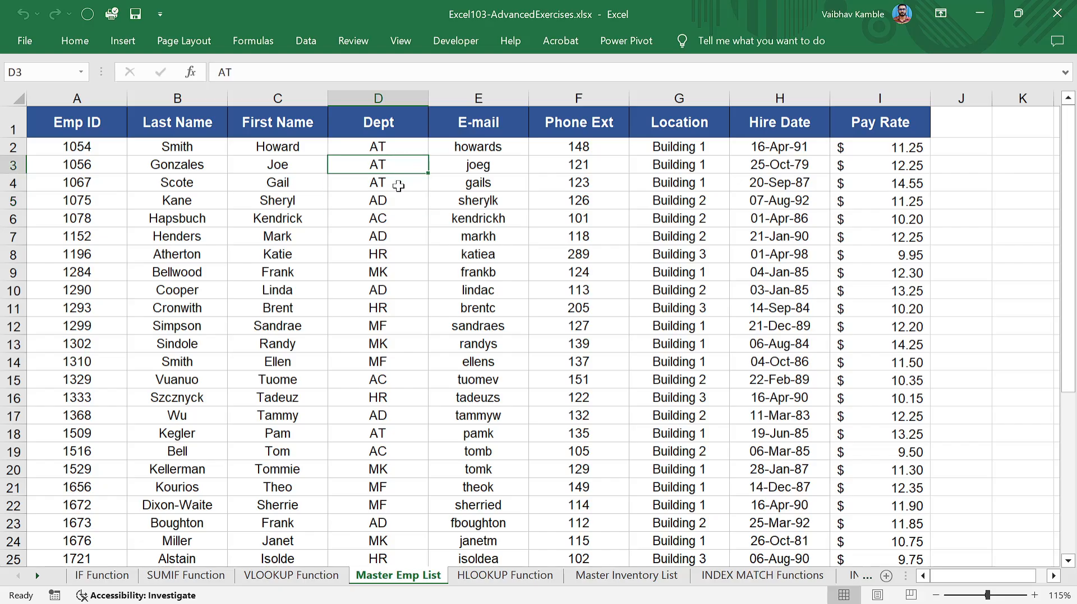
left_click(398, 184)
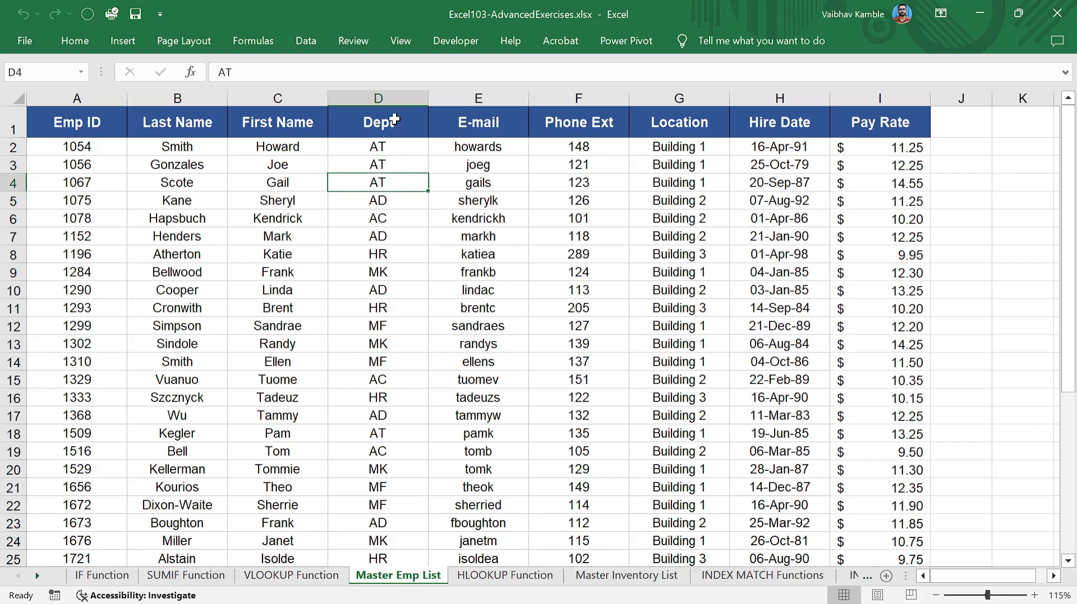
left_click(393, 96)
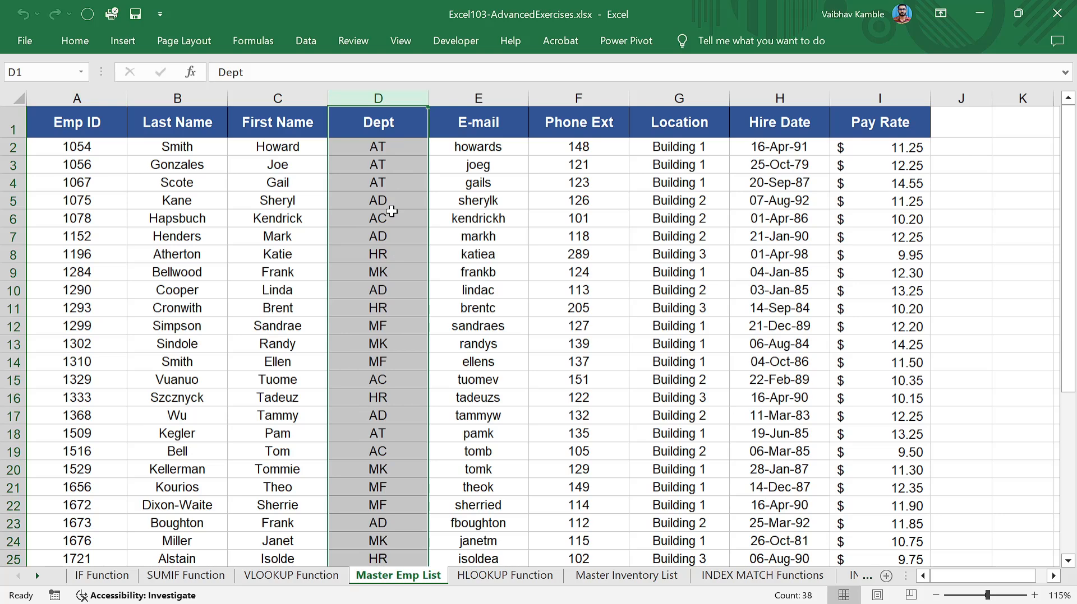
left_click(391, 211)
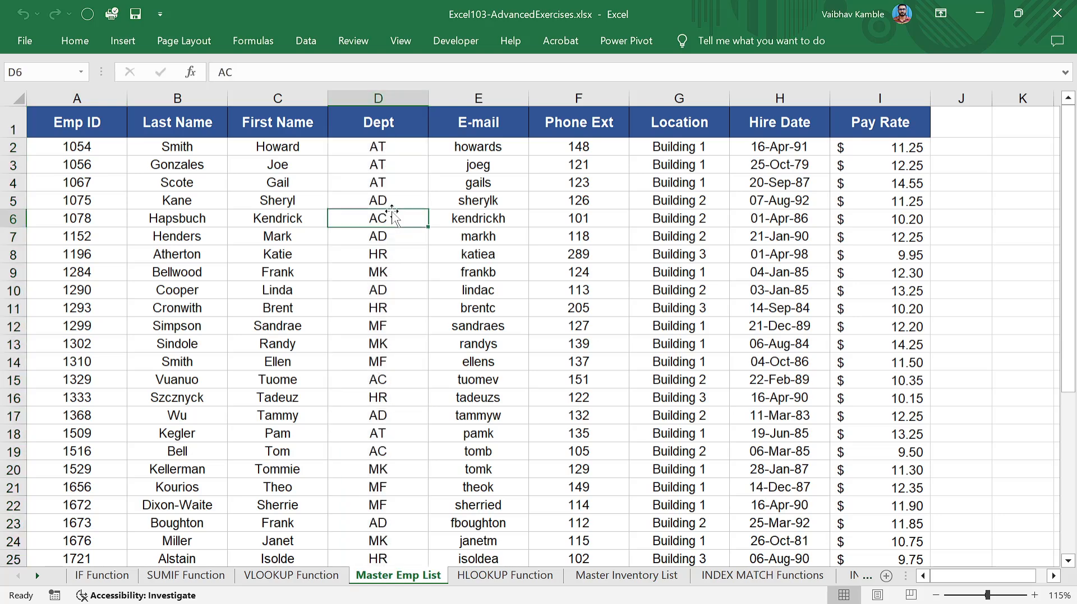
Step: Examine the Dept column's position in Master Emp List, comparing columns A to C before it with the range D to I
left_click(388, 112)
key("ctrl+shift+Down")
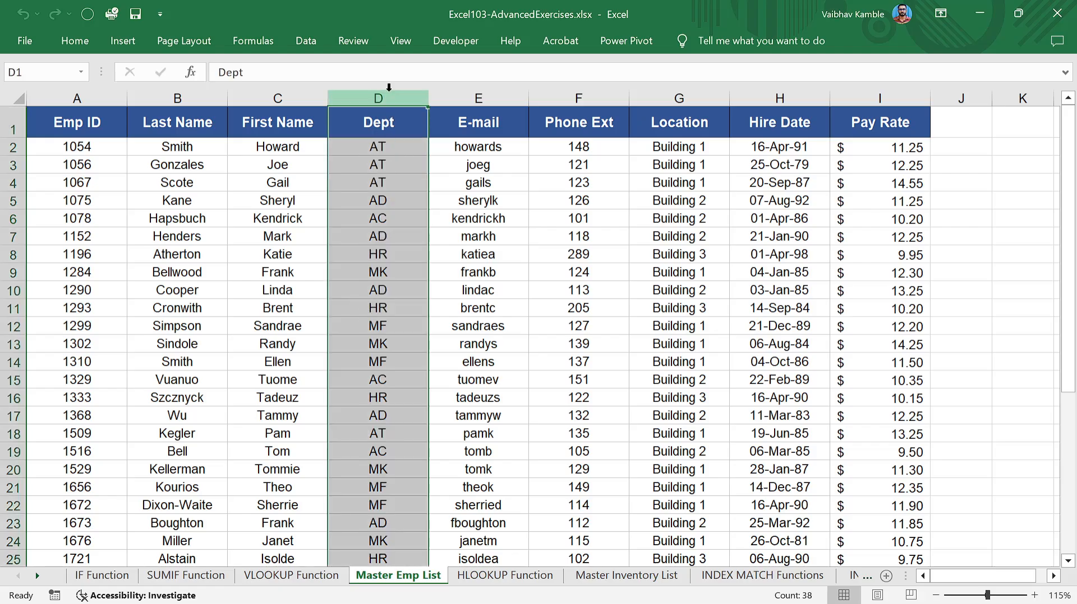
left_click_drag(306, 96, 21, 96)
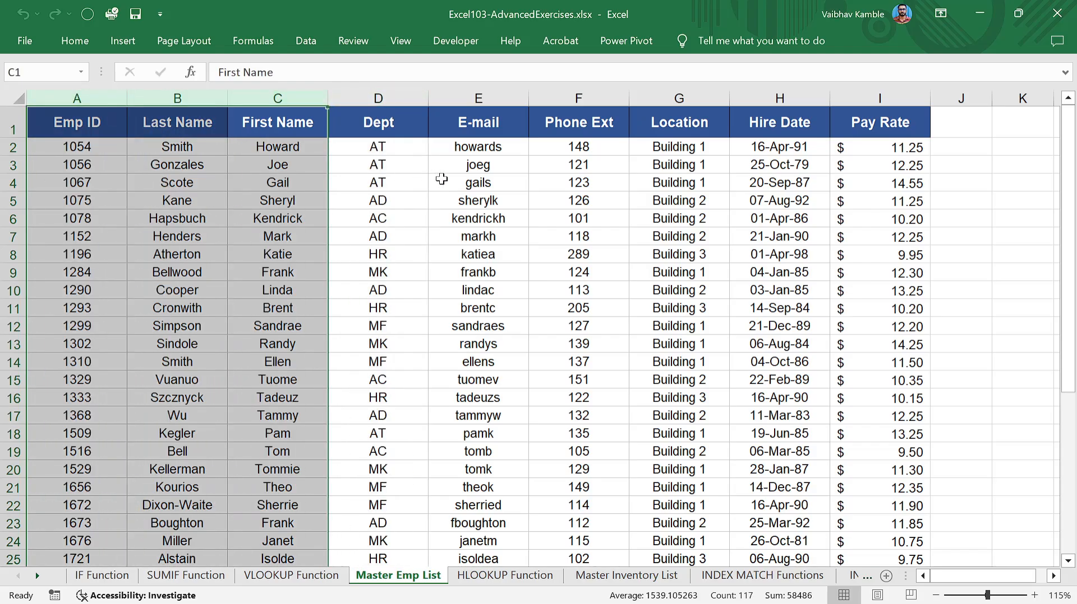
left_click(314, 196)
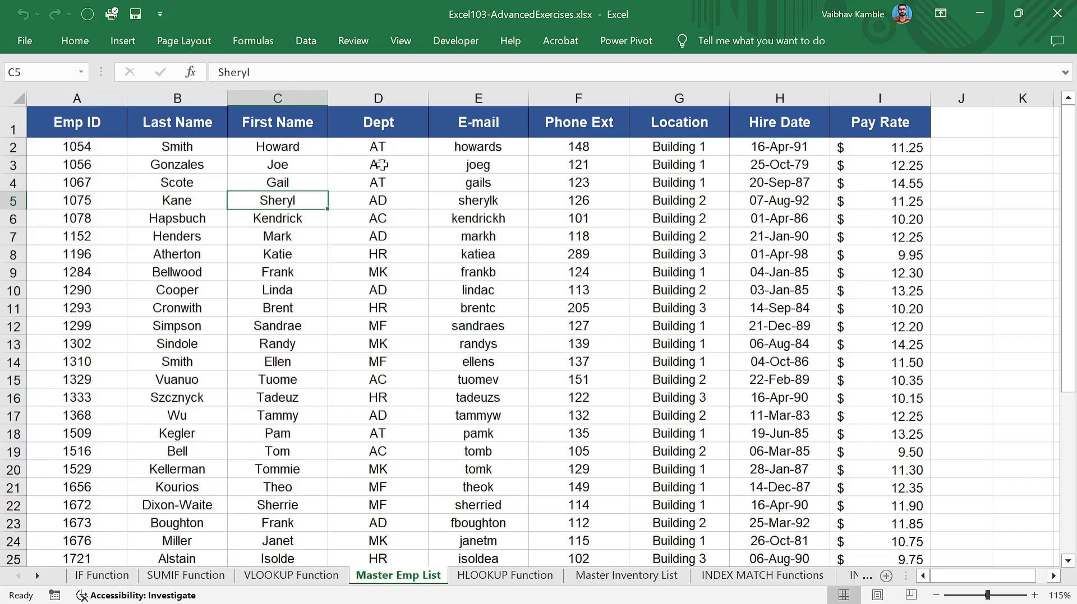
left_click_drag(381, 105, 867, 122)
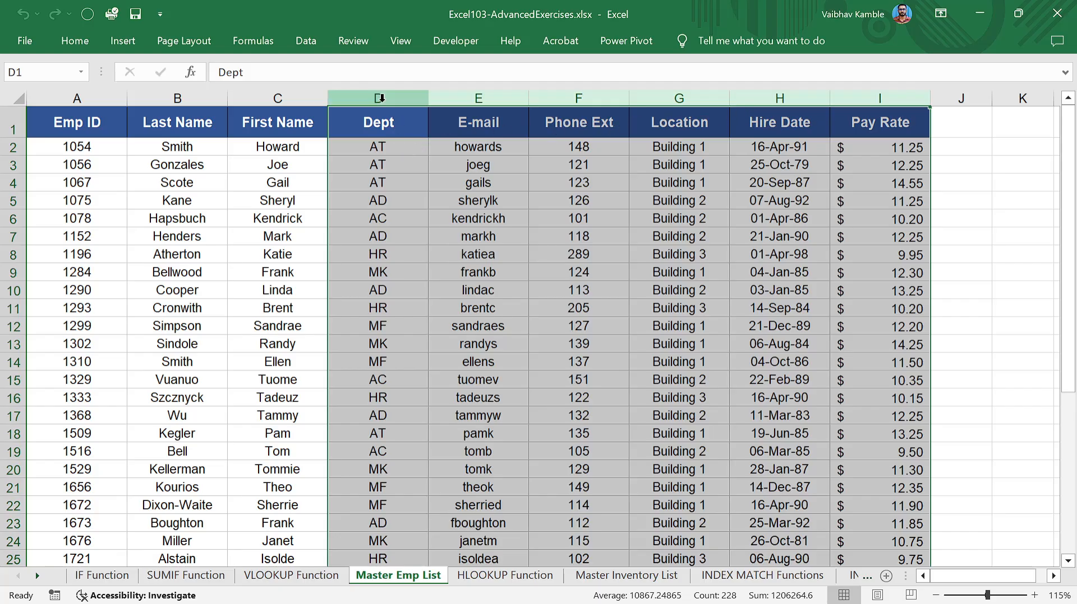
left_click_drag(279, 99, 101, 97)
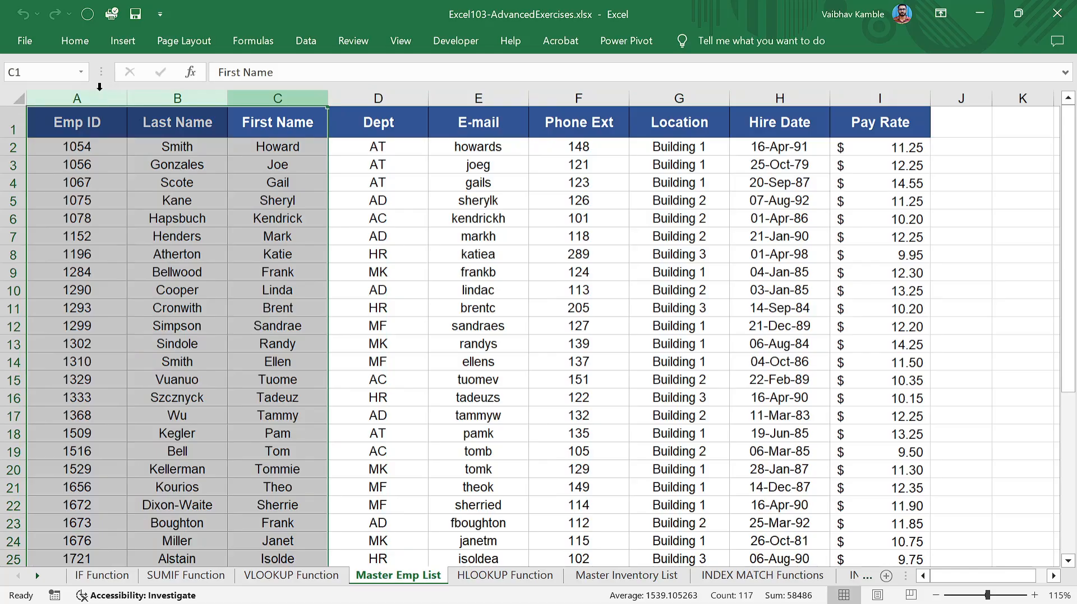
left_click(370, 162)
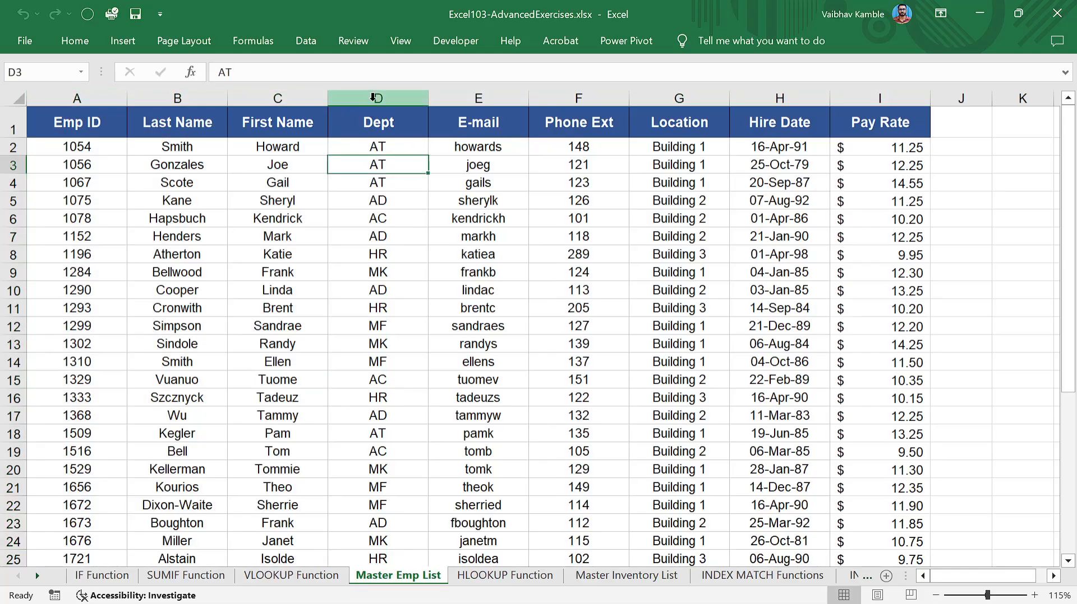
left_click_drag(376, 99, 881, 101)
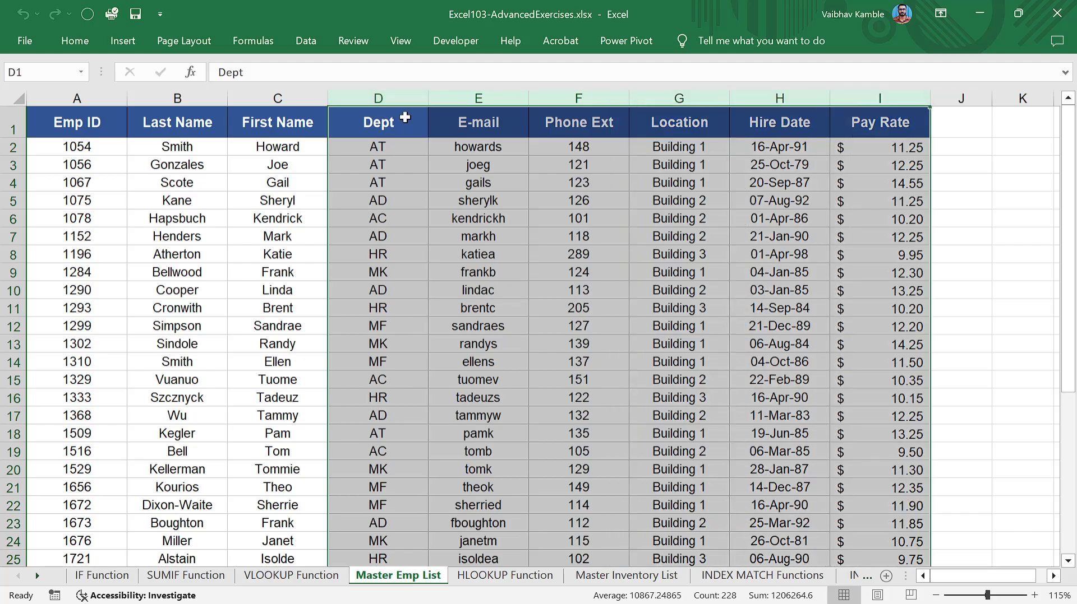
left_click(410, 198)
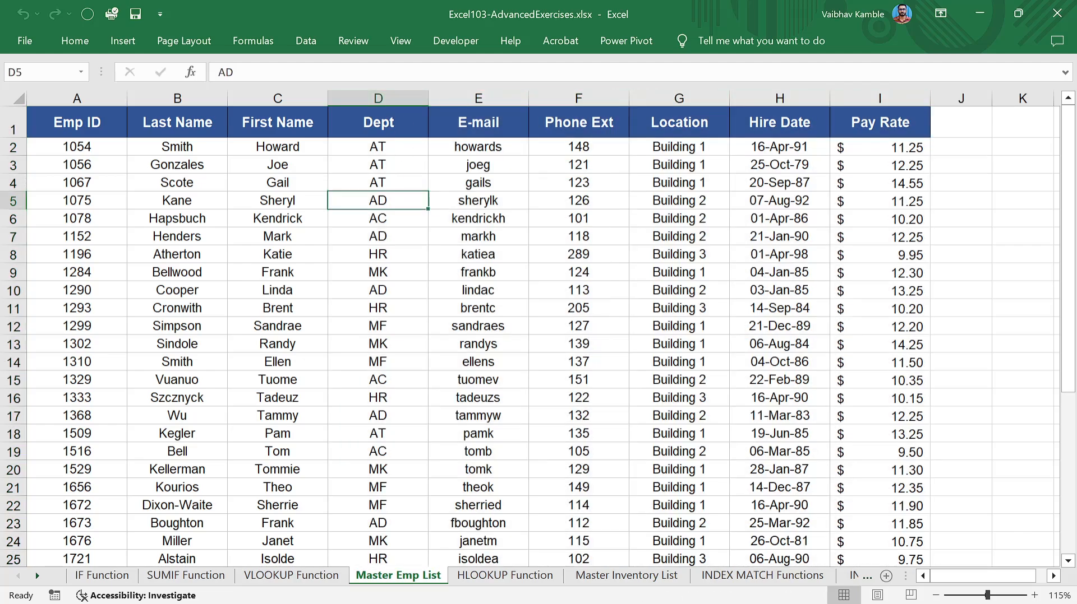
left_click_drag(392, 99, 885, 96)
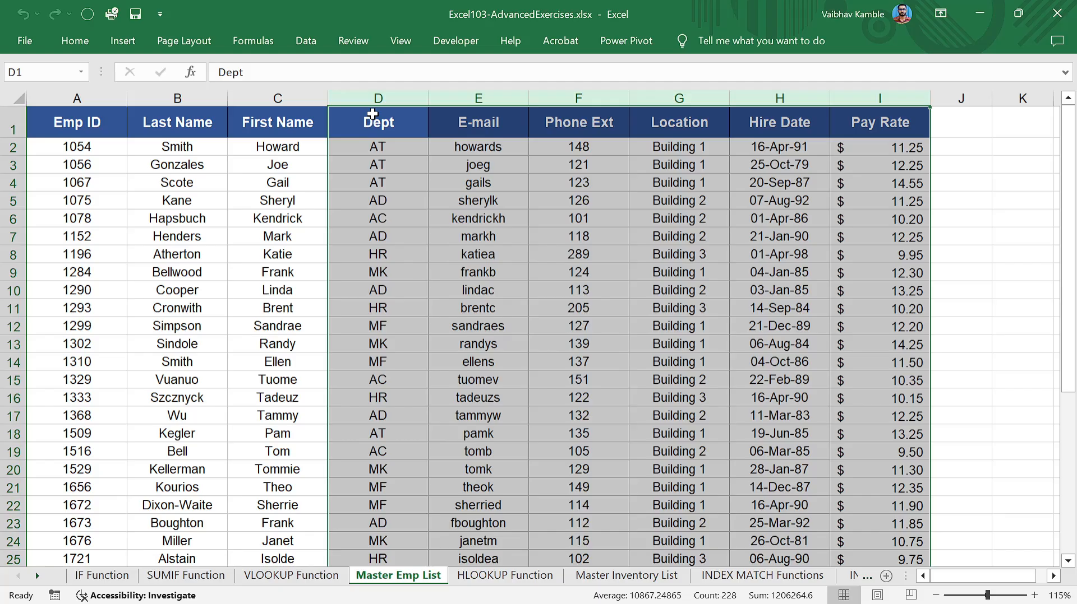
left_click(408, 181)
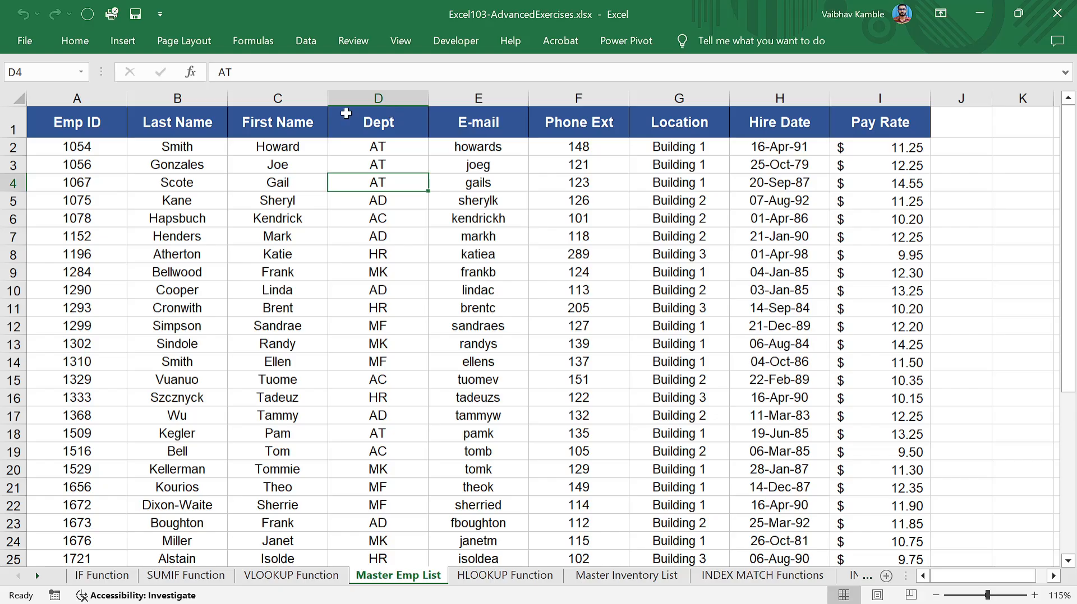
Step: Compare columns A to C of Master Emp List with the Dept column as the lookup column
left_click_drag(312, 93, 50, 89)
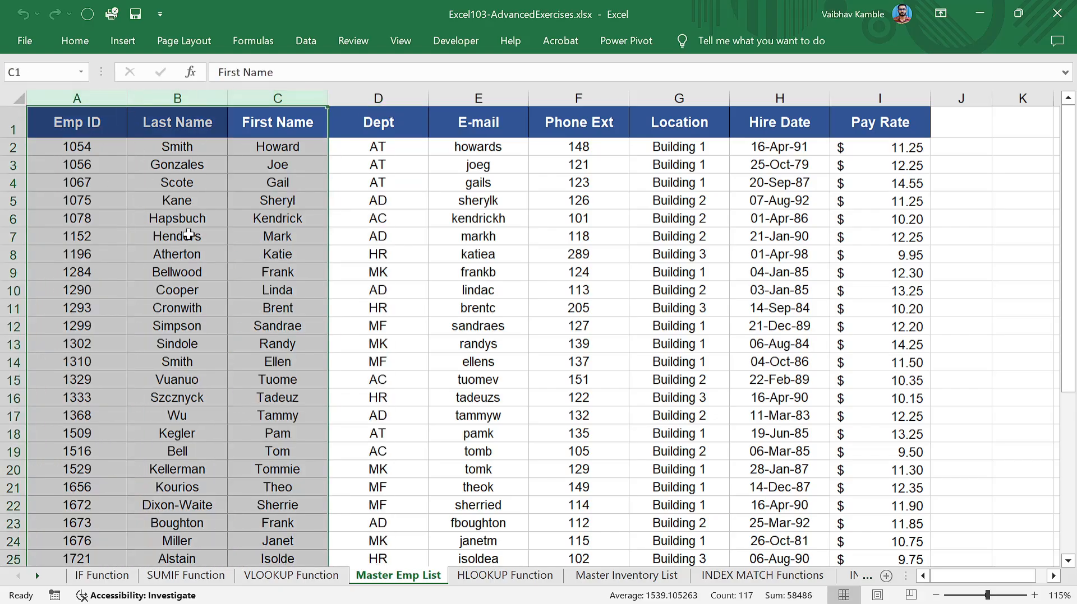
left_click(403, 262)
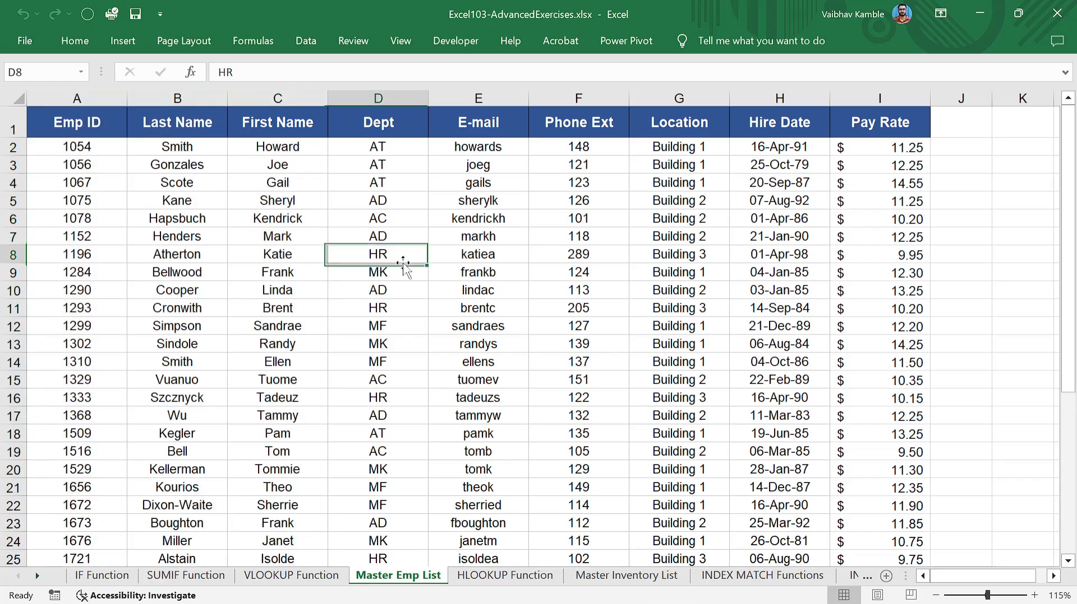
left_click(392, 100)
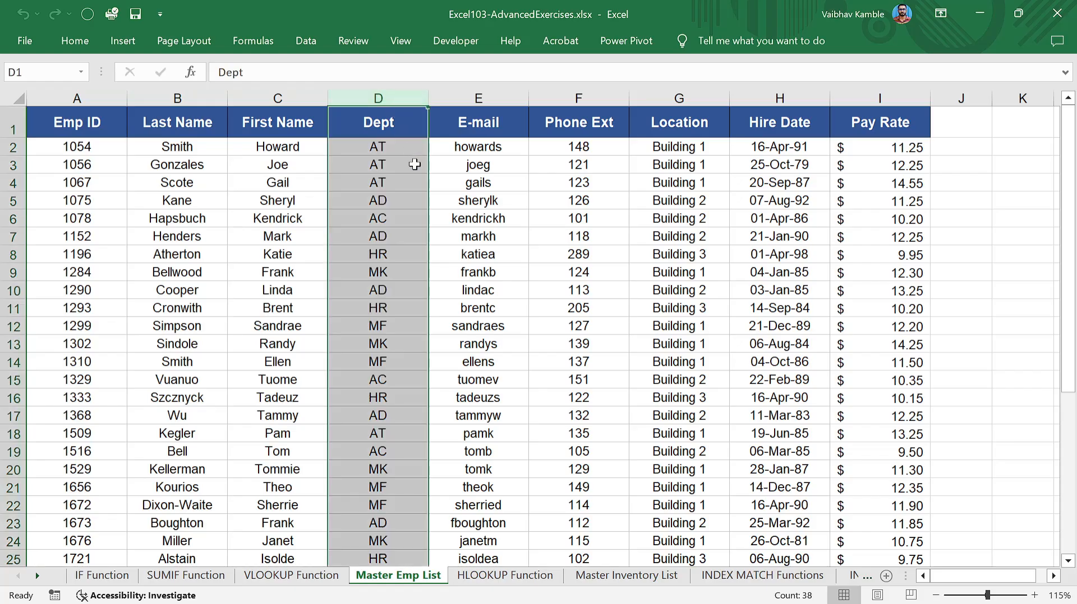
left_click(452, 242)
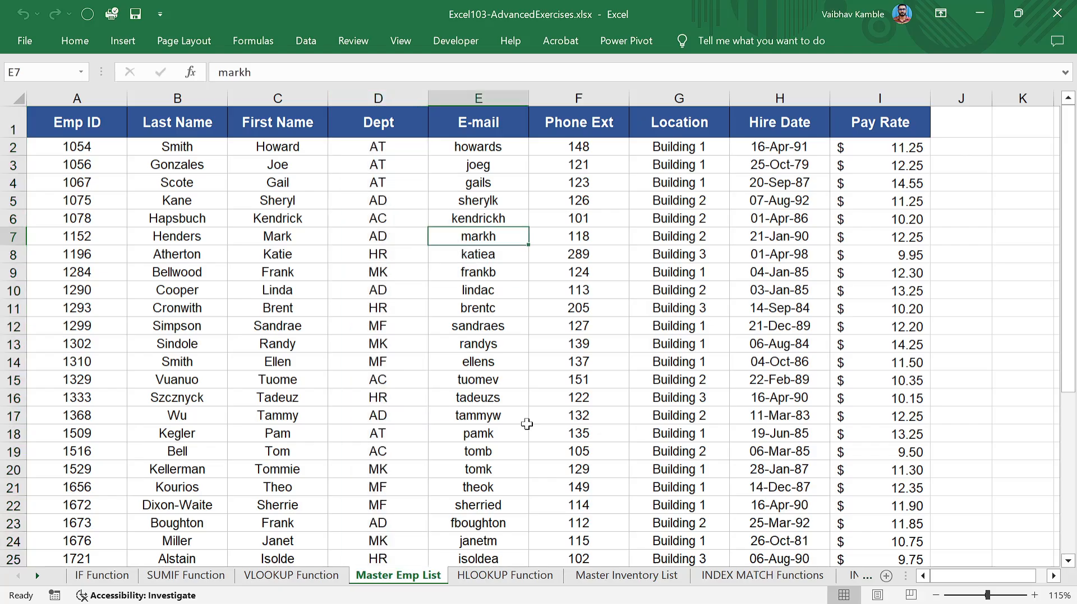
Step: Compare the product code in B3 of the HLOOKUP Function sheet with the table A2:G5 on Master Inventory List
left_click(516, 576)
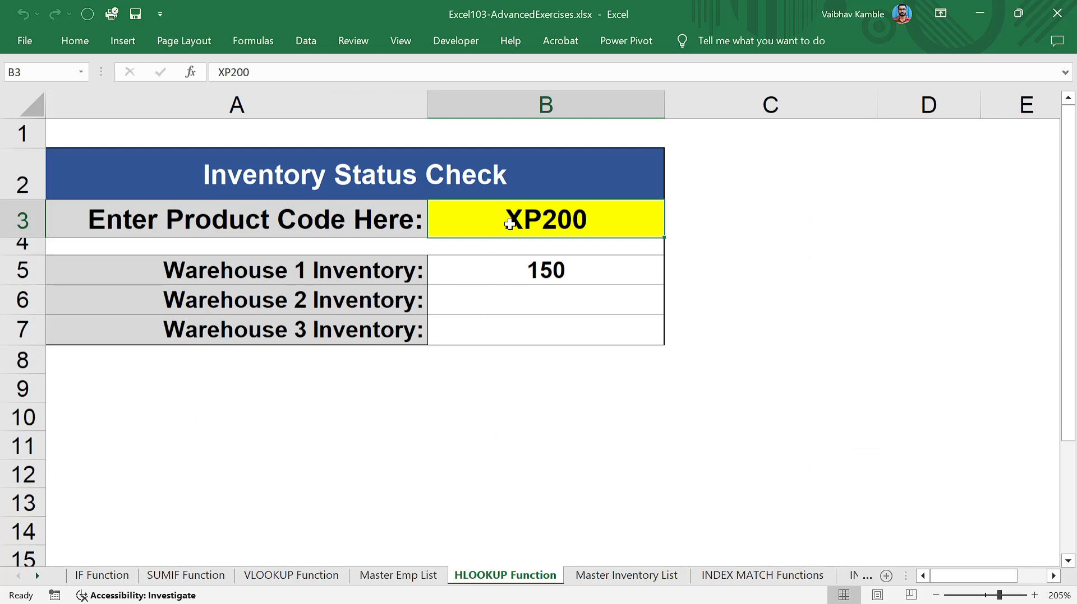
left_click(614, 577)
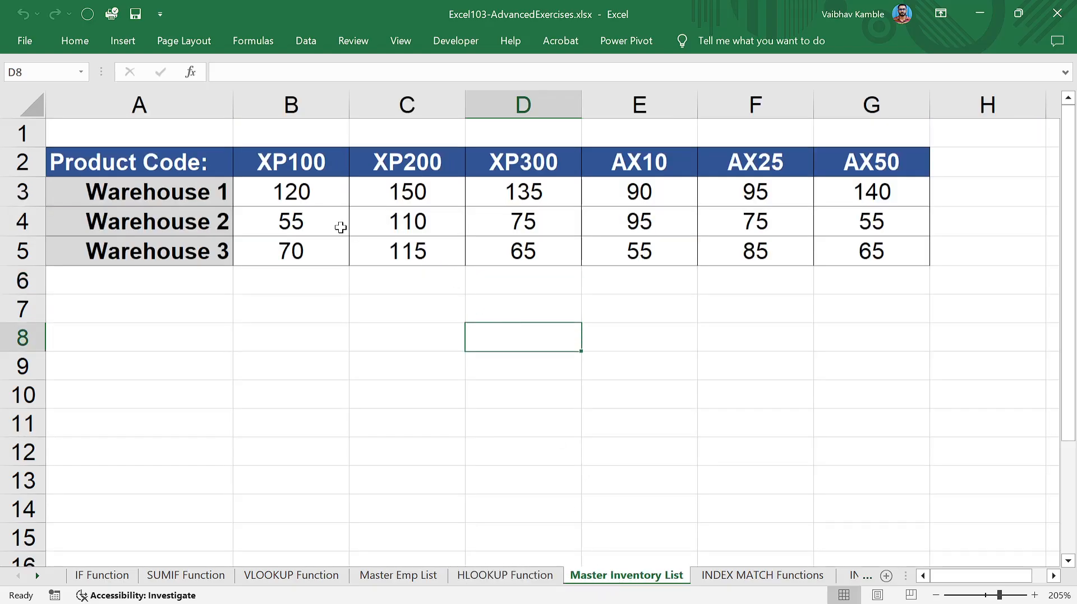
left_click_drag(128, 152, 866, 255)
left_click(681, 317)
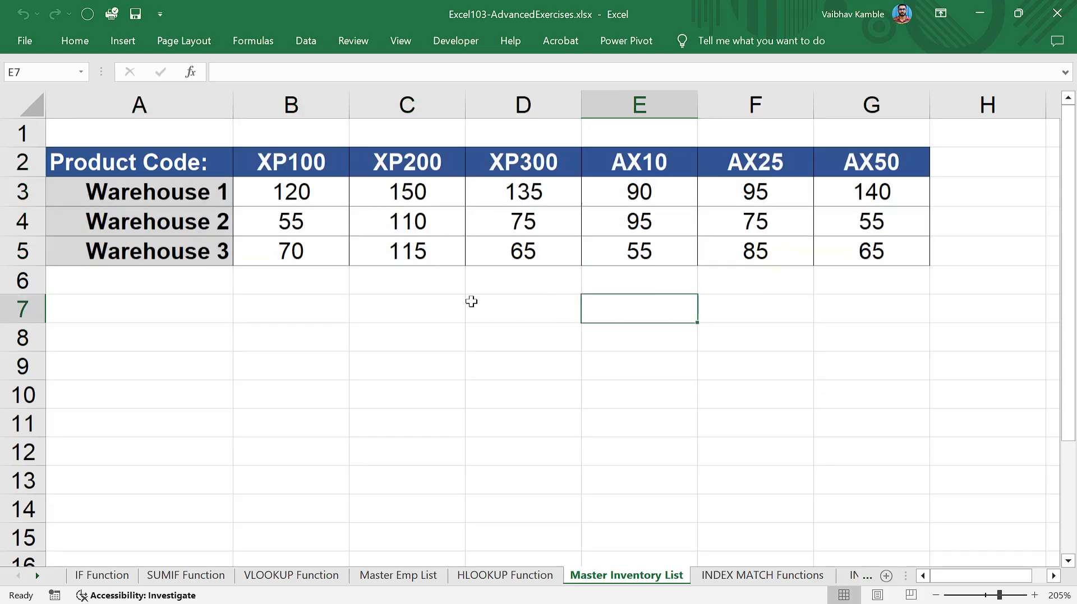
left_click_drag(148, 157, 850, 247)
left_click(827, 255)
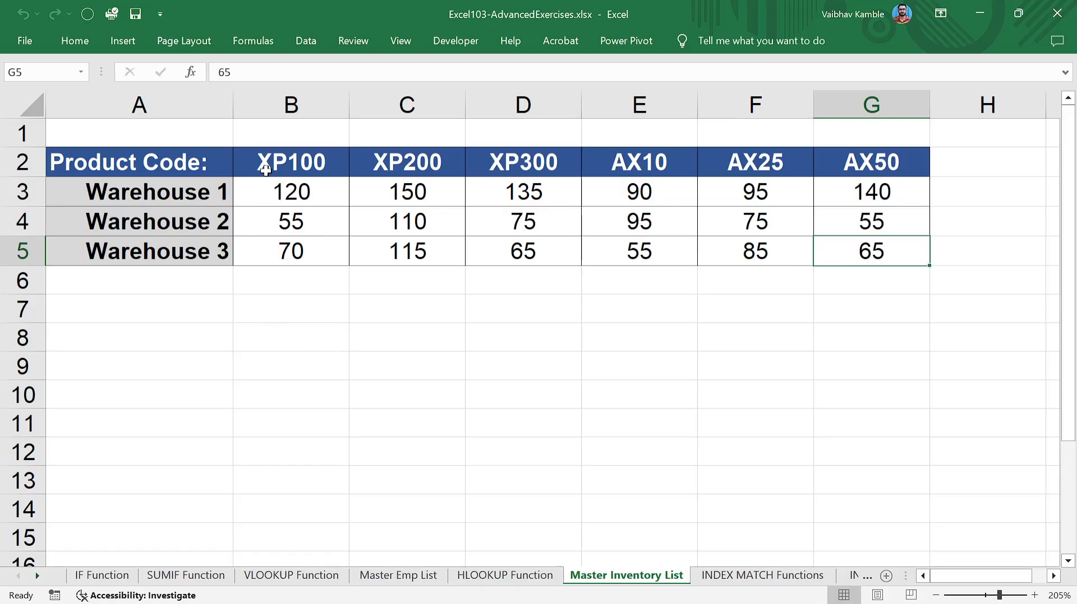
Step: Examine the product codes across header row B2:G2 of Master Inventory List as the horizontal lookup row
left_click_drag(266, 163, 863, 163)
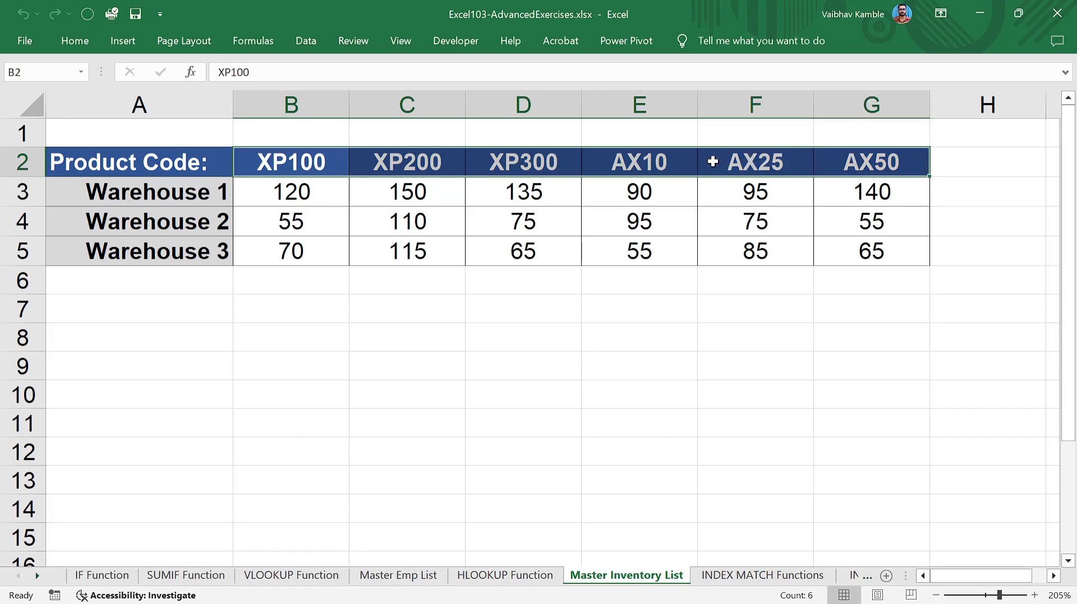
left_click(305, 216)
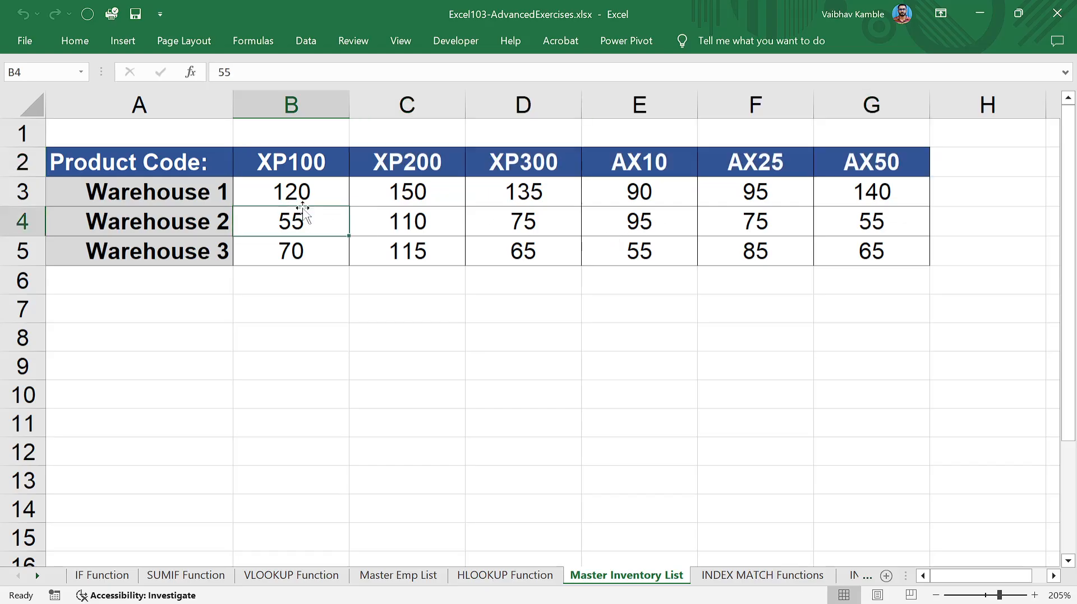
left_click_drag(314, 162, 855, 162)
left_click(637, 190)
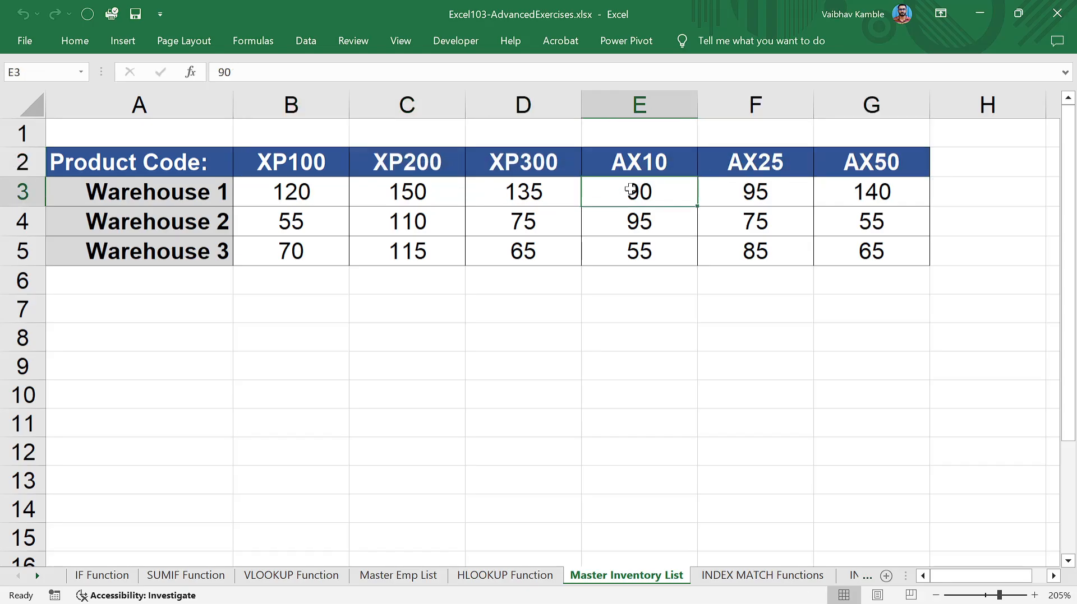
left_click_drag(259, 163, 870, 158)
left_click(443, 192)
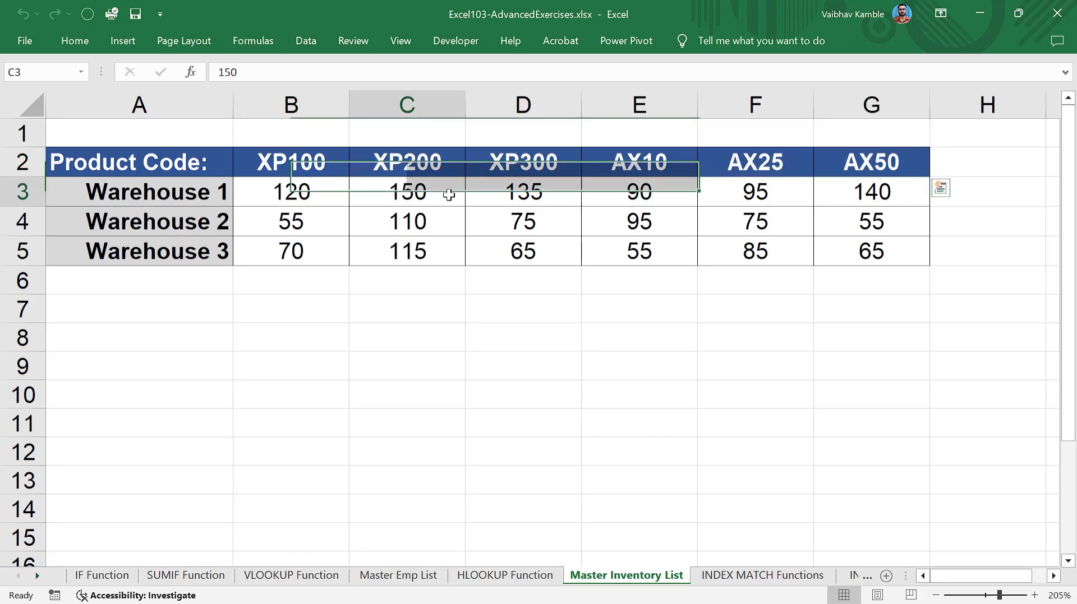
Step: Compare the vertical direction of column A with the horizontal row of product codes in Master Inventory List
left_click_drag(210, 192, 217, 538)
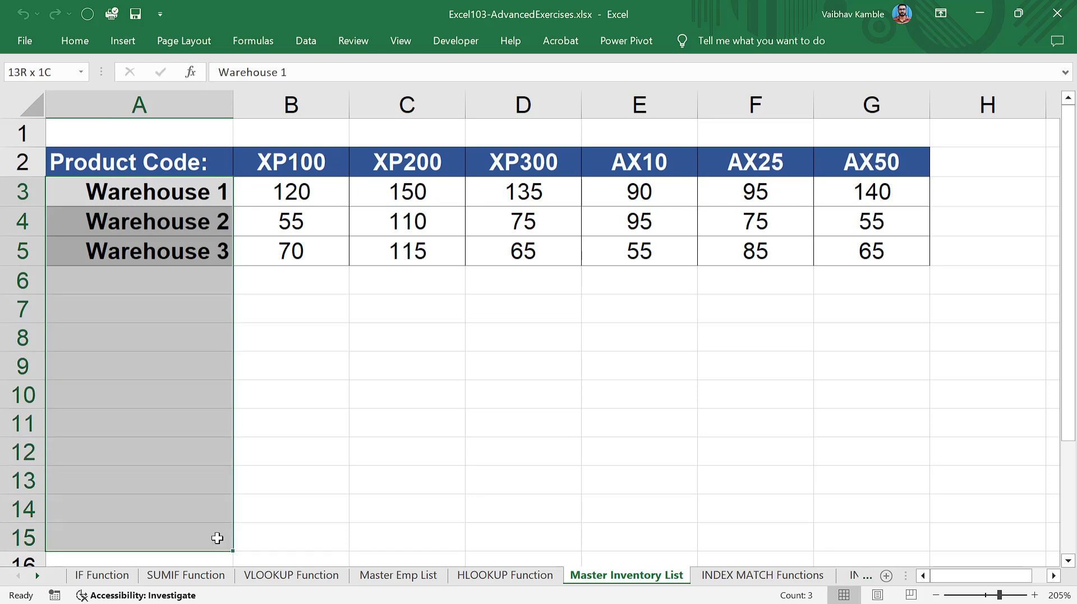
left_click(244, 387)
left_click_drag(271, 163, 887, 162)
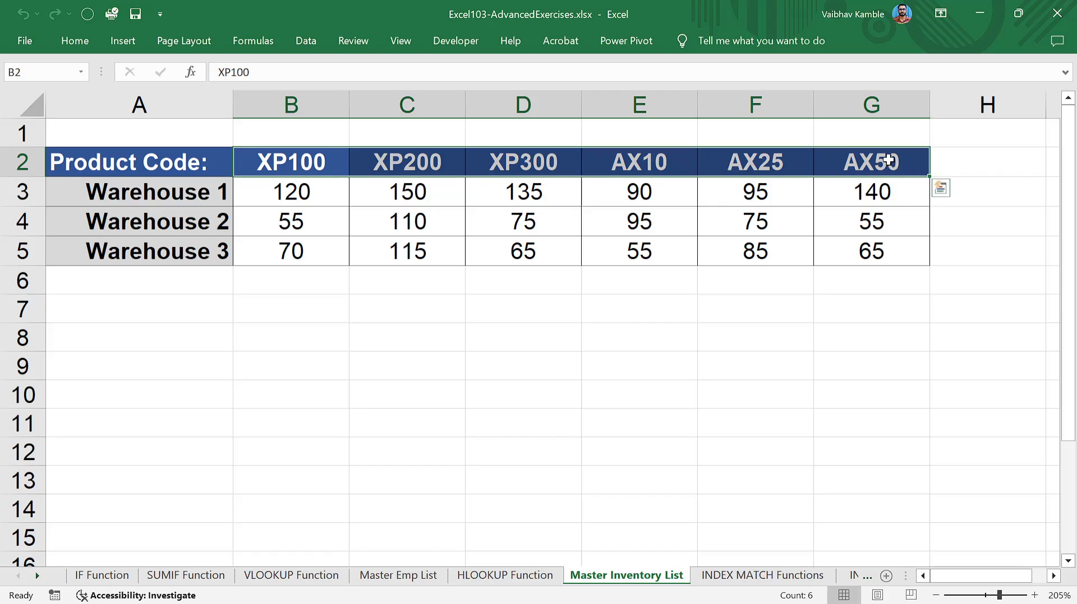
left_click(392, 321)
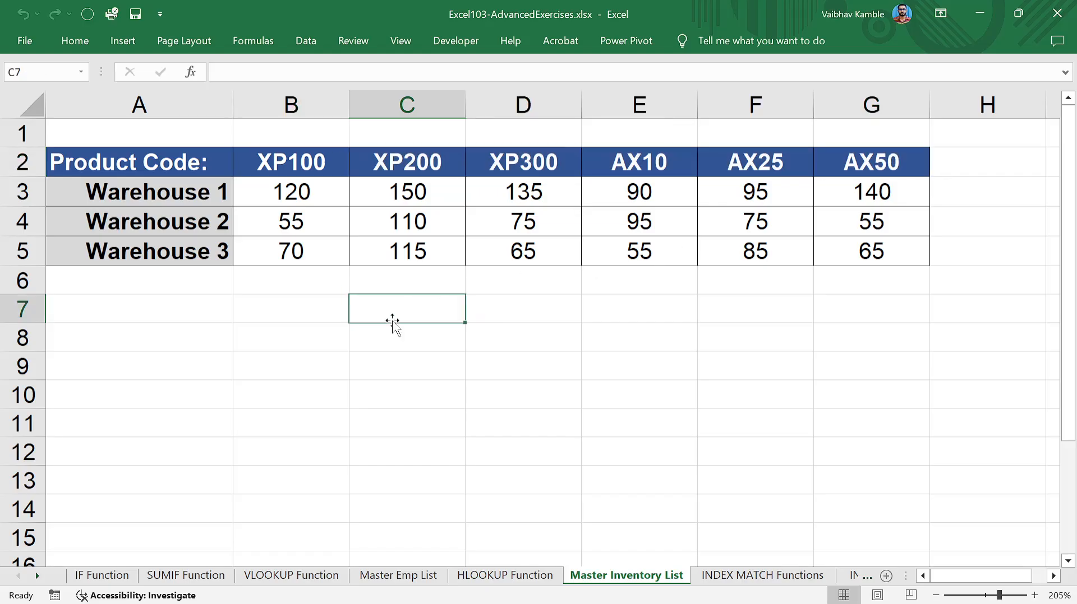
Step: Copy product code AX25 from F2 of Master Inventory List into C3 of the HLOOKUP Function sheet
left_click(551, 580)
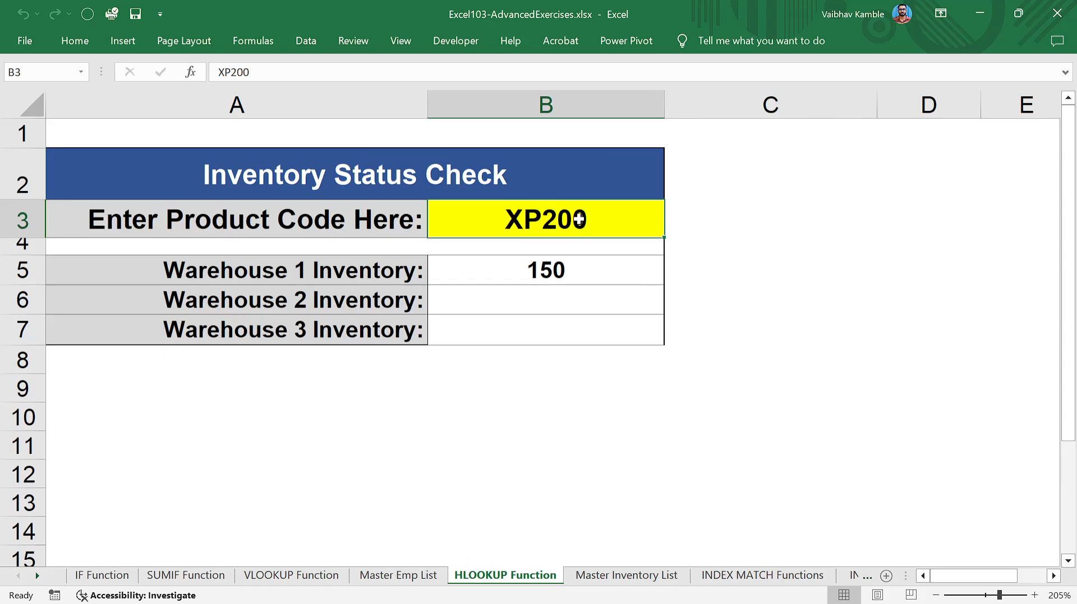
left_click(697, 215)
left_click(584, 580)
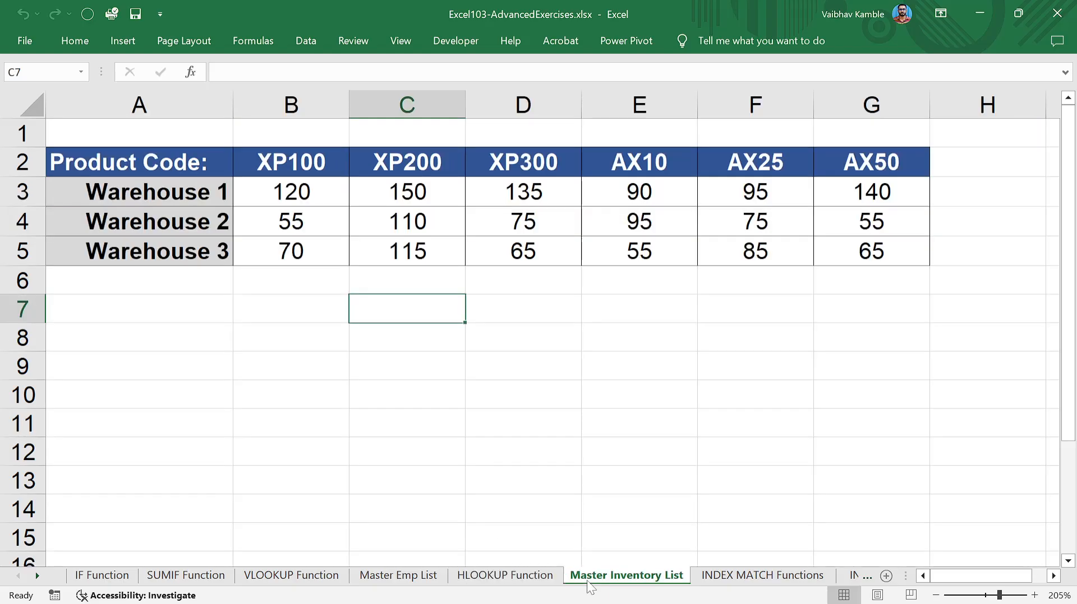
left_click(721, 165)
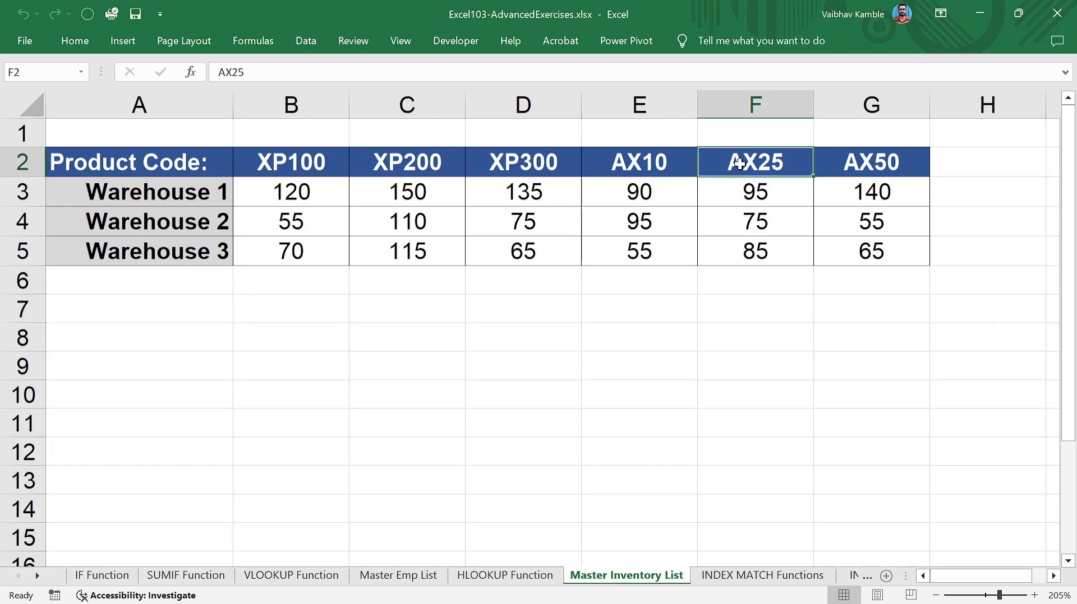
key("ctrl+c")
left_click(533, 581)
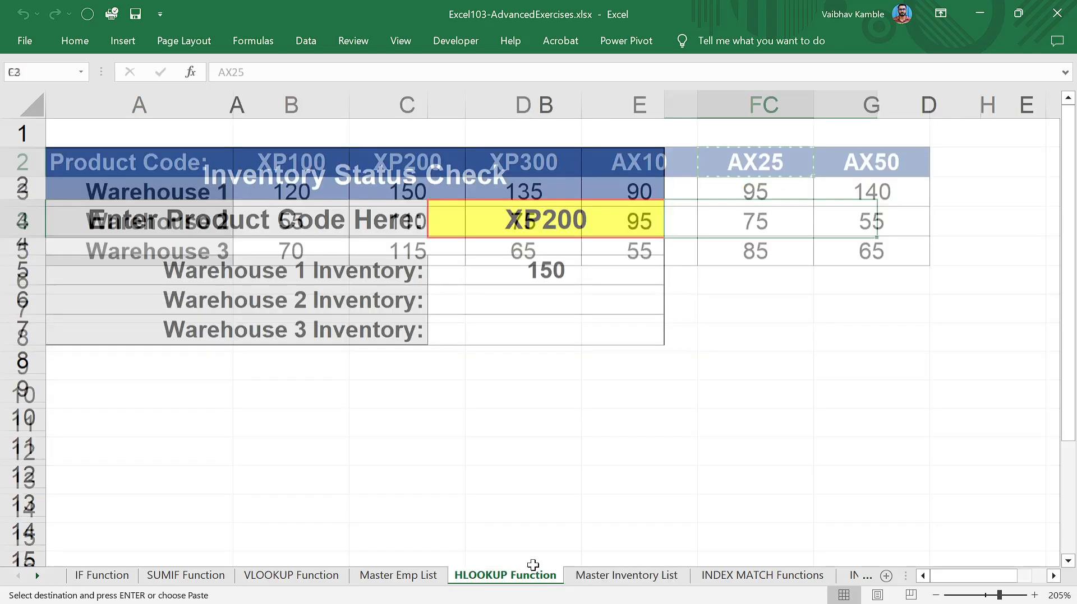
key("ctrl+v")
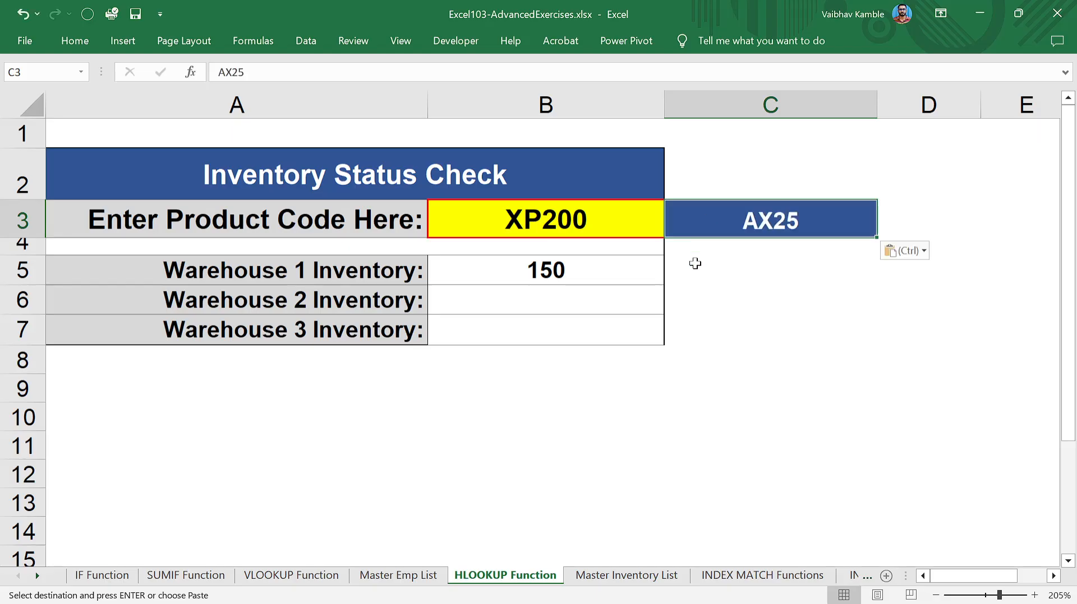
Step: Apply the formatting of product code cell B3 to C3 with Format Painter
left_click(691, 268)
left_click(640, 230)
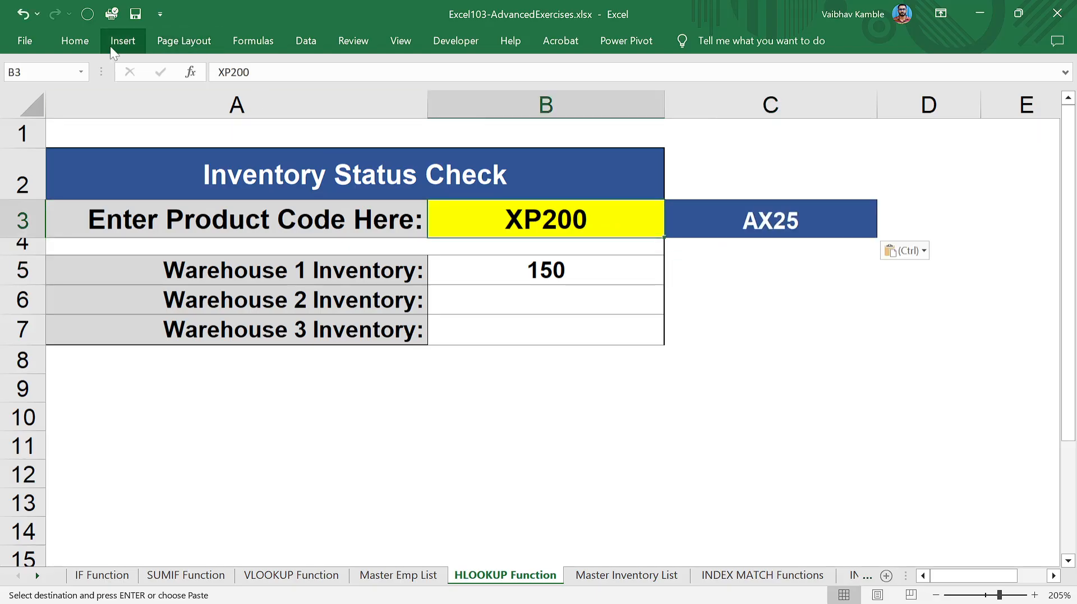
left_click(95, 45)
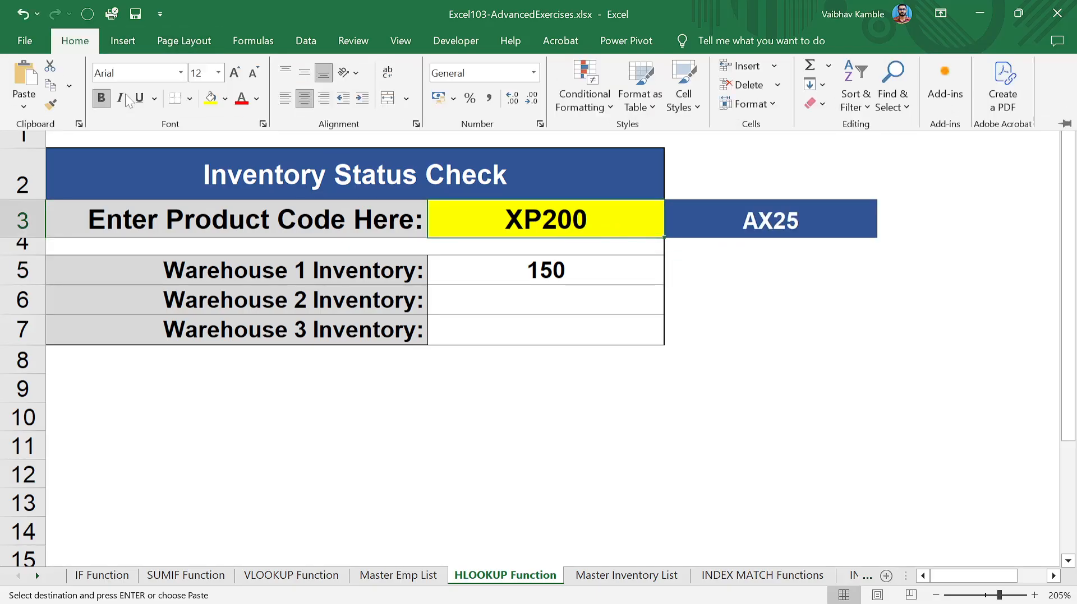
left_click(50, 104)
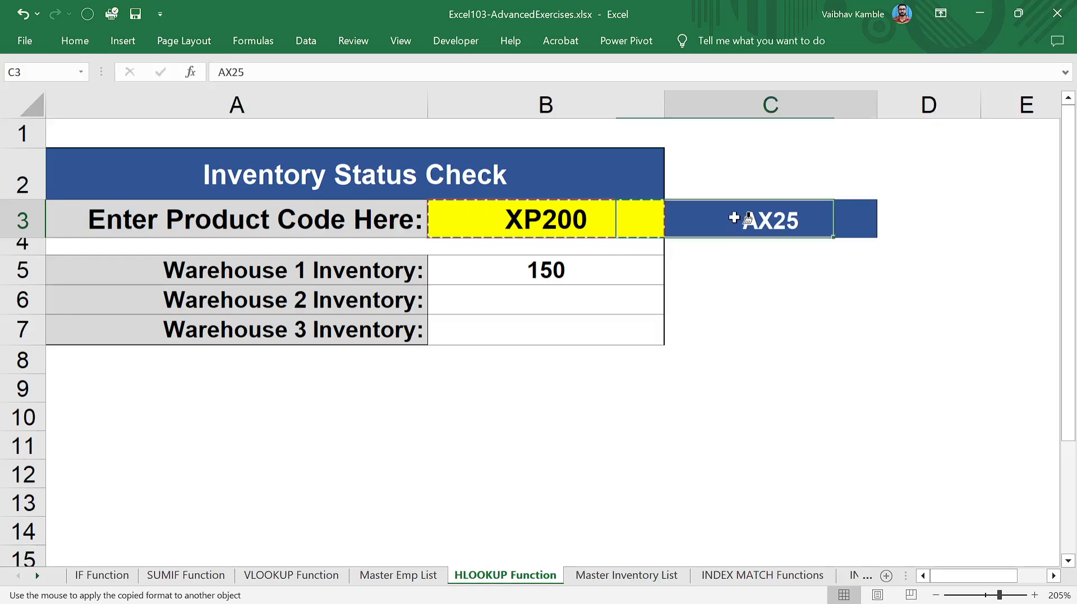
left_click(734, 220)
left_click(702, 250)
Step: Examine the Warehouse 1 Inventory formula in B5 against product code cells B3 and C3 and the empty cells in columns C and D
left_click(652, 274)
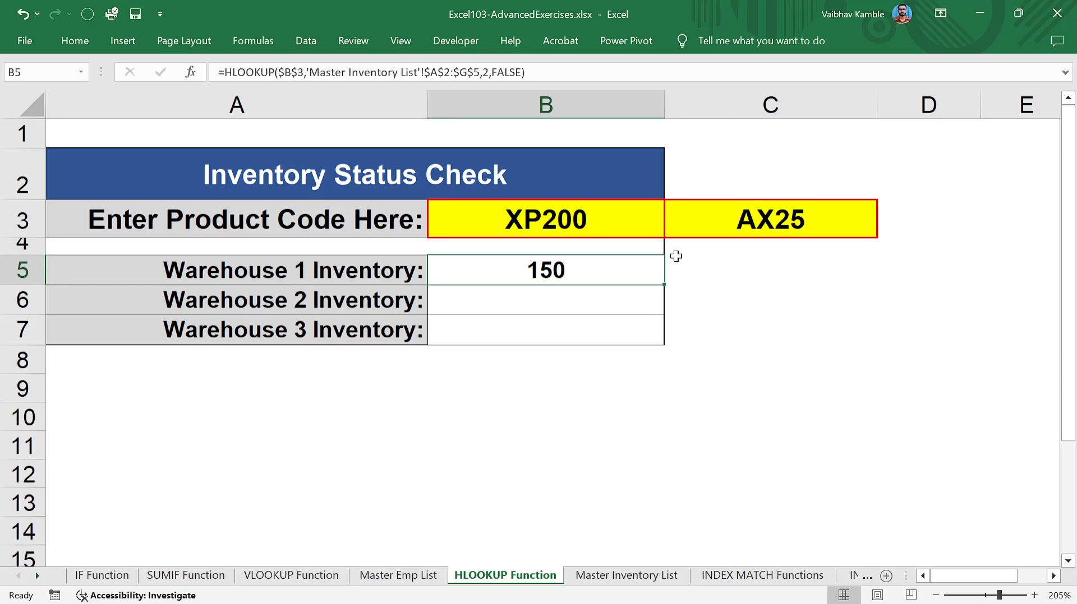
left_click(690, 270)
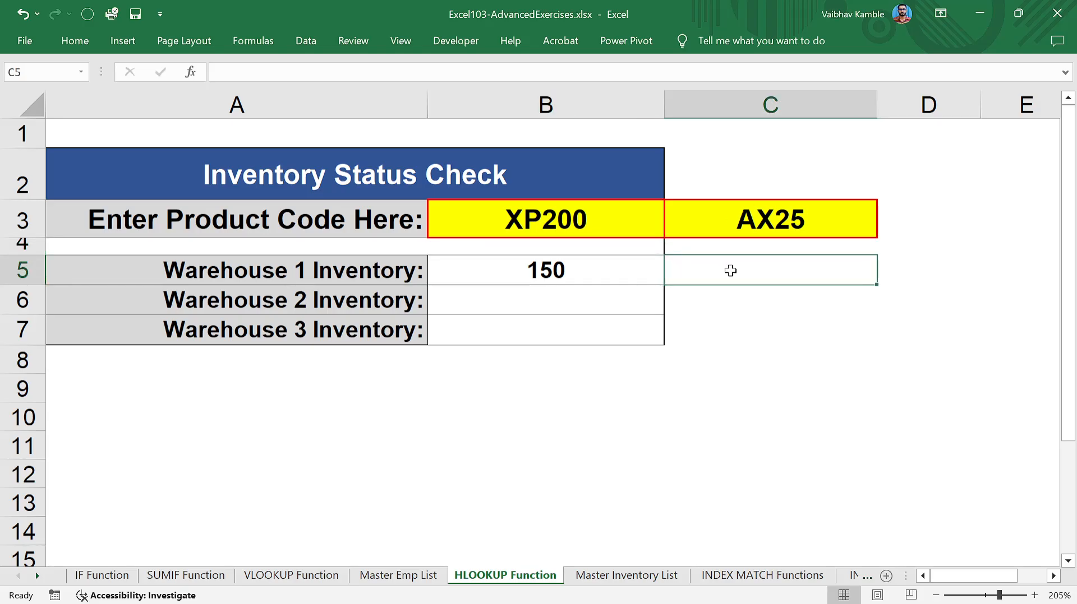
left_click(760, 217)
left_click(766, 280)
left_click(903, 209)
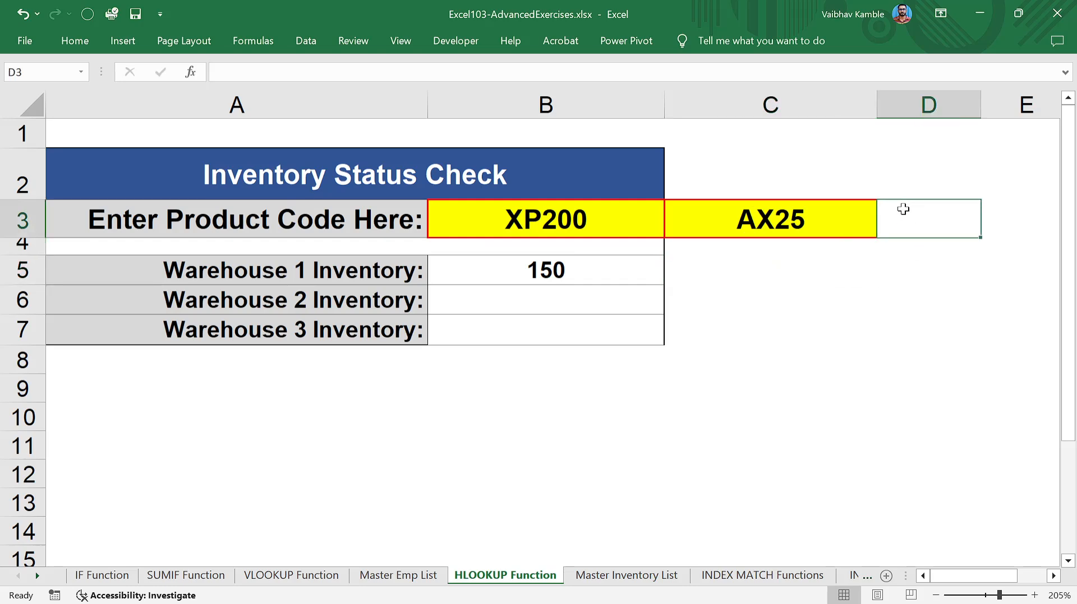
left_click(924, 268)
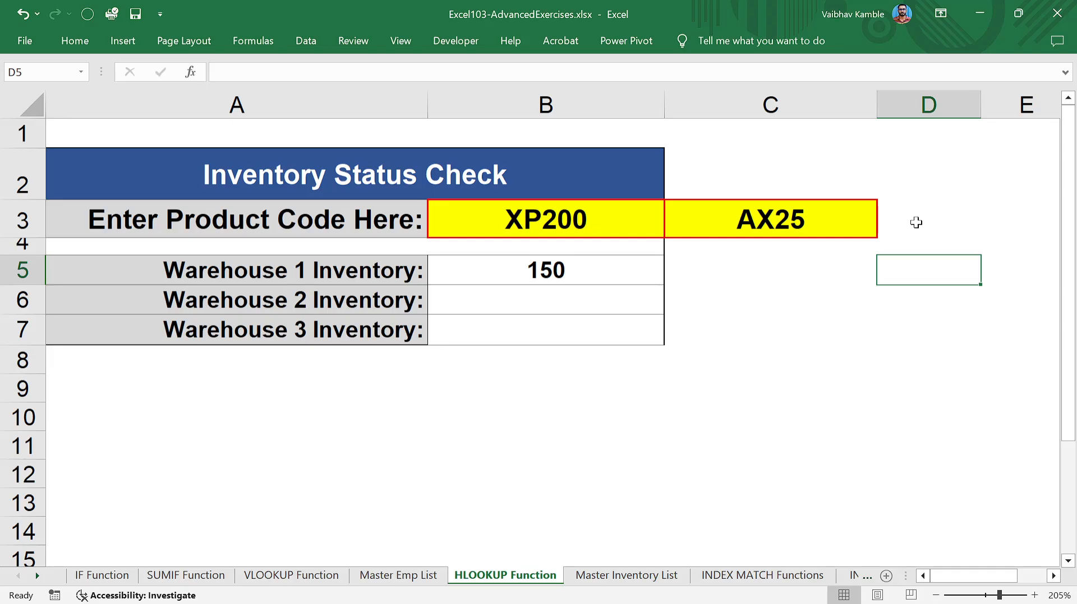
left_click(582, 221)
left_click(558, 275)
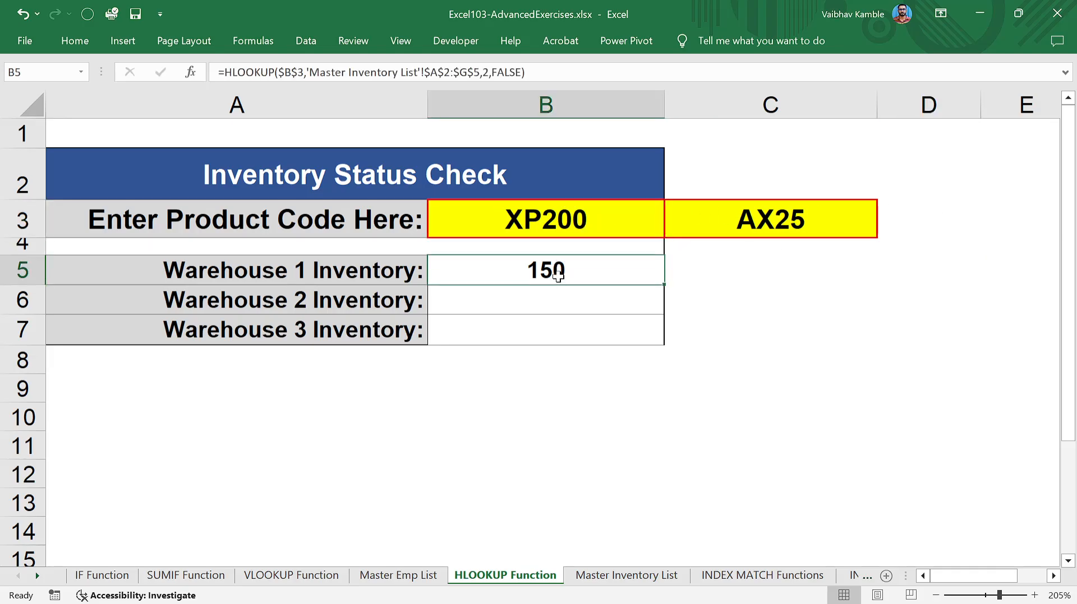
Step: Start an HLOOKUP function in B6 for Warehouse 2 Inventory with the absolute reference $B$3 as lookup value
left_click(549, 300)
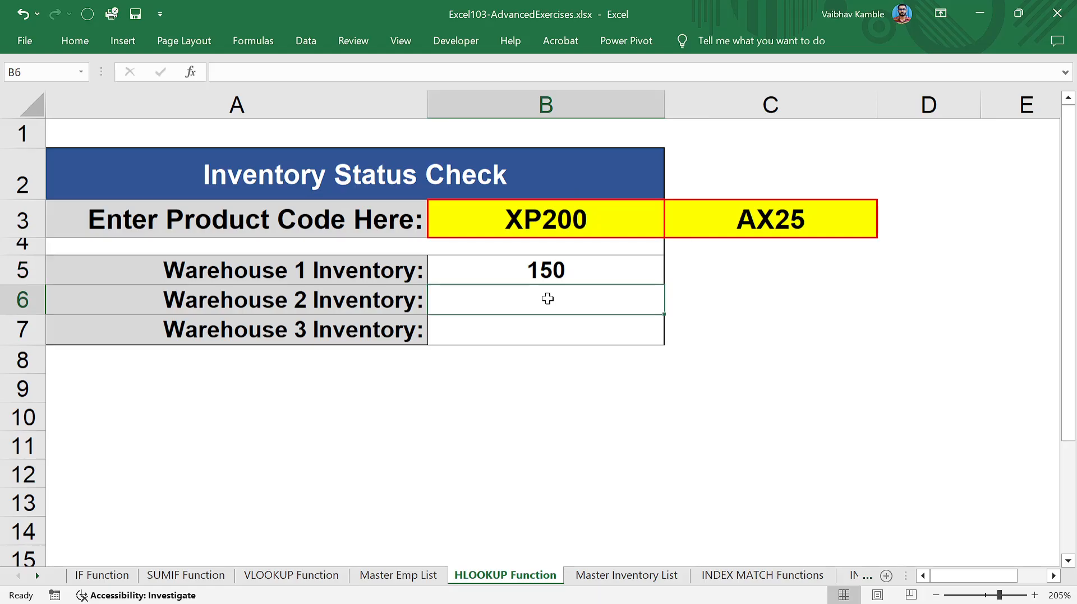
type("=")
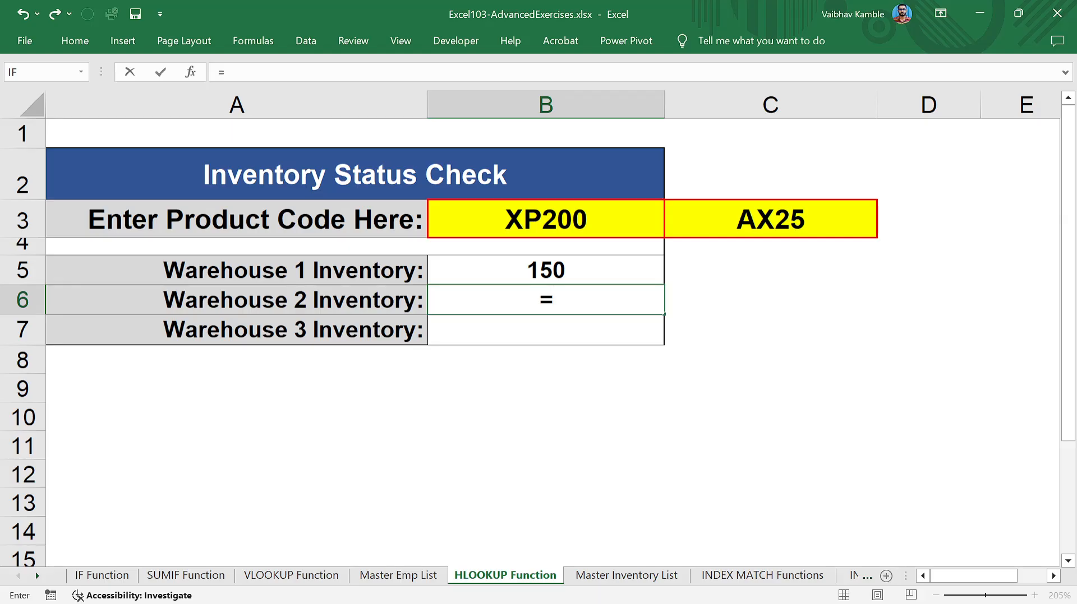
type("Hloo")
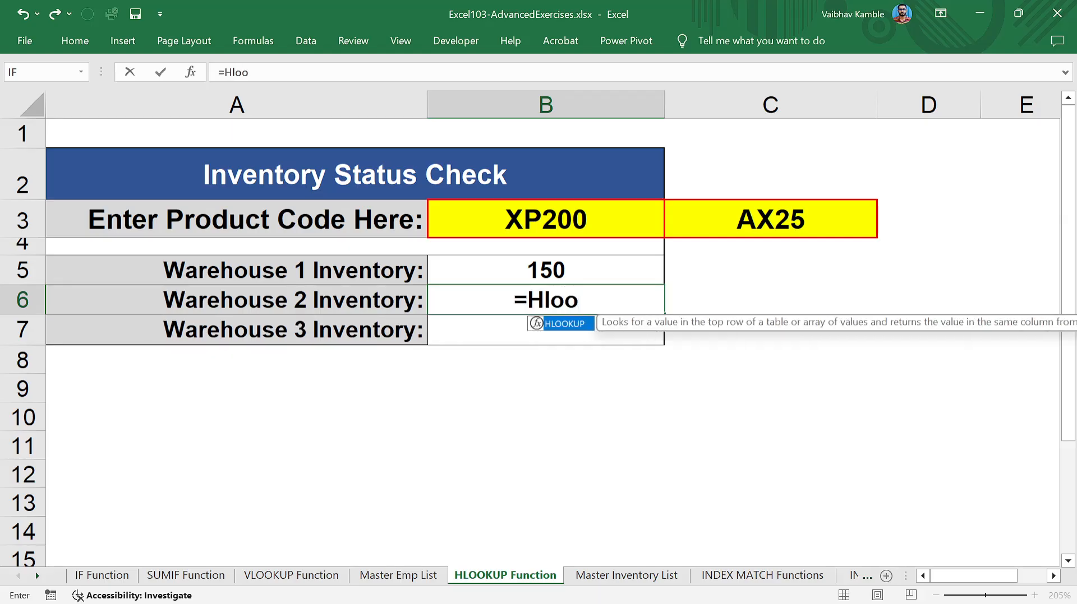
key("Tab")
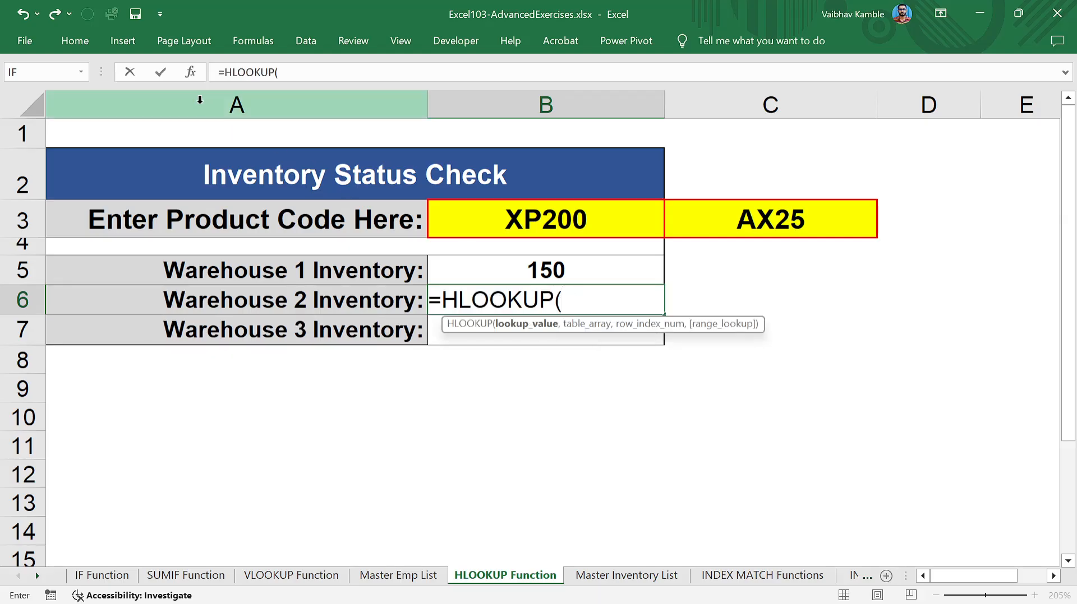
left_click(191, 72)
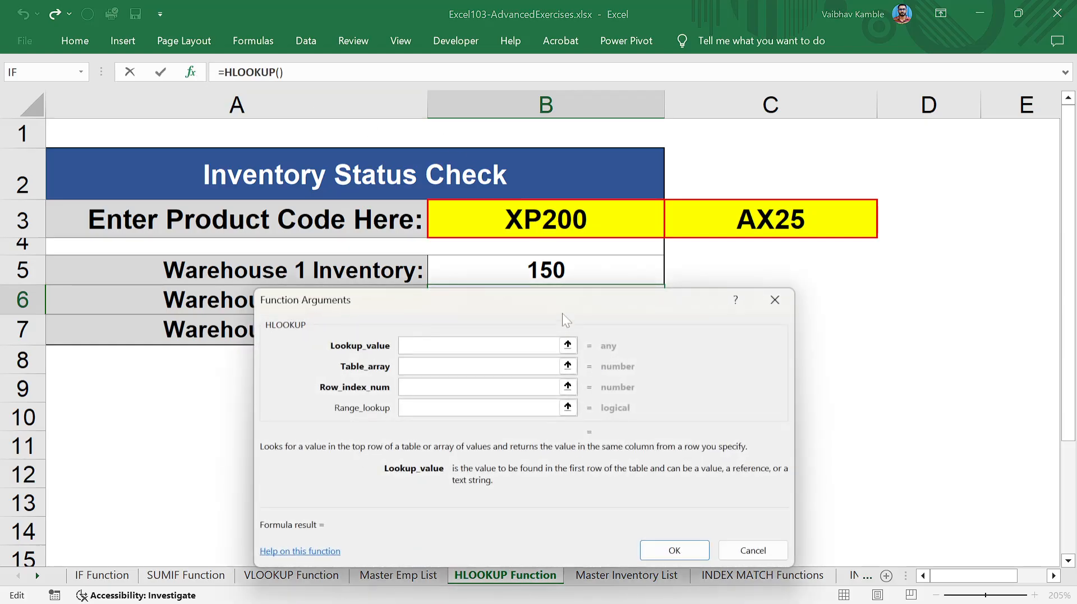
left_click_drag(562, 314, 469, 322)
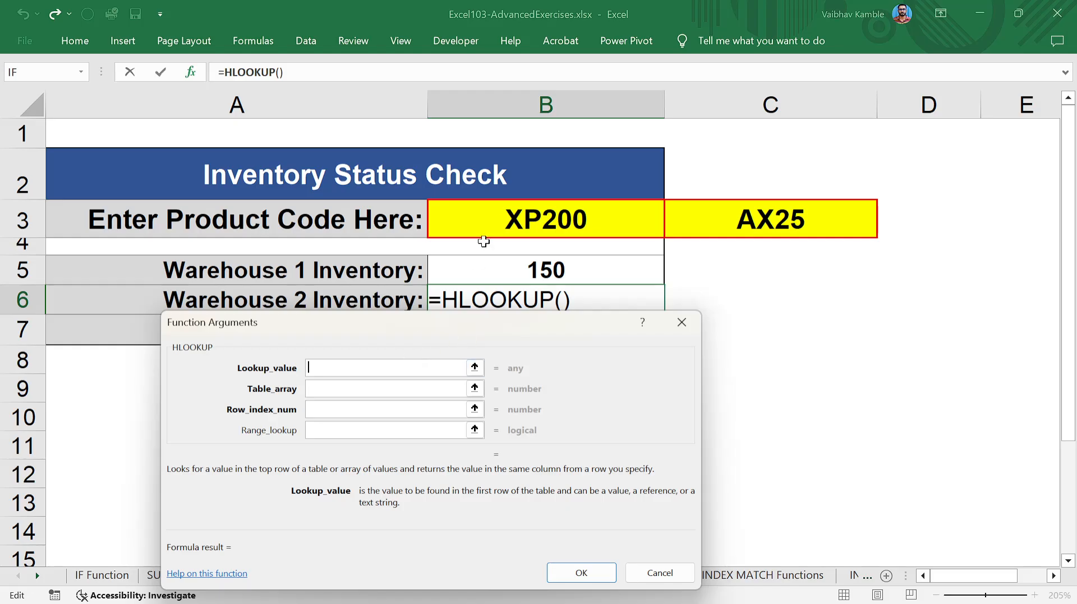
left_click(498, 219)
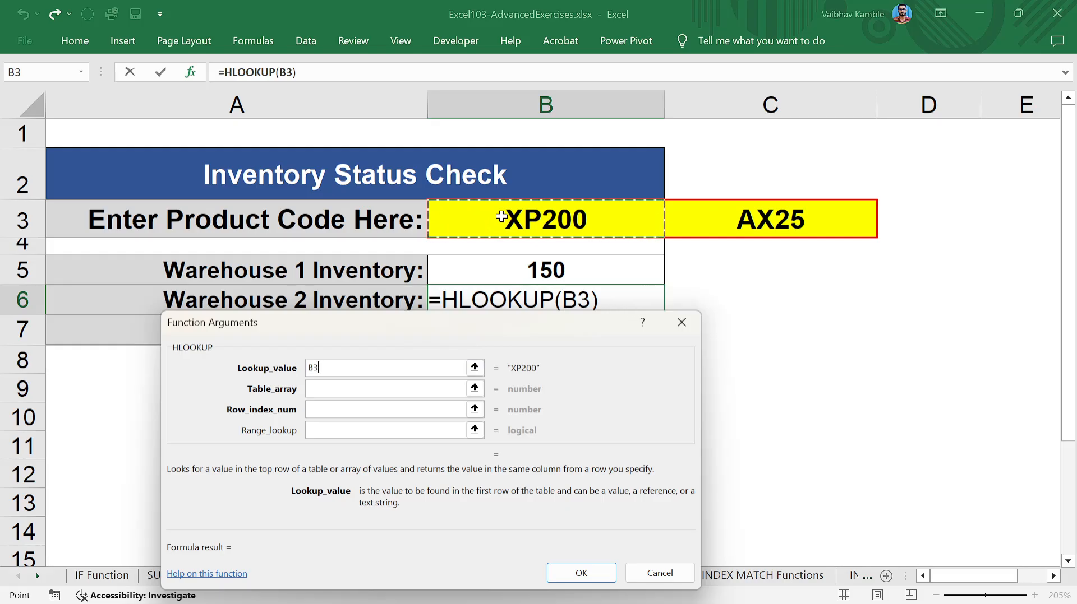
key("F4")
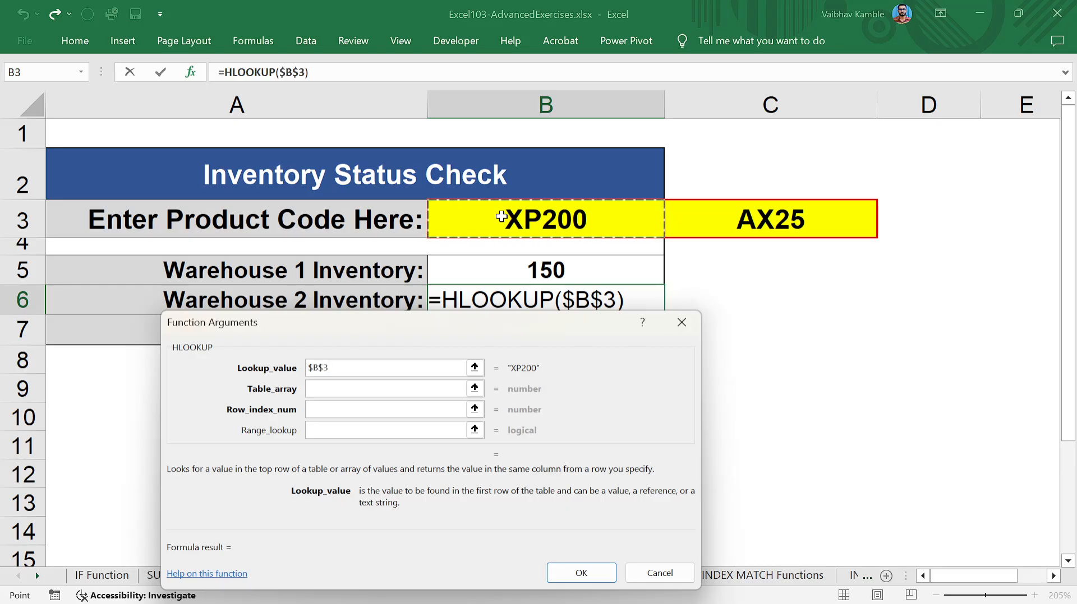
Step: Set the HLOOKUP table array to the absolute range $A$2:$G$5 on the Master Inventory List sheet
left_click(434, 390)
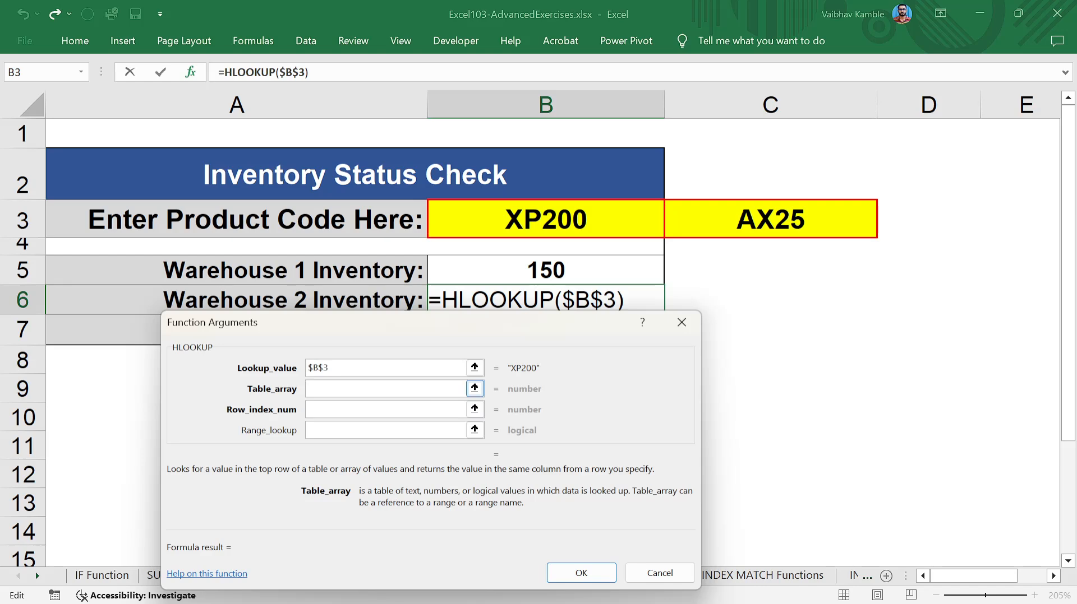
left_click_drag(464, 331, 624, 288)
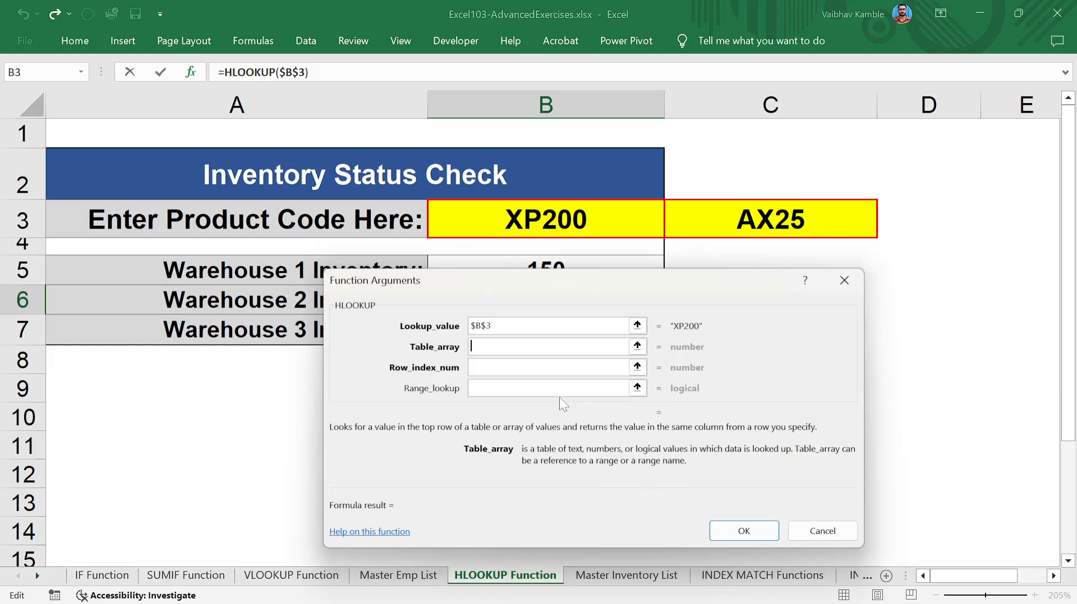
left_click_drag(564, 279, 561, 215)
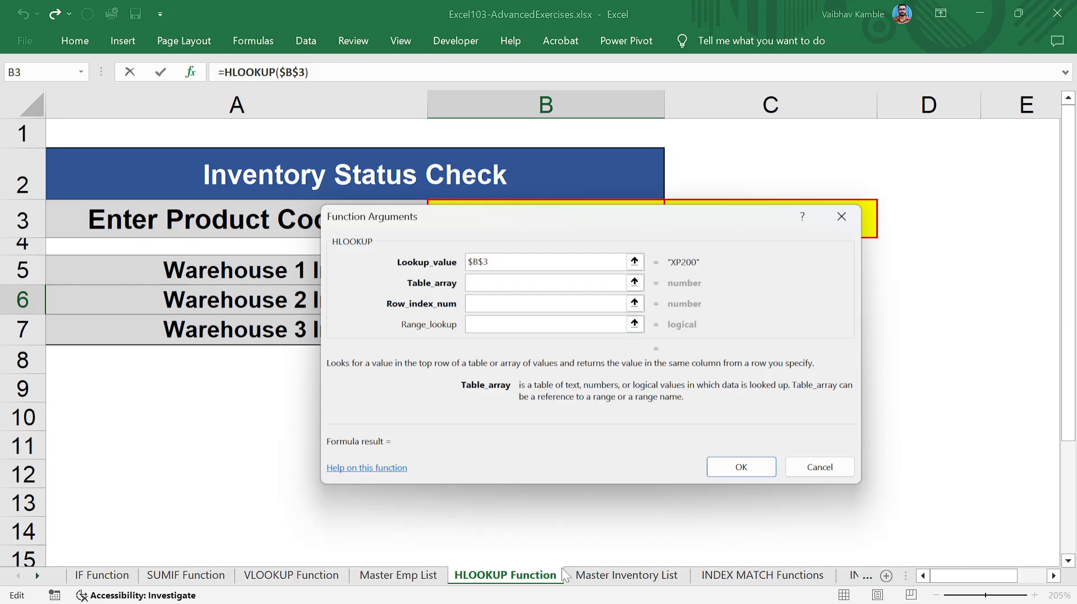
left_click(617, 577)
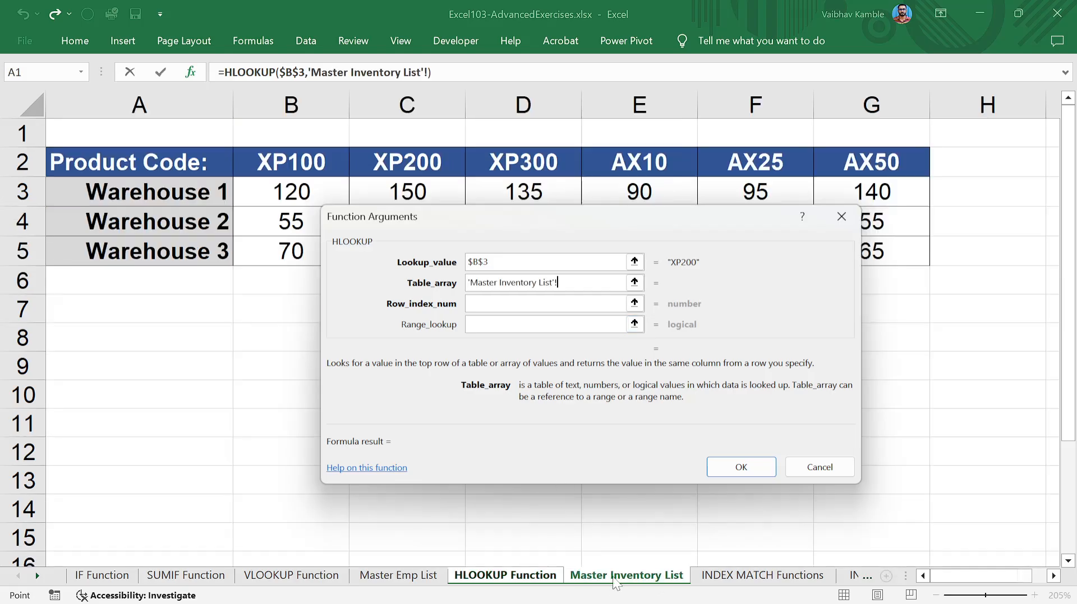
left_click_drag(474, 220, 419, 318)
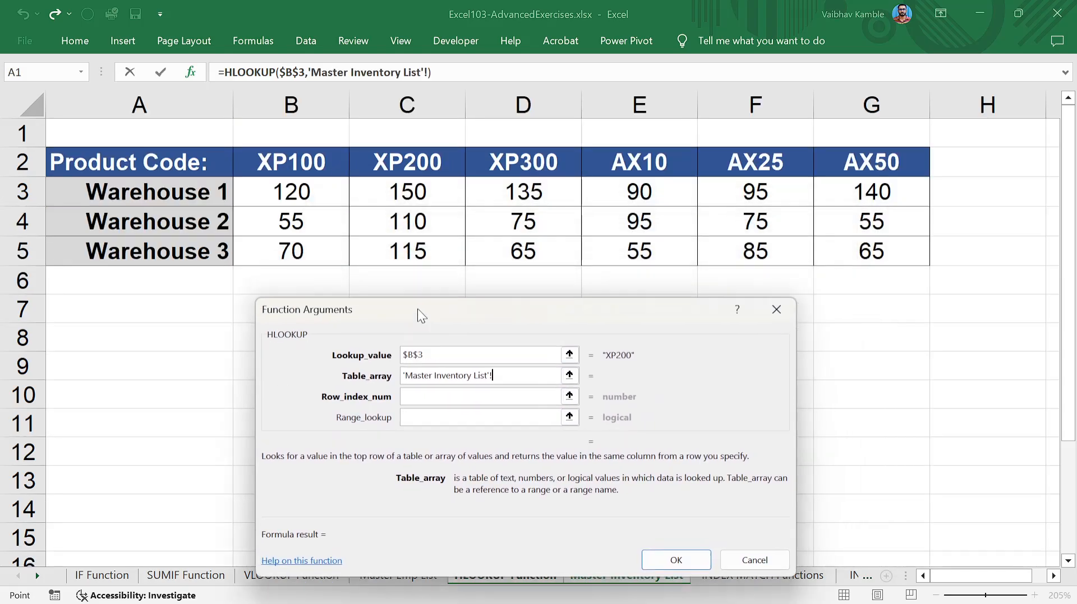
left_click_drag(101, 157, 858, 240)
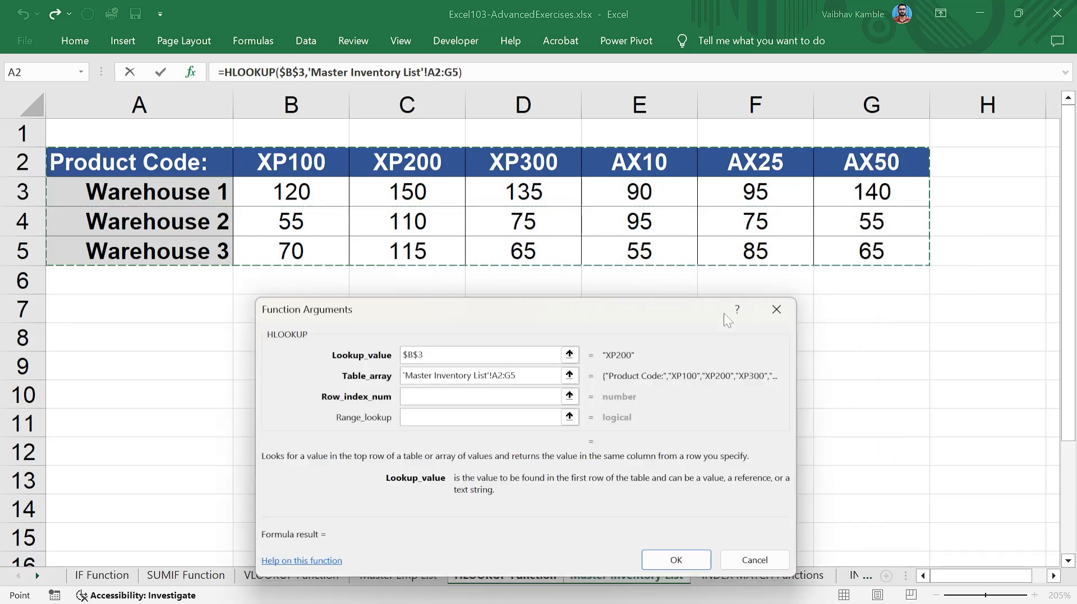
key("F4")
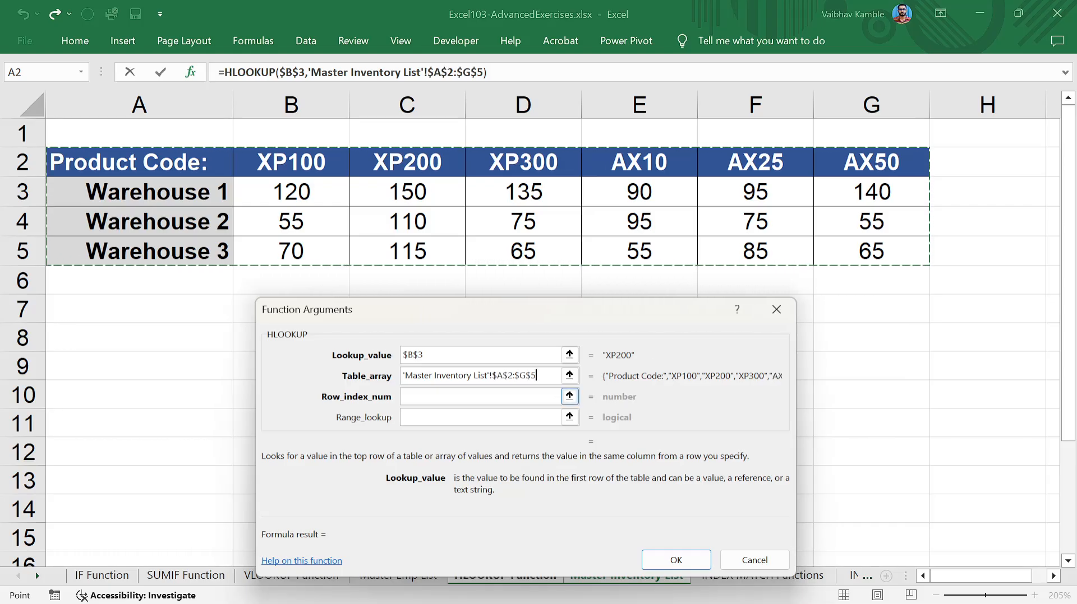
Step: Review the lookup value and table array arguments, and set the row index number to 2
left_click(494, 396)
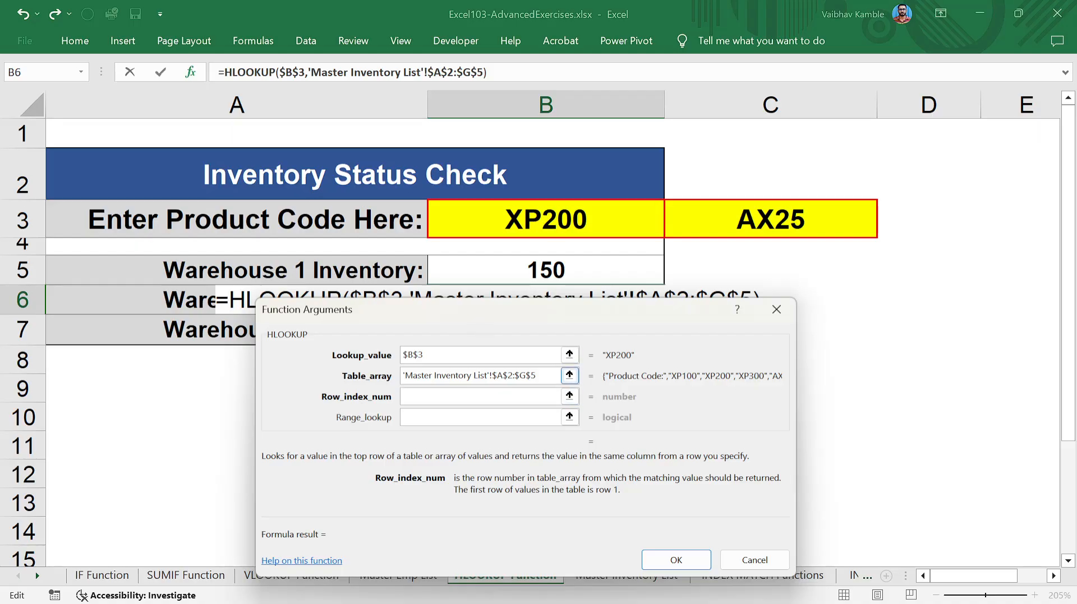
left_click(458, 356)
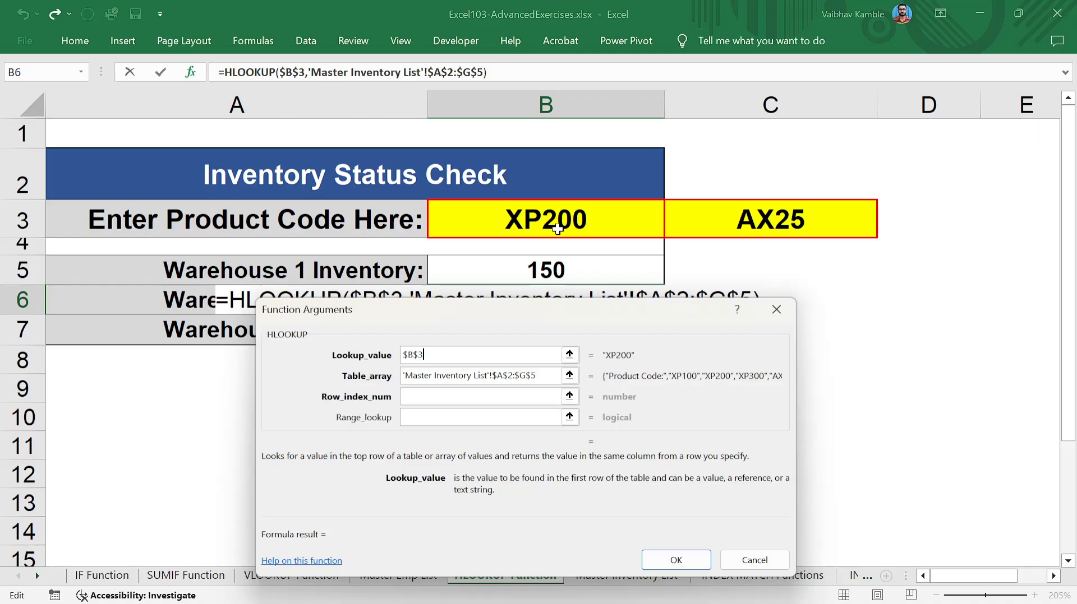
left_click(497, 375)
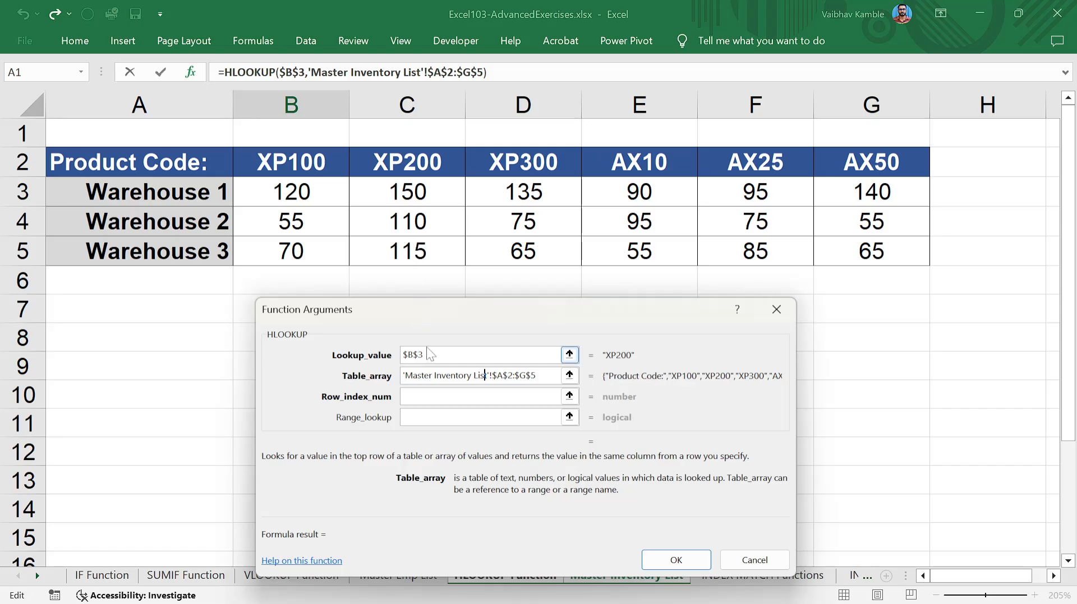
left_click(444, 396)
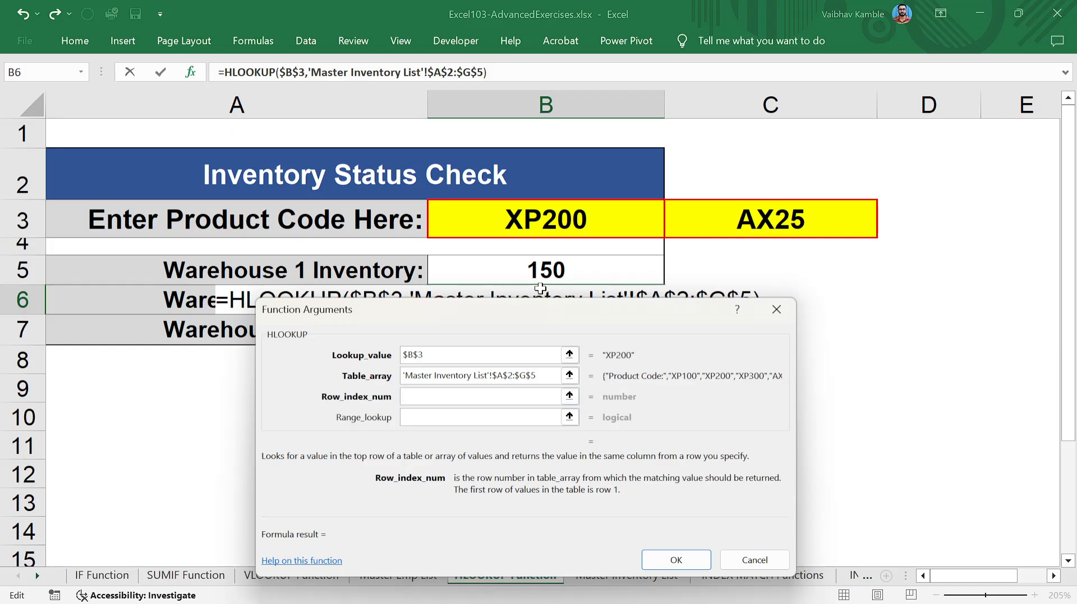
left_click(477, 376)
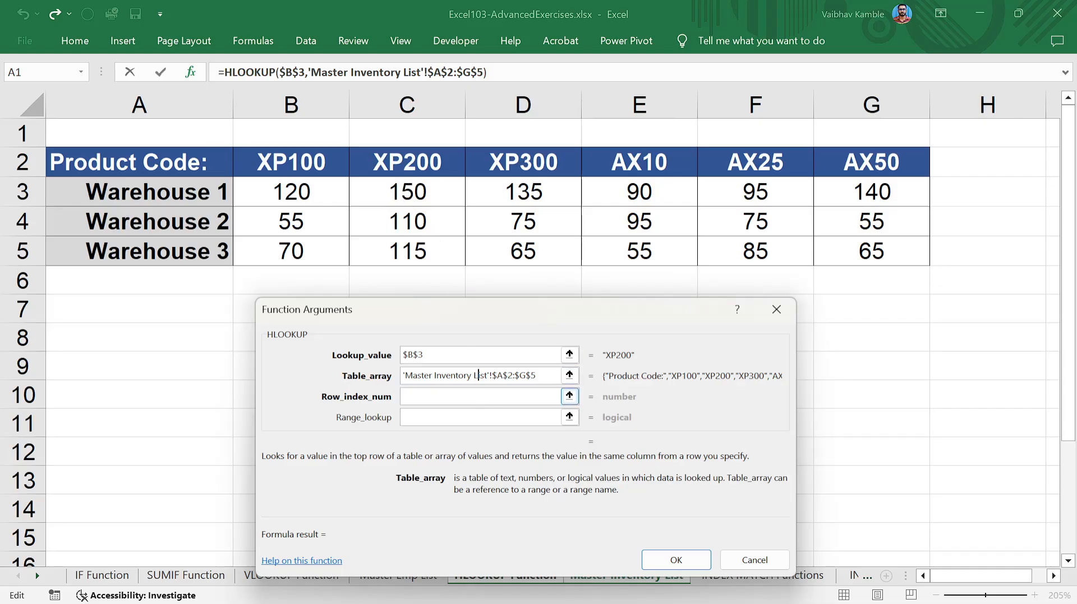
key("Tab")
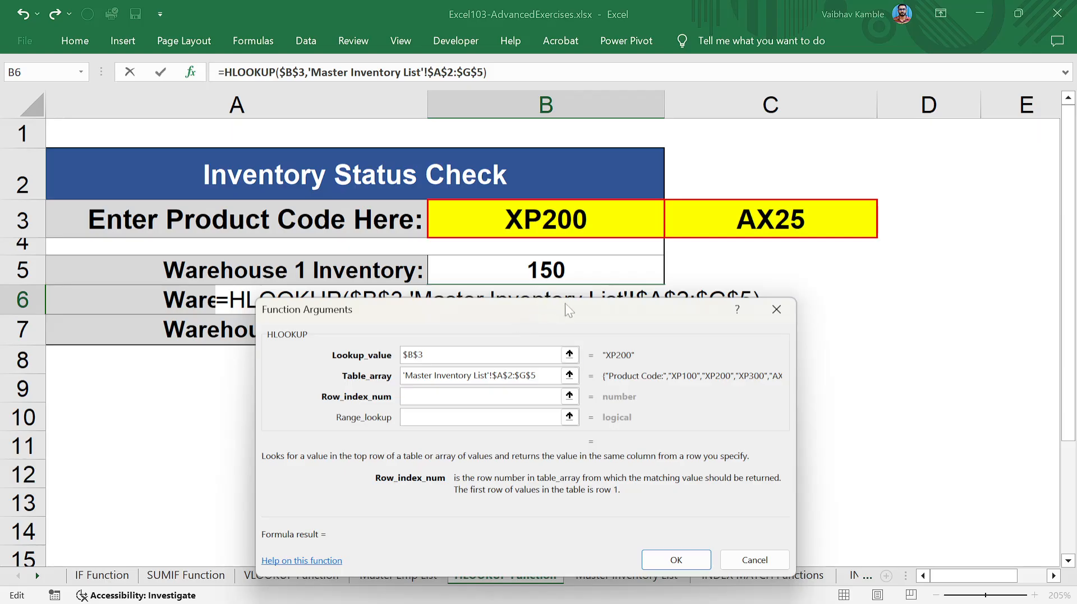
left_click_drag(564, 304, 570, 336)
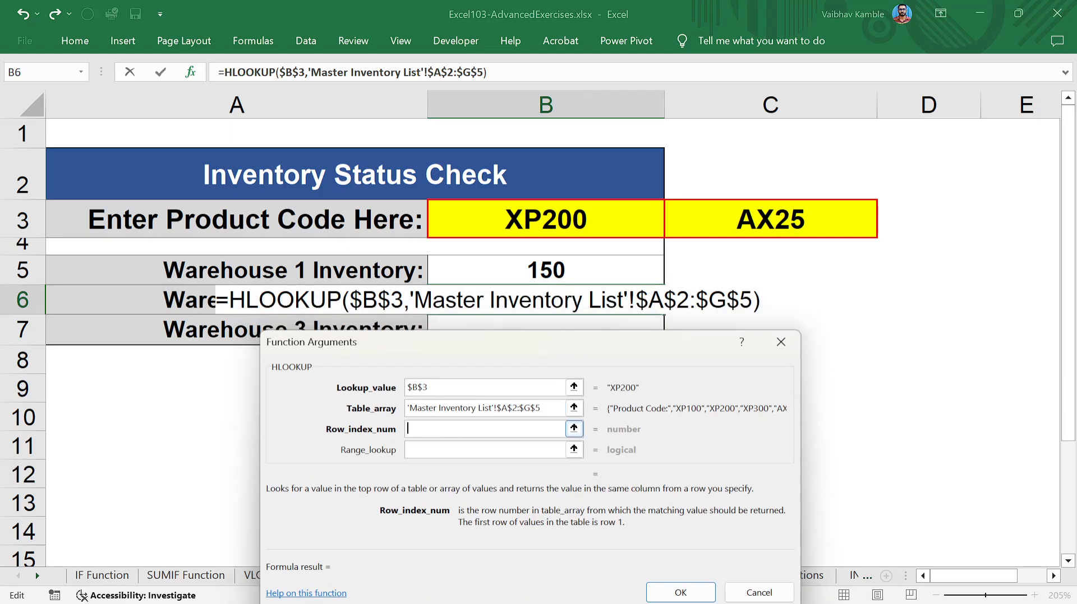
type("2")
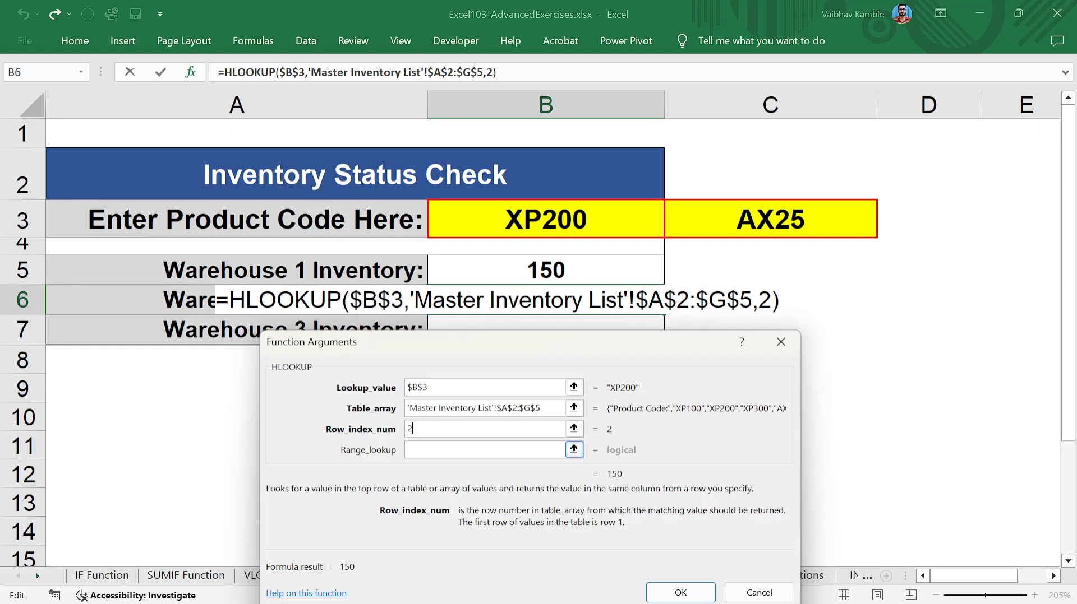
Step: Set the HLOOKUP range lookup argument to False for an exact match
key("Tab")
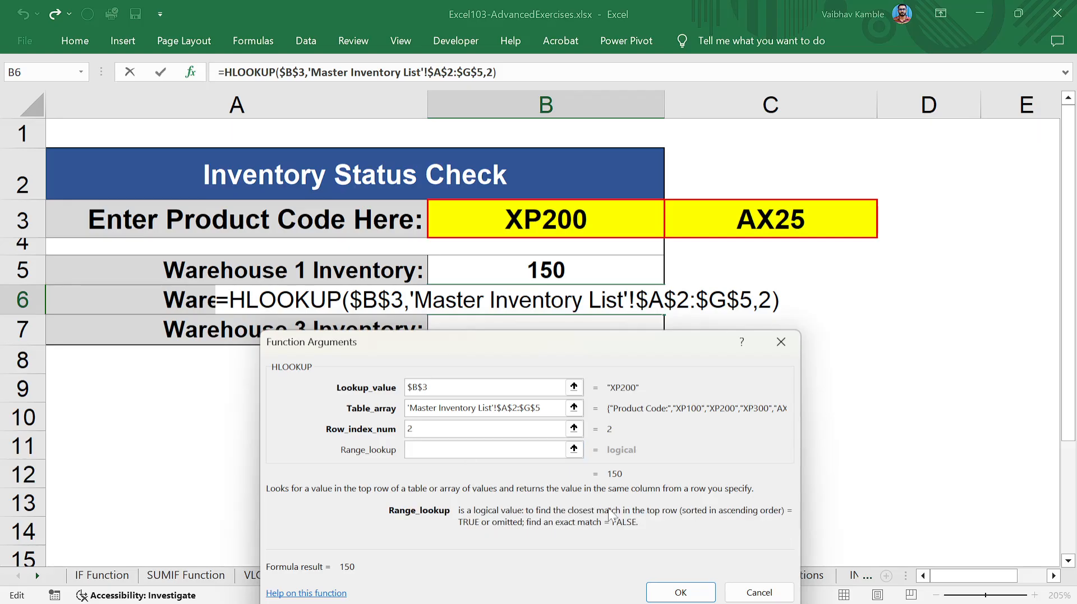
left_click_drag(556, 345, 677, 183)
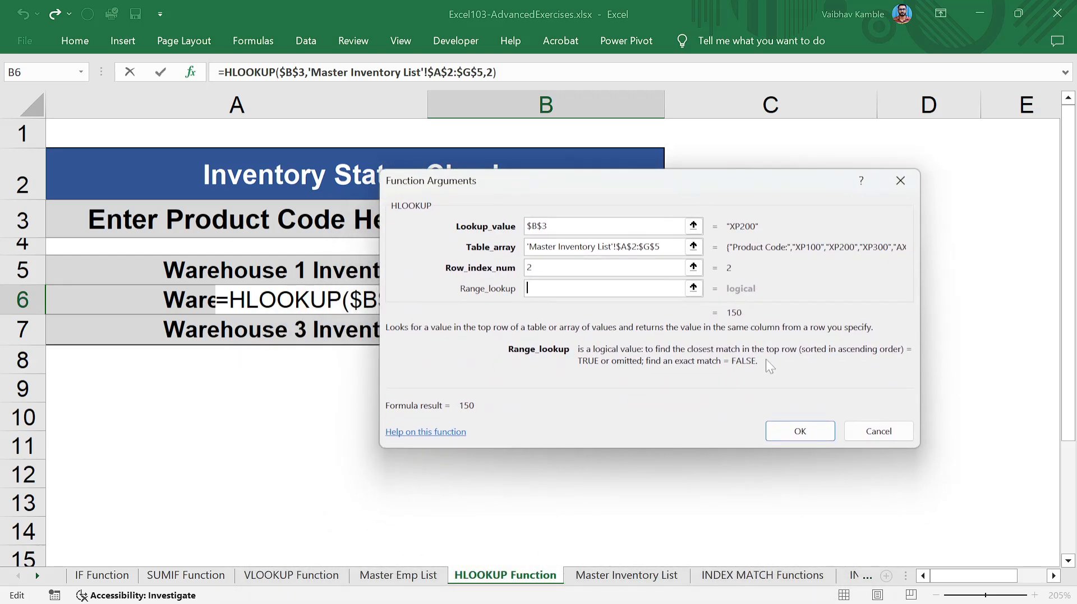
type("False")
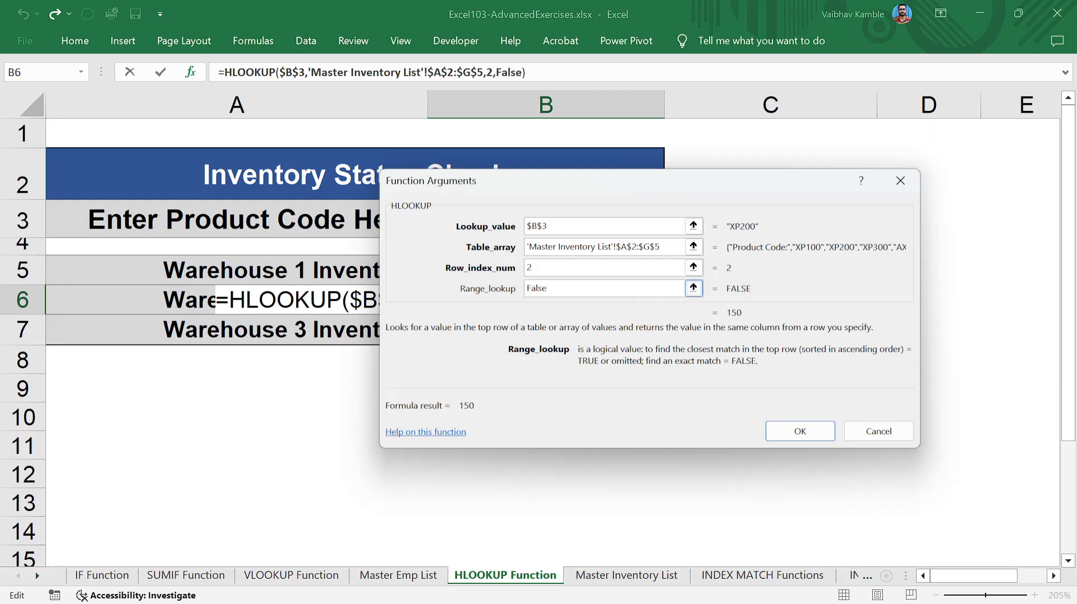
Step: Open the HLOOKUP help article in the browser, read its Range_lookup argument description, and return to Excel
left_click(453, 434)
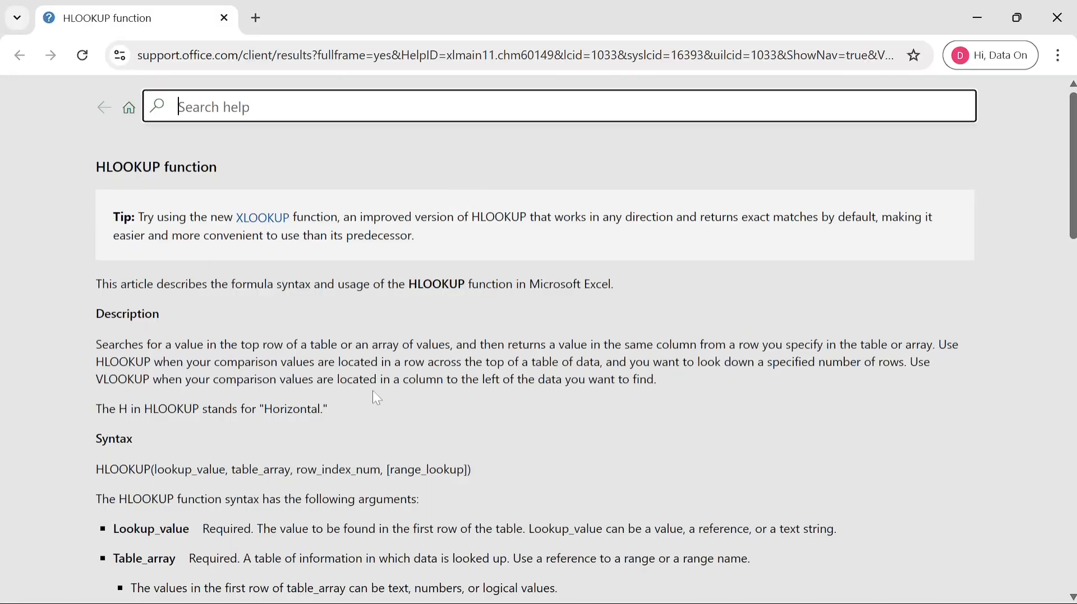
scroll(373, 394, "down", 2)
scroll(373, 392, "down", 3)
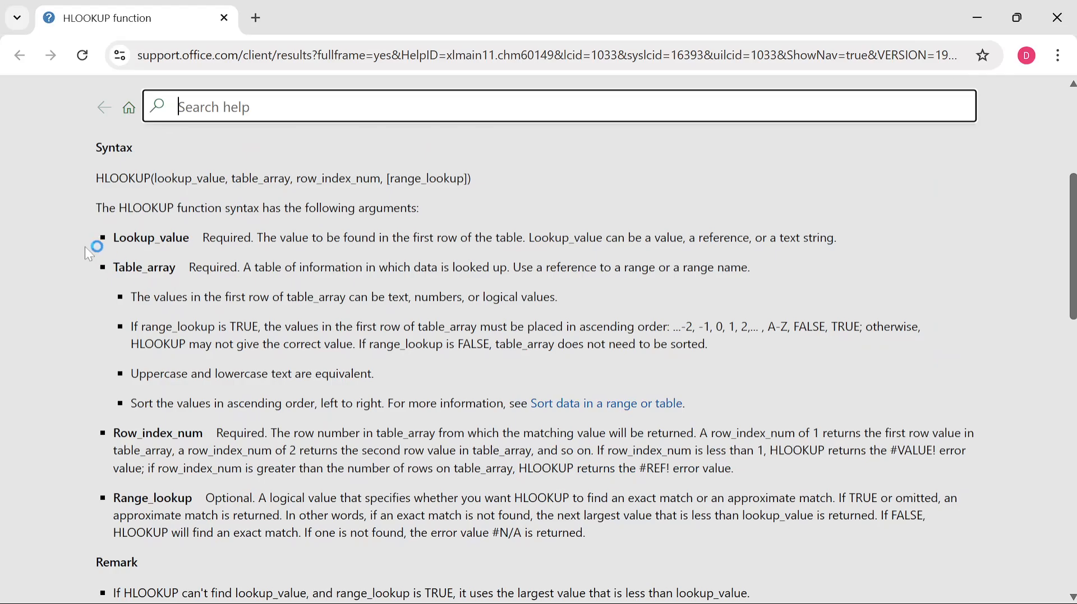
scroll(149, 357, "down", 10)
scroll(163, 390, "up", 5)
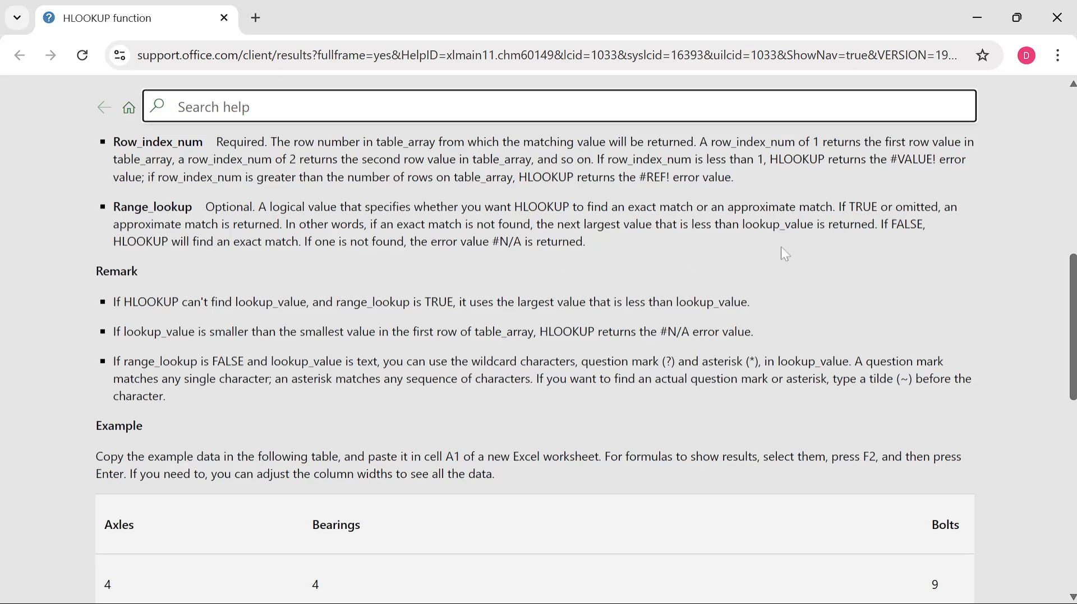
left_click_drag(595, 249, 113, 196)
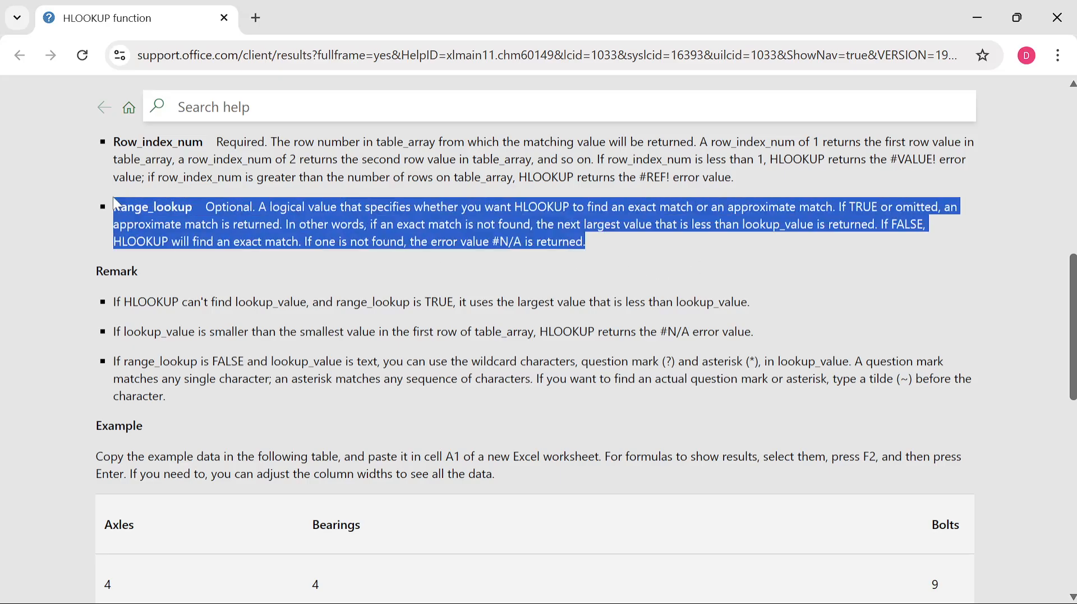
left_click(113, 197)
key("alt+Tab")
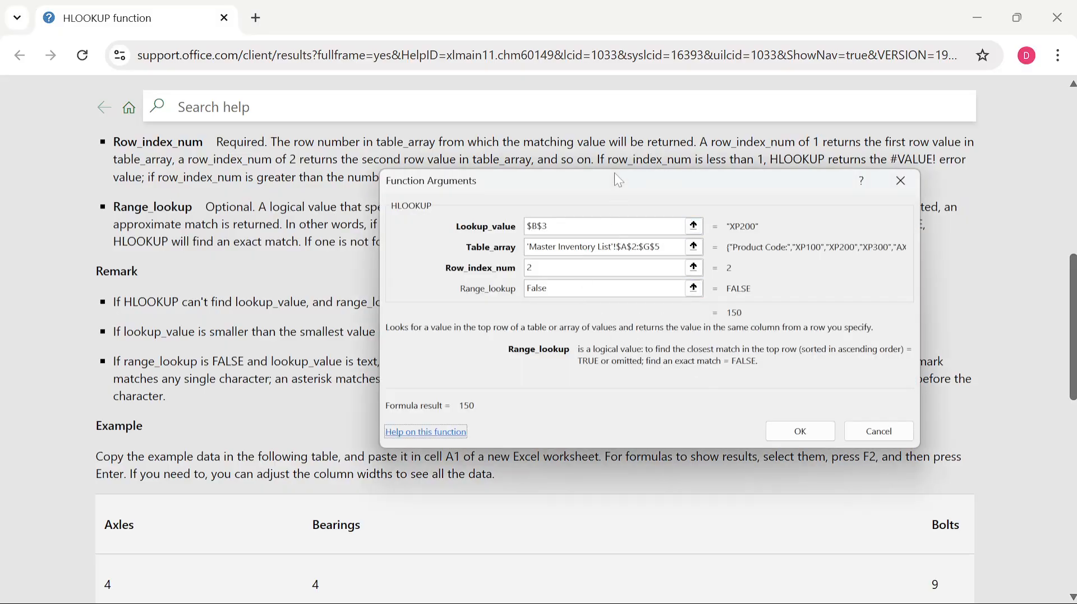
key("alt+Tab")
key("alt+Tab")
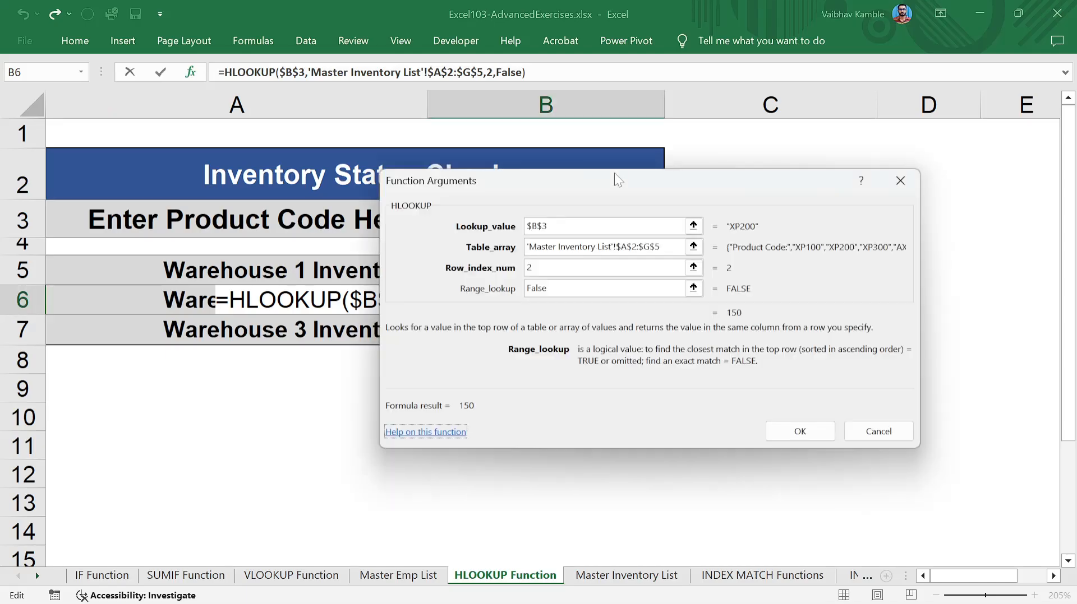
Step: Enter the completed HLOOKUP formula in B6 and check XP200's Warehouse 1 and Warehouse 2 quantities in Master Inventory List
left_click_drag(689, 182, 671, 171)
left_click(771, 429)
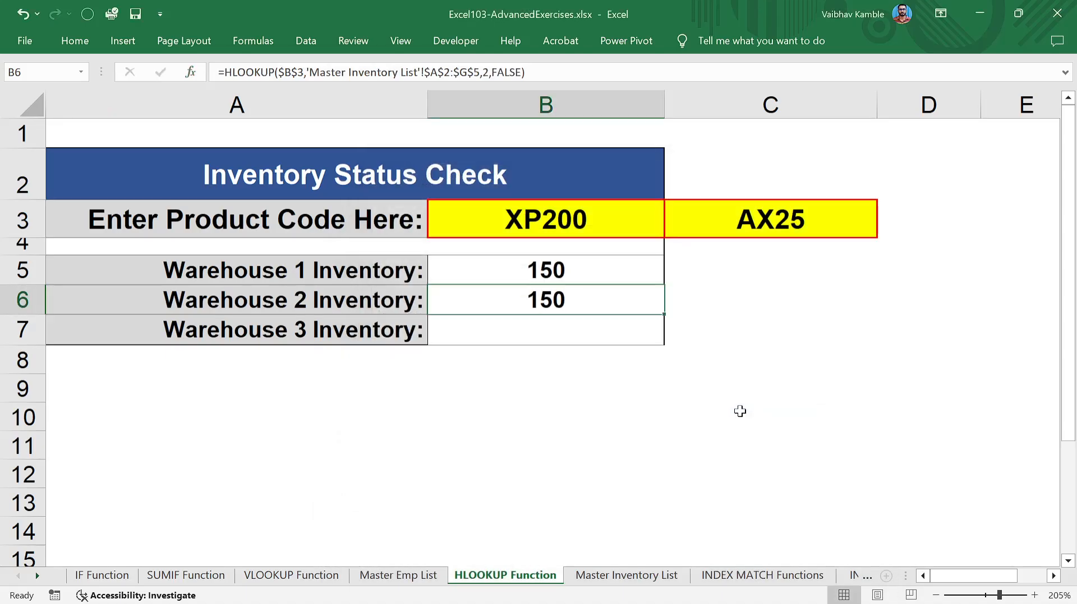
left_click(588, 575)
left_click(419, 192)
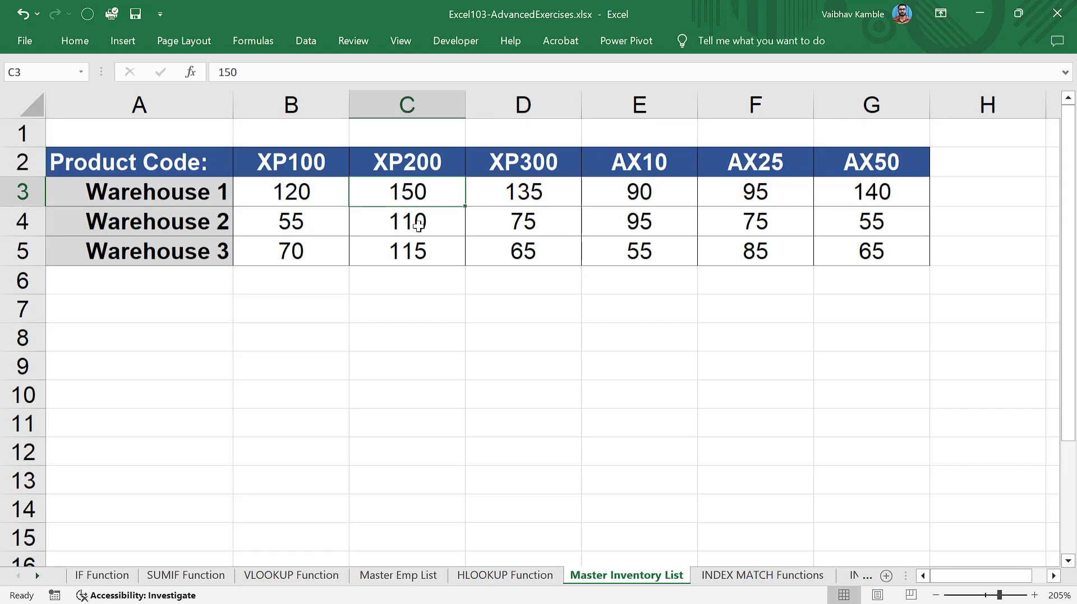
left_click(420, 222)
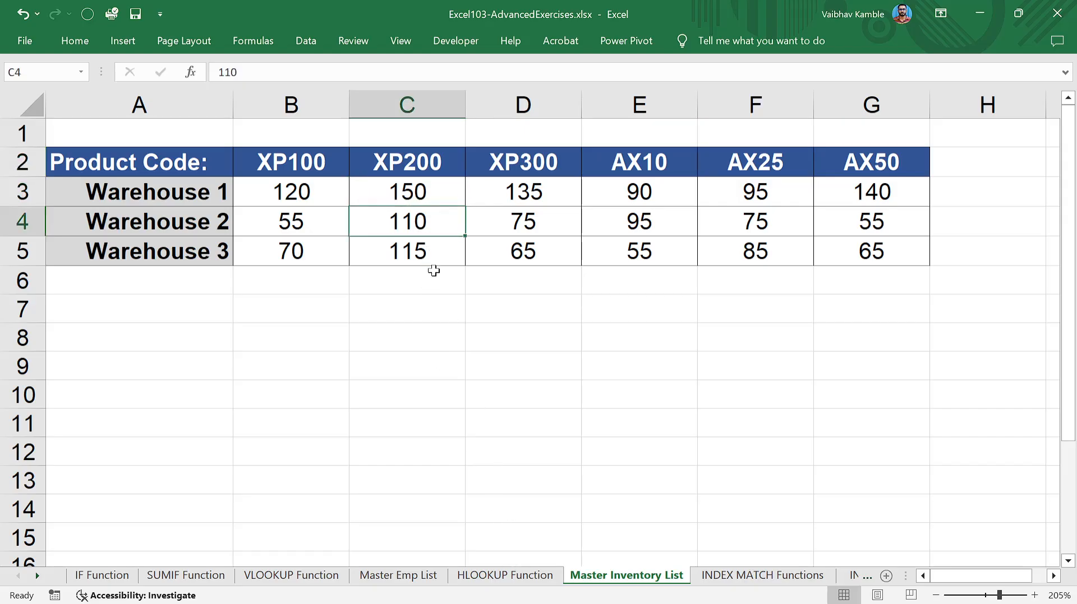
Step: Review XP200's warehouse quantities in Master Inventory List, and set the row index number in B6's HLOOKUP formula to 3
left_click_drag(144, 162, 866, 247)
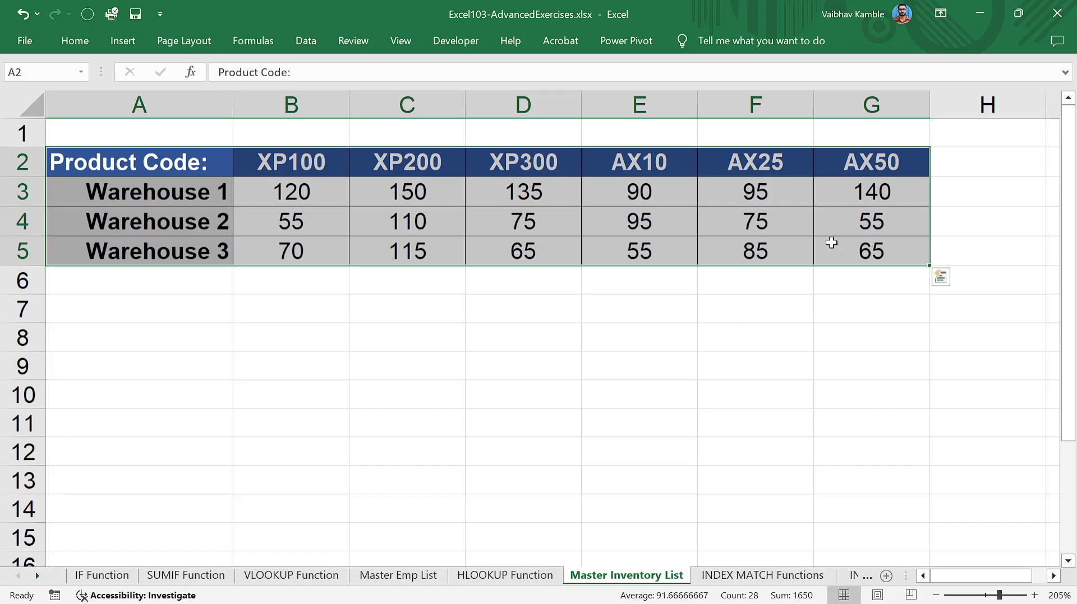
left_click(415, 162)
left_click(434, 194)
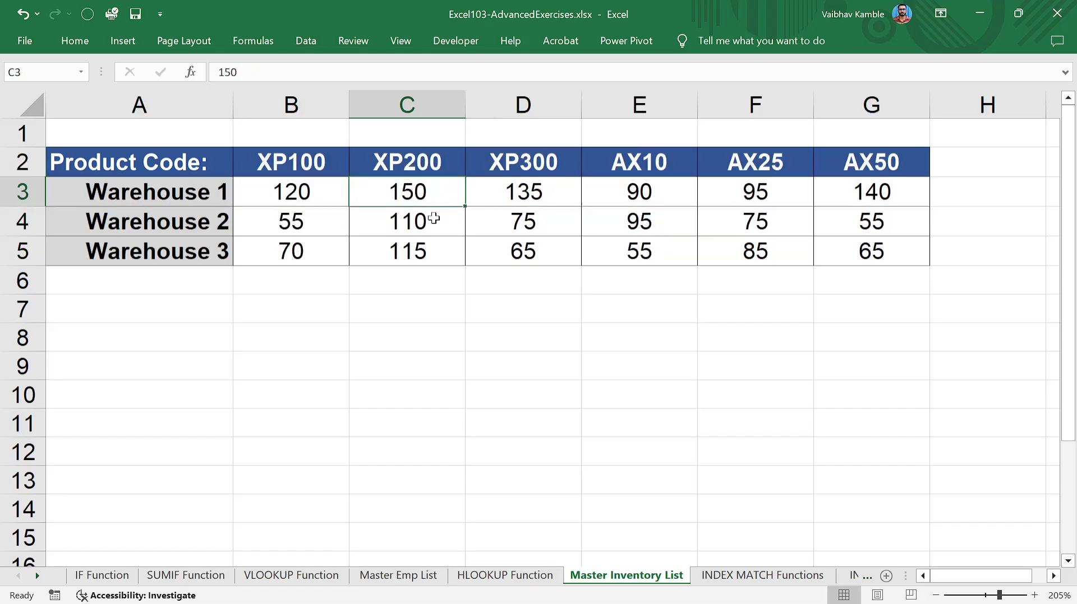
left_click(434, 219)
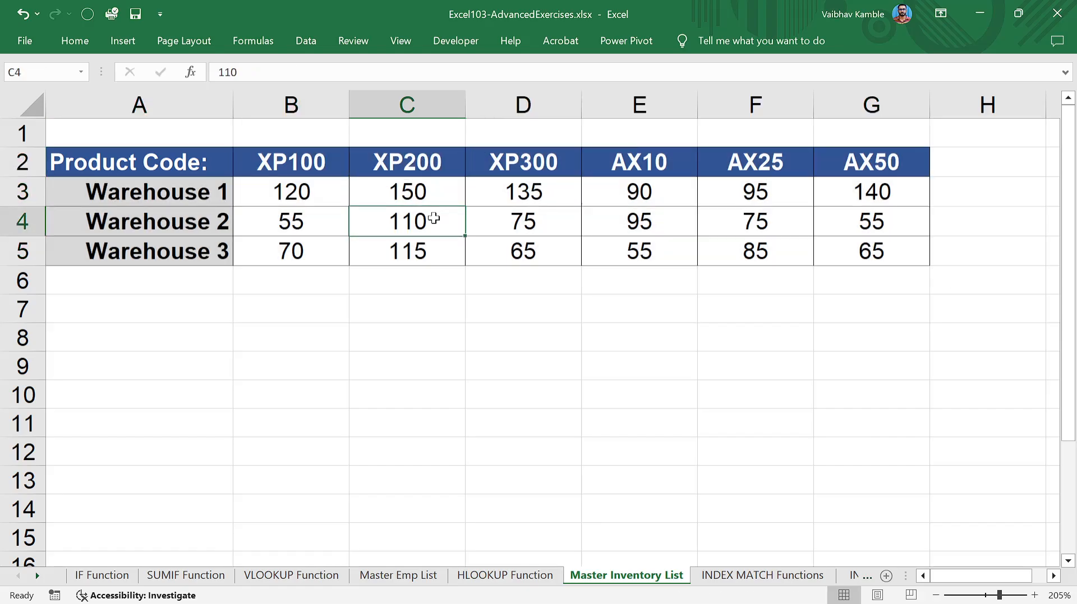
left_click(511, 575)
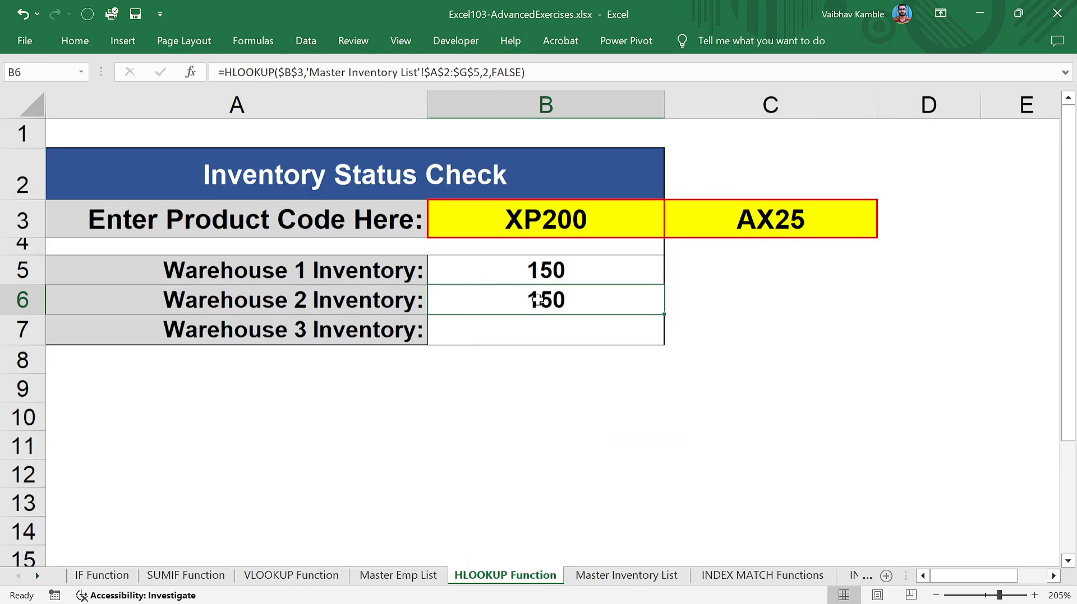
left_click(738, 297)
left_click(594, 291)
left_click(486, 72)
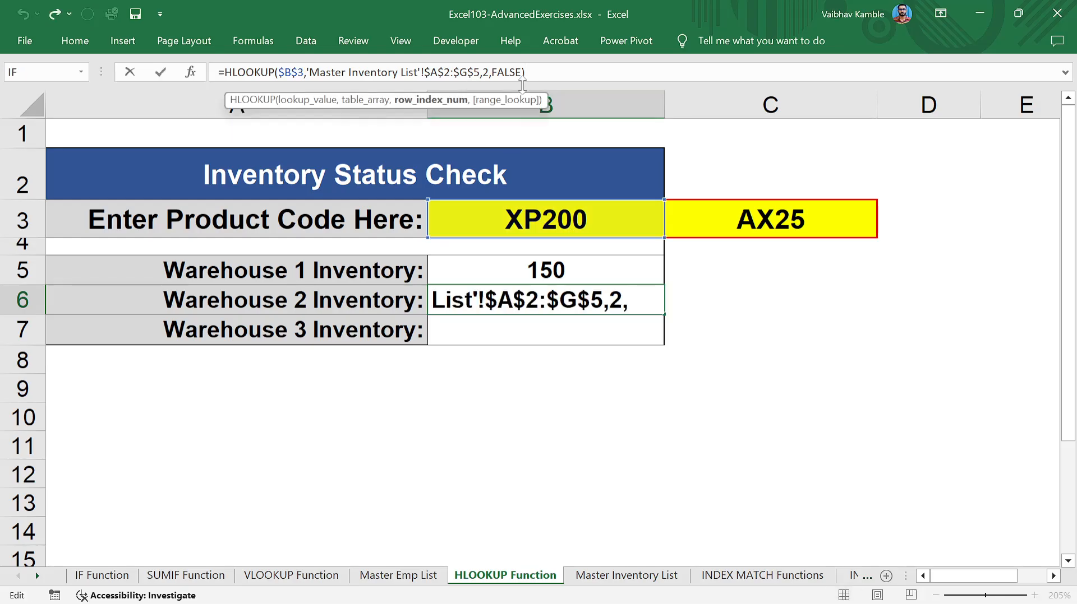
key("BackSpace")
type("3")
key("Return")
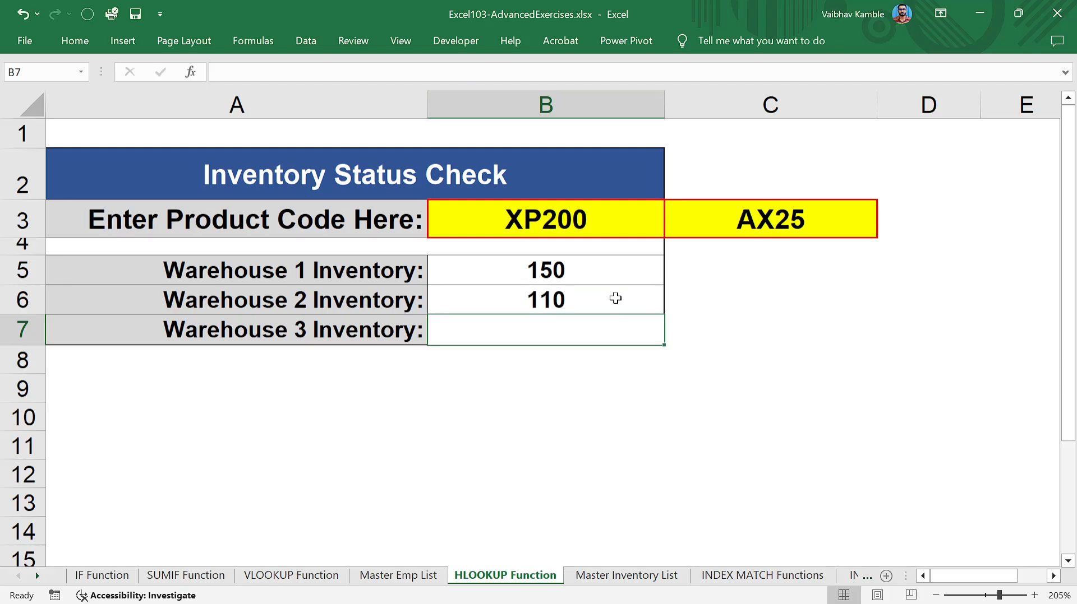
Step: Examine the A2:G5 lookup table in Master Inventory List, from its product code header row down XP200's column to Warehouse 3
left_click(617, 575)
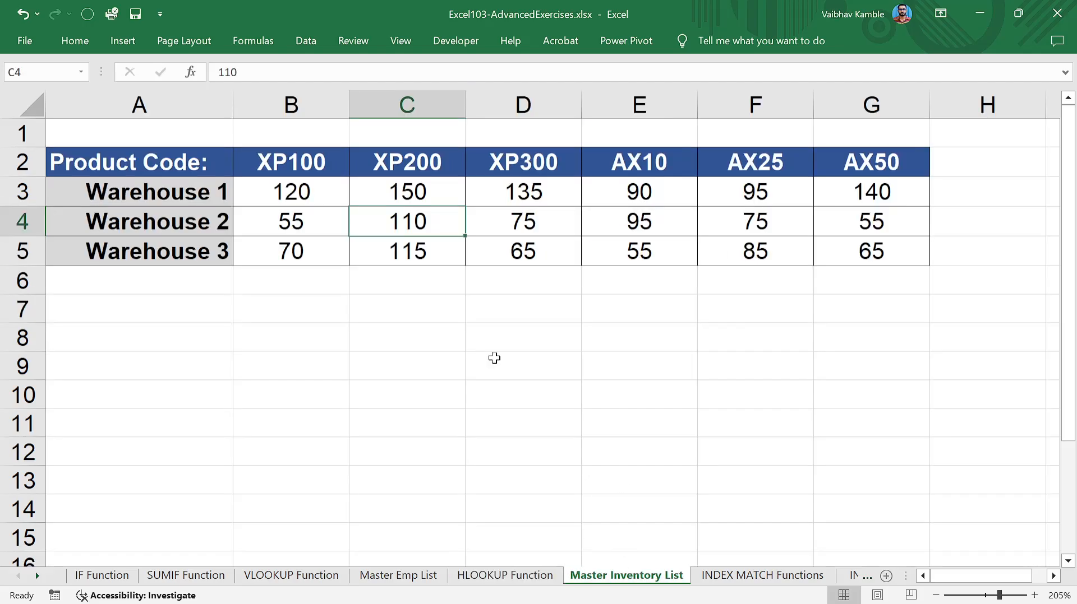
left_click_drag(149, 158, 838, 253)
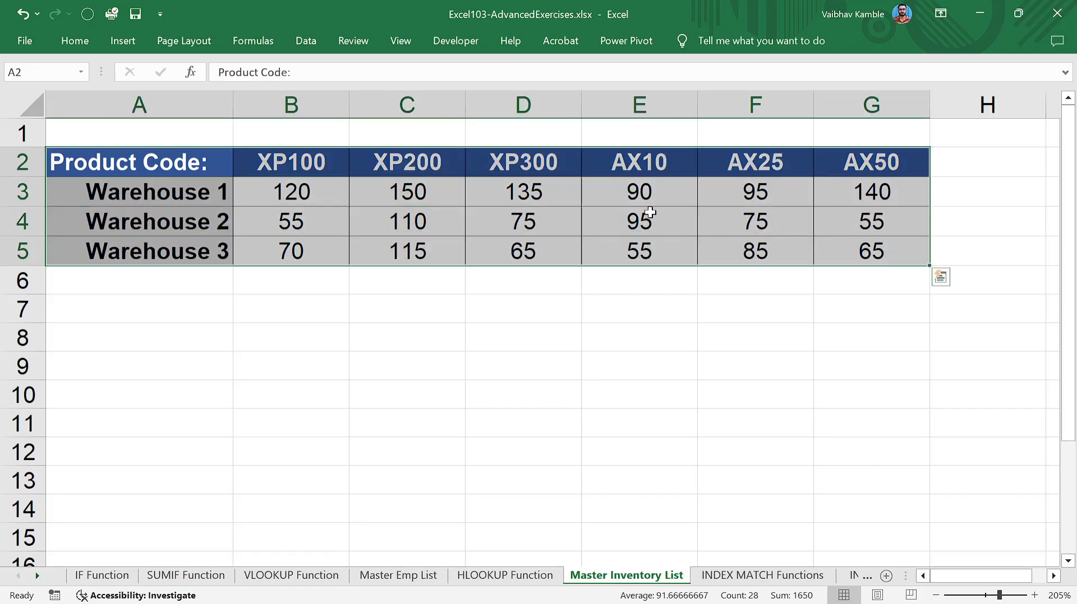
left_click(187, 169)
left_click_drag(219, 163, 853, 163)
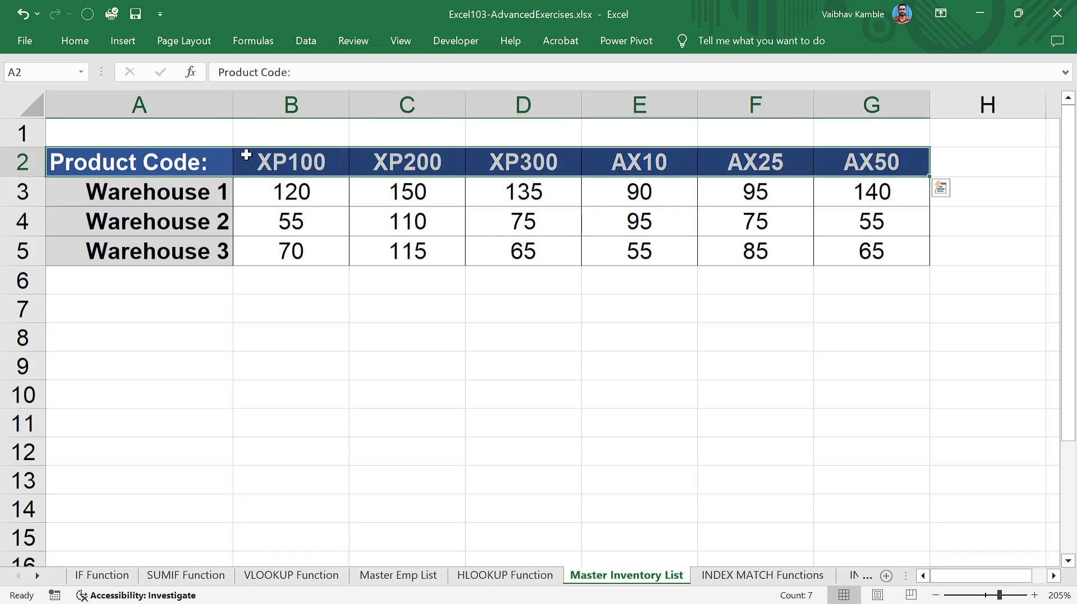
left_click(709, 223)
left_click_drag(115, 155, 880, 216)
left_click(399, 167)
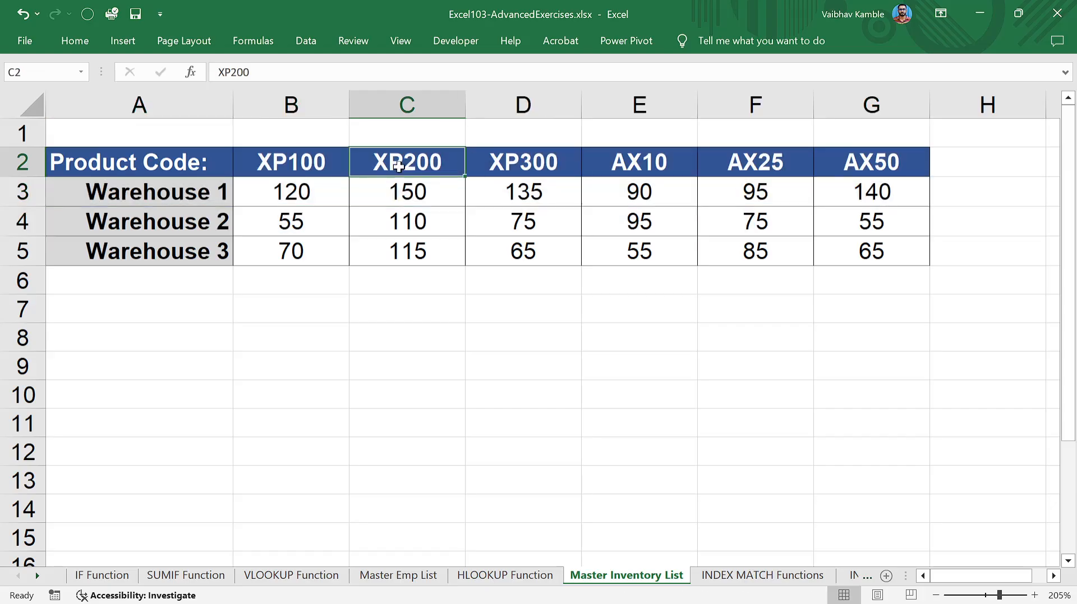
left_click_drag(419, 162, 431, 253)
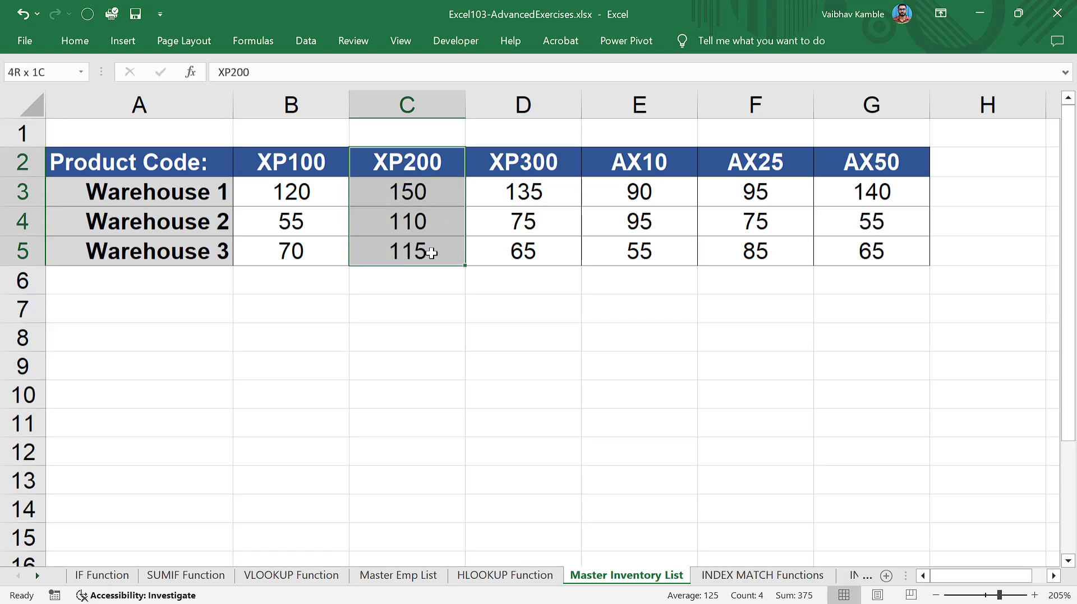
left_click(429, 250)
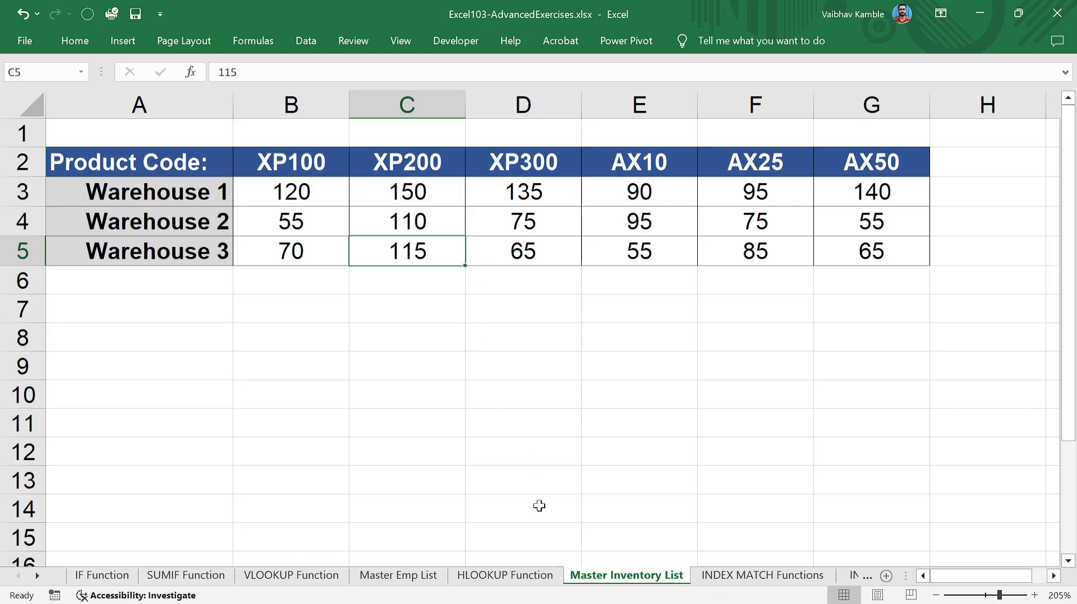
Step: Copy the Warehouse 2 HLOOKUP formula from B6 down to B7 on the HLOOKUP Function sheet
left_click(532, 582)
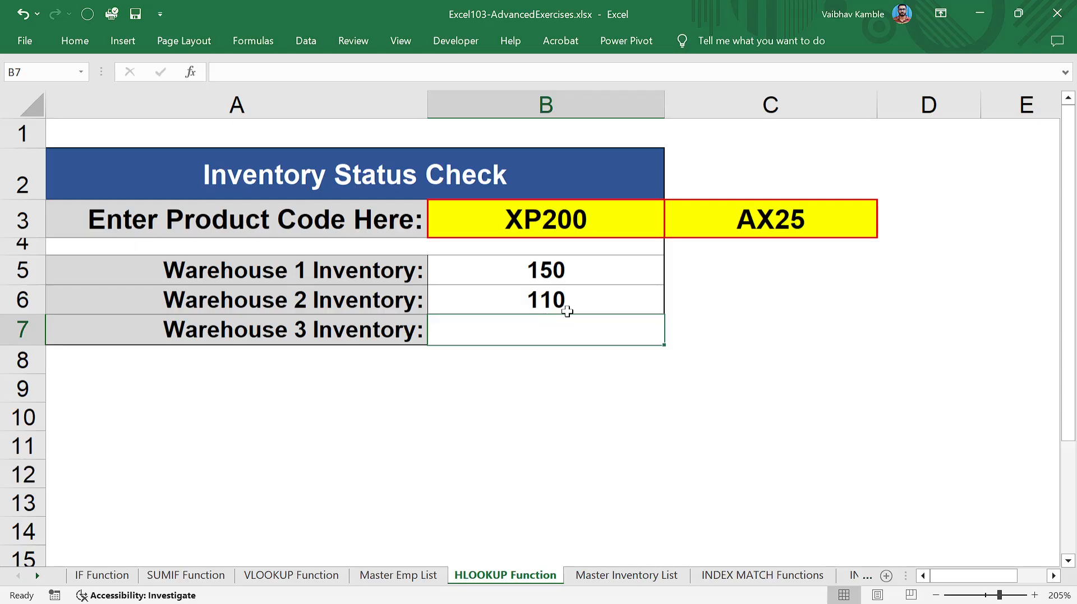
left_click(619, 305)
left_click_drag(664, 319, 661, 338)
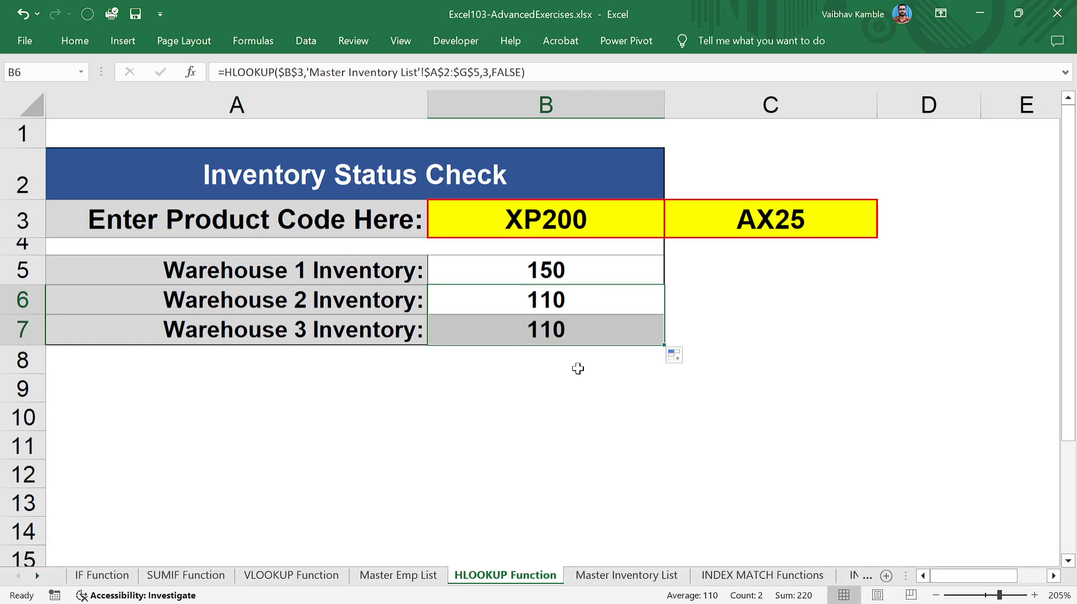
Step: Set the row index number in B7's HLOOKUP formula to 4, and check the XP200 quantities and AX25 header in Master Inventory List
left_click(571, 332)
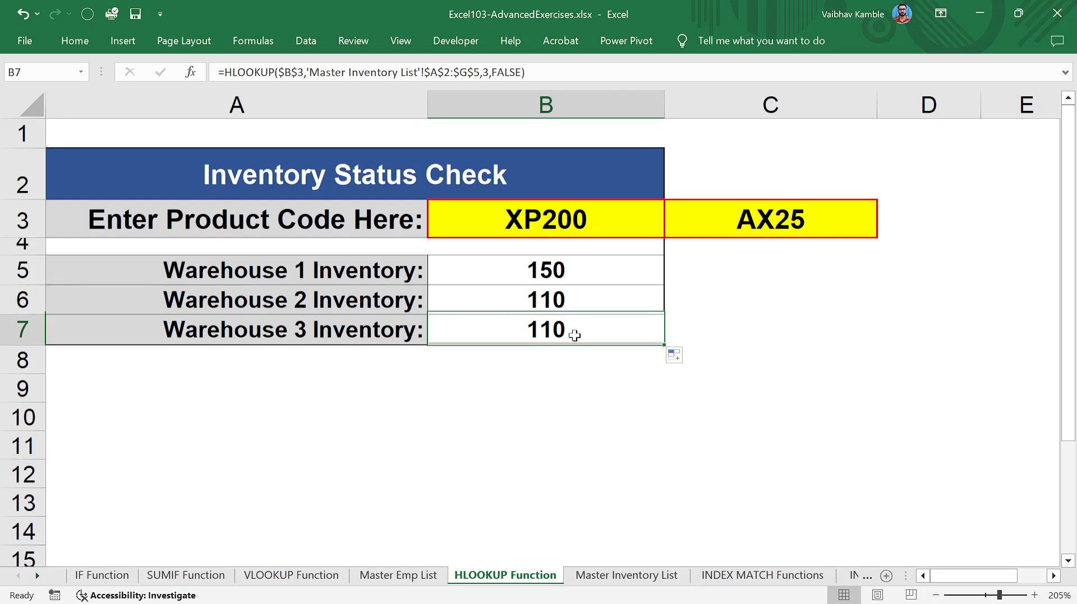
left_click(489, 72)
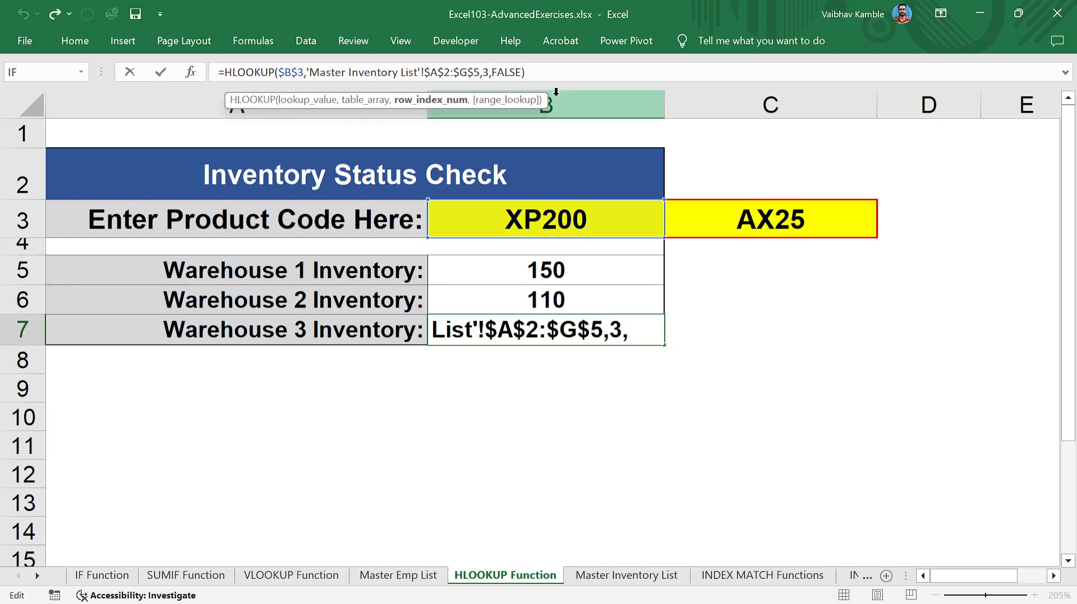
key("BackSpace")
type("4")
key("Return")
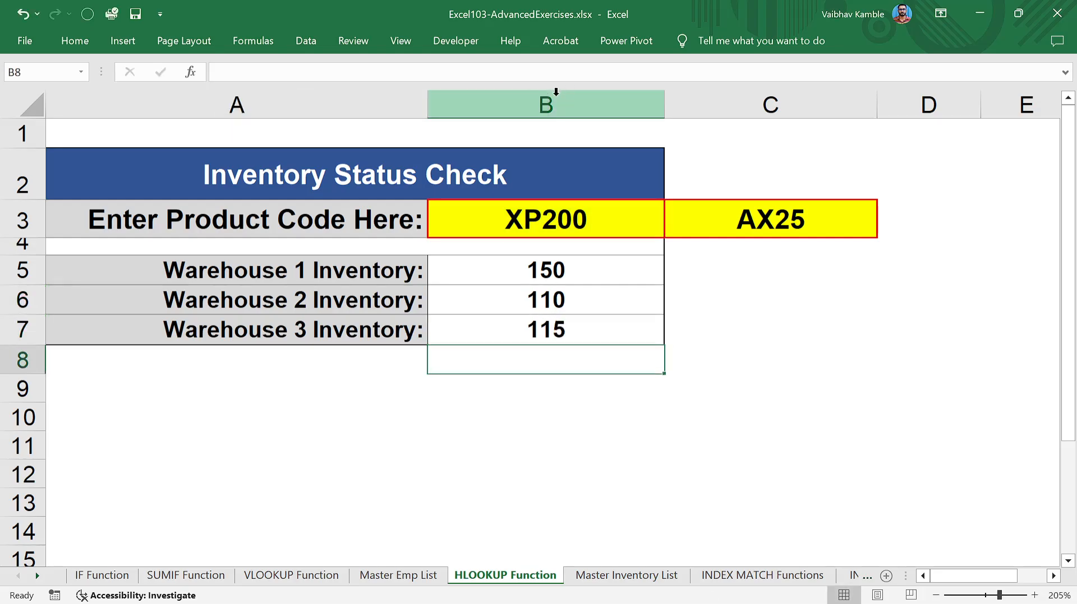
left_click(621, 577)
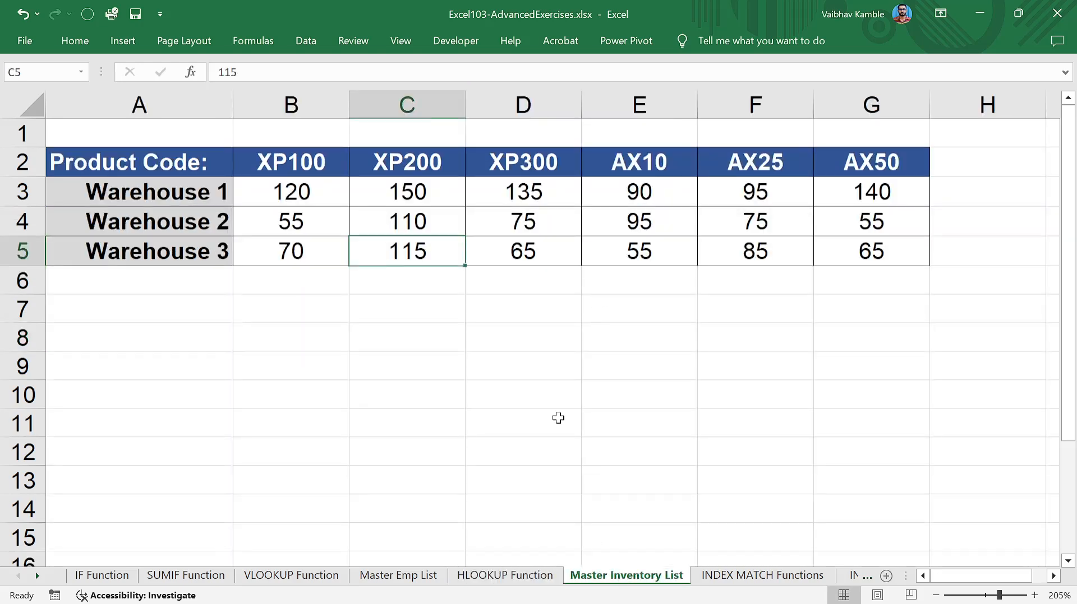
left_click_drag(423, 190, 423, 253)
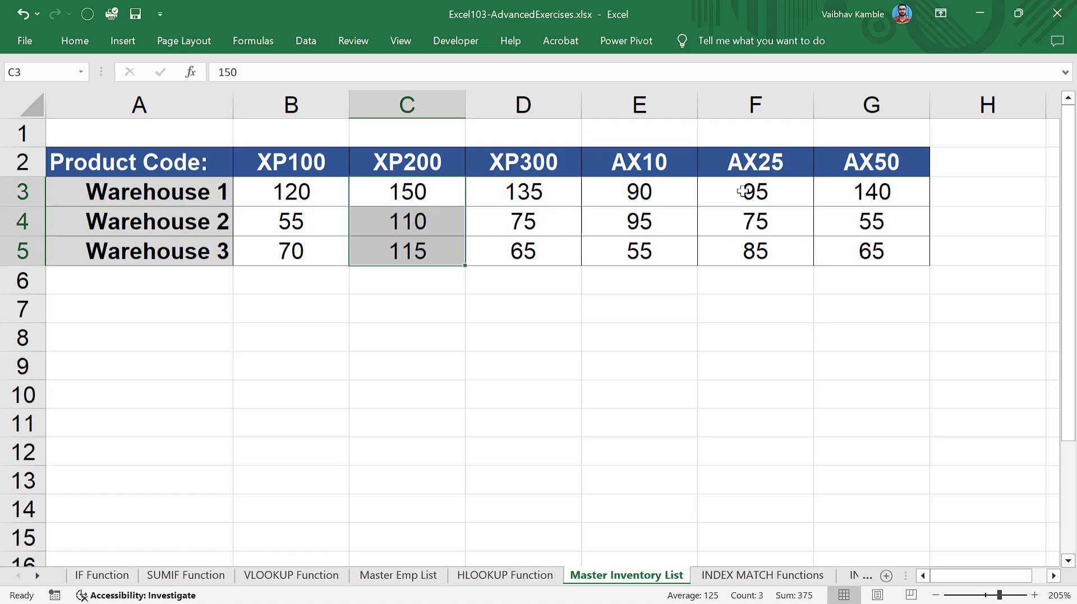
left_click(751, 163)
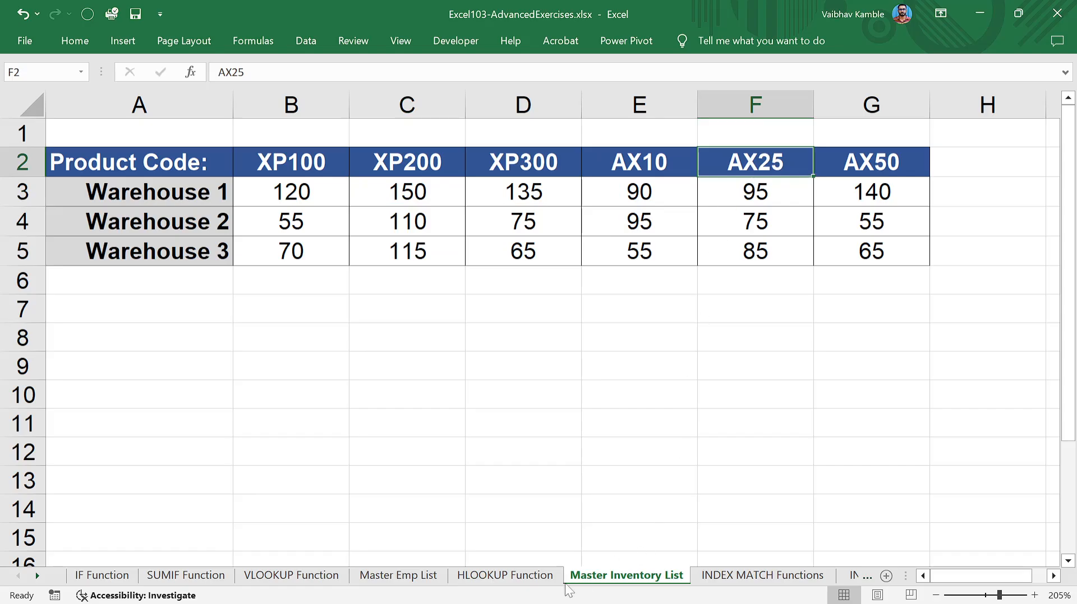
left_click(532, 582)
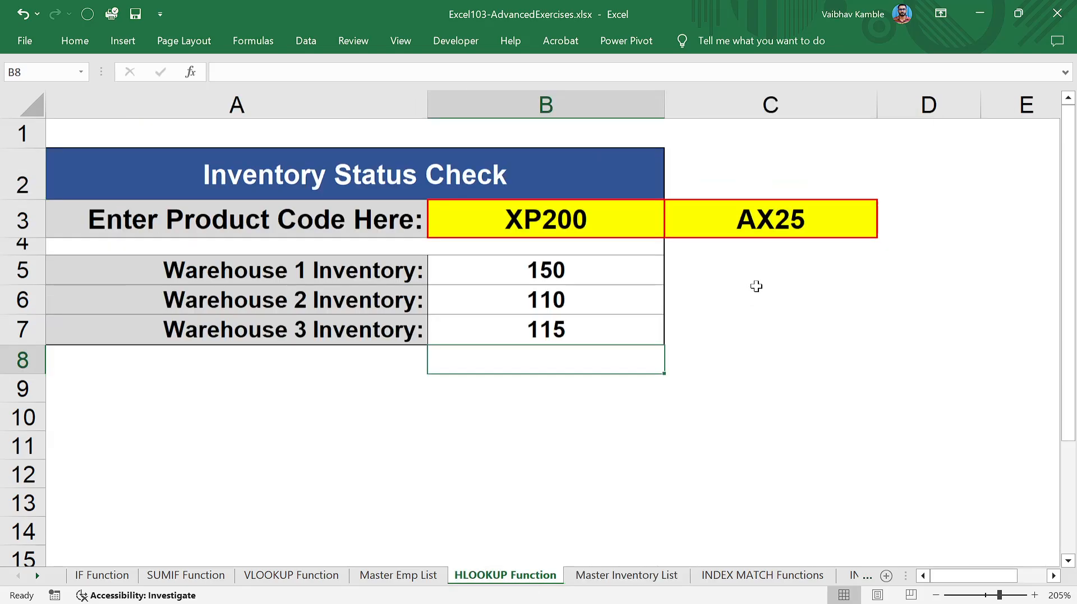
Step: Copy the HLOOKUP formula from B5 to C5 and change its lookup value to $C$3
left_click(684, 271)
left_click(628, 268)
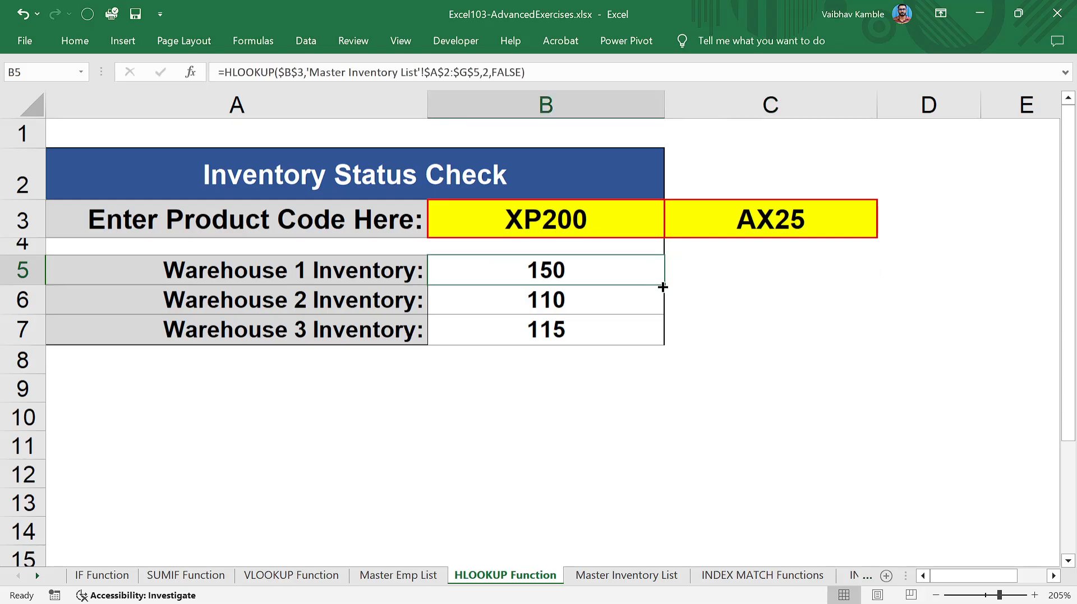
left_click_drag(663, 288, 773, 274)
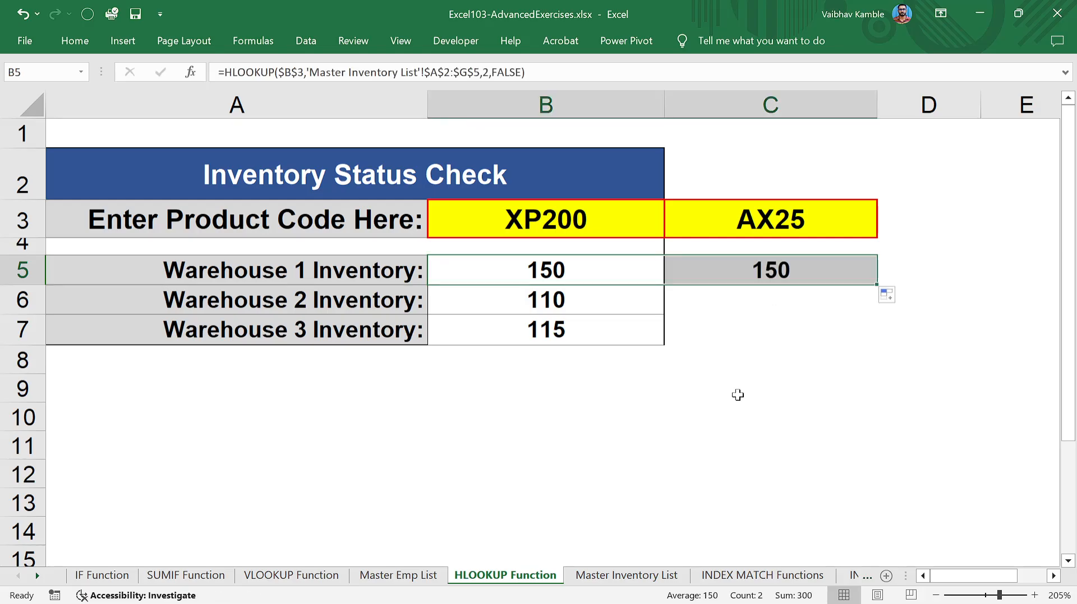
left_click(788, 272)
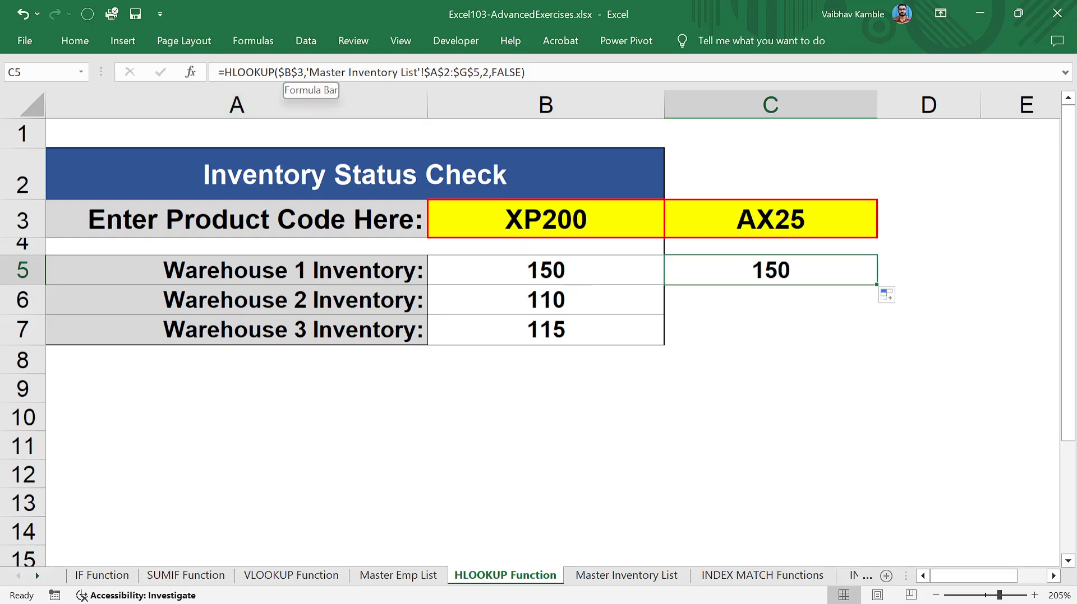
left_click(292, 72)
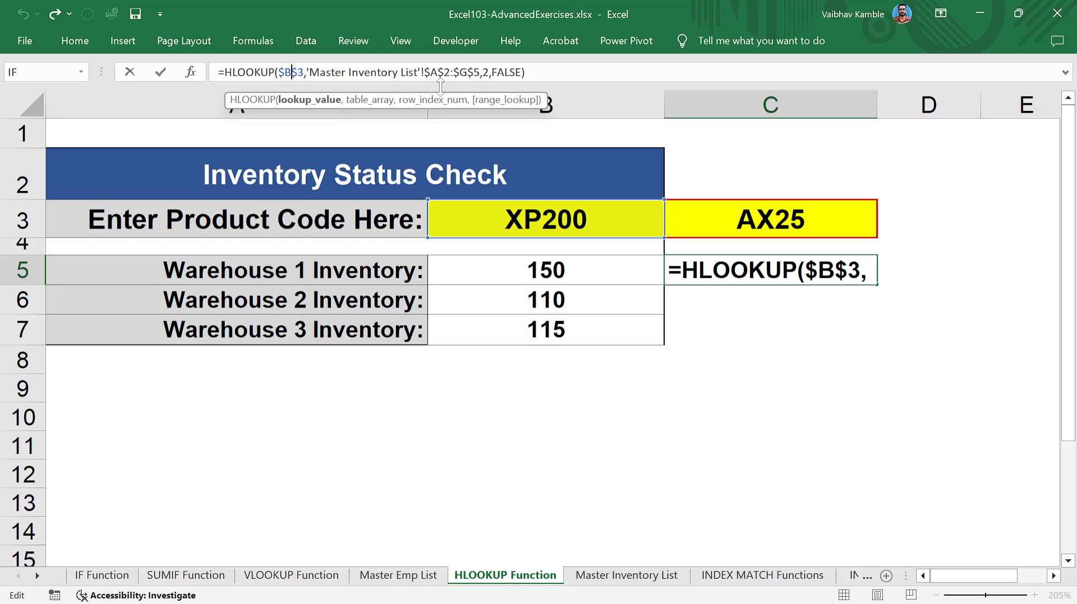
key("BackSpace")
type("C")
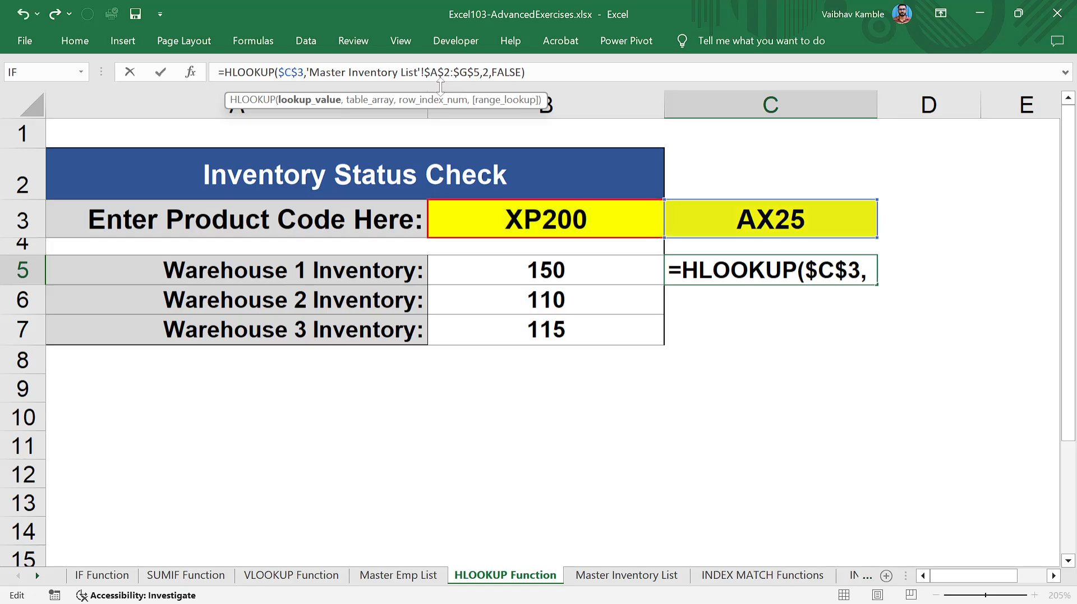
key("Return")
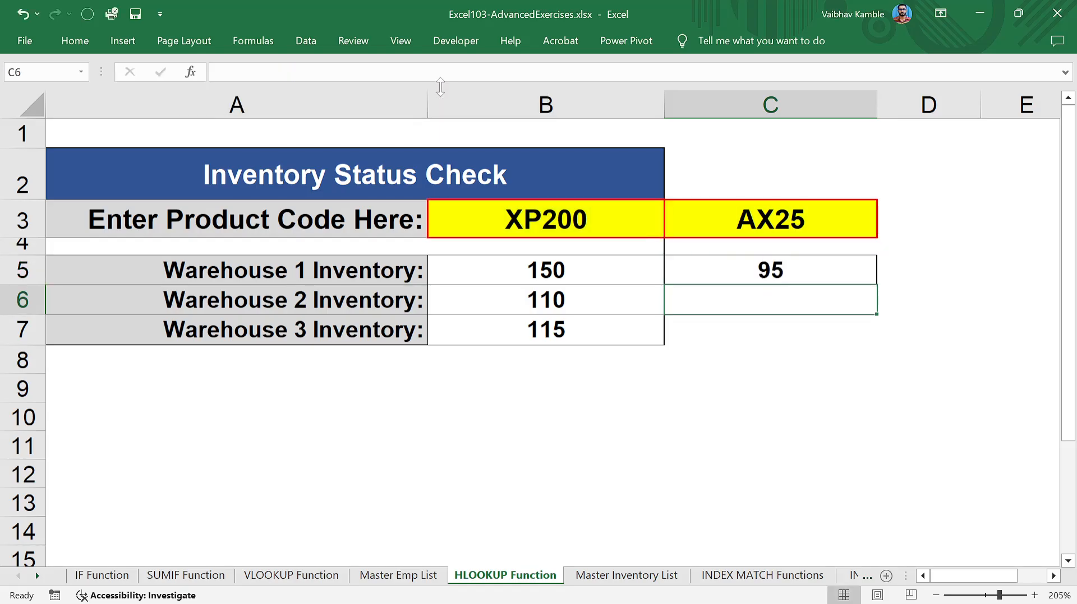
Step: Fill C5's HLOOKUP formula down through C7, and clear the contents of C5:C7
left_click(741, 276)
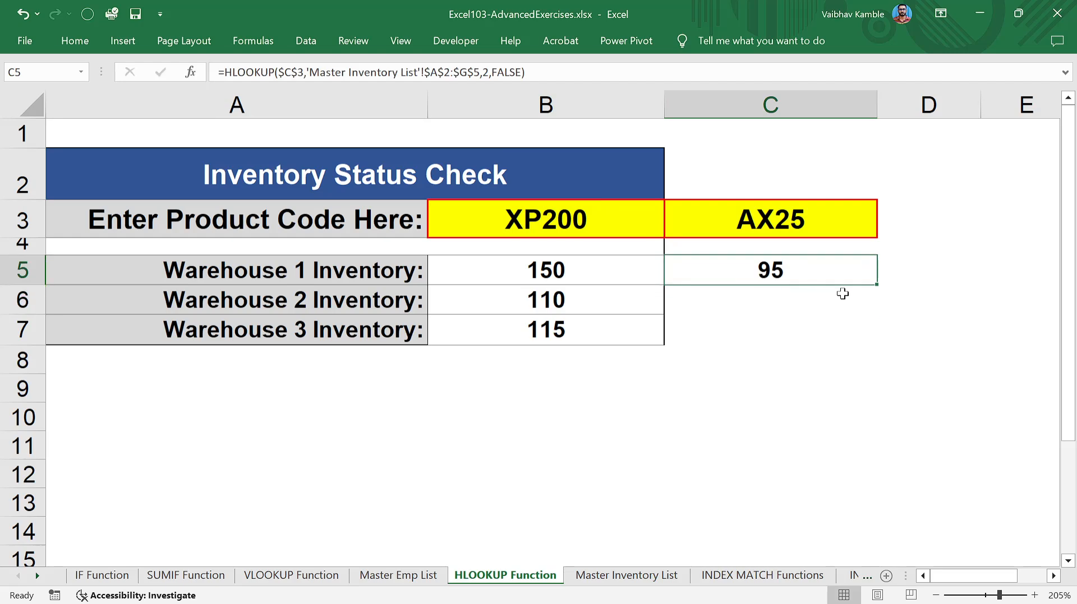
double_click(876, 286)
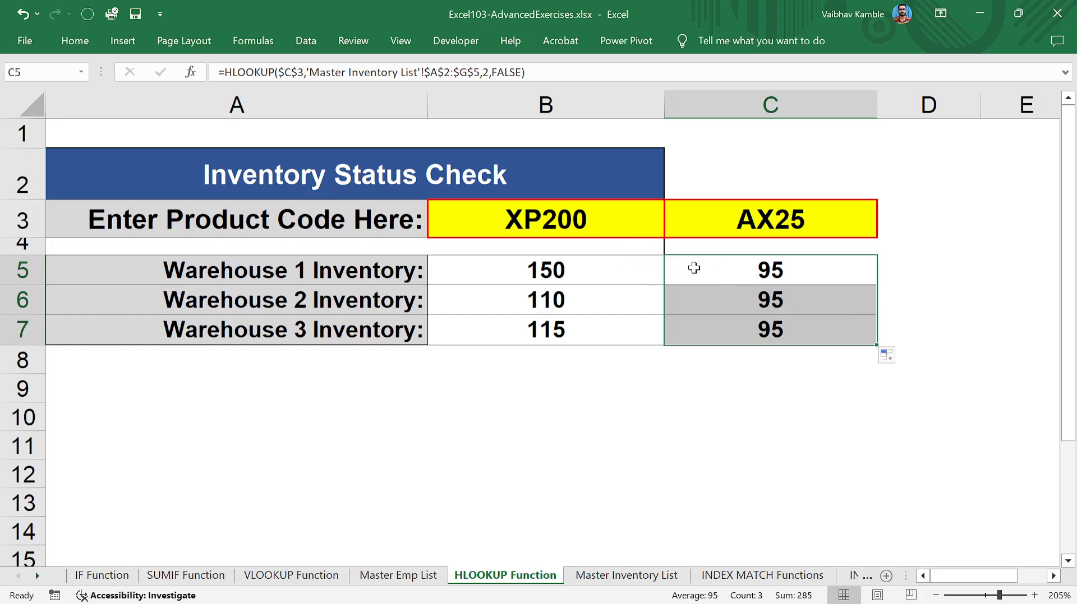
left_click_drag(760, 335, 769, 277)
key("BackSpace")
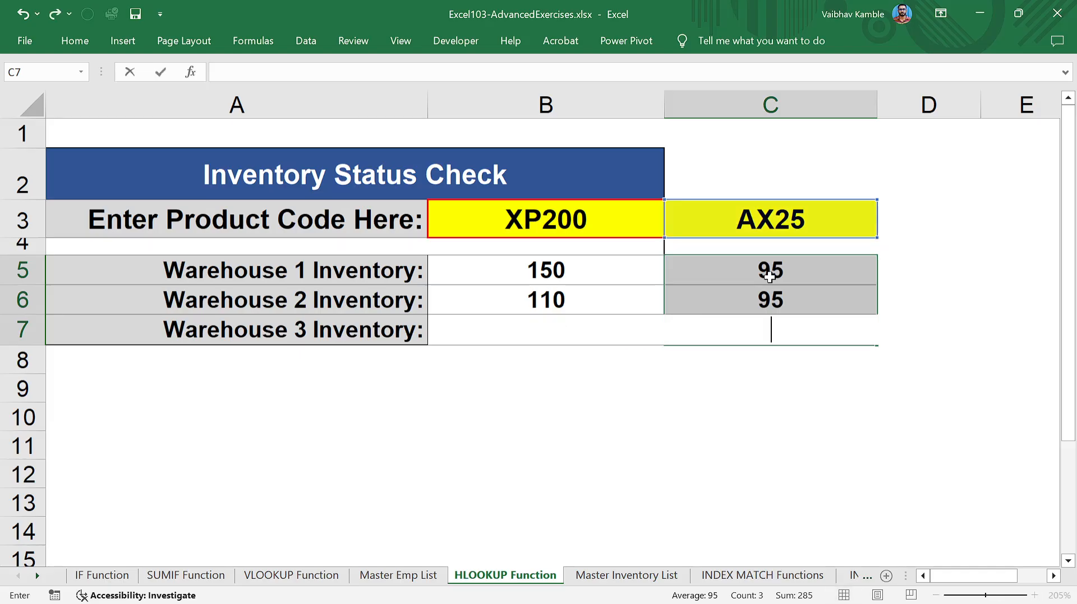
key("Escape")
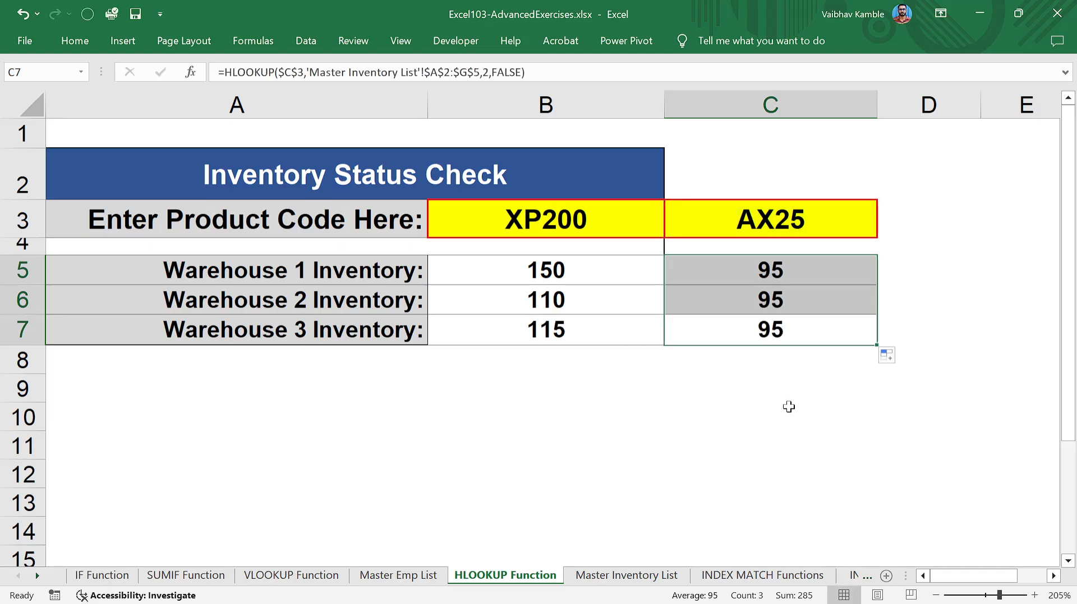
left_click(802, 338)
left_click(815, 387)
left_click_drag(814, 329, 813, 269)
key("Delete")
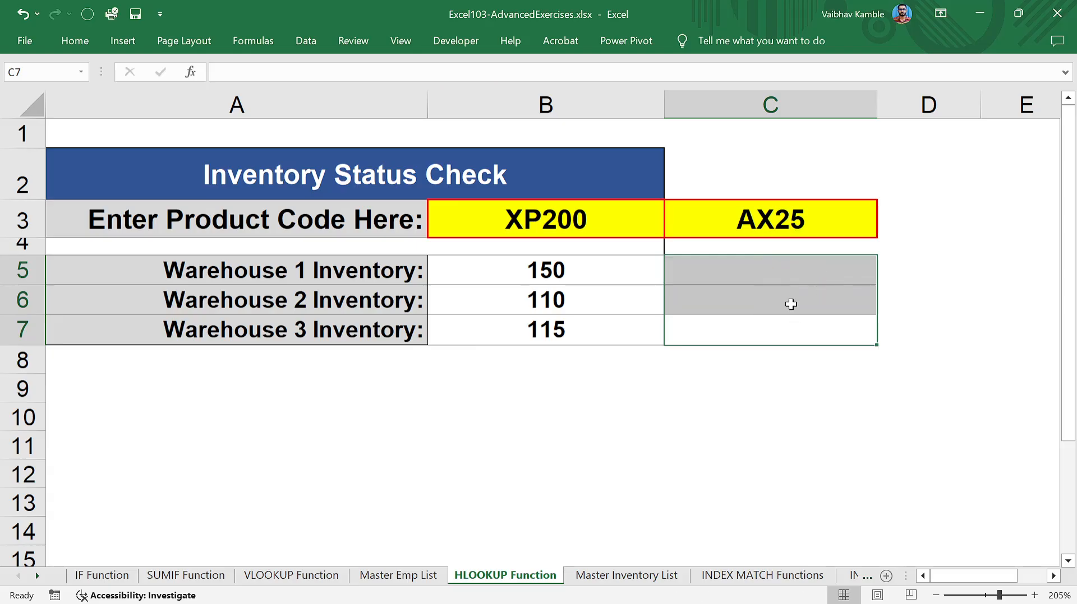
Step: Copy the Warehouse 1 HLOOKUP formula from B5 across to C5 again and select C5
left_click(795, 272)
left_click(647, 281)
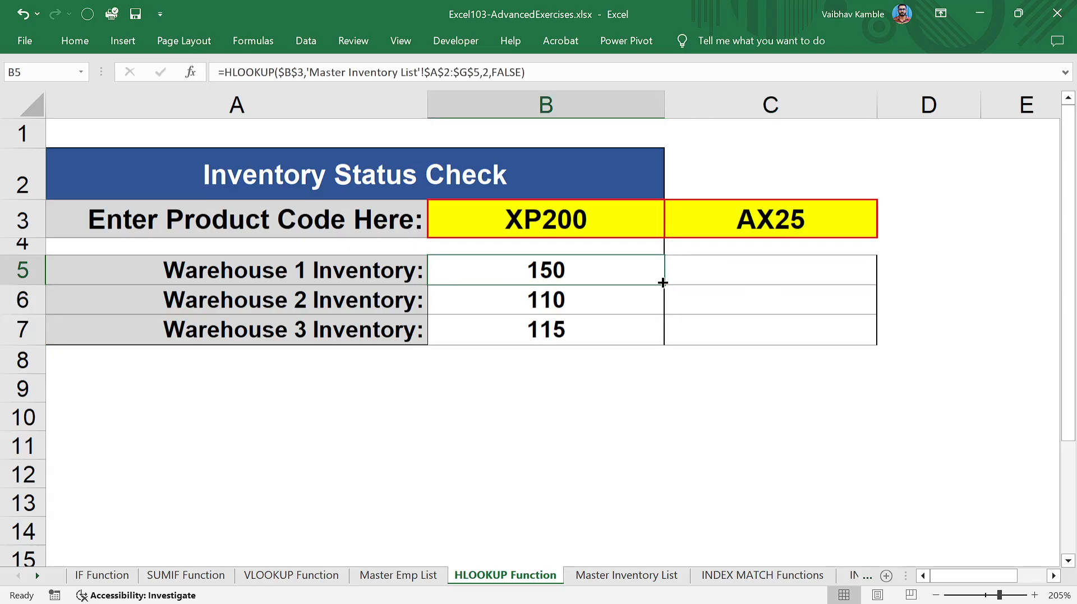
left_click_drag(664, 288, 785, 277)
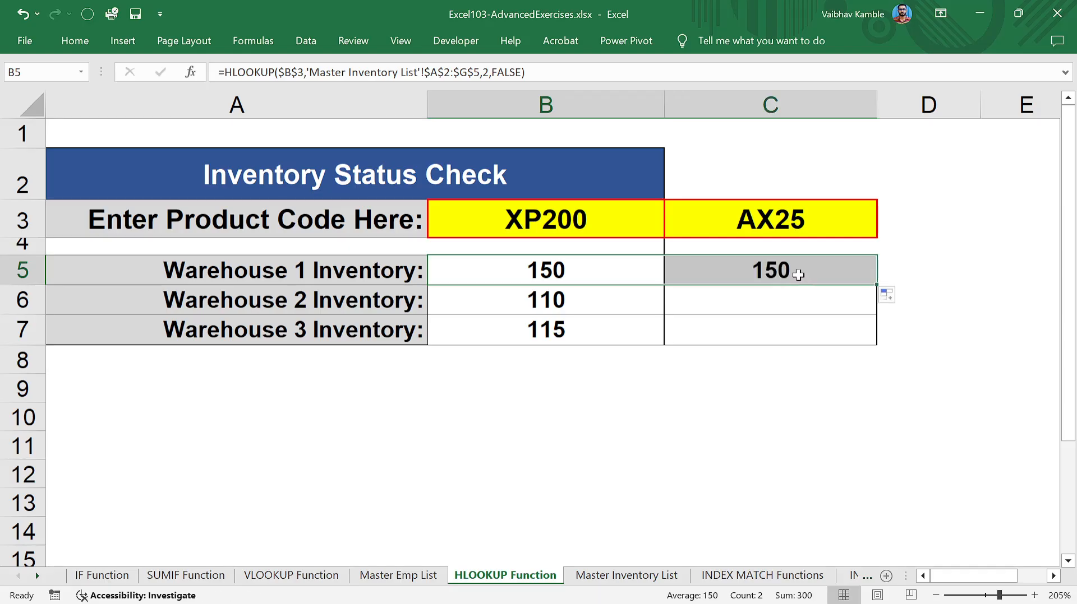
left_click(796, 273)
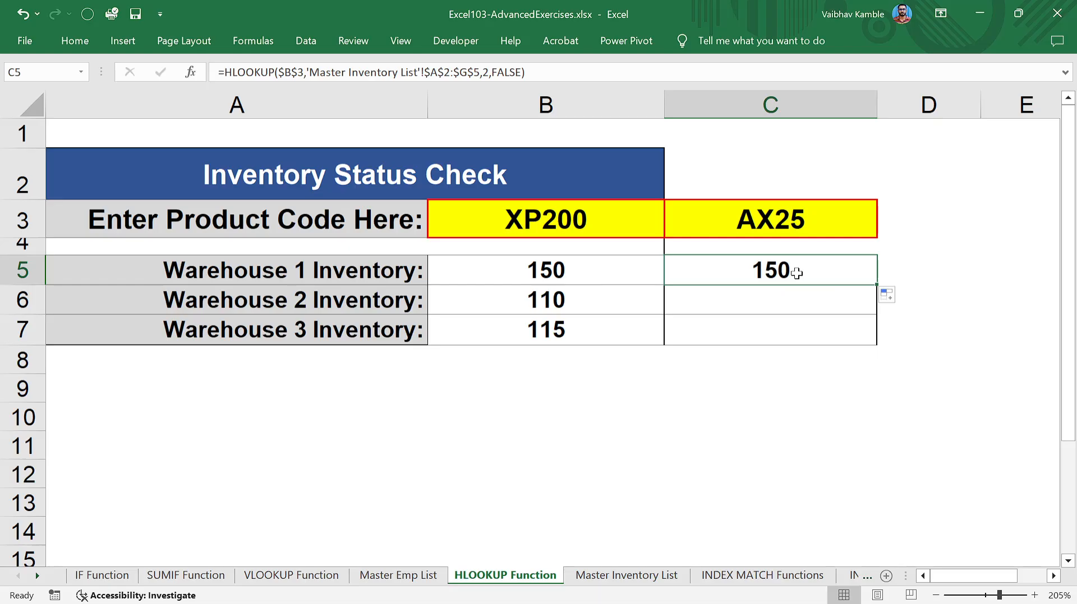
Step: Compare the product code cells B3 and C3, and change the lookup value in B5's HLOOKUP formula to B$3
left_click(528, 220)
left_click_drag(528, 220, 686, 215)
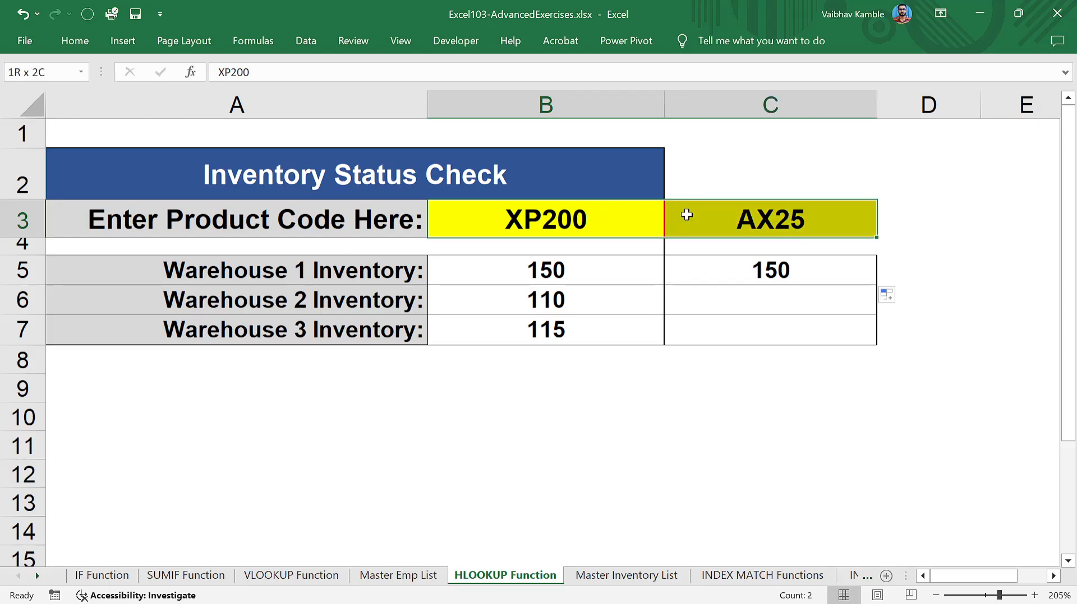
left_click(726, 223)
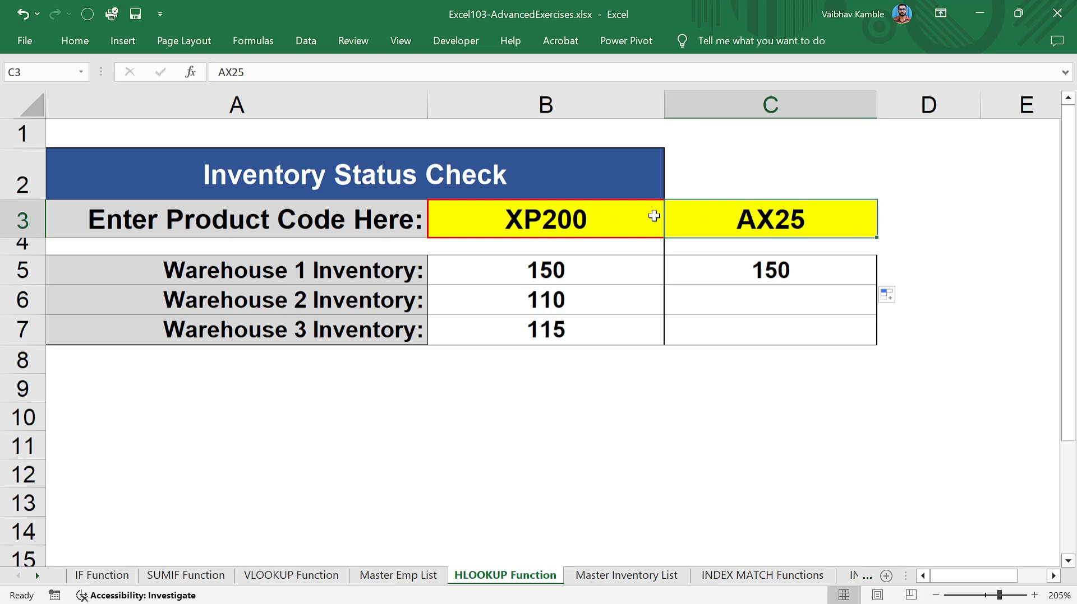
left_click(599, 224)
left_click(799, 223)
left_click(601, 220)
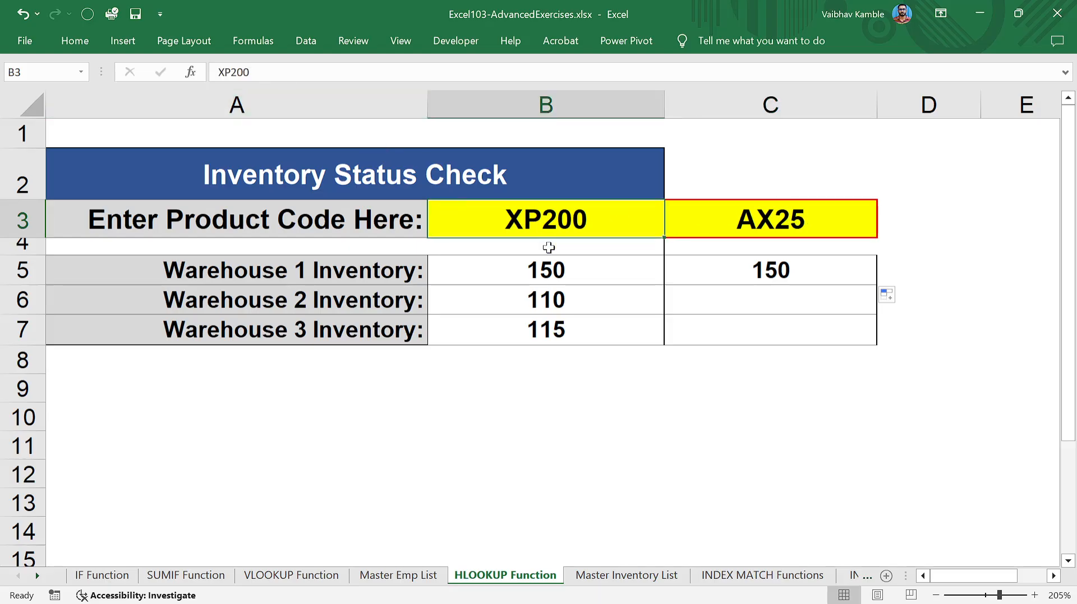
left_click(570, 272)
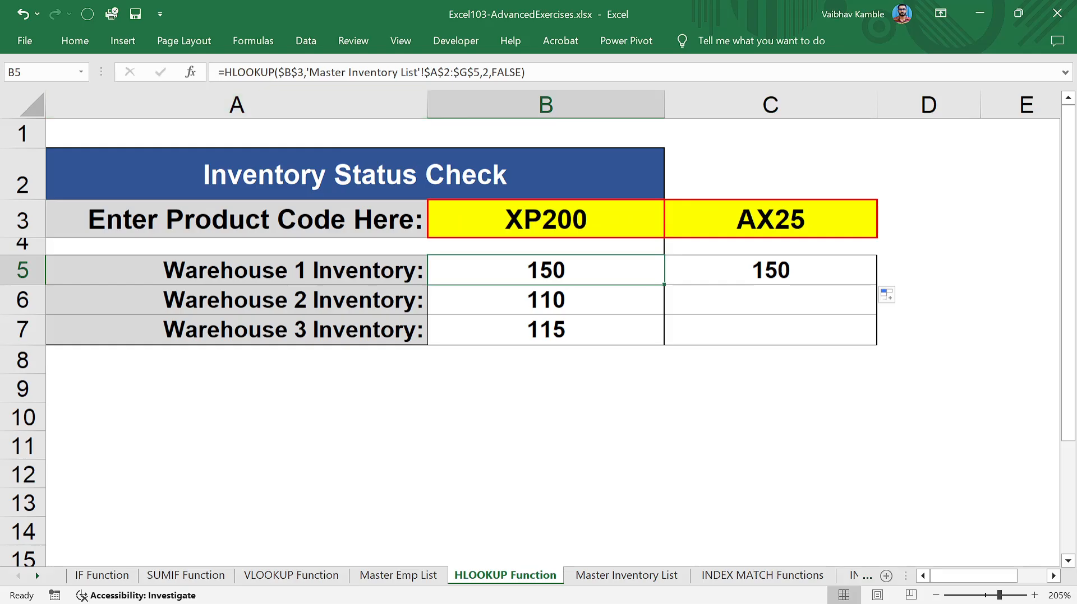
left_click(283, 72)
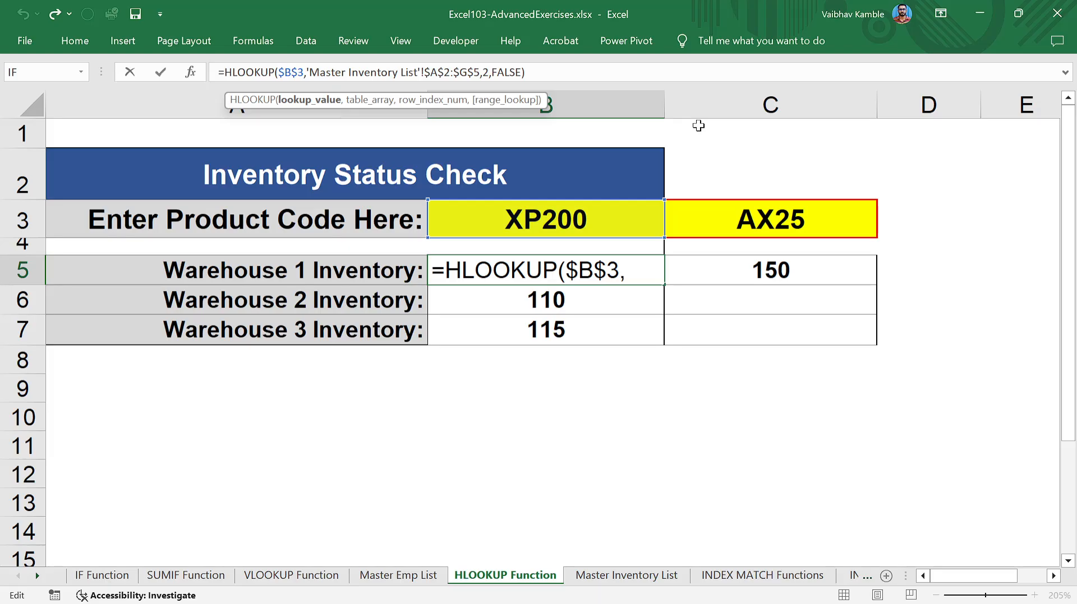
key("F4")
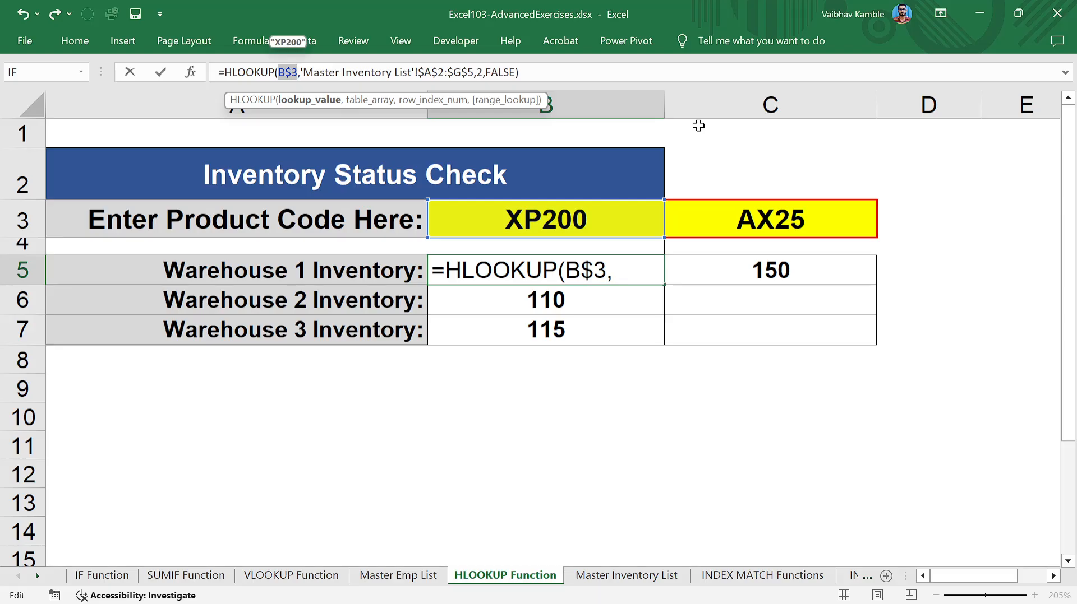
key("Return")
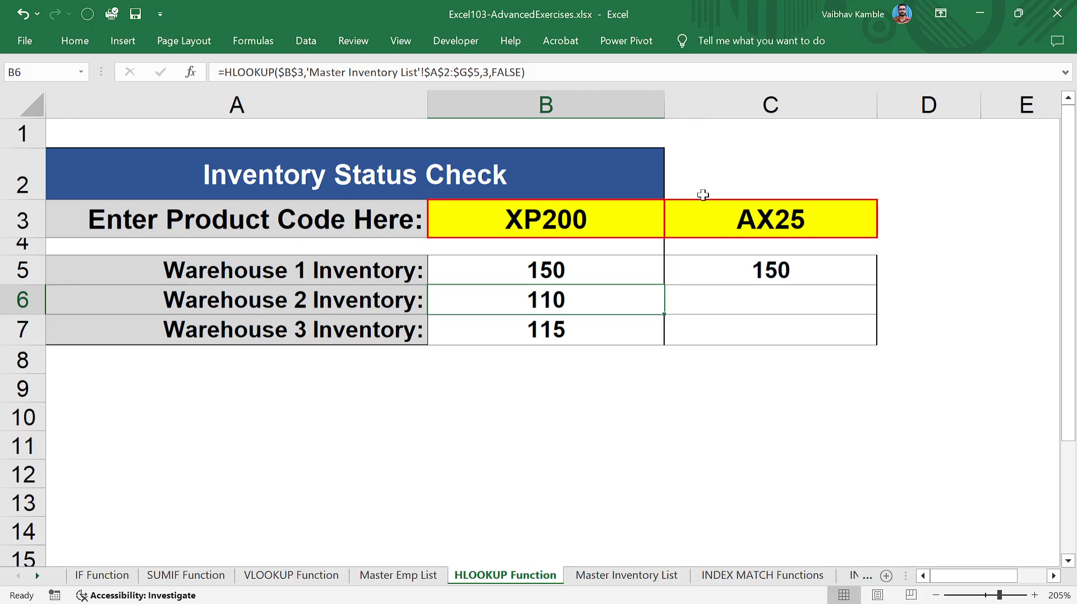
Step: Copy the HLOOKUP formula from B5 across to C5 and check the AX25 Warehouse 1 quantity in Master Inventory List
left_click(631, 266)
left_click_drag(666, 284, 794, 285)
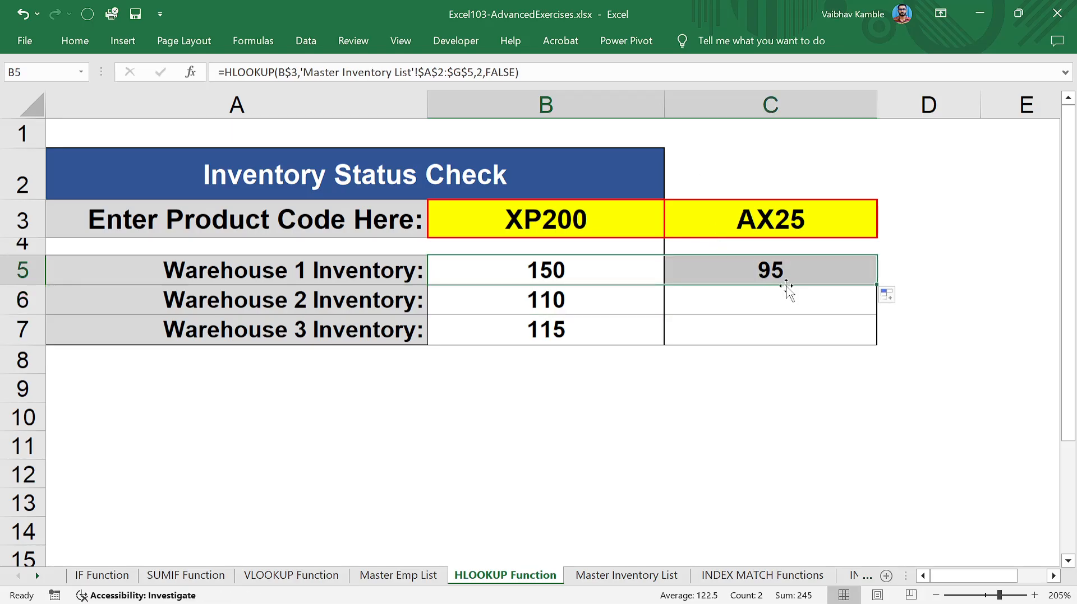
left_click(628, 576)
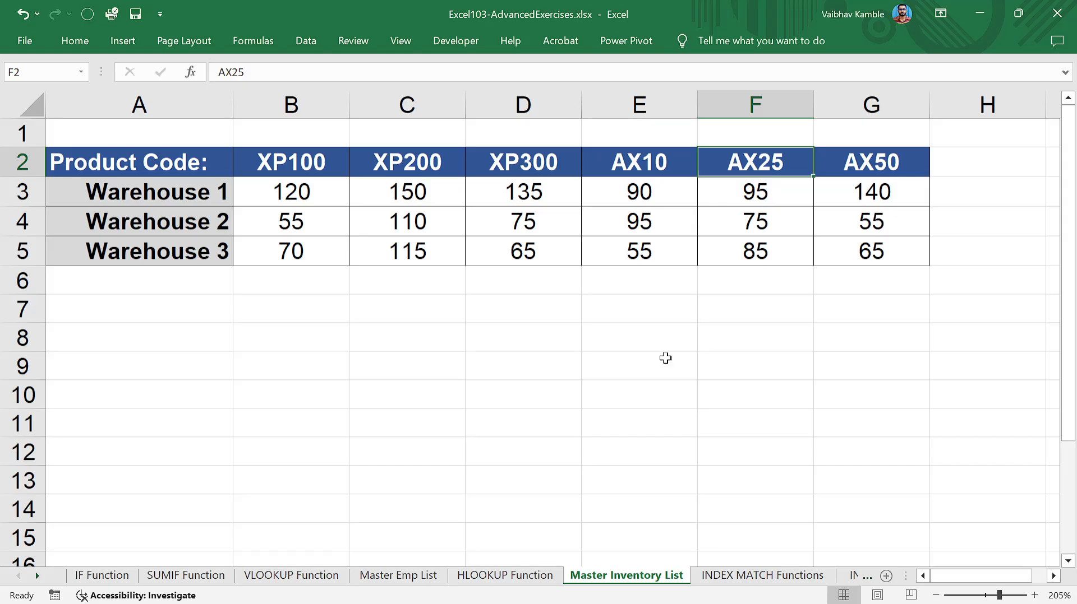
left_click(545, 583)
Step: Fill C5's HLOOKUP formula down through C7 and set the row index number in C6 to 3
left_click(771, 271)
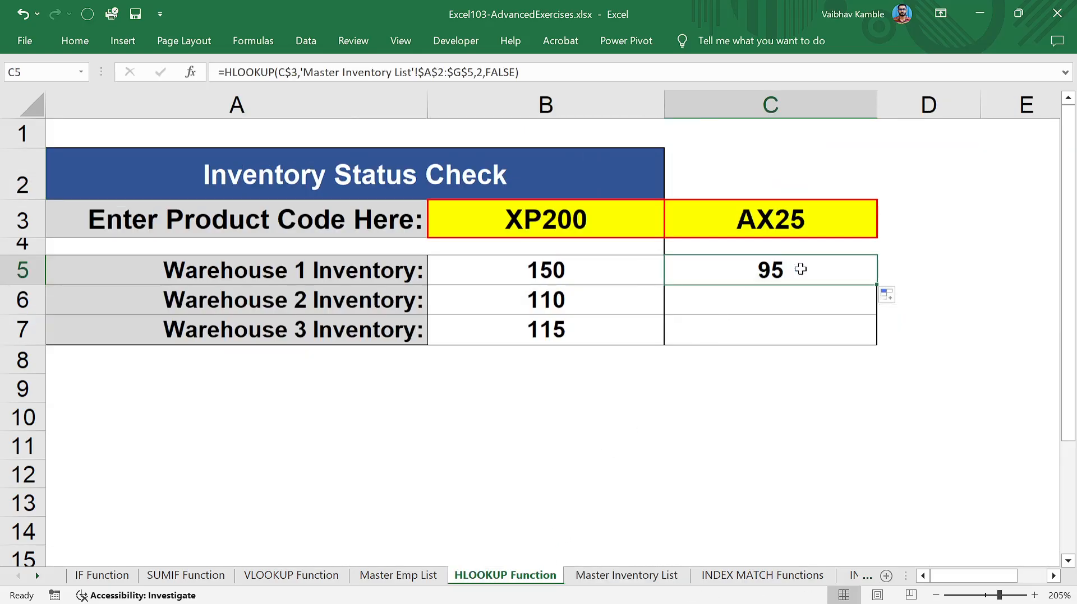
left_click_drag(875, 287, 869, 345)
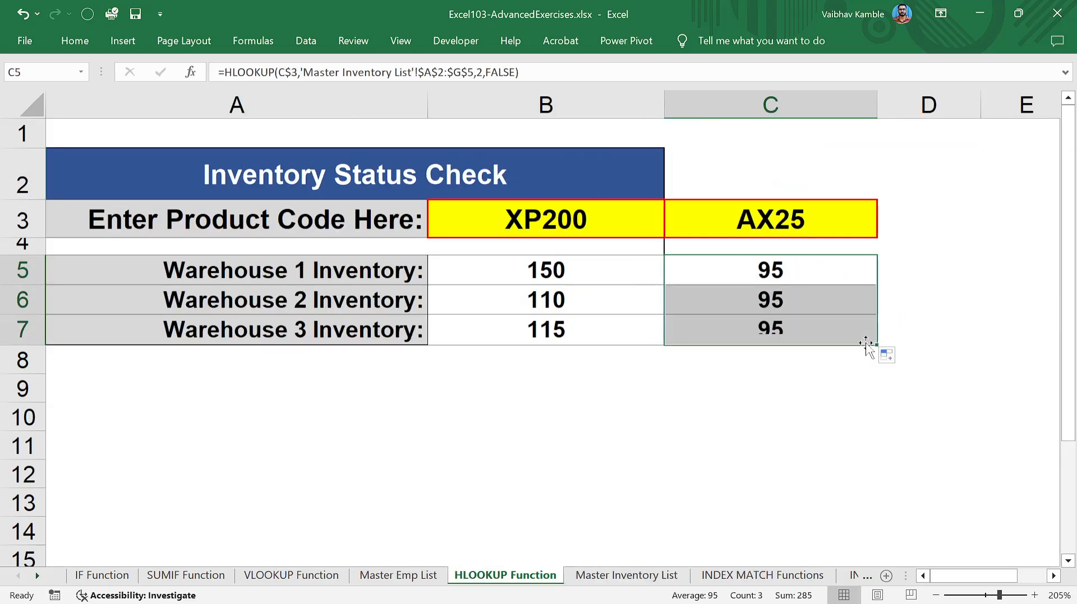
left_click(820, 298)
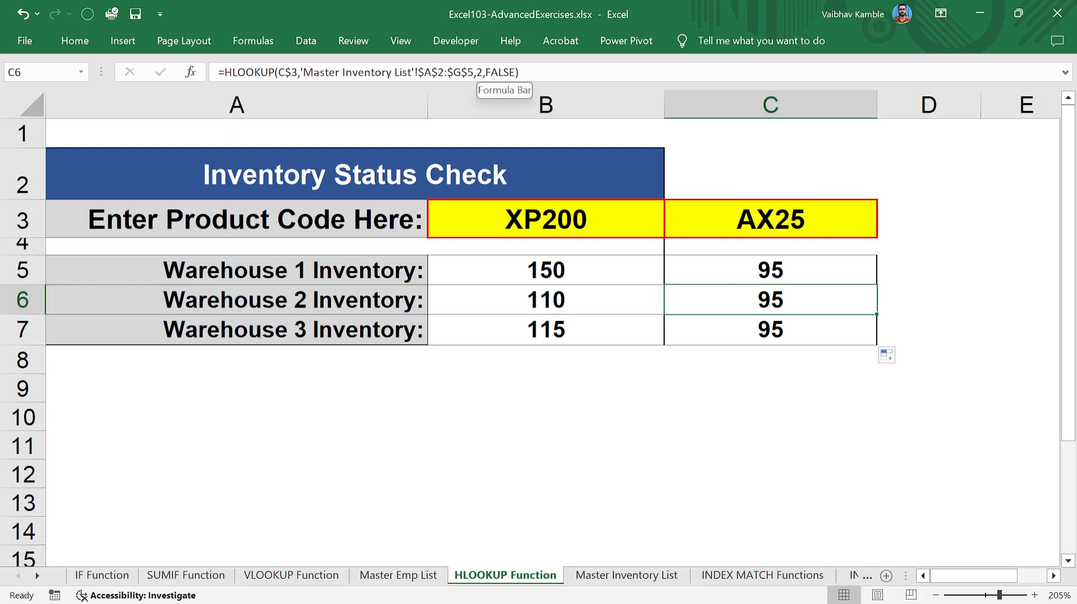
left_click(483, 72)
key("BackSpace")
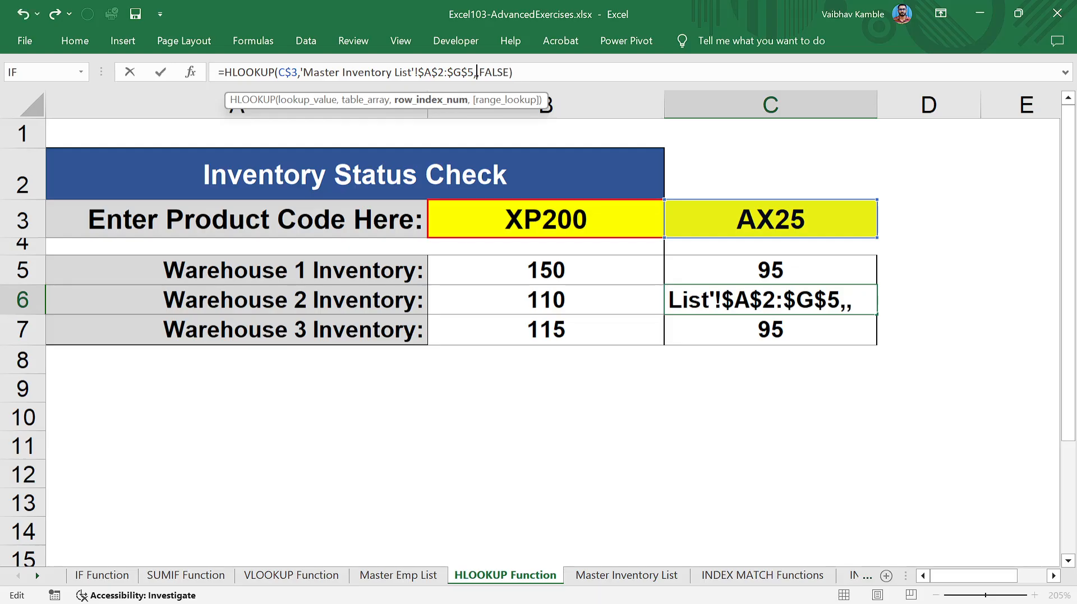
type("3")
key("Return")
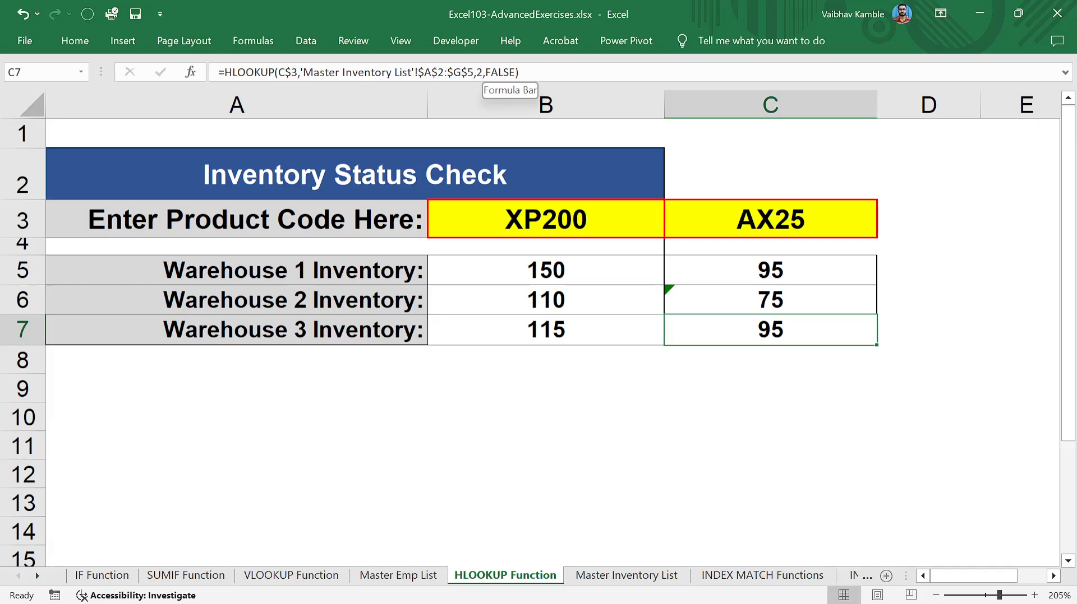
Step: Set the row index number in C7's HLOOKUP formula to 4
left_click(476, 72)
key("BackSpace")
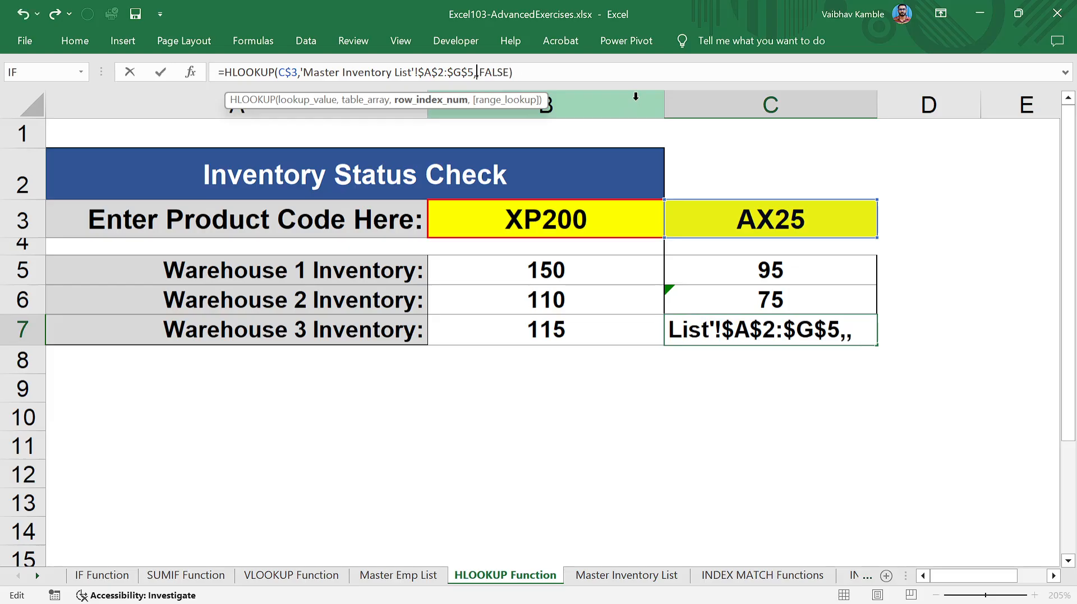
type("4")
key("Return")
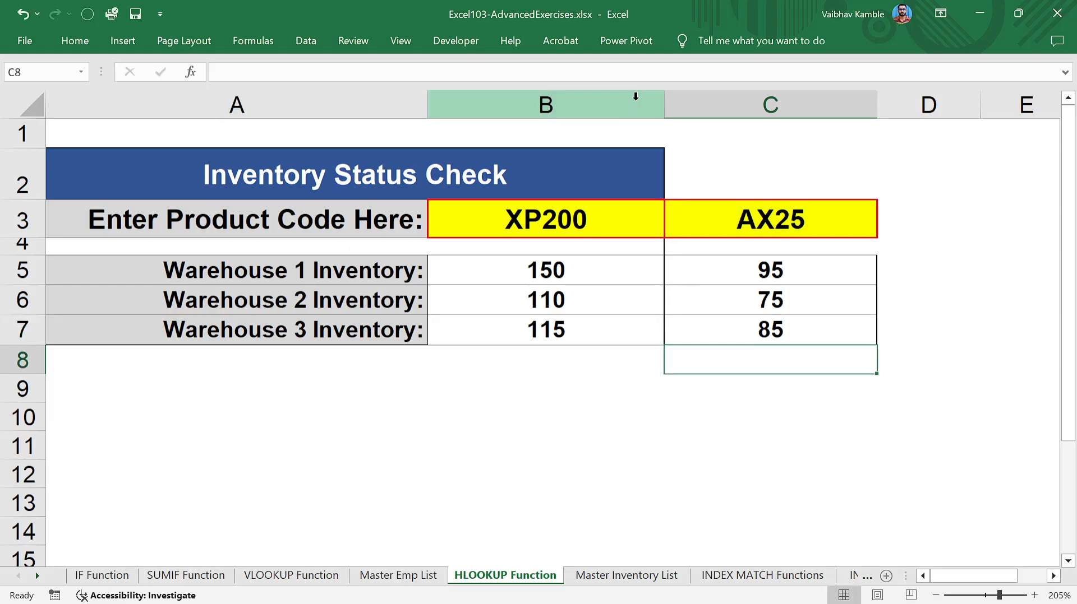
Step: Review the Warehouse 1–3 inventory results for both product codes in B5:C7 of the Inventory Status Check table
left_click(641, 367)
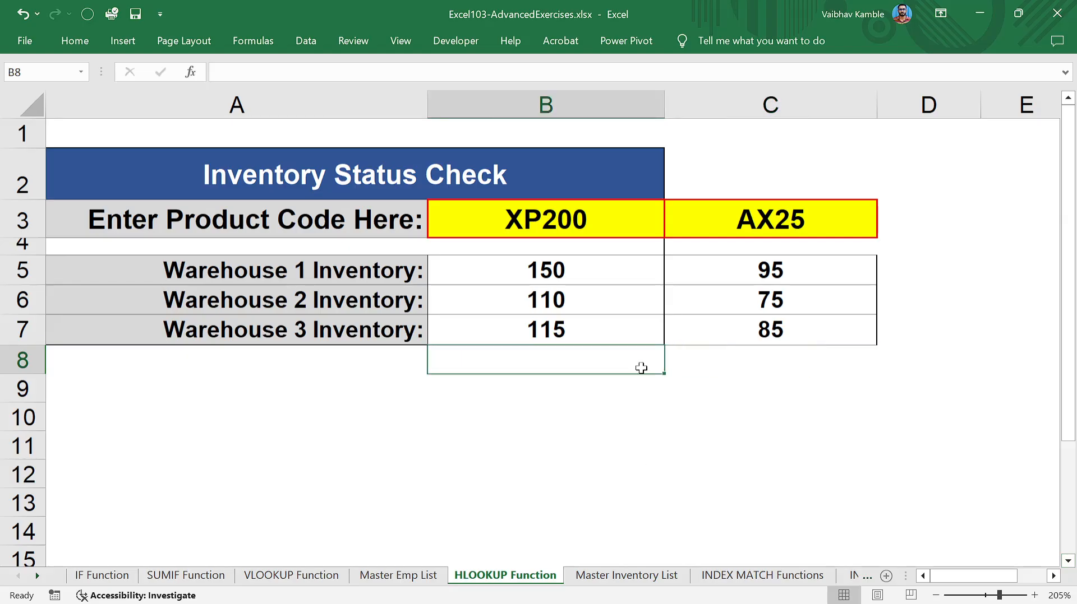
left_click(714, 386)
left_click_drag(643, 281, 749, 328)
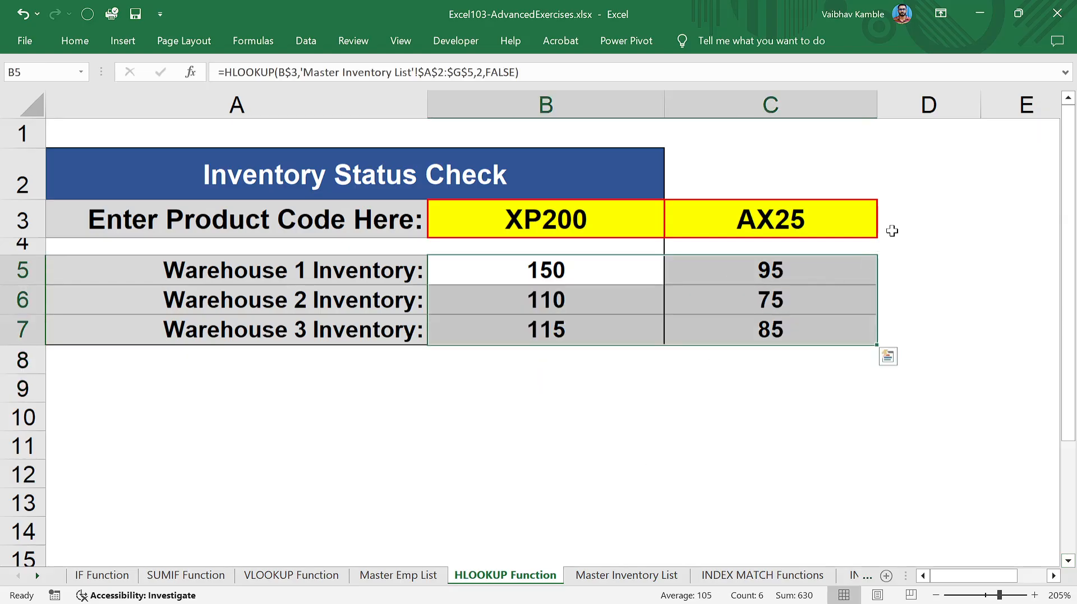
left_click(897, 227)
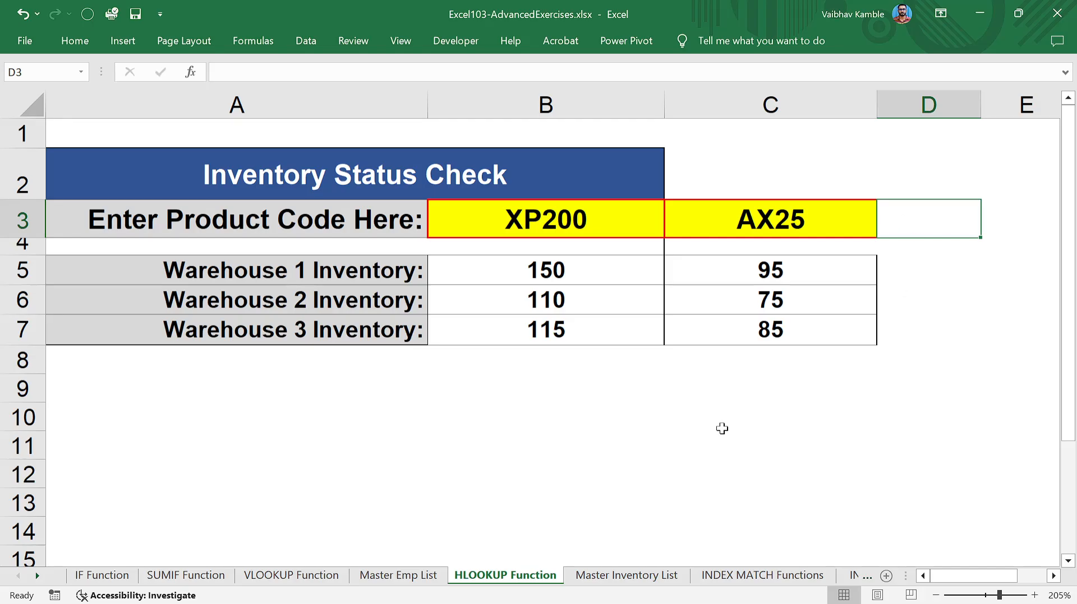
left_click(704, 446)
left_click_drag(969, 423, 3, 84)
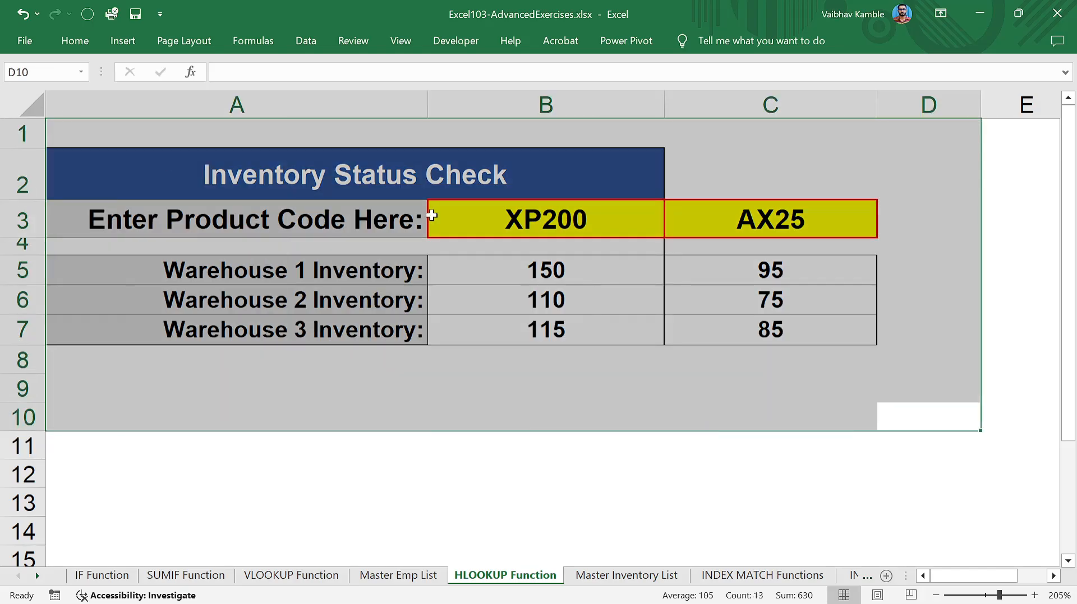
left_click(670, 395)
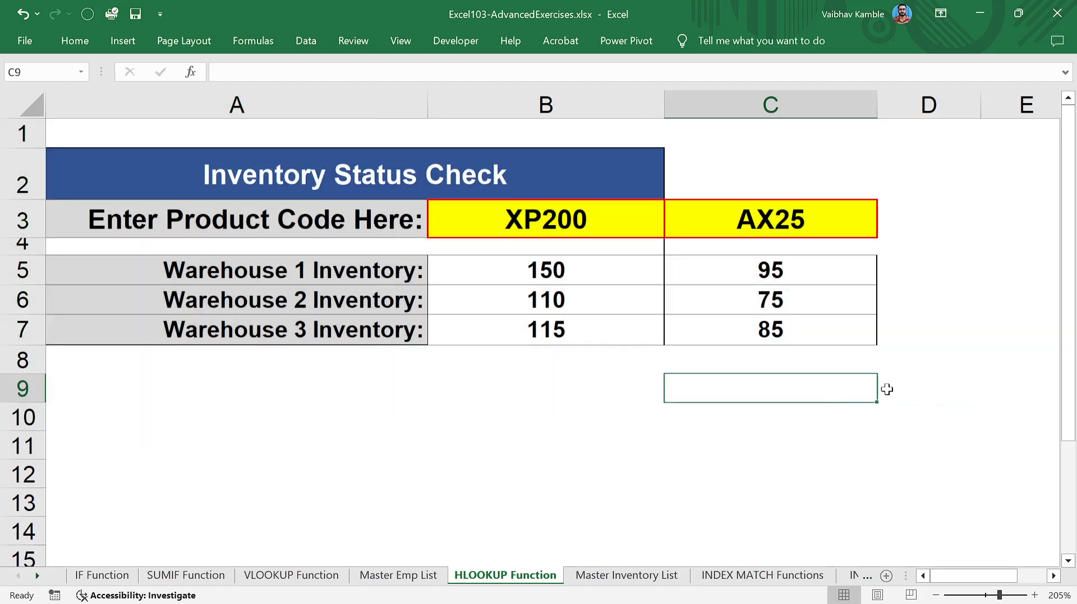
left_click(897, 224)
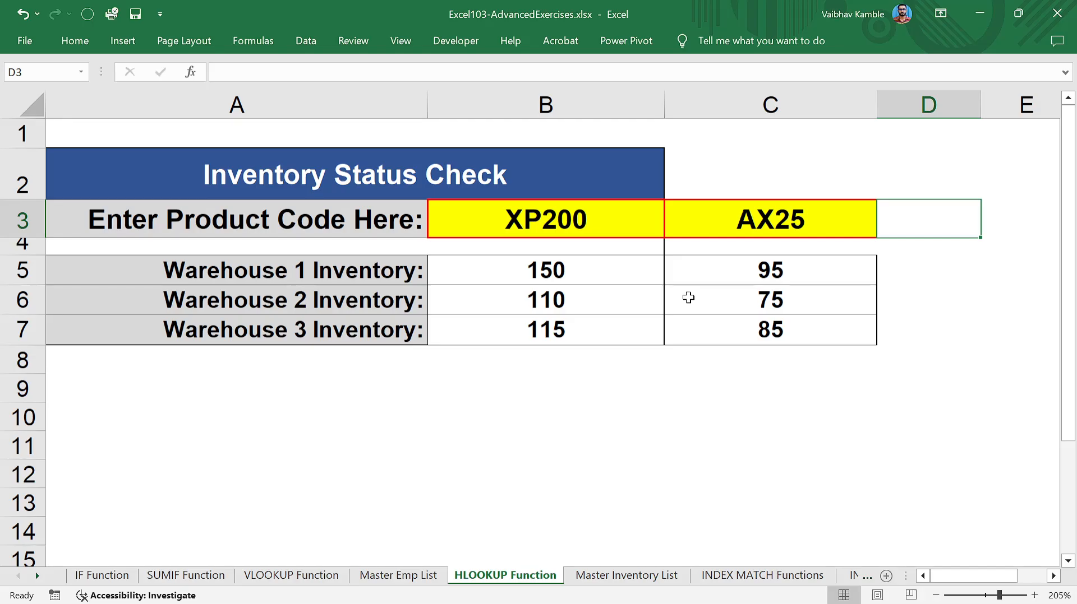
left_click(688, 298)
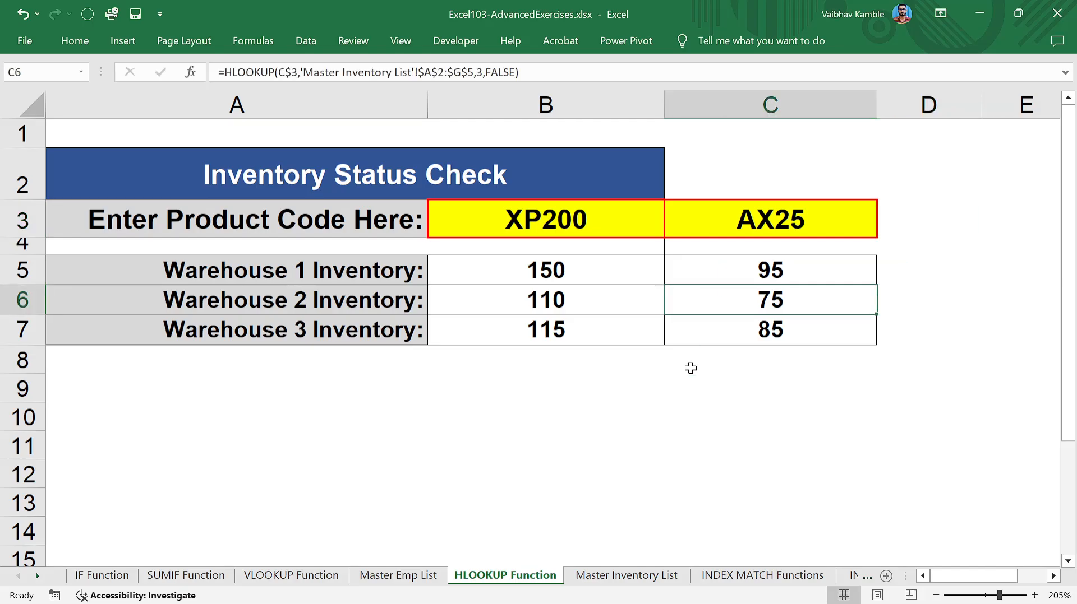
Step: Open the INDEX MATCH Functions sheet and examine its INDEX and MATCH columns
left_click(598, 575)
left_click(746, 577)
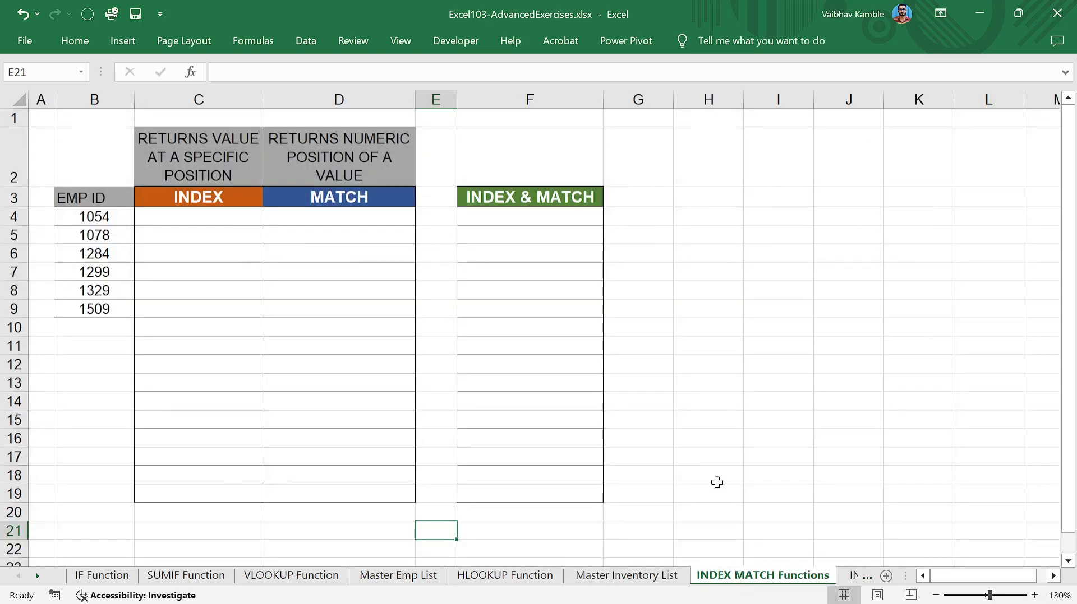
left_click(505, 328)
left_click(291, 238)
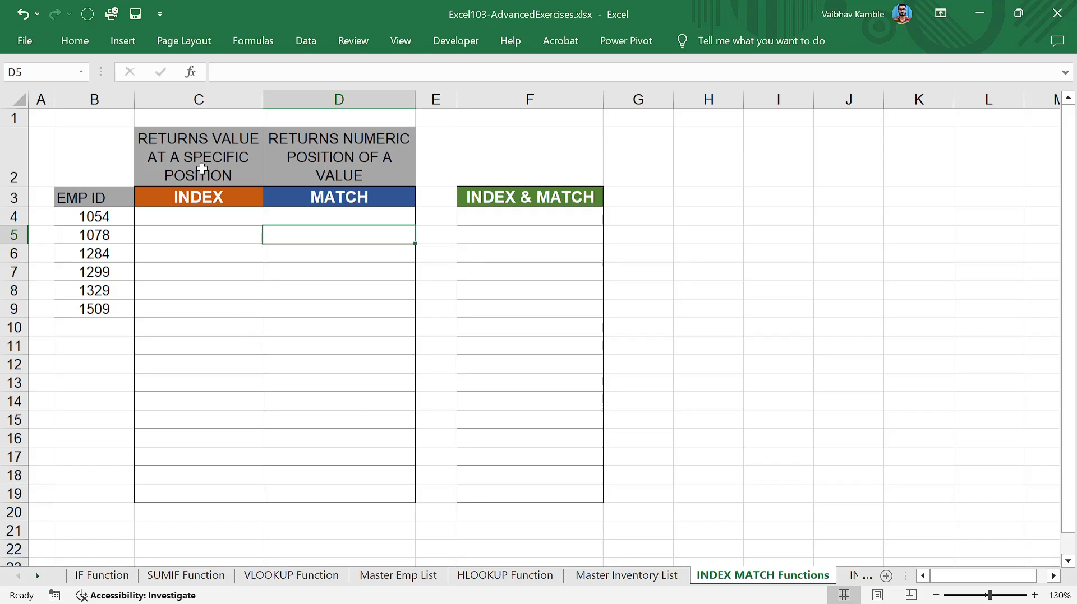
left_click(187, 199)
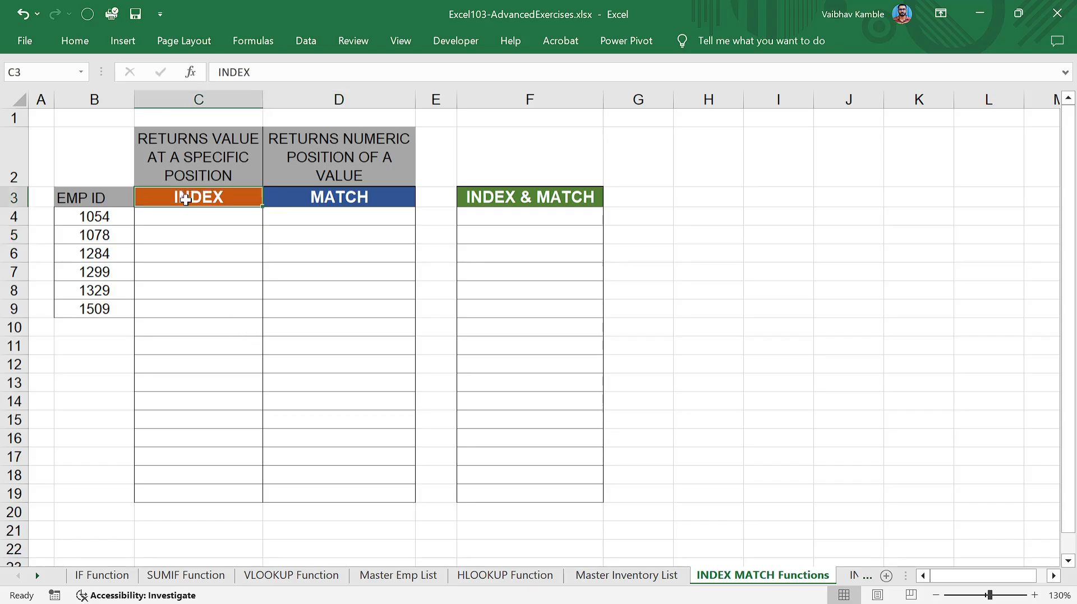
left_click(322, 198)
left_click(208, 216)
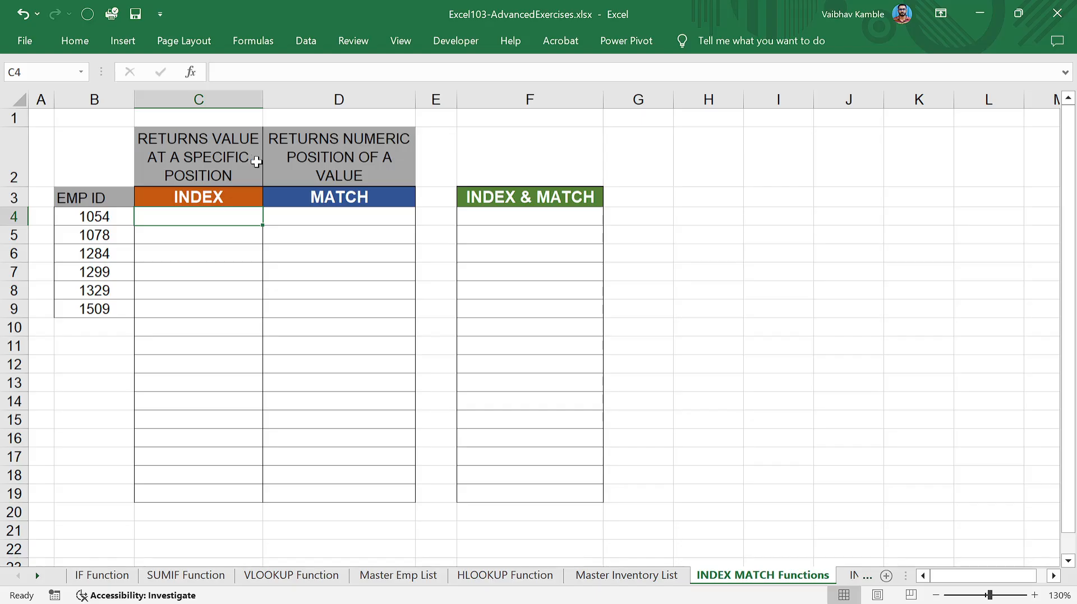
Step: Look through the INDEX MATCH Master Emp List, LEFT RIGHT MID Functions and SEARCH Function sheets, and return to Master Inventory List
left_click(867, 580)
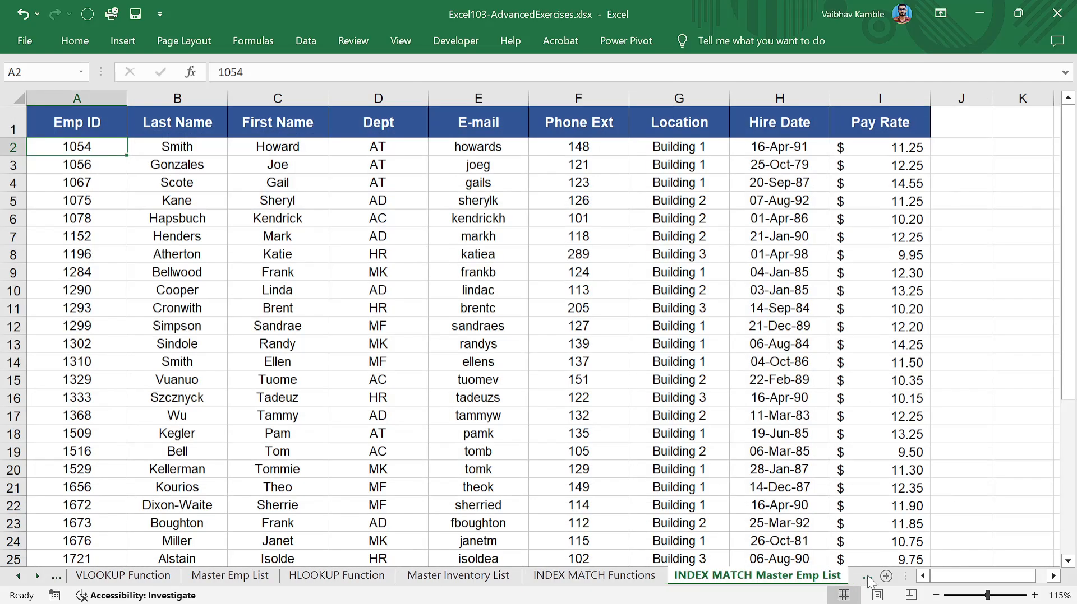
left_click(320, 343)
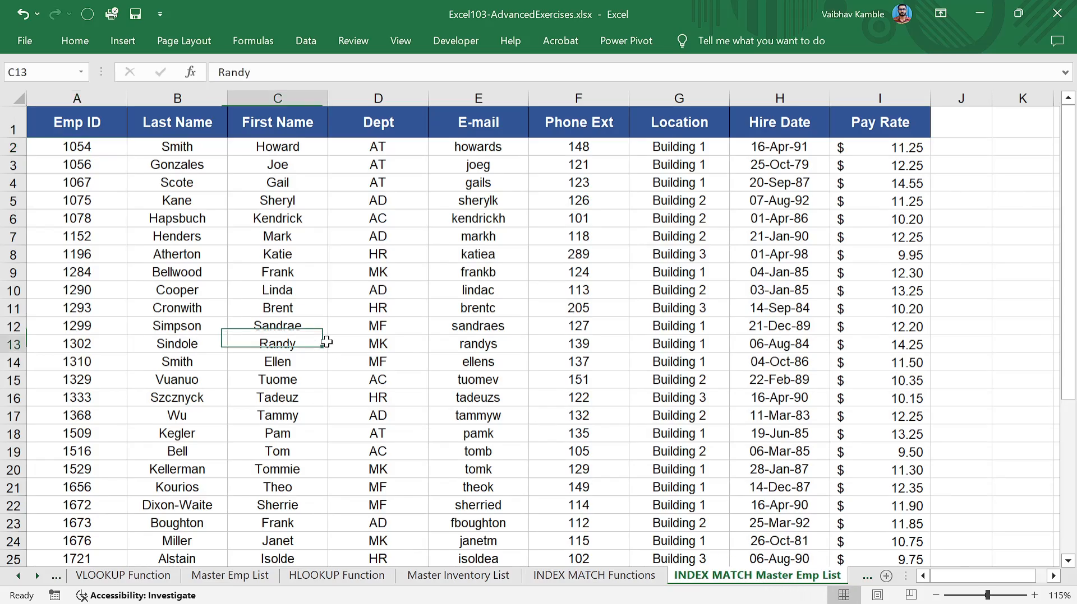
left_click(254, 258)
left_click(867, 578)
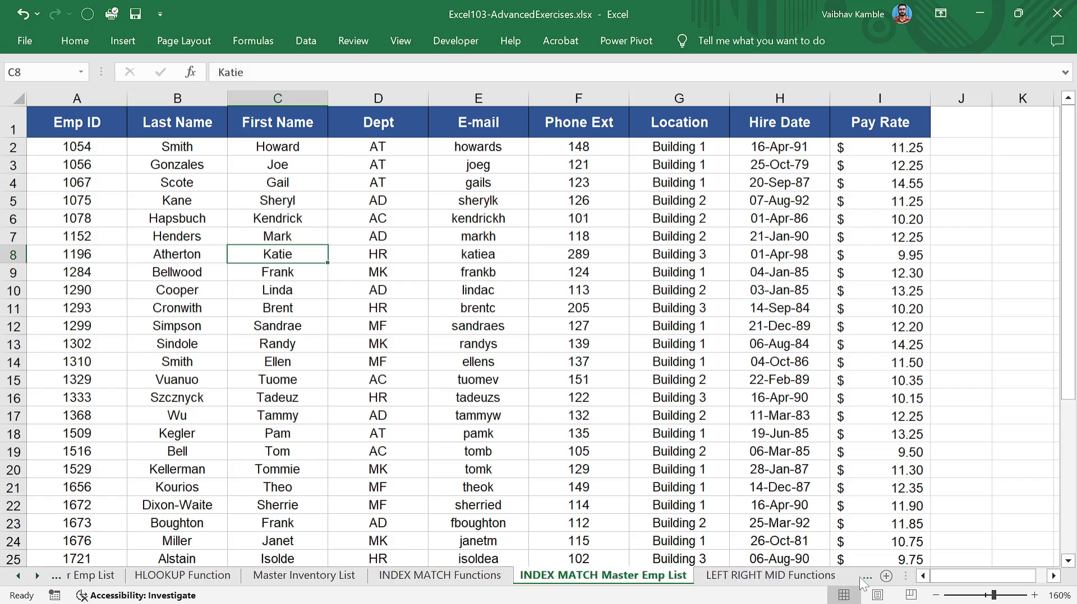
left_click(468, 386)
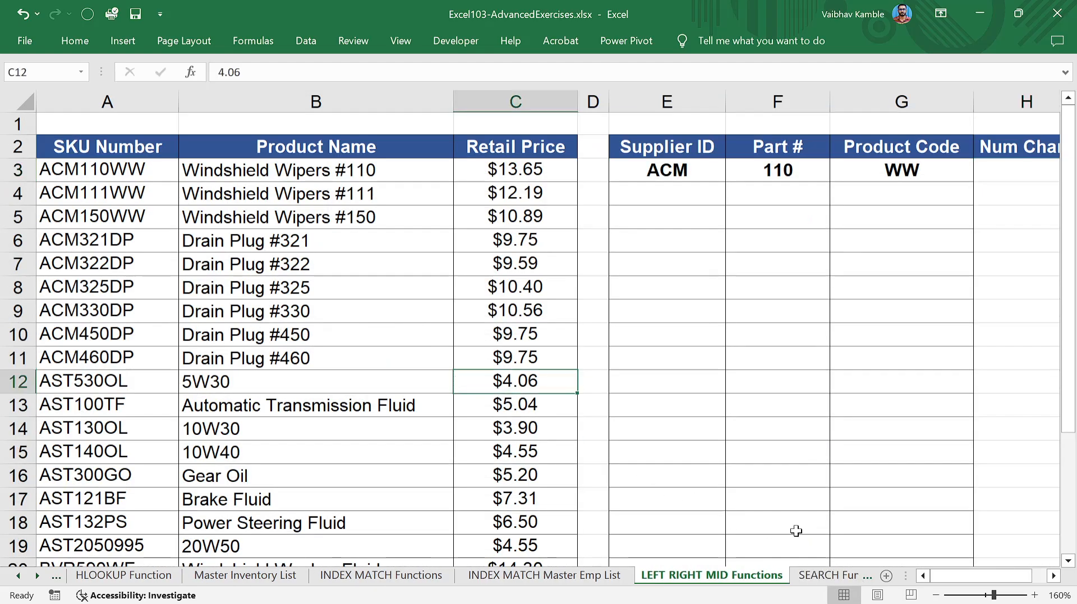
left_click(824, 576)
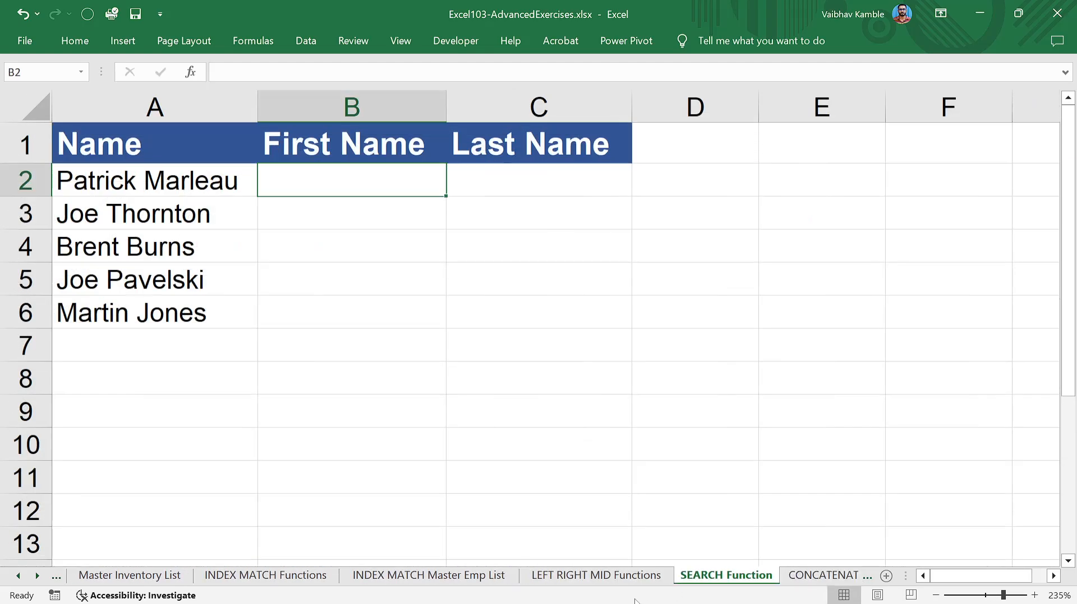
left_click(614, 576)
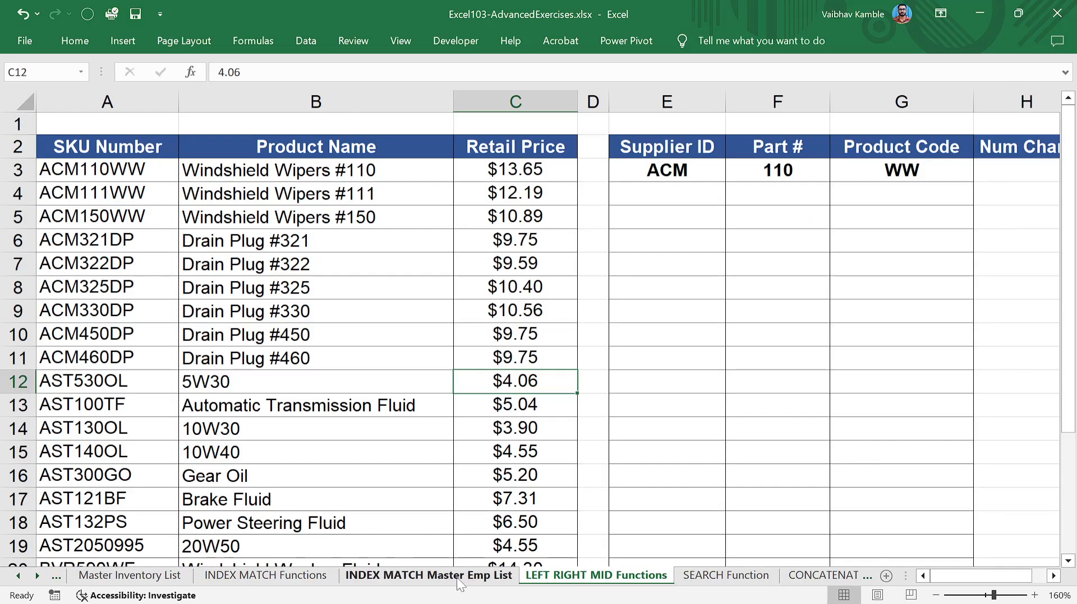
left_click(429, 577)
left_click(290, 577)
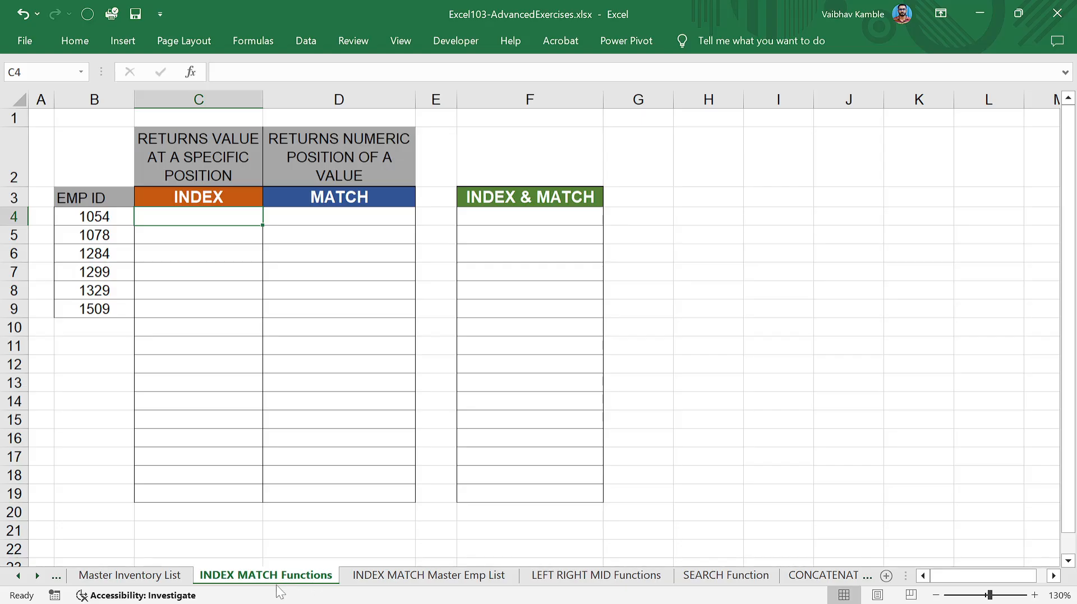
left_click(139, 581)
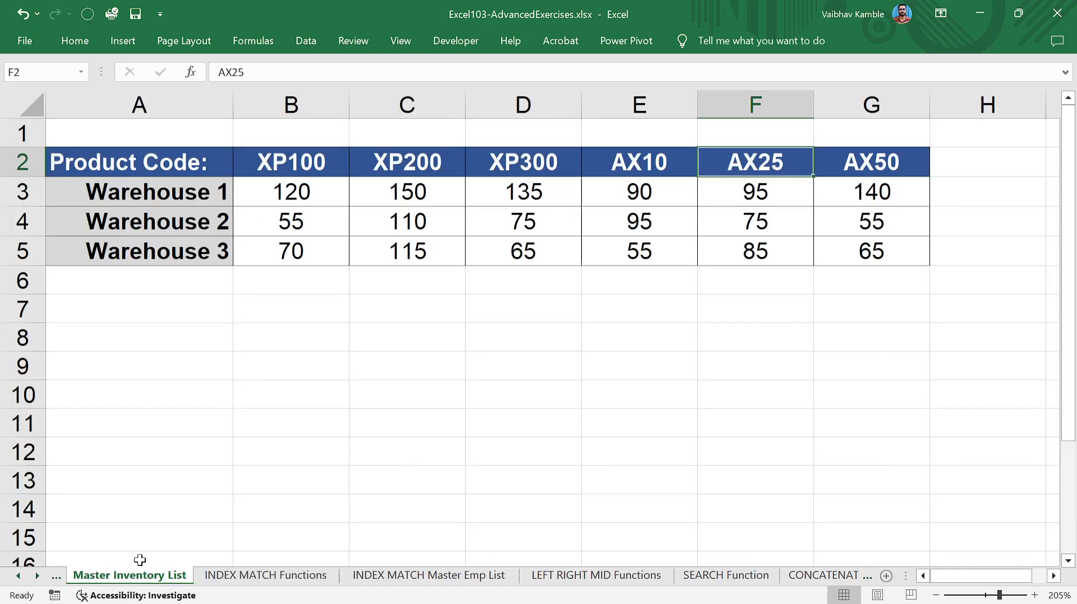
Step: Look back through the earlier sheets to IF Function, check SUMIF Function and VLOOKUP Function, and open Master Emp List
left_click(56, 578)
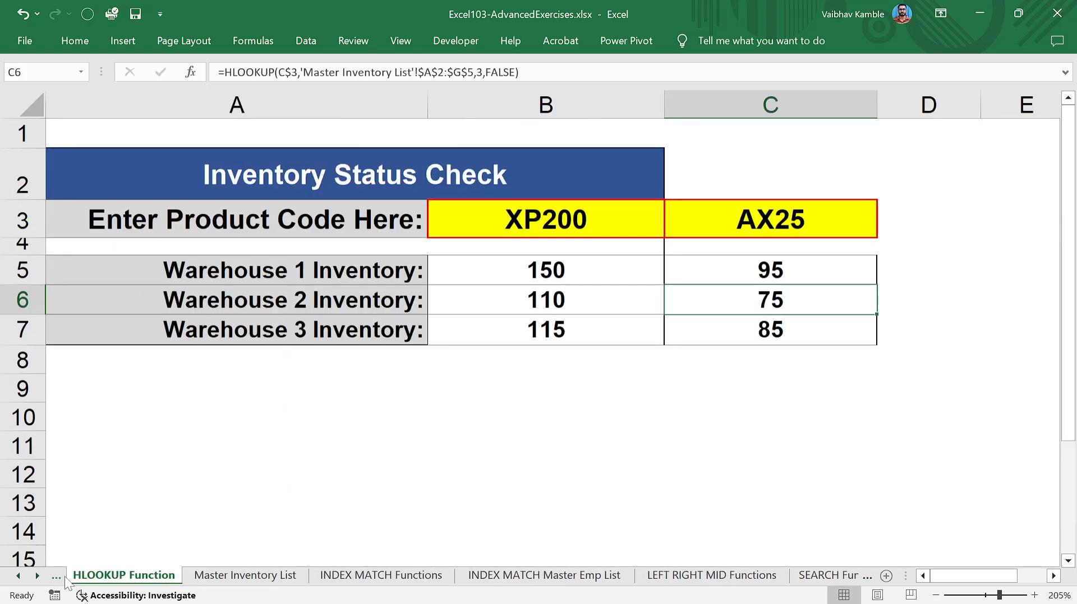
left_click(57, 579)
left_click(56, 579)
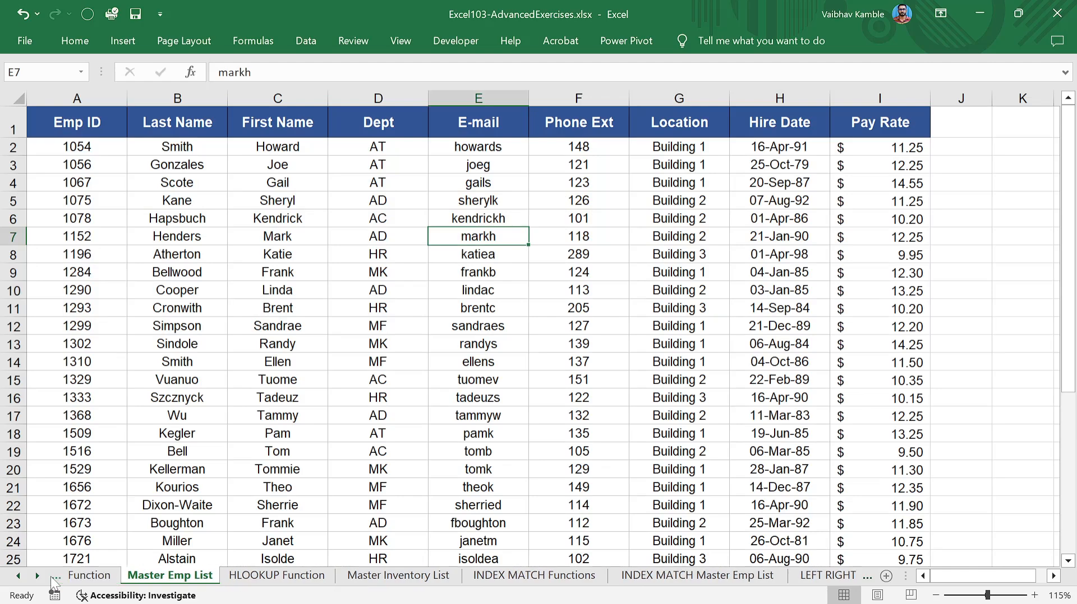
left_click(56, 579)
left_click(56, 578)
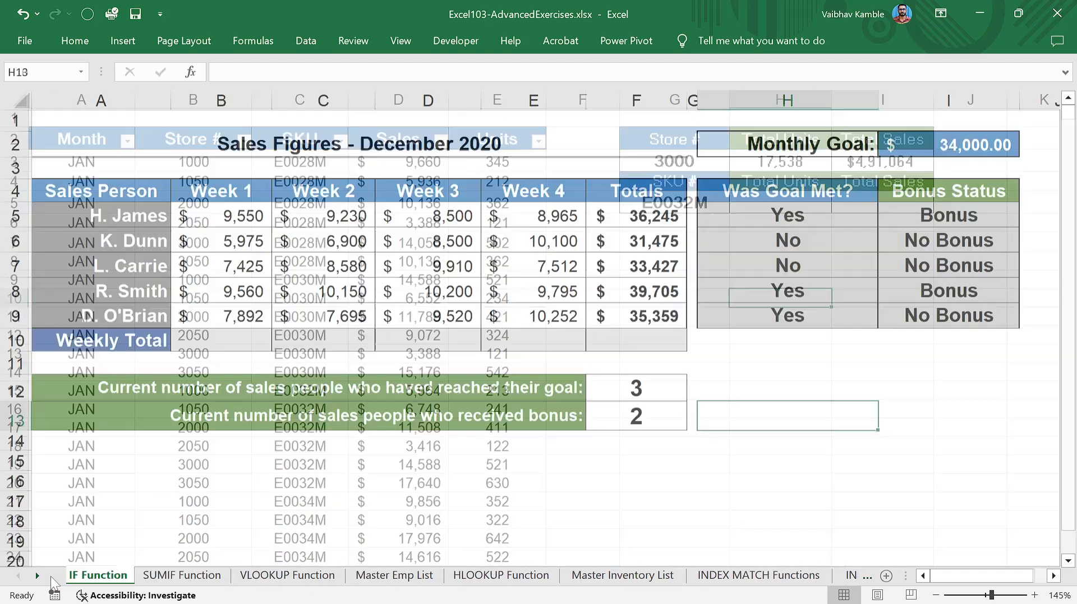
left_click(186, 575)
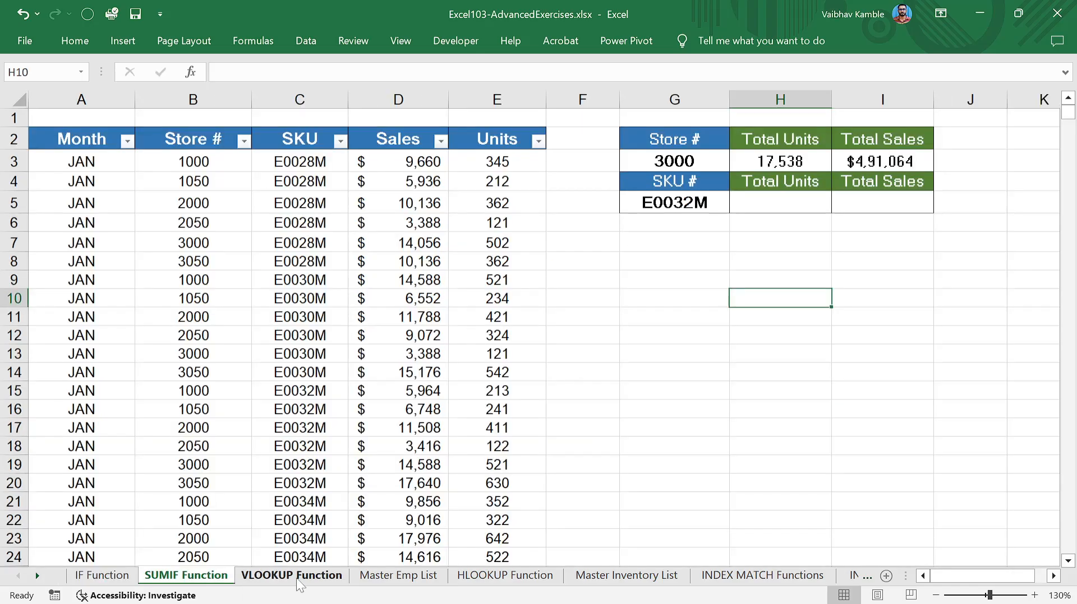
left_click(298, 577)
left_click(398, 576)
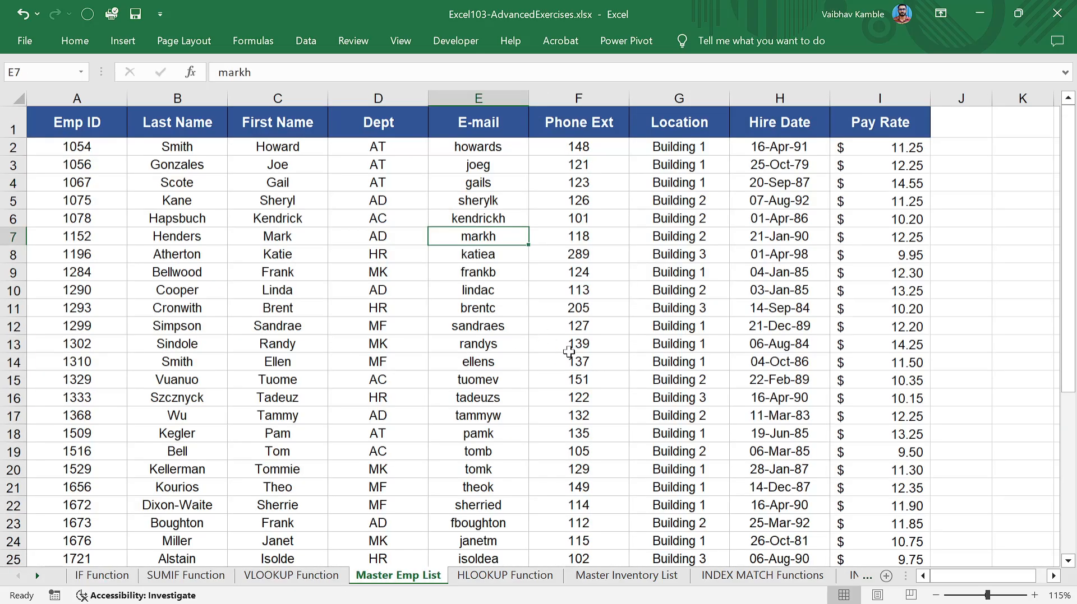
left_click(471, 577)
left_click(387, 579)
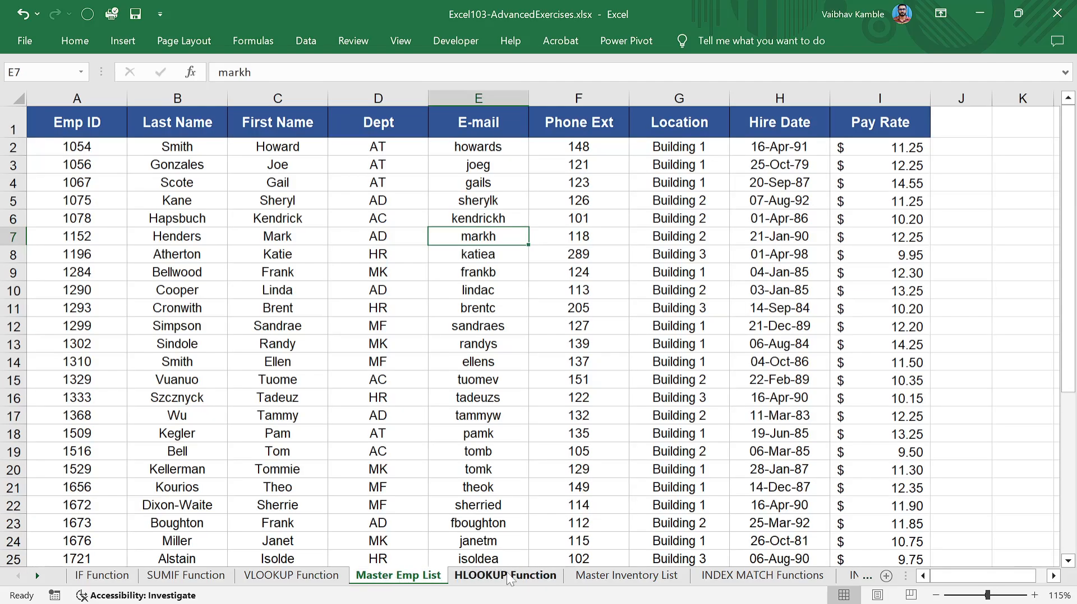
Step: Examine the employee table on Master Emp List, comparing its column layout with the HLOOKUP Function sheet
left_click(583, 394)
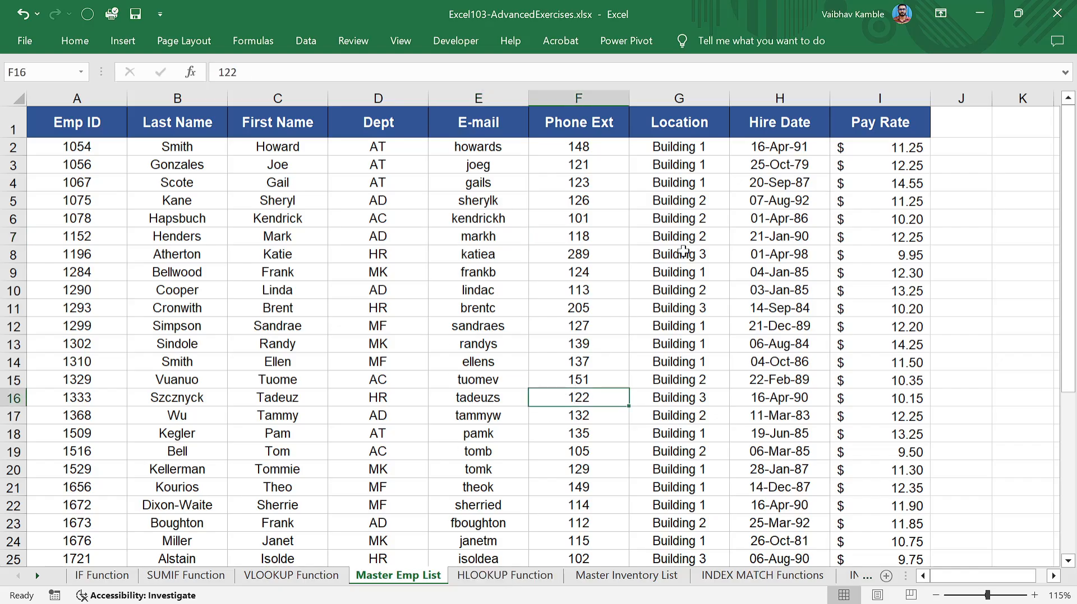
left_click(504, 576)
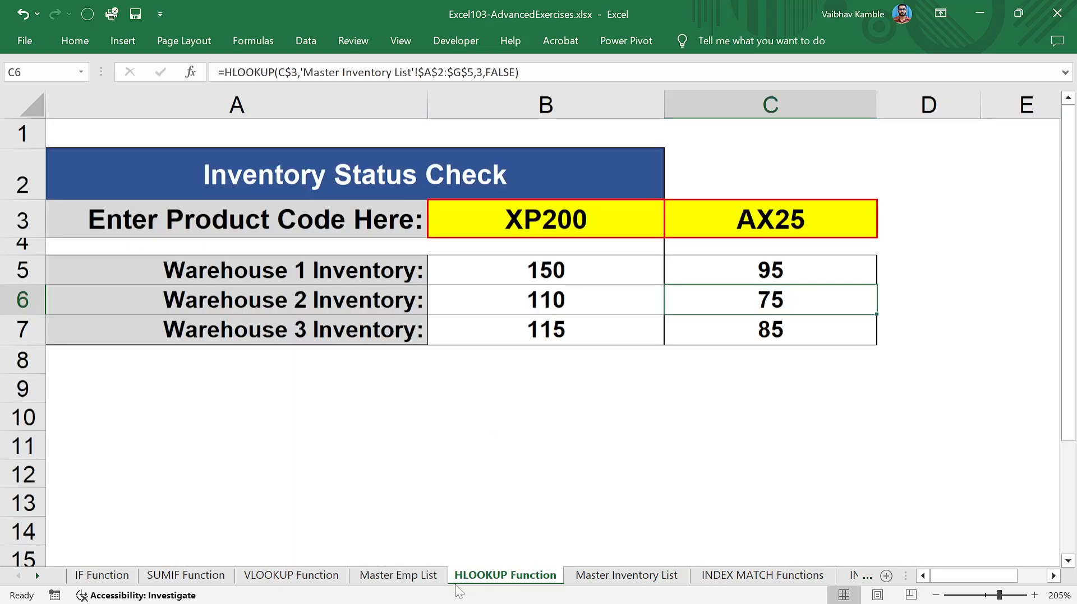
left_click(415, 578)
left_click(542, 467)
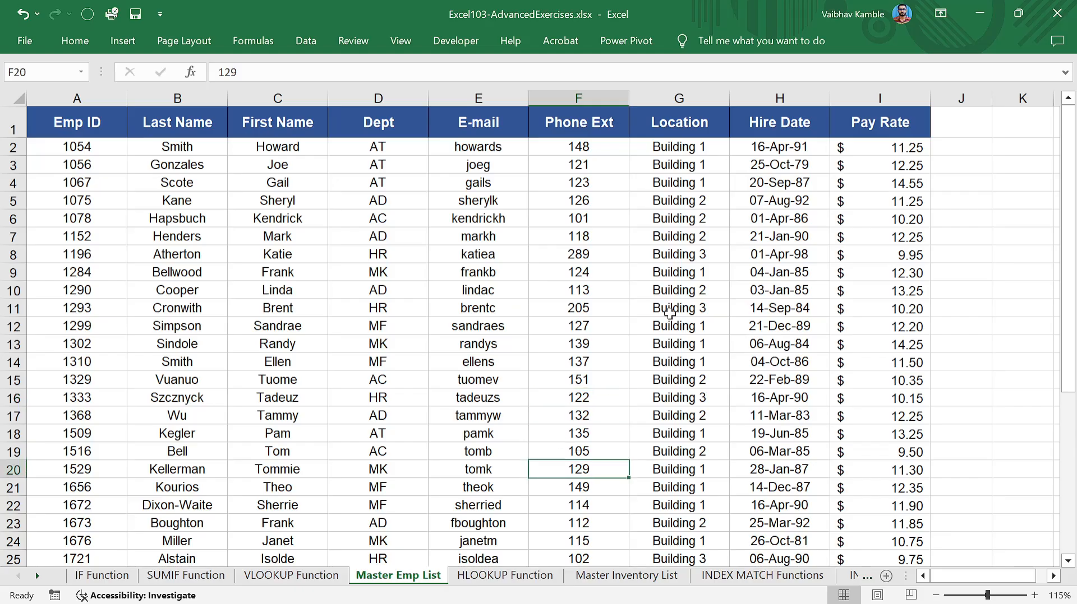
left_click(683, 251)
left_click(657, 286)
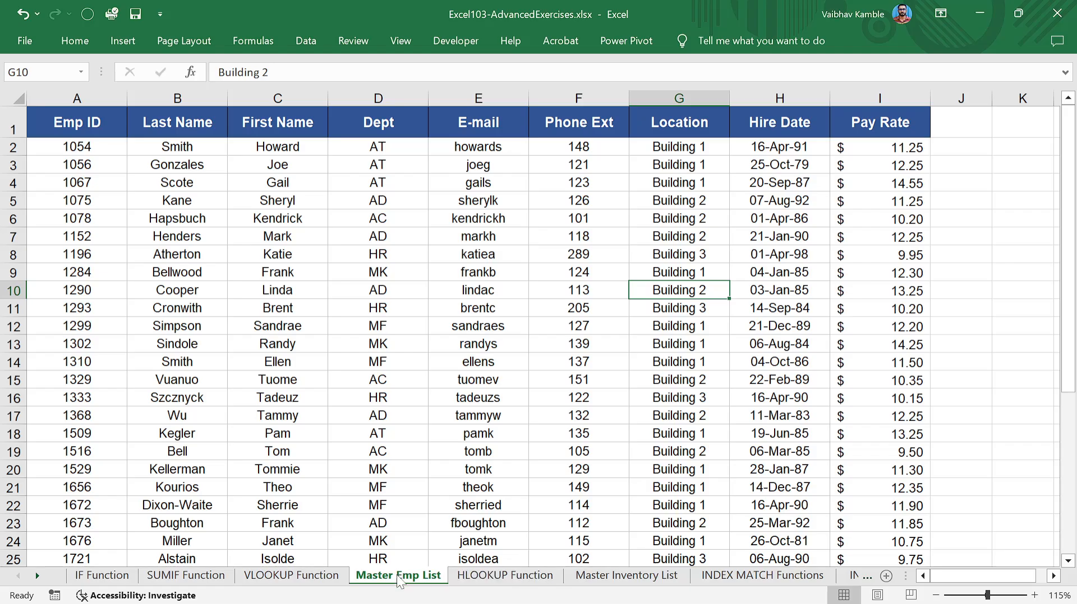
left_click(278, 343)
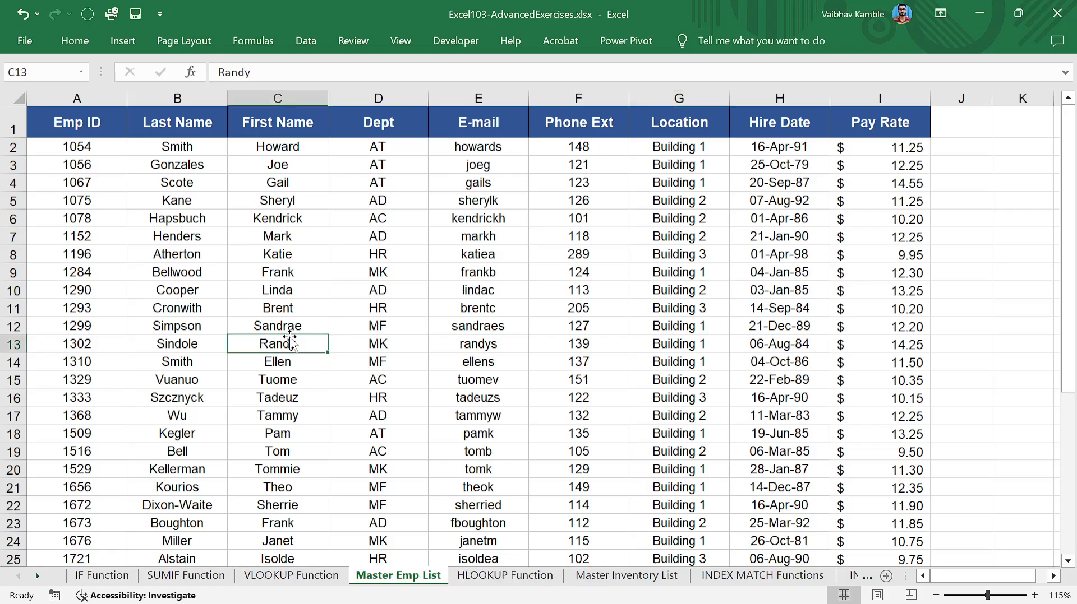
scroll(146, 249, "down", 8)
scroll(190, 325, "up", 3)
scroll(202, 329, "up", 5)
scroll(212, 336, "down", 10)
scroll(259, 334, "up", 10)
left_click(262, 256)
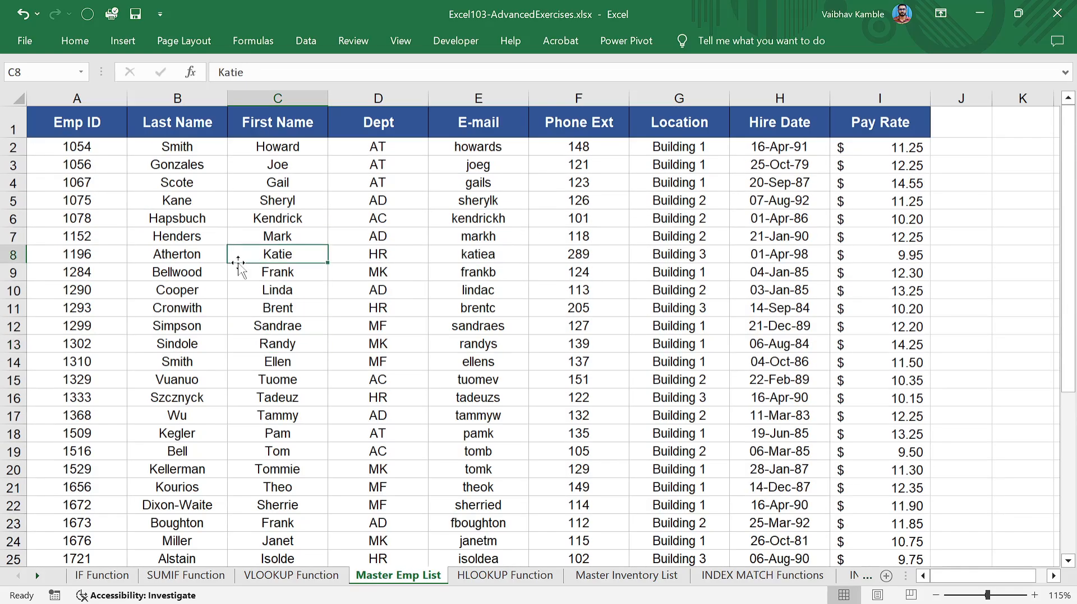
key("ctrl+Up")
key("ctrl+Left")
key("ctrl+shift+Down")
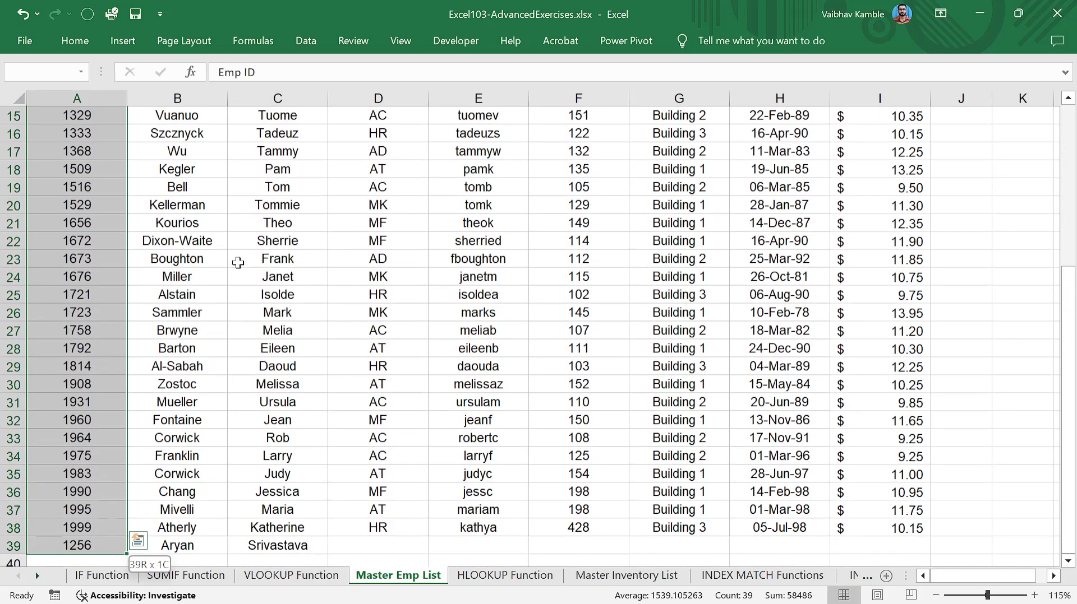
key("ctrl+shift+Right")
key("ctrl+c")
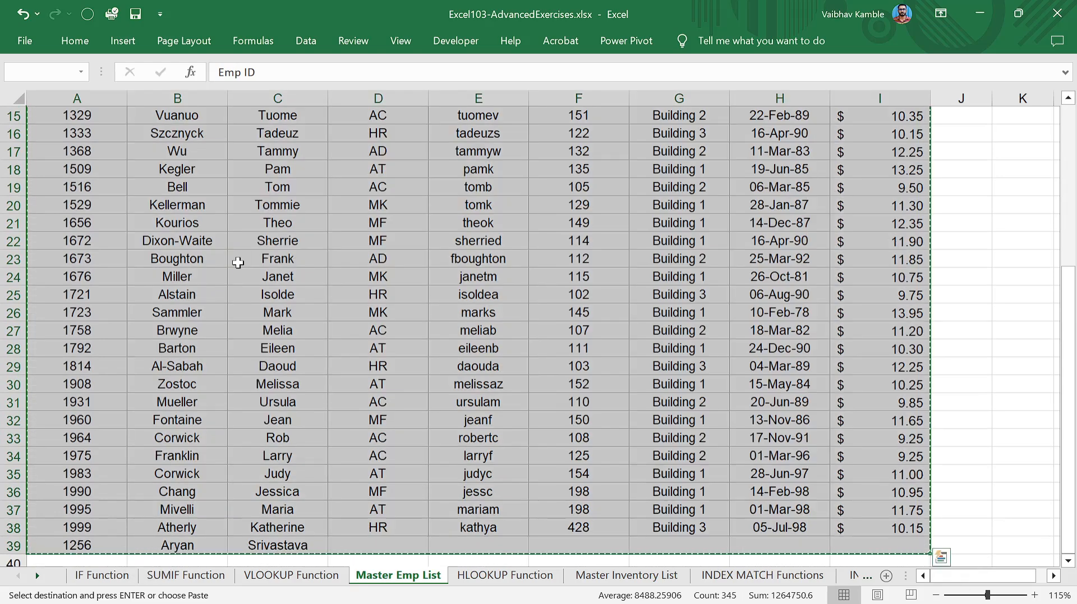
left_click(237, 262)
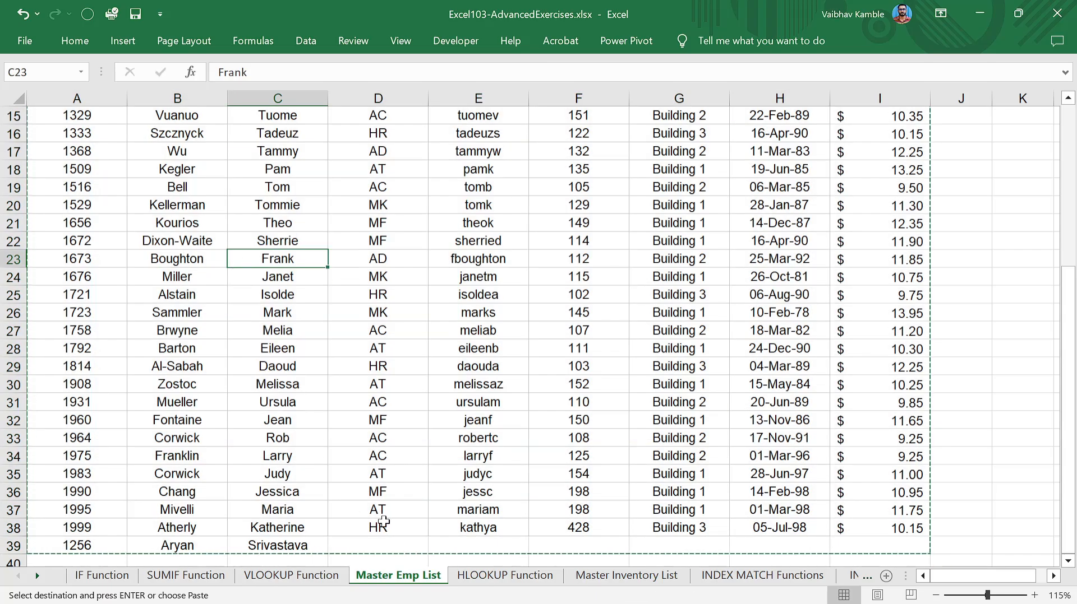
key("Escape")
left_click(404, 476)
scroll(433, 545, "up", 5)
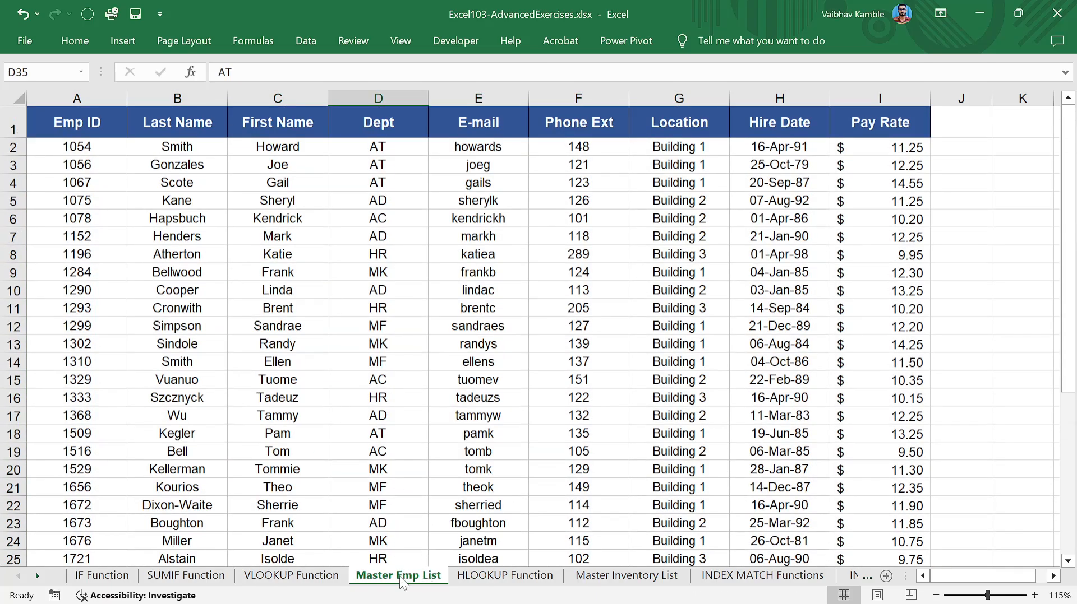
left_click(413, 522)
key("ctrl+a")
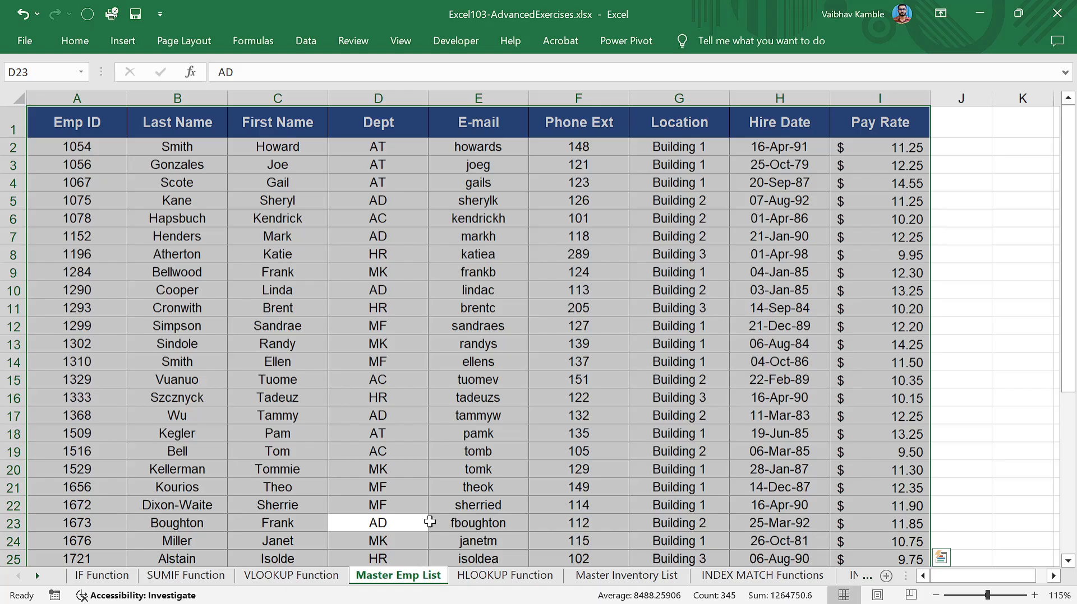
left_click(443, 454)
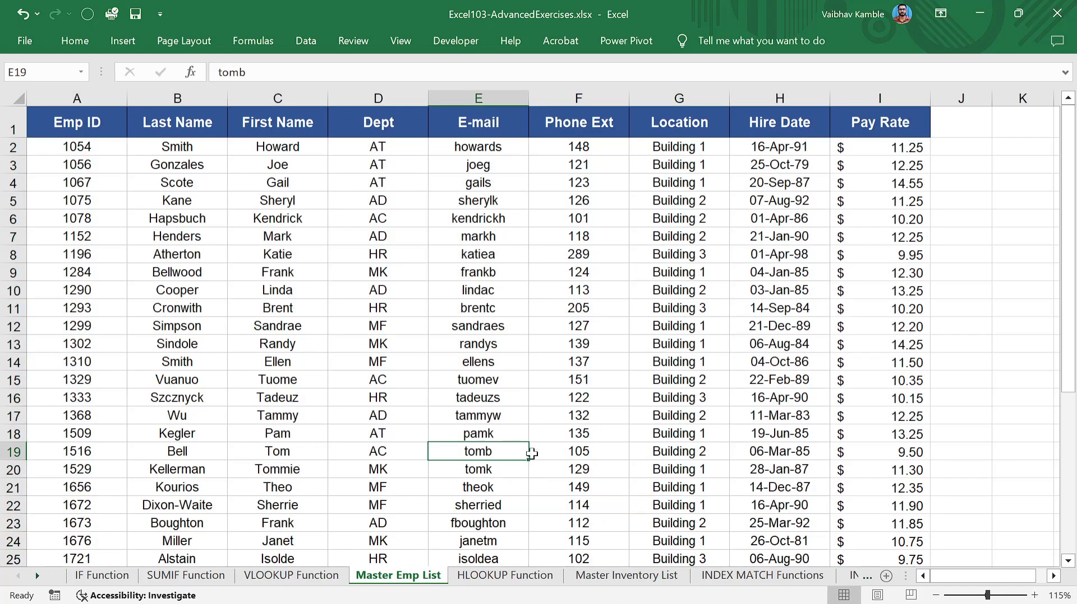
Step: Look over the employee records down to the last row of Master Emp List, with a brief check of HLOOKUP Function
left_click(611, 416)
scroll(587, 488, "down", 8)
scroll(587, 488, "up", 8)
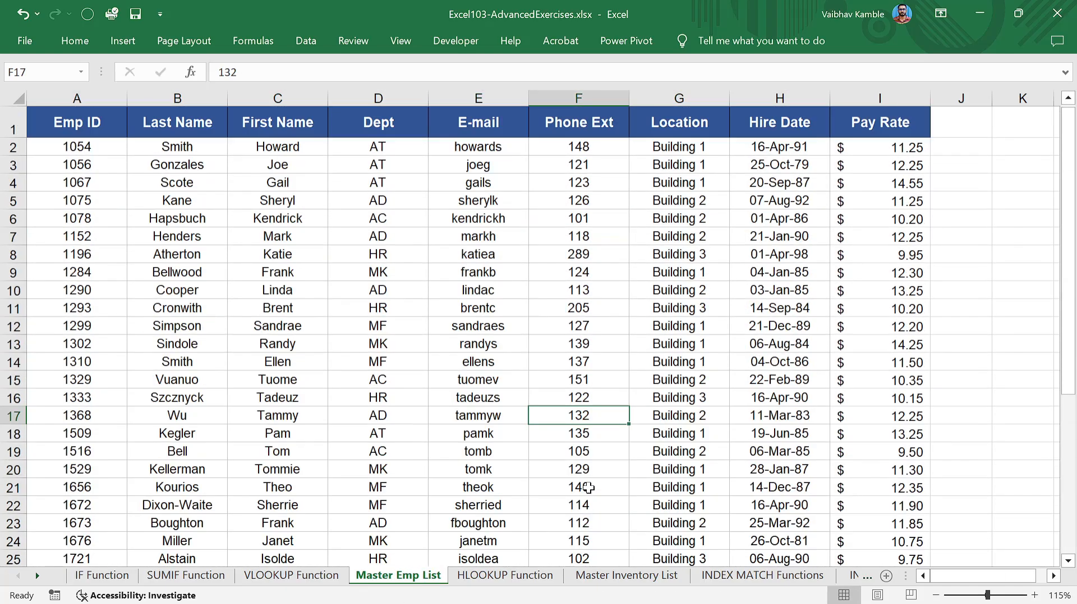
scroll(588, 488, "down", 1)
scroll(588, 487, "down", 8)
scroll(587, 460, "up", 9)
left_click(484, 583)
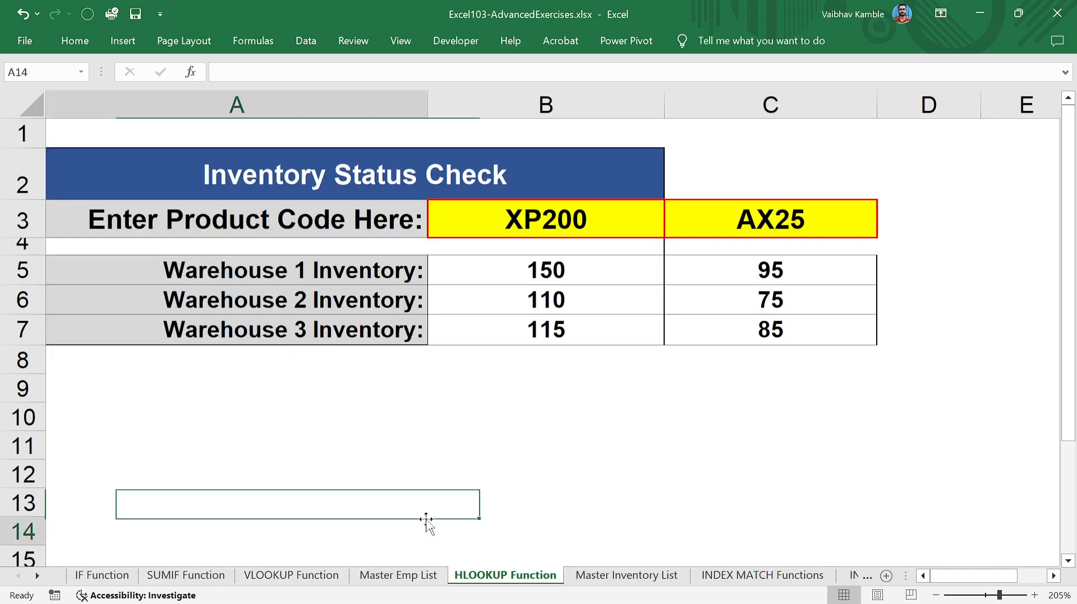
left_click(405, 582)
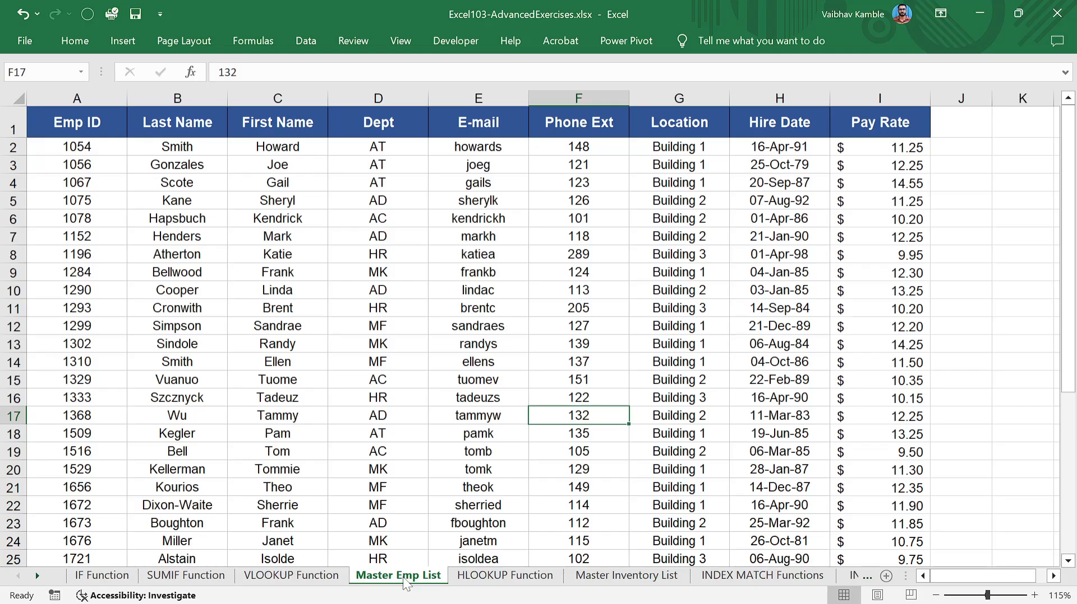
left_click(493, 511)
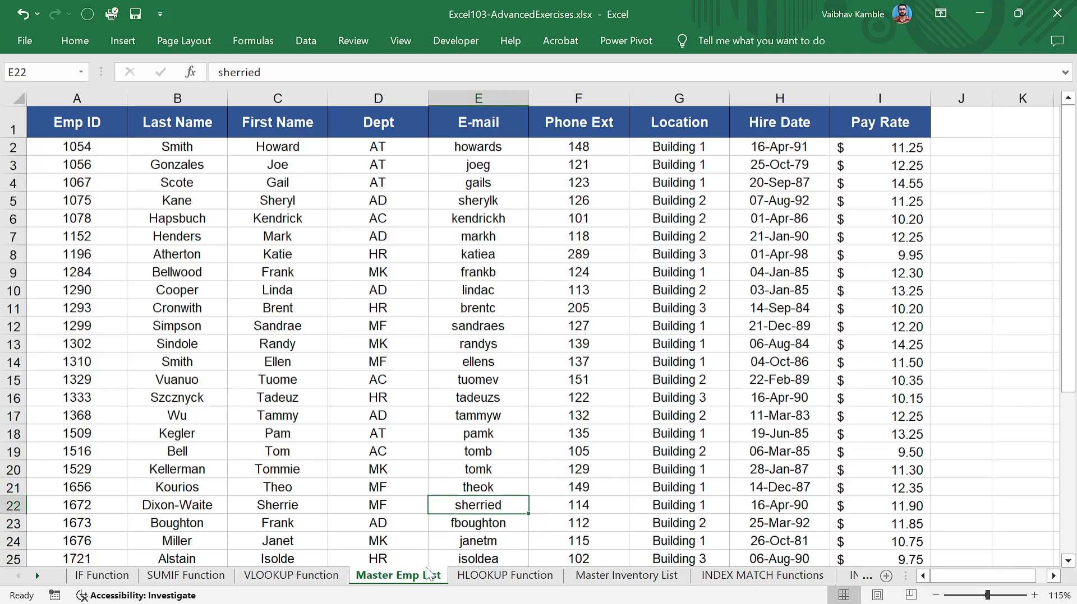
Step: Duplicate the Master Emp List sheet and place the copy directly after Master Inventory List
mouse_move(400, 577)
left_mouse_down()
mouse_move(436, 500)
mouse_move(492, 590)
mouse_move(576, 581)
mouse_move(791, 588)
mouse_move(453, 579)
left_mouse_up()
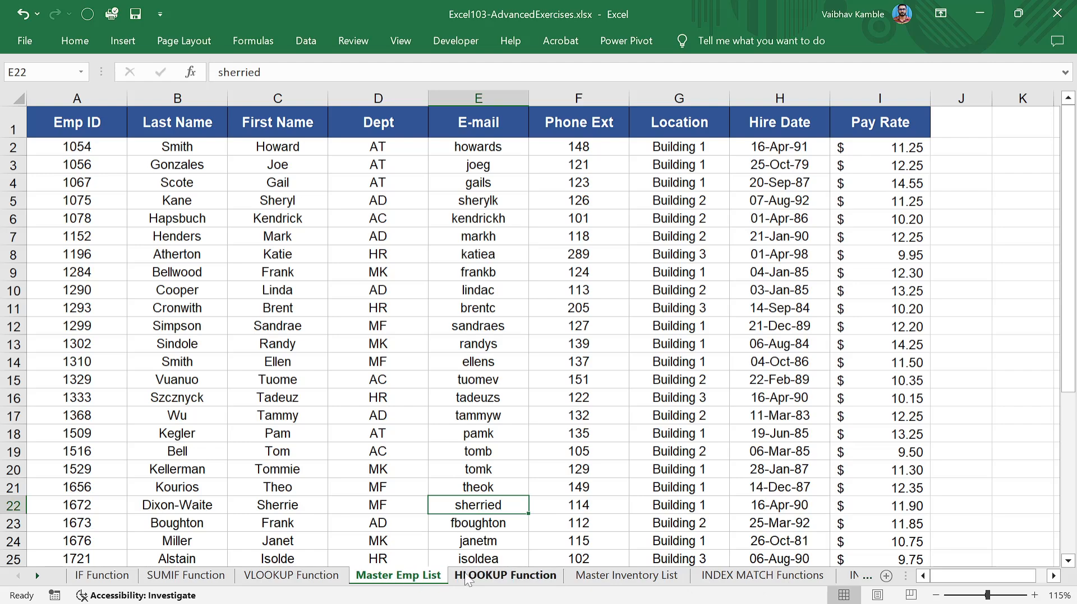
left_click(469, 577)
left_click(411, 577)
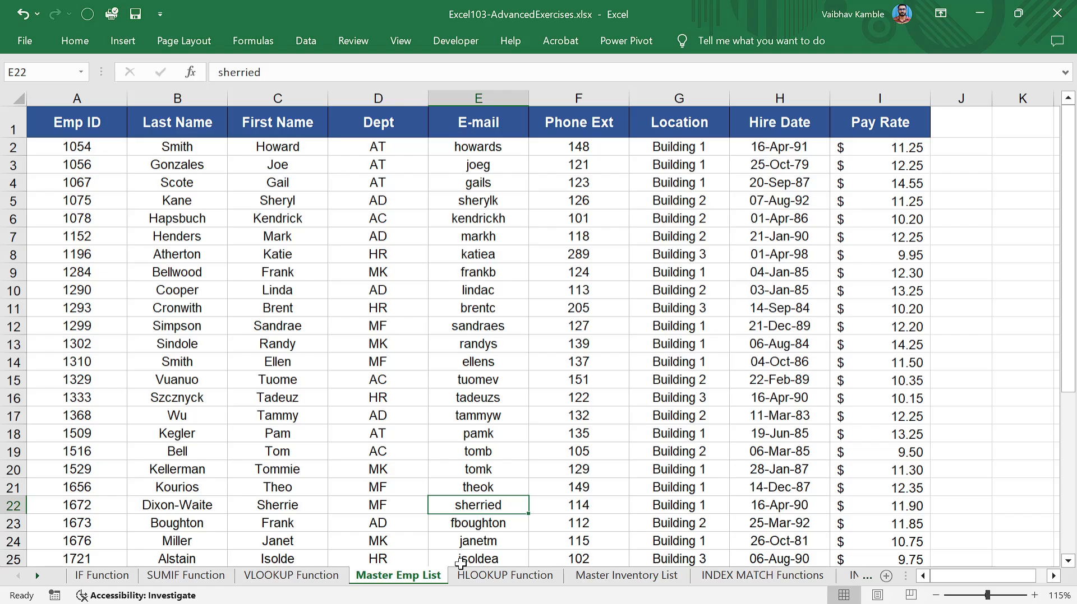
left_click(470, 577)
left_click(397, 581)
left_click_drag(397, 578, 706, 580)
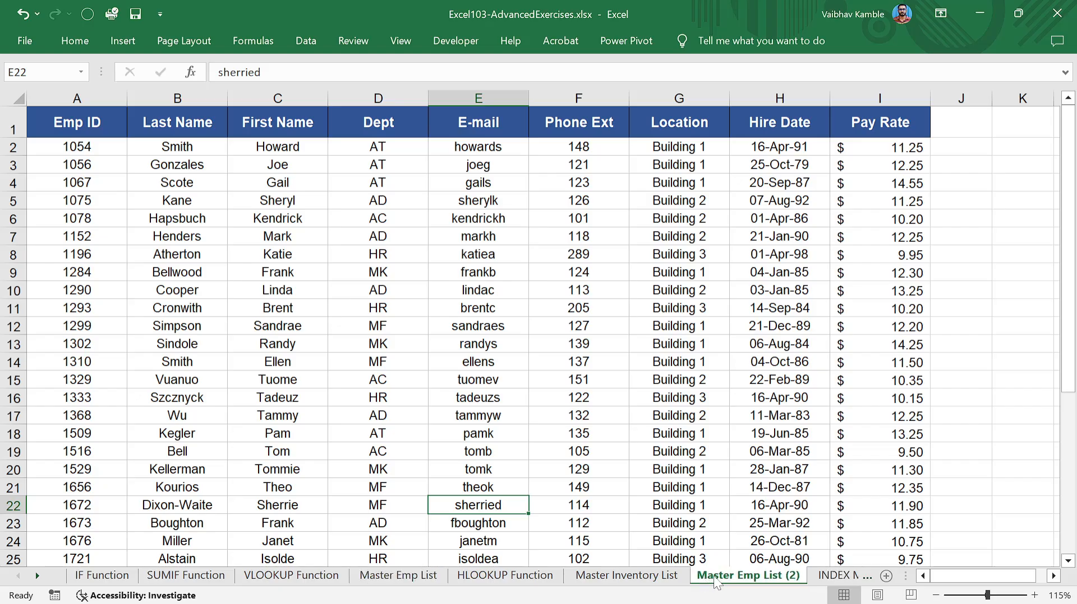
Step: Rename the duplicated sheet as IndexMatch Master Emp List
double_click(719, 577)
left_click(767, 576)
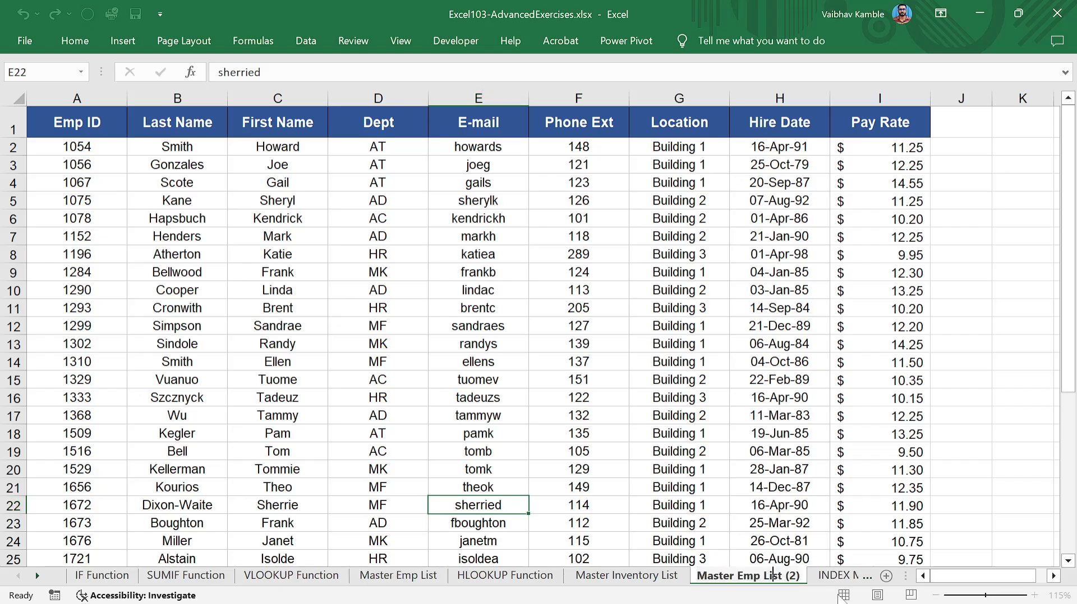
key("Delete")
key("Delete")
key("Delete")
key("BackSpace")
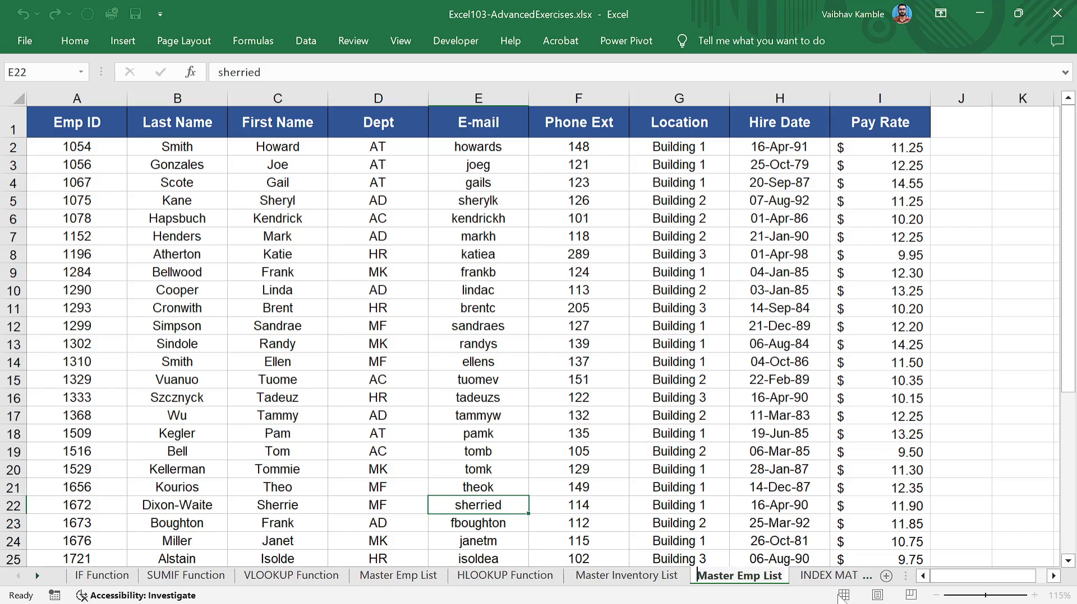
type("Ine")
key("BackSpace")
type("dex Ma")
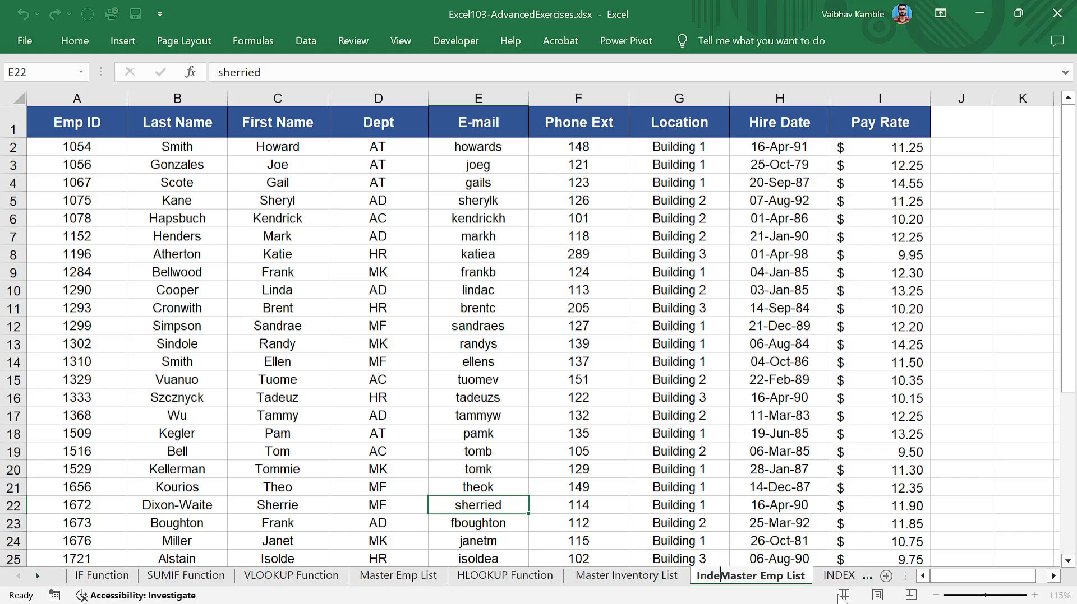
type("tch")
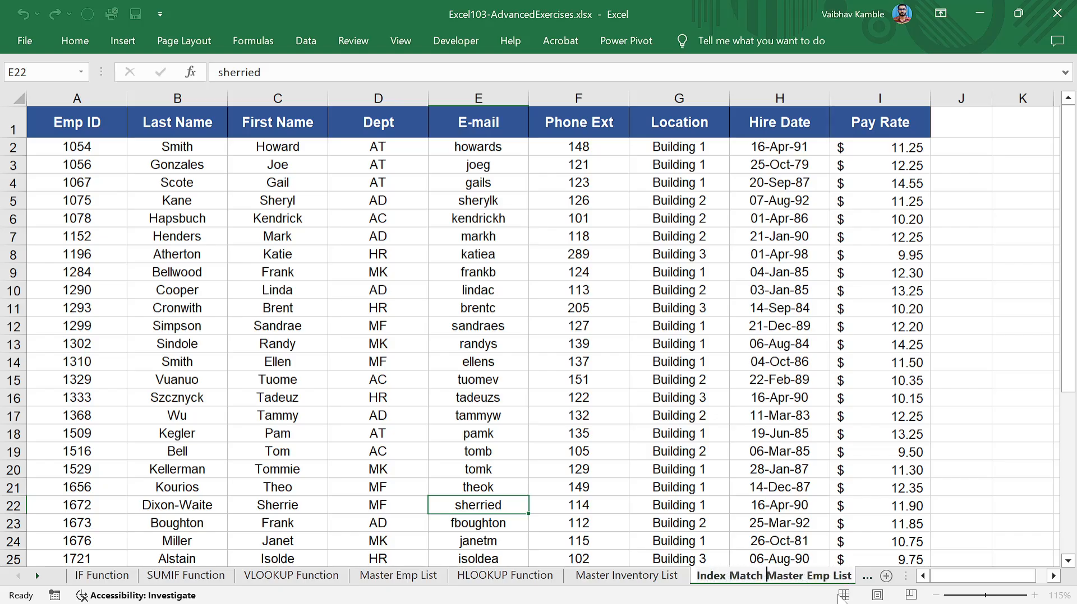
key("Return")
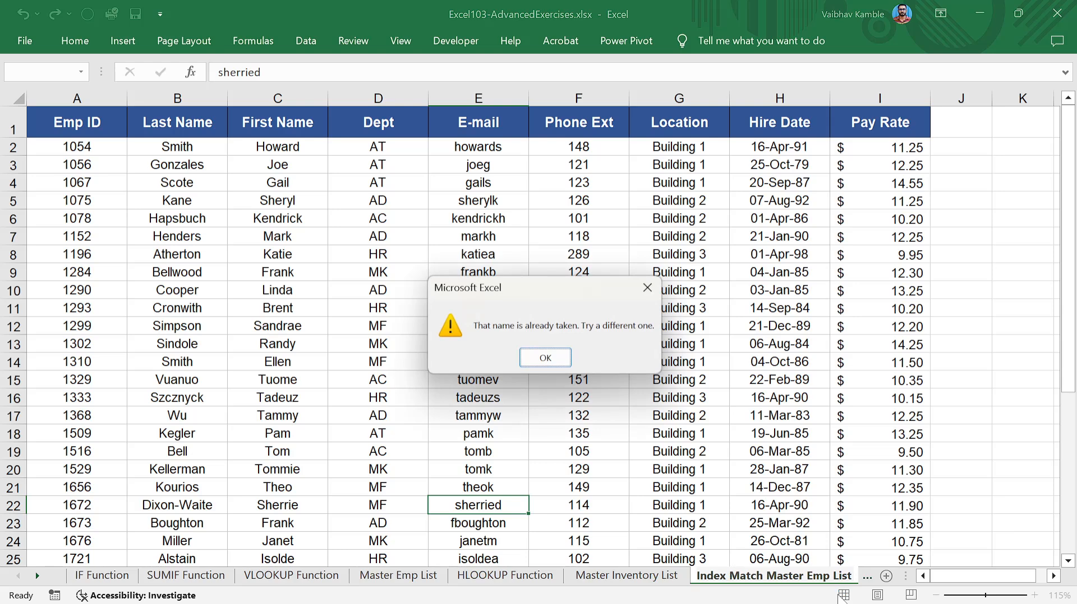
left_click(545, 359)
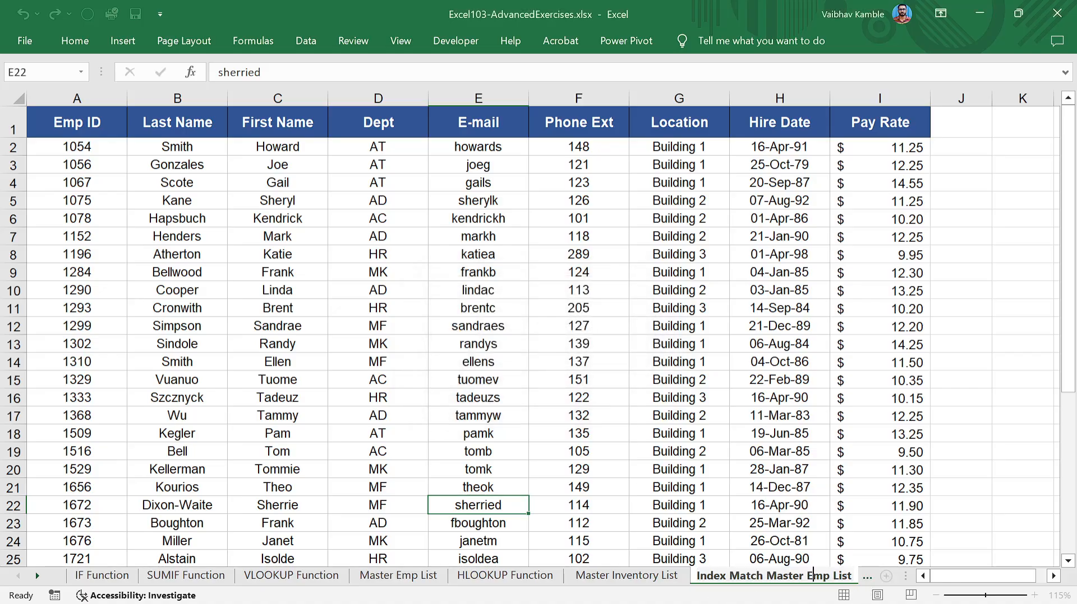
key("BackSpace")
key("Return")
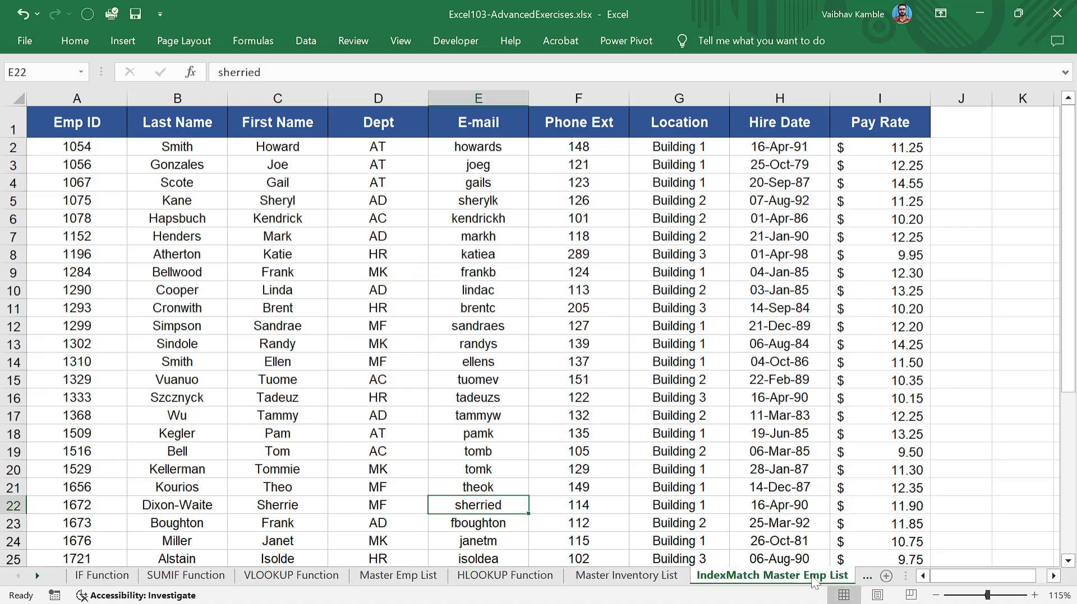
Step: Move the Emp ID column between the Dept and E-mail columns on IndexMatch Master Emp List
left_click(401, 344)
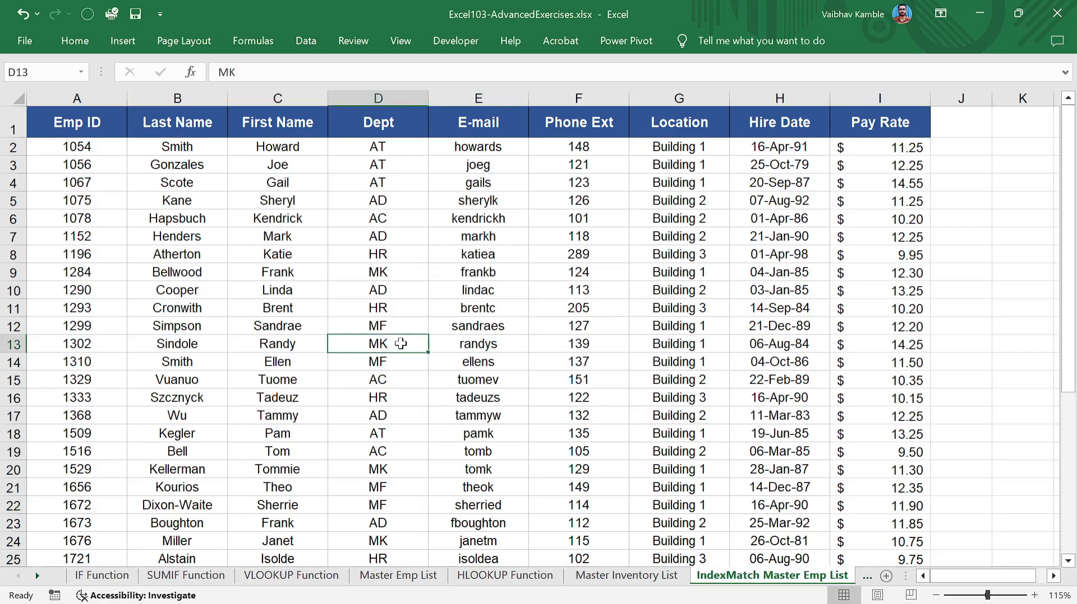
key("ctrl+Home")
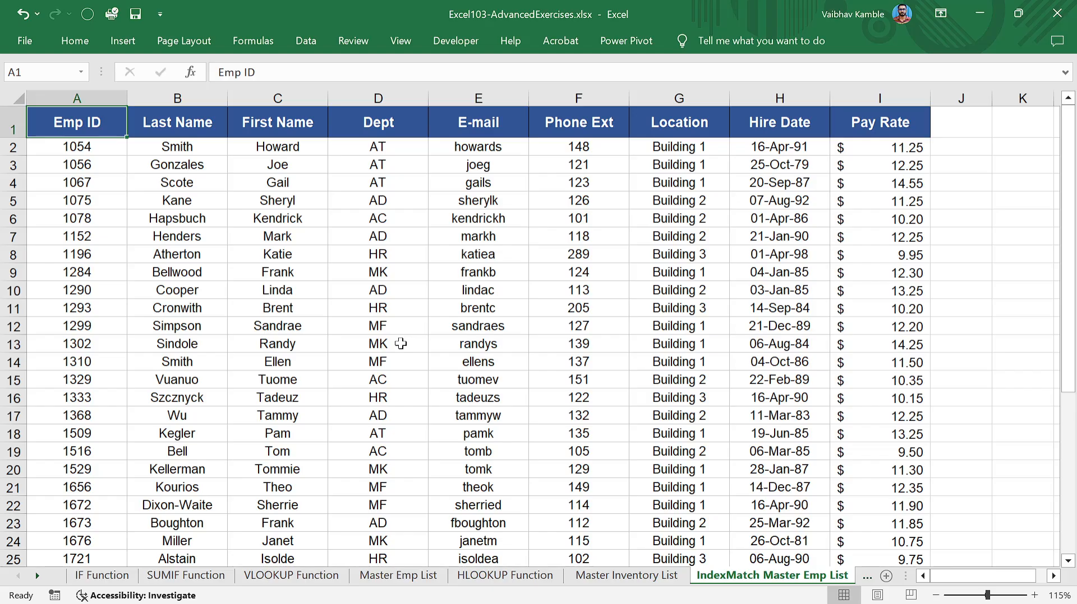
left_click(175, 273)
left_click(95, 134)
key("ctrl+shift+Down")
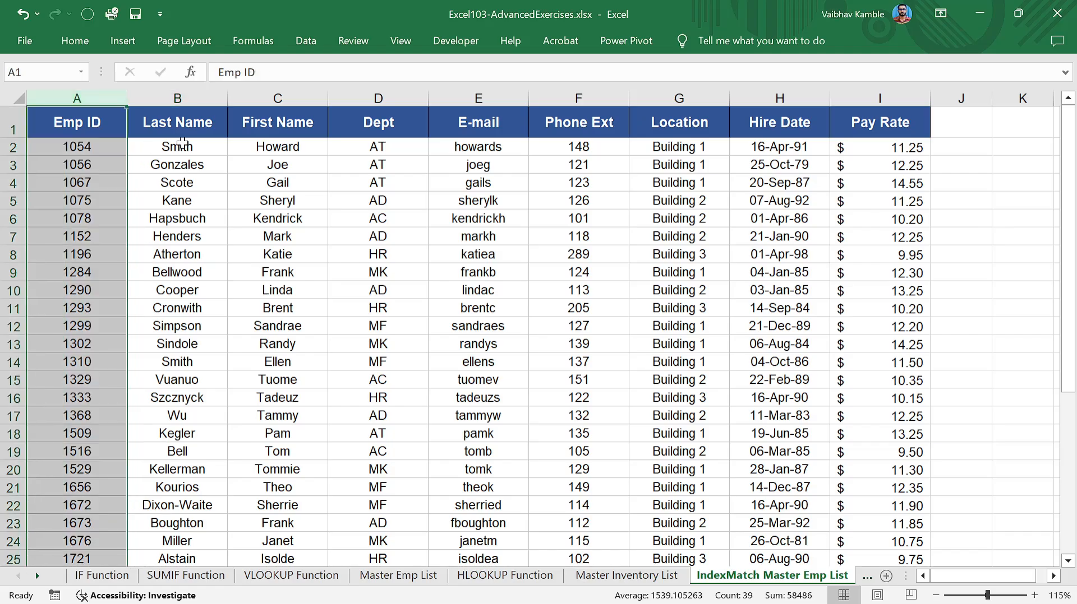
key("ctrl+c")
left_click(303, 200)
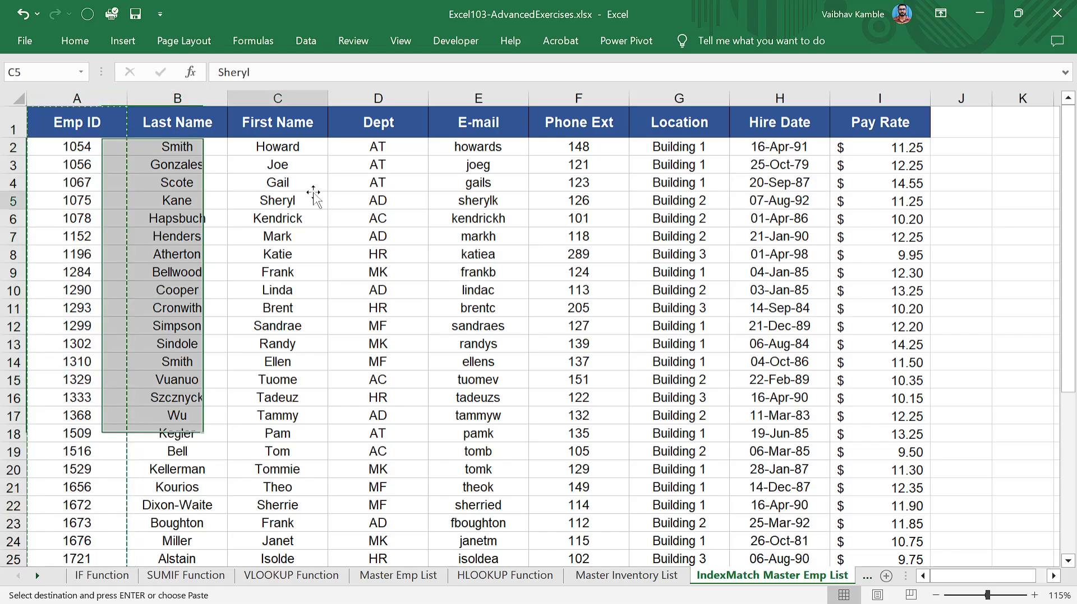
left_click(467, 98)
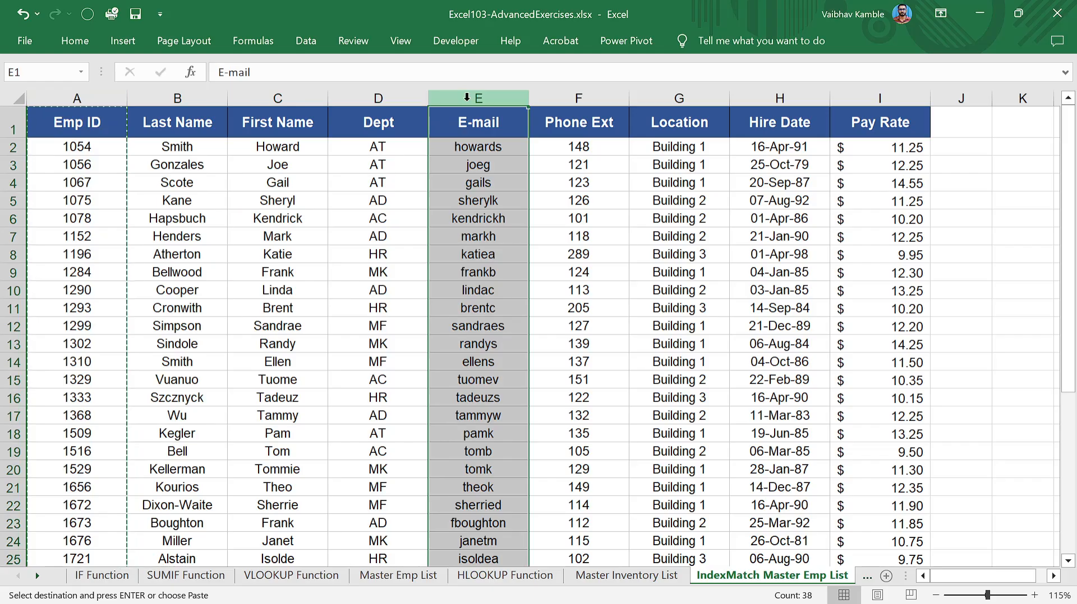
key("ctrl+shift+plus")
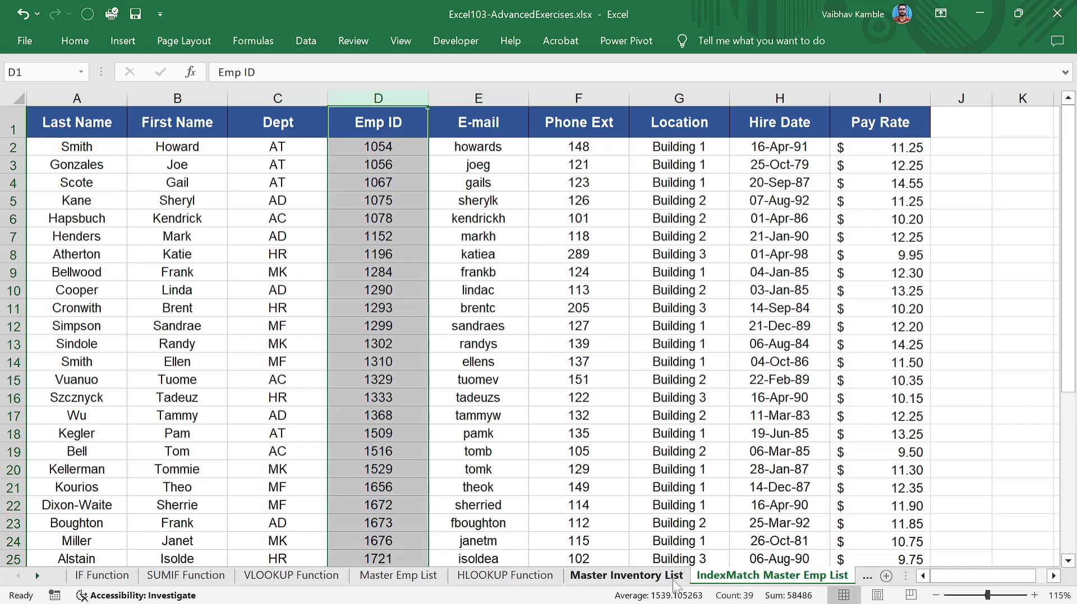
Step: Check the EMP ID list on INDEX MATCH Functions, and select the Emp IDs in D5, D7, D10, D13, D15:D17 and D20 on IndexMatch Master Emp List
left_click(870, 578)
left_click(797, 575)
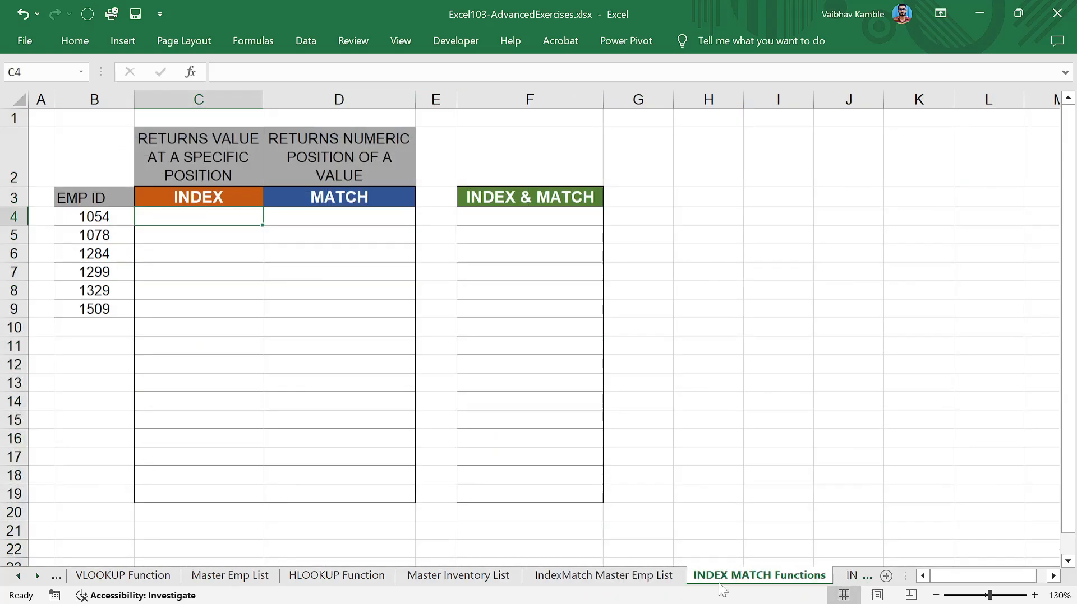
left_click(190, 292)
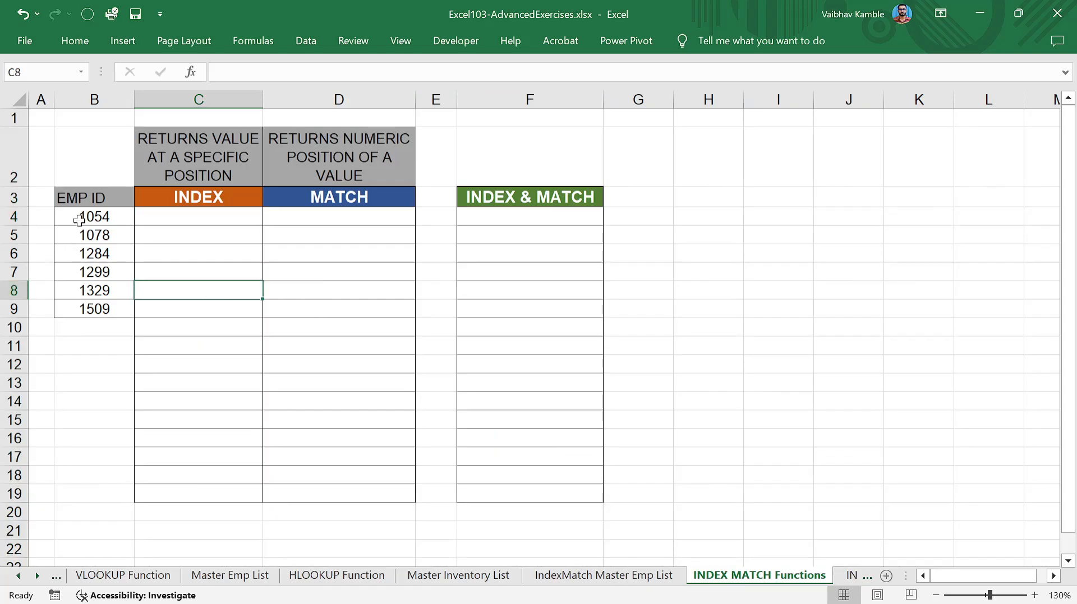
left_click_drag(85, 217, 84, 310)
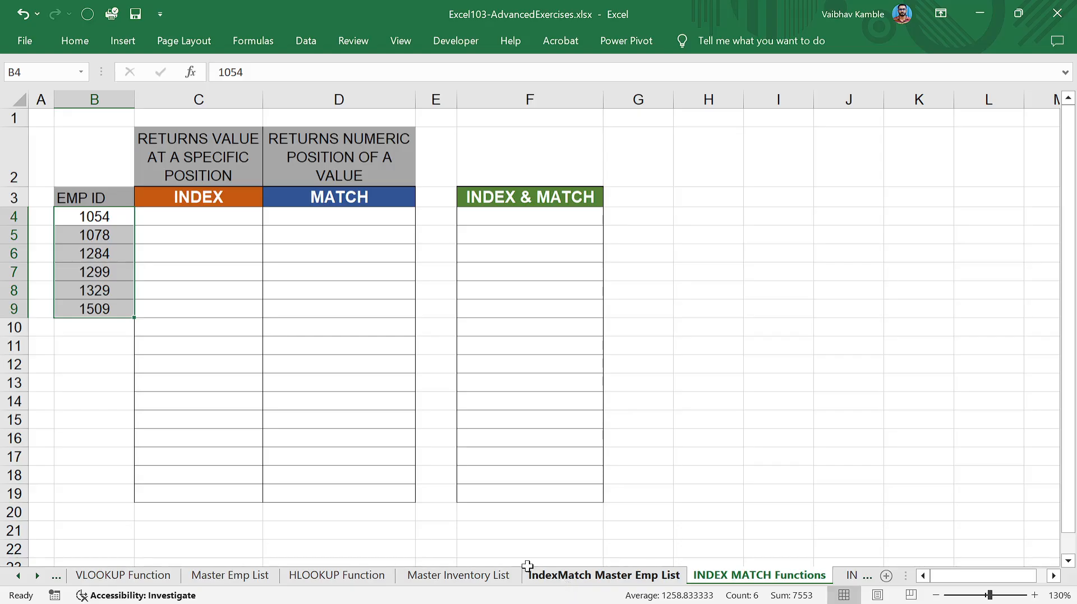
left_click(572, 576)
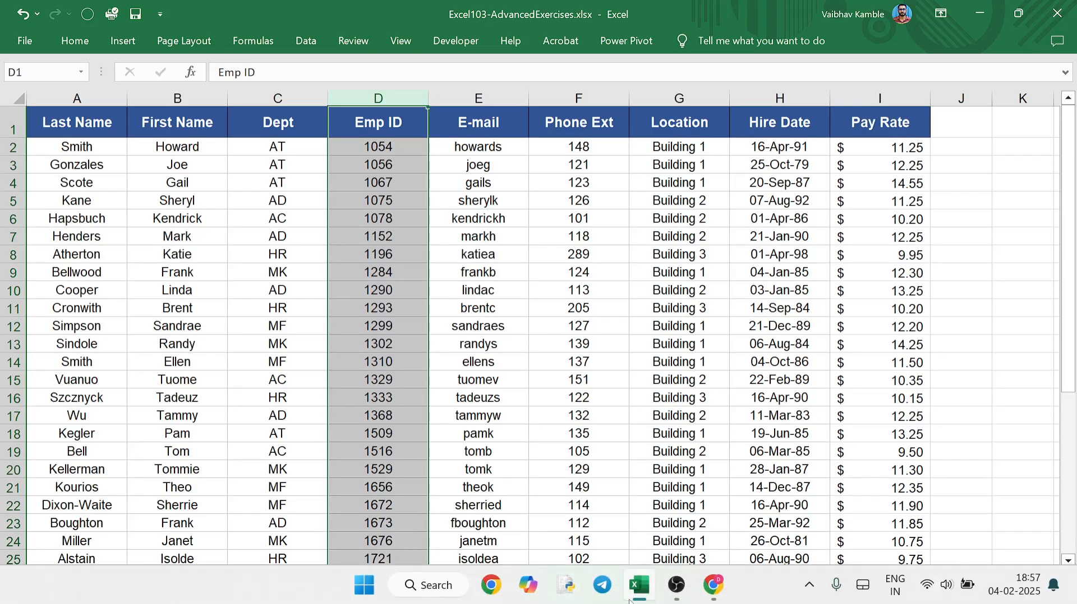
left_click_drag(409, 219, 410, 236)
left_click(409, 203, "ctrl")
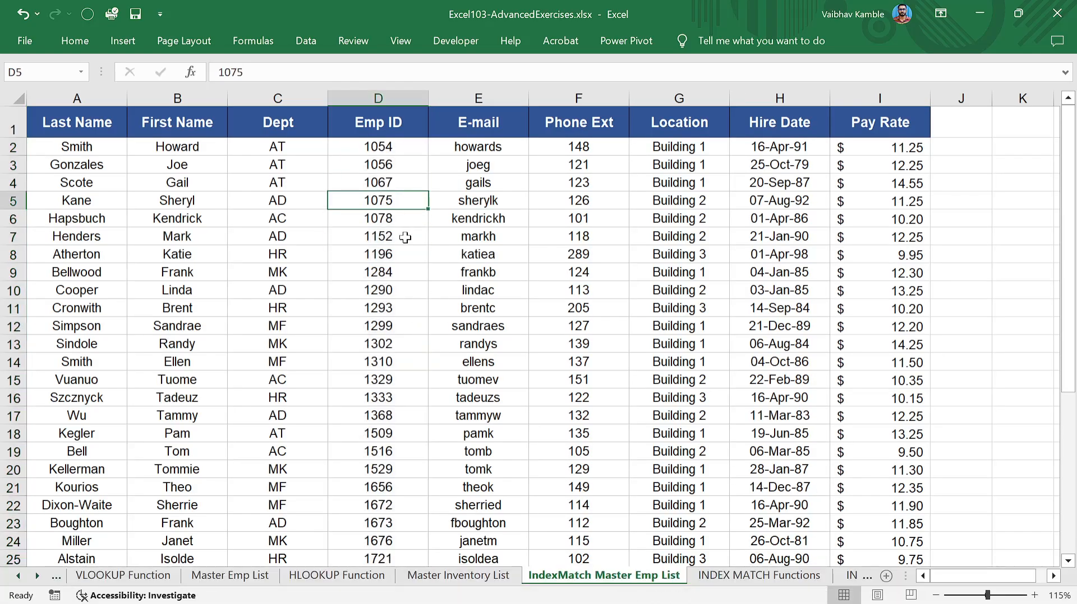
left_click(385, 290, "ctrl")
left_click(384, 344, "ctrl")
left_click(385, 415, "ctrl")
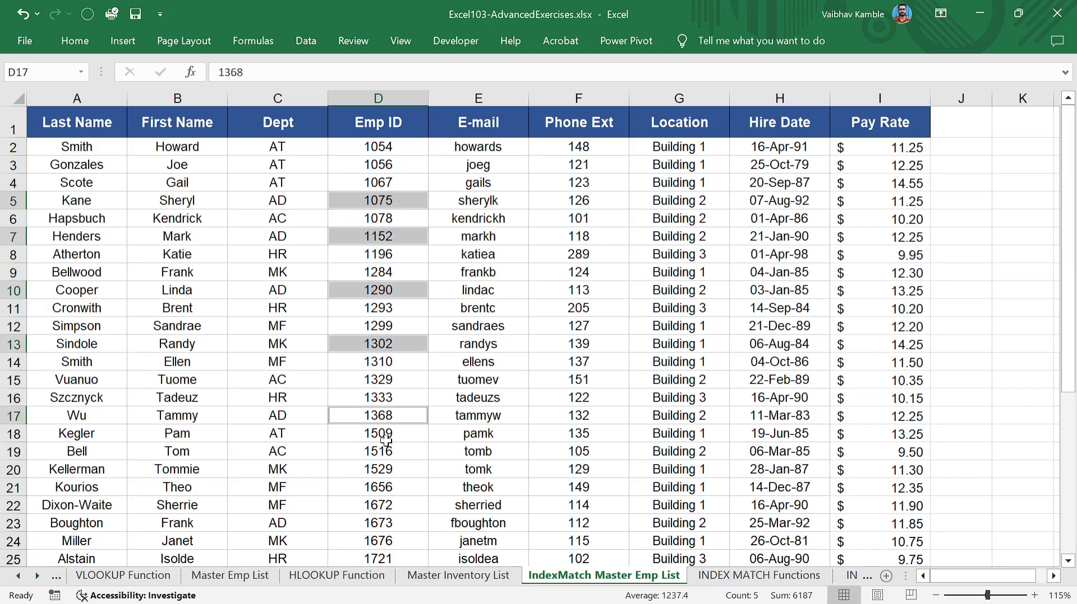
left_click(384, 470, "ctrl")
left_click(385, 397, "ctrl")
left_click(385, 380, "ctrl")
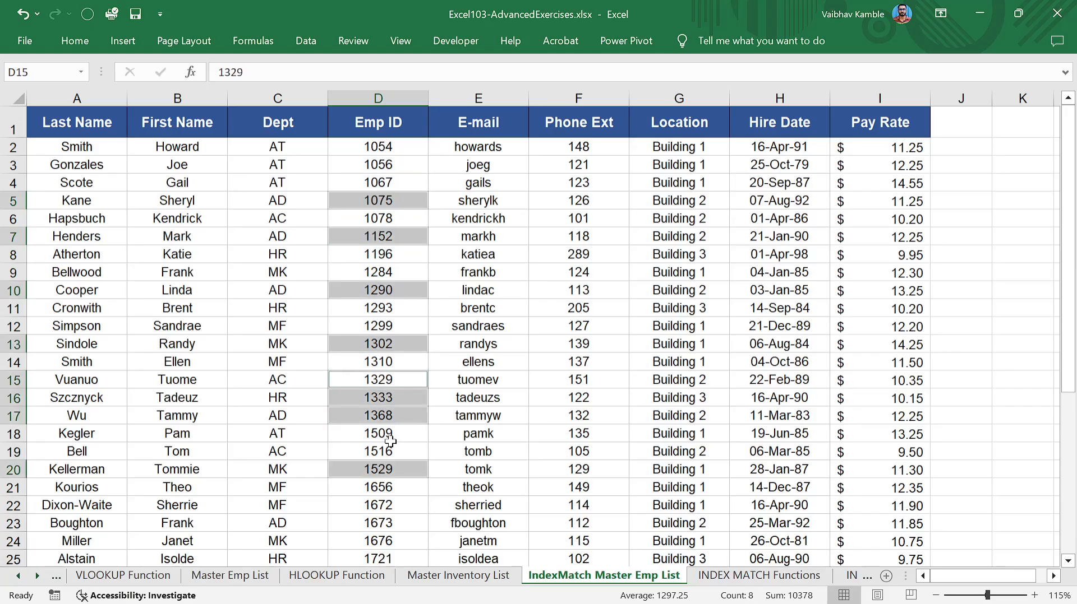
Step: Add D22, D25, D27, D29, D33 and D36 to the selection and copy all selected Emp IDs
scroll(390, 367, "down", 3)
left_click(393, 314, "ctrl")
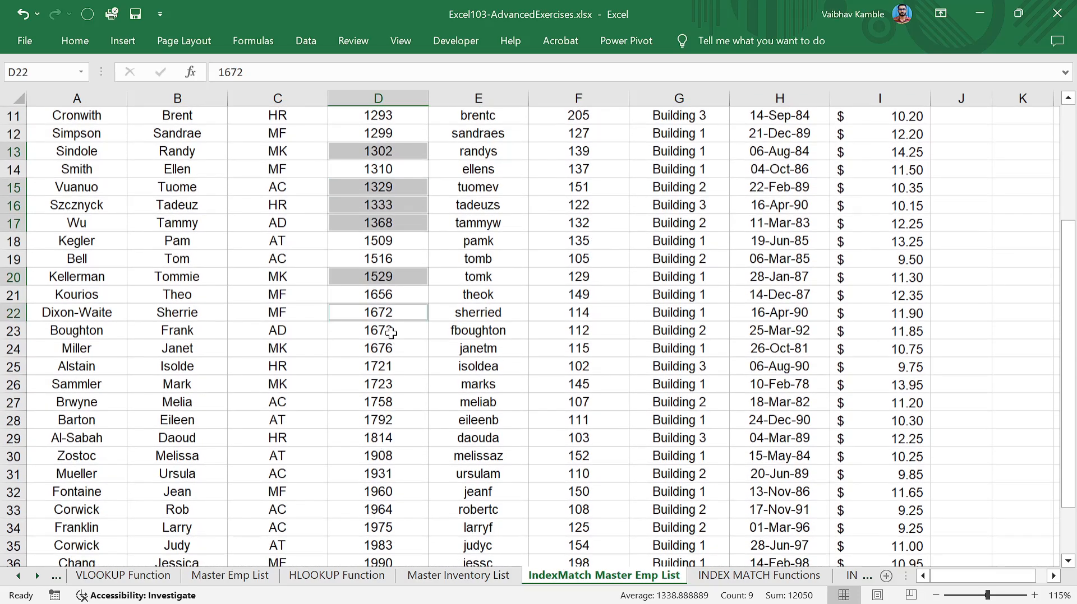
left_click(391, 366, "ctrl")
left_click(391, 404, "ctrl")
left_click(391, 437, "ctrl")
scroll(399, 457, "down", 3)
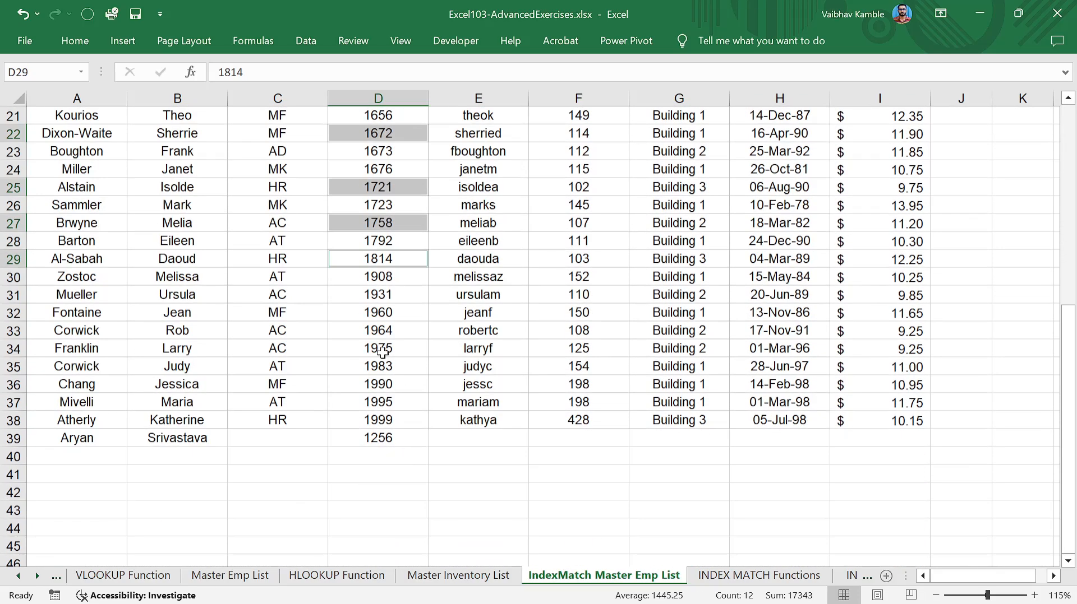
left_click(381, 335, "ctrl")
left_click(387, 385, "ctrl")
key("ctrl+c")
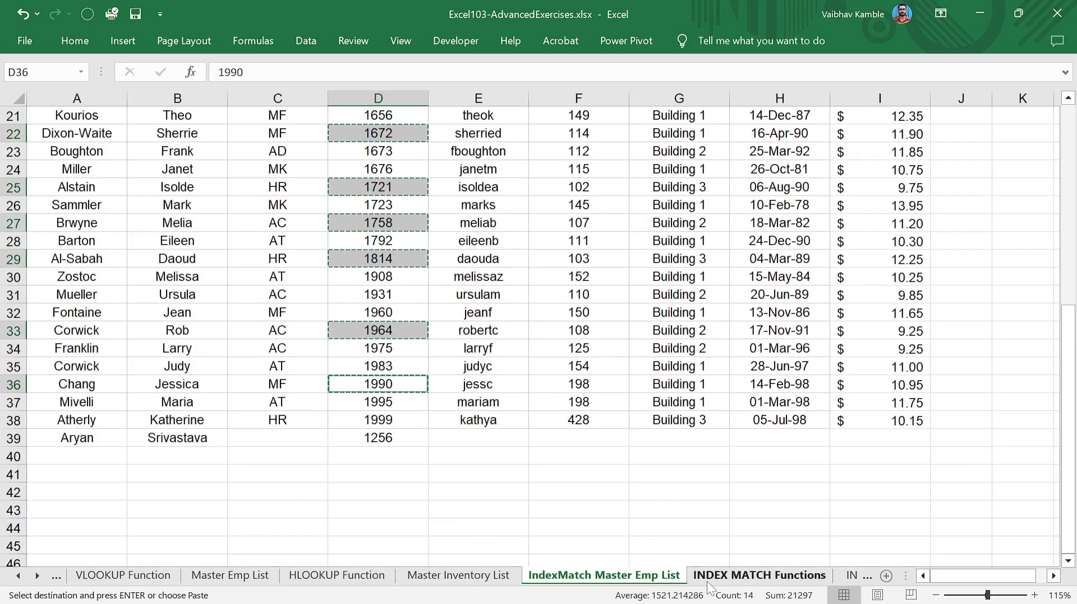
Step: Clear the existing employee IDs in B4:B9 on the INDEX MATCH Functions sheet
left_click(758, 575)
left_click(114, 329)
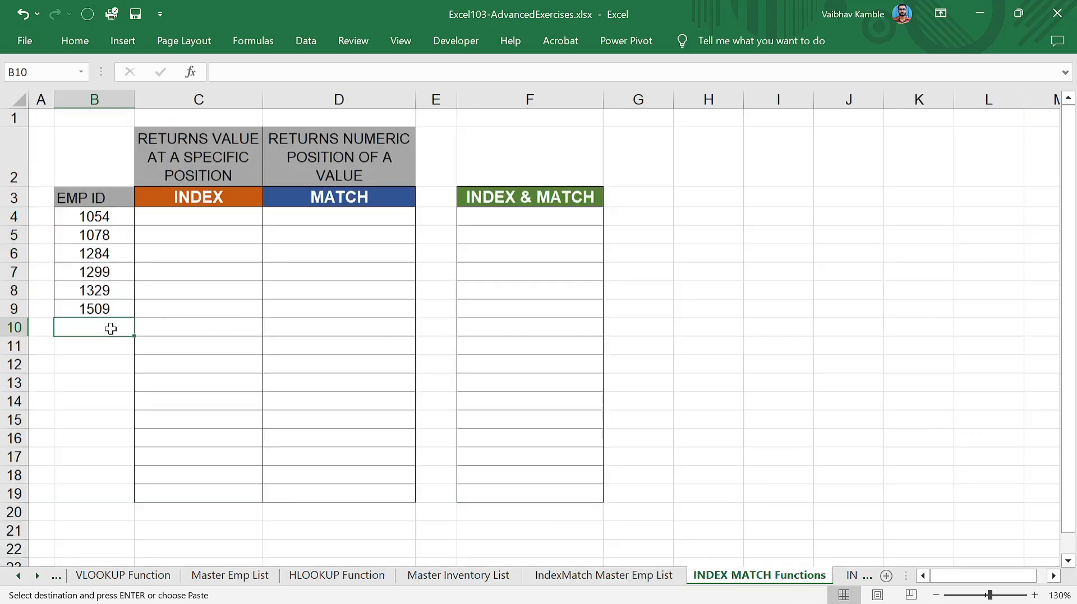
left_click_drag(85, 220, 89, 310)
key("Delete")
left_click(175, 267)
left_click(99, 221)
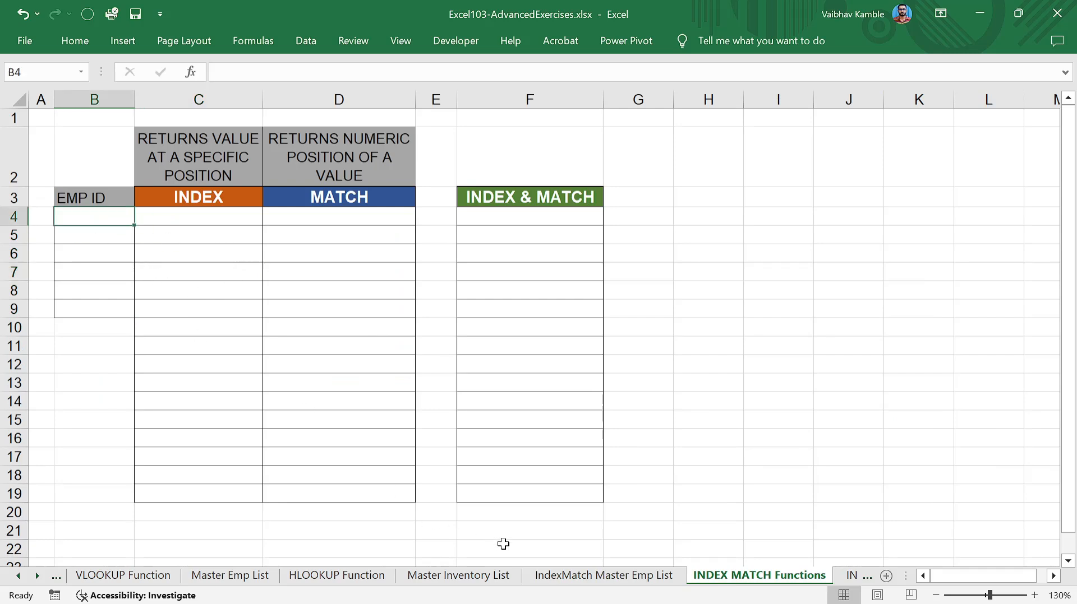
Step: Copy the selected Emp IDs from IndexMatch Master Emp List again and paste them into INDEX MATCH Functions starting at B4
left_click(551, 580)
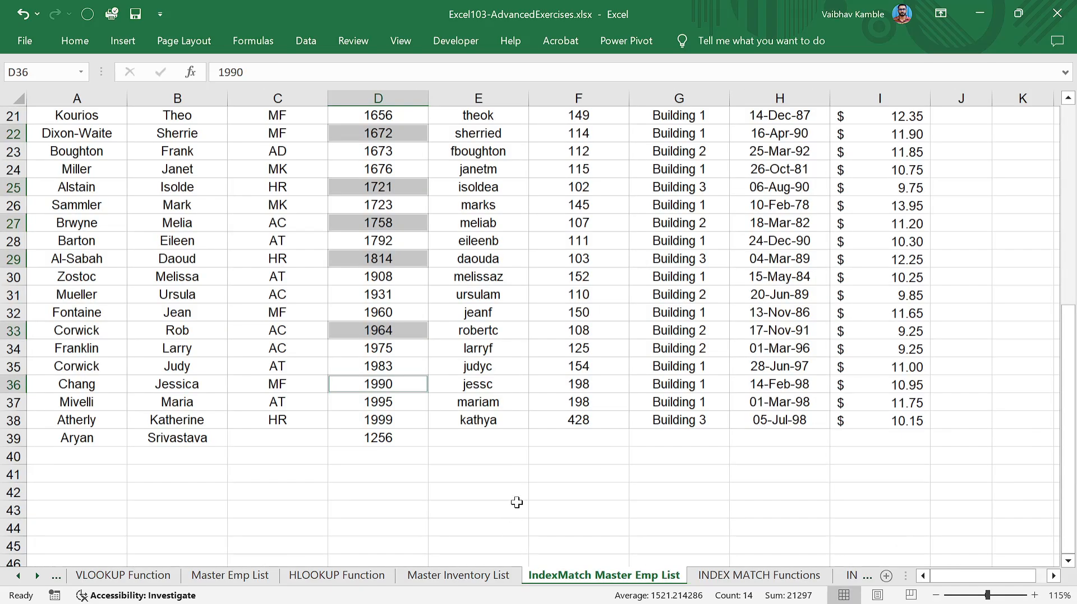
left_click(759, 576)
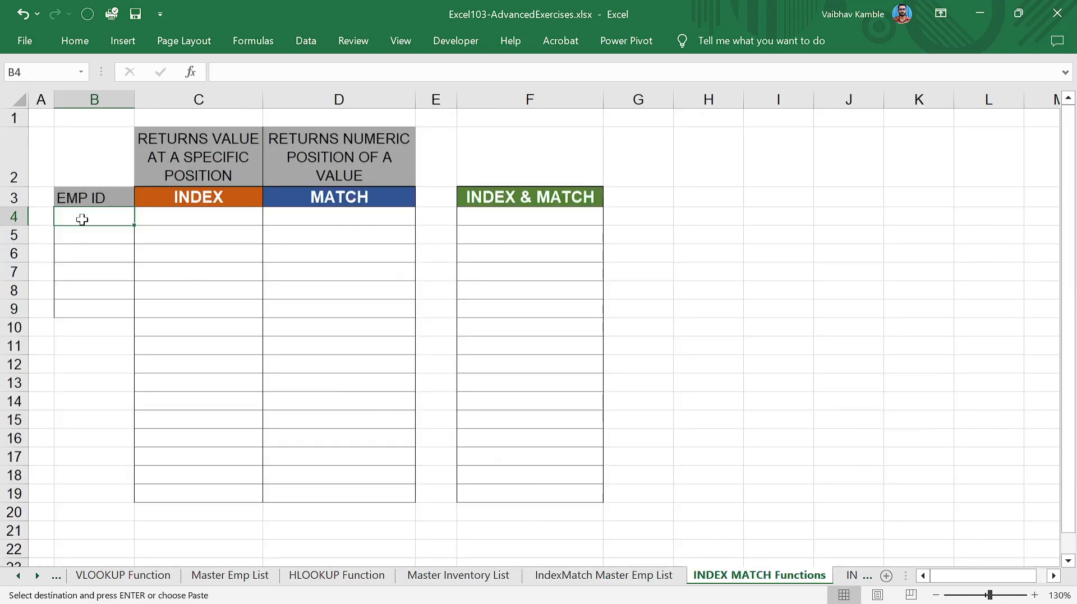
key("ctrl+v")
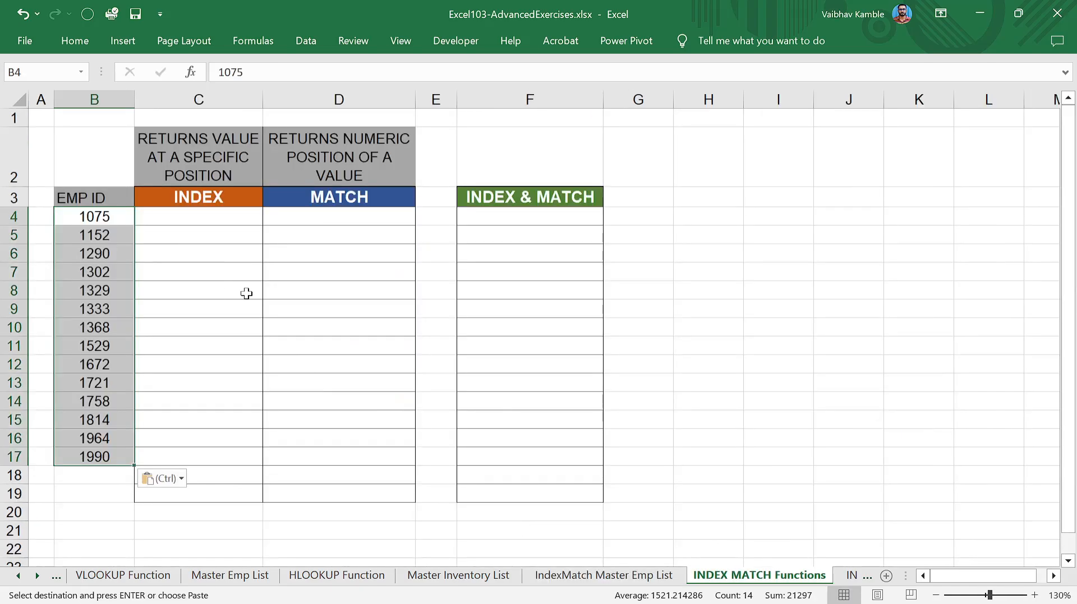
left_click(212, 364)
Step: Copy the last two Emp IDs, D38:D39 on IndexMatch Master Emp List, into B18:B19 of INDEX MATCH Functions
left_click(98, 476)
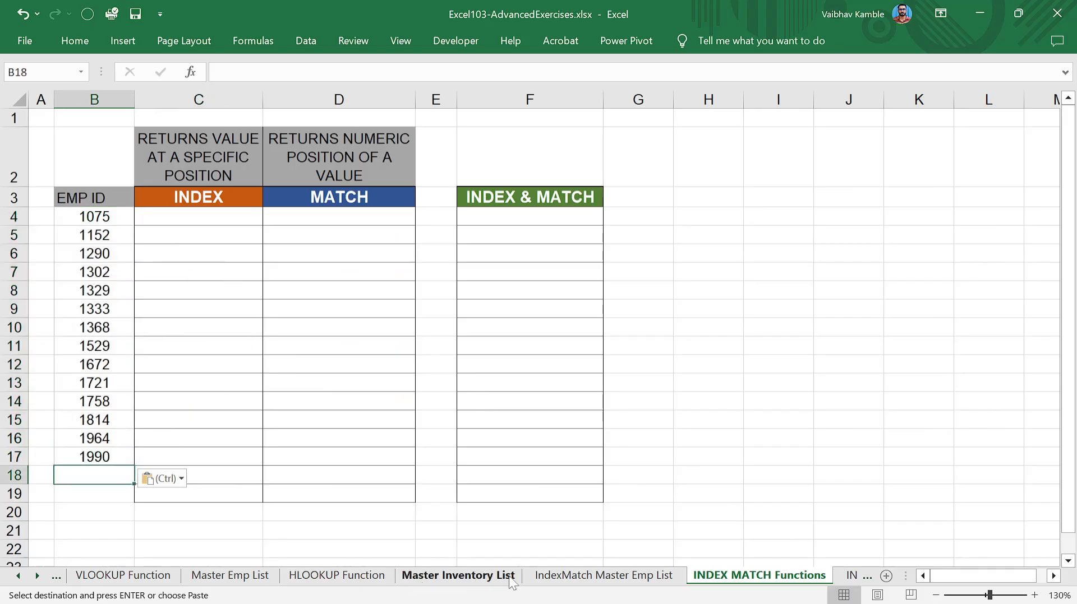
left_click(539, 576)
left_click(399, 296)
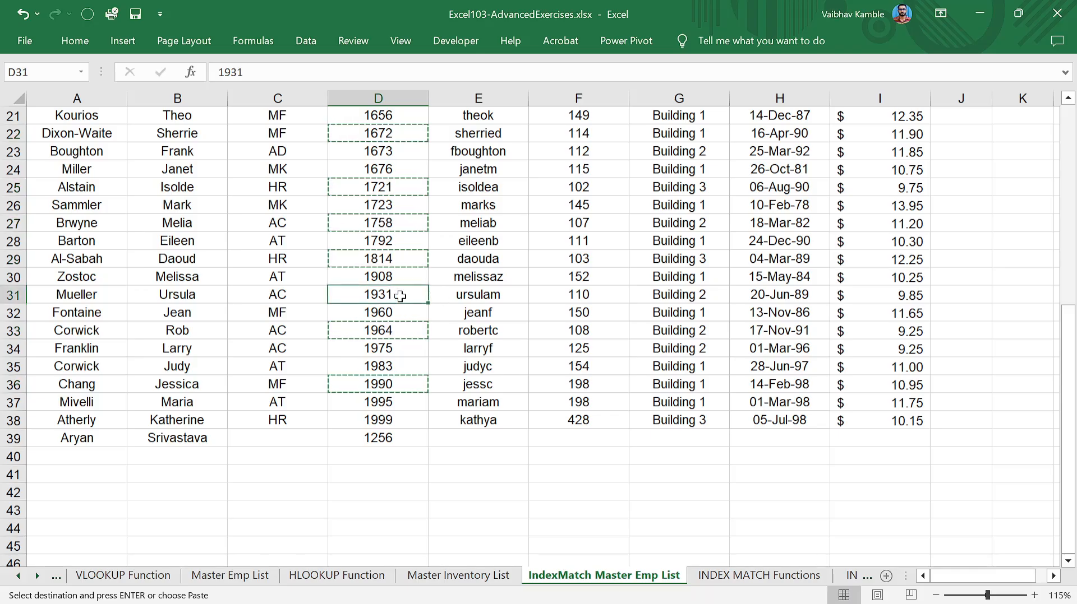
key("Escape")
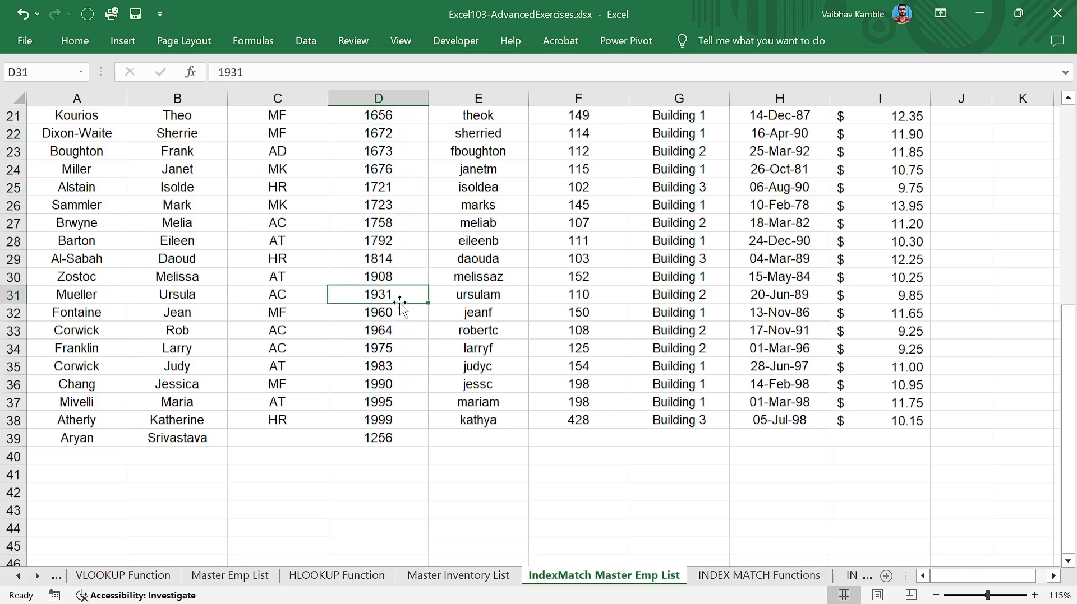
left_click(387, 439)
left_click_drag(391, 420, 390, 436)
key("ctrl+c")
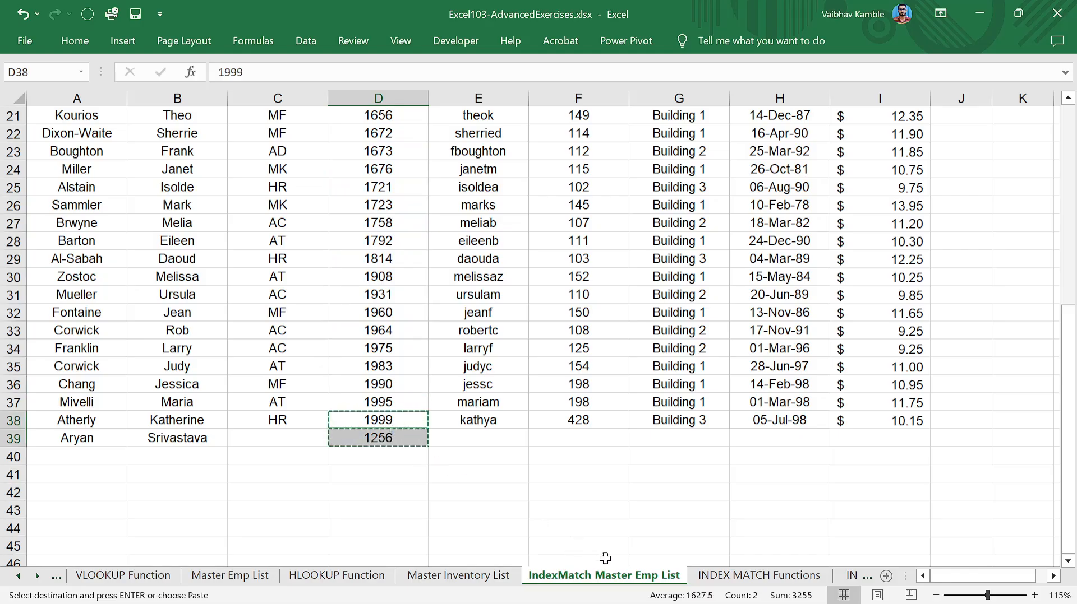
left_click(726, 581)
left_click(103, 473)
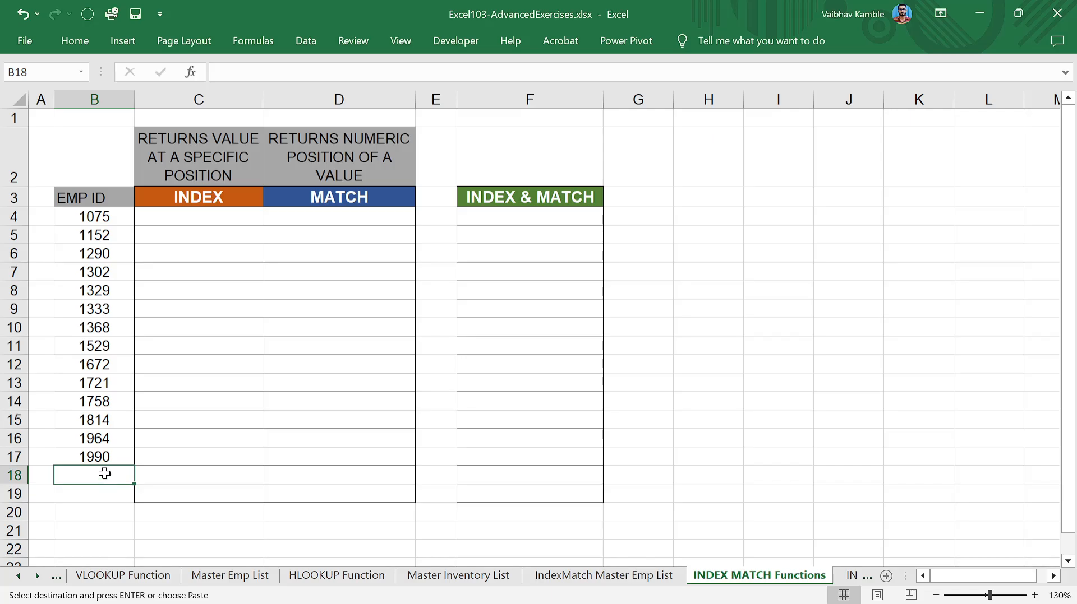
key("ctrl+v")
left_click(193, 476)
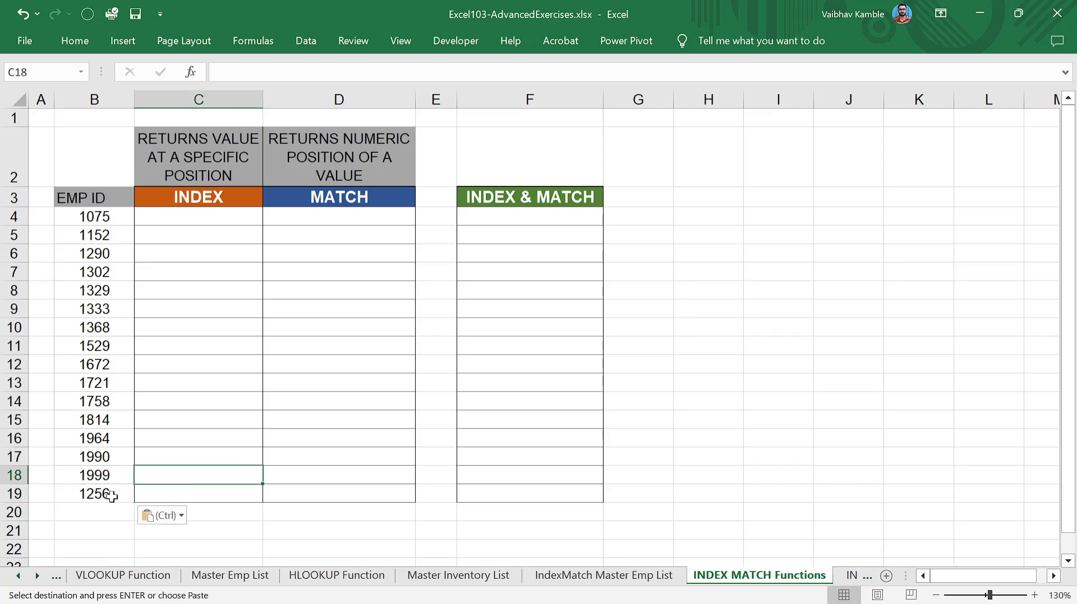
left_click(200, 443)
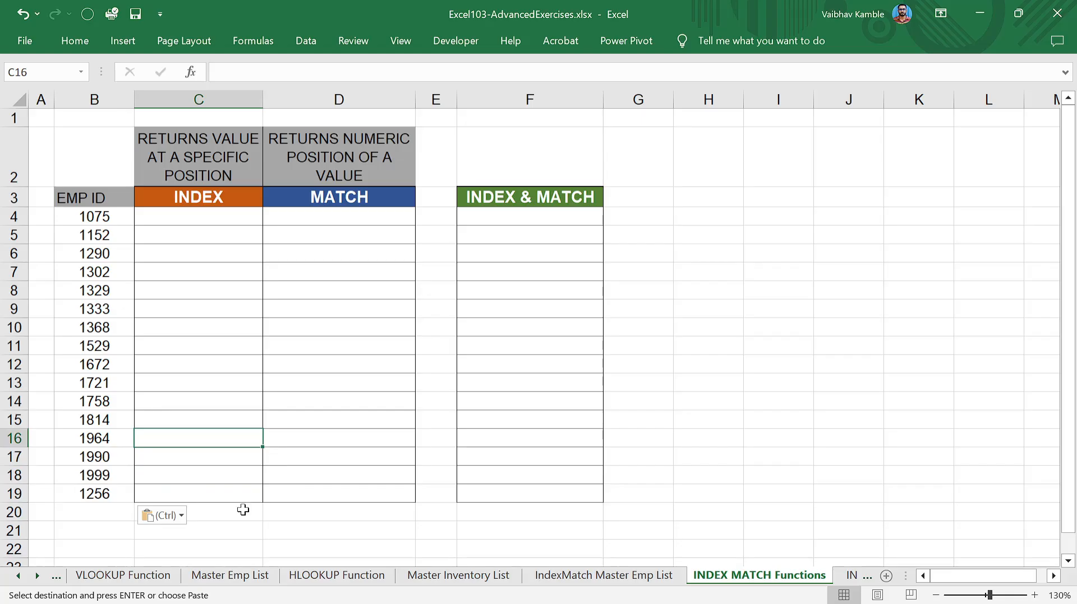
left_click(207, 350)
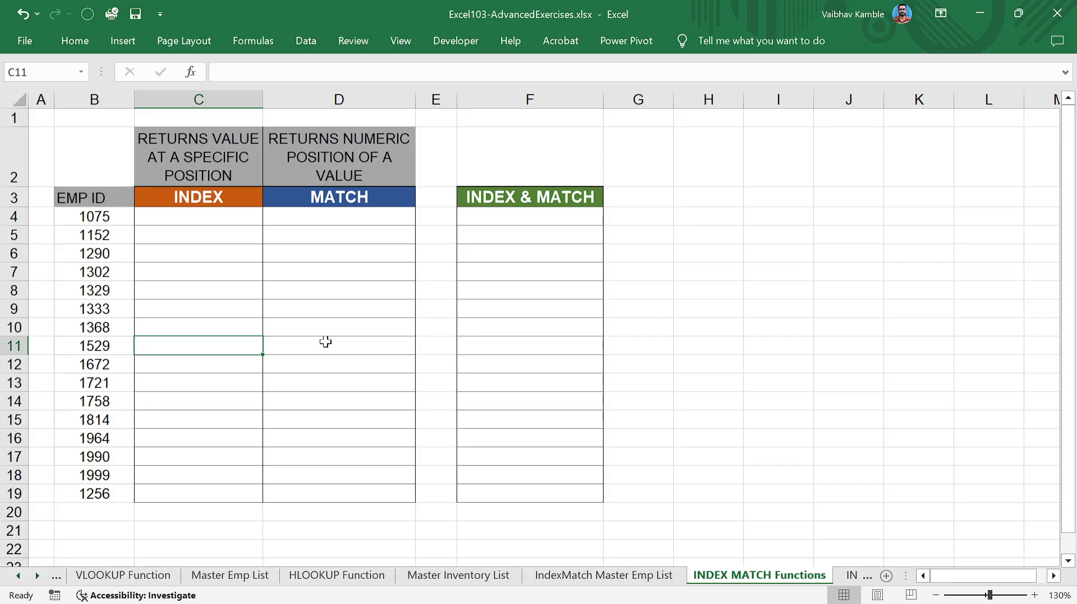
left_click(329, 269)
left_click(471, 280)
left_click(424, 395)
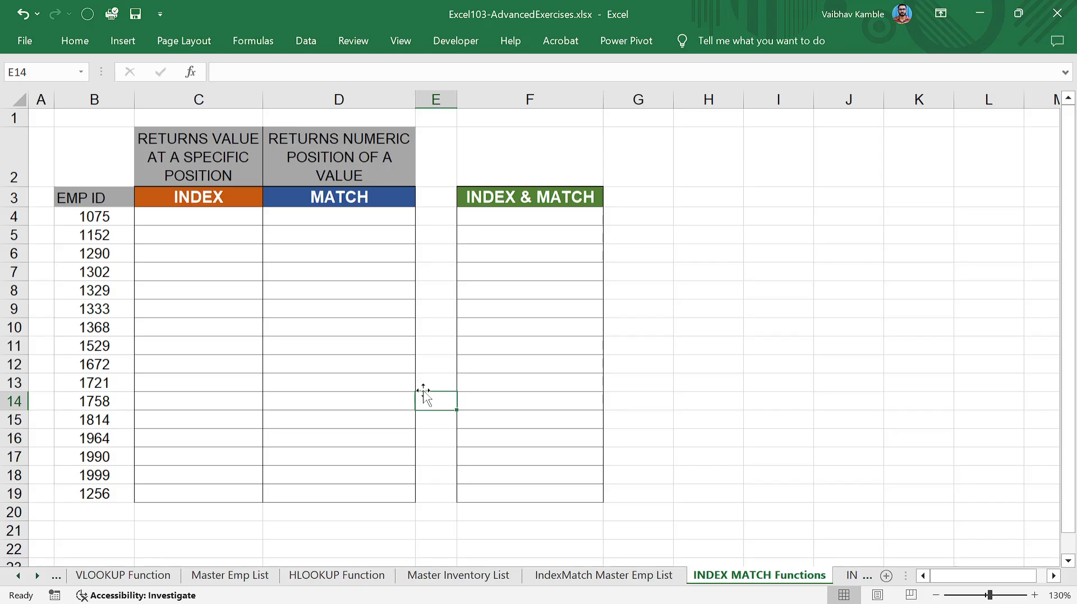
Step: Start an INDEX formula in C4 with its function arguments, using the array,row_num,column_num form
left_click(233, 220)
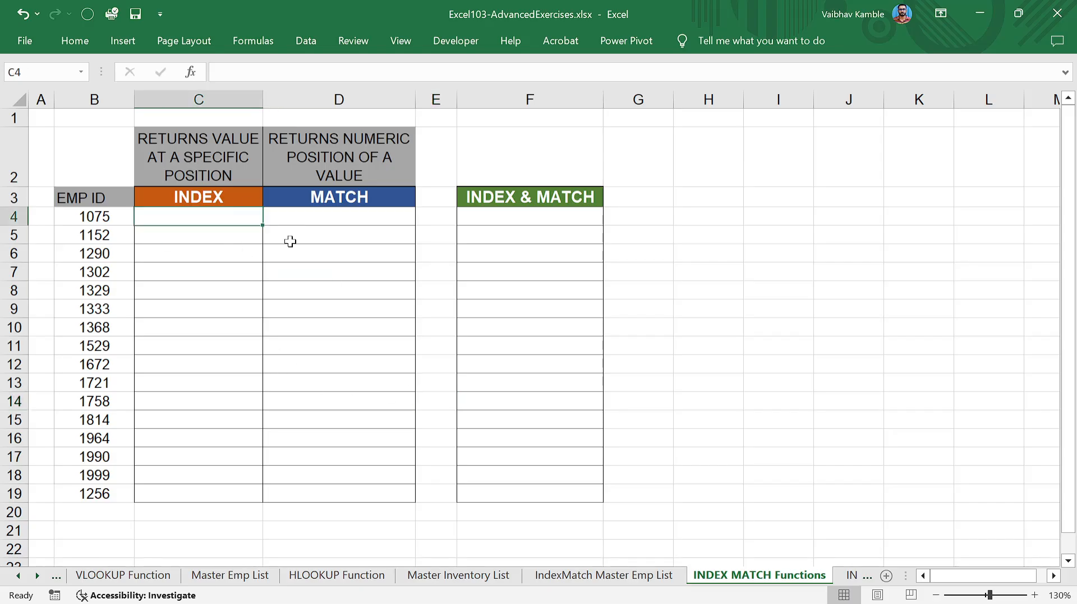
type("=inde")
key("Tab")
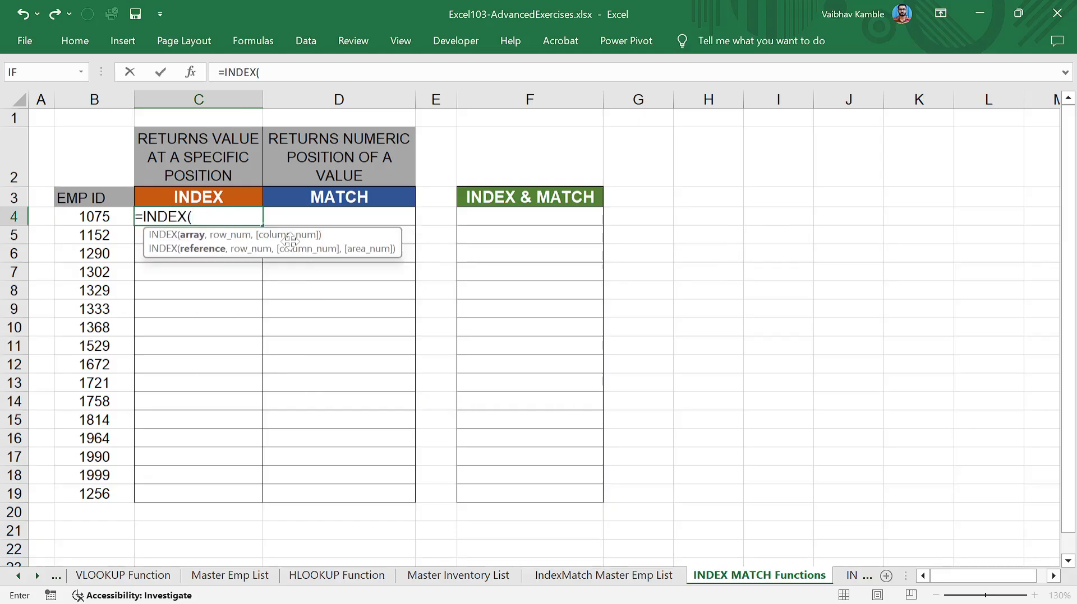
left_click(190, 73)
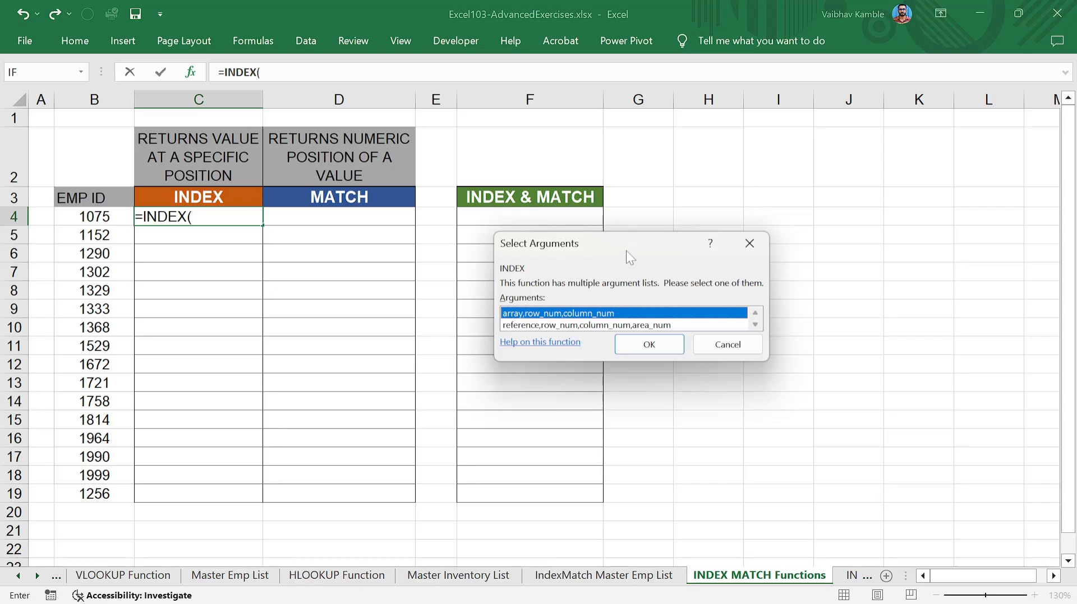
left_click_drag(626, 251, 761, 169)
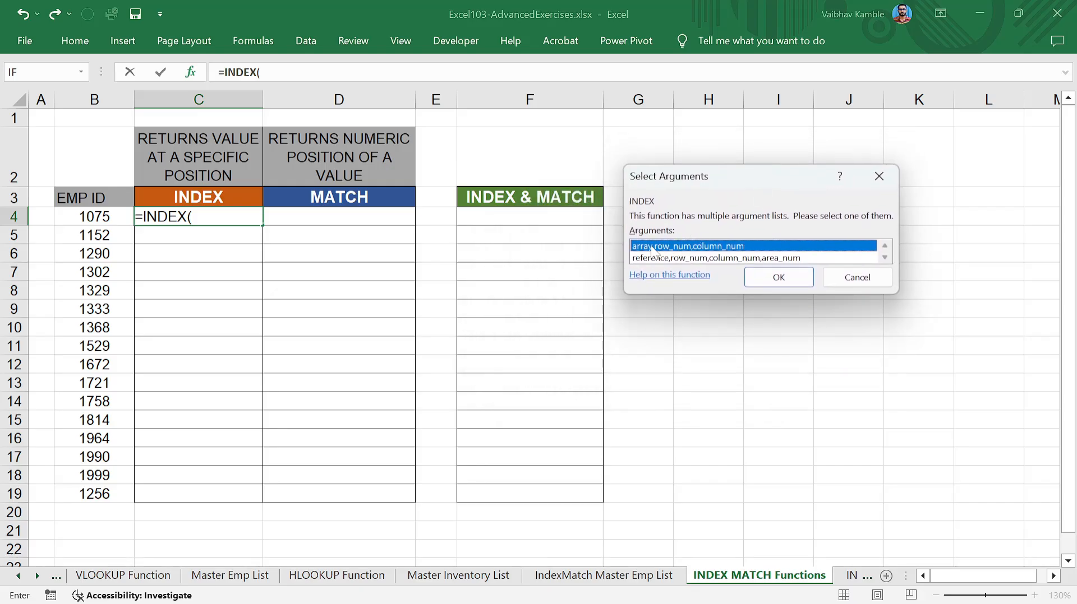
left_click(766, 278)
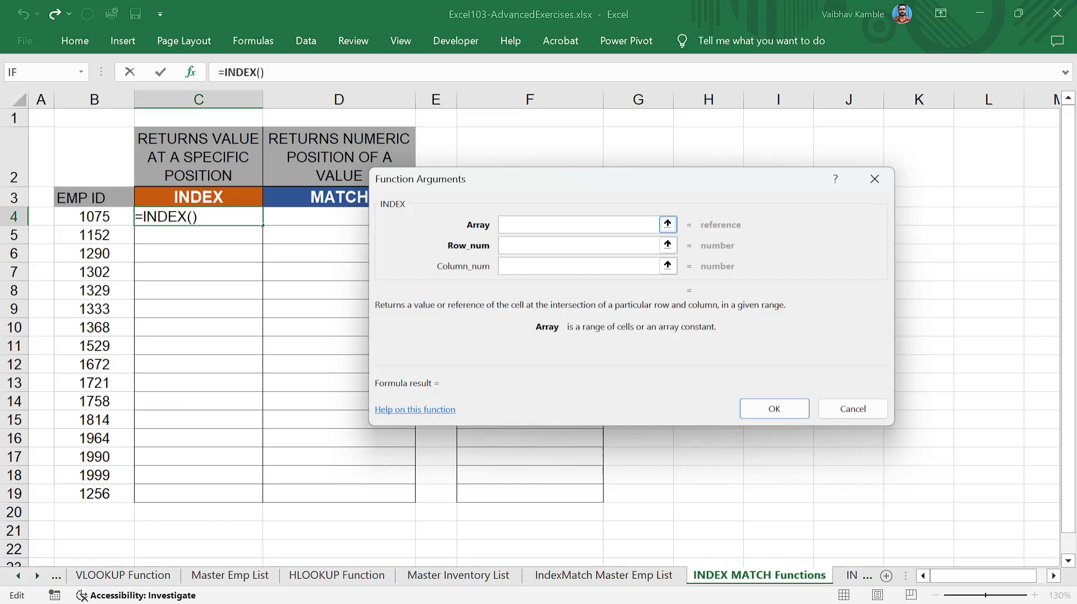
Step: Review the descriptions of the INDEX arguments Array, Row_num and Column_num
left_click_drag(601, 184, 659, 160)
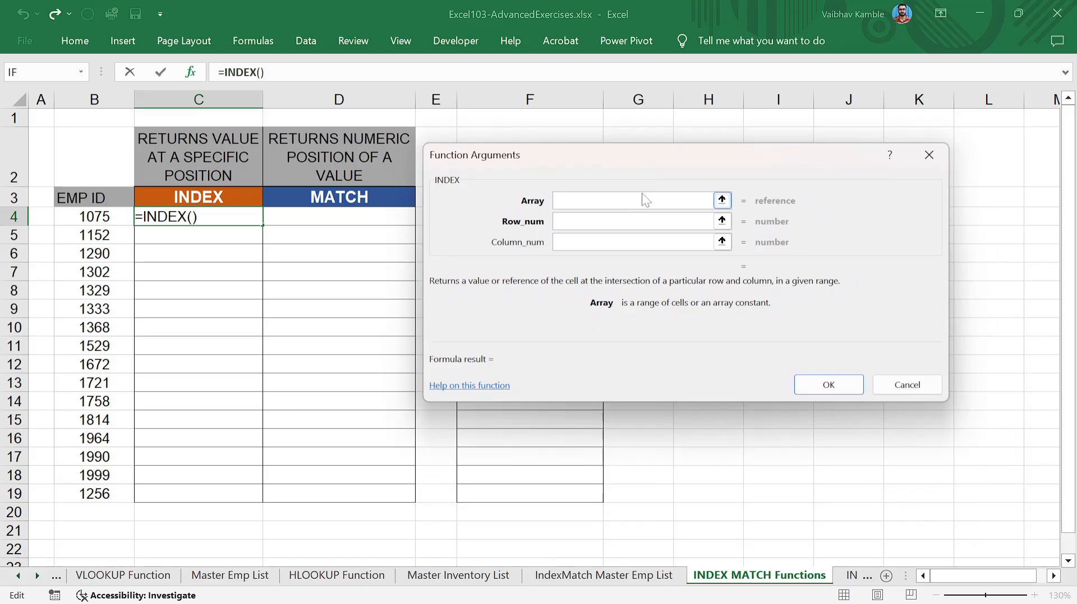
left_click_drag(644, 151, 675, 183)
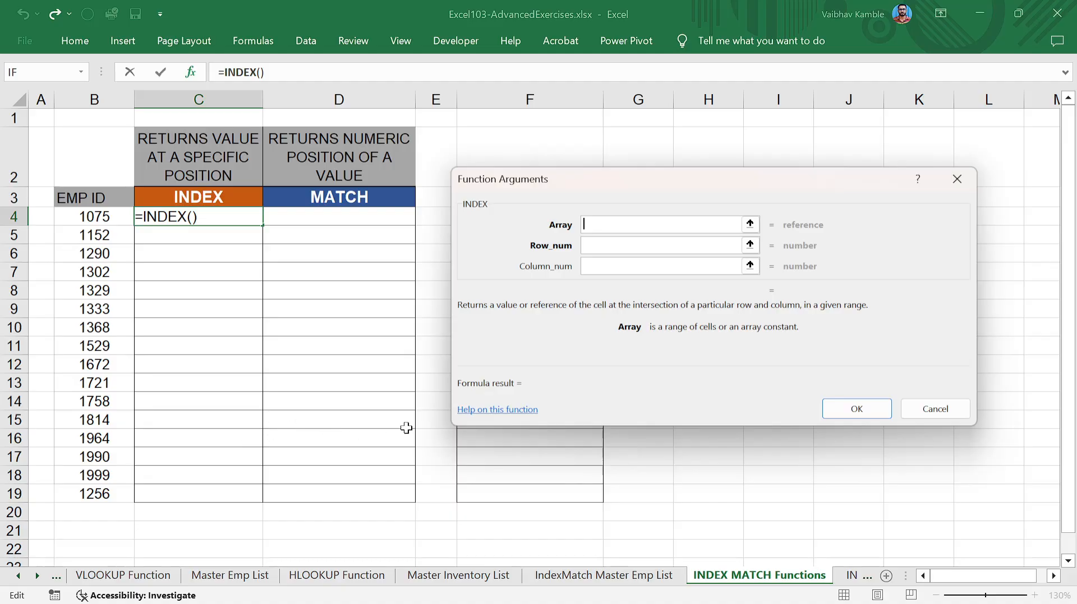
key("Tab")
key("Tab")
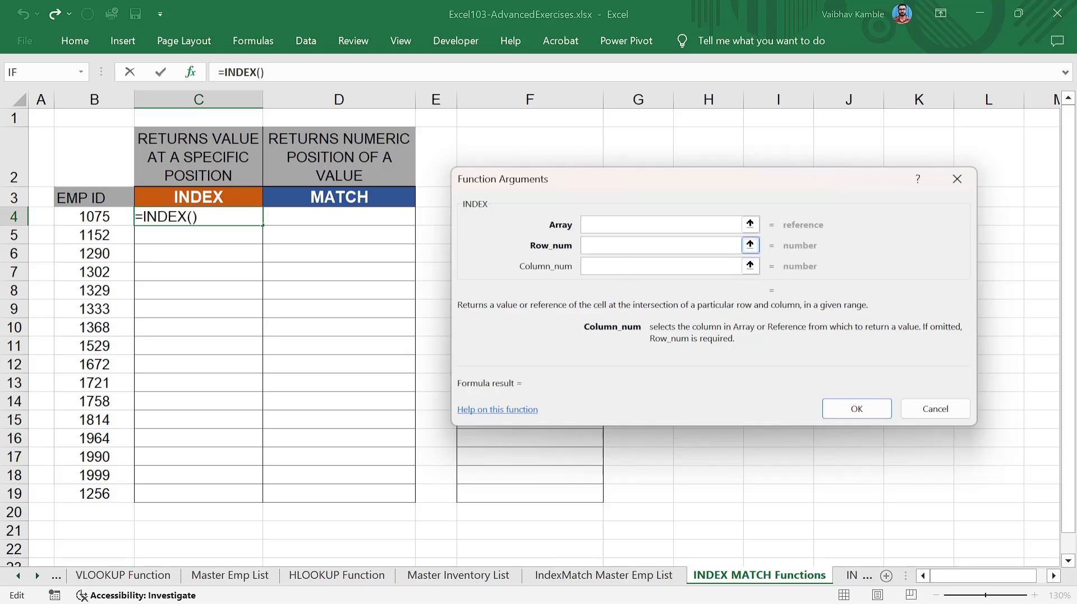
left_click(638, 247)
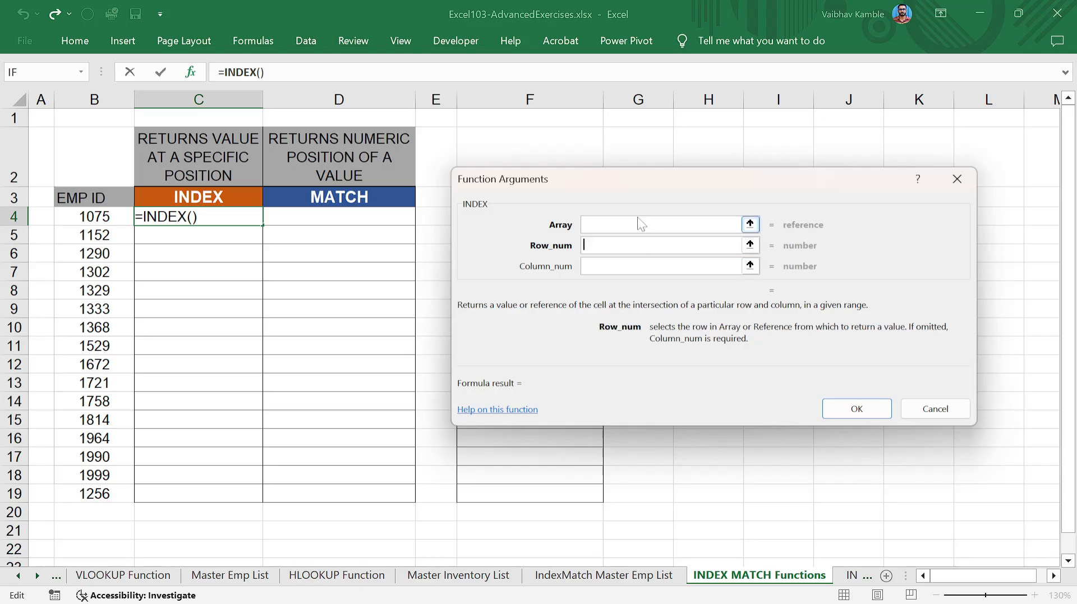
left_click(637, 222)
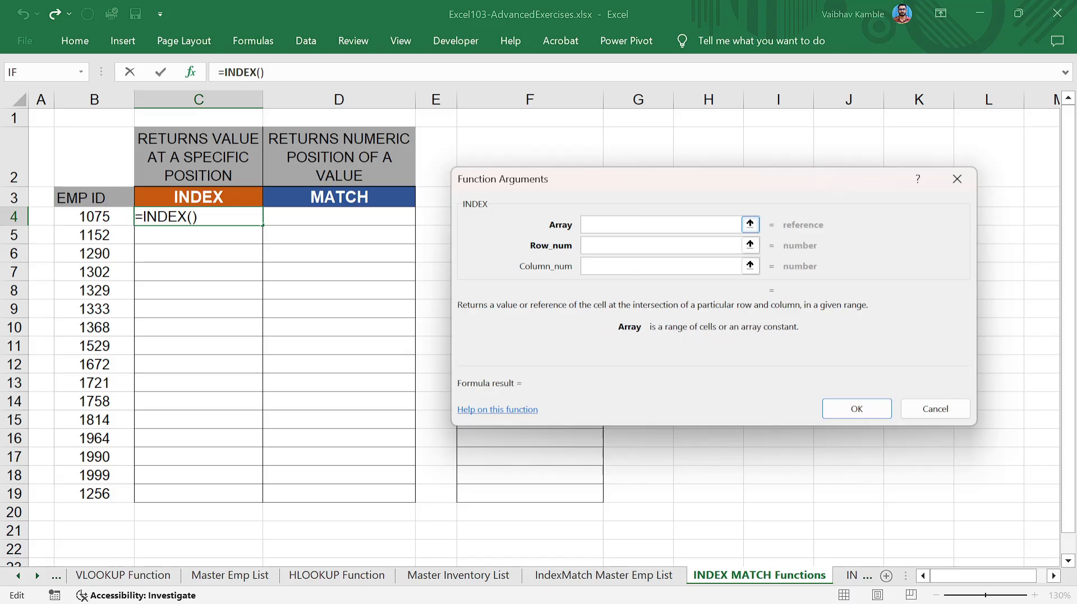
left_click_drag(647, 190, 652, 163)
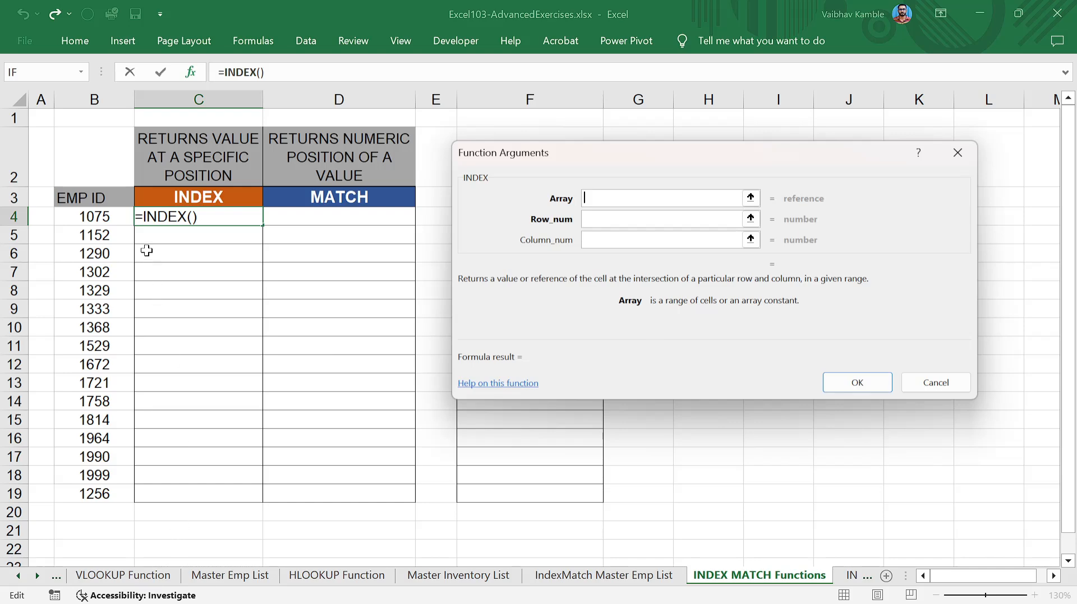
left_click(111, 218)
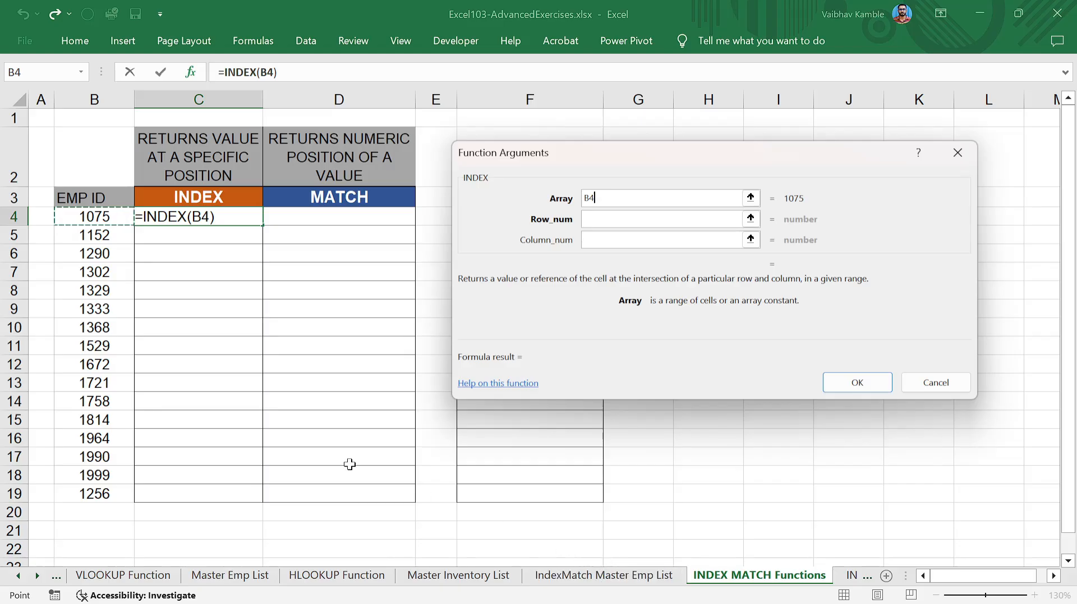
left_click(620, 195)
key("BackSpace")
key("BackSpace")
Step: Set the Array argument of C4's INDEX formula to the Emp IDs in D2:D39 on IndexMatch Master Emp List
left_click(604, 576)
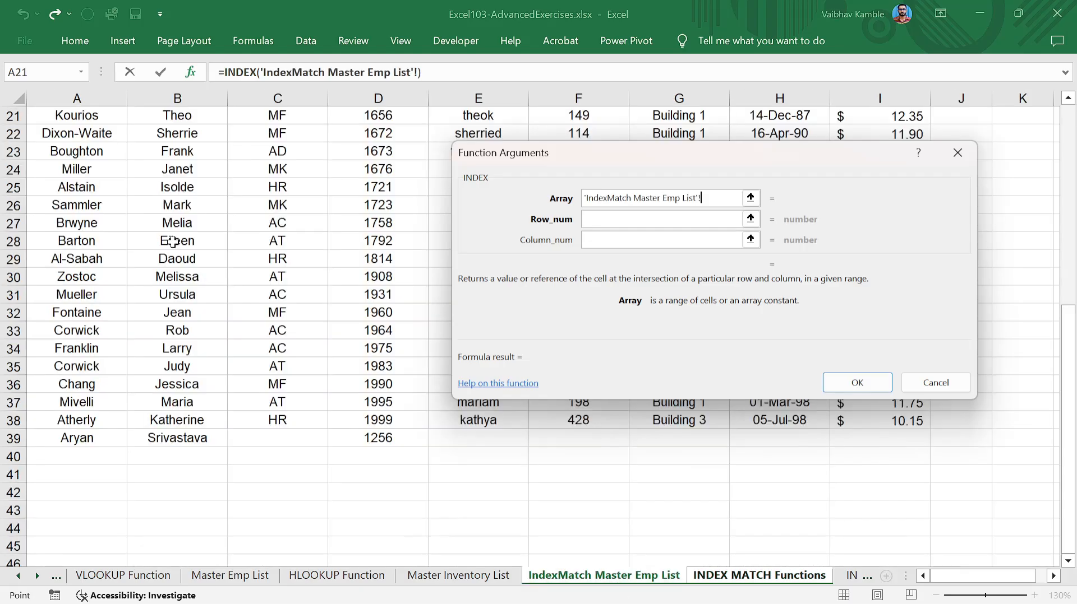
scroll(255, 373, "up", 2)
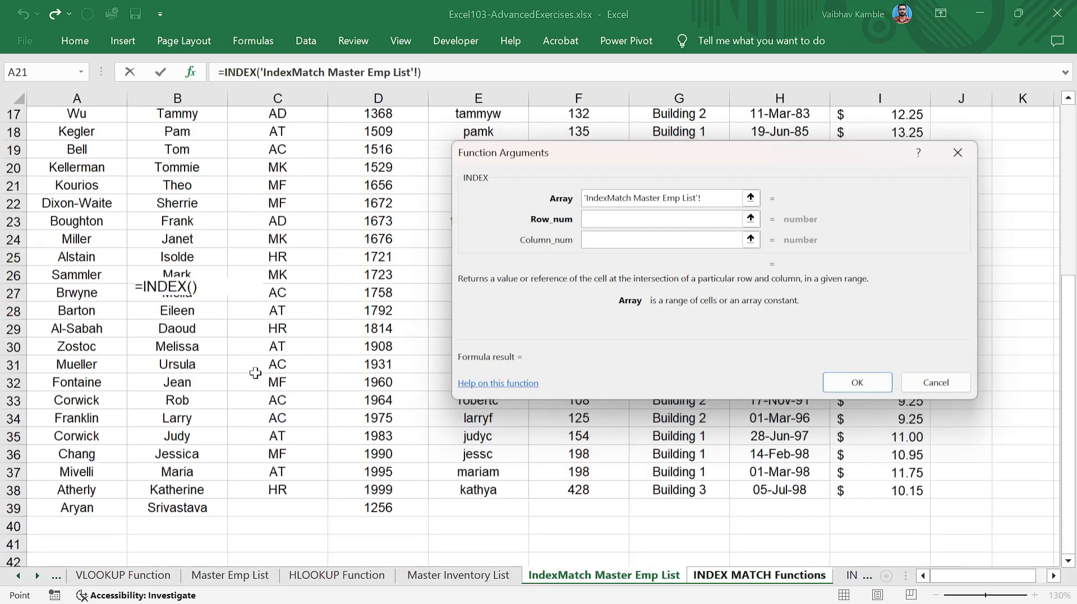
scroll(255, 373, "up", 5)
left_click_drag(673, 157, 659, 204)
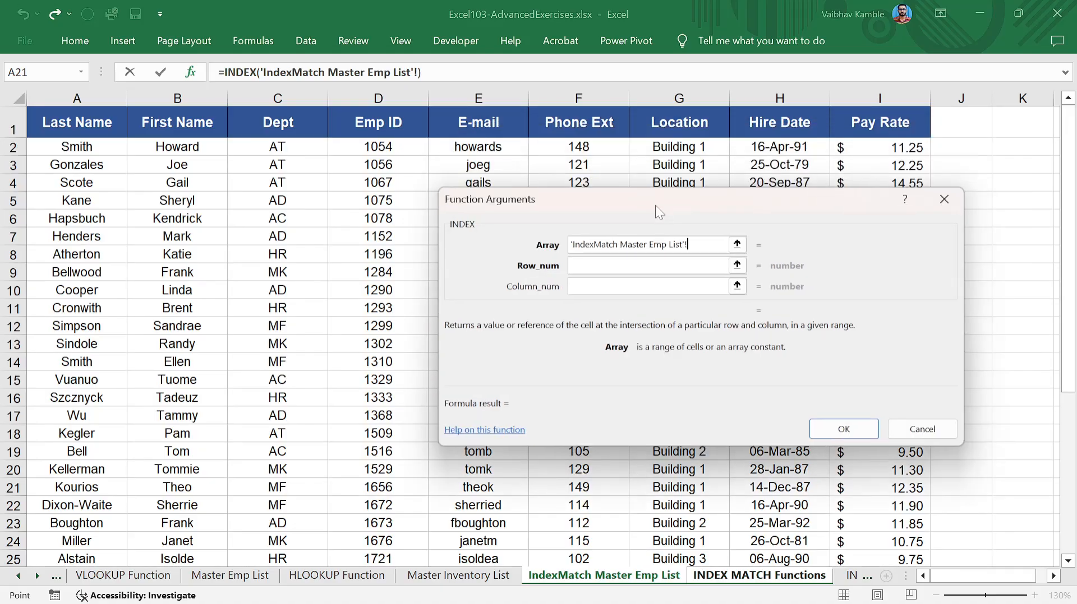
left_click(388, 149)
key("ctrl+shift+Down")
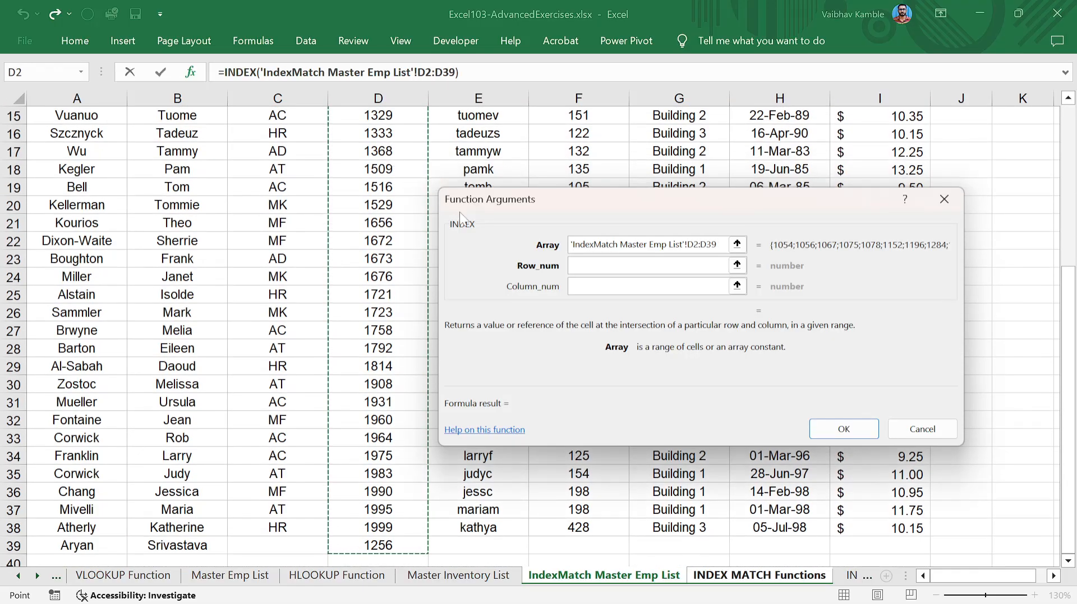
Step: Set Row_num to 5 and Column_num to 3, and enter the INDEX formula in C4
key("Tab")
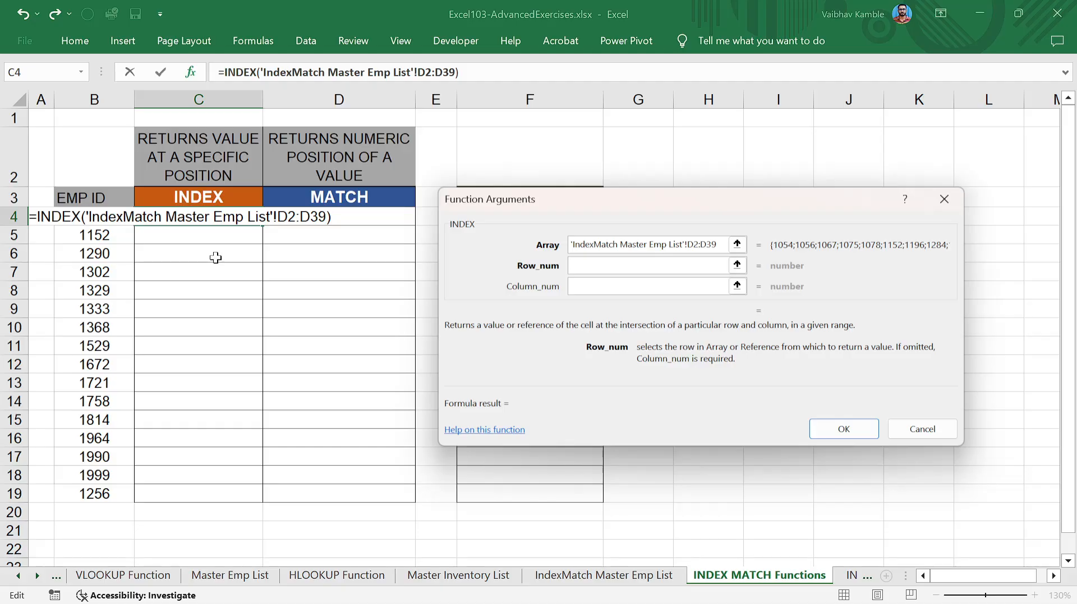
type("5")
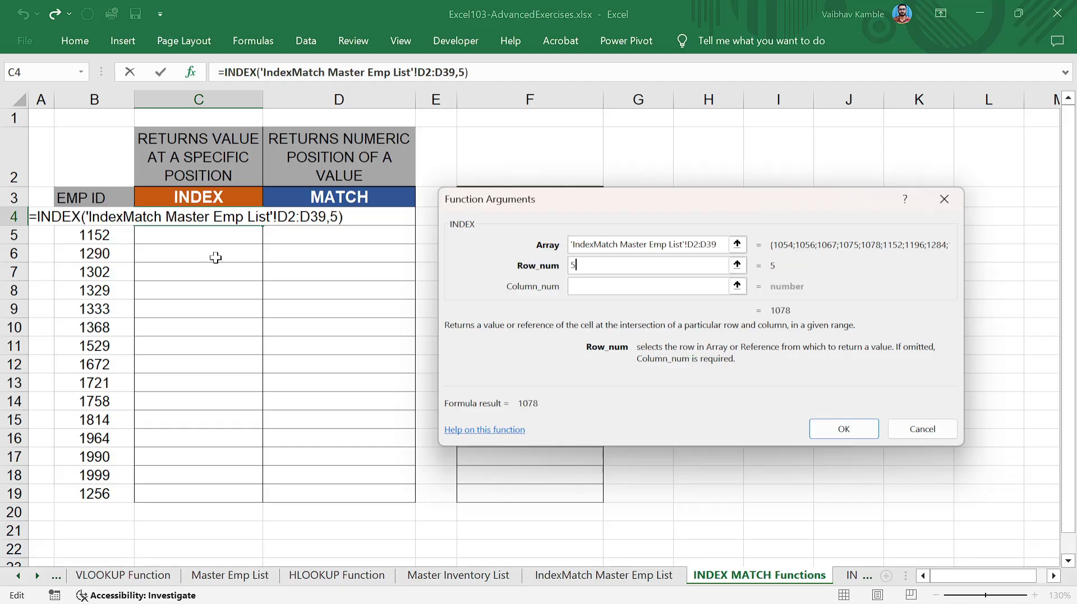
key("Tab")
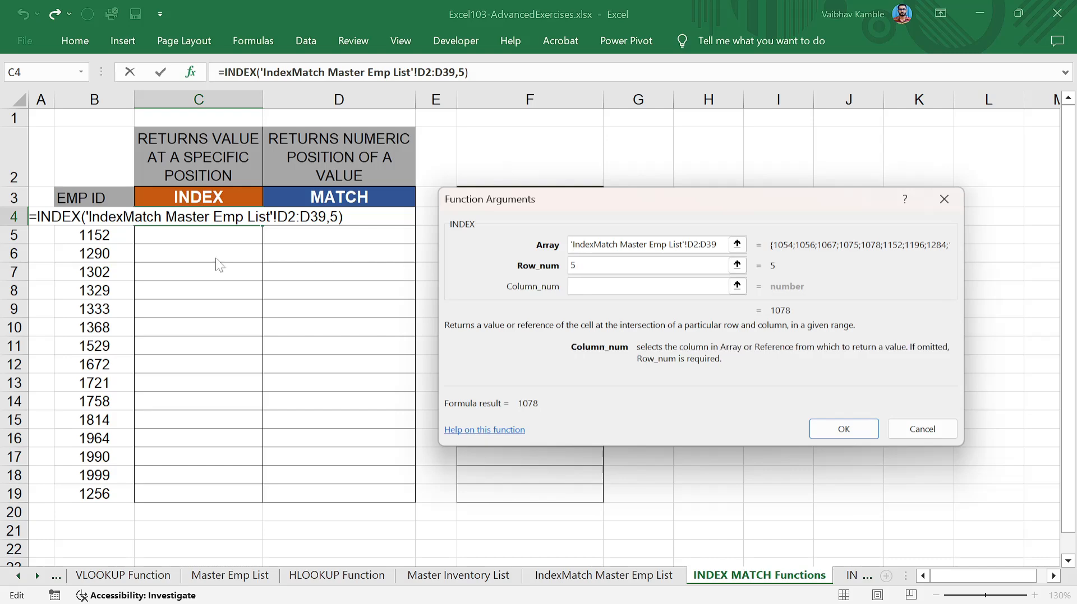
type("3")
key("Return")
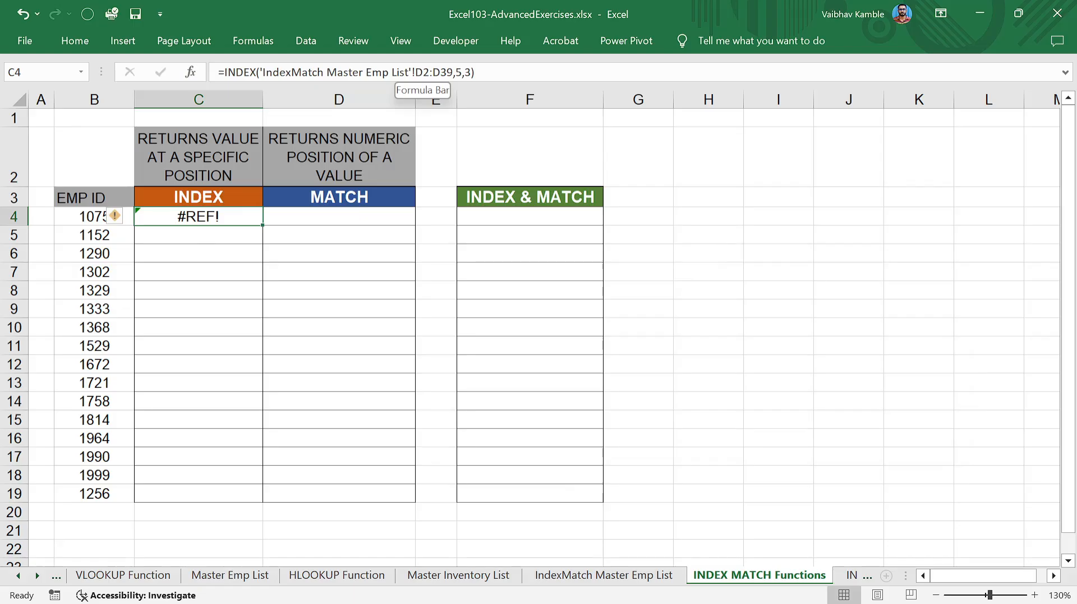
Step: Examine the INDEX formula in C4 and the result it returns
left_click(442, 72)
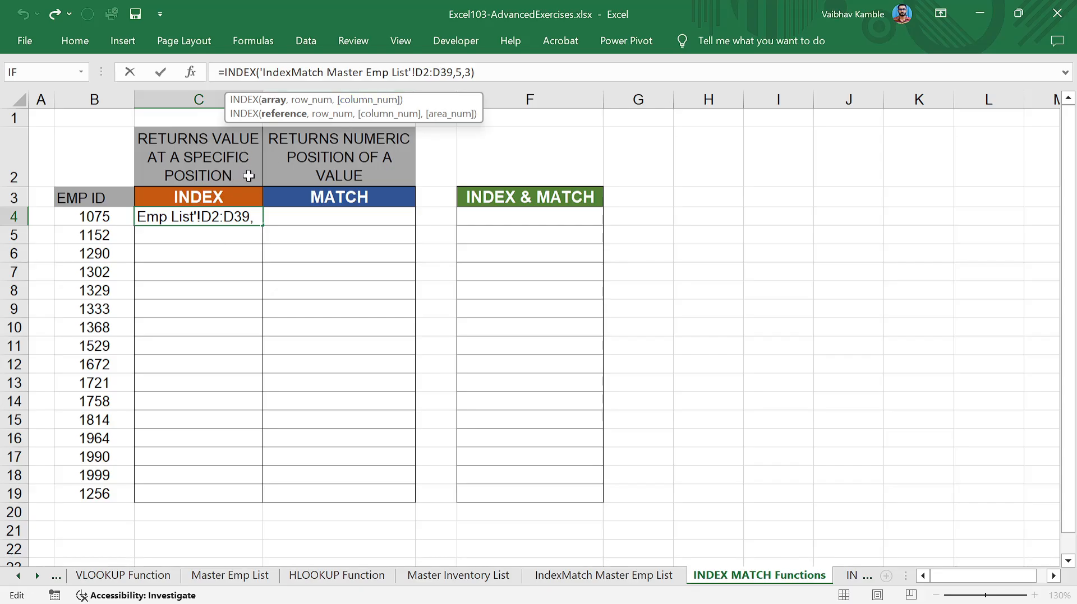
key("Return")
key("Up")
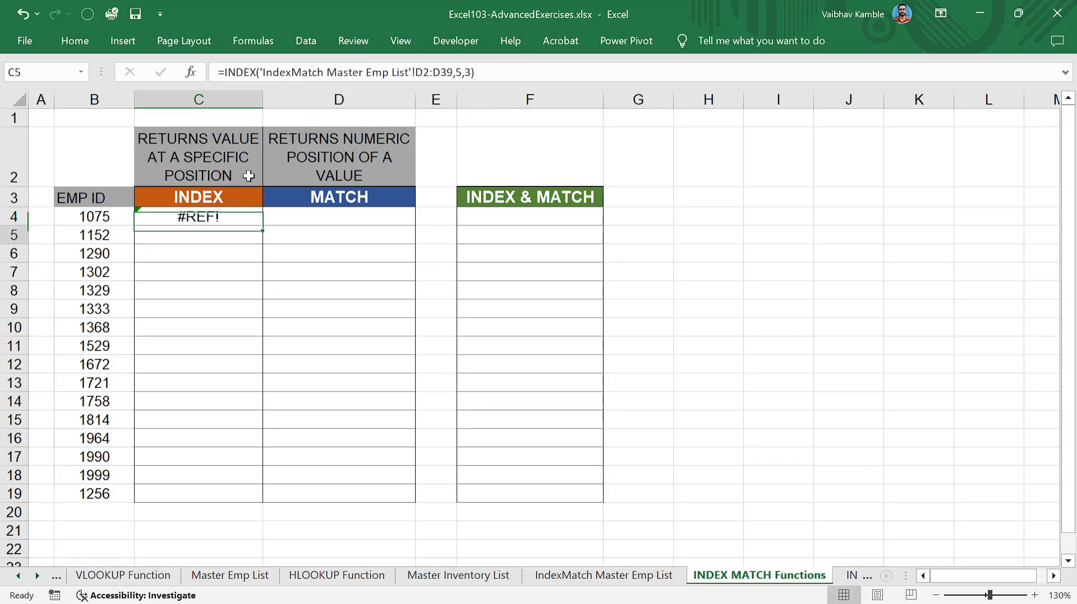
key("Down")
key("Up")
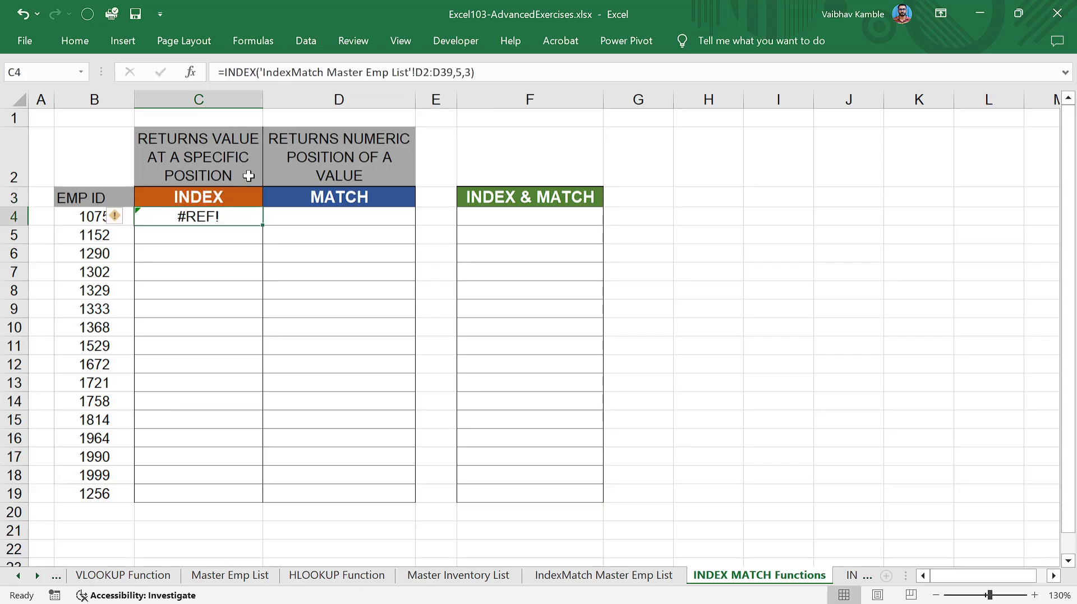
key("Up")
key("Down")
Step: Delete the whole INDEX formula from C4
key("F2")
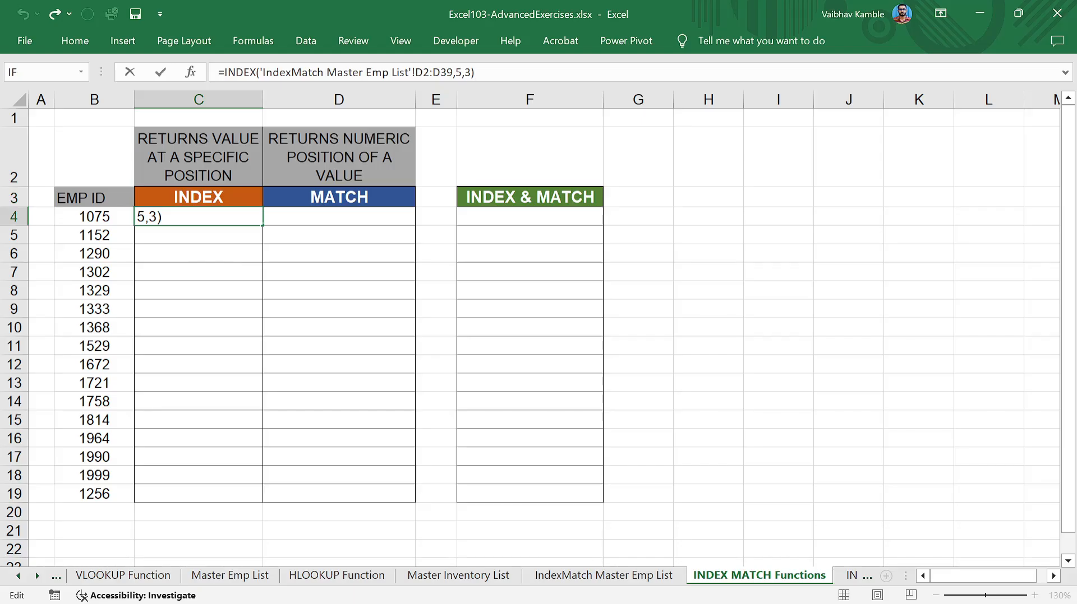
key("shift+Left")
key("shift+Left")
key("shift+Left")
key("shift+Left")
key("shift+Left")
key("shift+Left")
key("shift+Left")
key("shift+Left")
key("shift+Left")
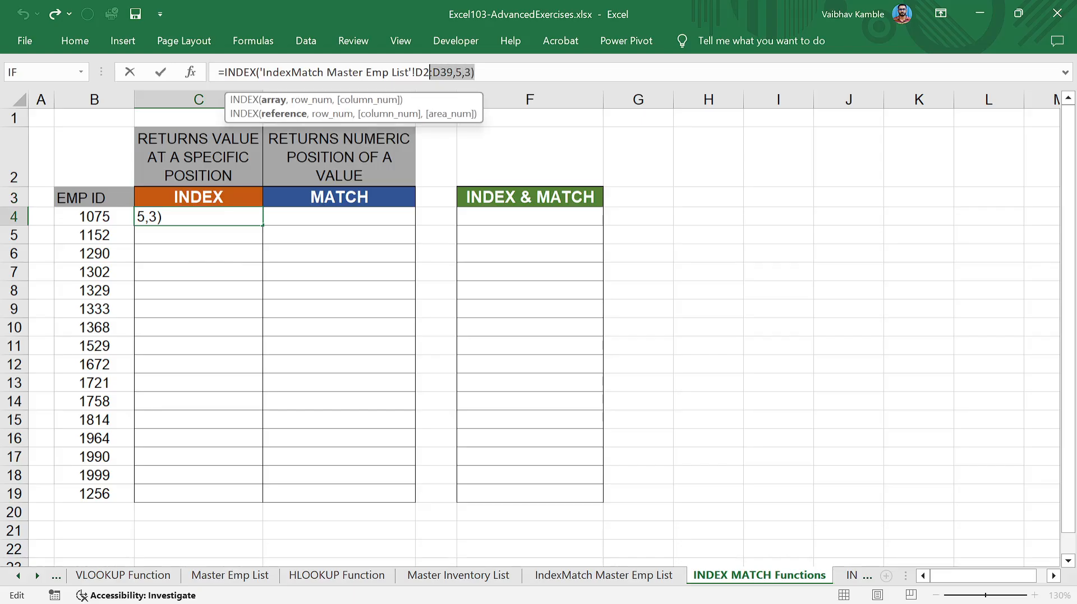
key("BackSpace")
key("BackSpace")
key("BackSpace")
key("BackSpace")
key("BackSpace")
key("BackSpace")
key("BackSpace")
key("BackSpace")
key("BackSpace")
key("BackSpace")
key("BackSpace")
key("BackSpace")
key("BackSpace")
key("BackSpace")
key("BackSpace")
key("BackSpace")
key("BackSpace")
key("BackSpace")
key("BackSpace")
key("BackSpace")
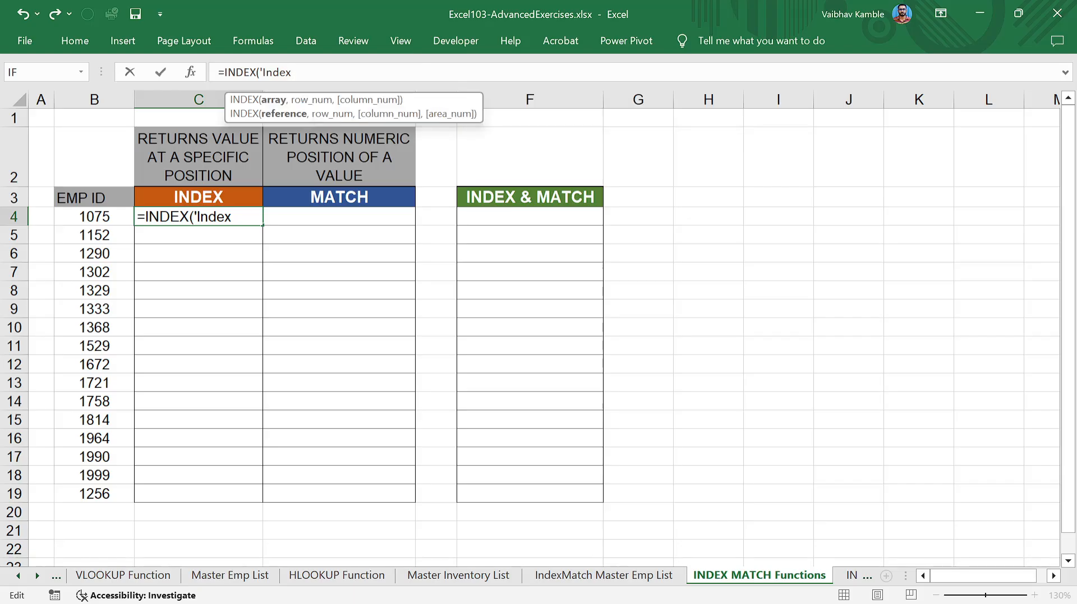
left_click_drag(292, 71, 192, 76)
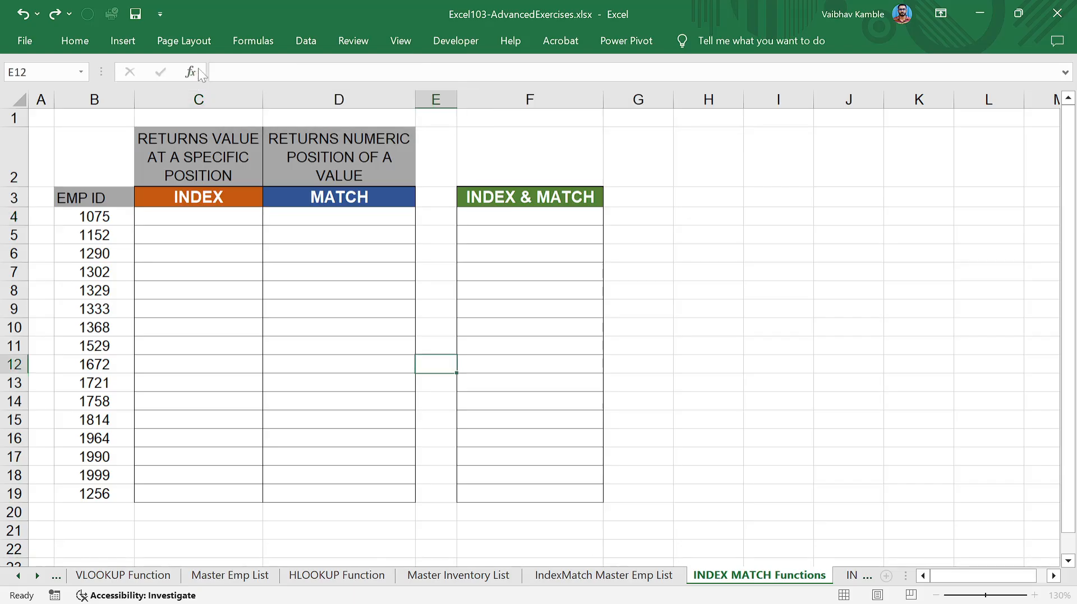
Step: Start an INDEX formula in C5 with its function arguments, using the array,row_num,column_num form
left_click(238, 219)
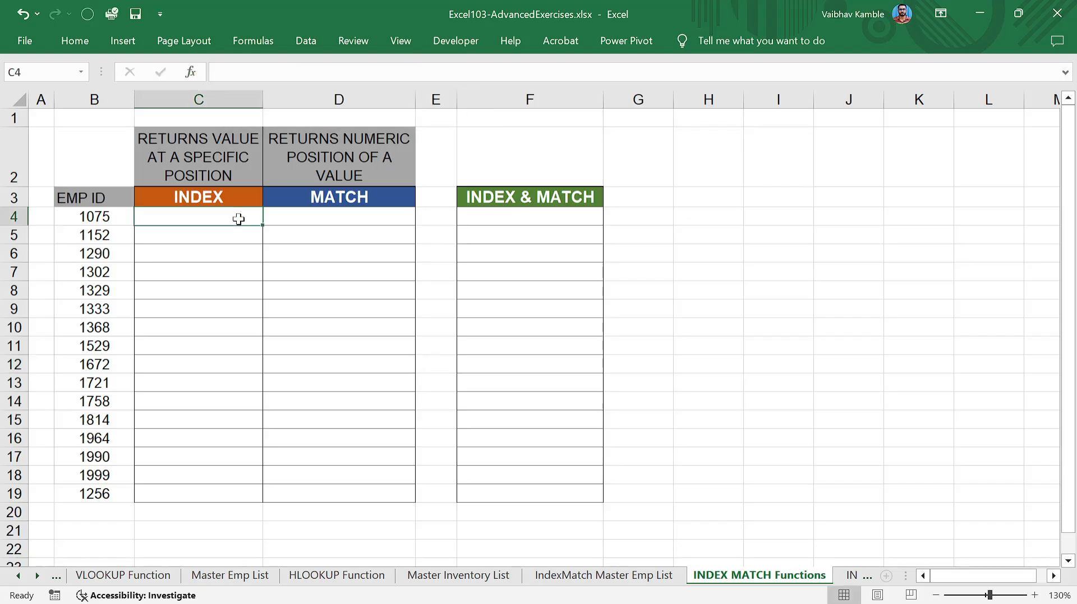
key("Down")
type("=index")
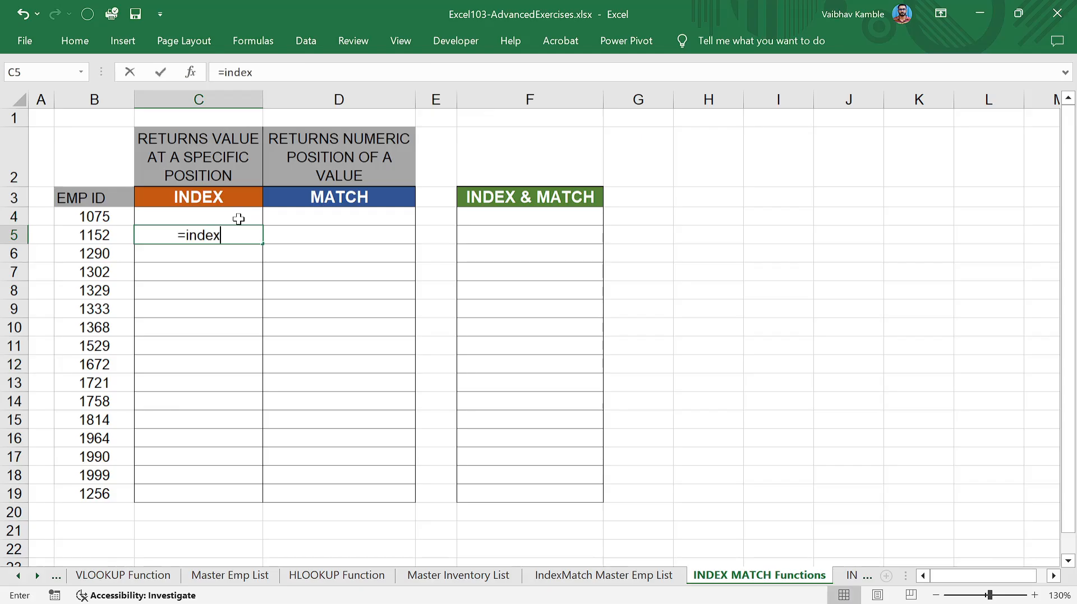
key("Tab")
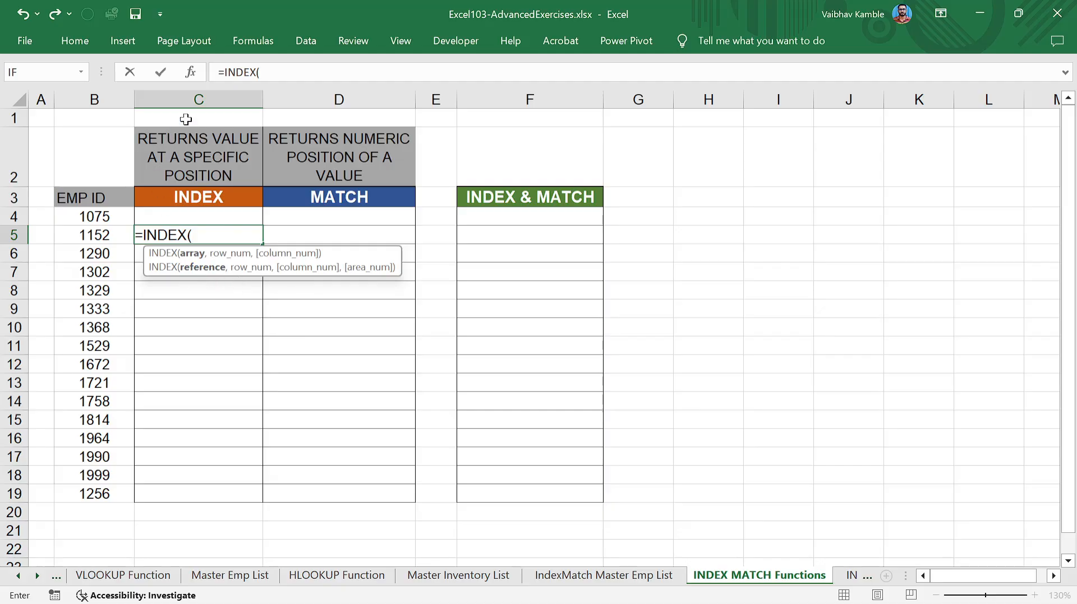
left_click(191, 73)
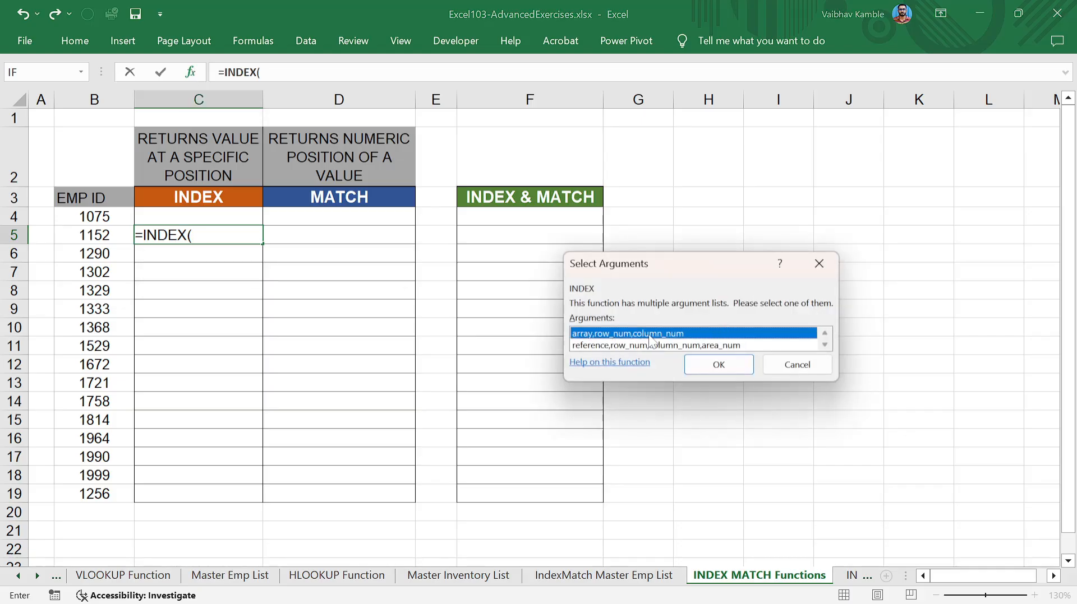
left_click(718, 365)
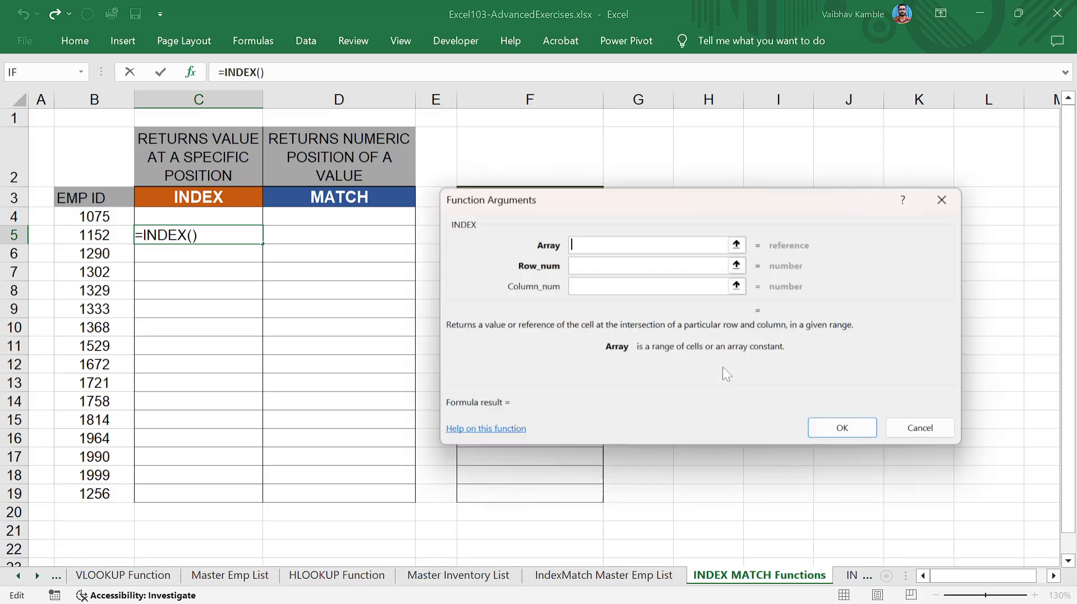
left_click_drag(630, 223, 675, 160)
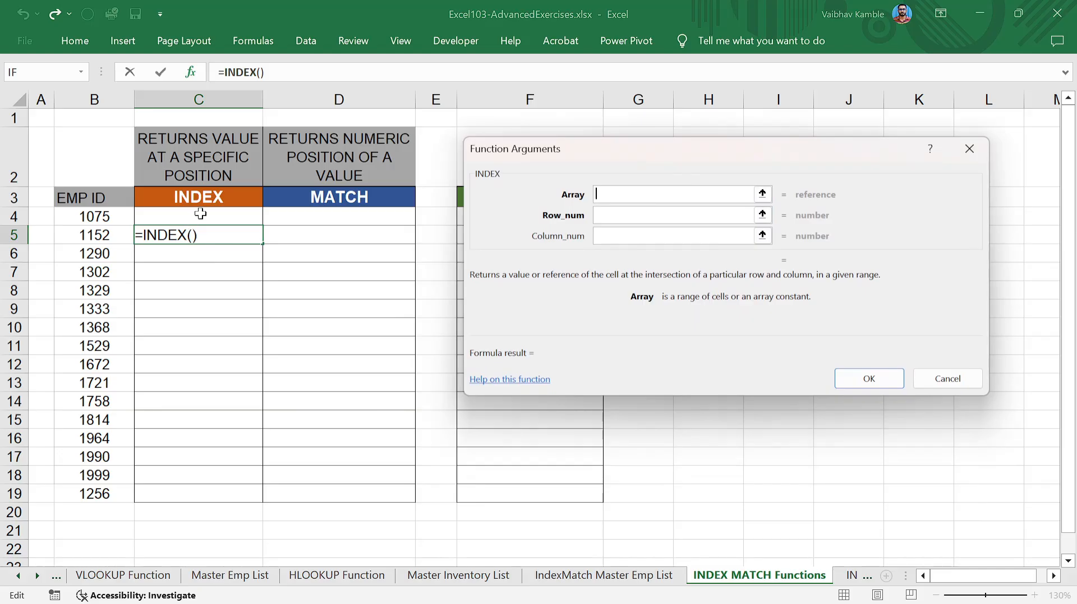
Step: Set the INDEX Array to the Emp ID range on the IndexMatch Master Emp List sheet, absolute reference $D$2:$D$39
left_click(588, 578)
scroll(266, 233, "up", 5)
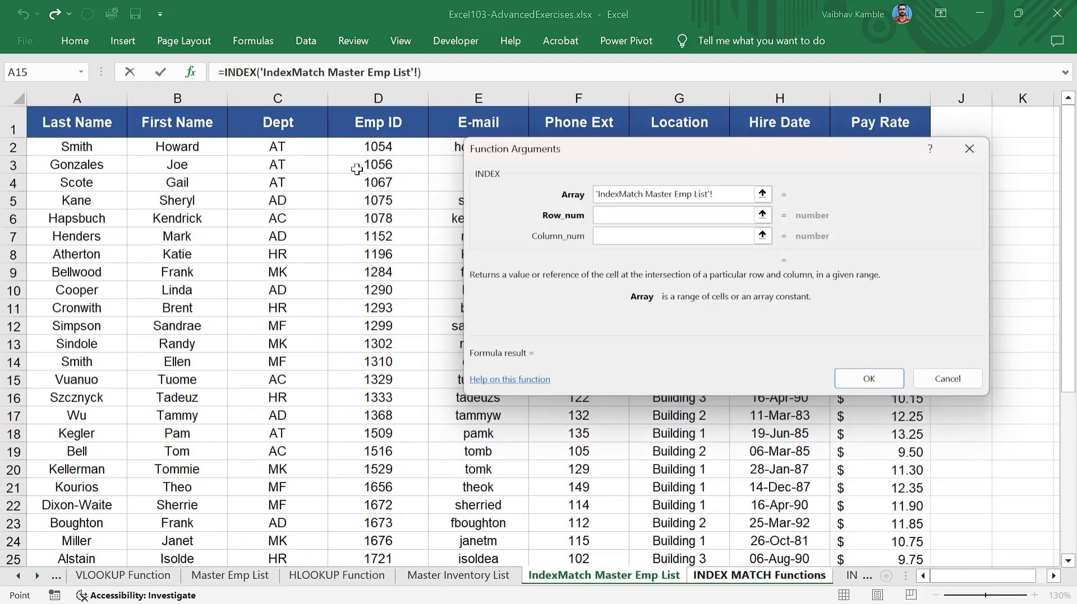
left_click(392, 147)
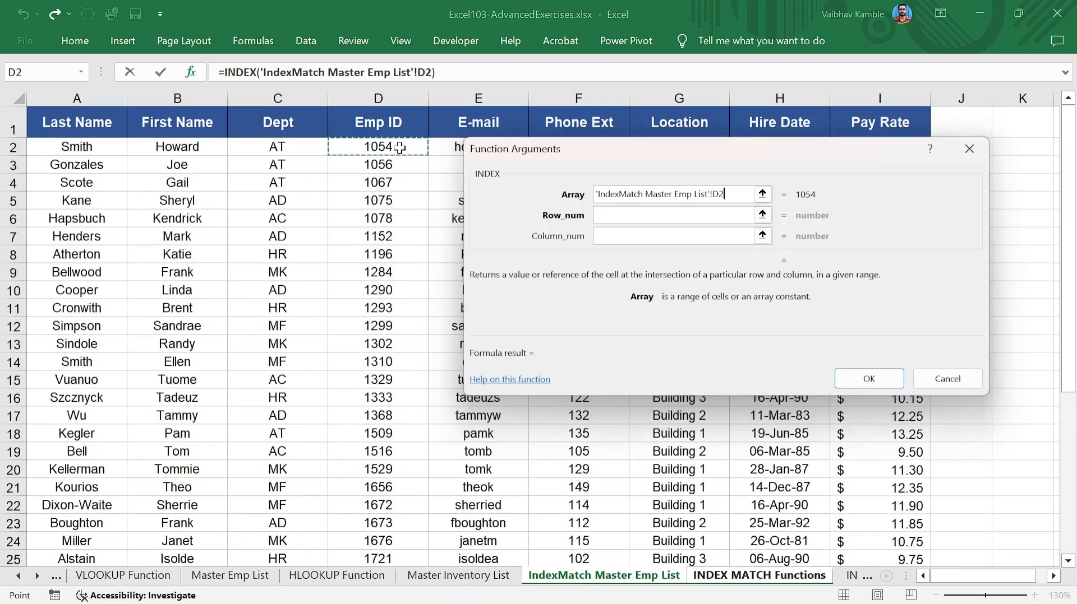
key("ctrl+shift+Down")
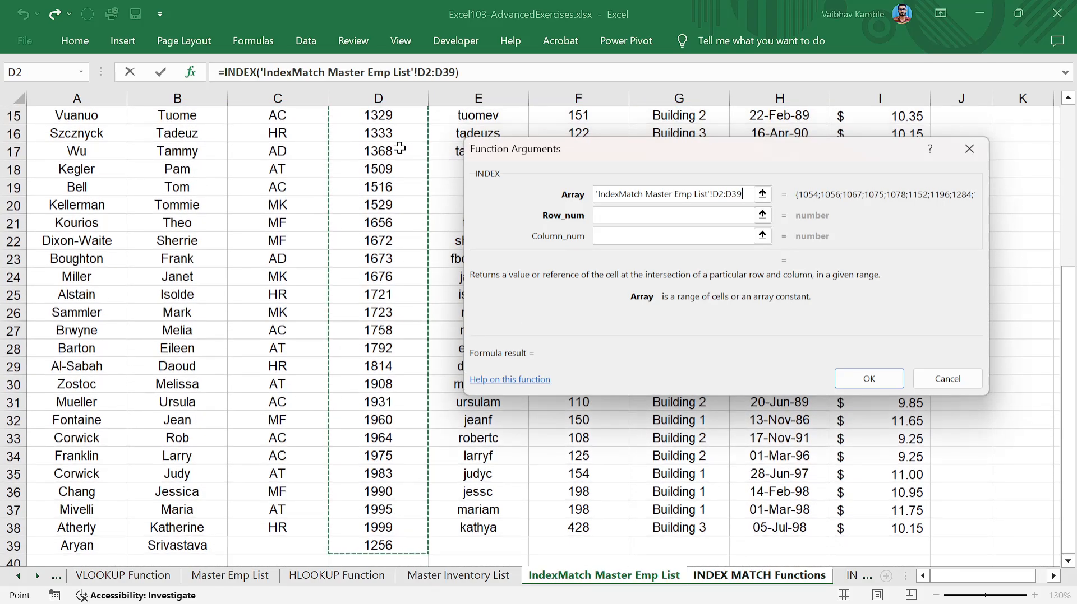
key("F4")
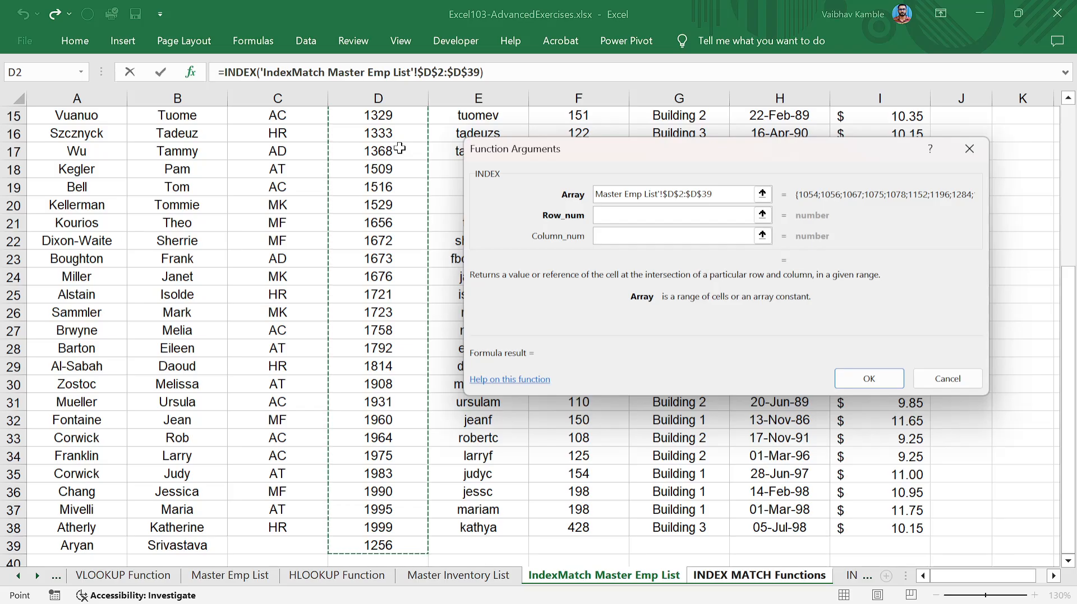
key("Tab")
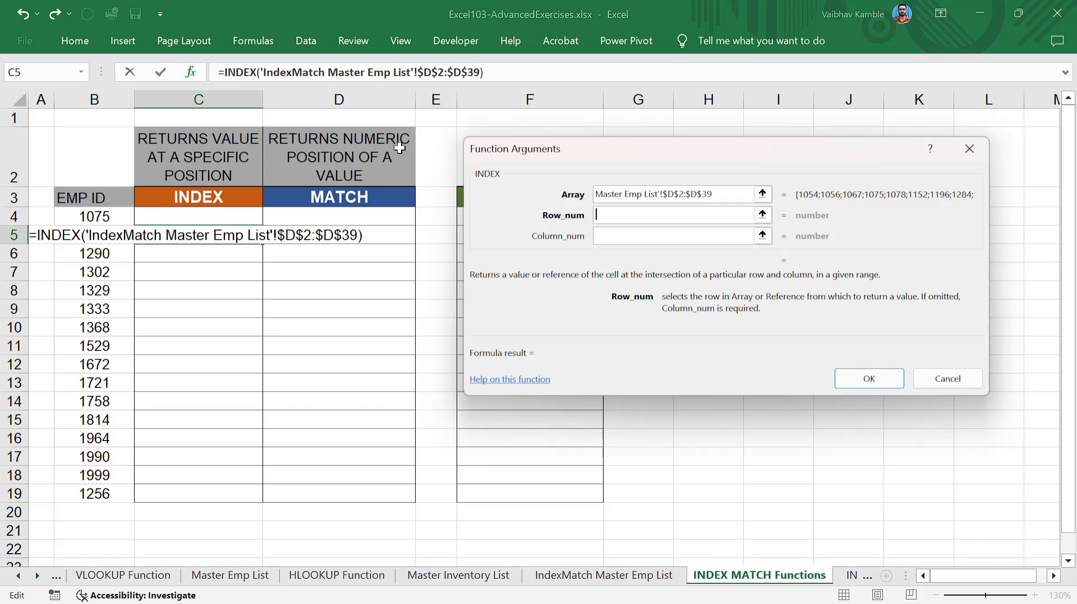
Step: Set Row_num to 3 and Column_num to 3, and enter the INDEX formula in C5
type("3")
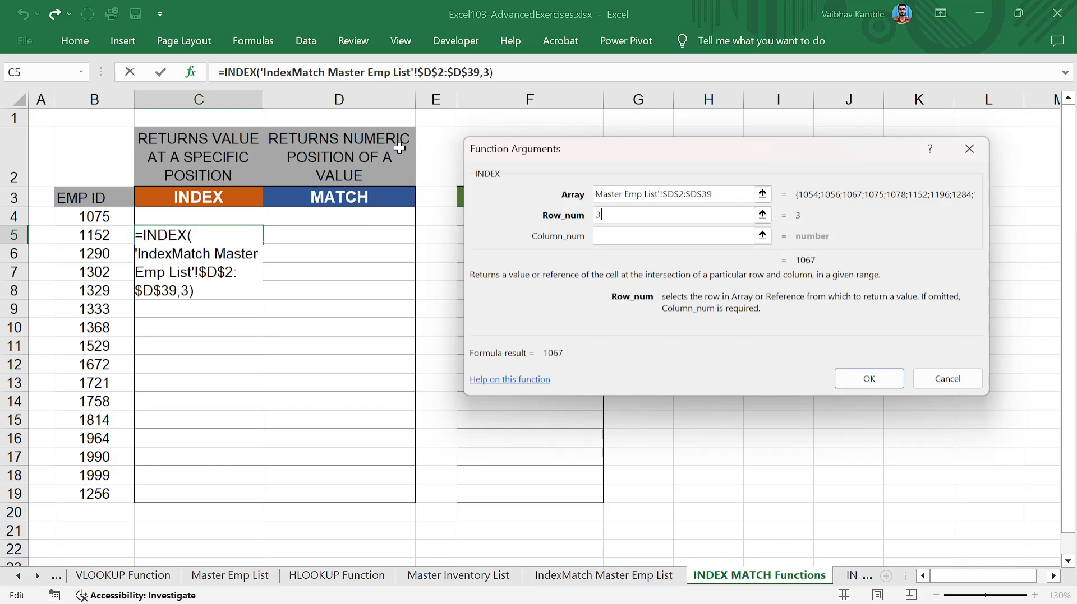
key("Tab")
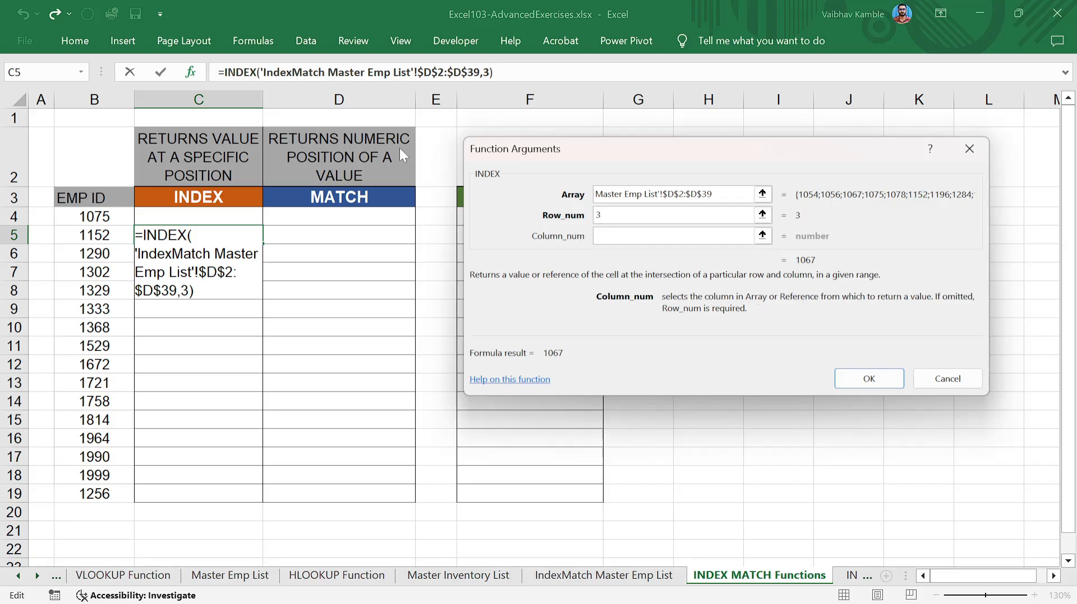
type("3")
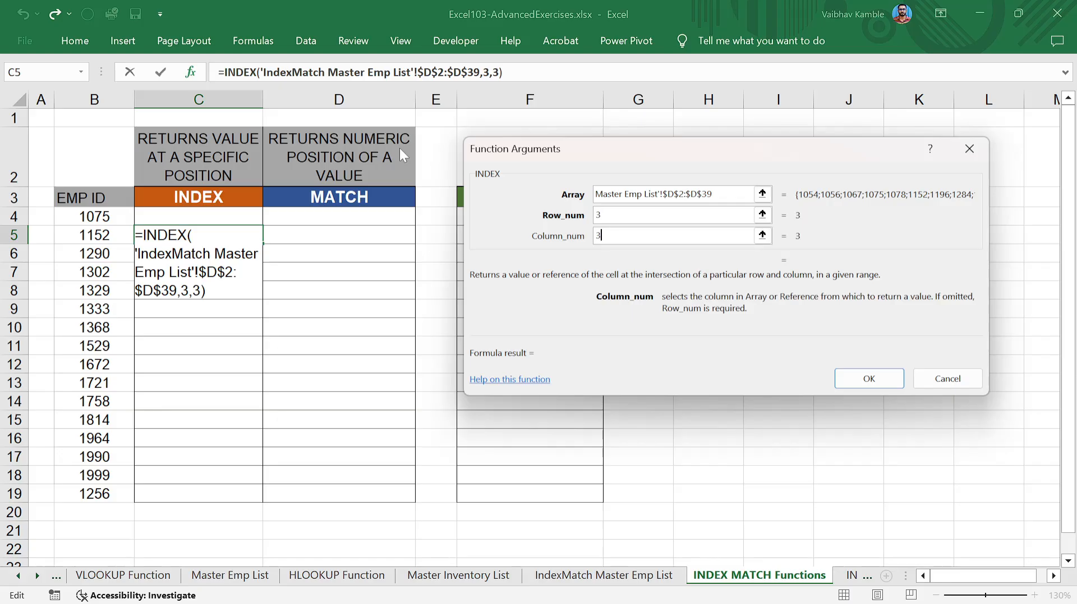
key("shift+Tab")
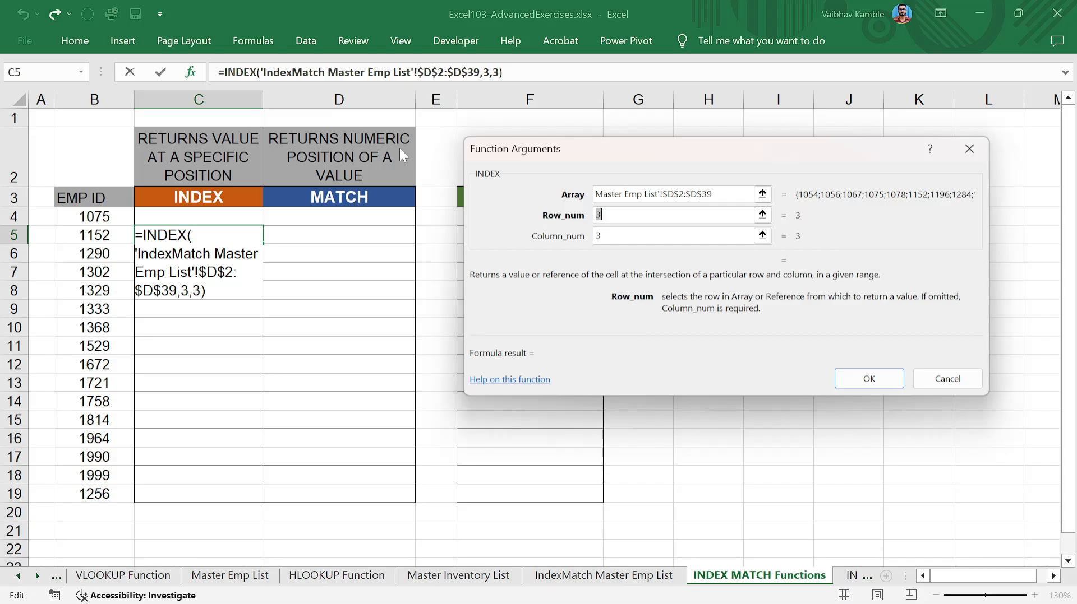
key("Tab")
key("shift+Tab")
key("Tab")
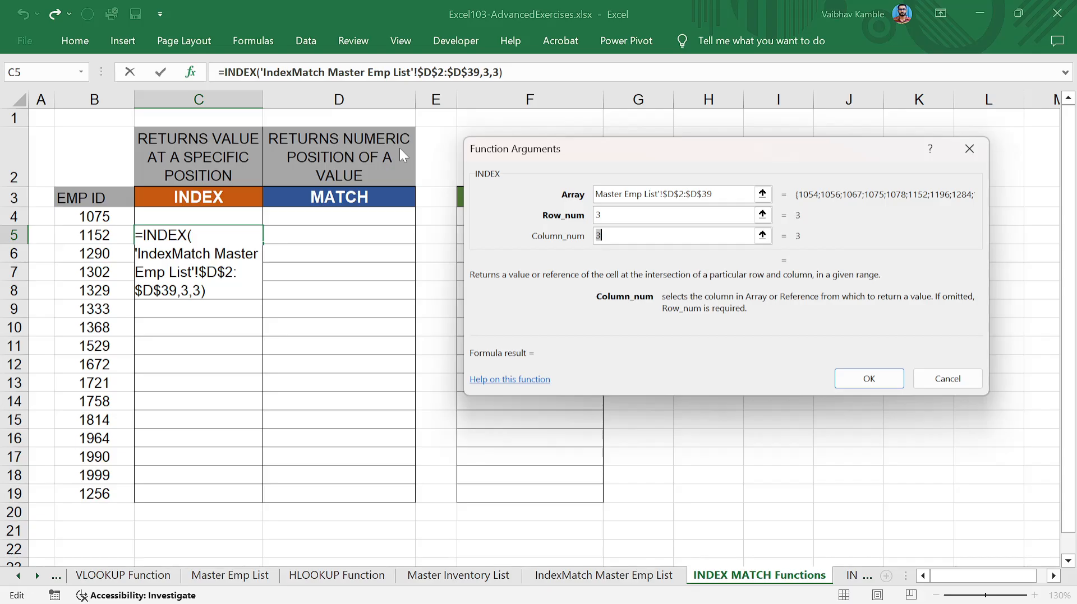
left_click(711, 216)
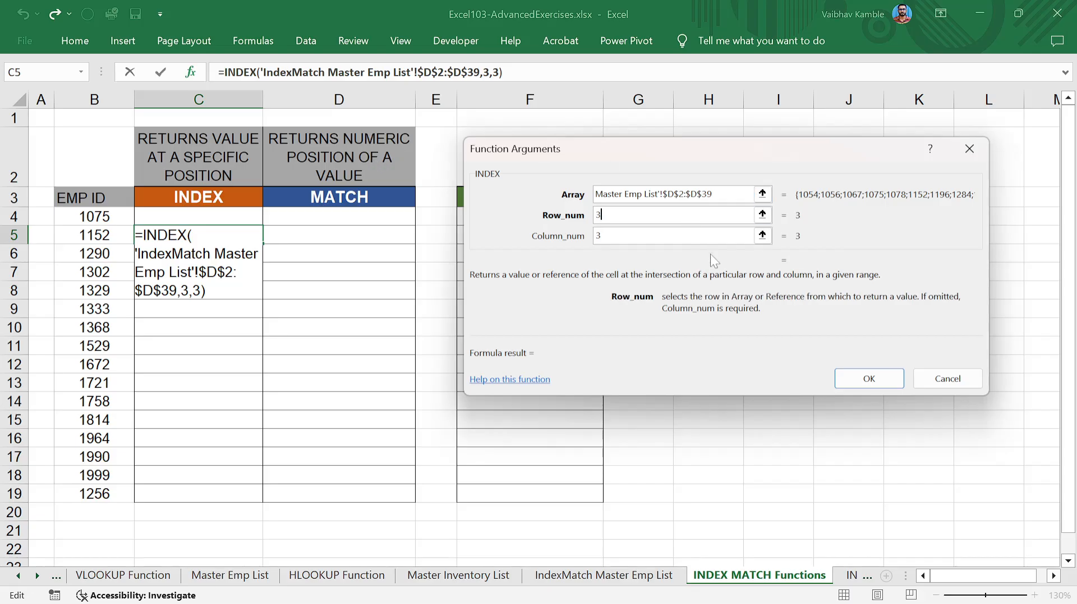
left_click(878, 376)
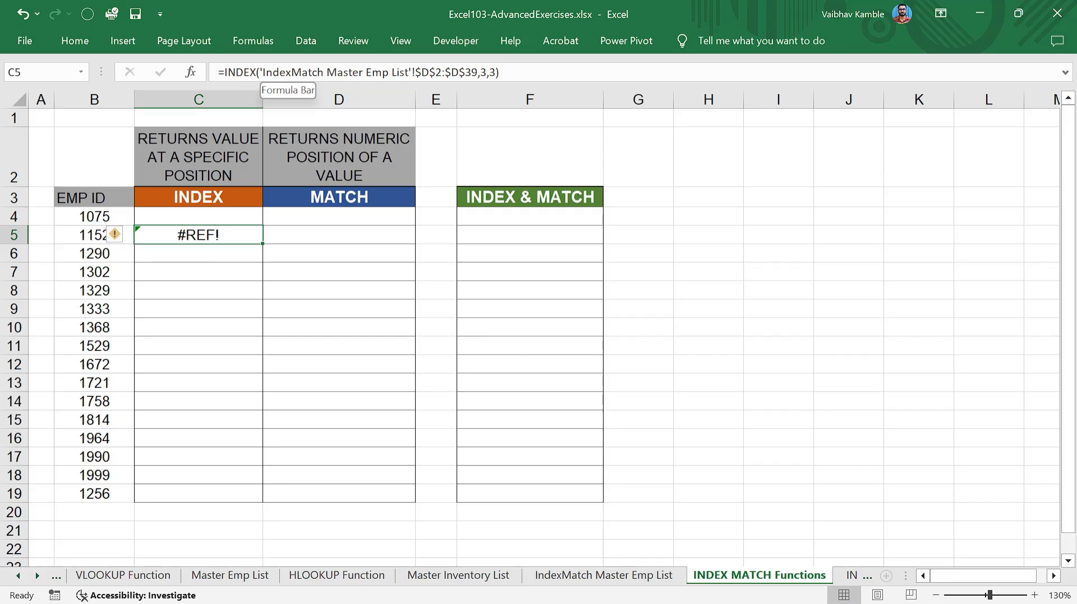
left_click(373, 72)
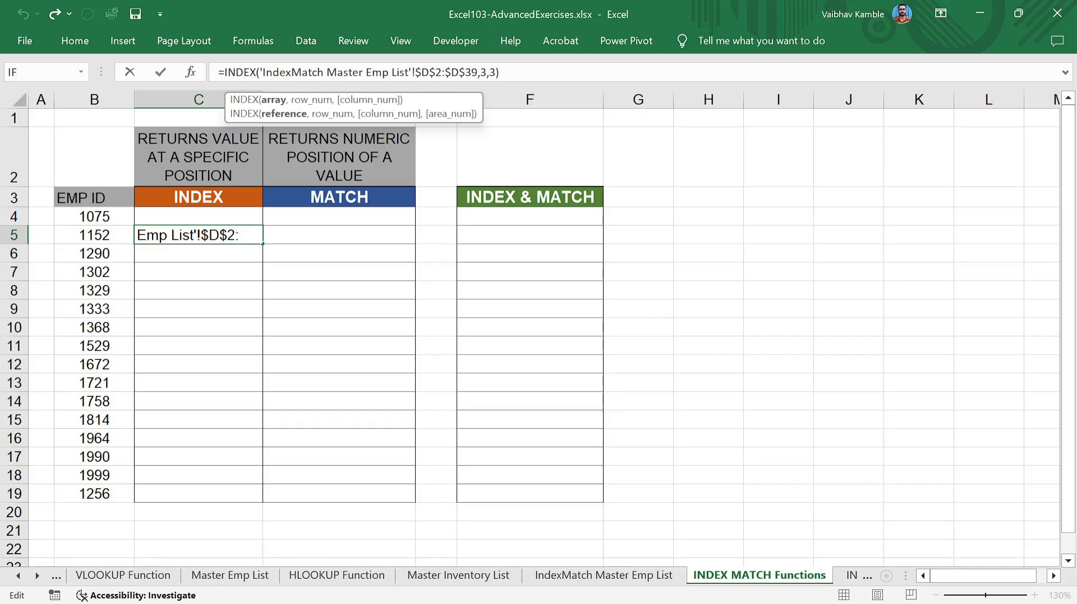
left_click_drag(442, 71, 259, 72)
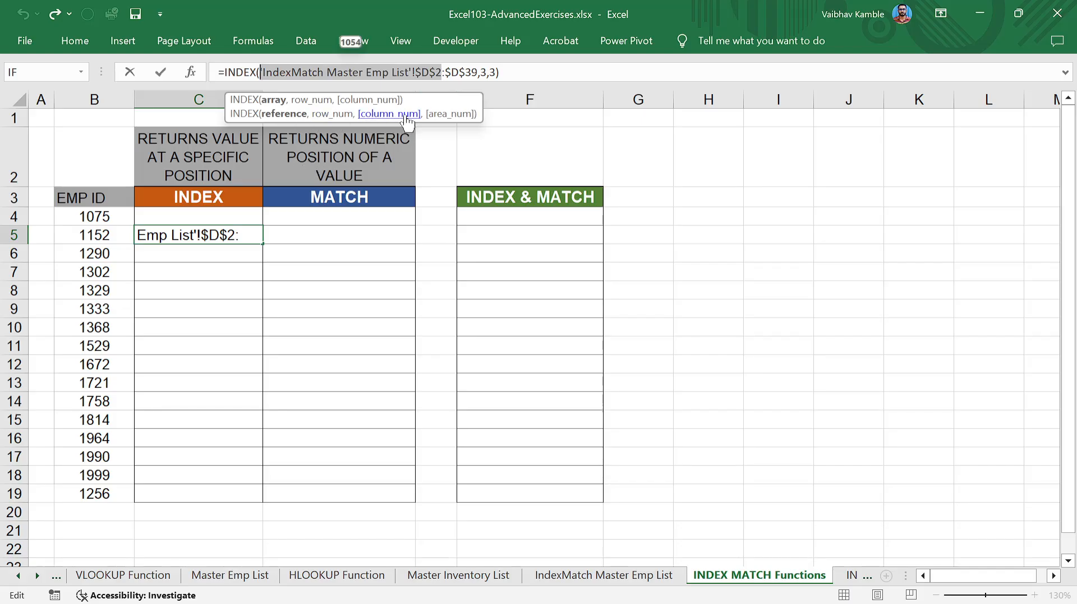
left_click(190, 72)
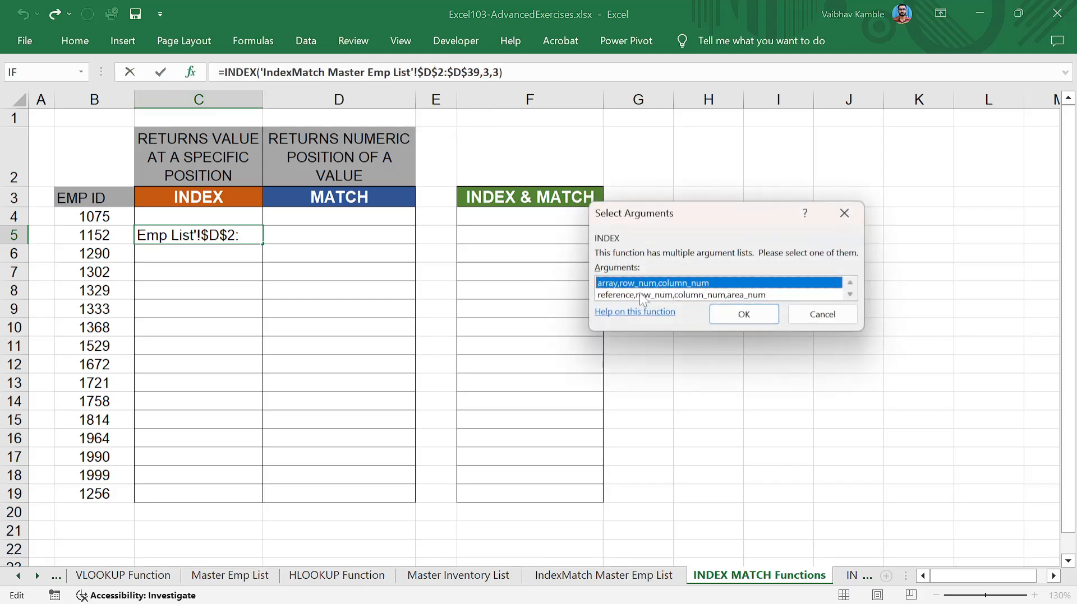
left_click(675, 294)
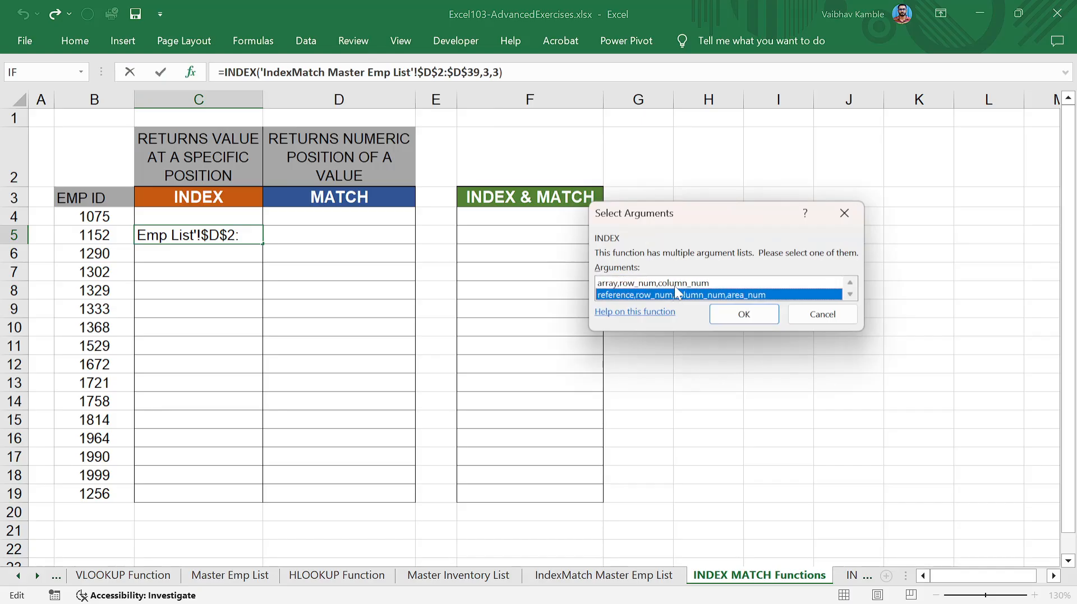
left_click(676, 283)
left_click(678, 292)
left_click(678, 283)
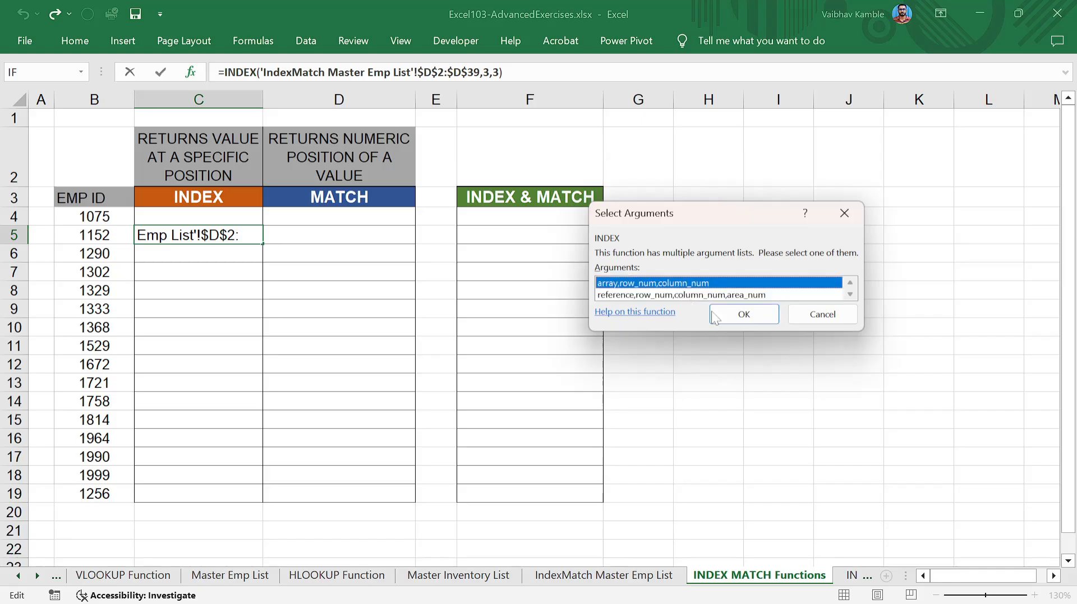
left_click(714, 316)
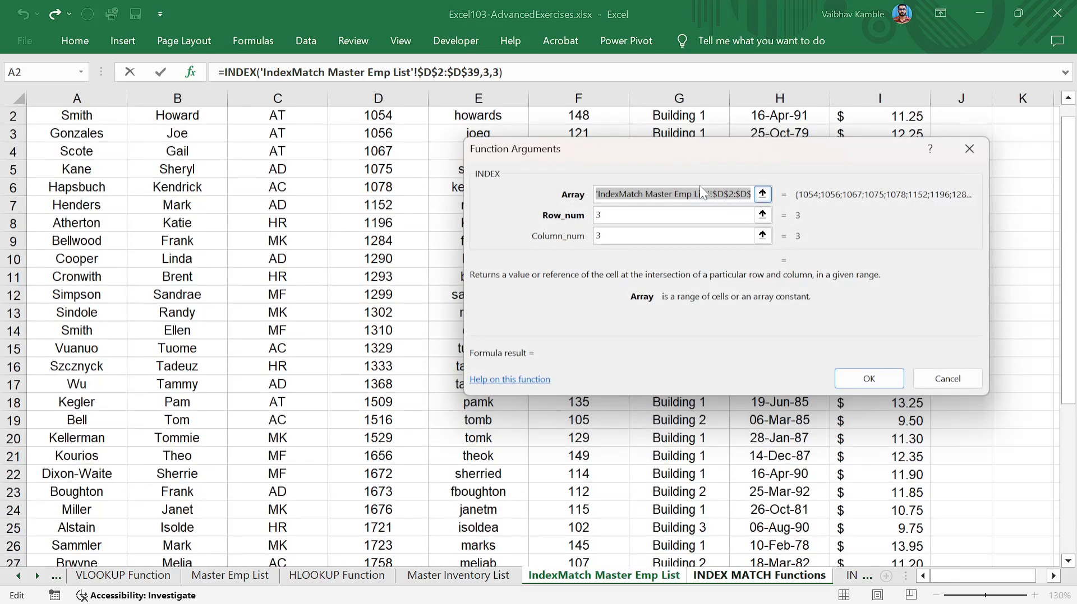
left_click_drag(725, 147, 730, 181)
key("Delete")
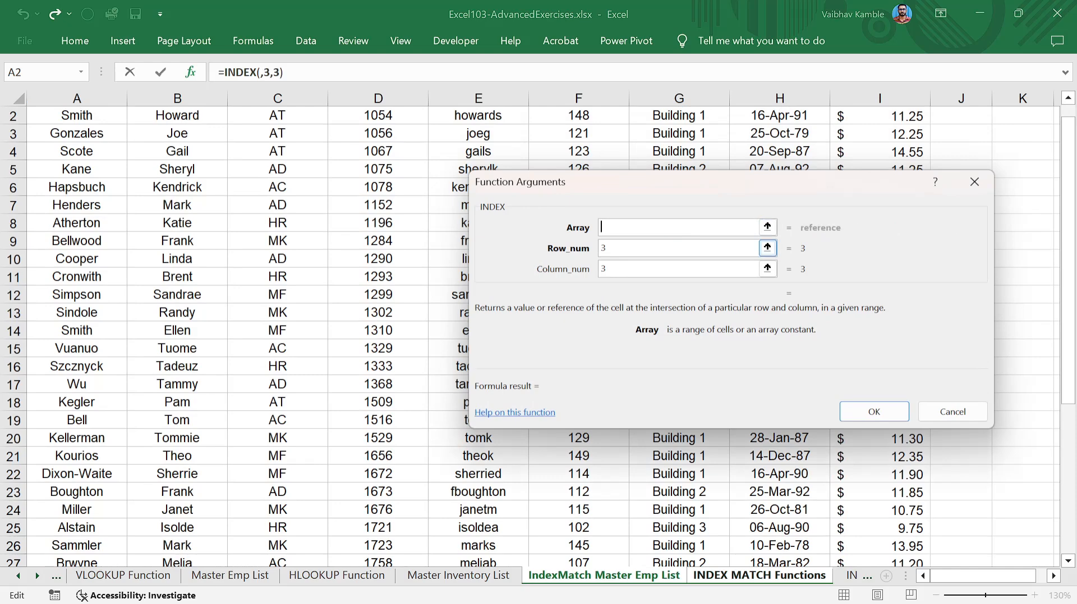
left_click(969, 418)
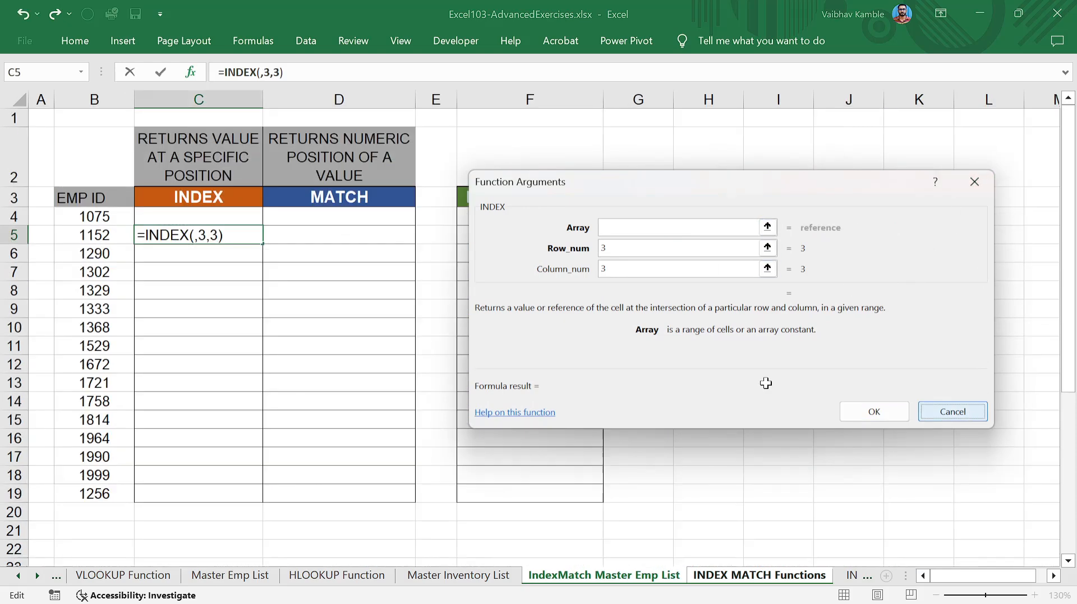
Step: Delete the INDEX formula from C5
left_click(286, 247)
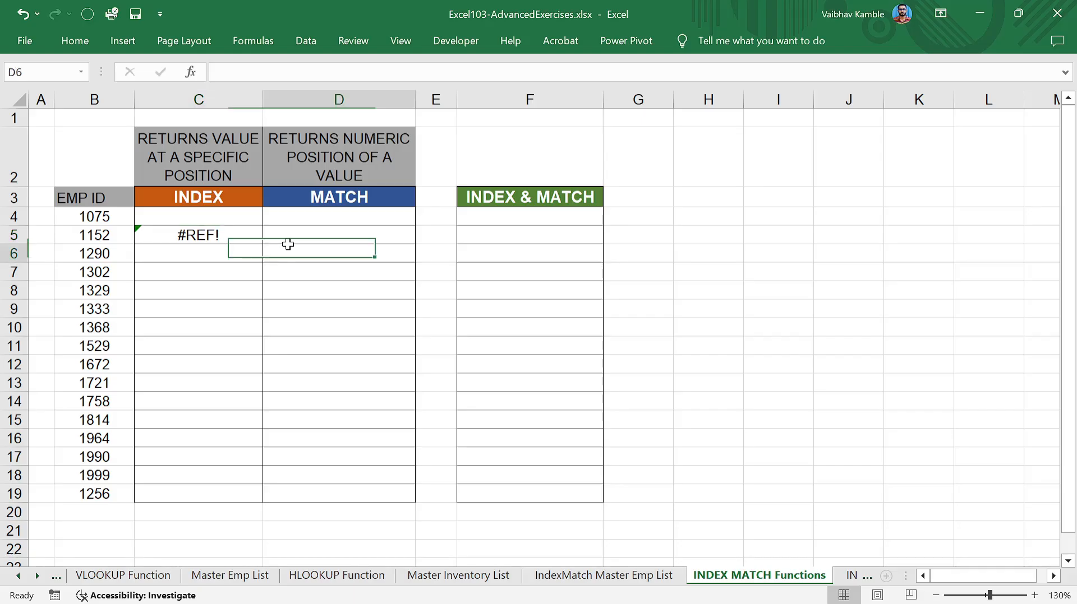
left_click(226, 232)
key("Delete")
left_click(238, 213)
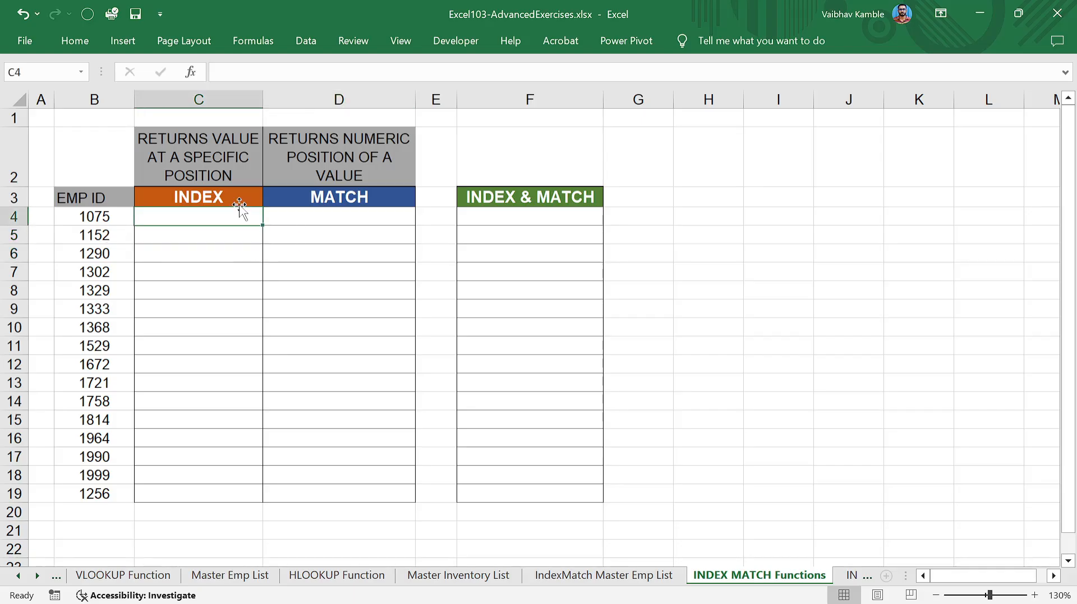
type("=index")
key("Tab")
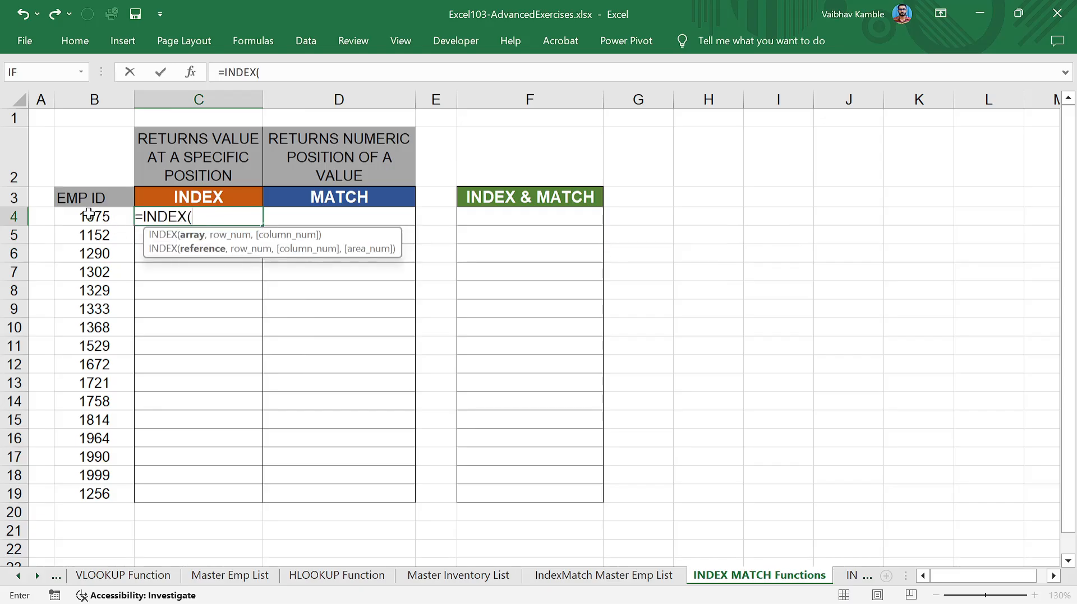
mouse_move(90, 214)
left_mouse_down()
mouse_move(92, 493)
mouse_move(105, 221)
left_mouse_up()
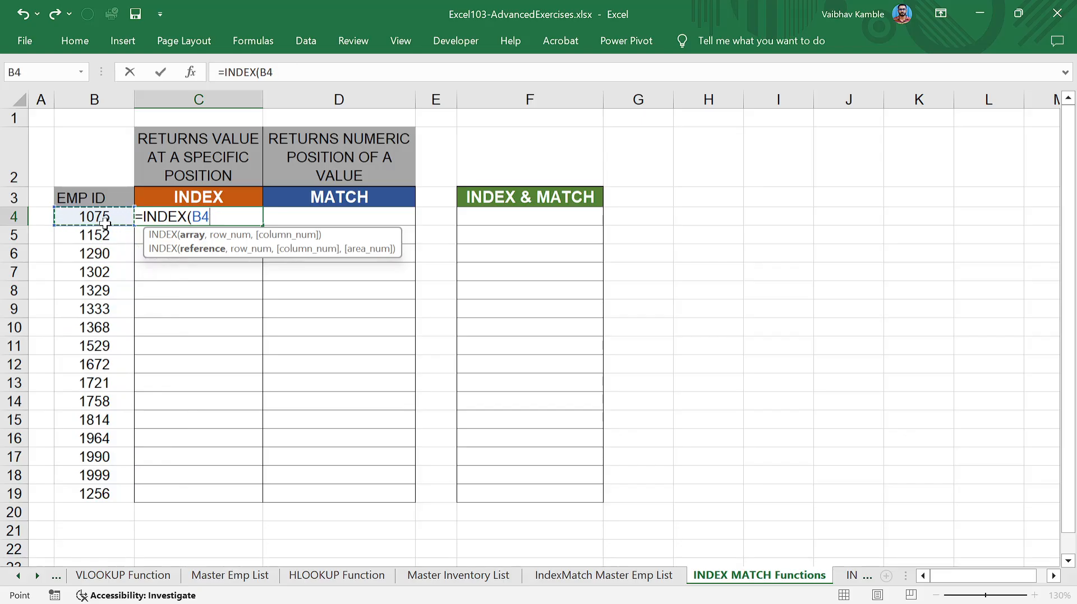
key("BackSpace")
key("BackSpace")
key("BackSpace")
key("BackSpace")
key("BackSpace")
key("BackSpace")
key("BackSpace")
key("BackSpace")
key("BackSpace")
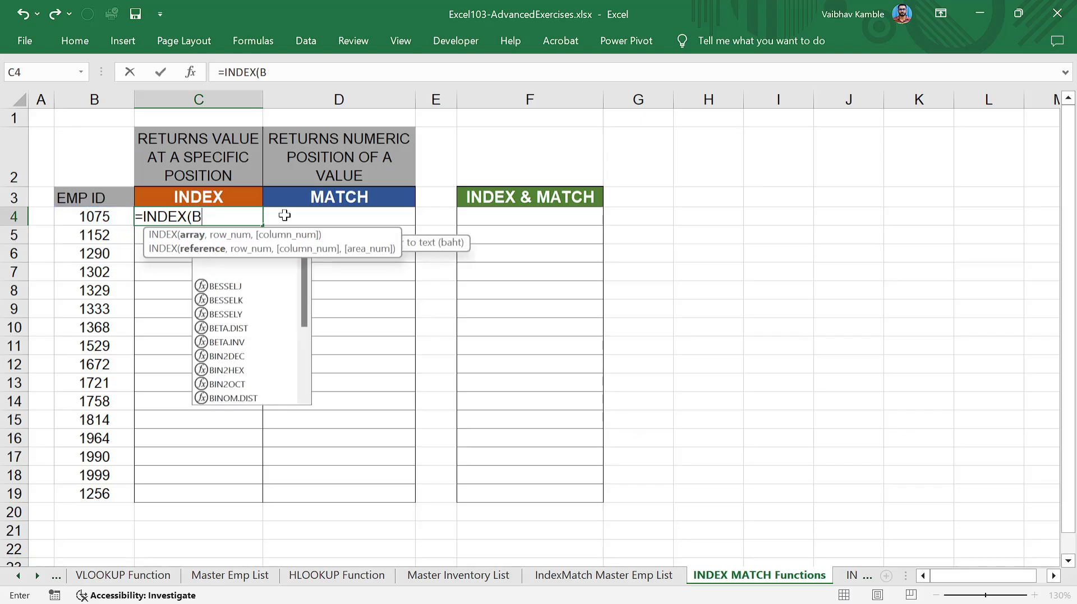
left_click(284, 216)
key("alt+Tab")
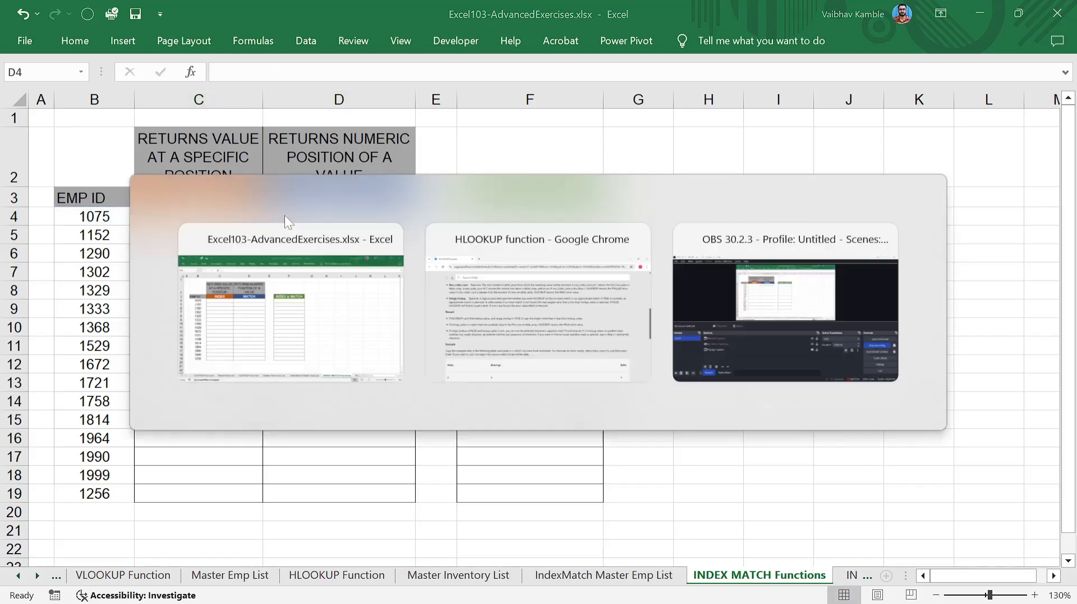
key("alt+Tab")
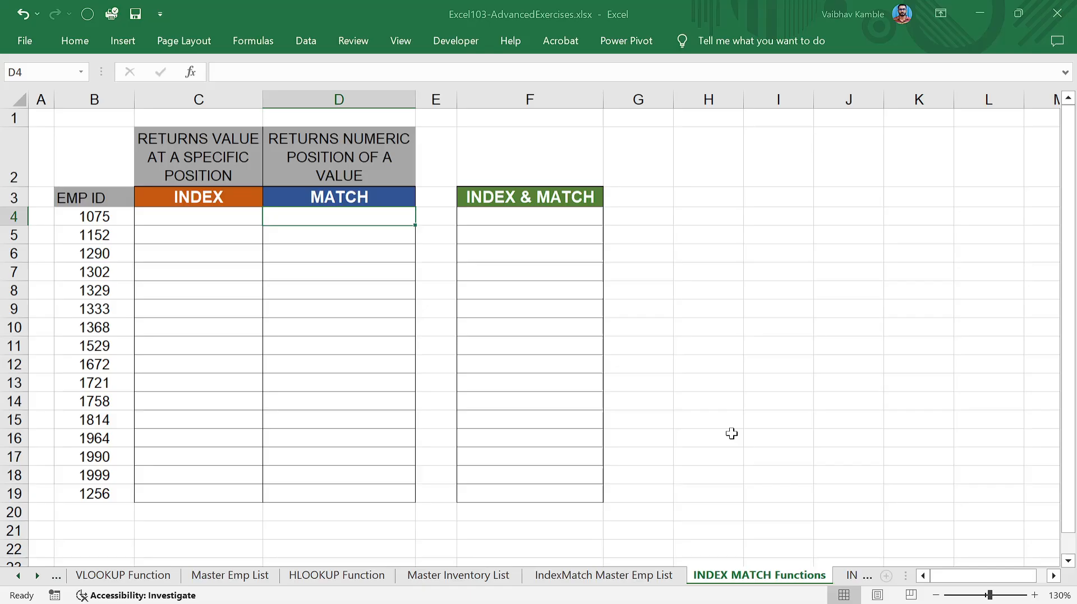
left_click(225, 217)
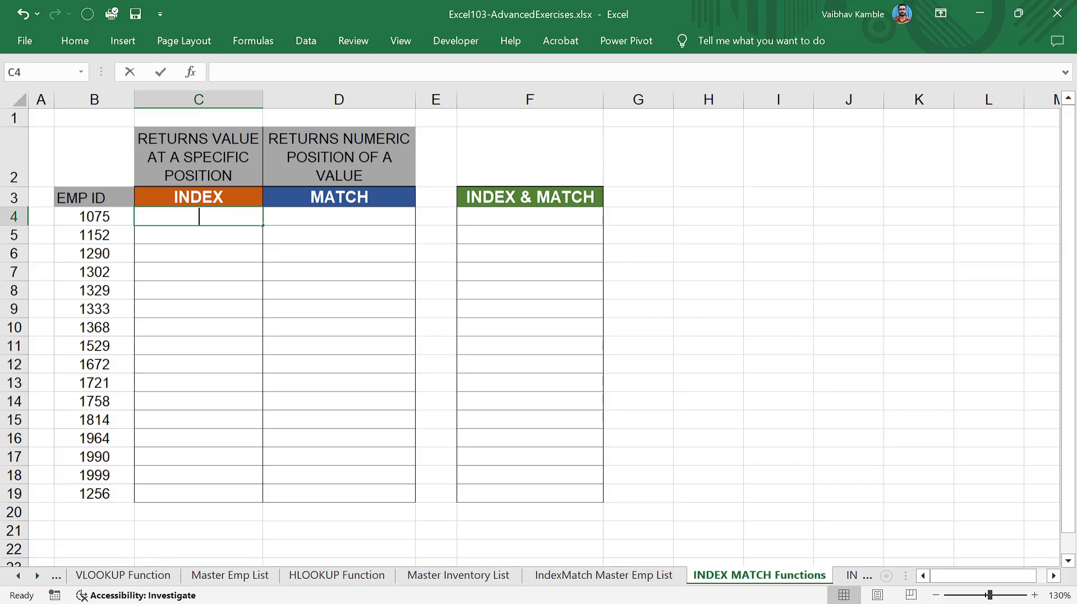
type("=index")
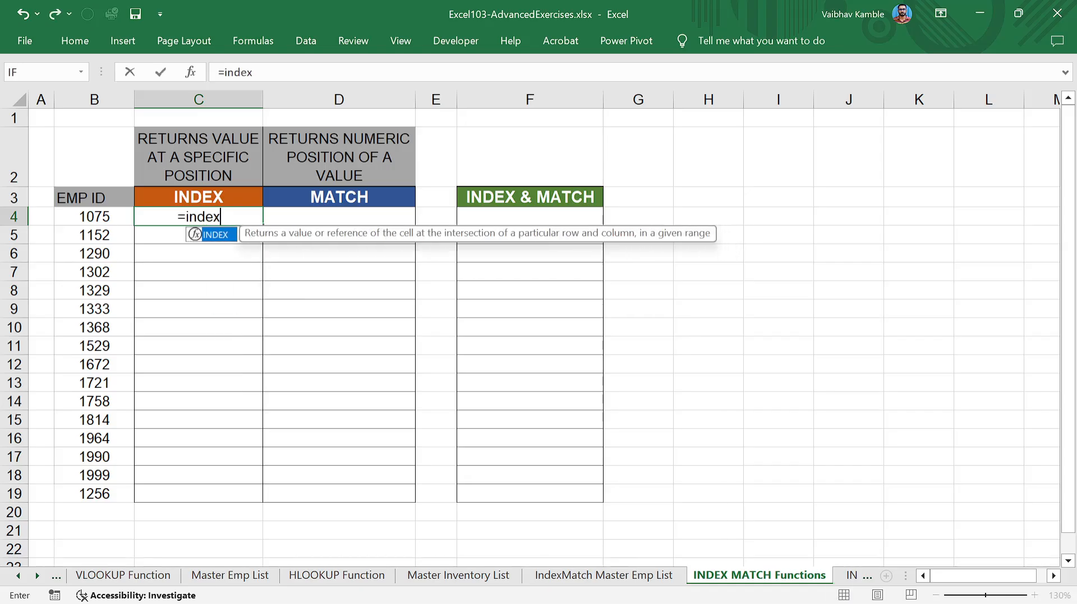
key("BackSpace")
key("BackSpace")
key("BackSpace")
key("BackSpace")
key("BackSpace")
key("BackSpace")
key("Tab")
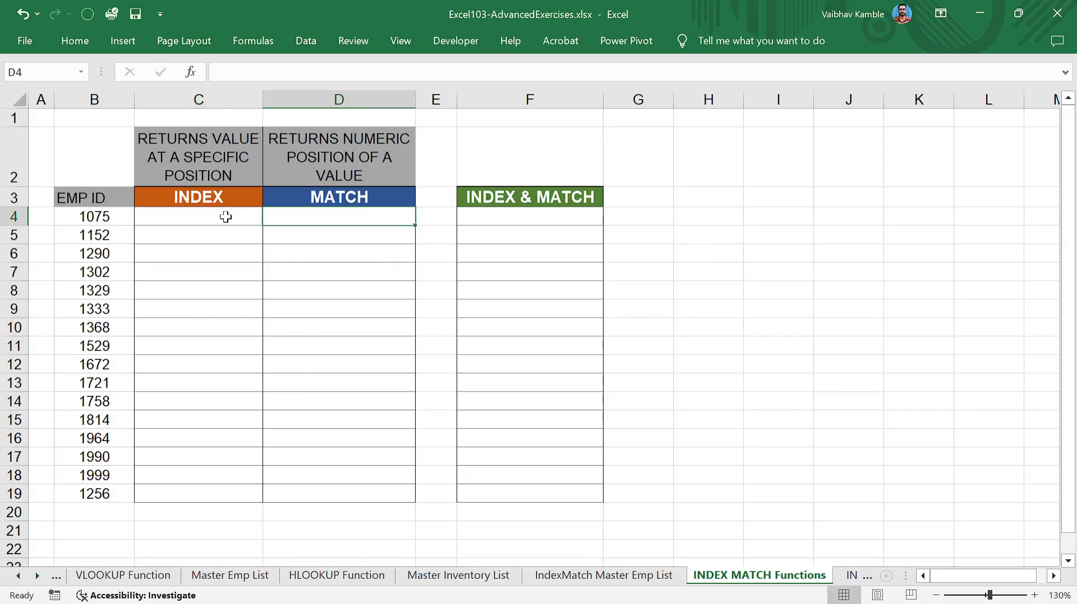
Step: Start a MATCH formula in D4 with its function arguments, using B4 as the Lookup_value
type("=match")
key("Tab")
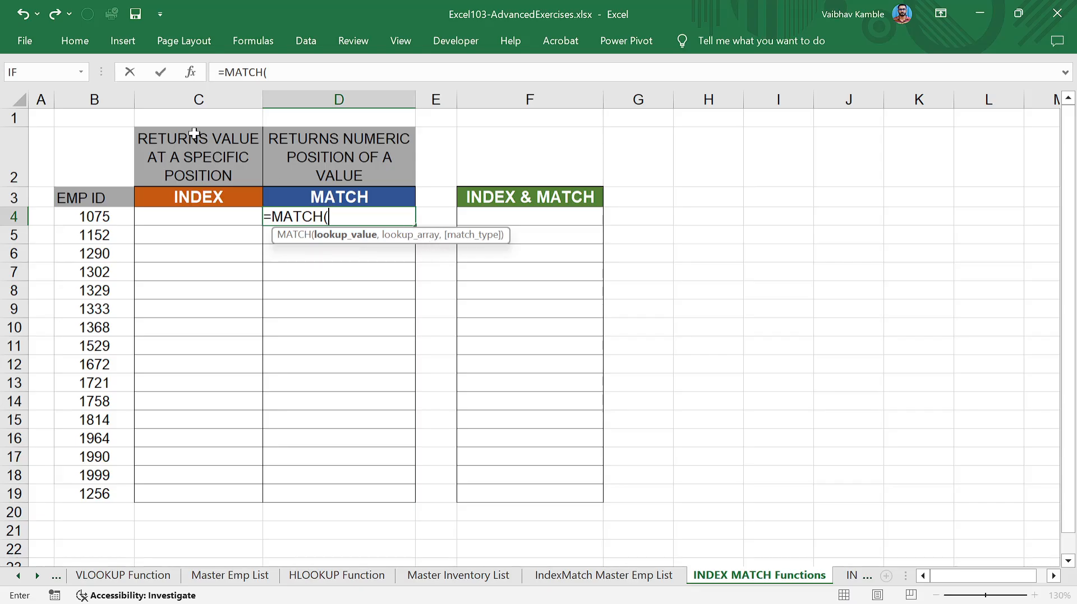
left_click(193, 72)
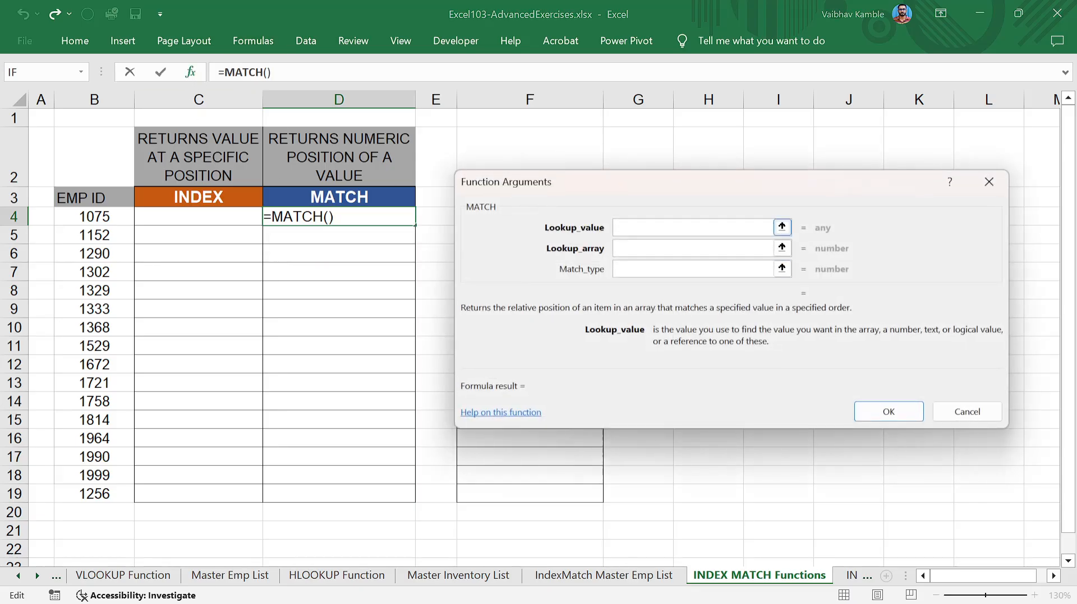
left_click(84, 218)
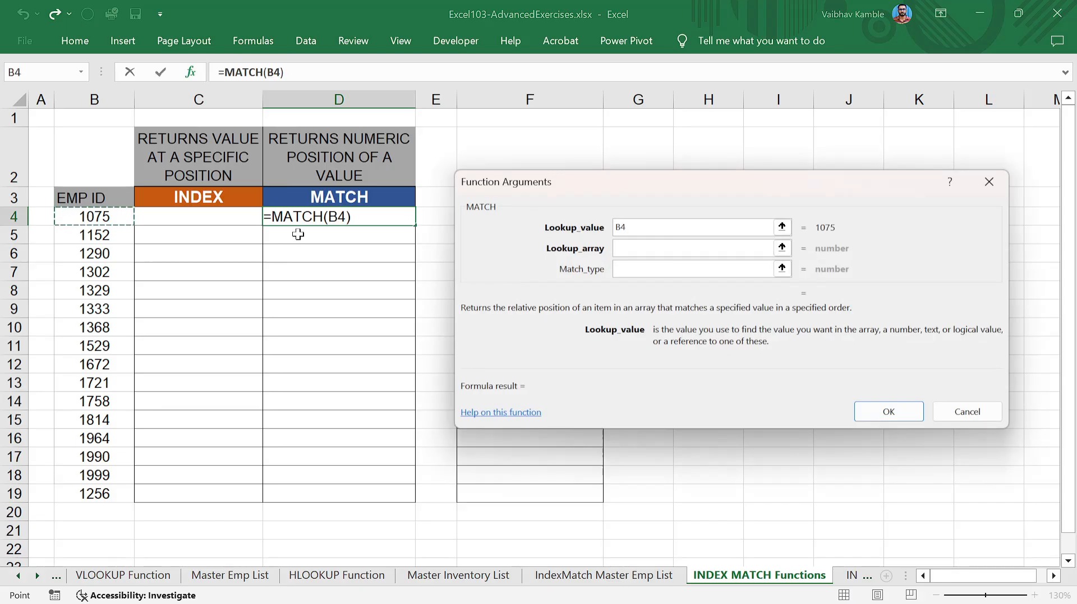
key("Tab")
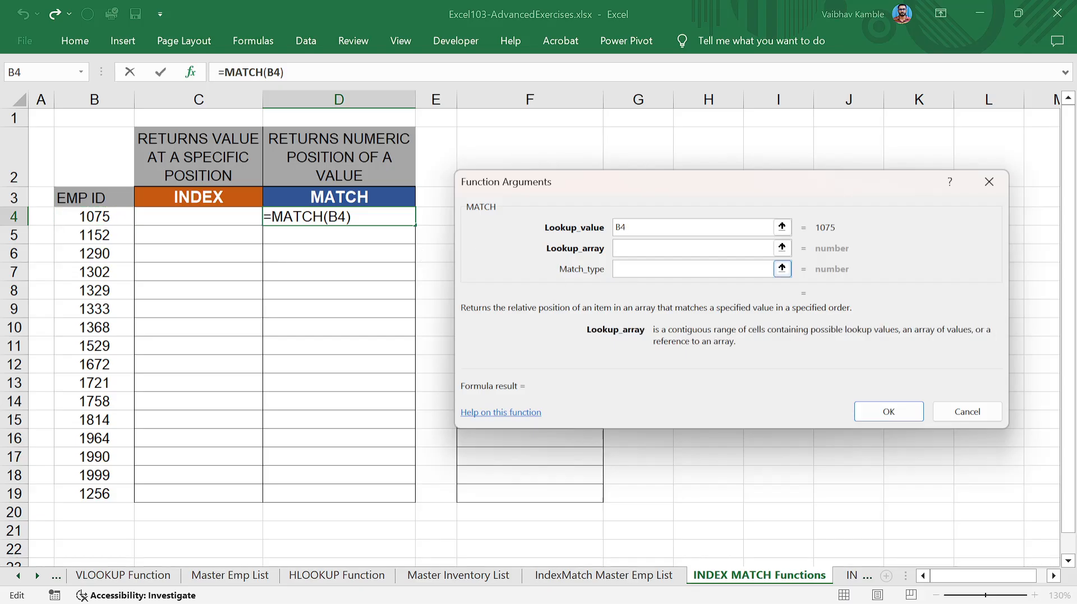
Step: Set Lookup_array to the absolute Emp ID range $D$2:$D$39 on IndexMatch Master Emp List and Match_type to 0, and enter the MATCH formula
left_click(604, 576)
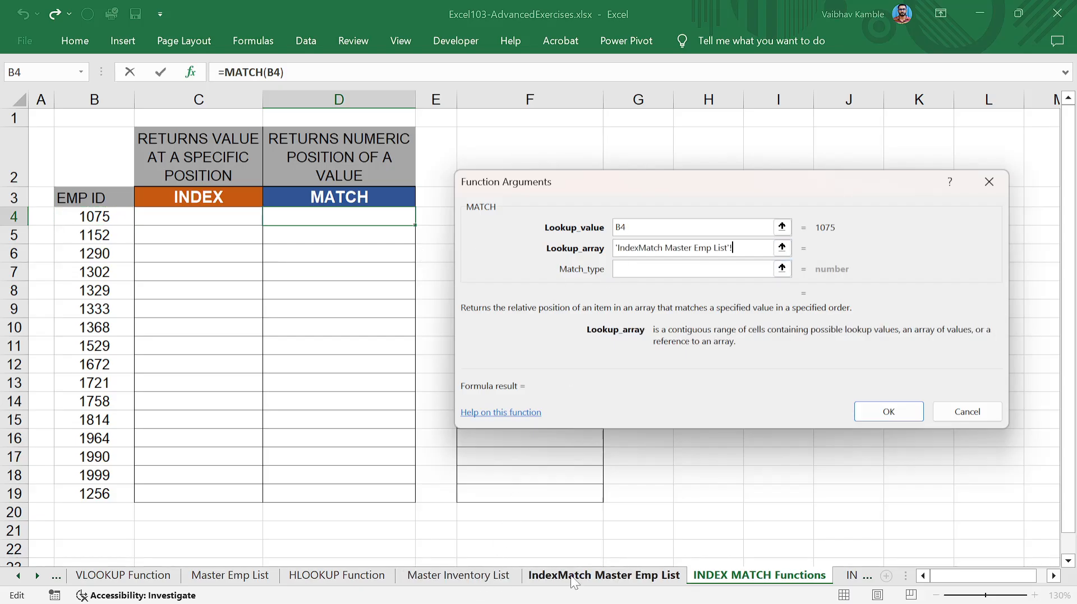
left_click(361, 141)
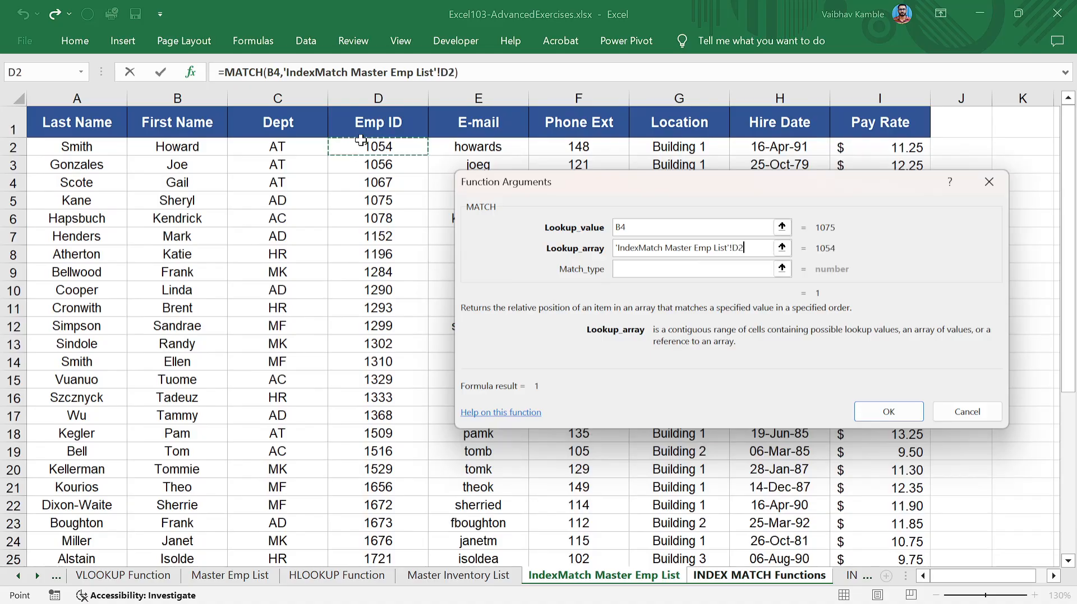
key("ctrl+shift+Down")
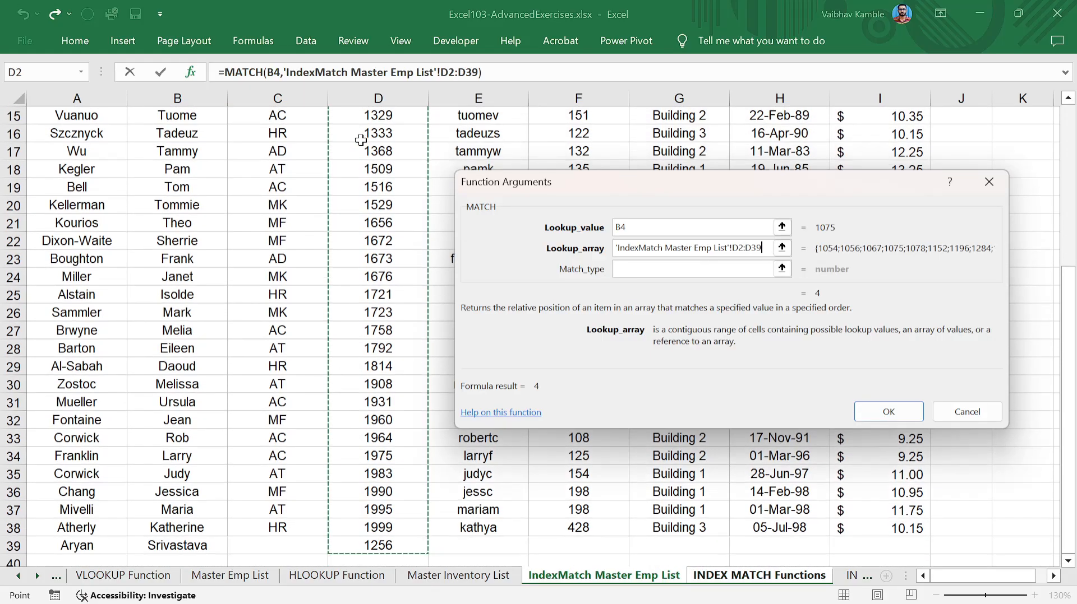
key("F4")
key("Tab")
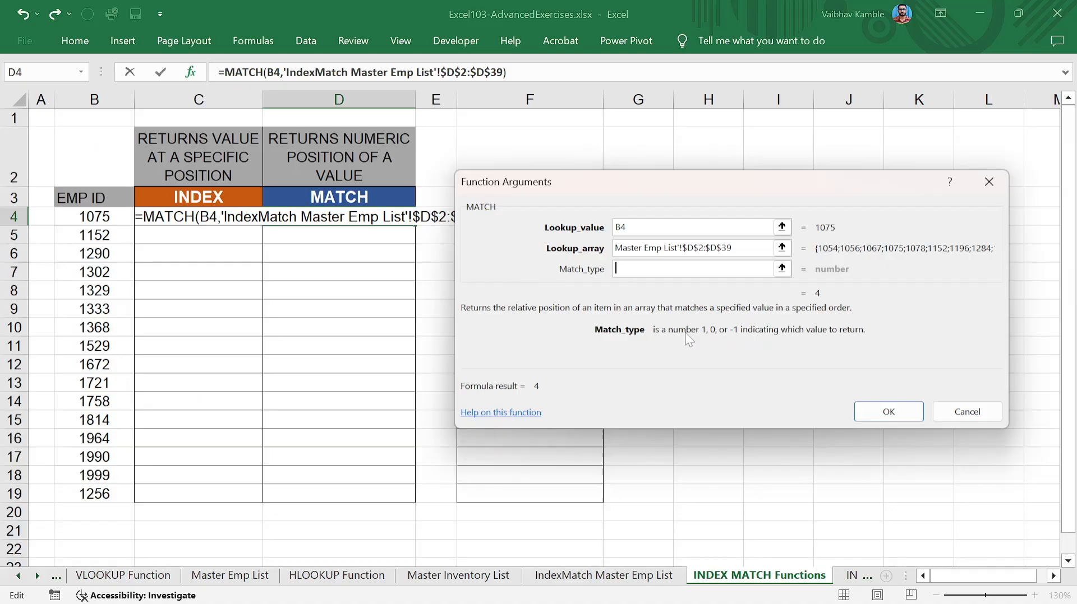
type("0")
left_click(880, 412)
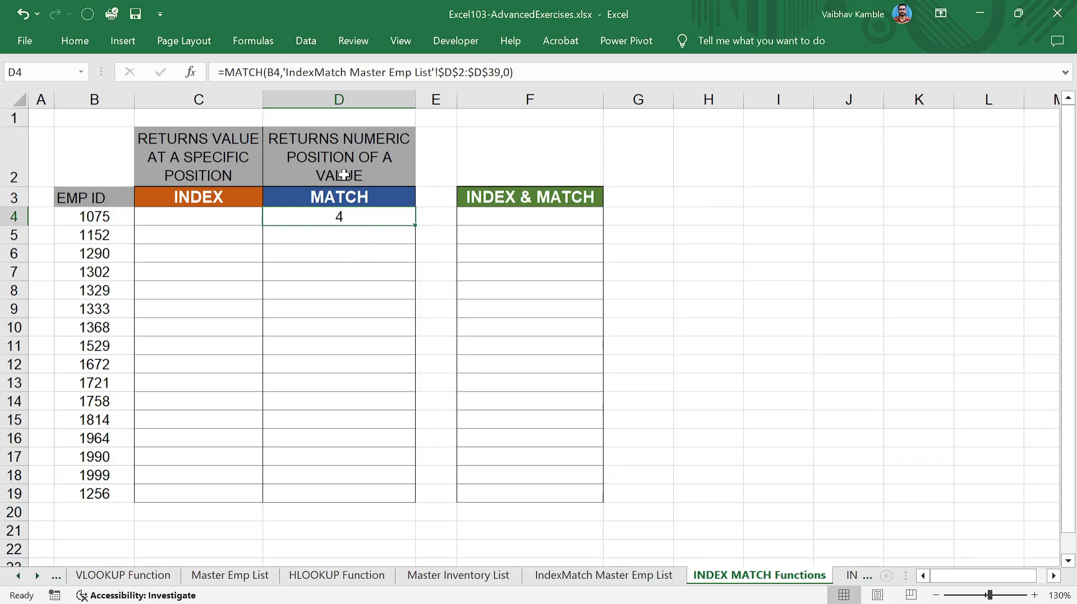
Step: Check the position of the B4 Emp ID in the IndexMatch Master Emp List sheet by counting down the Emp ID column from D2
left_click(96, 220)
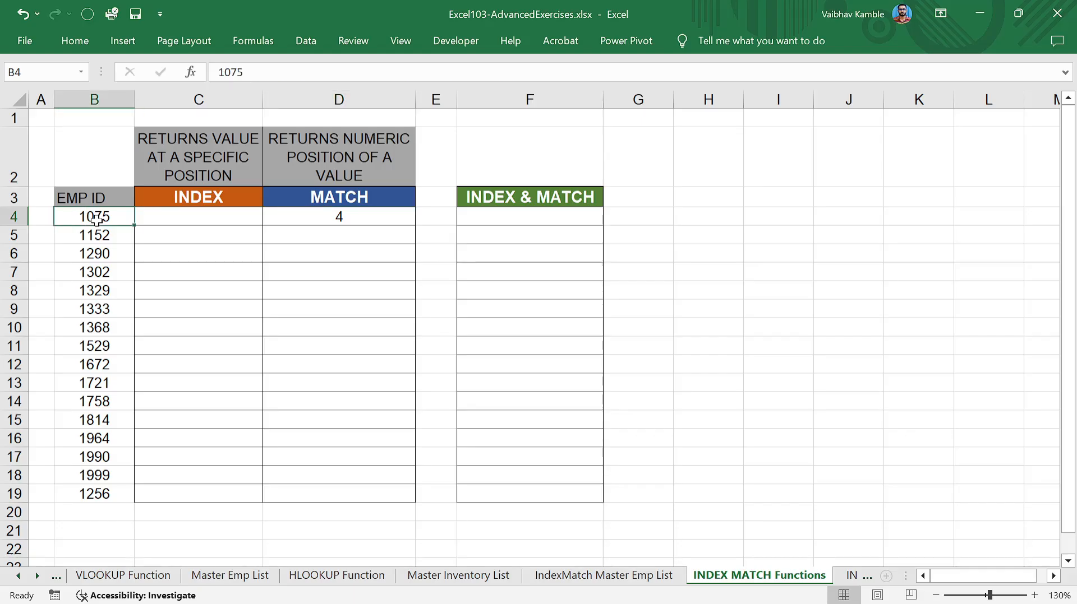
left_click(604, 576)
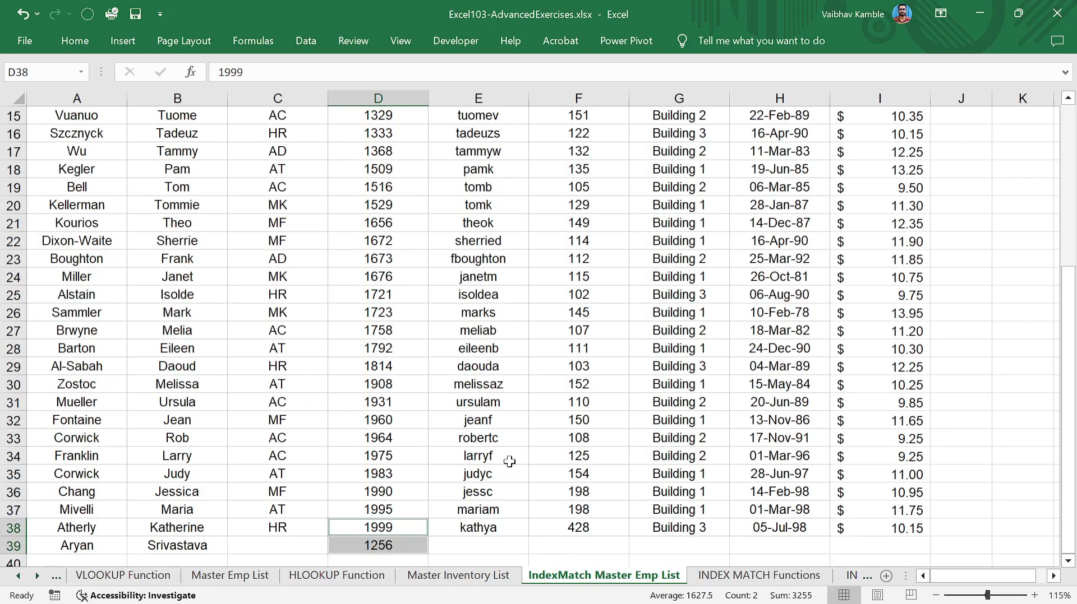
scroll(373, 373, "up", 5)
left_click(376, 216)
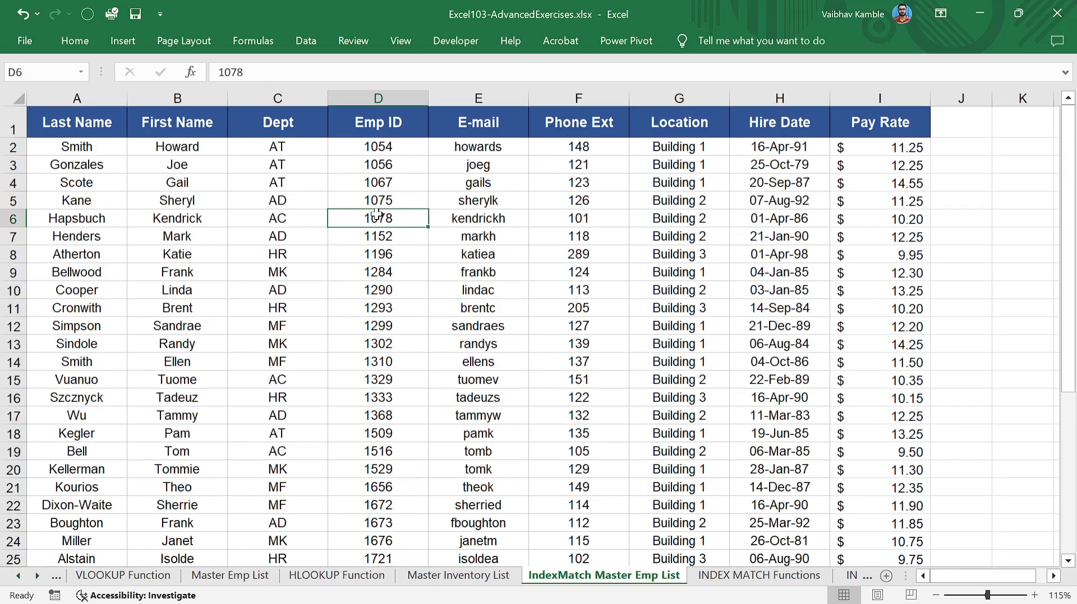
key("ctrl+Up")
key("Down")
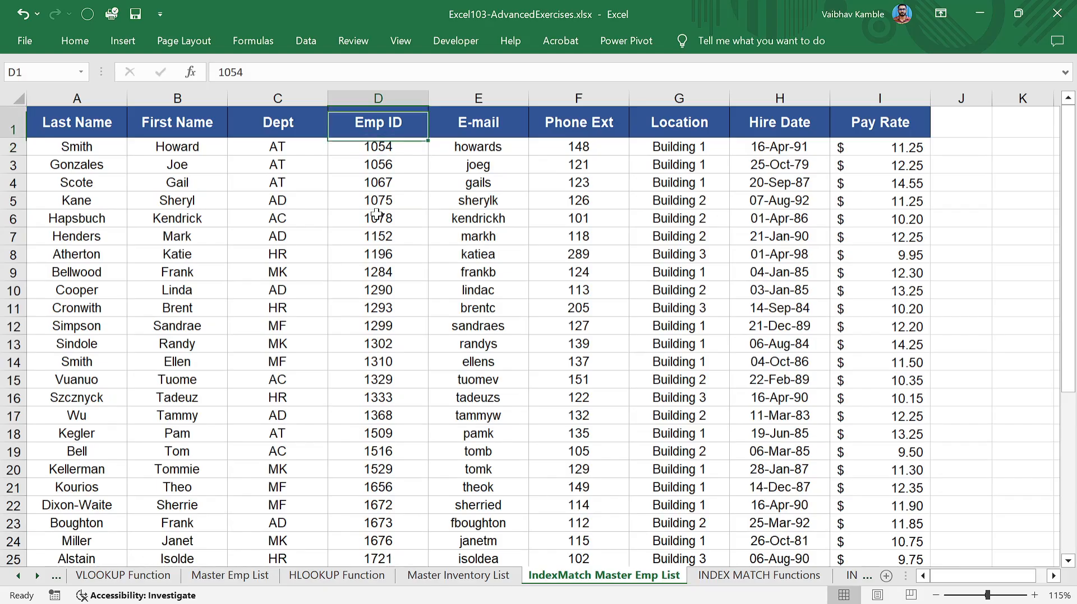
key("shift+Down")
key("shift+Down")
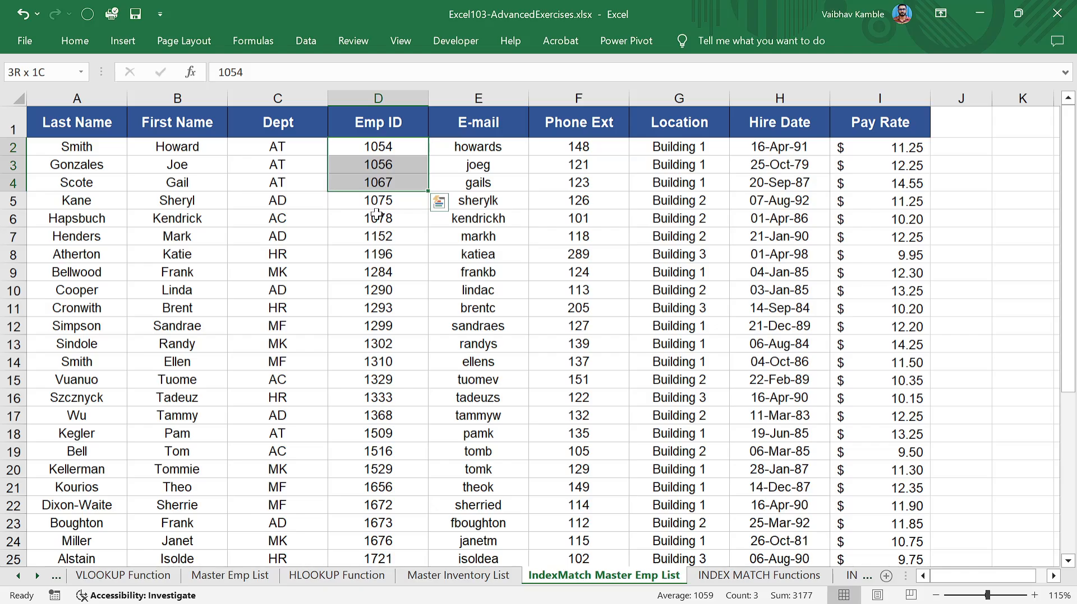
key("shift+Down")
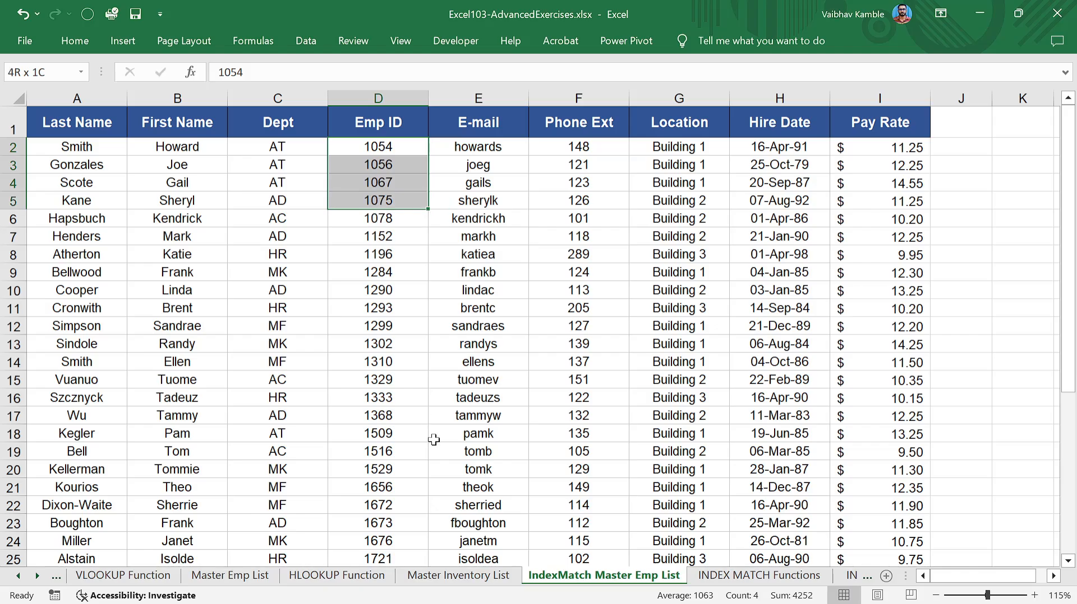
Step: Review the function arguments of the MATCH formula in D4 on the INDEX MATCH Functions sheet
left_click(722, 579)
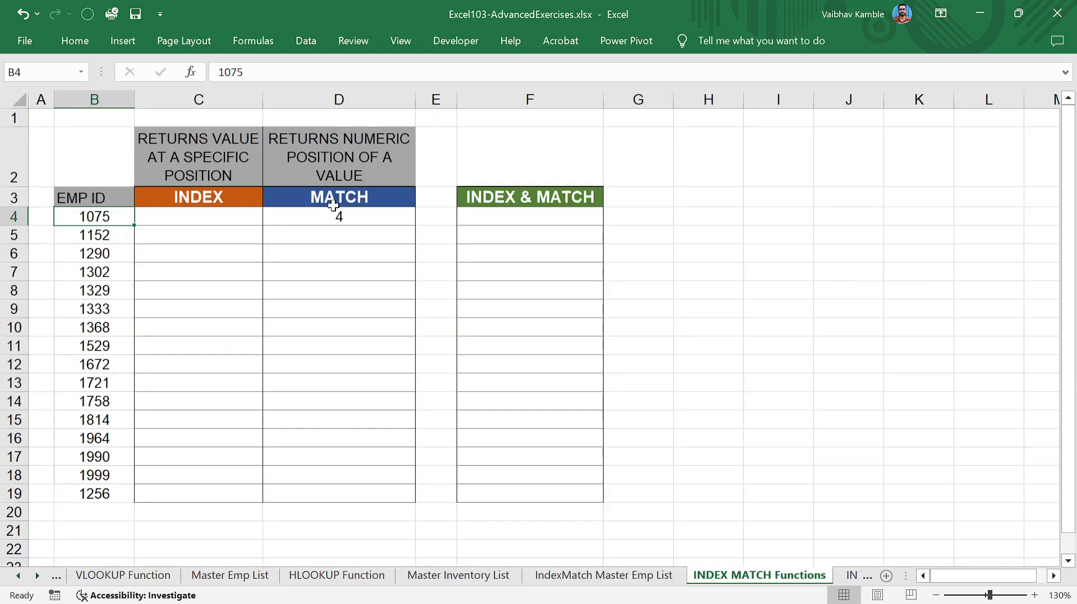
left_click(337, 217)
left_click(191, 72)
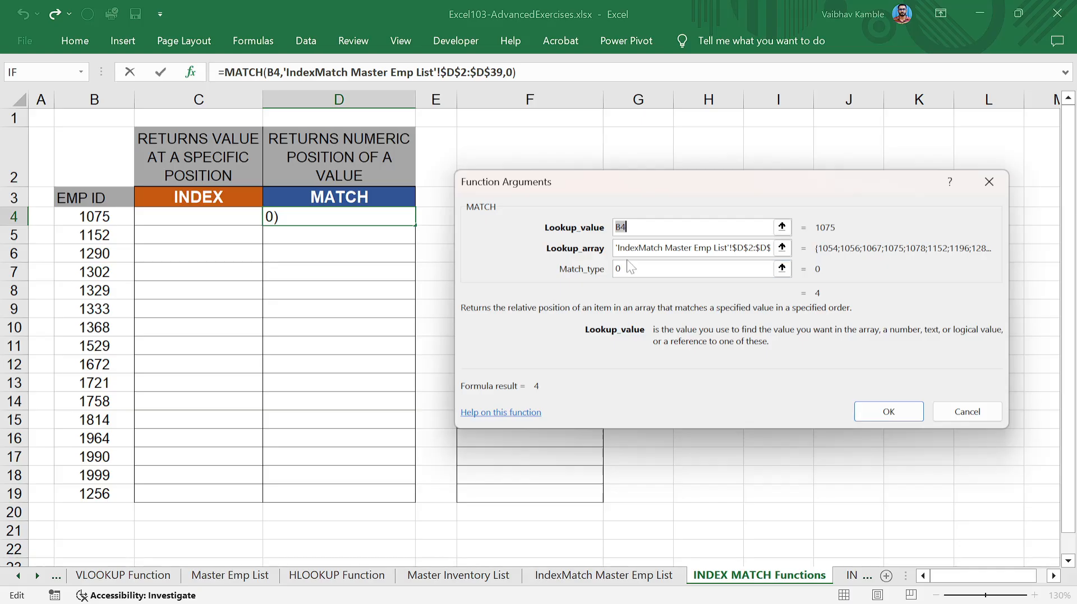
left_click(892, 413)
Step: Start an INDEX formula in C4 with its function arguments, using the array,row_num,column_num form
left_click(220, 296)
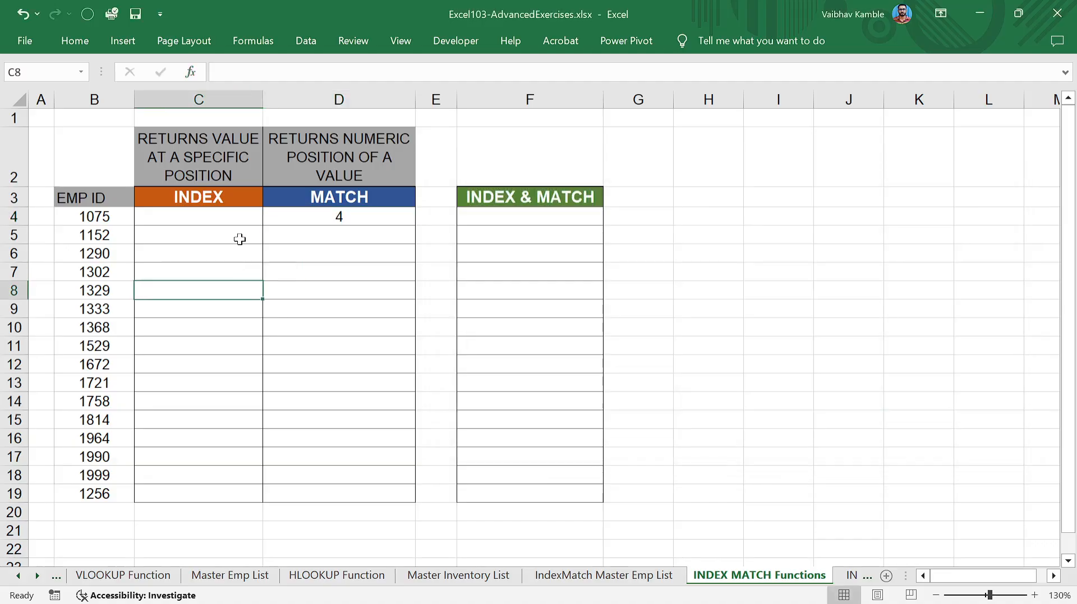
left_click(233, 218)
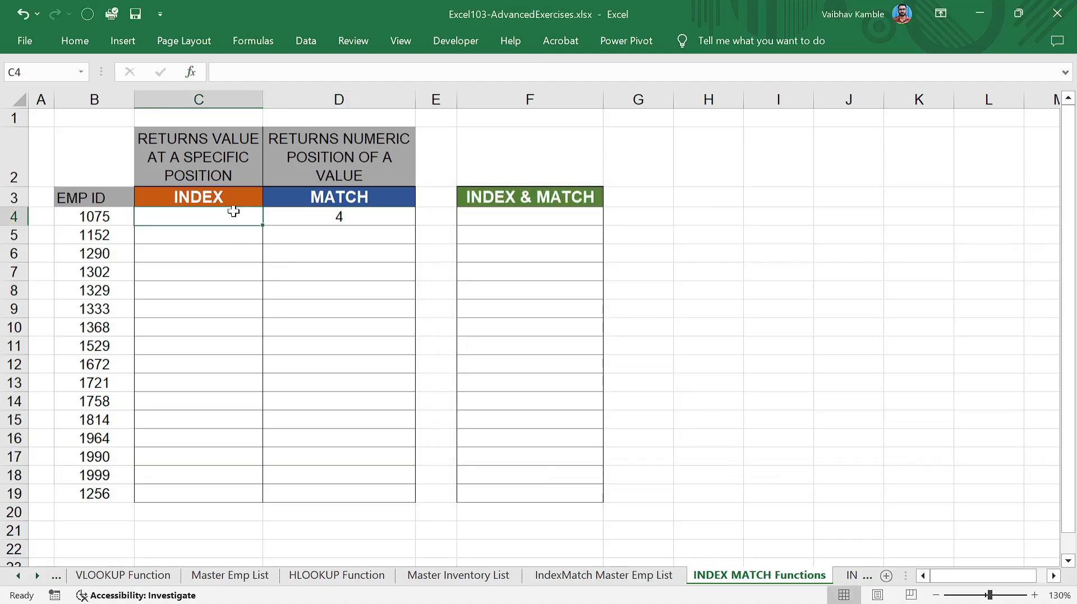
type("=index")
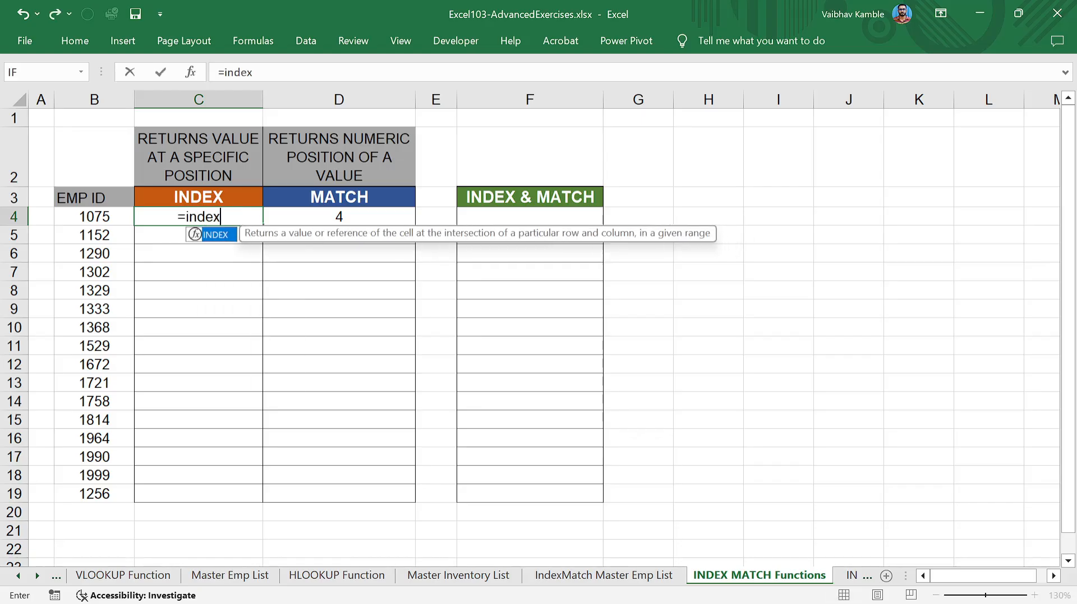
key("Tab")
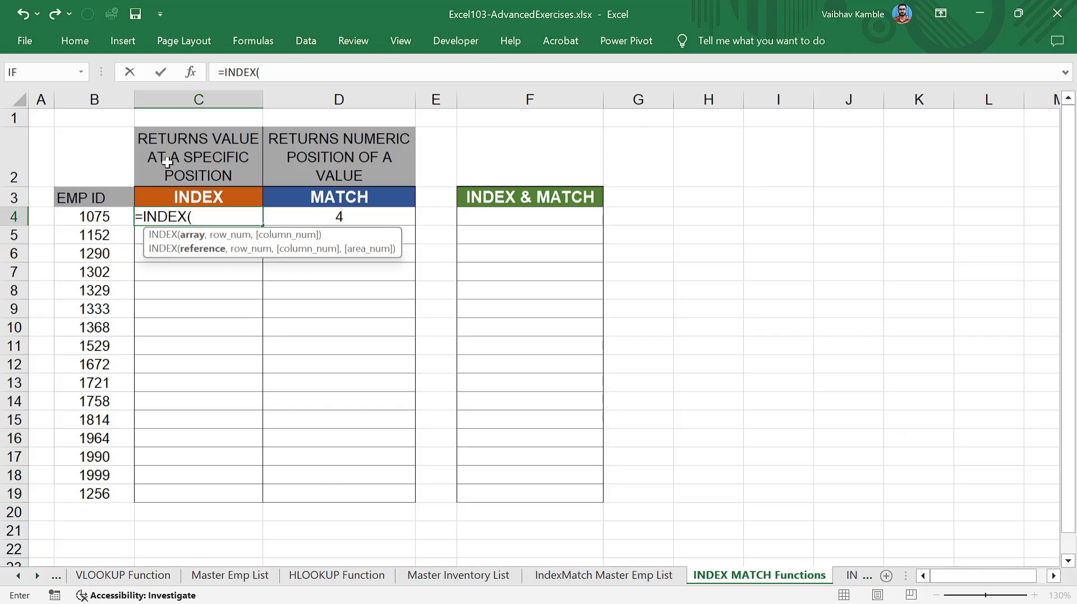
left_click(191, 72)
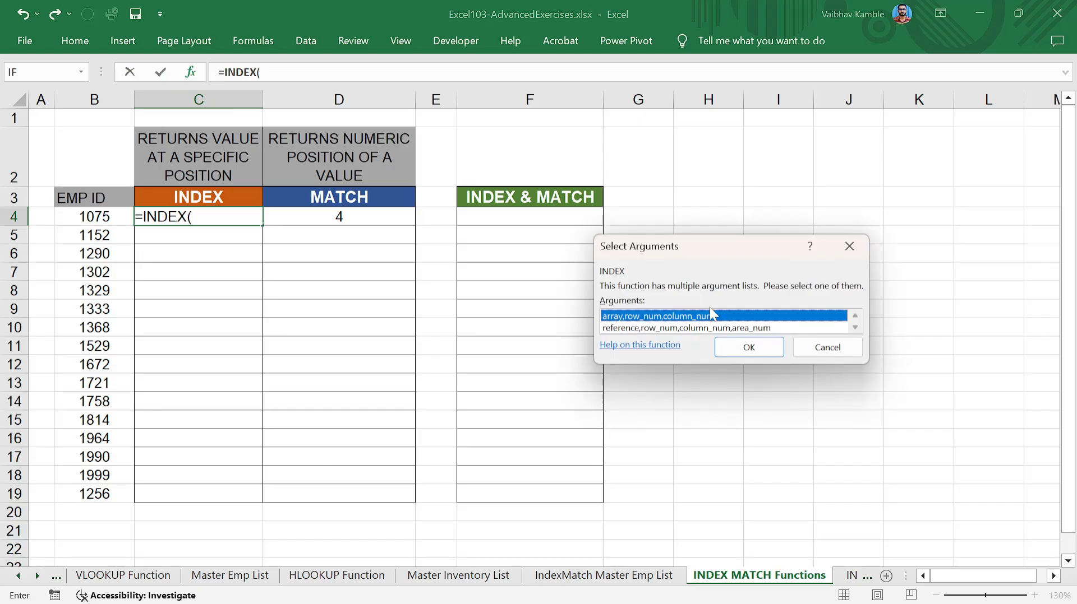
left_click(747, 349)
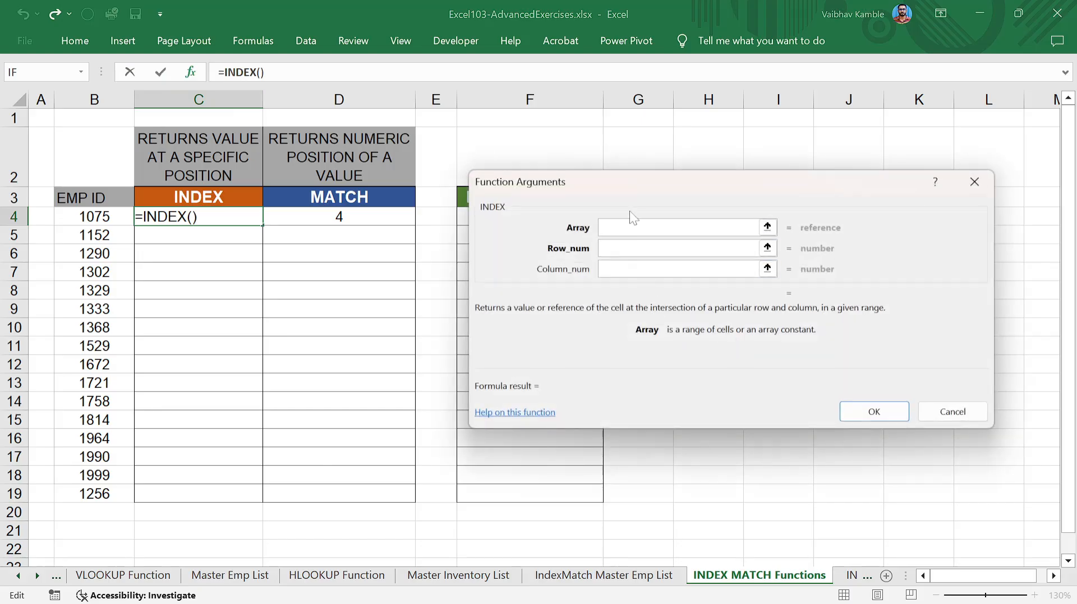
left_click(583, 563)
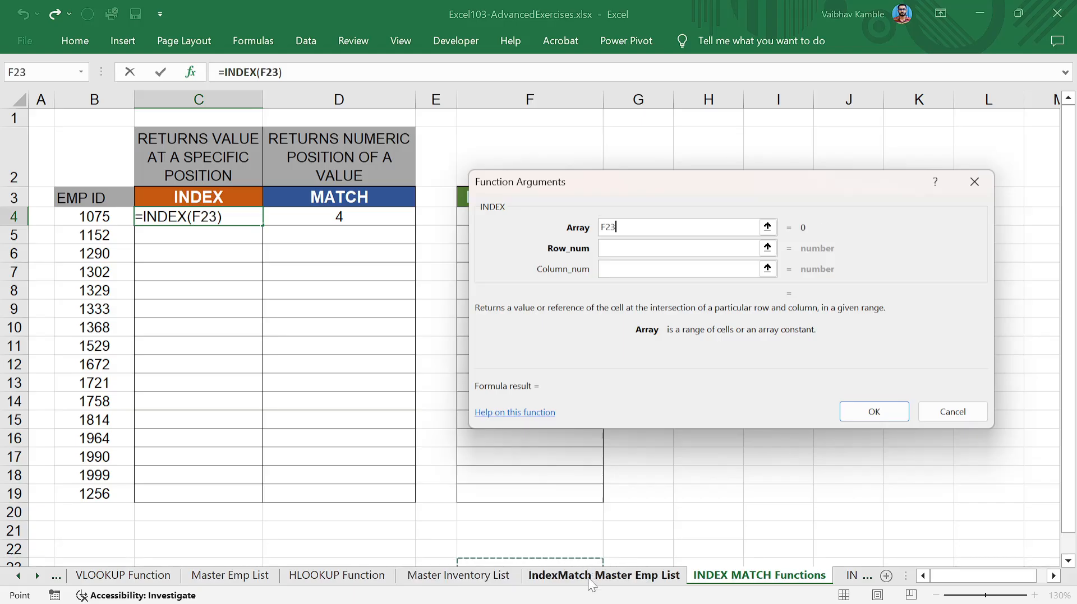
key("BackSpace")
key("BackSpace")
key("BackSpace")
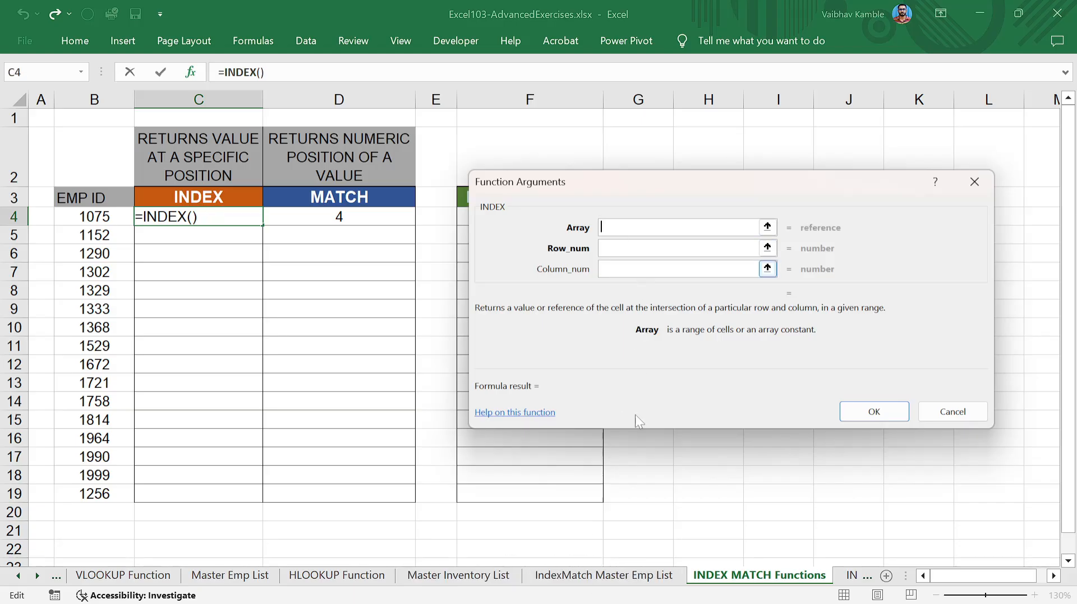
Step: Set the INDEX Array to the whole employee table on the IndexMatch Master Emp List sheet, absolute reference $A$1:$I$39
left_click(603, 575)
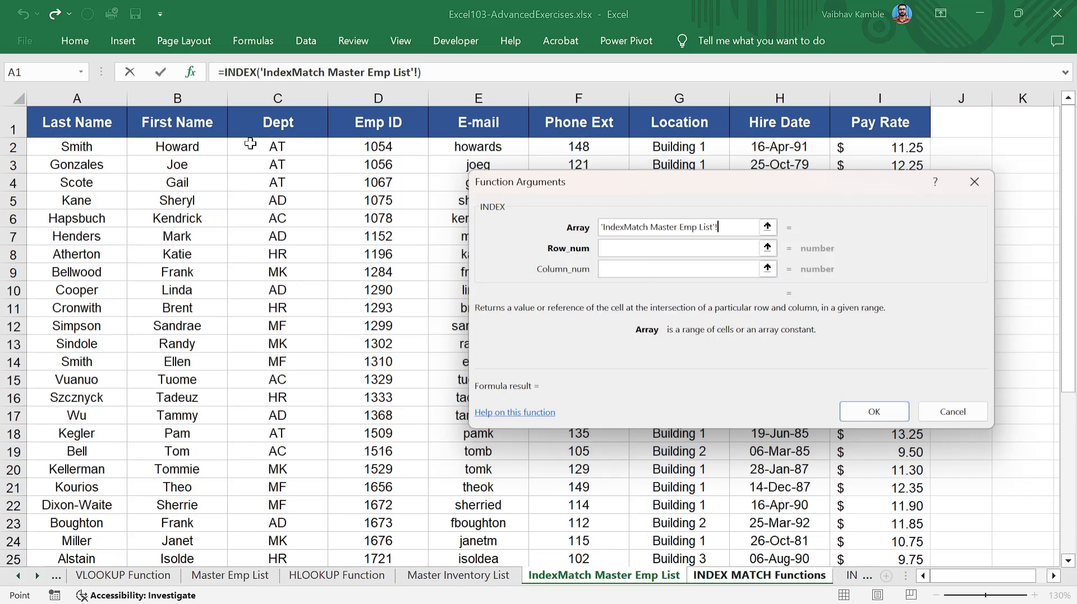
left_click(72, 128)
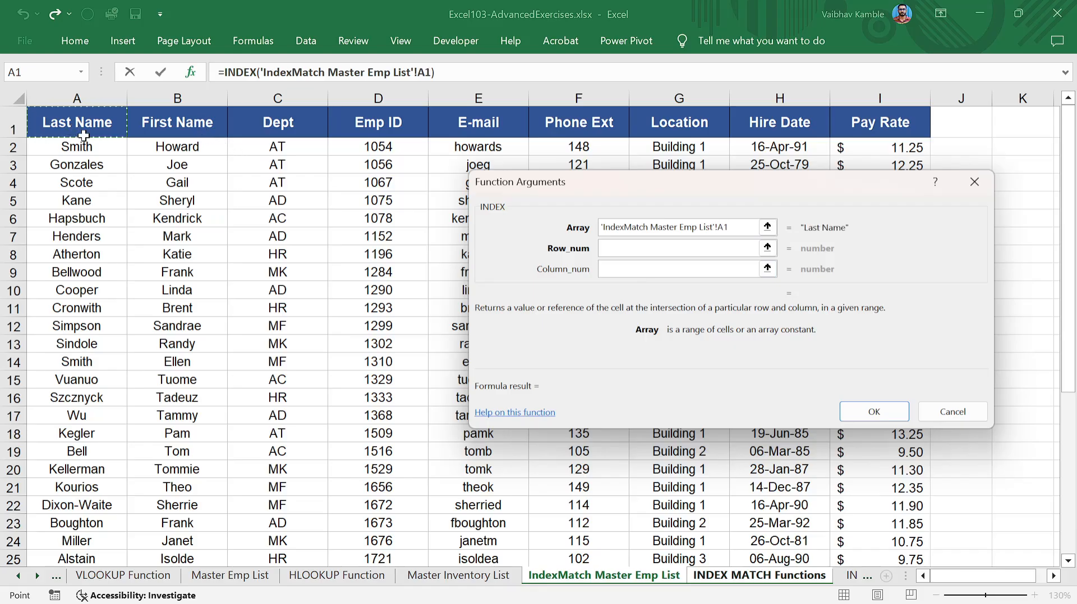
key("ctrl+shift+Down")
key("ctrl+shift+Right")
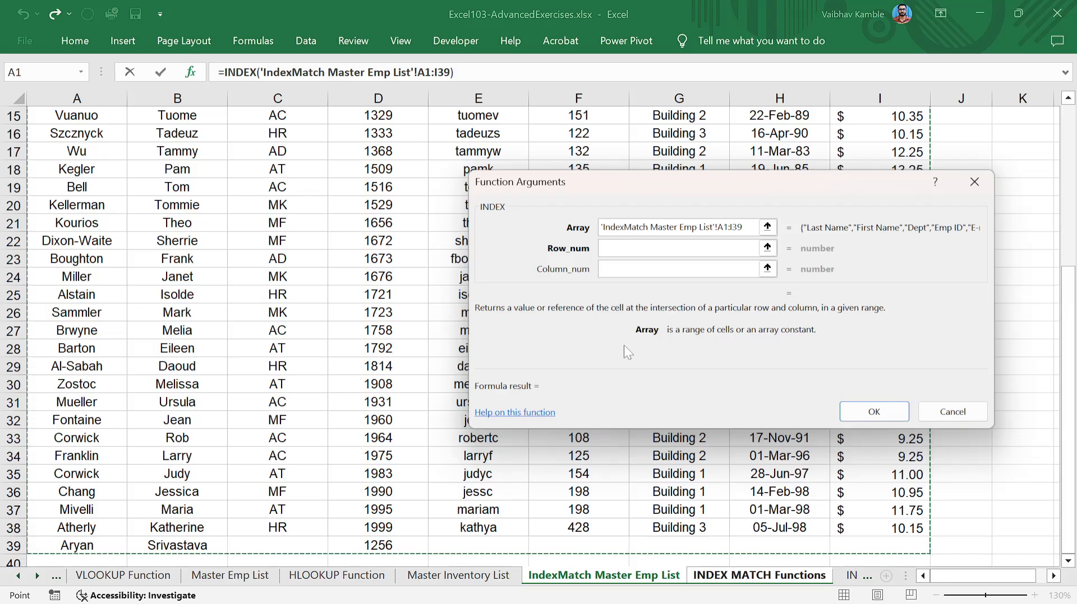
key("F4")
key("Tab")
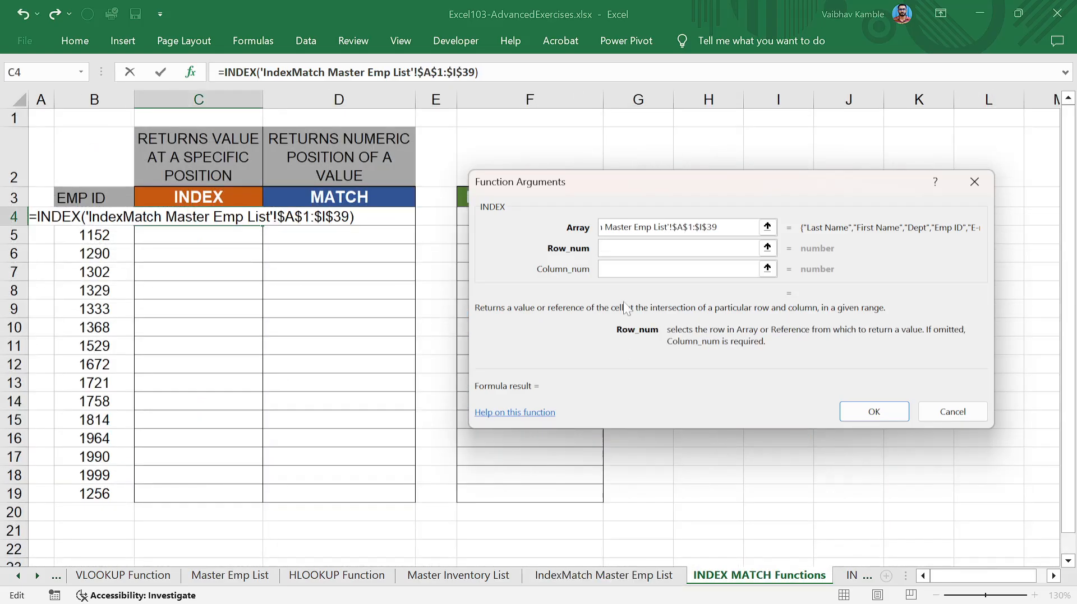
Step: Set Row_num to 2 and Column_num to 3, and enter the INDEX formula in C4
type("2")
key("Tab")
type("3")
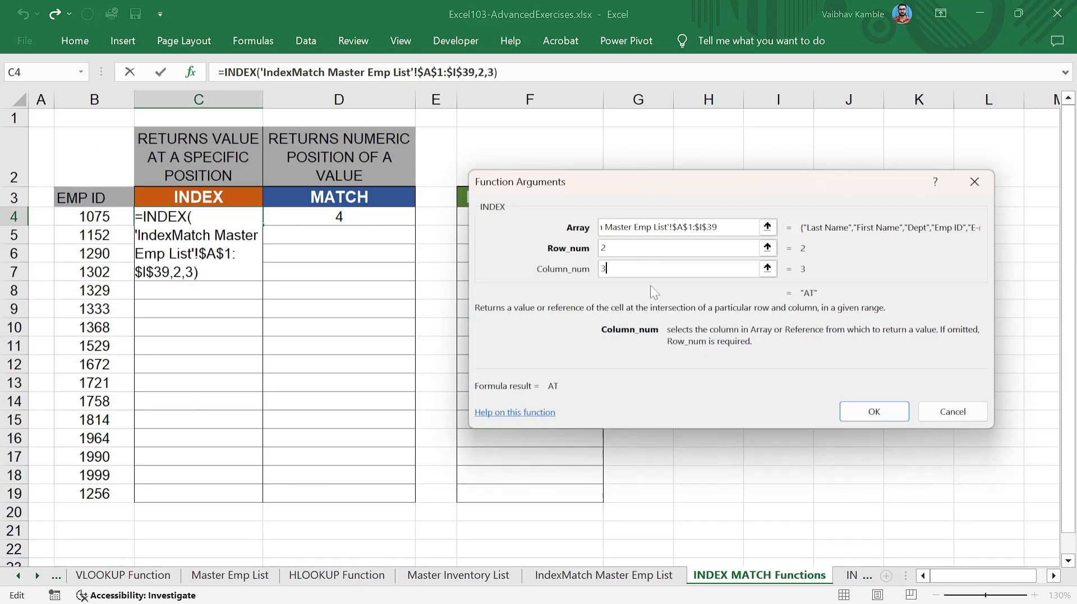
key("Return")
left_click(230, 236)
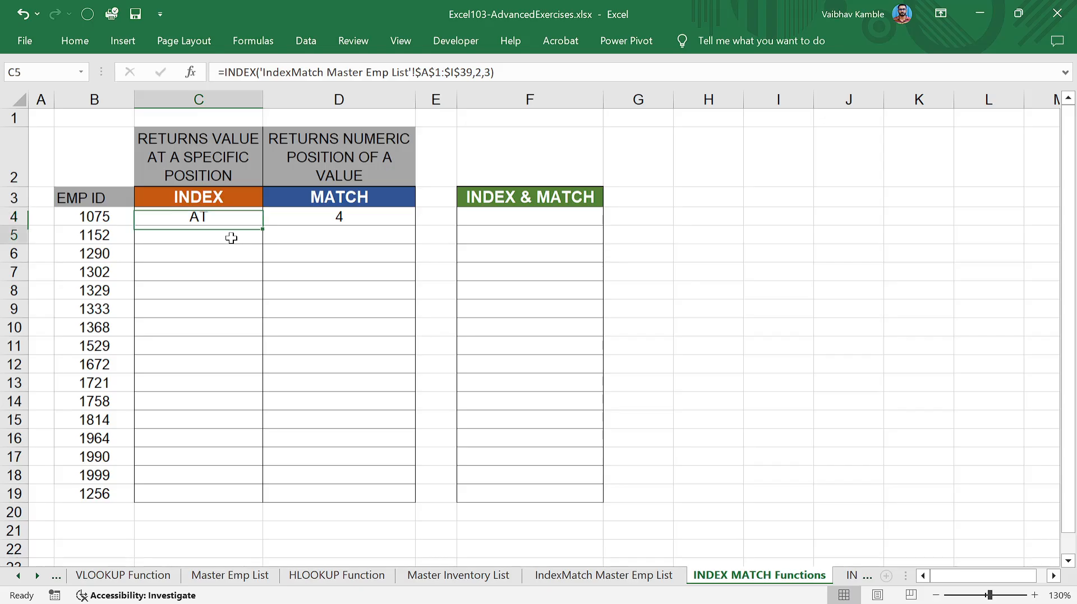
left_click(240, 221)
left_click(359, 220)
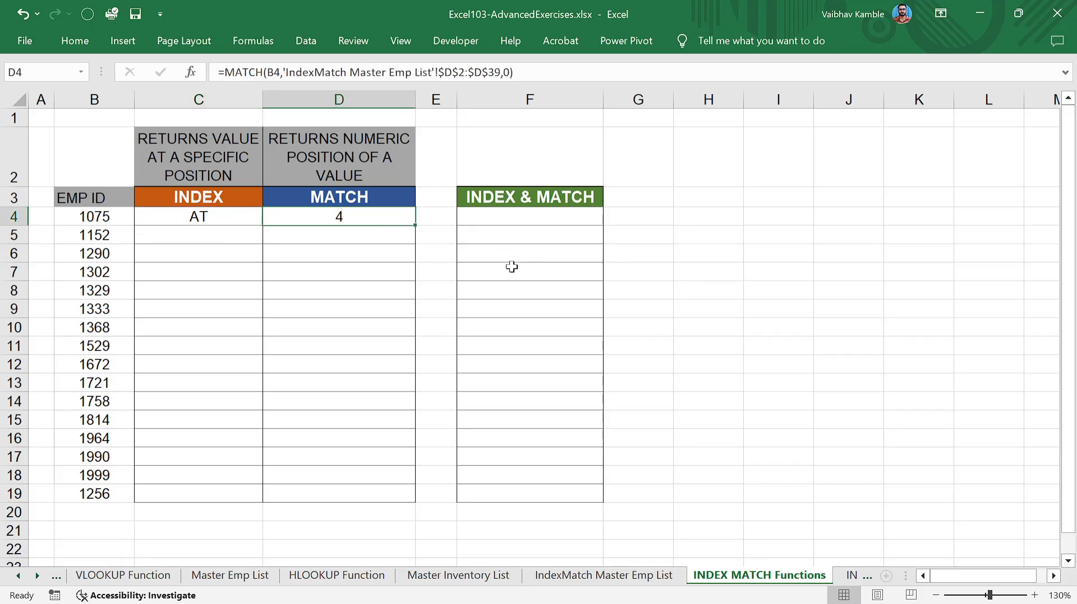
left_click_drag(528, 219, 543, 202)
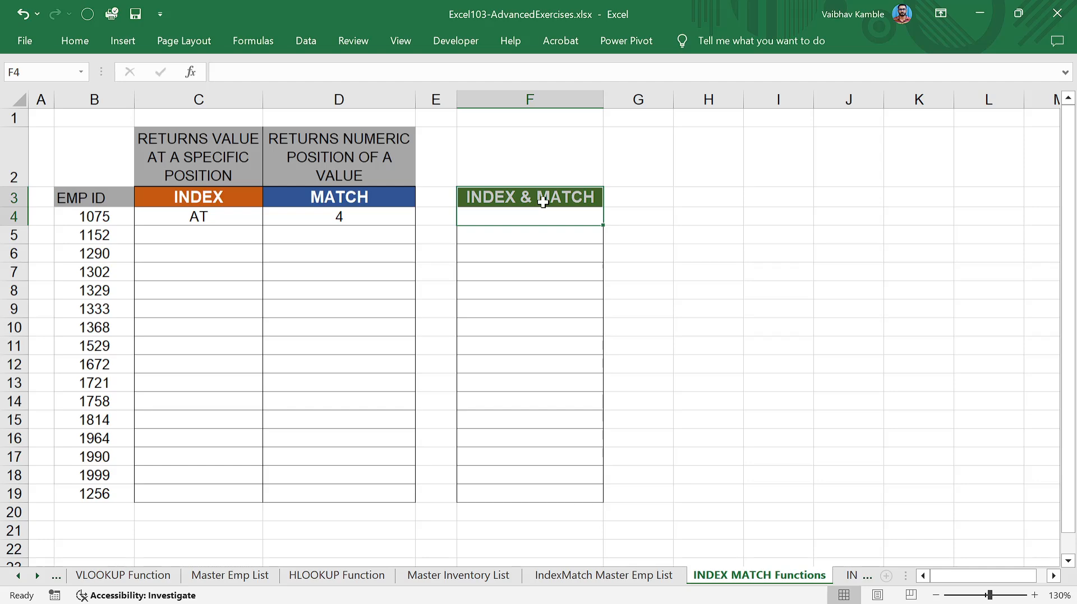
left_click(704, 237)
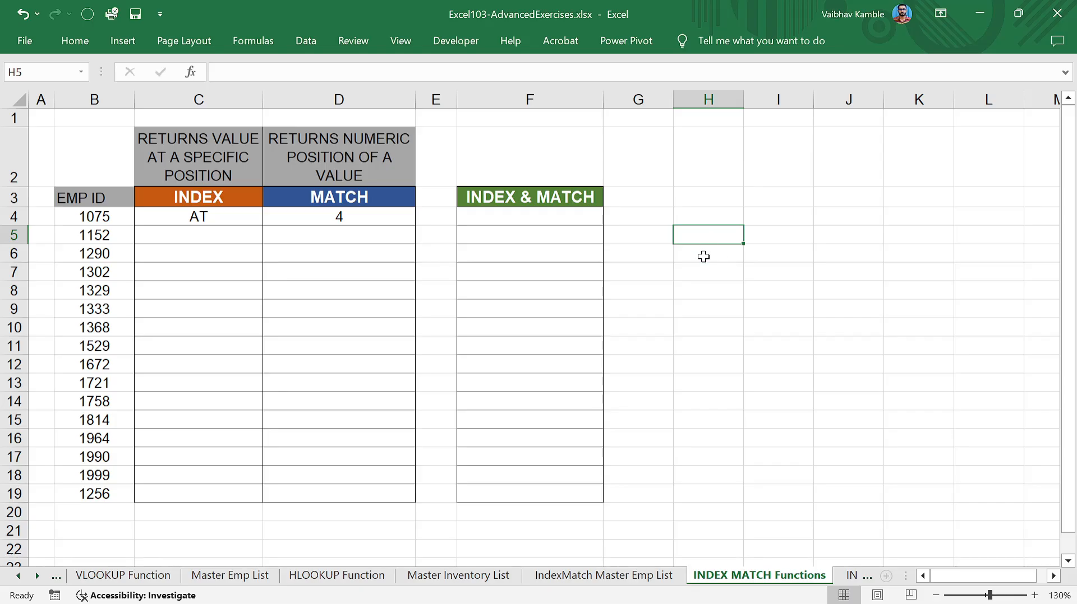
left_click_drag(702, 258, 881, 334)
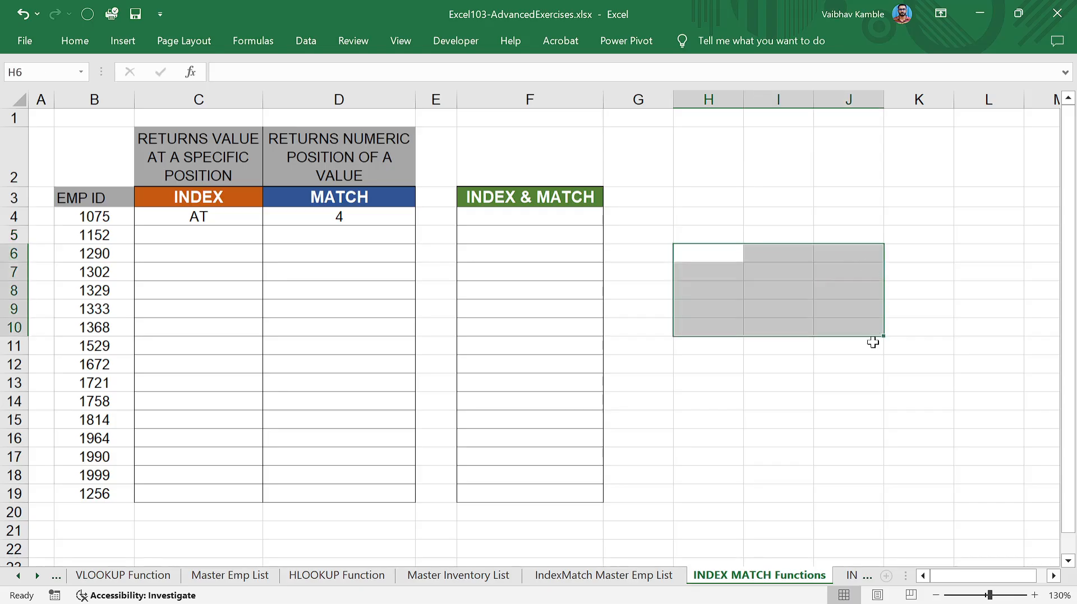
Step: Start a small sample grid in the empty area beside the tables by entering 1 in H7 and 2 in I7
left_click(746, 310)
left_click_drag(727, 277, 773, 312)
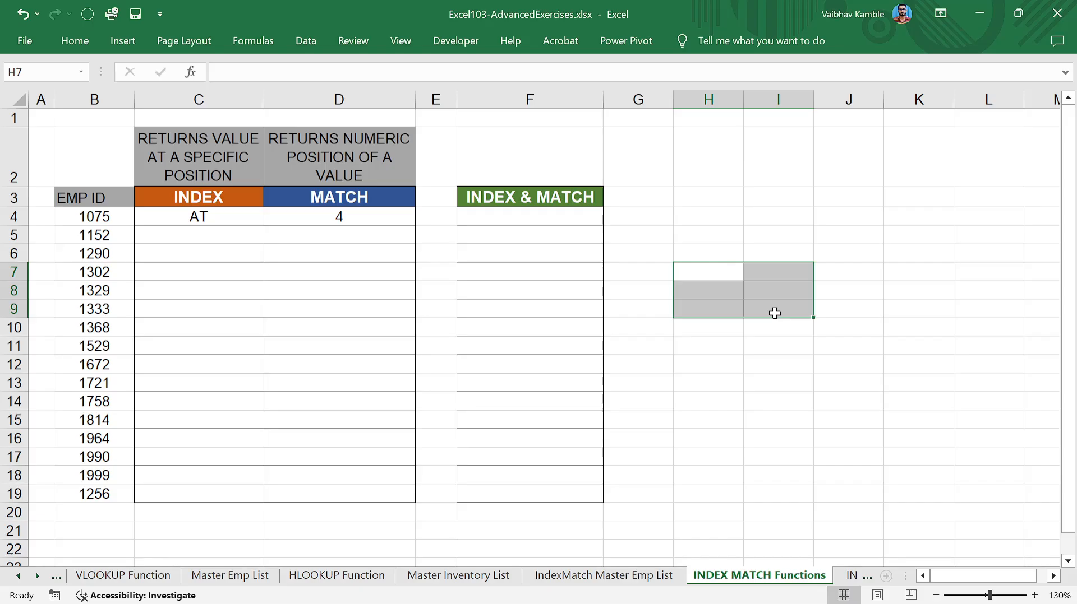
left_click(706, 278)
type("1")
key("Tab")
type("2")
key("Tab")
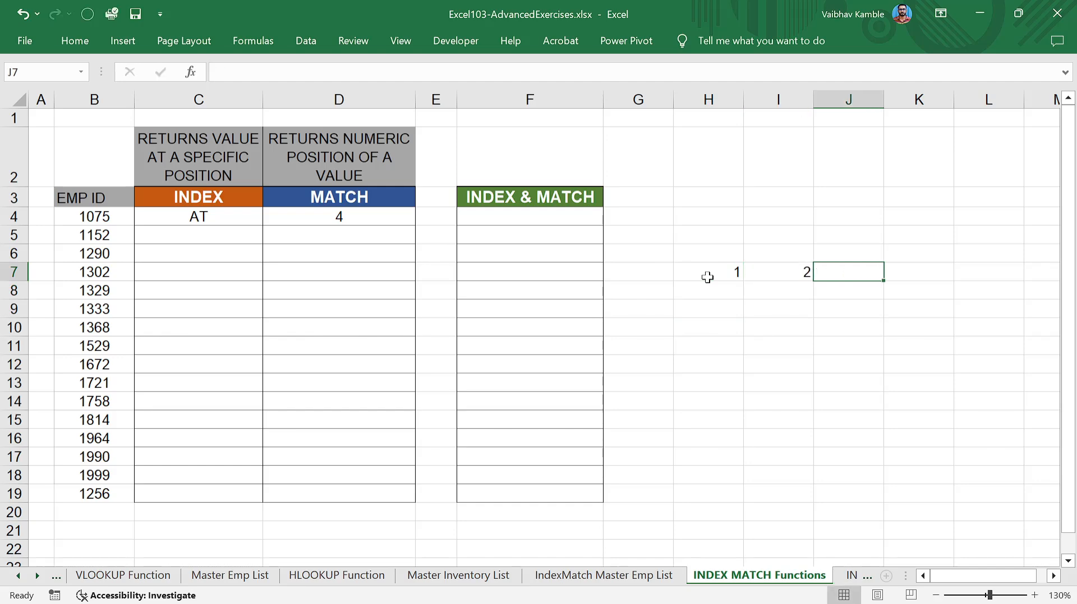
Step: Continue the first column of the sample grid with 2 in H8 and 3 in H9
key("Down")
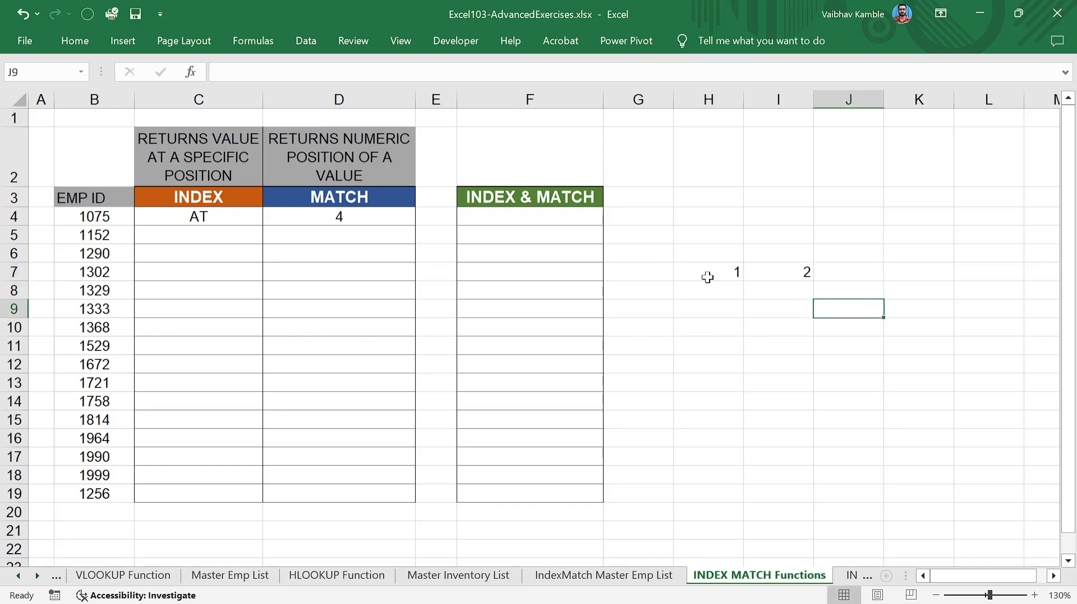
key("Left")
key("Left")
type("2")
key("Return")
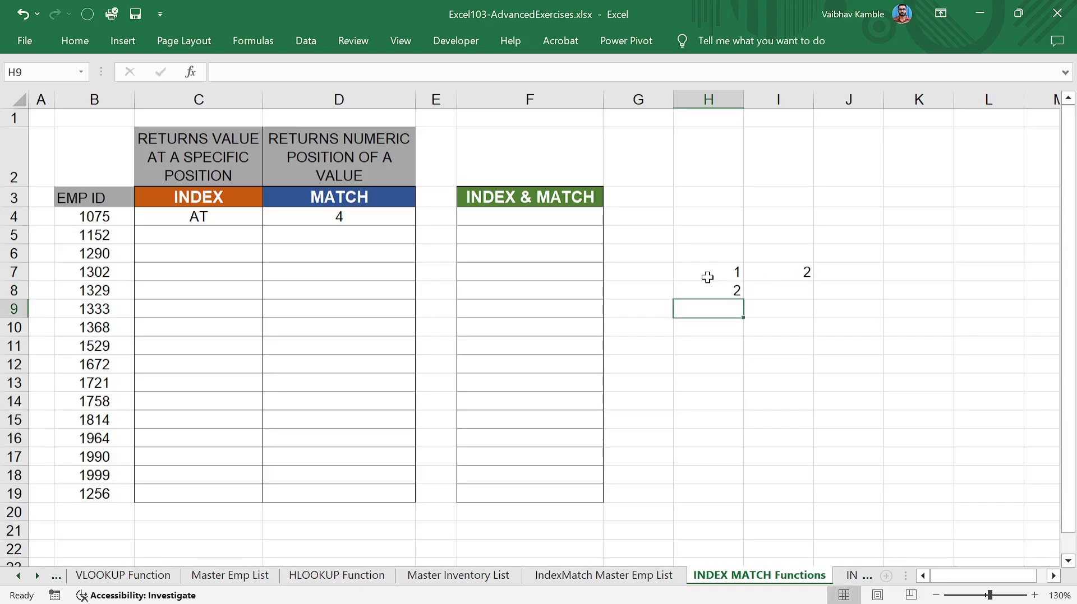
type("3")
key("Up")
Step: Fill the second column of the sample grid with 5 in I8 and 6 in I9
key("Right")
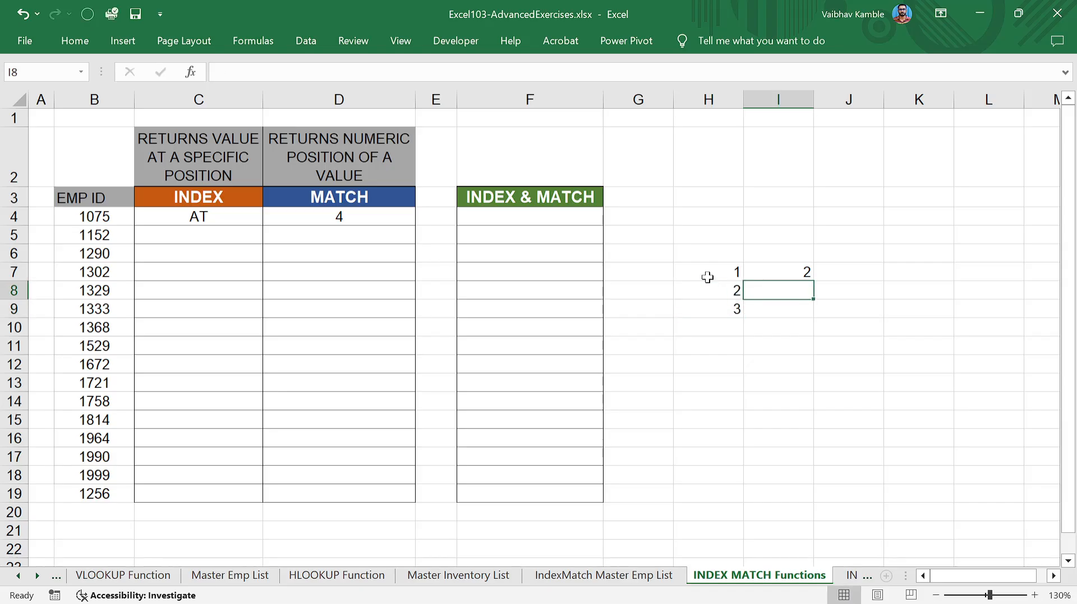
type("5")
key("Tab")
key("Left")
key("Down")
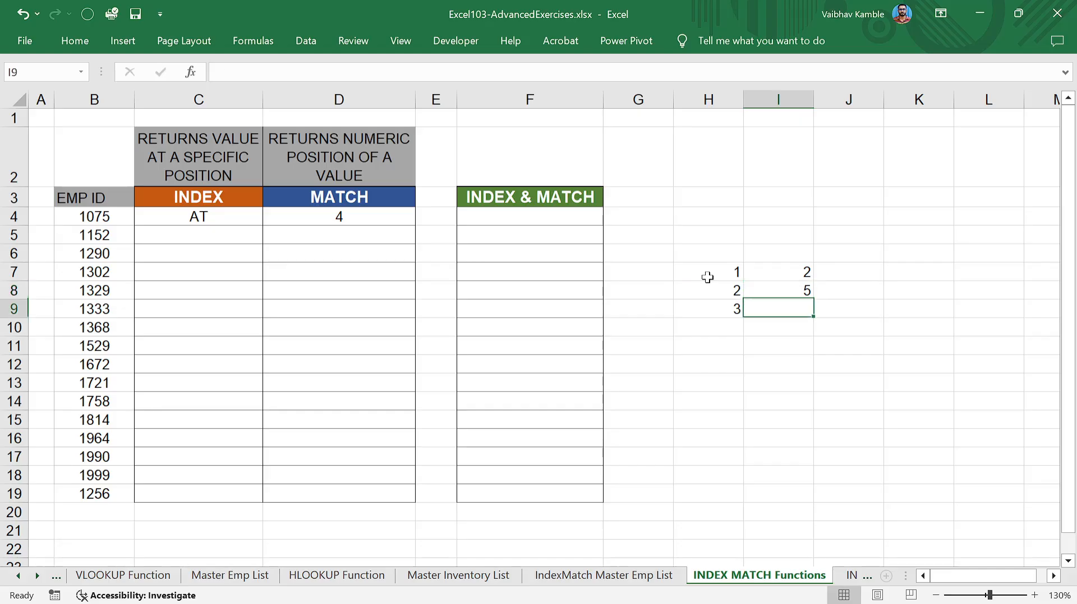
type("6")
key("Up")
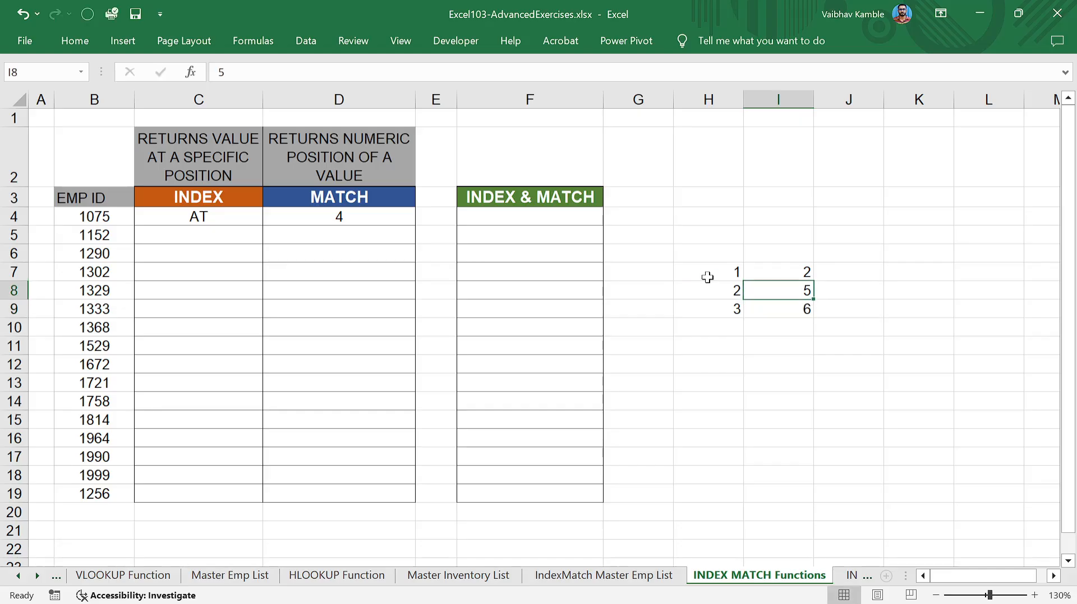
Step: Change the value in H8 of the sample grid to 9
key("Left")
type("9")
key("Return")
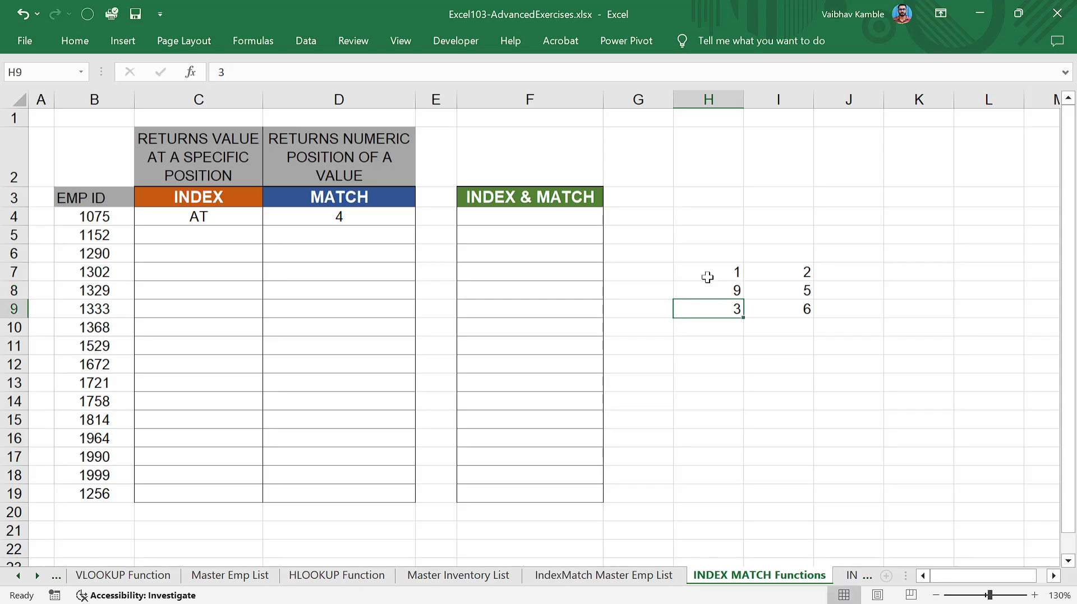
Step: Examine the row and column positions of the values in the sample grid H7:I9
left_click_drag(734, 268, 772, 307)
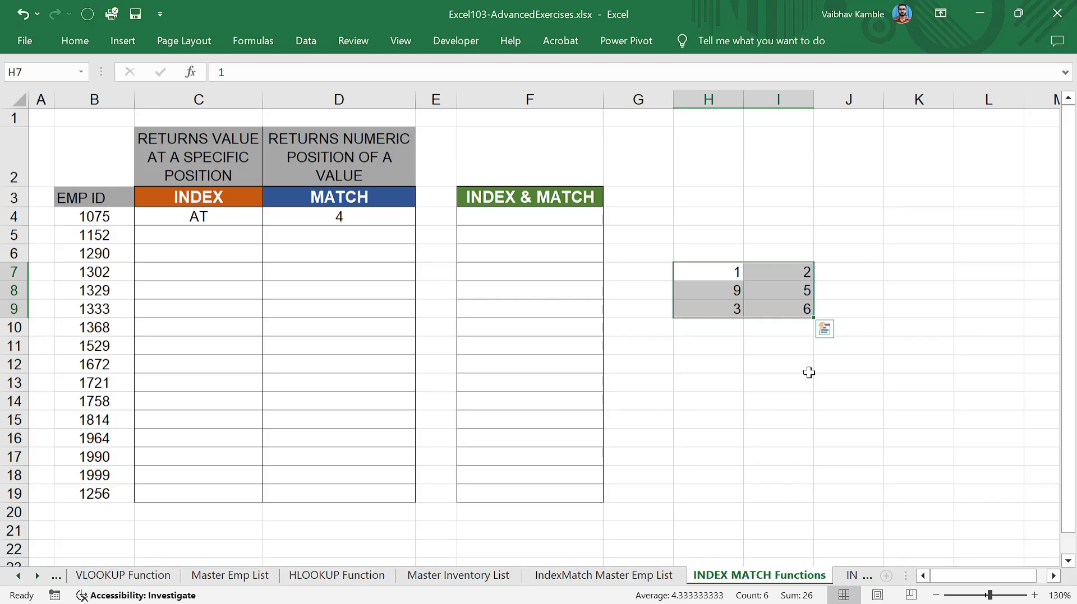
left_click(802, 290)
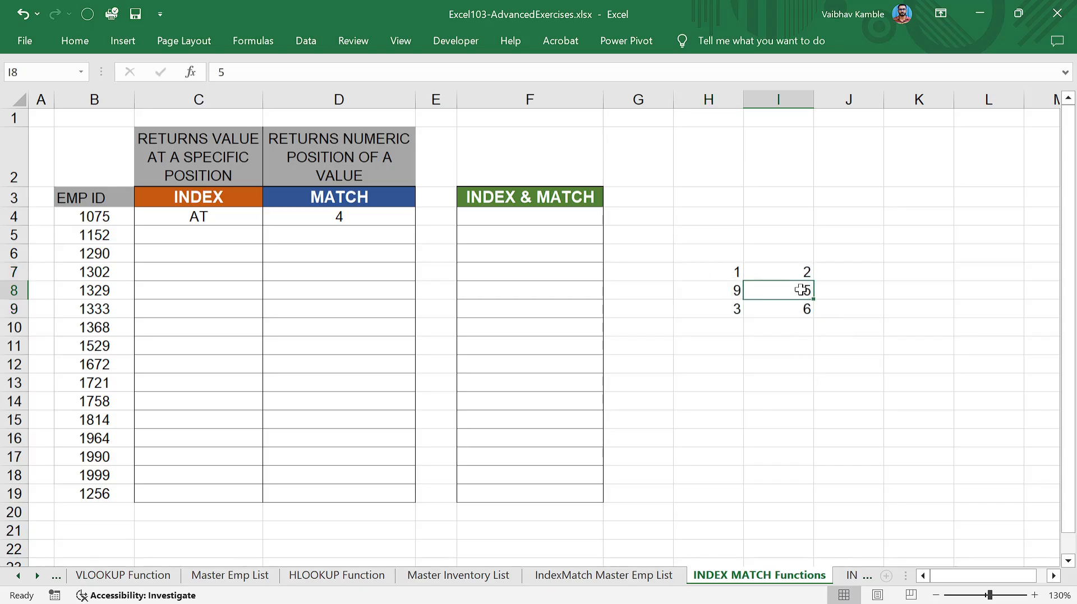
left_click(797, 313)
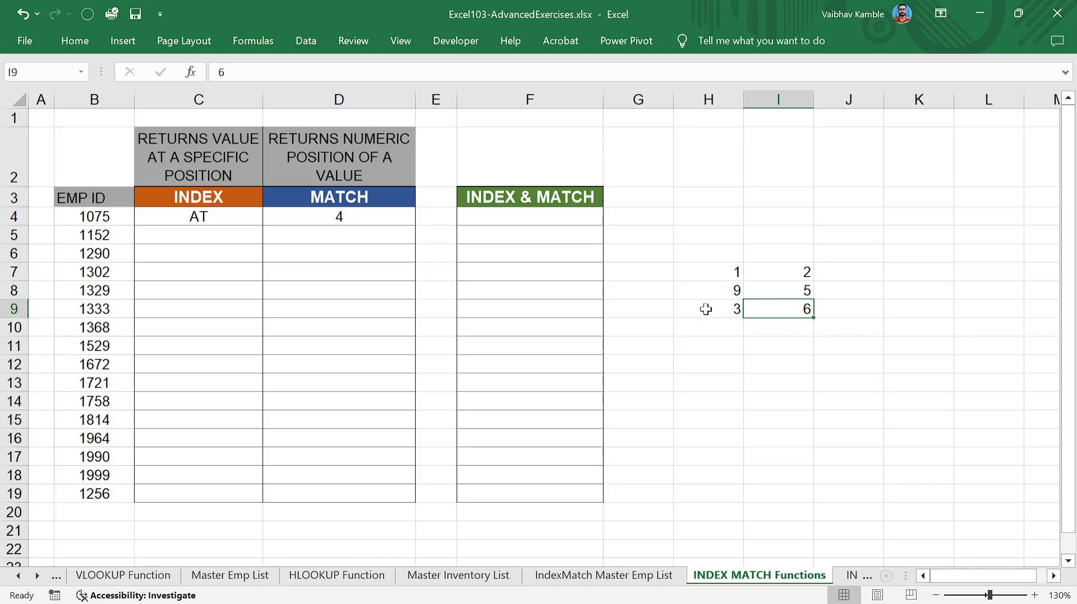
left_click(781, 289)
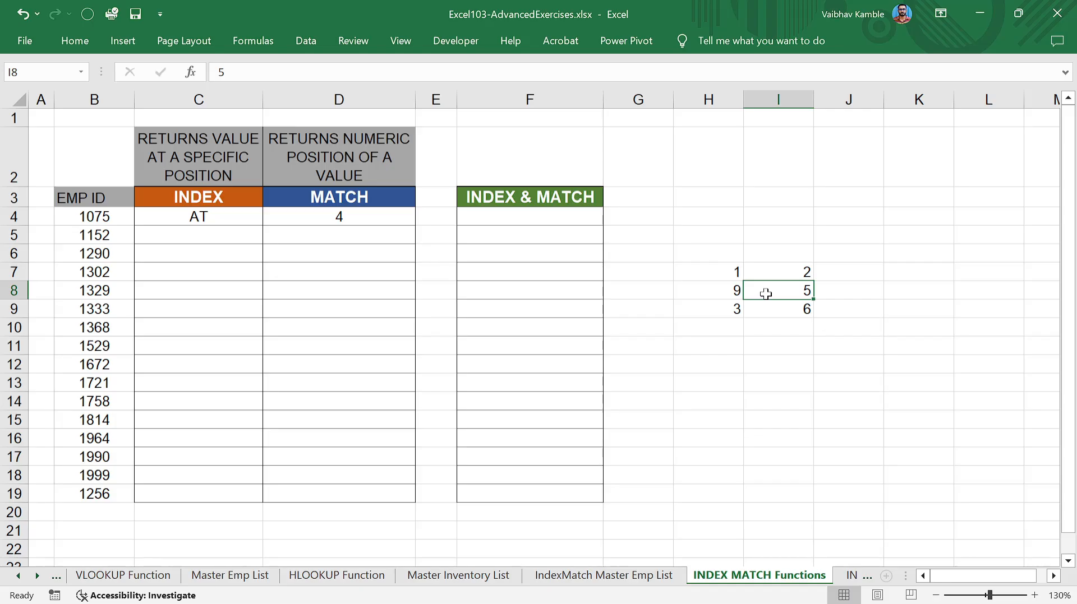
left_click(747, 344)
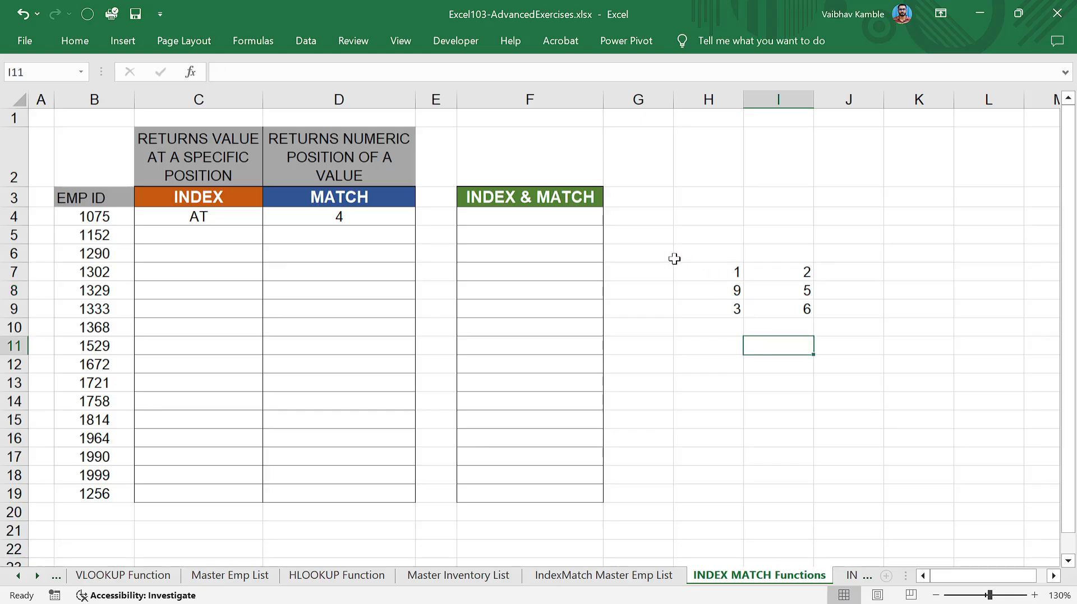
left_click_drag(657, 252, 787, 314)
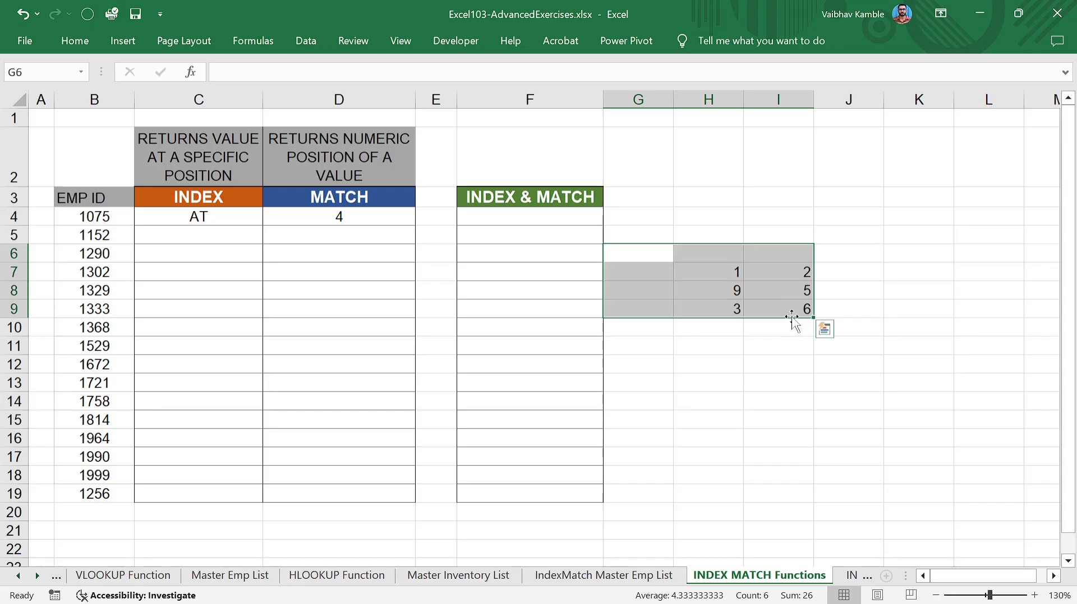
left_click(773, 357)
left_click_drag(723, 273, 776, 315)
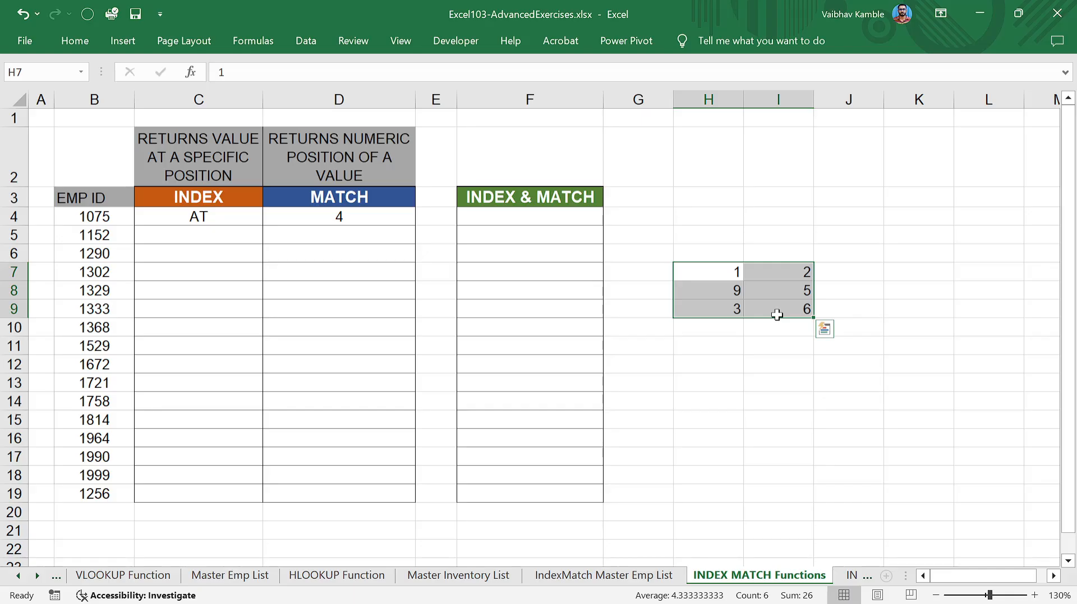
Step: Review the function arguments of the INDEX formula in C4, using the array,row_num,column_num form
left_click(202, 220)
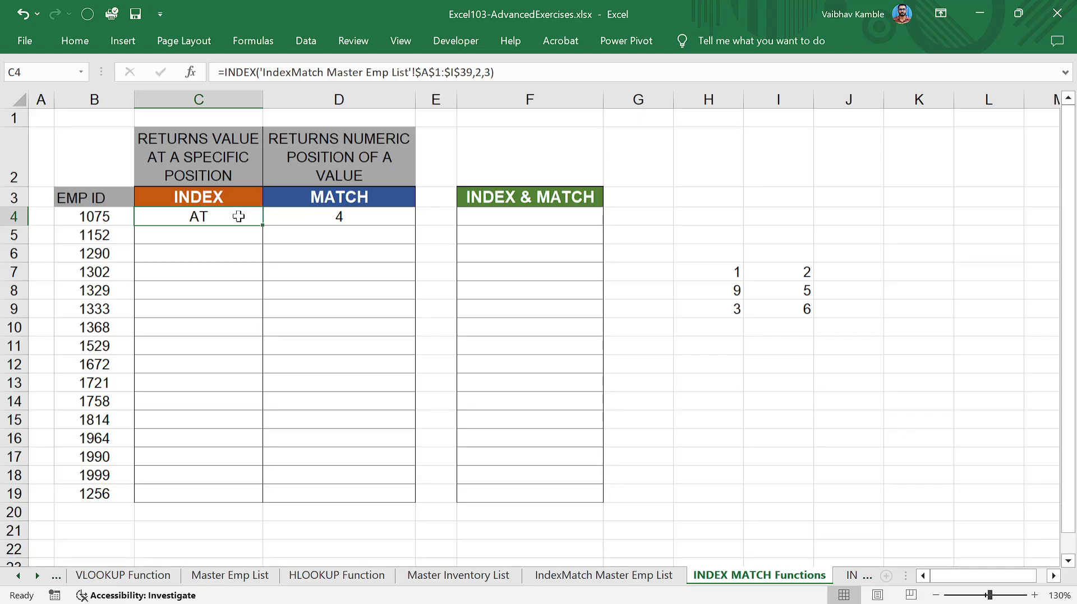
left_click(191, 72)
left_click(749, 348)
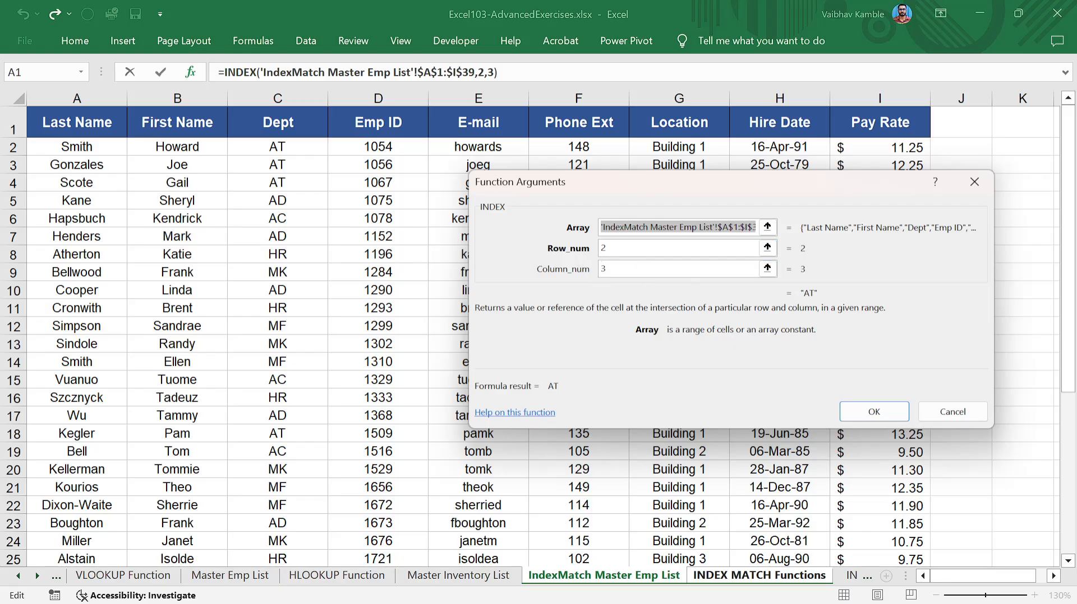
left_click(873, 415)
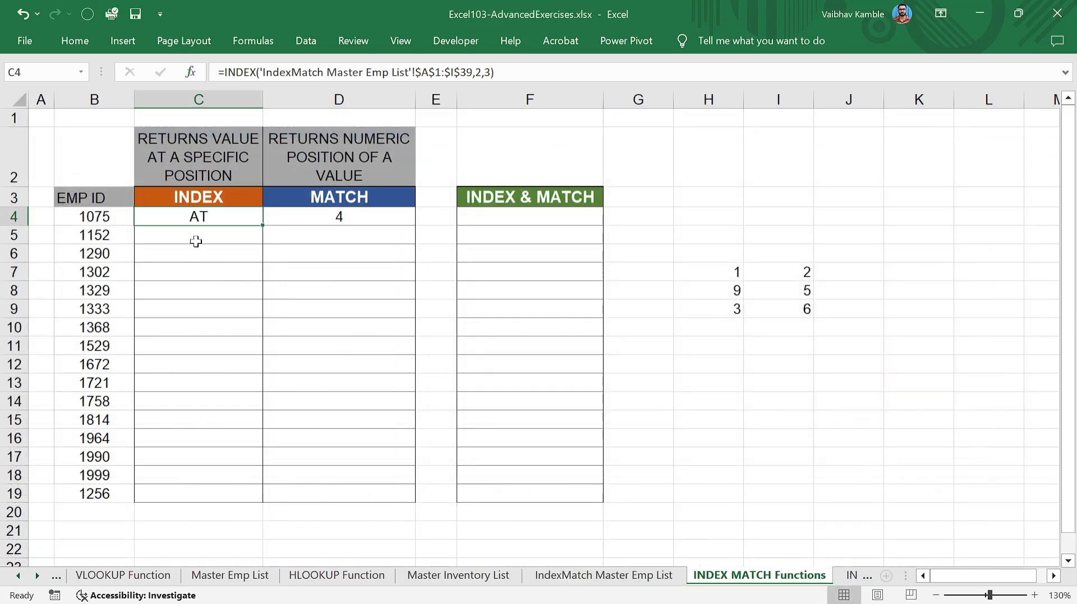
Step: Start an INDEX formula in C5 with its function arguments, using the array,row_num,column_num form
left_click(218, 234)
type("=index")
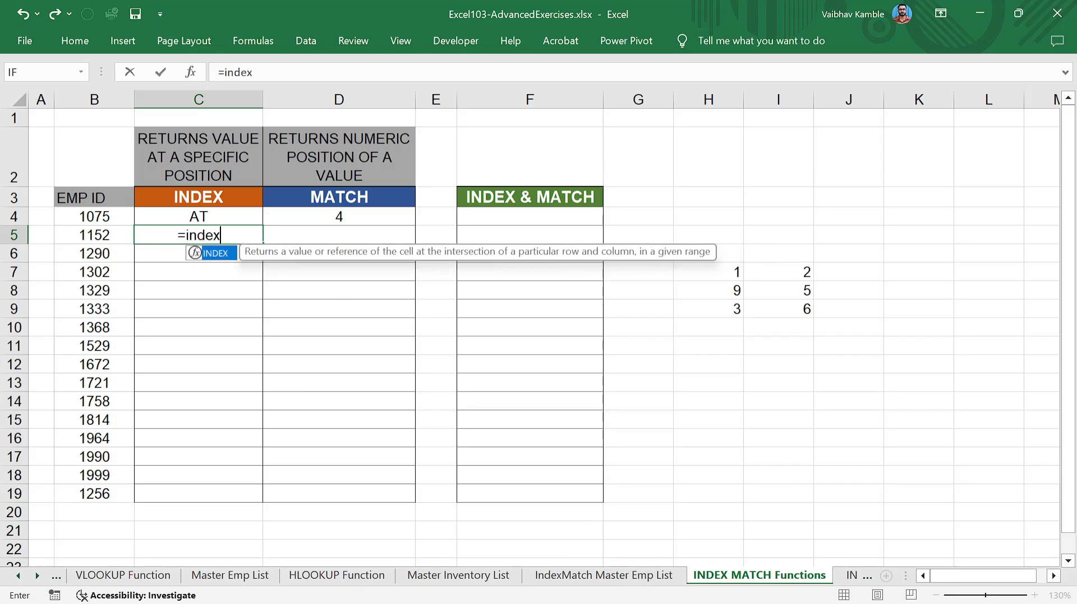
key("Tab")
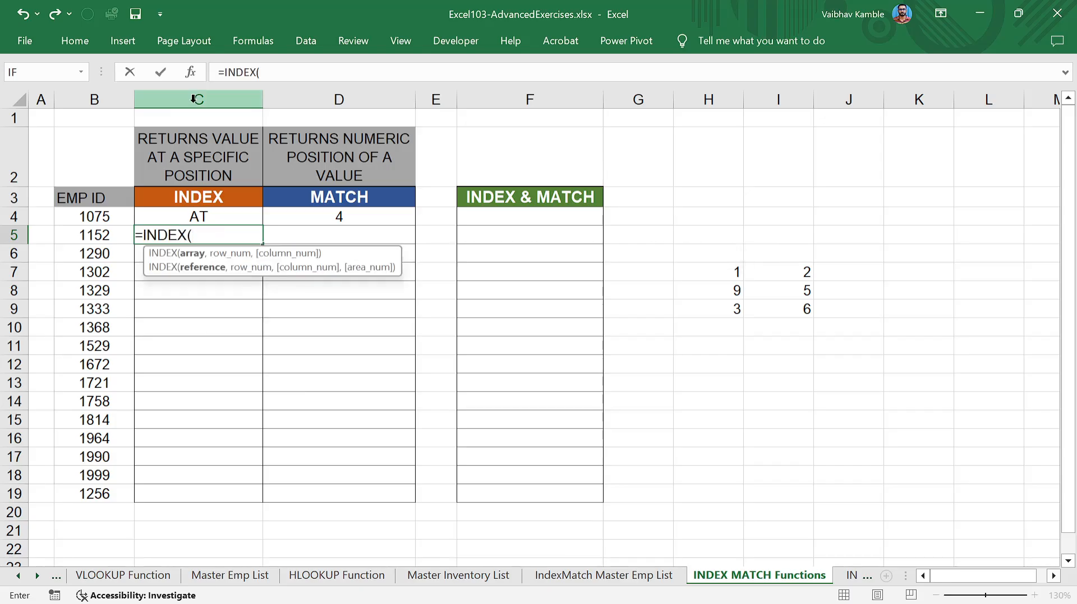
left_click(197, 73)
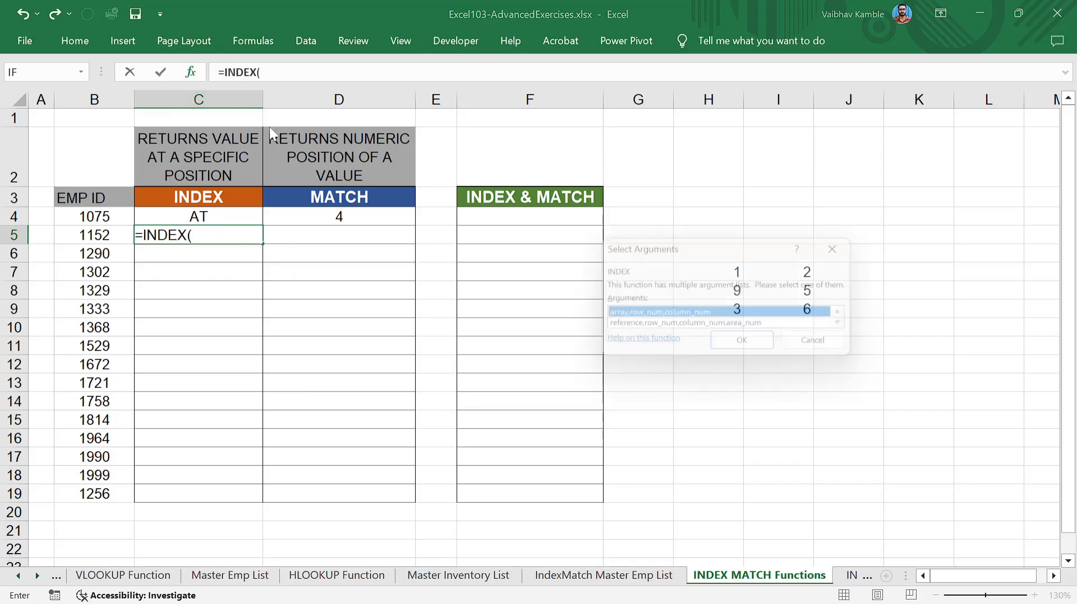
left_click(747, 346)
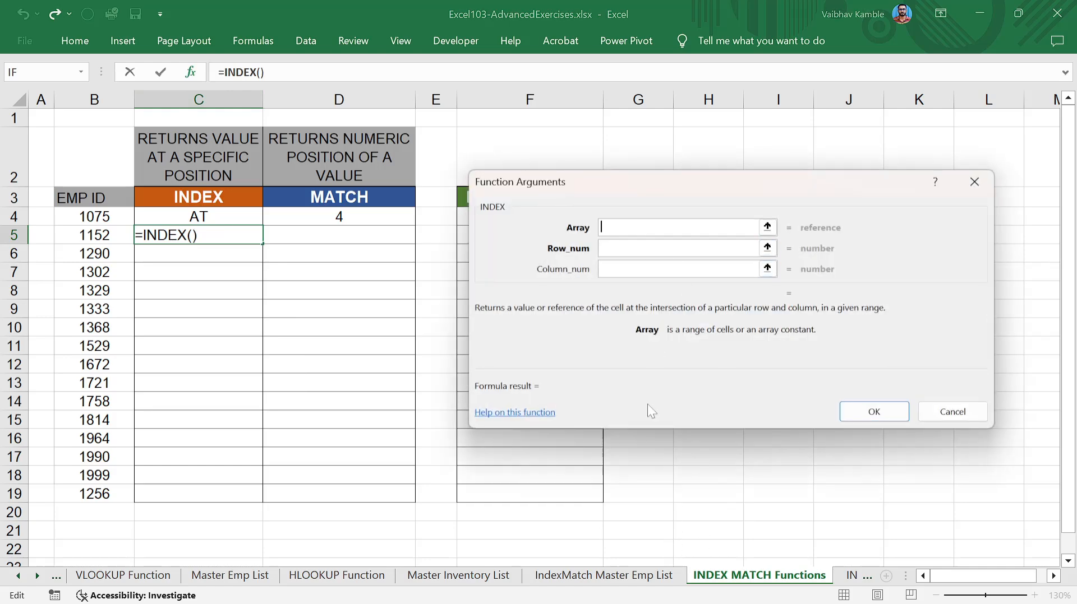
Step: Set the Array of the C5 INDEX formula to the absolute range $A$1:$I$39 on the IndexMatch Master Emp List sheet
left_click(639, 576)
left_click(70, 115)
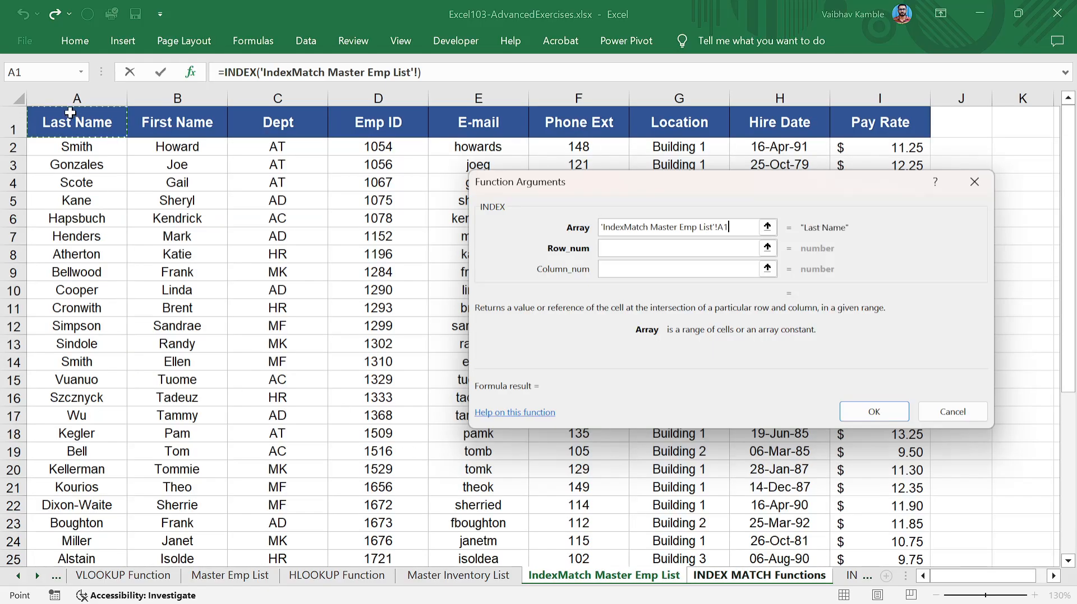
key("ctrl+shift+End")
key("F4")
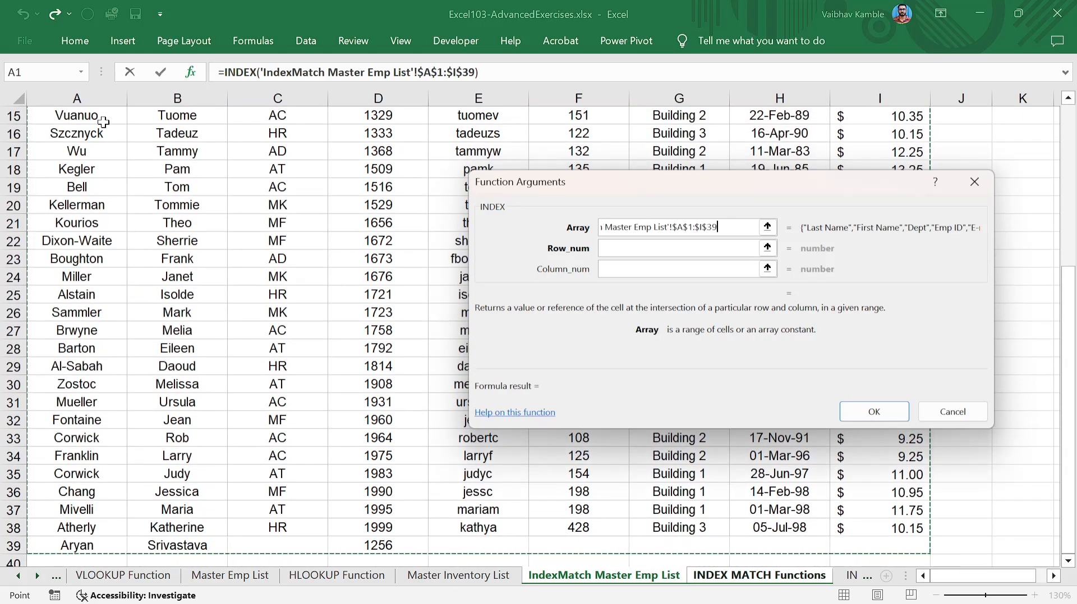
key("Tab")
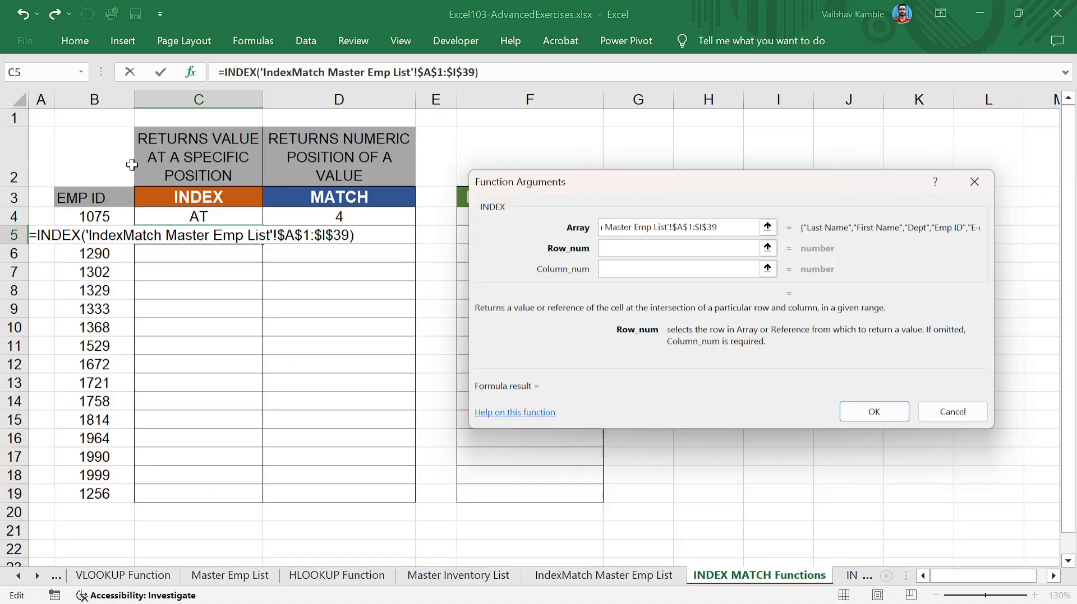
Step: Set Row_num to 15 and Column_num to 6, and enter the INDEX formula in C5
type("56")
key("BackSpace")
key("BackSpace")
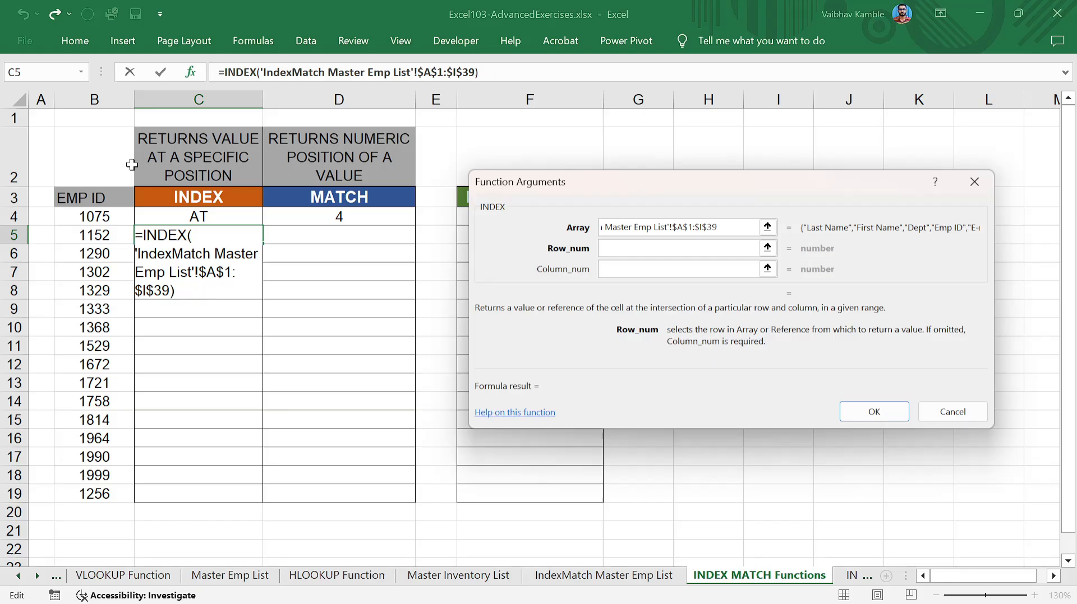
type("15")
key("Tab")
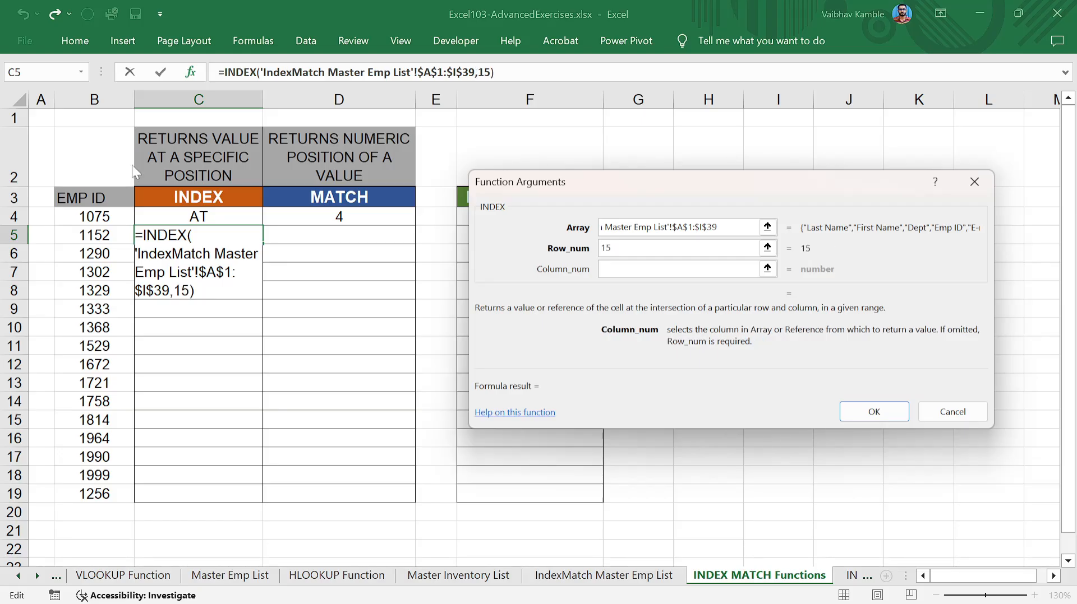
type("6")
key("Return")
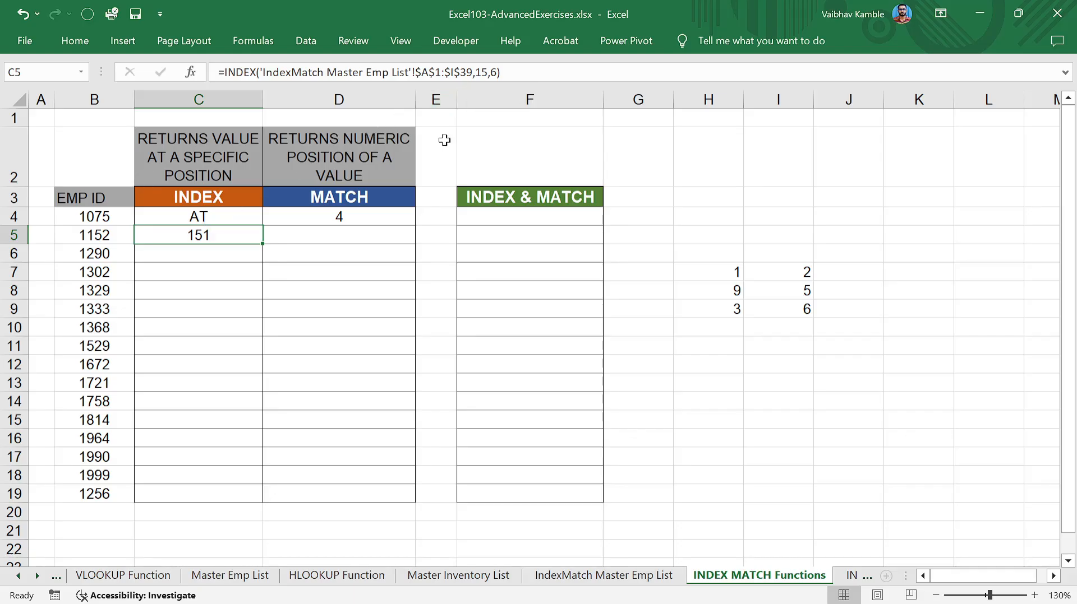
Step: Review the INDEX formulas in C4 and C5
left_click(314, 236)
left_click(219, 237)
left_click_drag(217, 217, 224, 253)
left_click(225, 223)
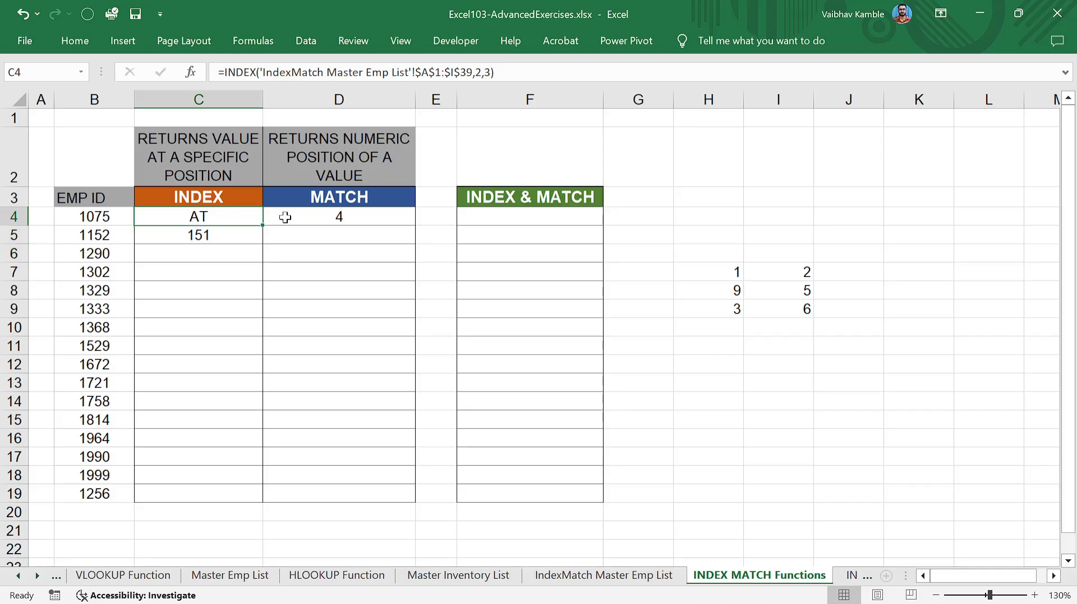
left_click_drag(226, 216, 227, 236)
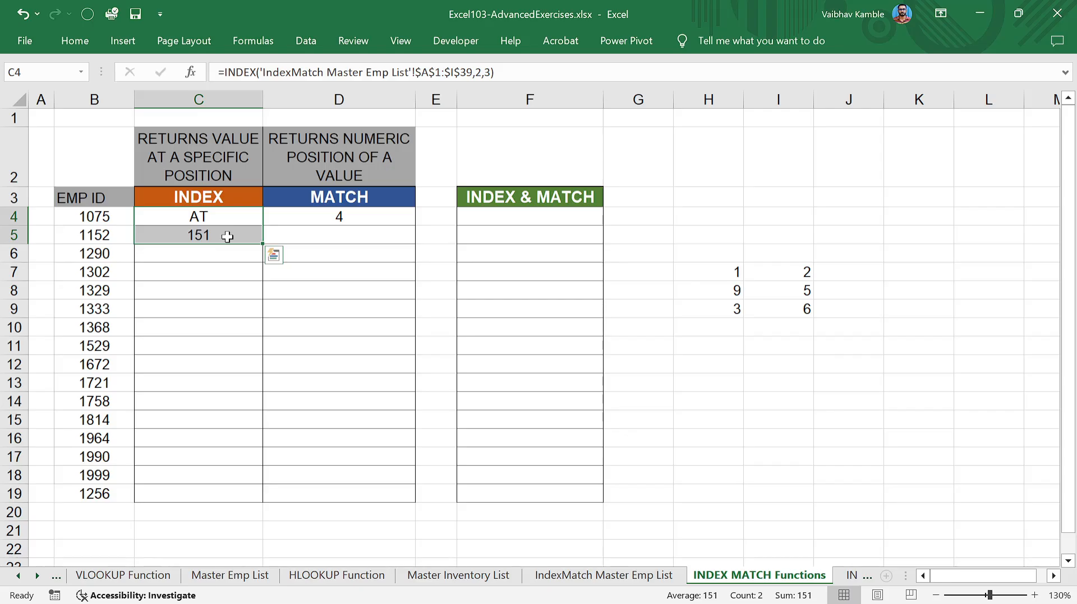
Step: Check the INDEX formulas in C4 and C5, tracing C5's reference to row 15, Phone Ext column, on the IndexMatch Master Emp List sheet
left_click(237, 217)
left_click(240, 237)
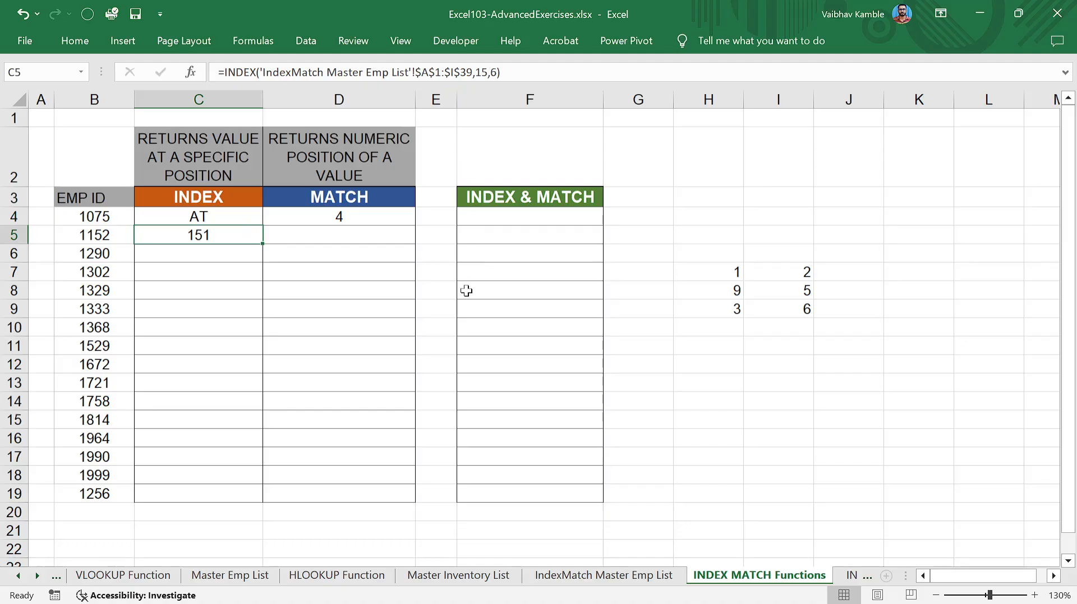
left_click(566, 580)
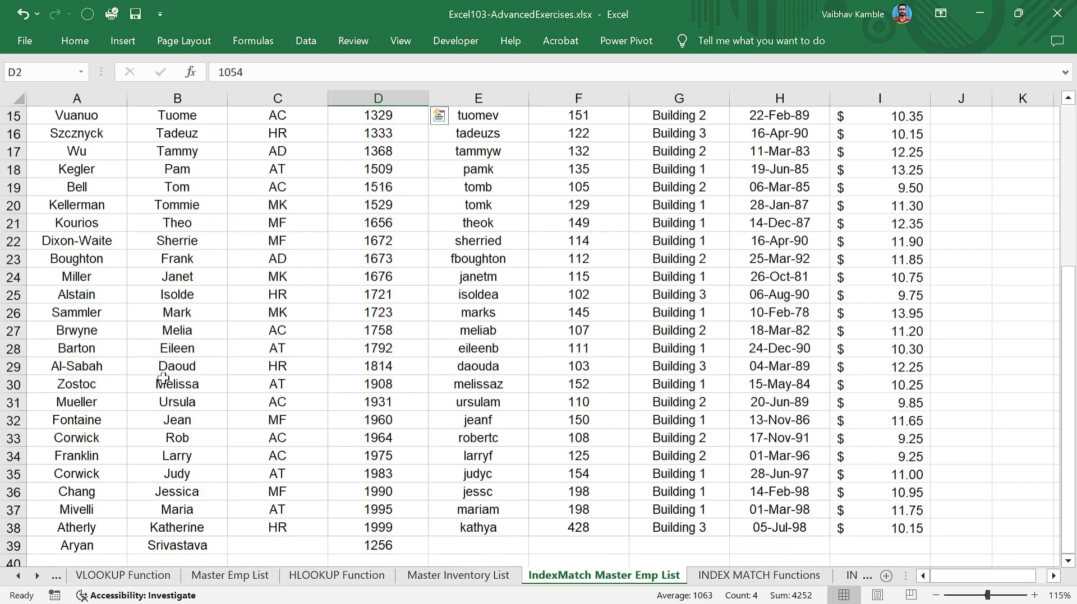
scroll(159, 379, "up", 5)
left_click(113, 242)
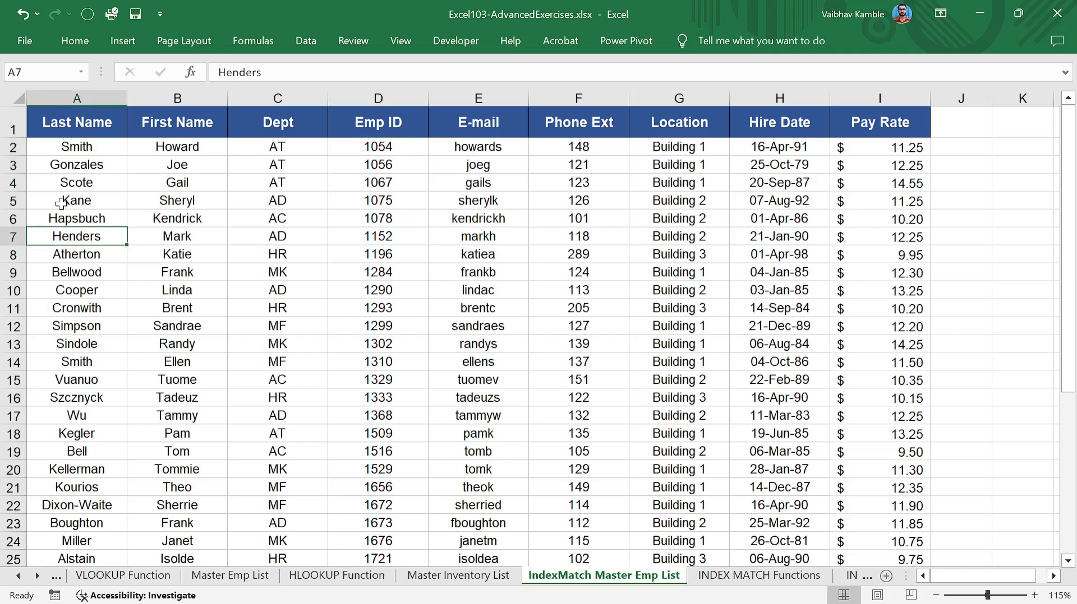
left_click(10, 380)
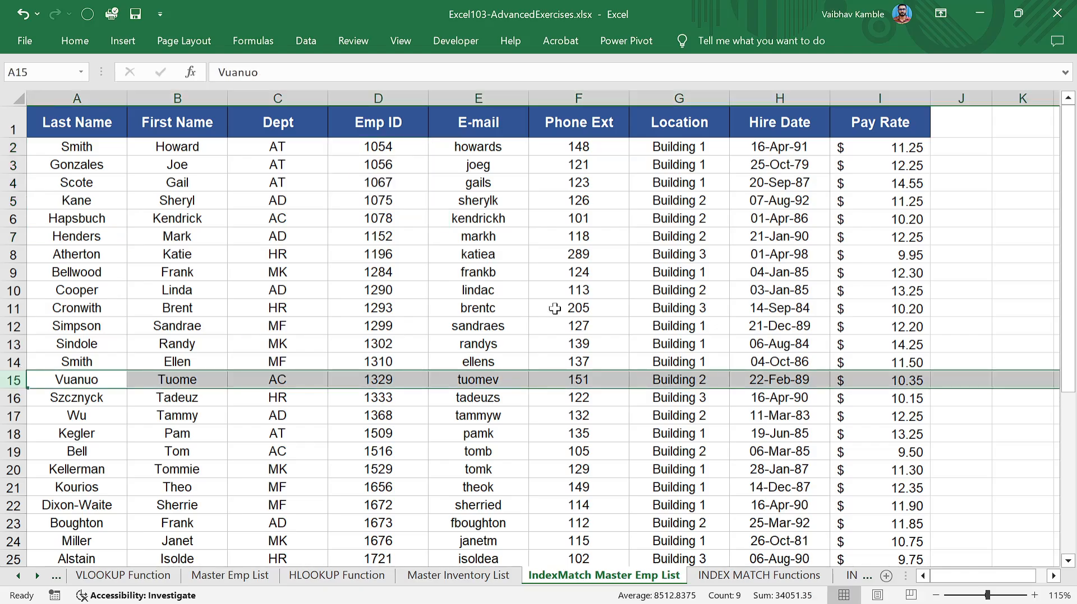
left_click(595, 384)
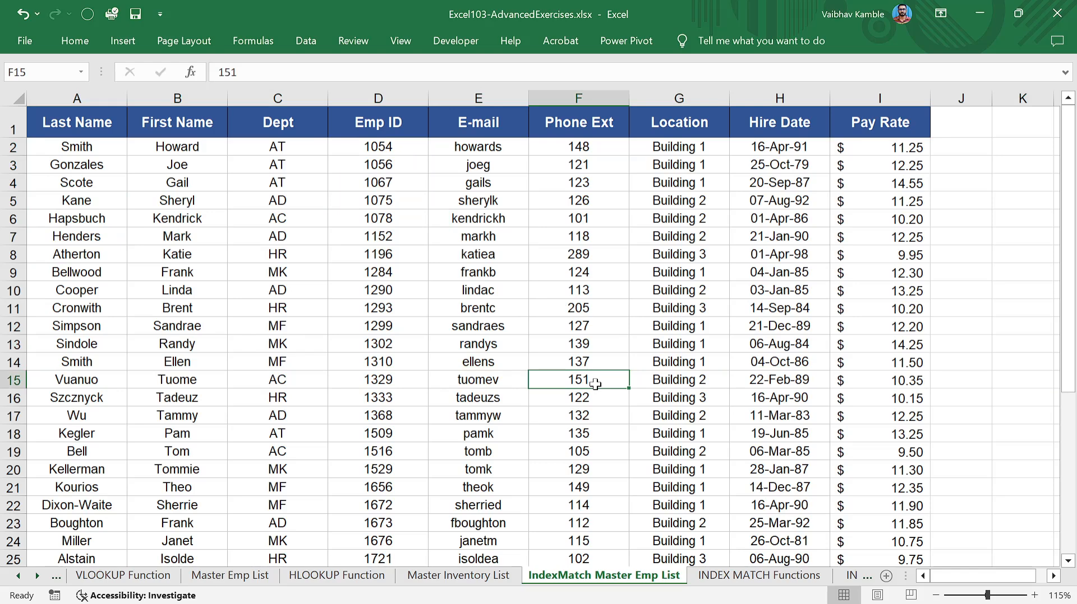
Step: On the INDEX MATCH Functions sheet, fill the INDEX formula in C5 down through C19
left_click(772, 578)
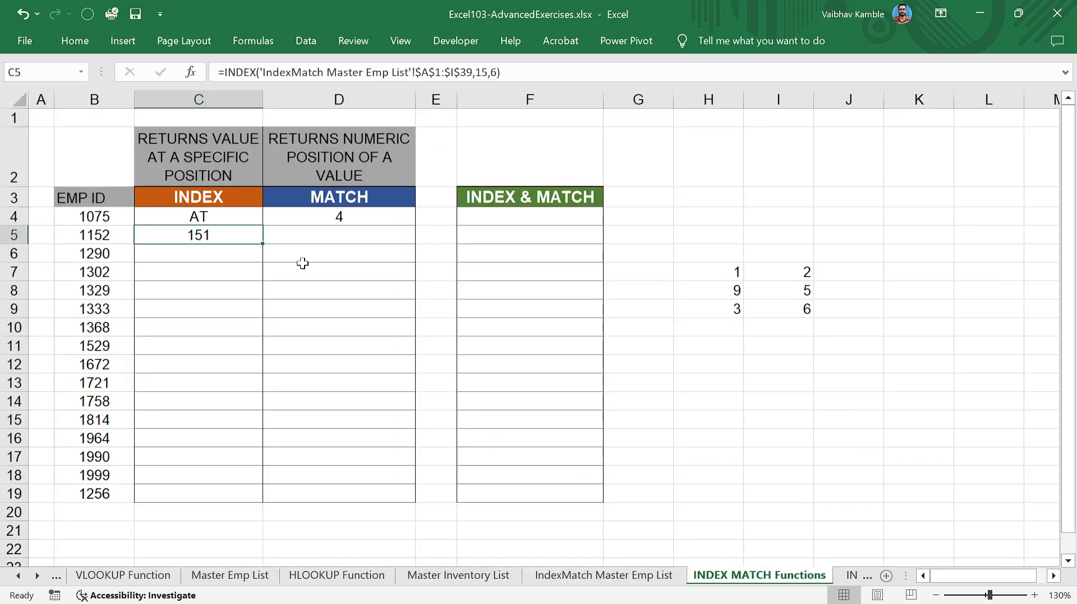
left_click_drag(264, 250, 249, 500)
left_click(246, 234)
Step: Change the INDEX formula in C7 to use row number 10 and column number 2
left_click(219, 275)
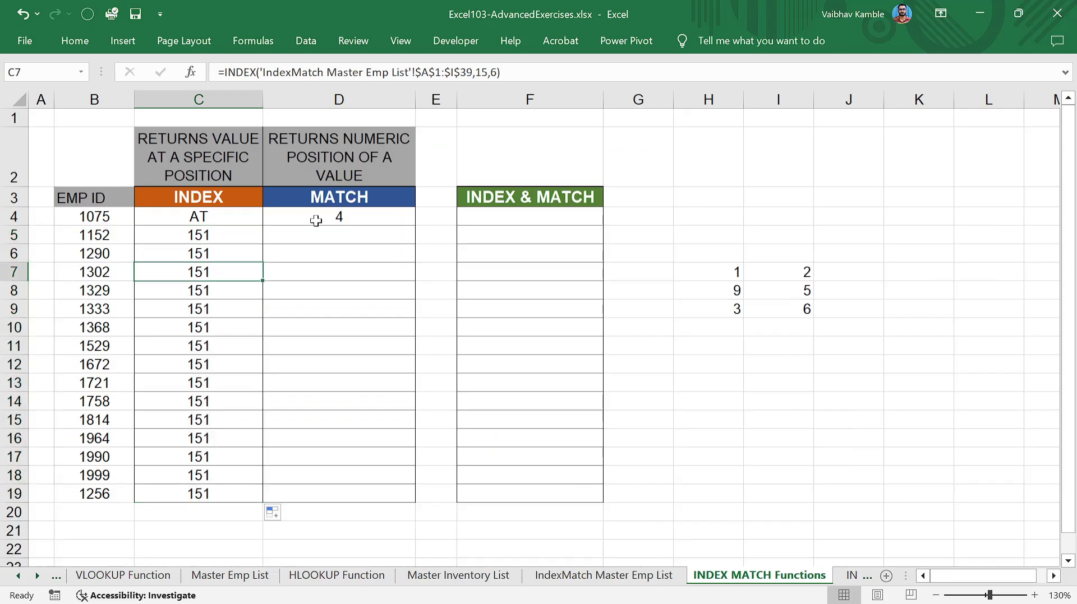
left_click(488, 71)
key("BackSpace")
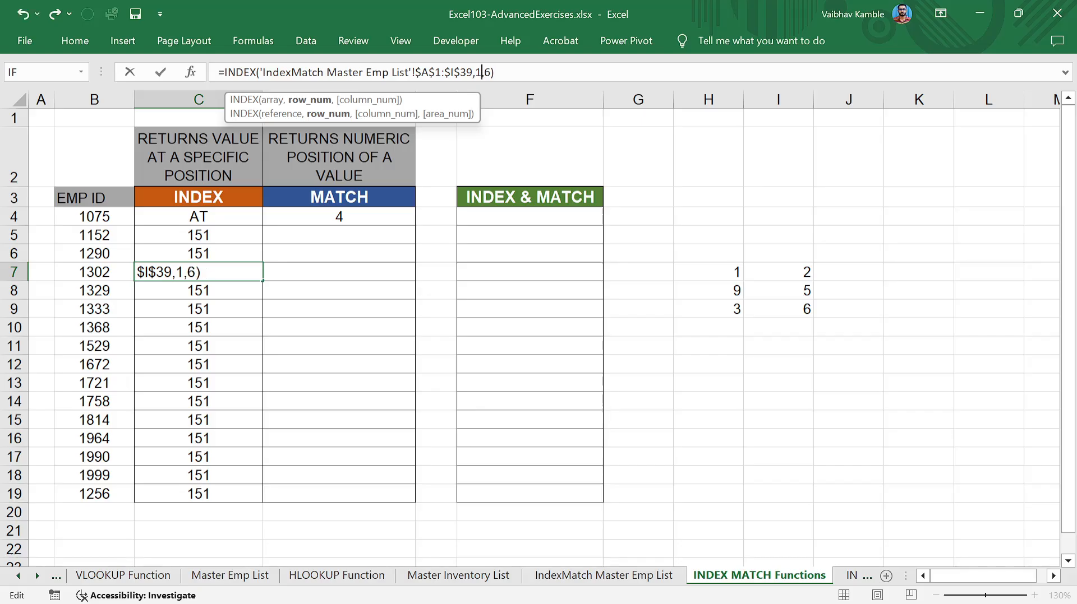
type("0")
key("Right")
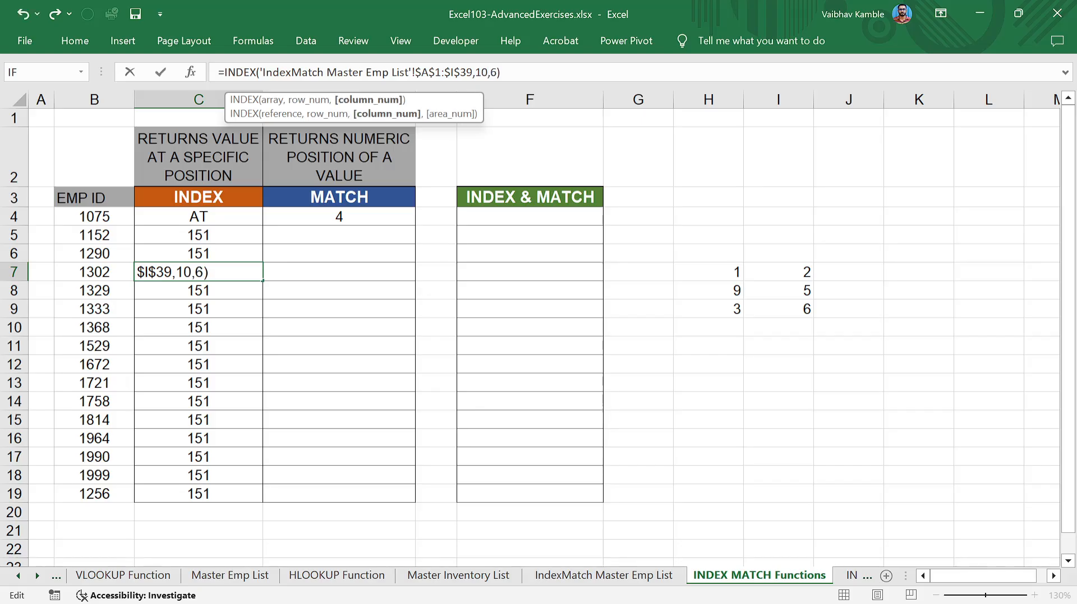
key("Delete")
type("2")
key("Return")
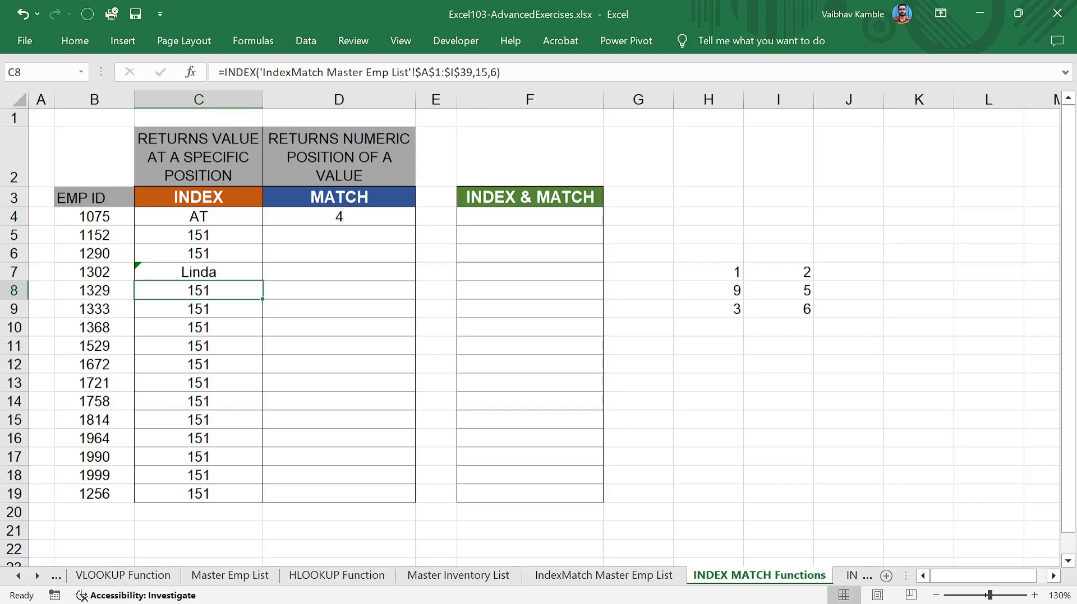
Step: Change the INDEX formula in C8 to use row number 1 and column number 3
left_click(486, 72)
key("BackSpace")
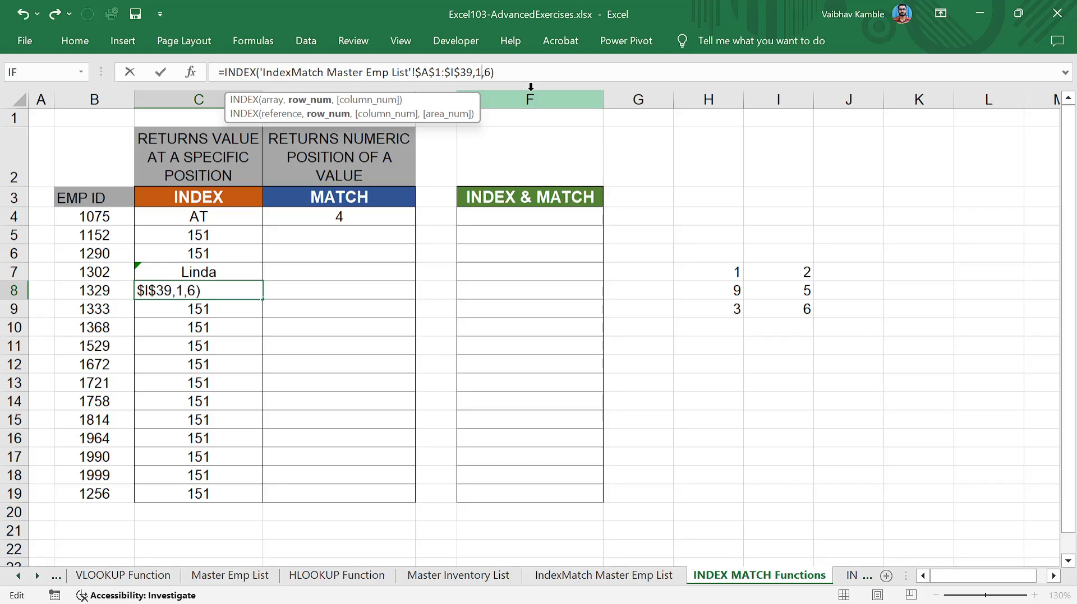
key("Right")
key("Delete")
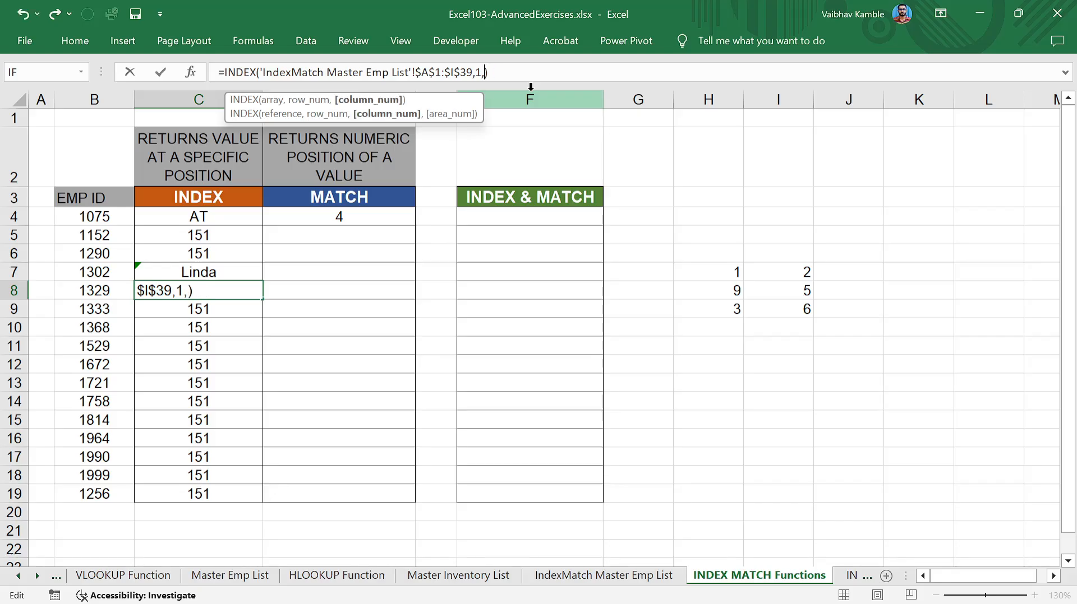
type("6")
key("Return")
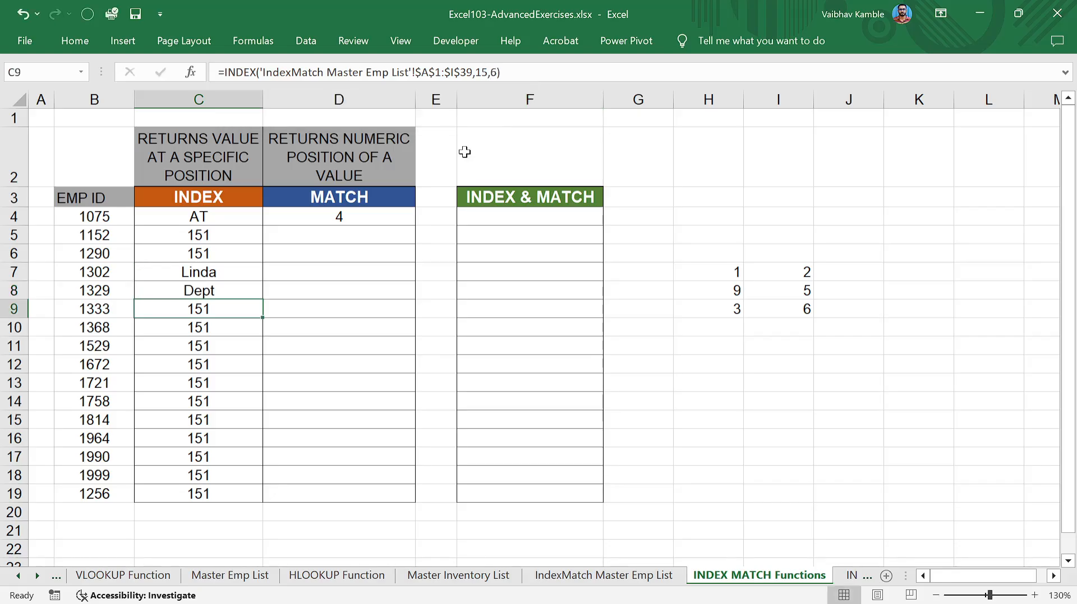
left_click(234, 292)
Step: Clear the copied INDEX formulas from C9 through C19
left_click(231, 309)
left_click_drag(234, 310, 224, 489)
key("Delete")
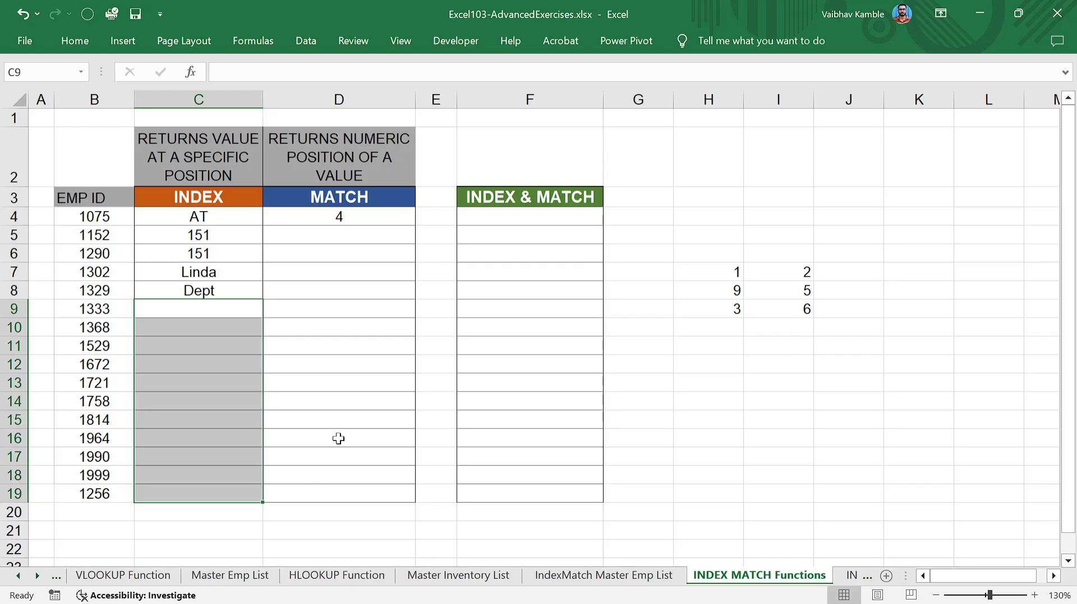
left_click(338, 438)
left_click(241, 295)
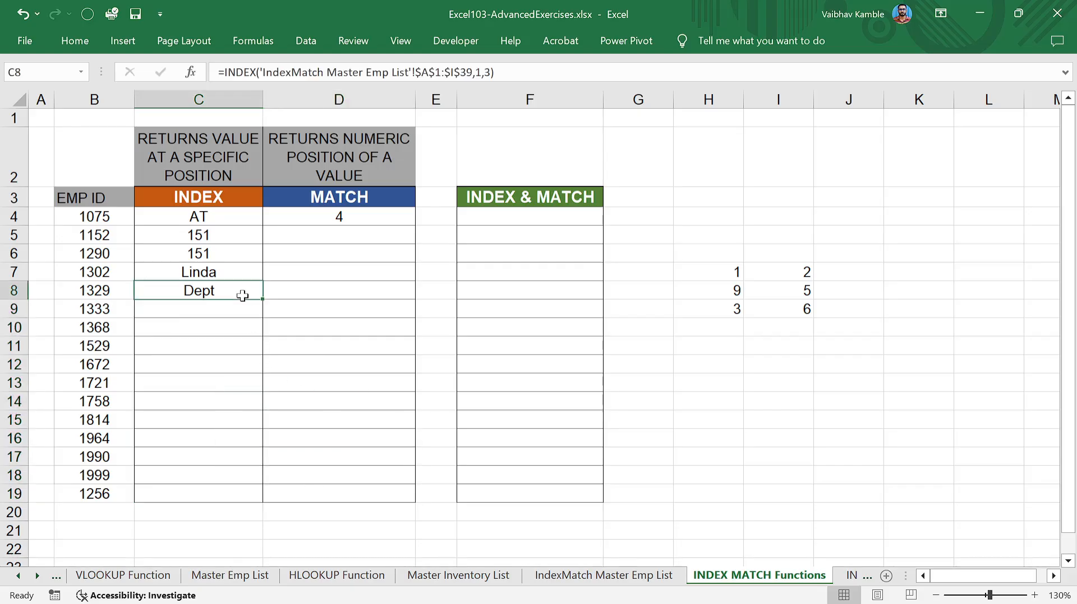
Step: Start a MATCH formula in D5 using the Function Arguments dialog, with C5 as the lookup value
left_click(347, 234)
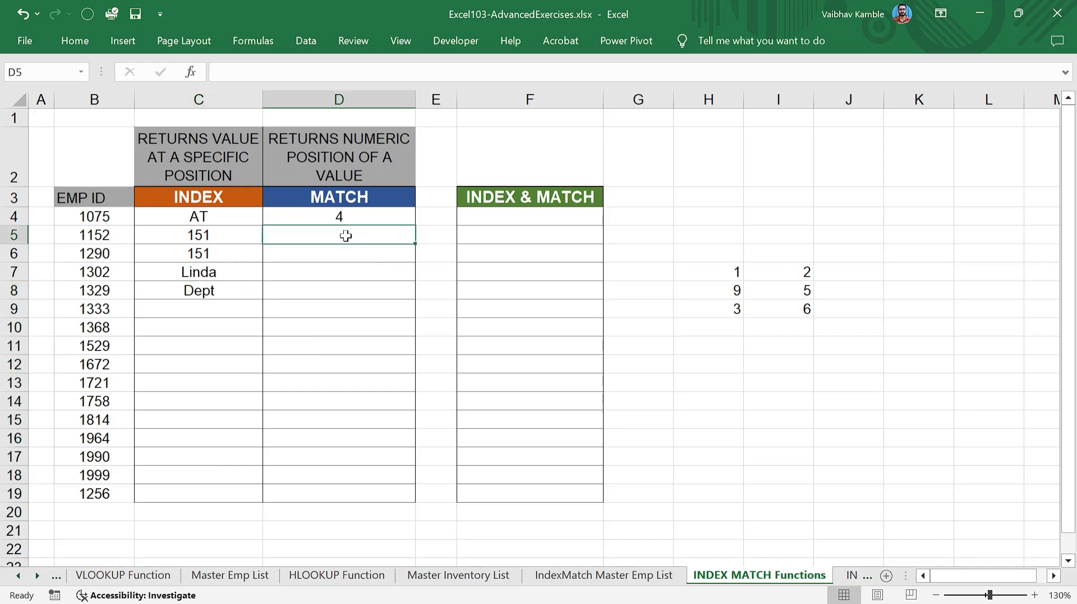
type("=match")
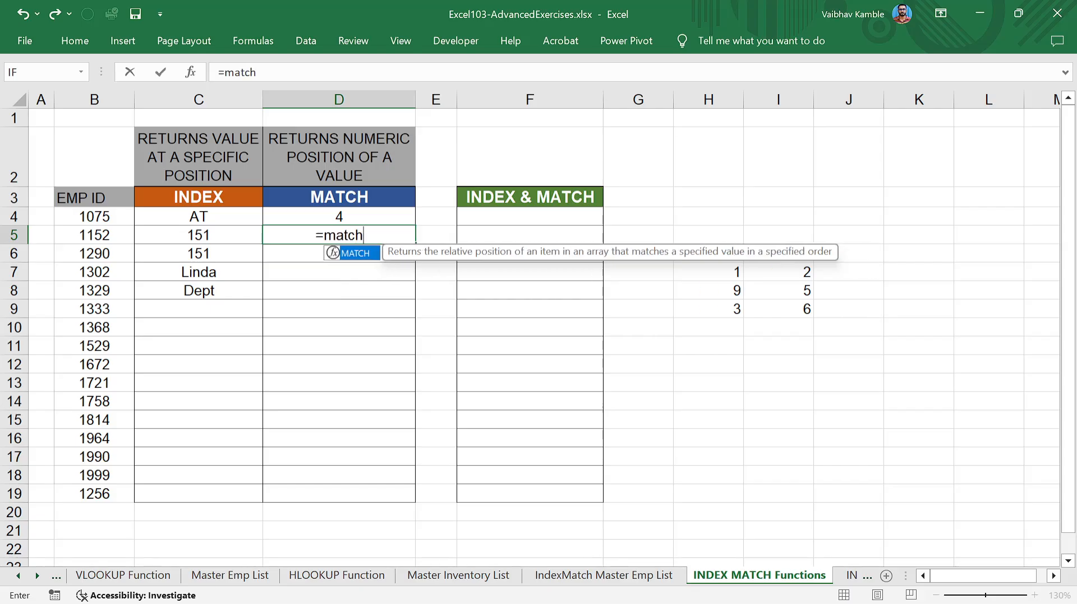
key("Tab")
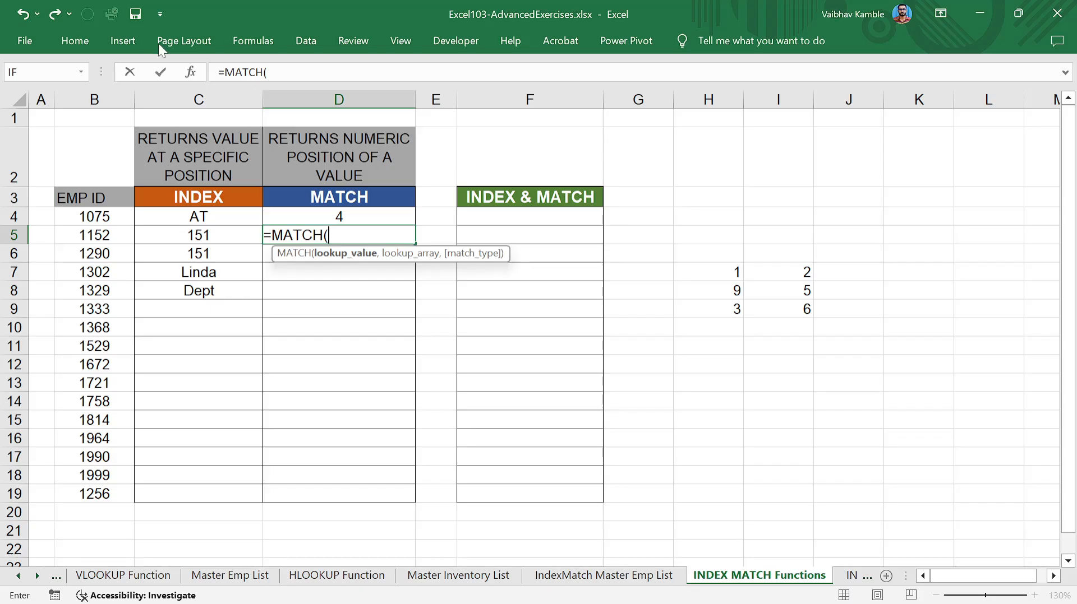
left_click(190, 72)
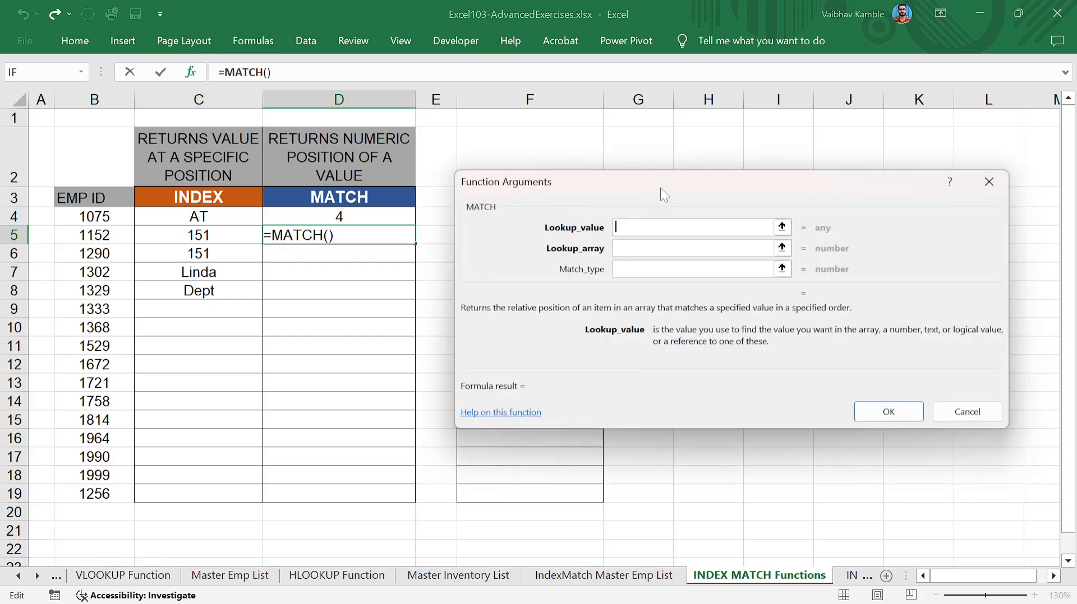
left_click_drag(660, 188, 643, 97)
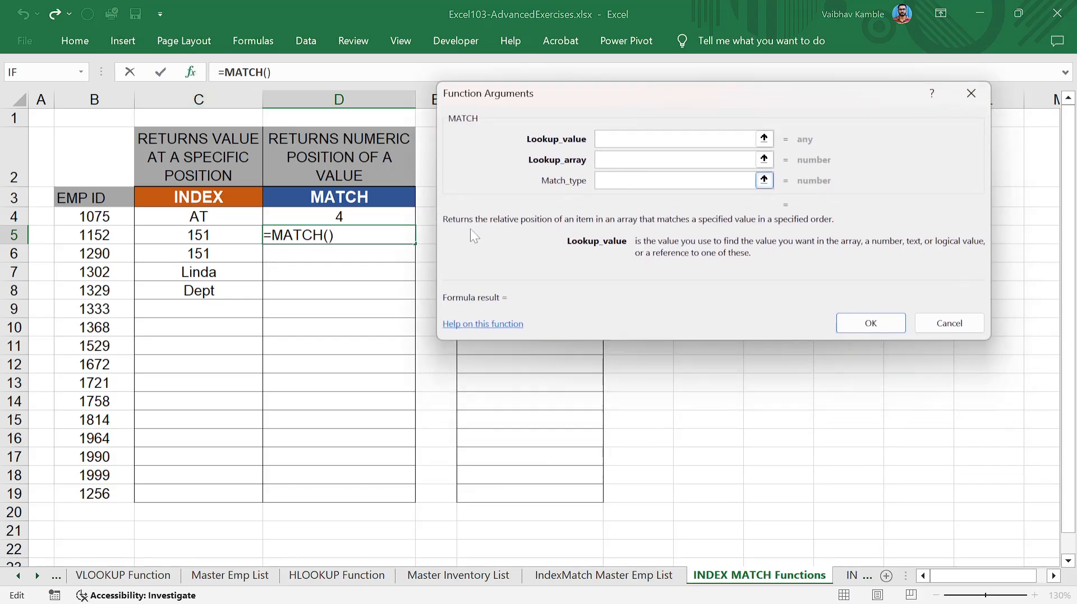
left_click(210, 235)
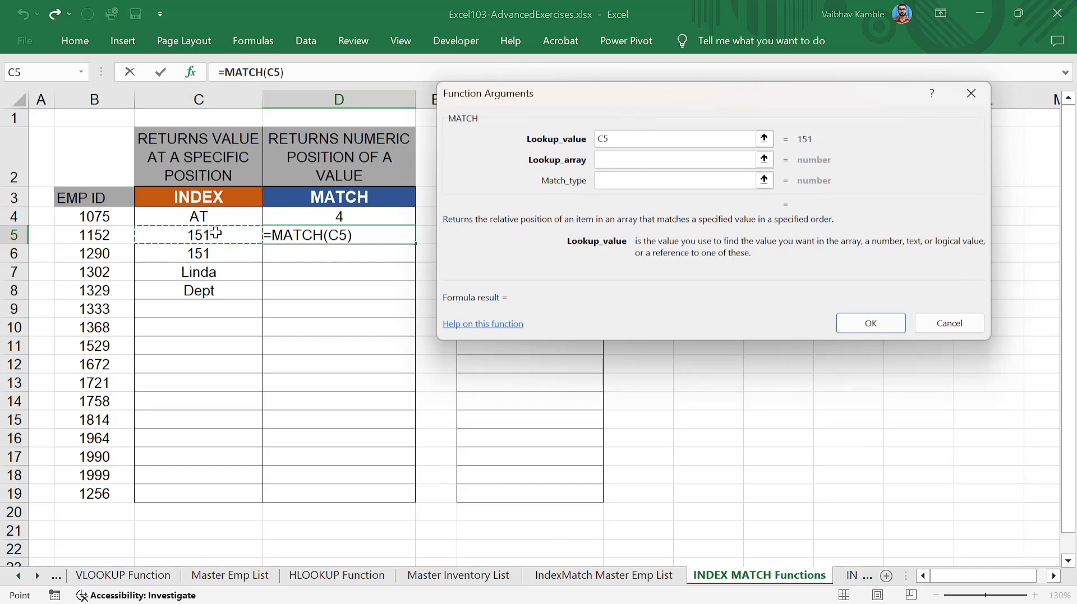
Step: Set the lookup array to 'IndexMatch Master Emp List'!$A$1:$I$39 and the match type to 0, and enter the MATCH formula in D5
left_click(751, 159)
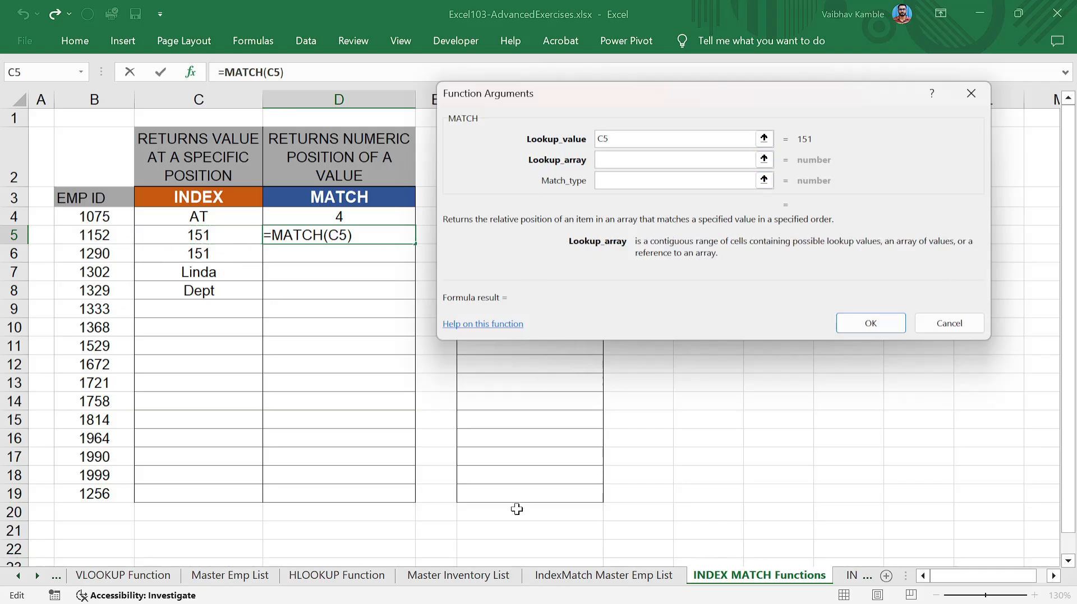
left_click(610, 577)
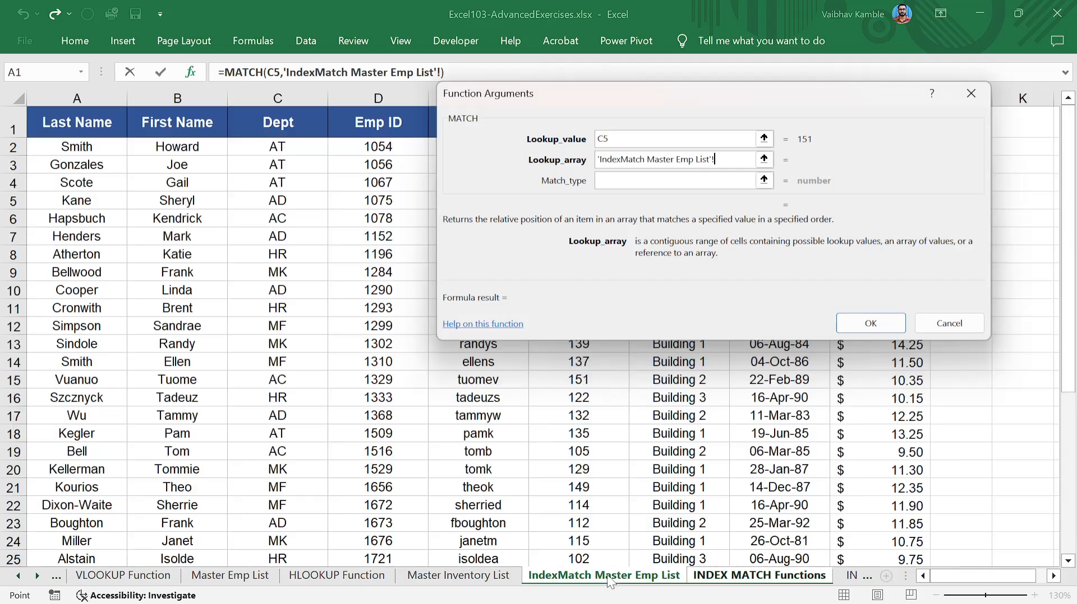
left_click(75, 123)
key("ctrl+shift+End")
key("F4")
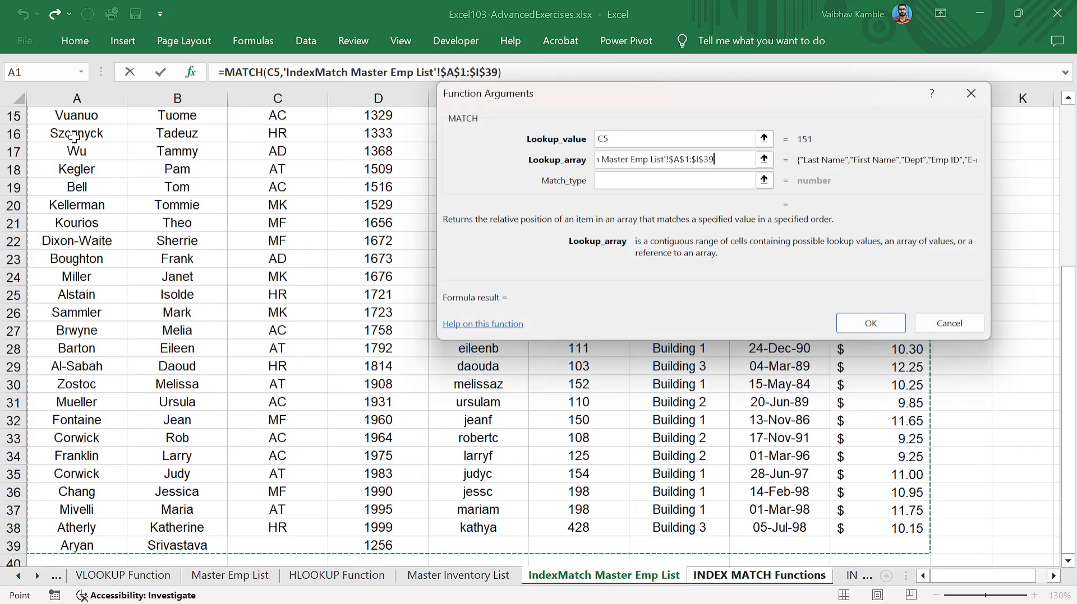
key("Tab")
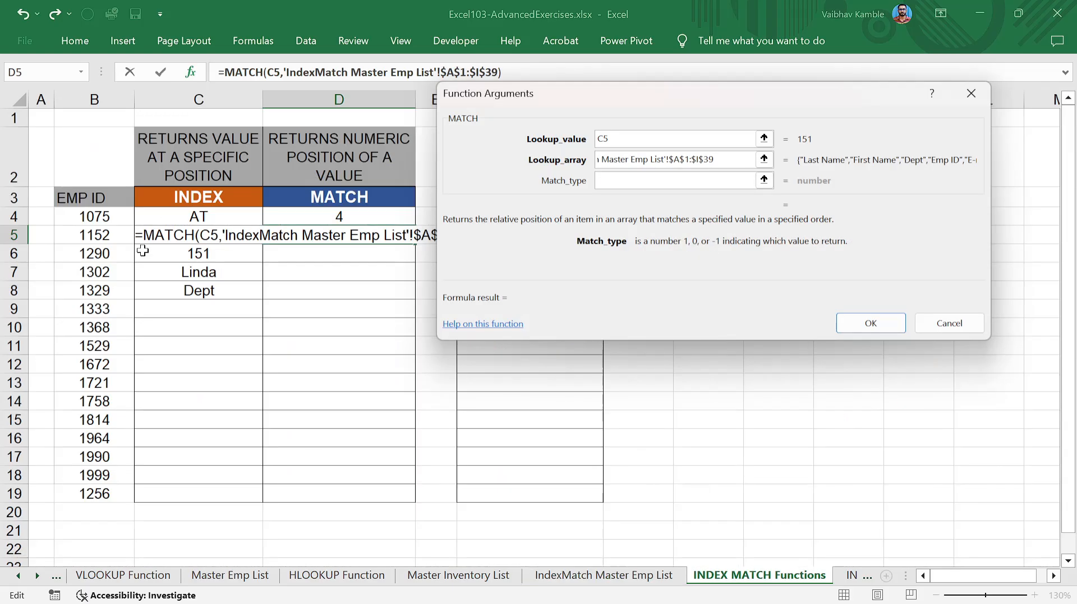
type("0")
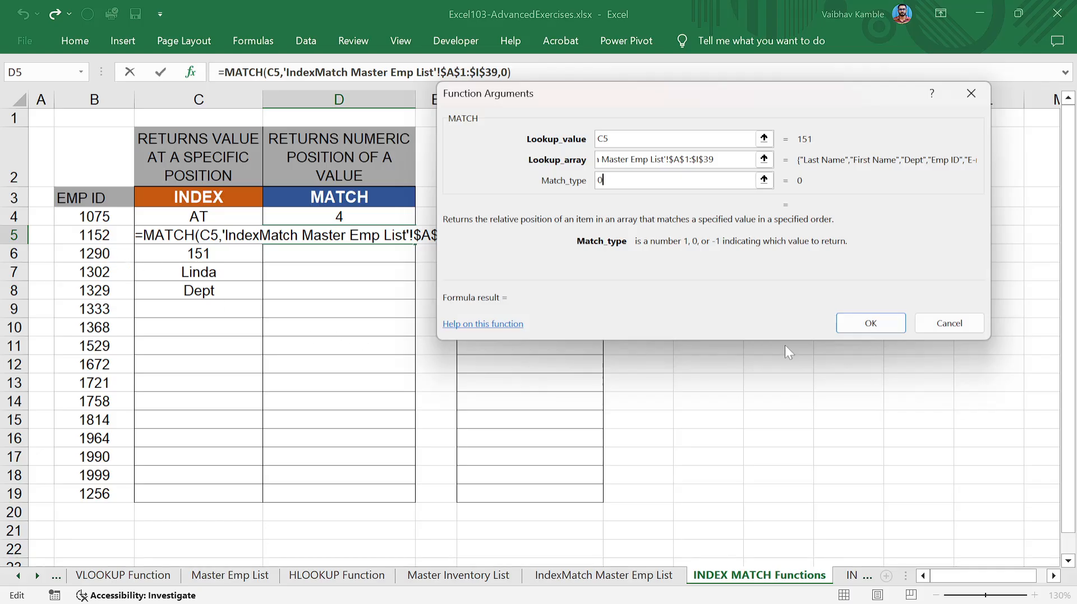
left_click(871, 327)
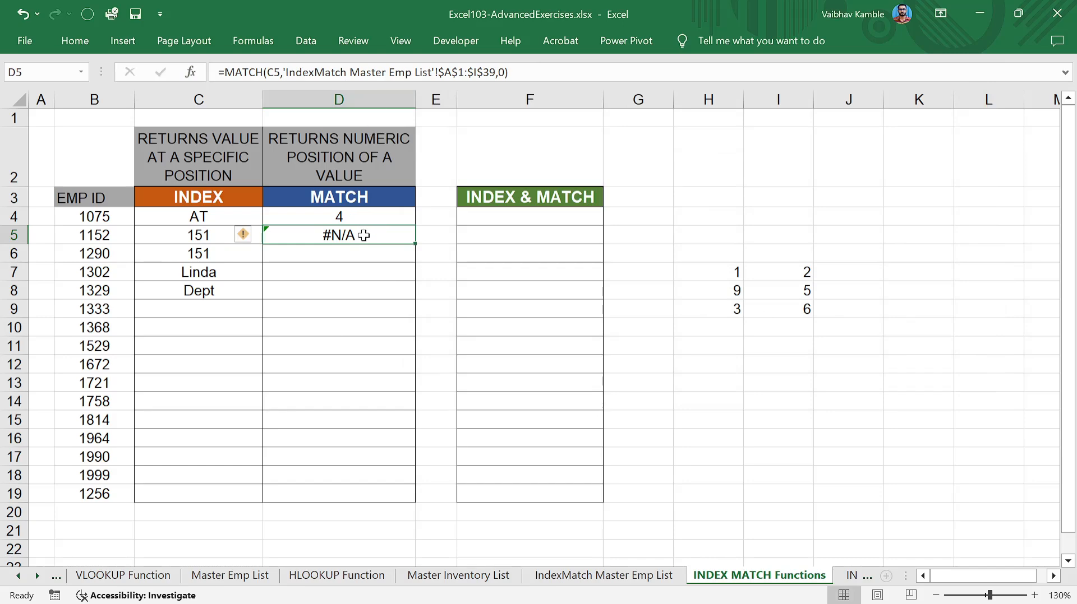
Step: Clear the lookup value in D5's MATCH arguments, pick C5 again and re-enter the formula
left_click(192, 71)
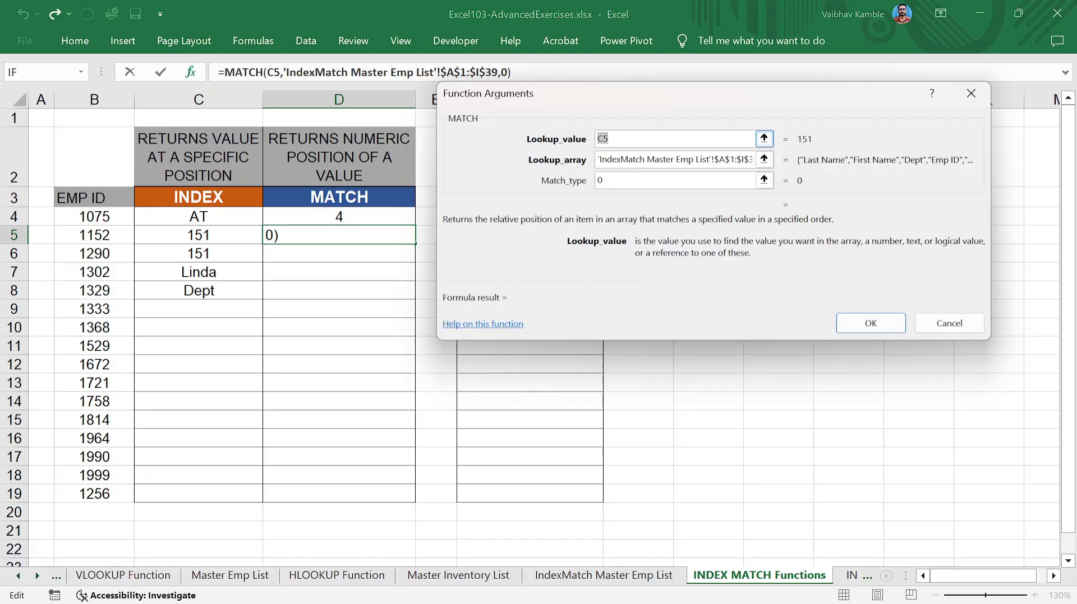
key("BackSpace")
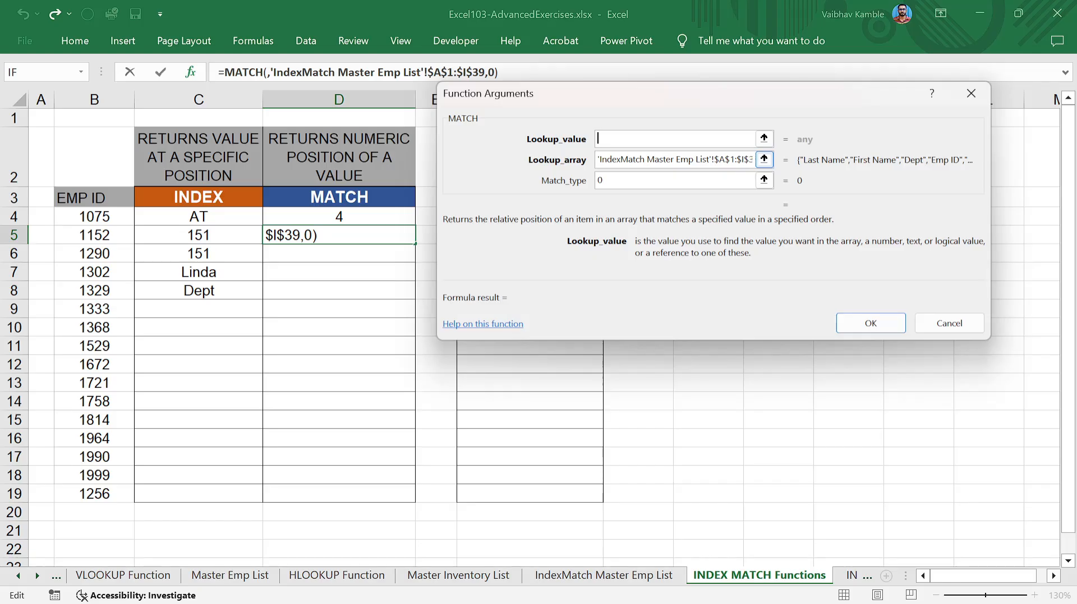
left_click(233, 237)
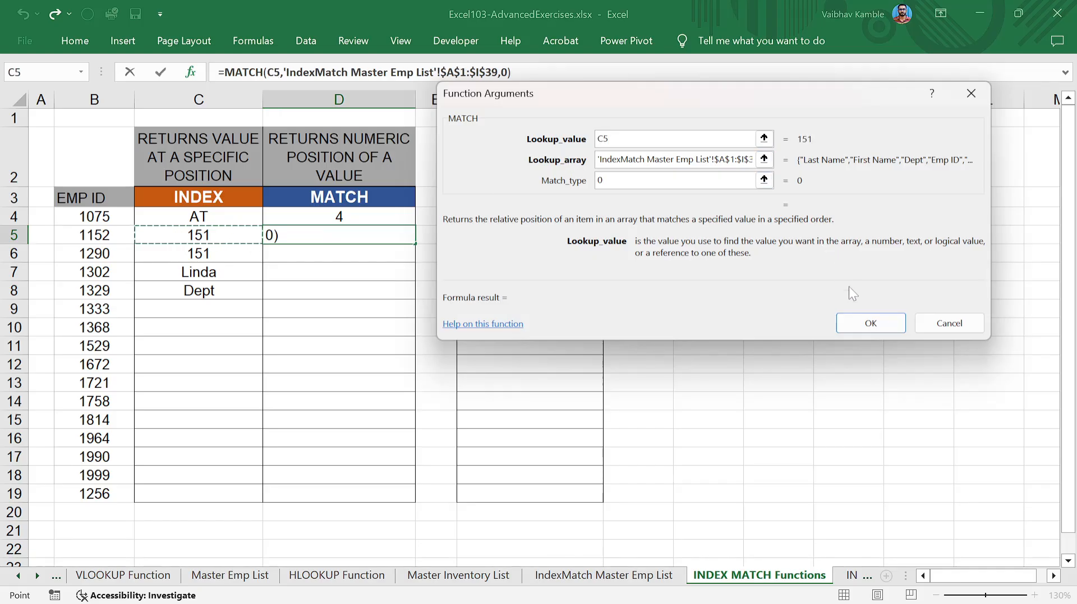
left_click(875, 323)
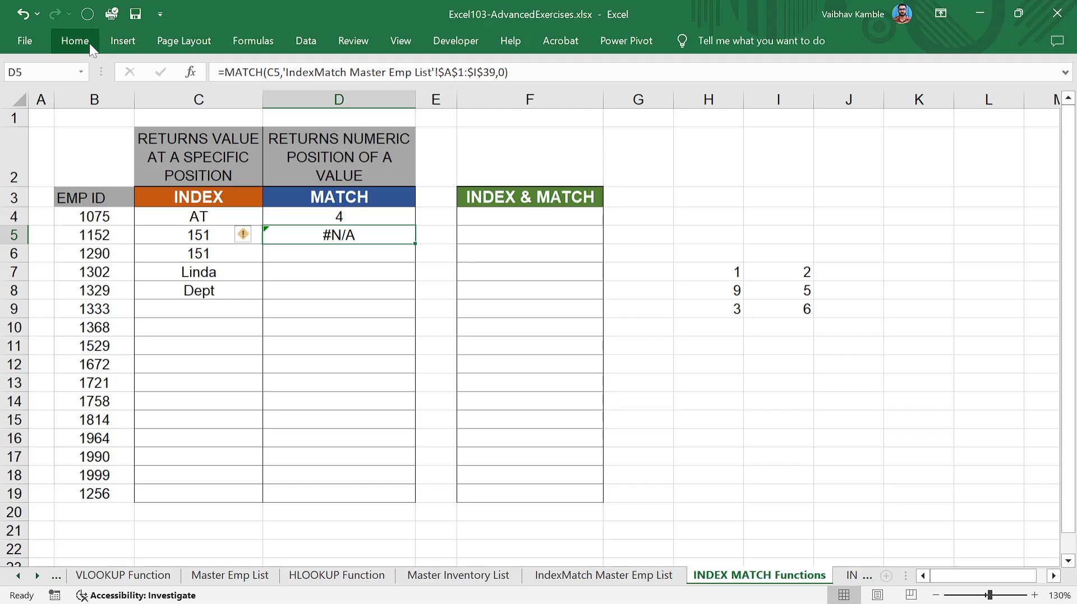
Step: Reopen the MATCH arguments in D5 and clear the existing lookup array
left_click(194, 70)
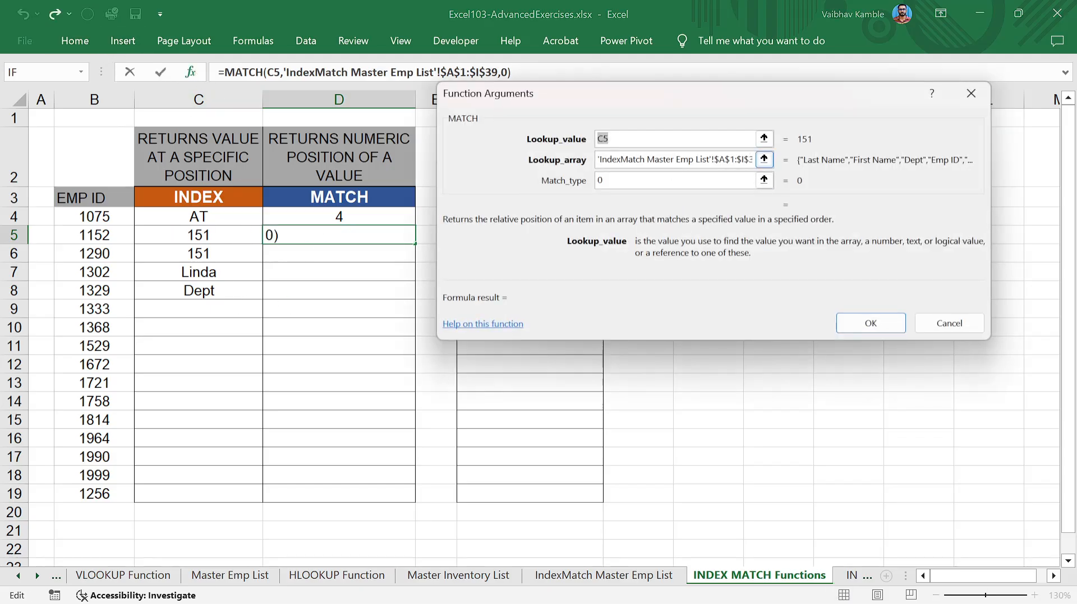
key("Tab")
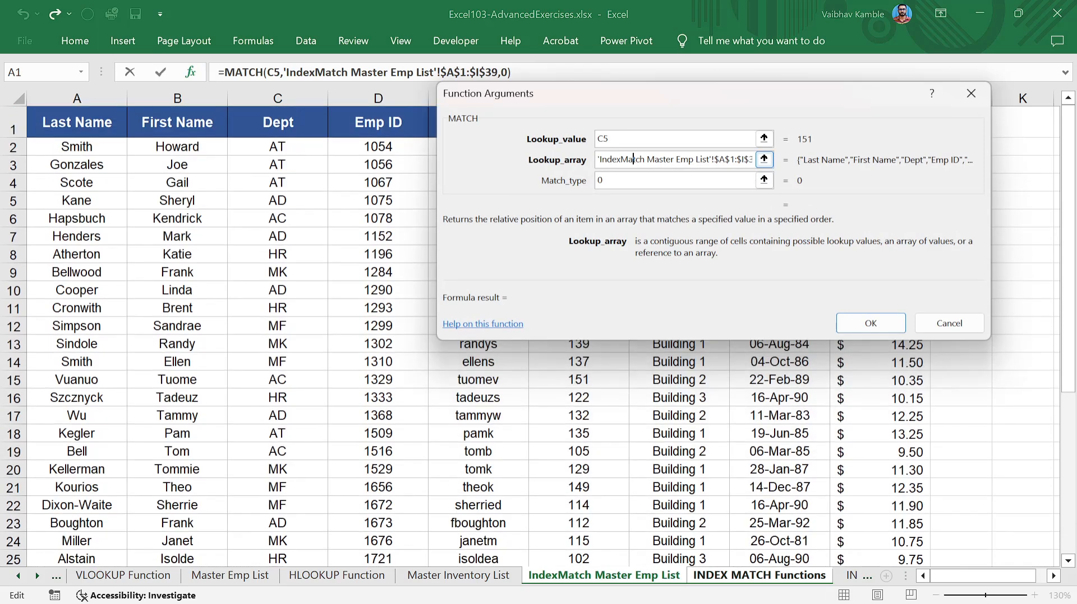
left_click_drag(671, 96, 186, 213)
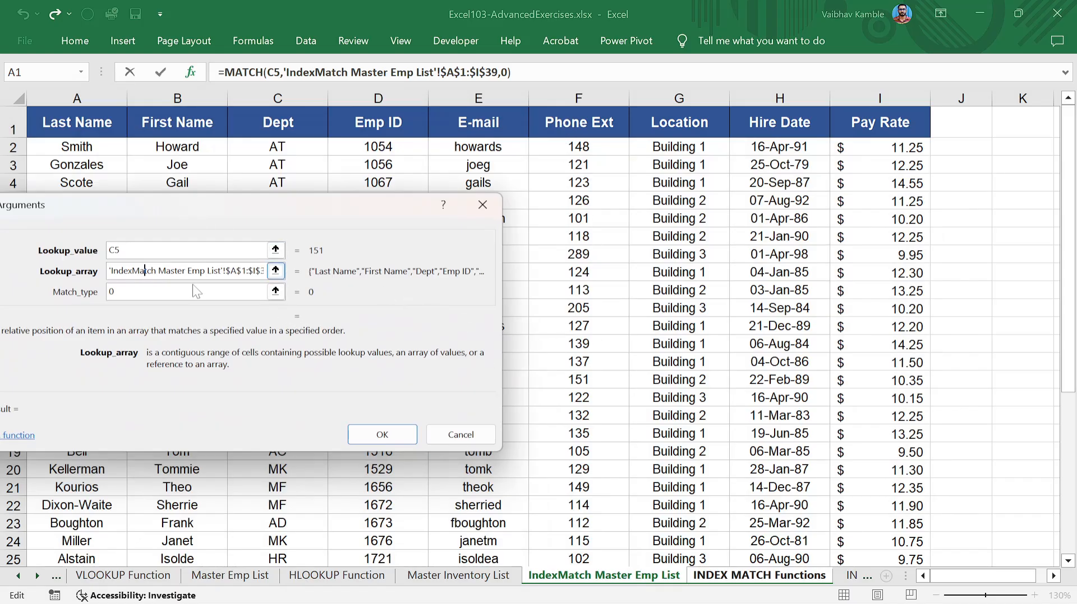
left_click_drag(220, 271, 107, 271)
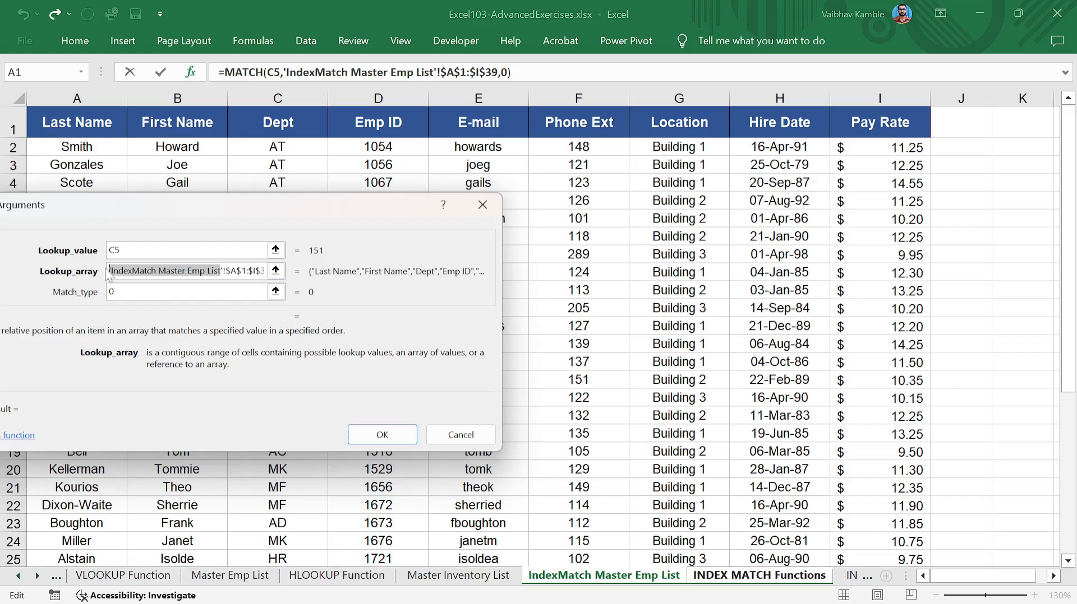
key("Delete")
key("Delete")
key("Delete")
key("Delete")
key("Delete")
key("Delete")
key("Delete")
key("Delete")
key("Delete")
key("Delete")
key("Delete")
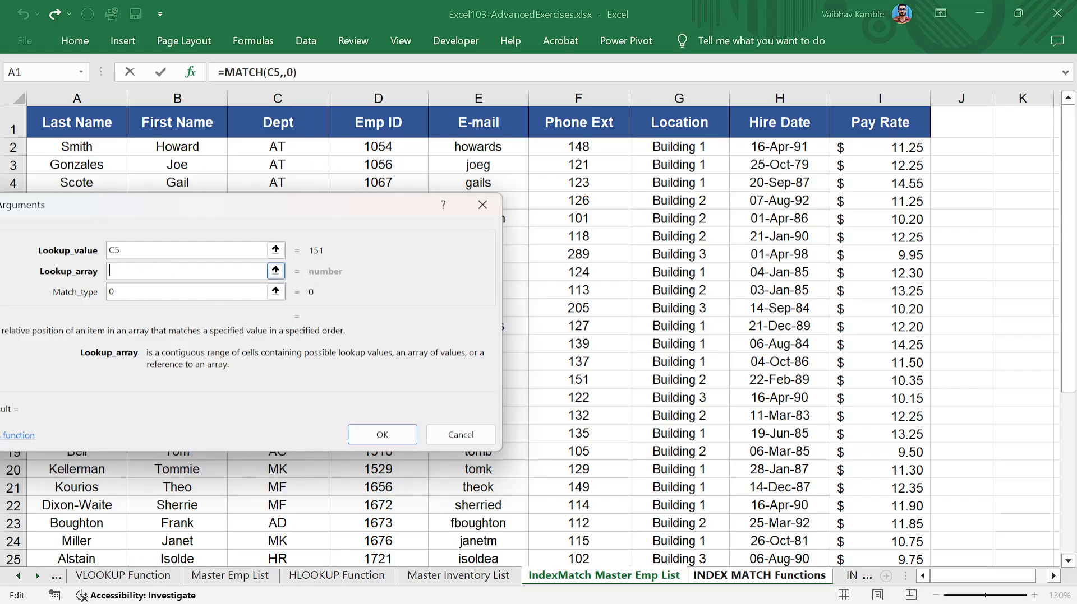
Step: Set the lookup array to the Phone Ext column, 'IndexMatch Master Emp List'!$F$1:$F$38, as an absolute reference and enter the MATCH formula in D5
left_click(573, 116)
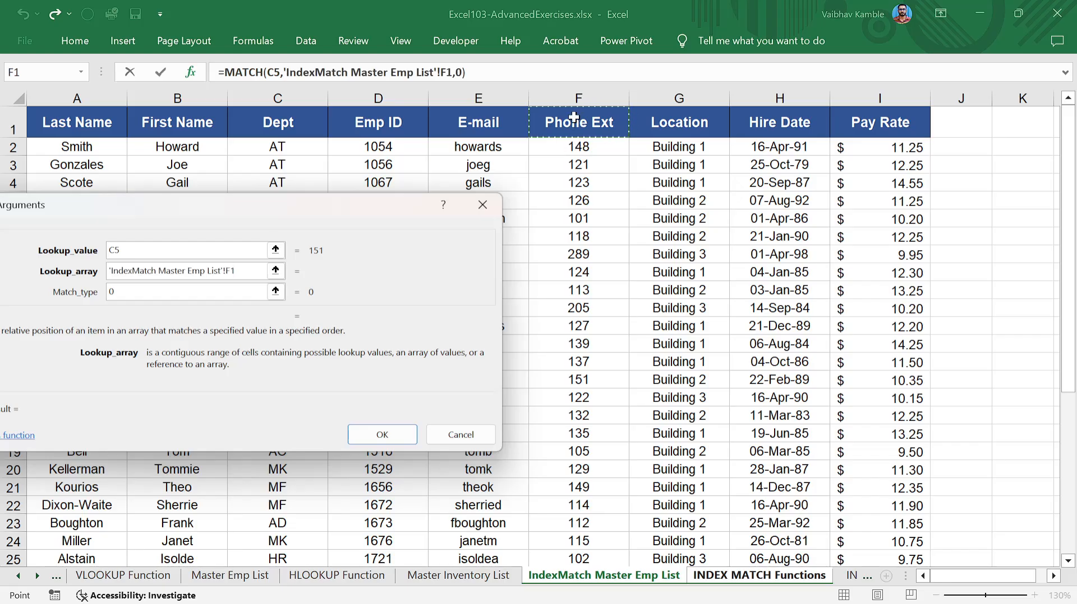
key("Down")
key("ctrl+shift+Down")
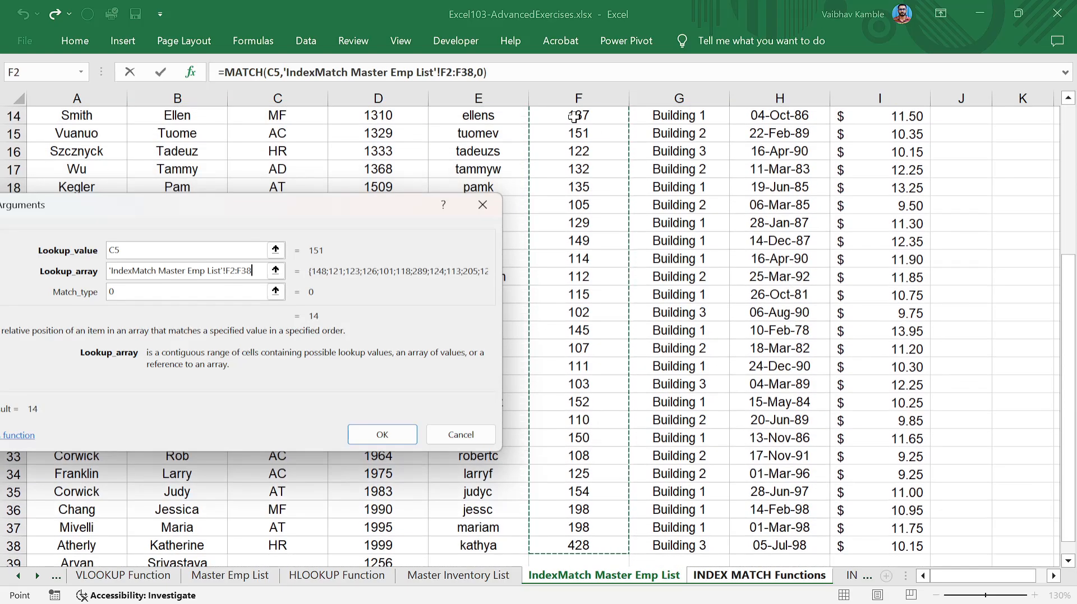
key("ctrl+Up")
key("ctrl+shift+Down")
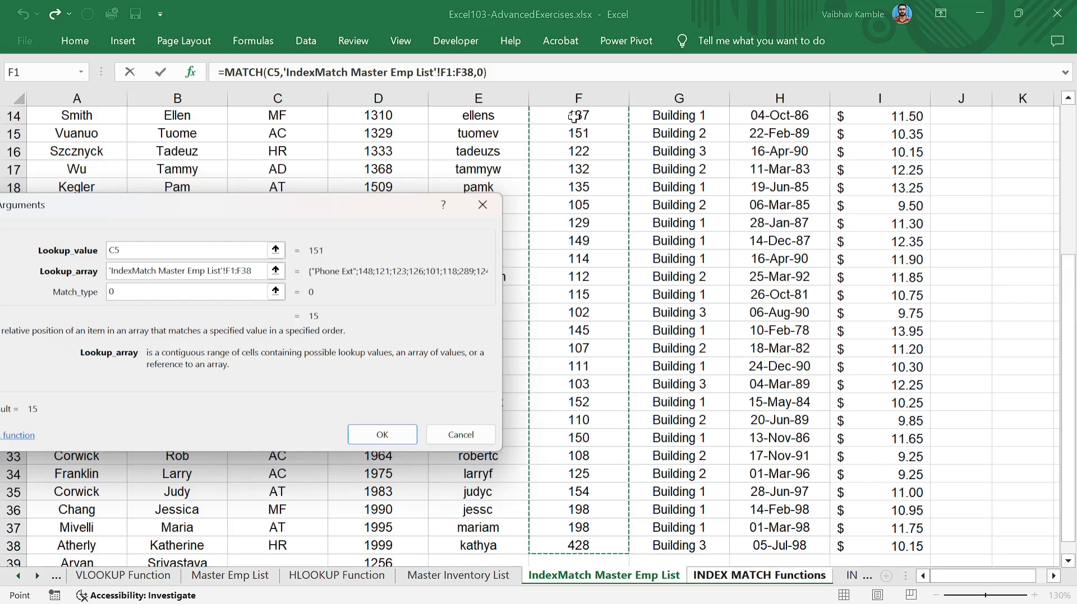
key("F4")
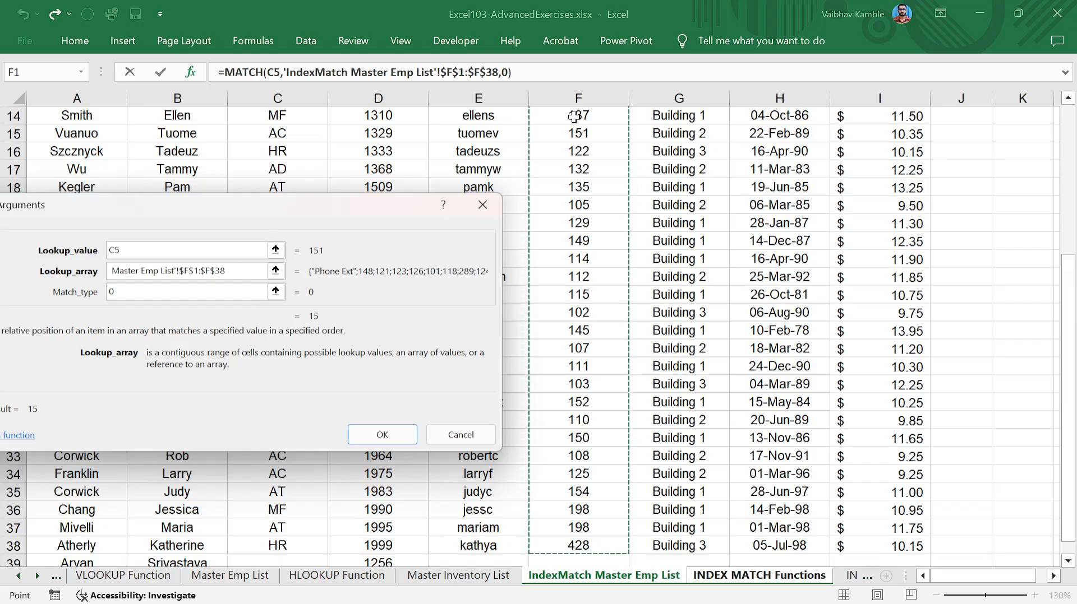
left_click(406, 438)
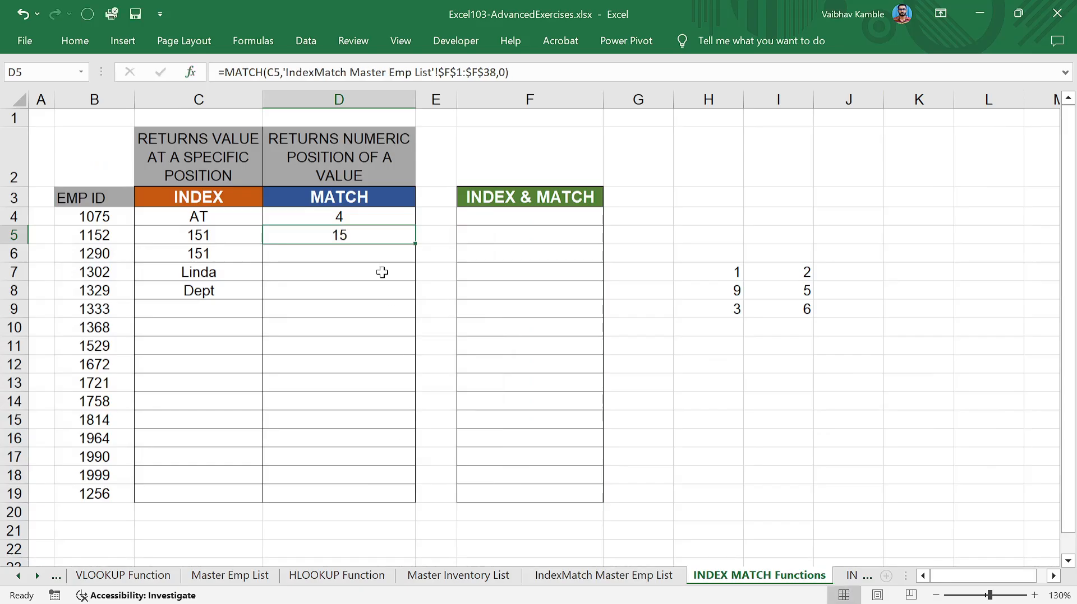
Step: Copy the MATCH formula from D5 down to D6 and check it against the INDEX formula in C6
left_click(377, 250)
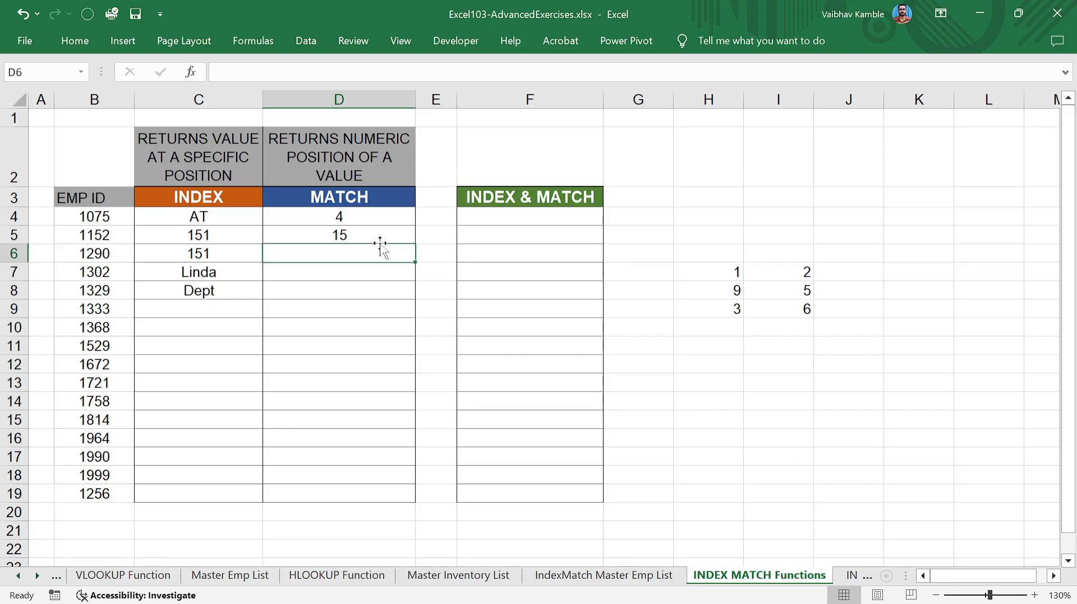
left_click(379, 238)
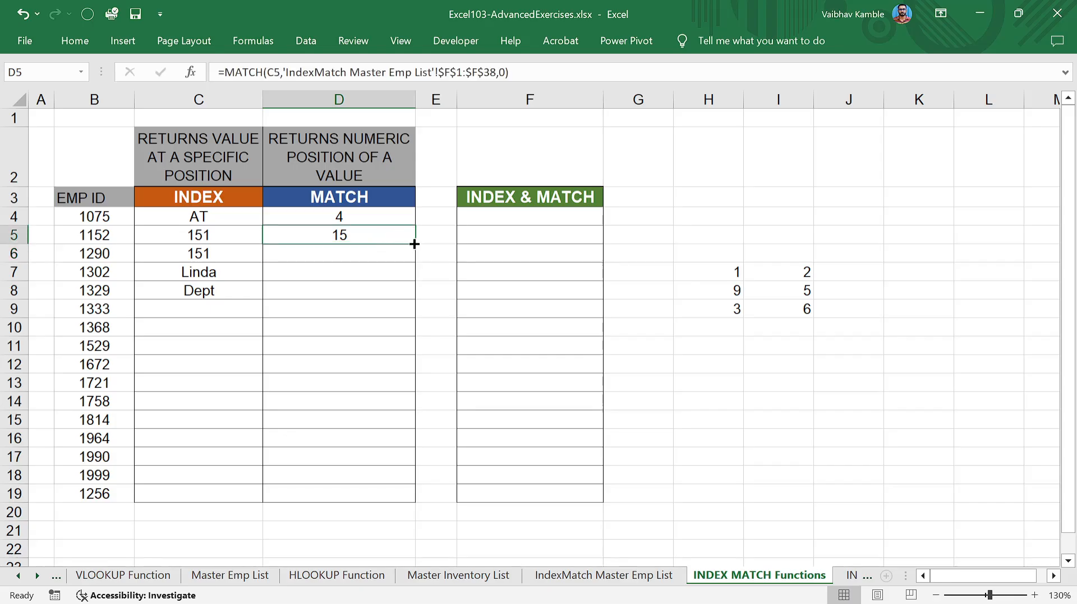
left_click_drag(413, 244, 412, 266)
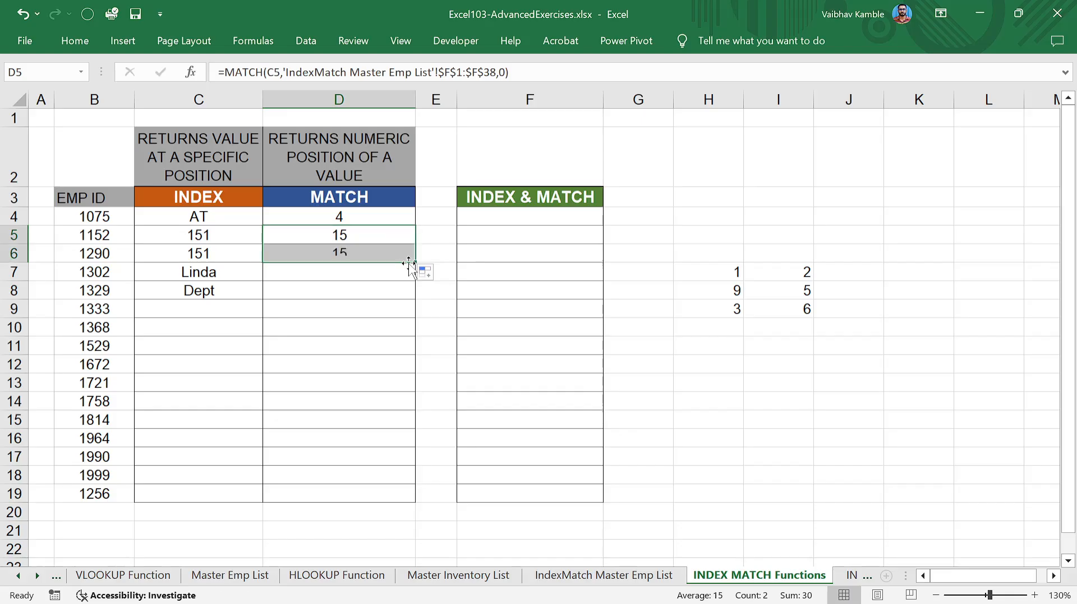
left_click(375, 254)
left_click(219, 256)
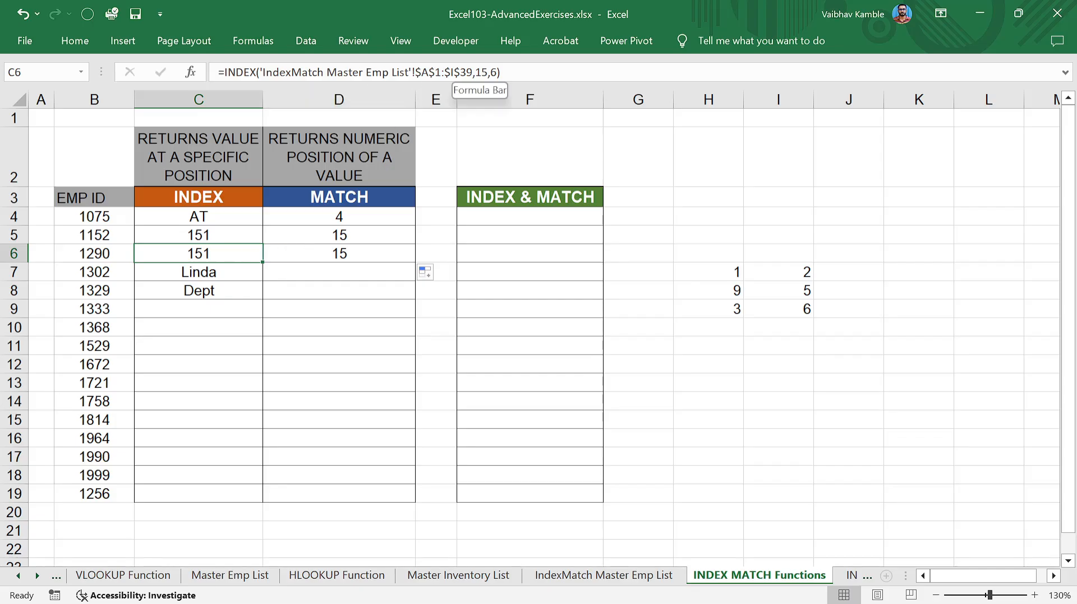
left_click(351, 252)
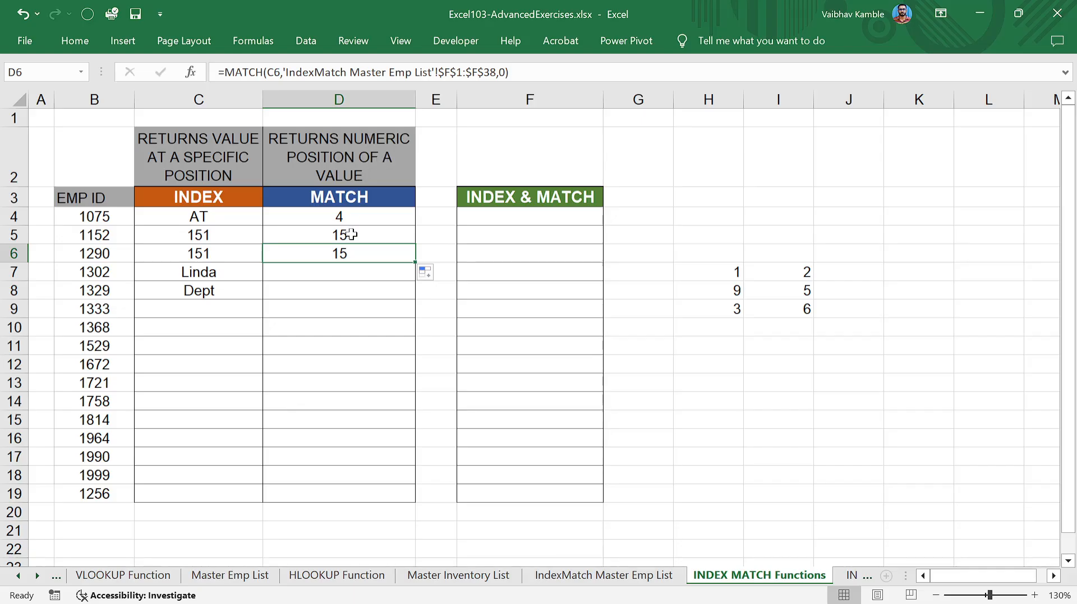
Step: Examine the Phone Ext column from its header down and highlight row 15 on the IndexMatch Master Emp List sheet
left_click(561, 575)
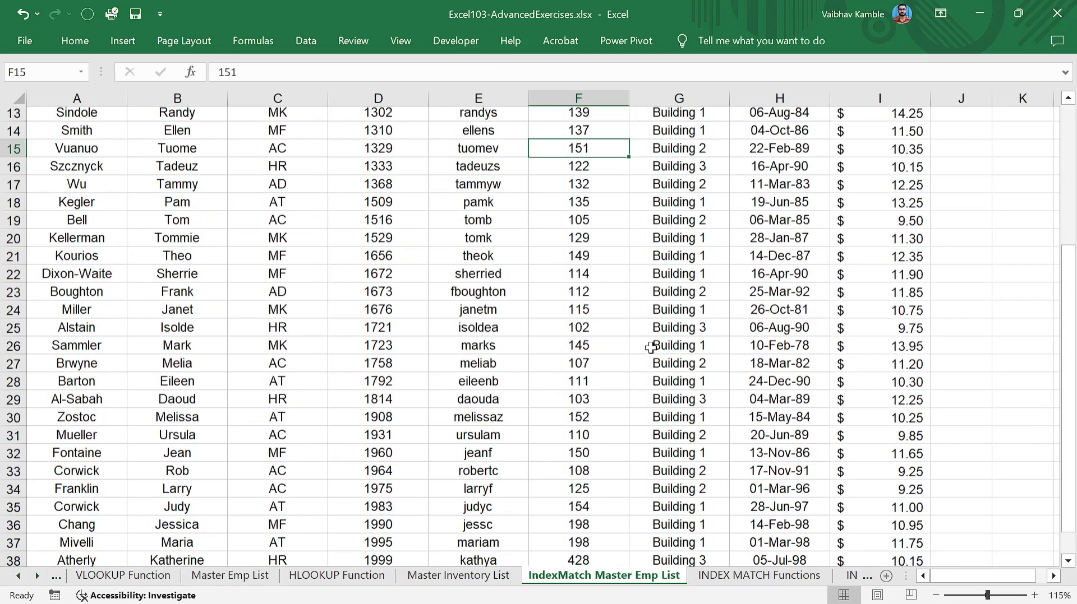
scroll(650, 348, "up", 4)
left_click(600, 204)
key("ctrl+Up")
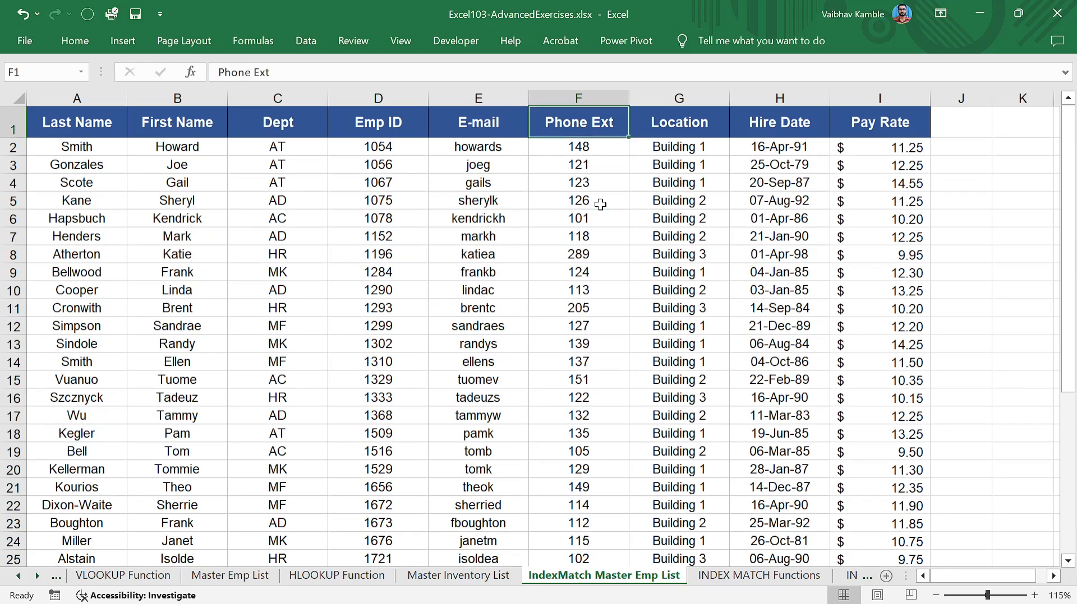
key("Down")
key("Up")
left_click(13, 386)
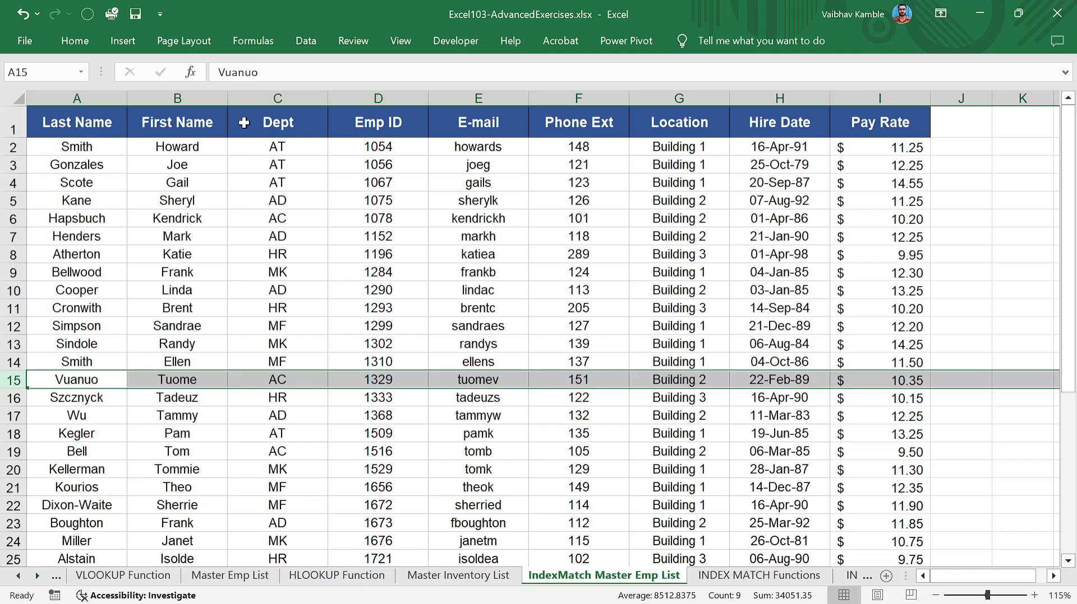
Step: Add filters to the header row and sort the employee list by Last Name from Z to A
left_click(101, 124)
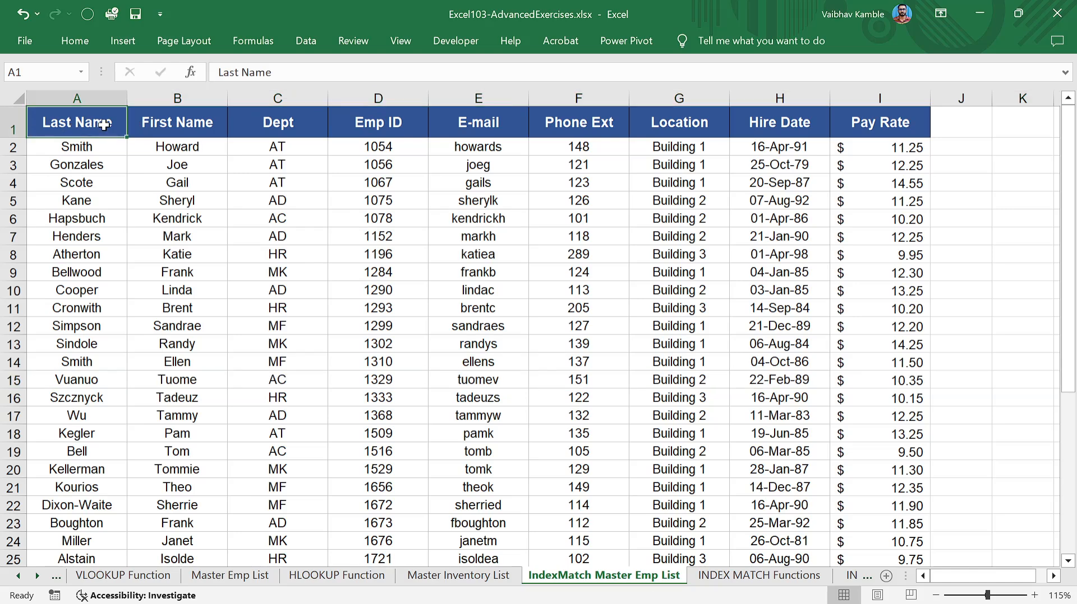
key("ctrl+shift+l")
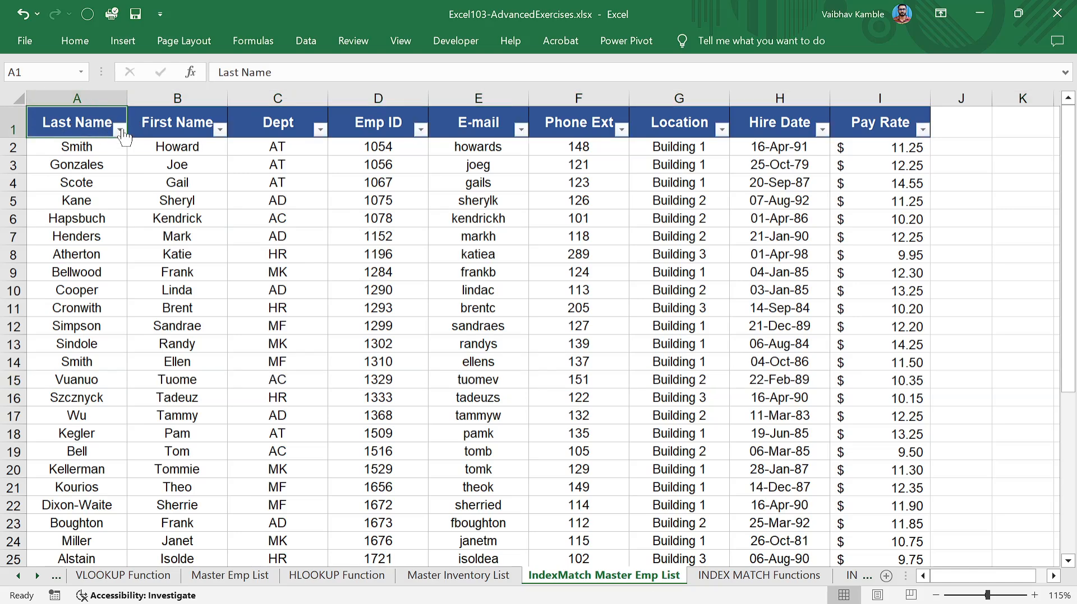
left_click(120, 129)
key("Escape")
left_click(493, 363)
left_click(543, 331)
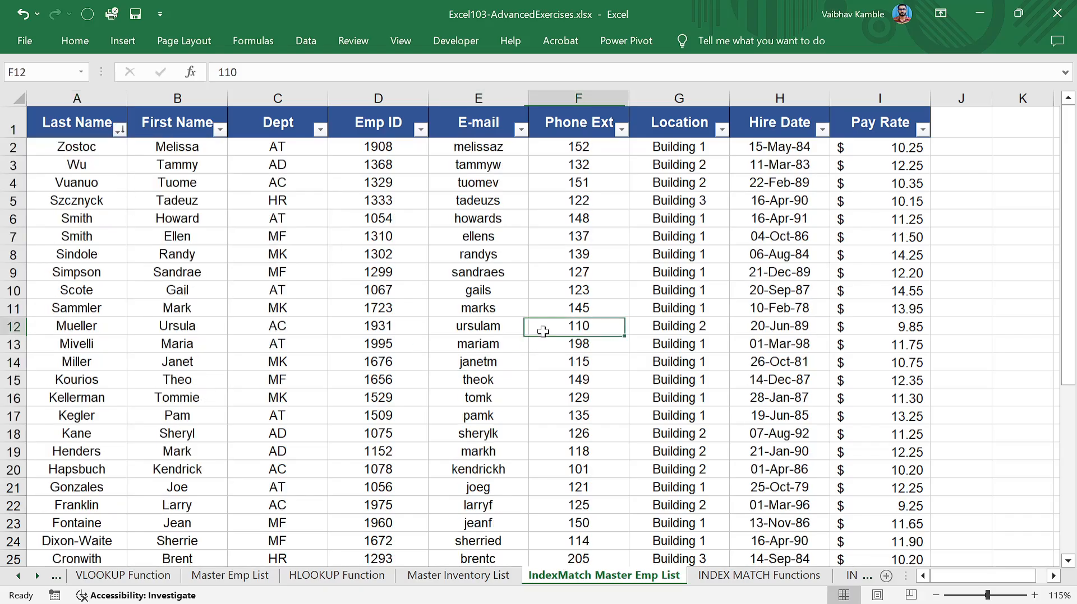
Step: Examine the re-sorted Phone Ext column for the new position of extension 151 and the entries around it
key("ctrl+Up")
key("Down")
key("Down")
key("Down")
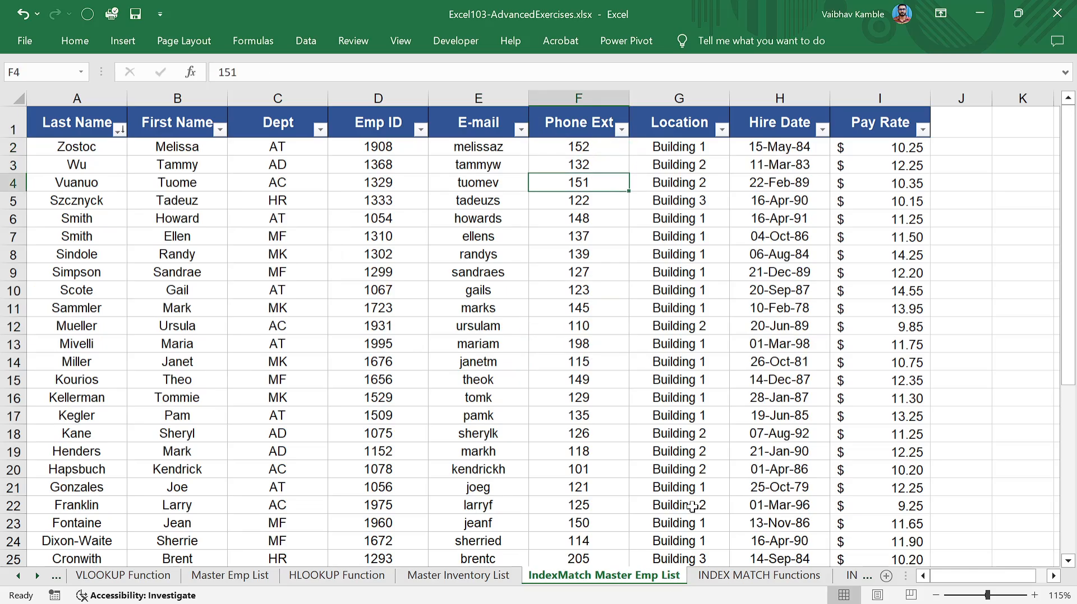
left_click(601, 162)
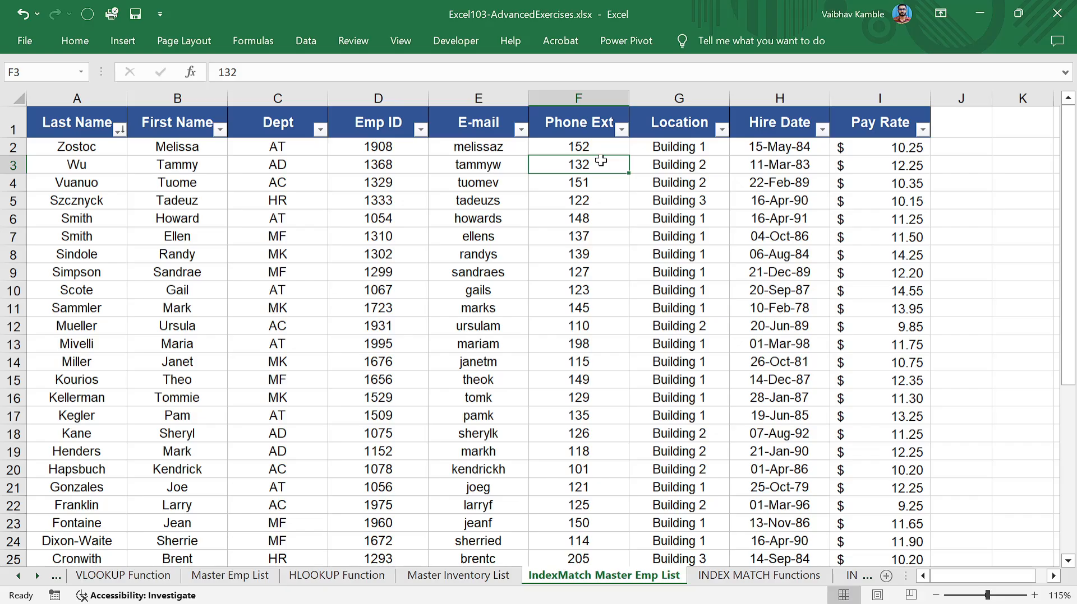
left_click(600, 310)
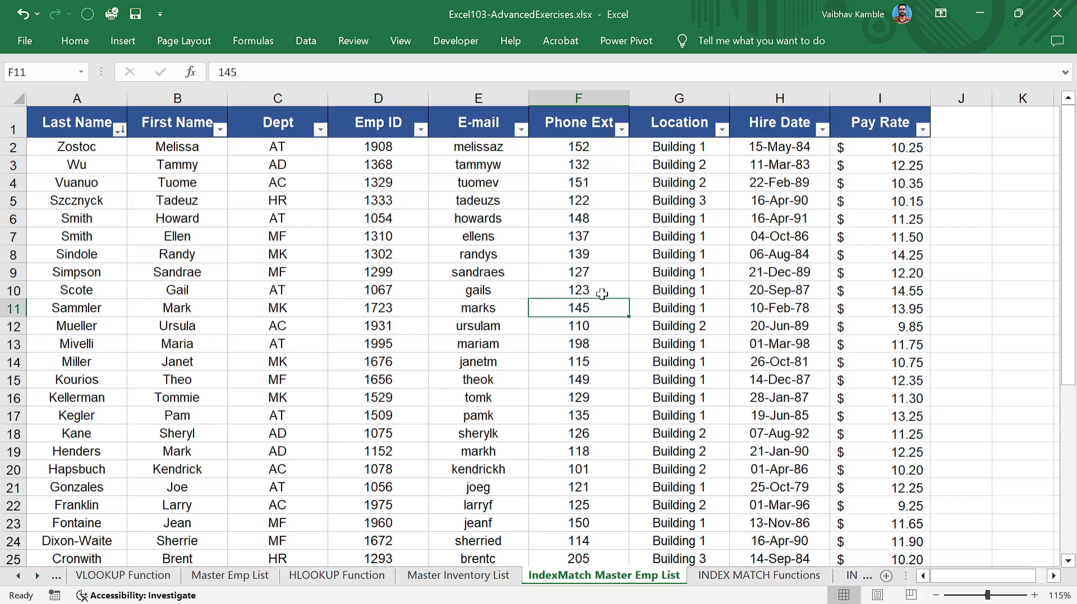
left_click(591, 160)
left_click(590, 149)
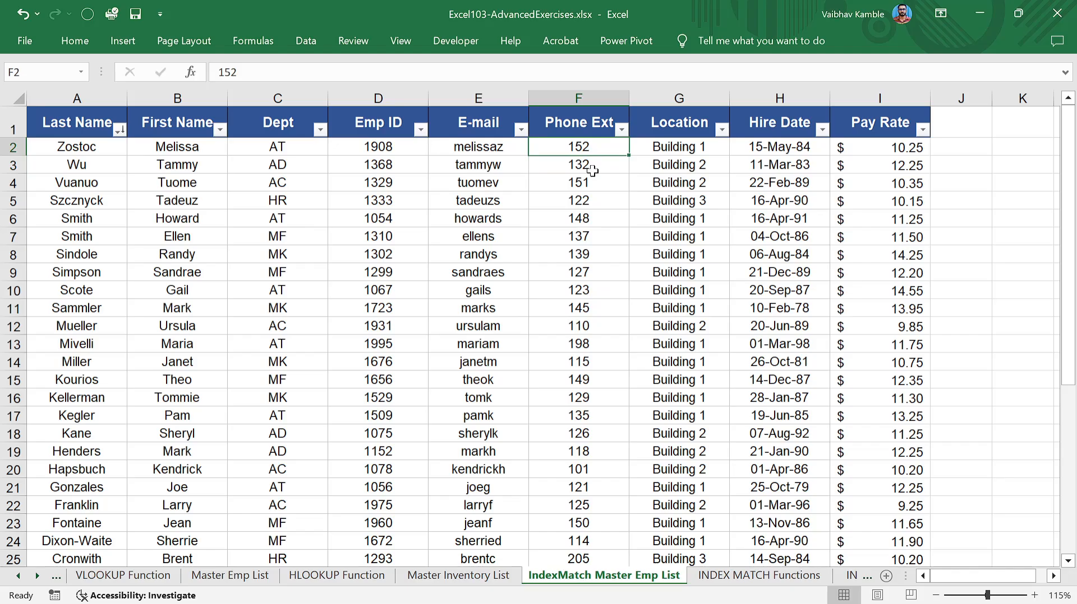
left_click(592, 166)
left_click(606, 220)
left_click(606, 183)
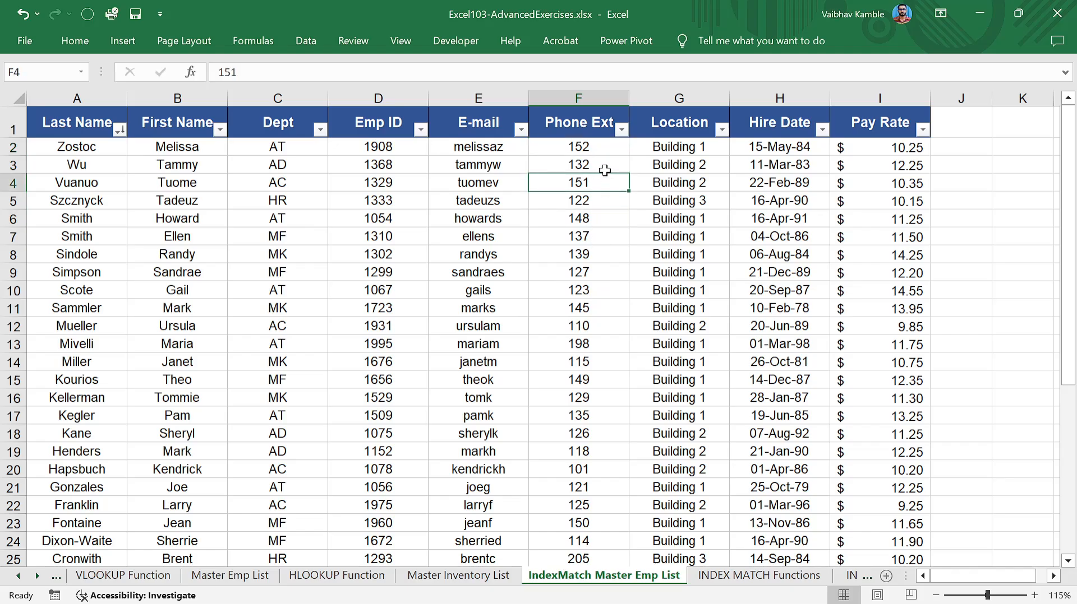
left_click(604, 165)
left_click(602, 146)
left_click(597, 166)
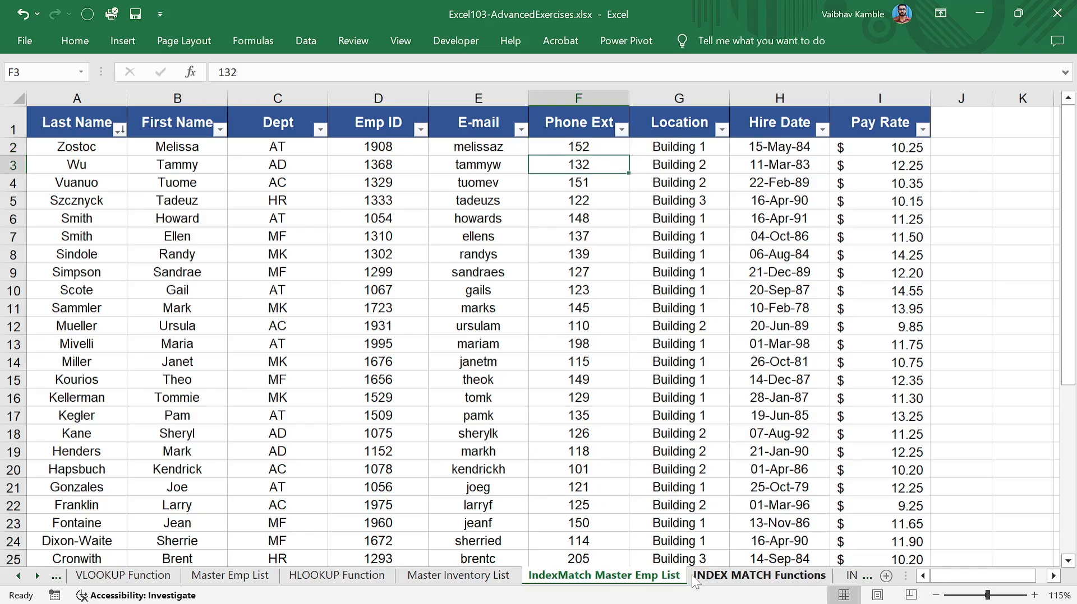
Step: Return to the INDEX MATCH Functions sheet and examine the MATCH formulas and results in D4 through D6
left_click(708, 582)
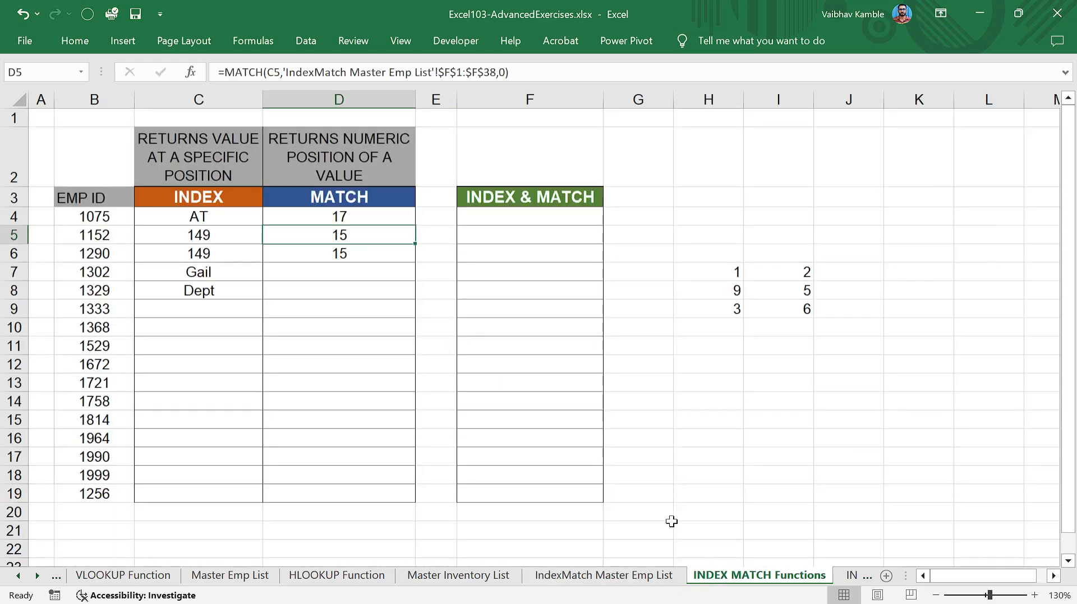
left_click(385, 292)
left_click(359, 242)
left_click(367, 221)
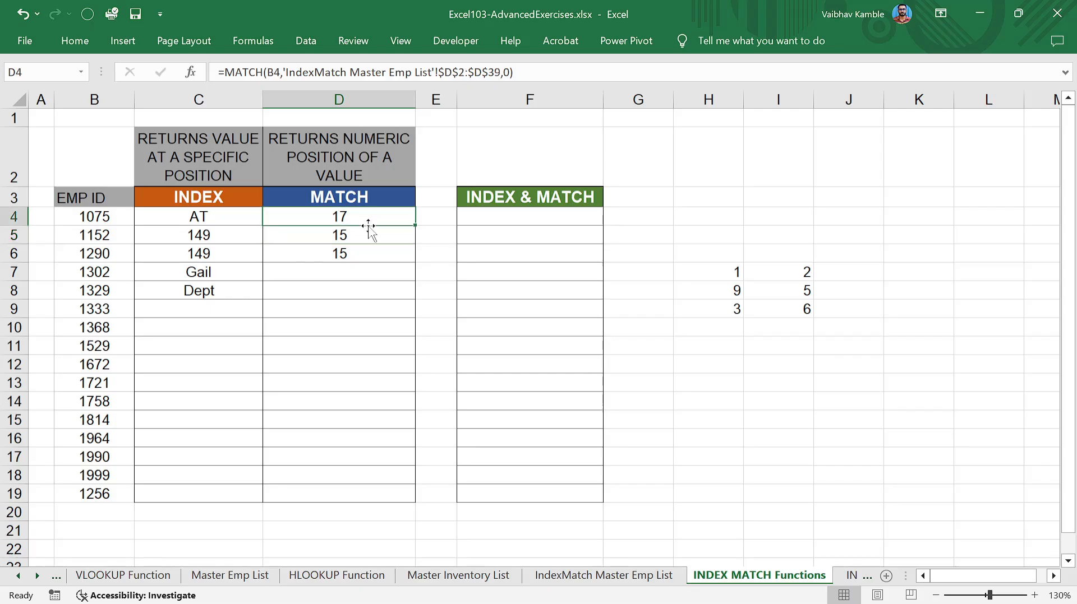
left_click(372, 239)
left_click(373, 251)
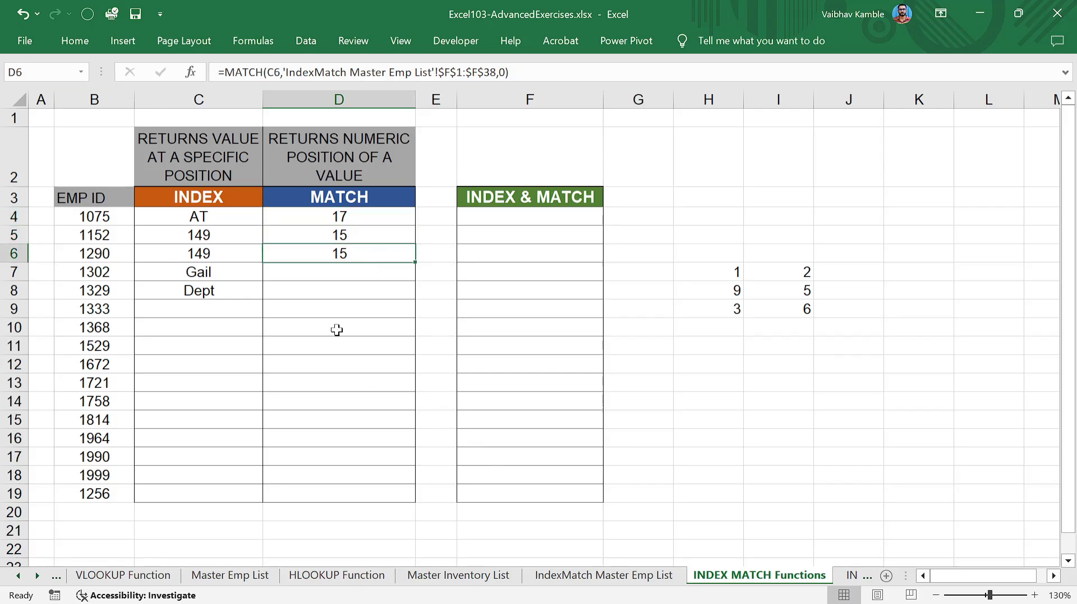
left_click_drag(336, 331, 330, 309)
left_click(345, 236)
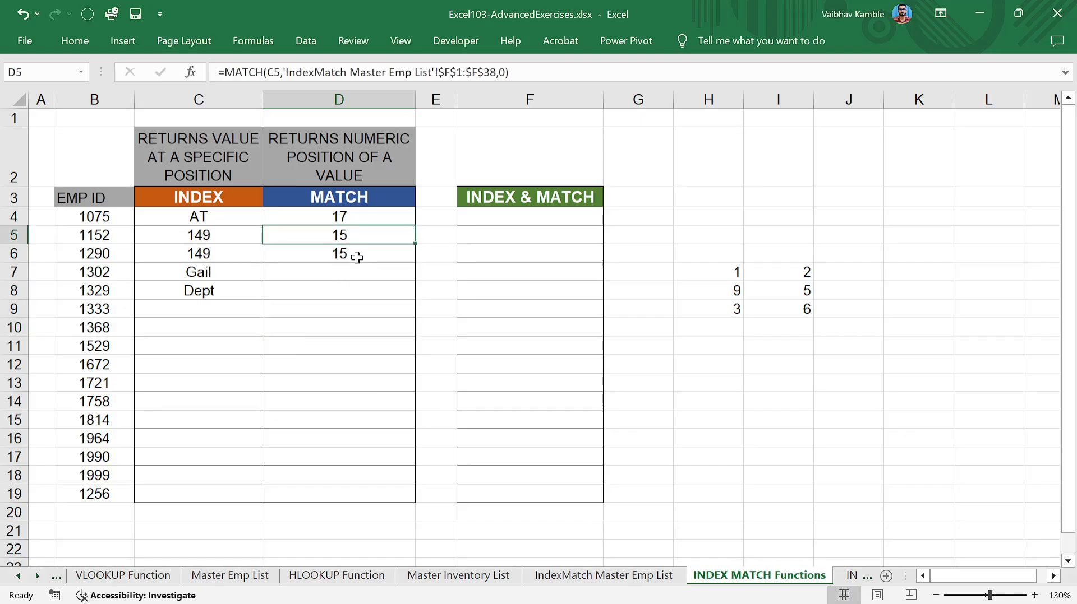
left_click(353, 254)
left_click(359, 236)
Step: Compare the INDEX formula in C5 with the sorted employee list and the MATCH formula in D5
left_click(231, 233)
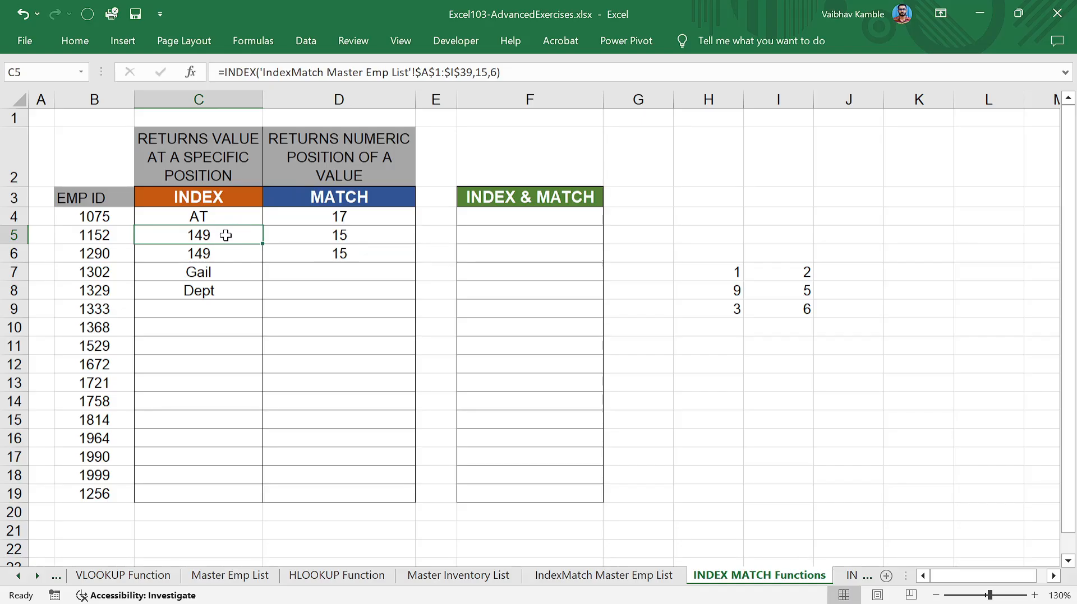
left_click(552, 576)
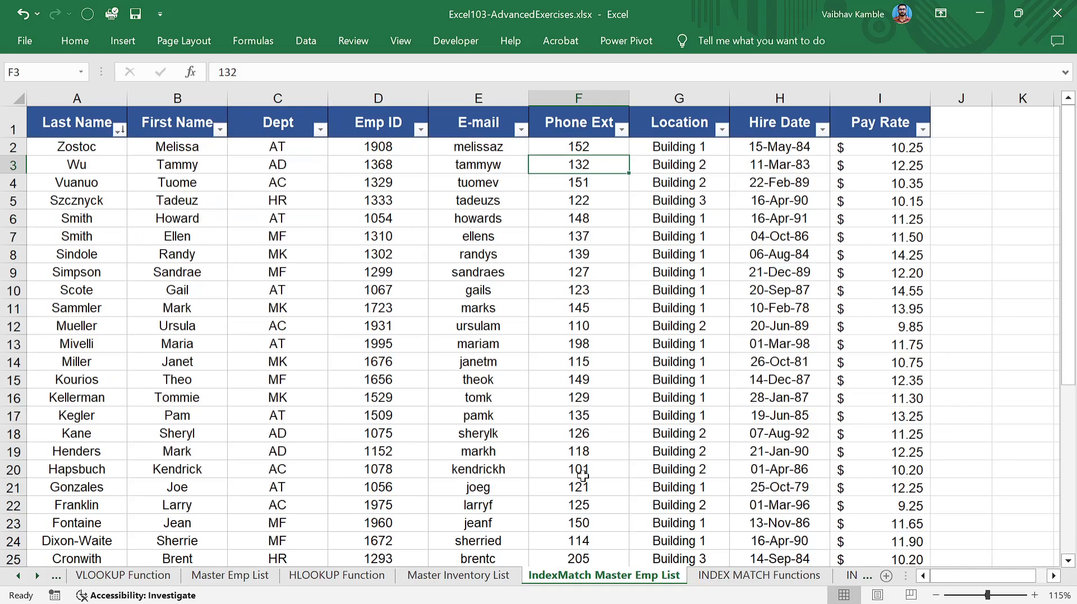
left_click(731, 575)
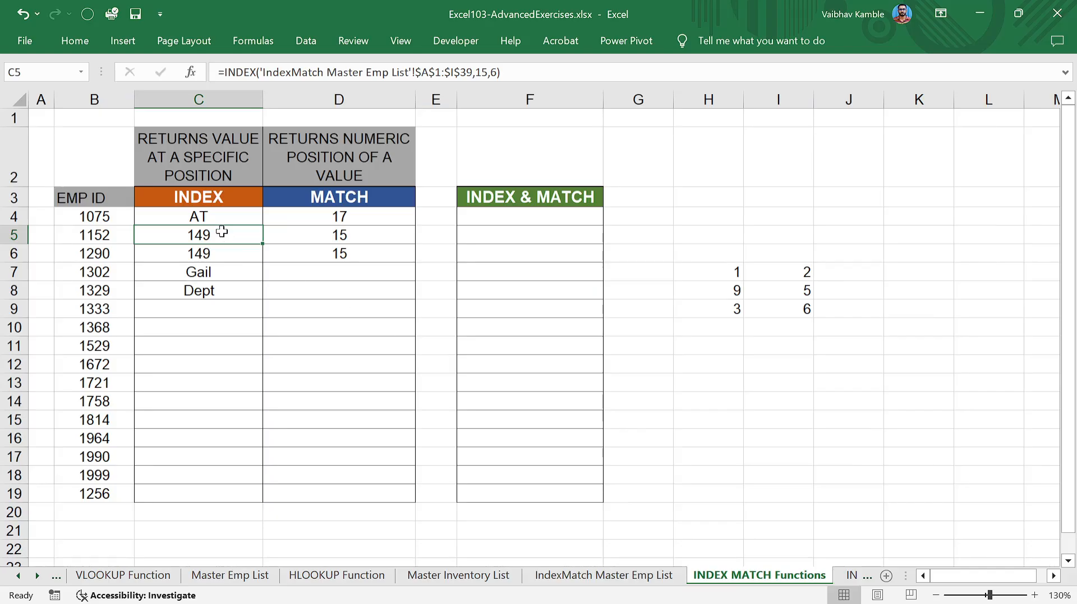
left_click(340, 240)
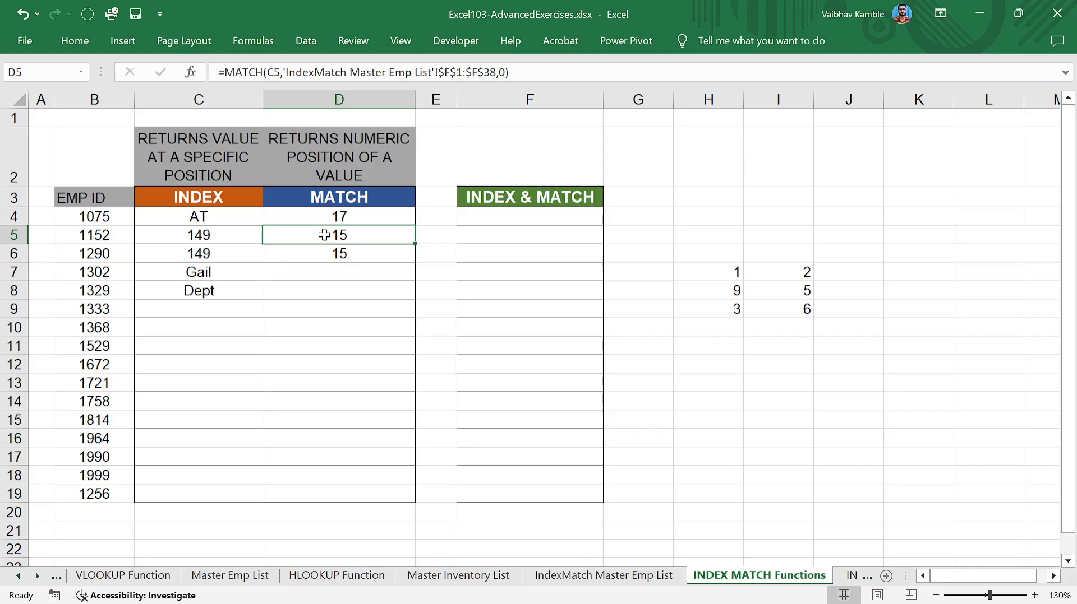
Step: Compare the INDEX formula in C5 with the phone extension in row 15 of the IndexMatch Master Emp List
left_click(240, 240)
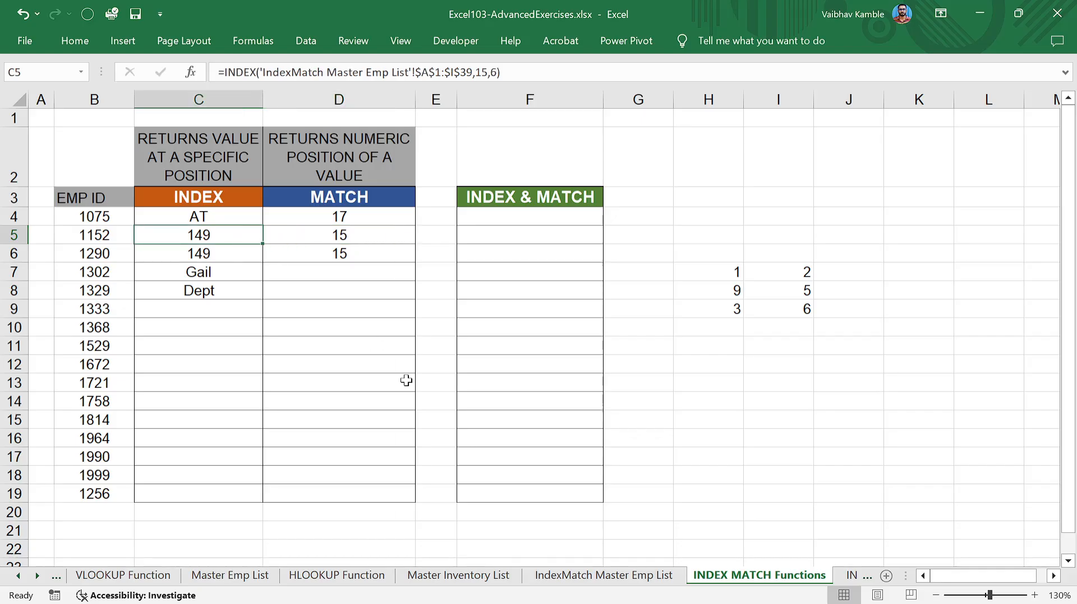
left_click(594, 576)
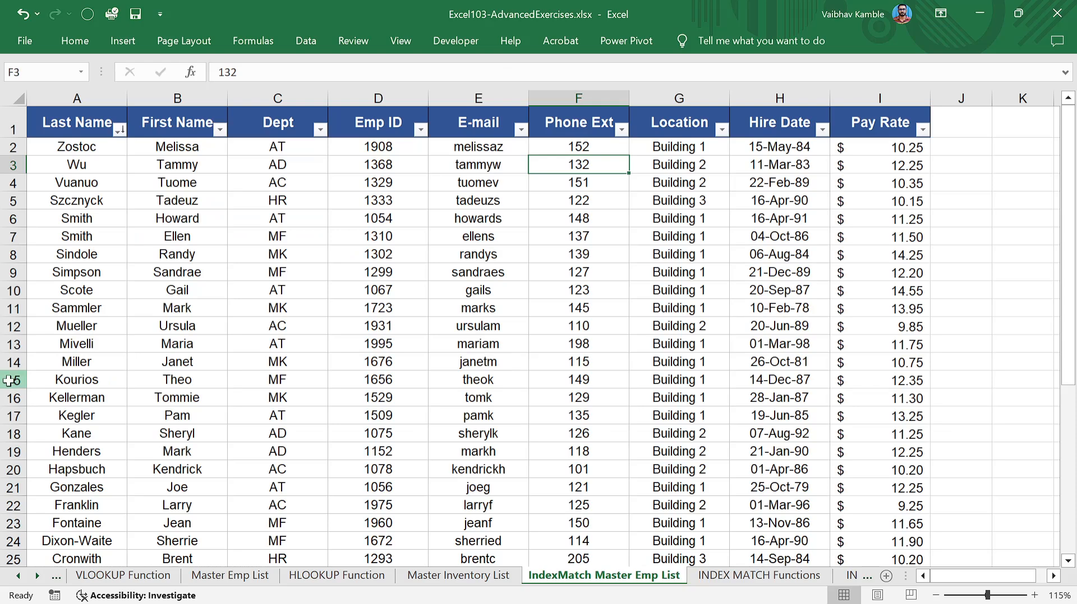
left_click(13, 379)
left_click(597, 383)
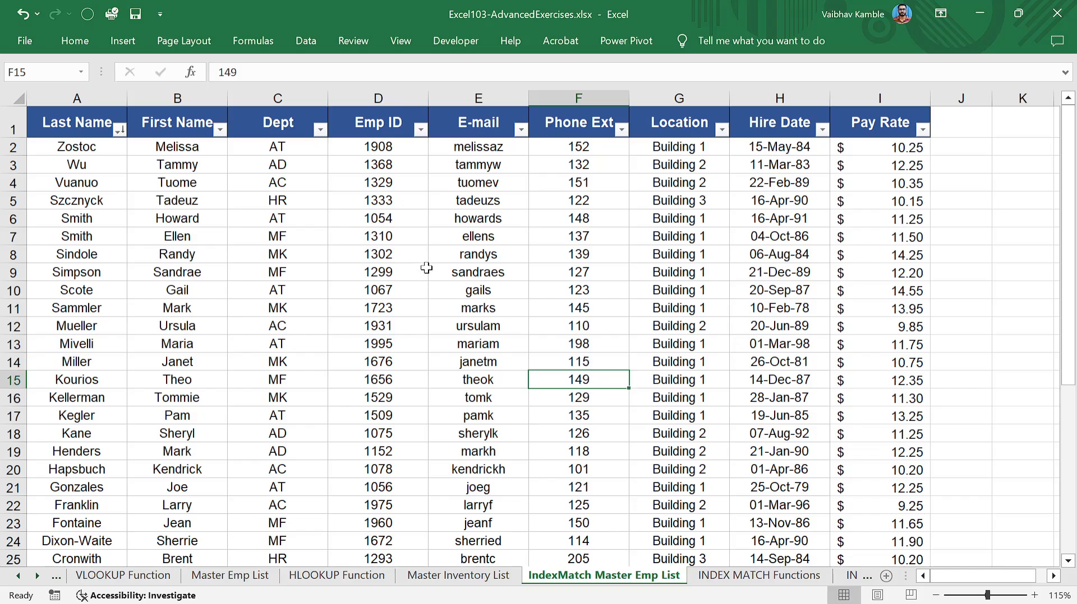
left_click(800, 217)
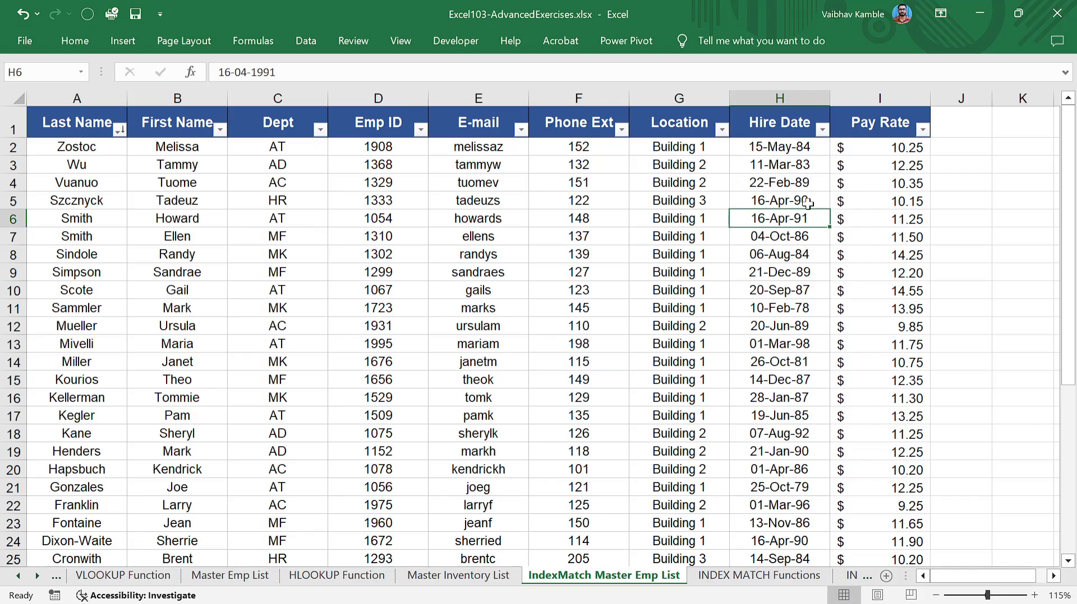
Step: Check where the employee list ends in both directions and select its columns A through I
left_click(947, 97)
scroll(894, 373, "down", 10)
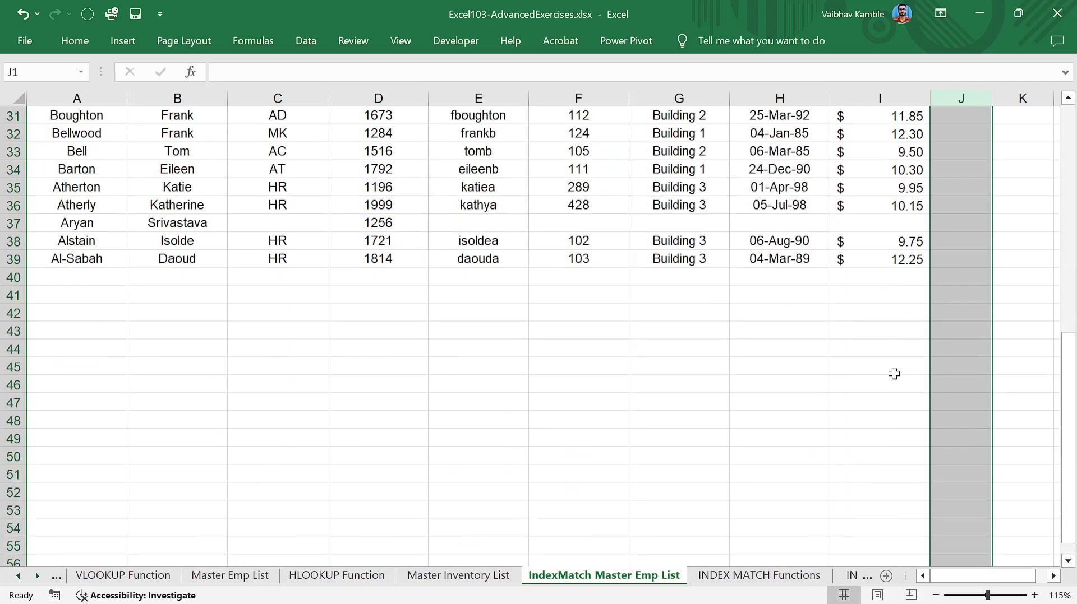
scroll(893, 373, "down", 3)
scroll(574, 267, "up", 3)
left_click(6, 276)
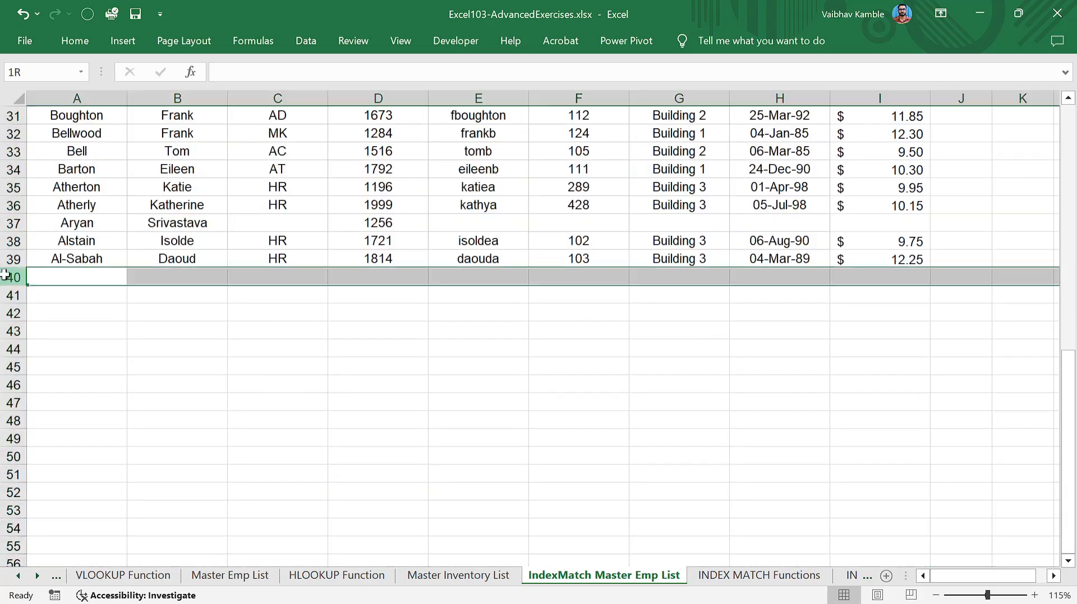
scroll(581, 388, "up", 1)
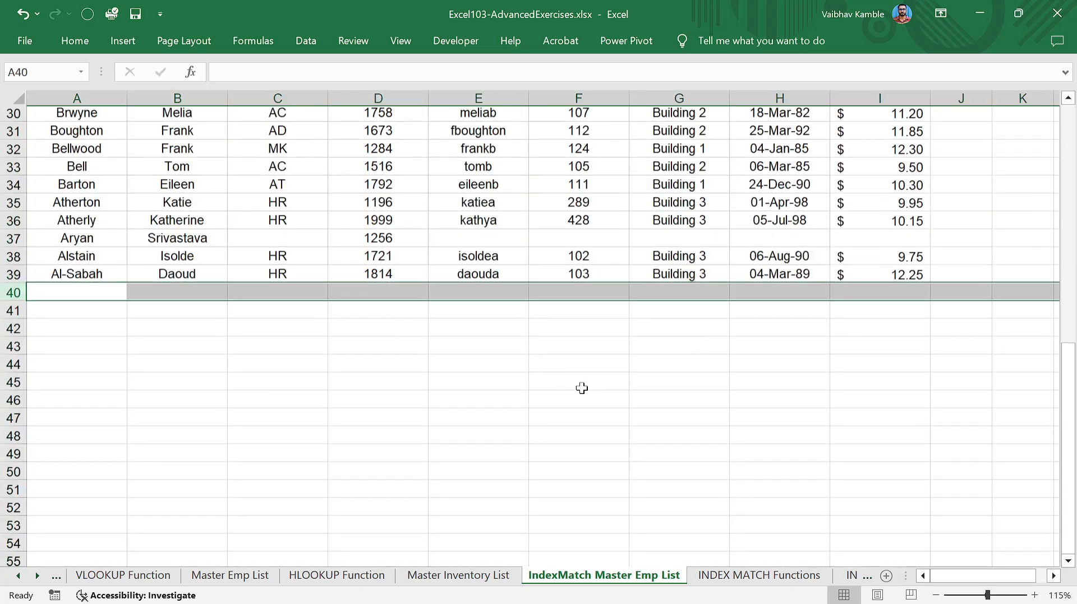
scroll(581, 388, "up", 10)
left_click_drag(87, 99, 878, 101)
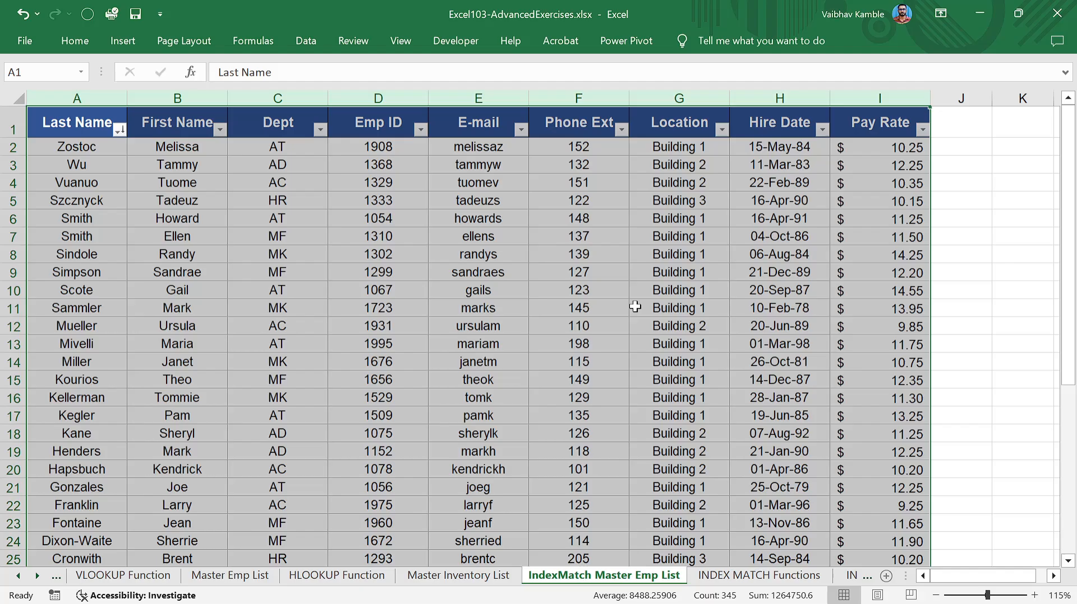
Step: Return to the INDEX MATCH Functions sheet and examine the INDEX formula in C6
left_click(762, 578)
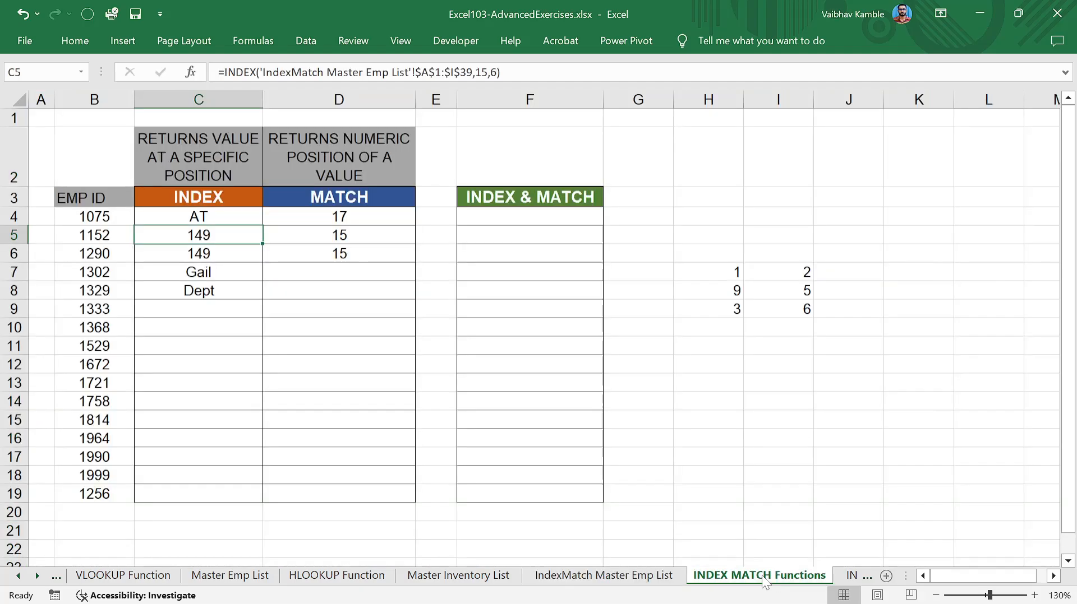
left_click(492, 365)
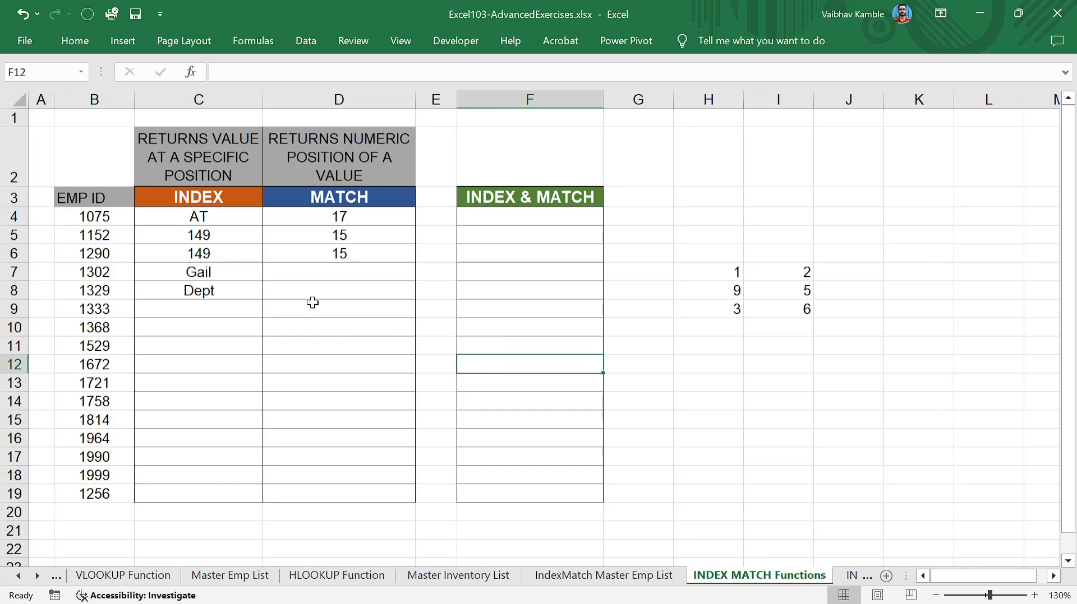
left_click(225, 255)
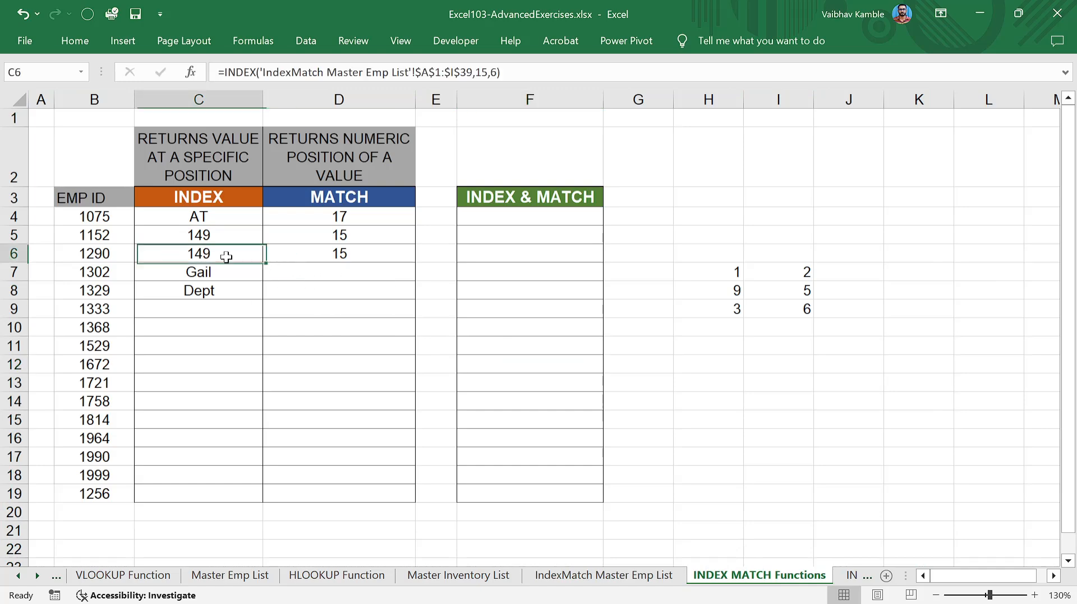
Step: Fill the MATCH formula from D6 down into D7
left_click(335, 255)
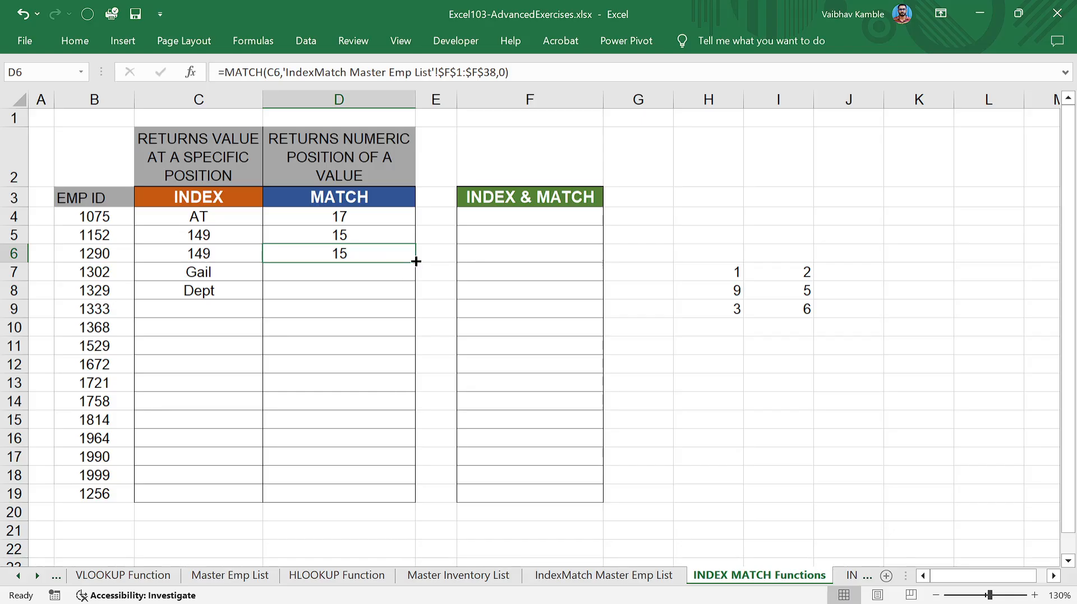
left_click_drag(415, 262, 411, 287)
left_click(336, 272)
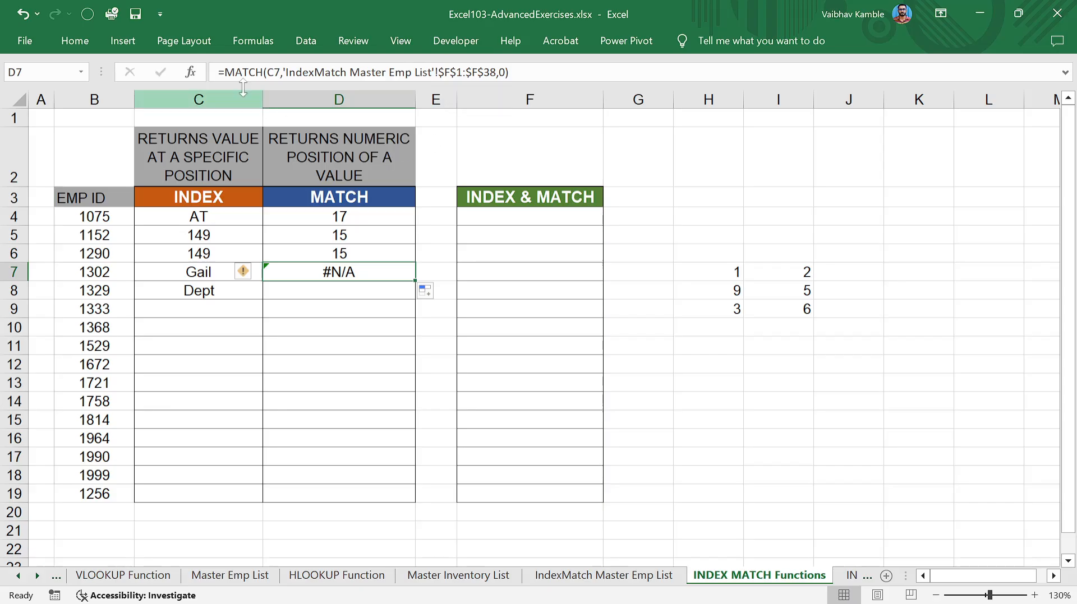
Step: Open the function arguments of the MATCH formula in D7 and clear its Lookup_array reference
left_click(191, 72)
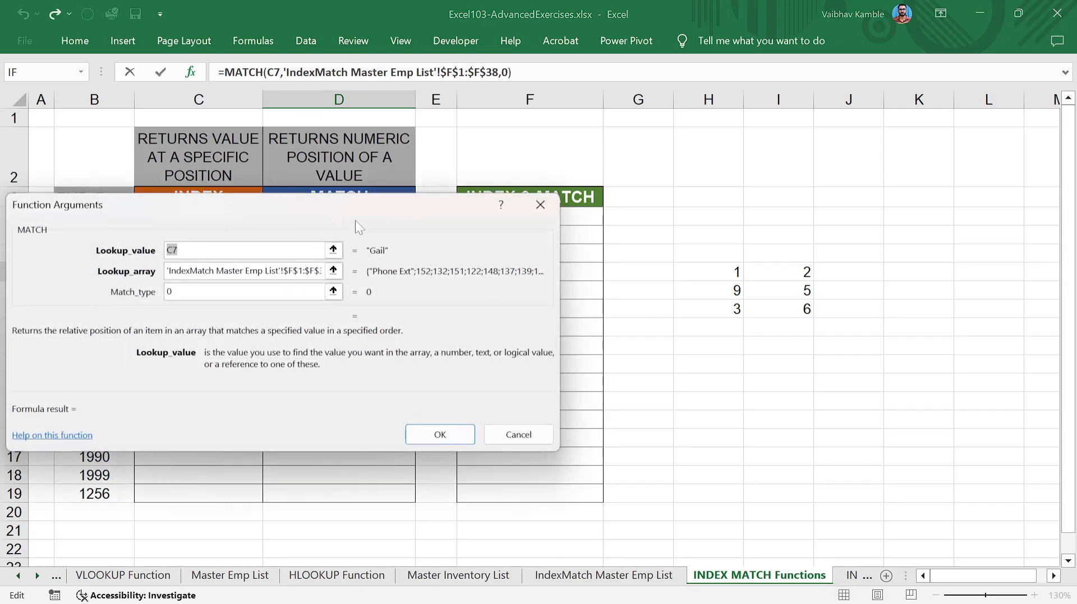
left_click_drag(355, 218, 785, 169)
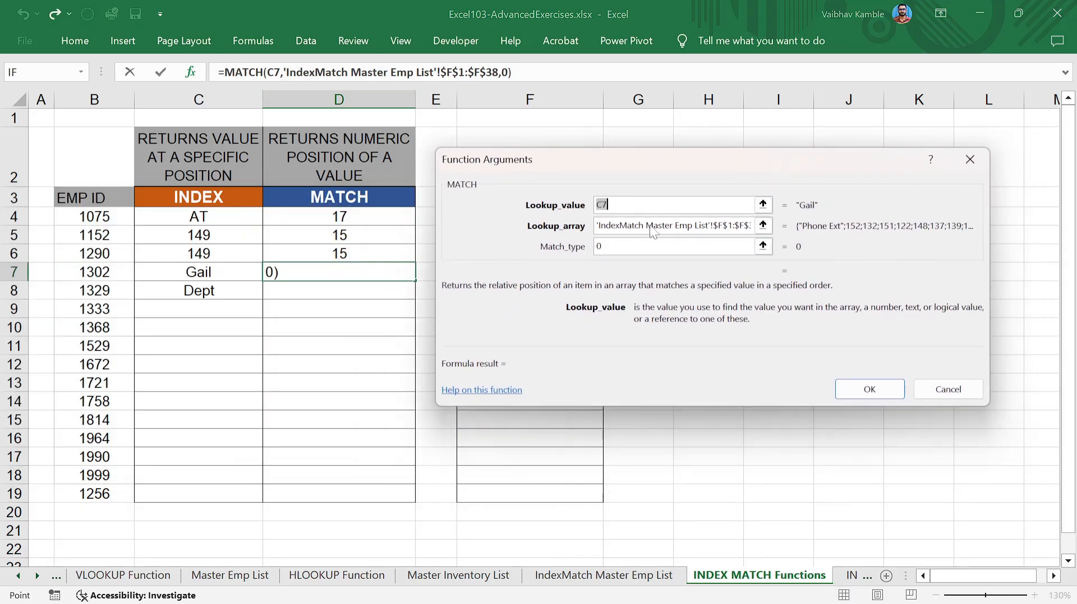
left_click(675, 226)
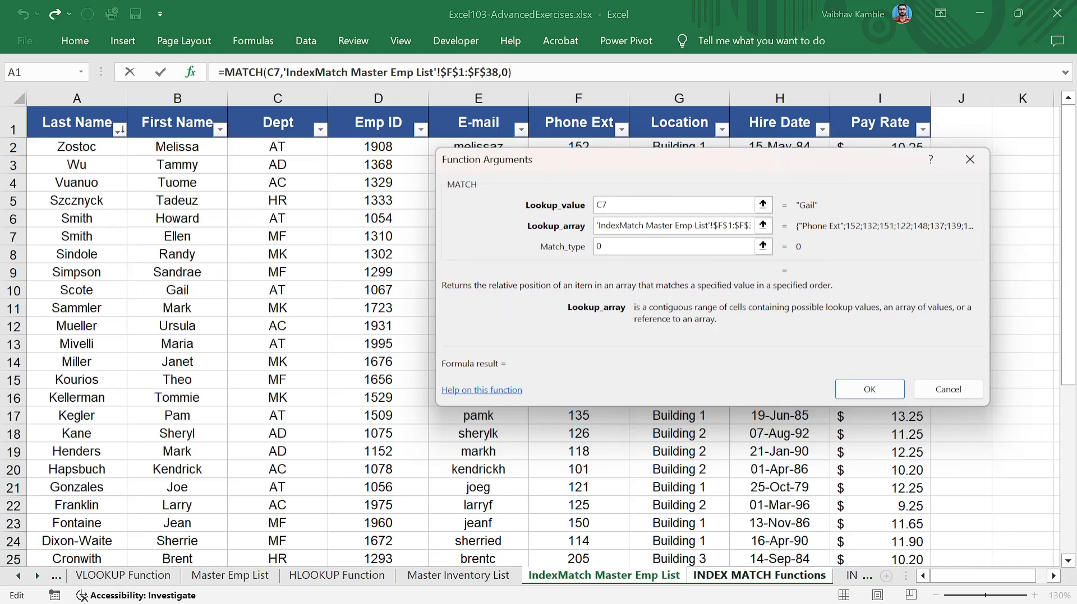
double_click(681, 225)
key("BackSpace")
key("BackSpace")
key("BackSpace")
key("BackSpace")
key("BackSpace")
key("BackSpace")
key("BackSpace")
key("BackSpace")
key("BackSpace")
key("BackSpace")
key("BackSpace")
key("BackSpace")
key("BackSpace")
key("BackSpace")
key("BackSpace")
key("BackSpace")
key("BackSpace")
key("BackSpace")
key("BackSpace")
key("BackSpace")
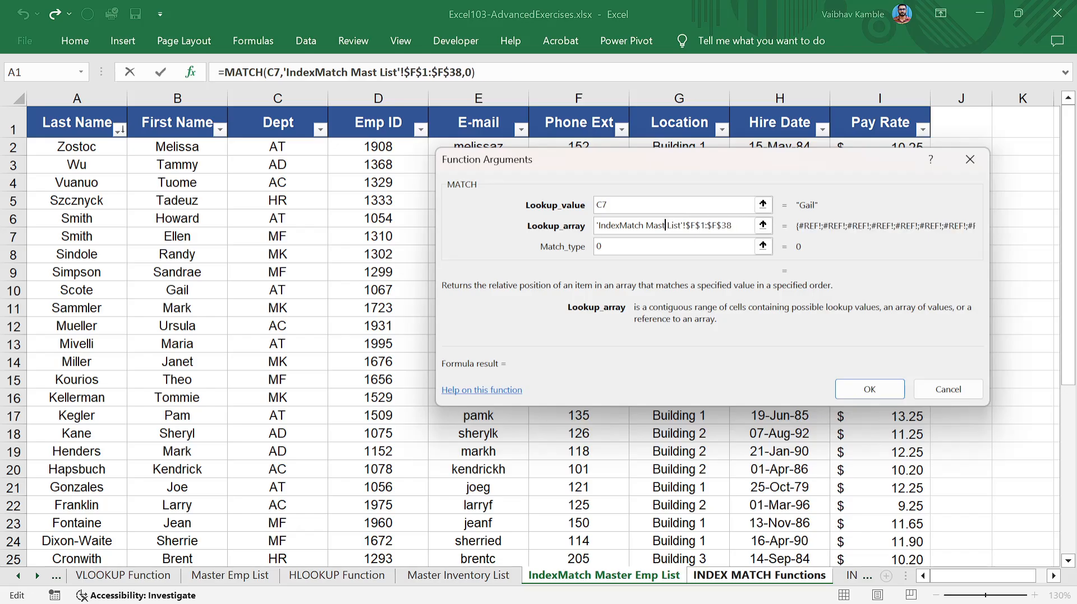
key("Delete")
key("Delete")
key("Delete")
key("Delete")
key("Delete")
key("Delete")
key("Delete")
key("Delete")
key("Delete")
key("Delete")
key("Delete")
key("Delete")
key("Delete")
key("Delete")
key("Delete")
key("Delete")
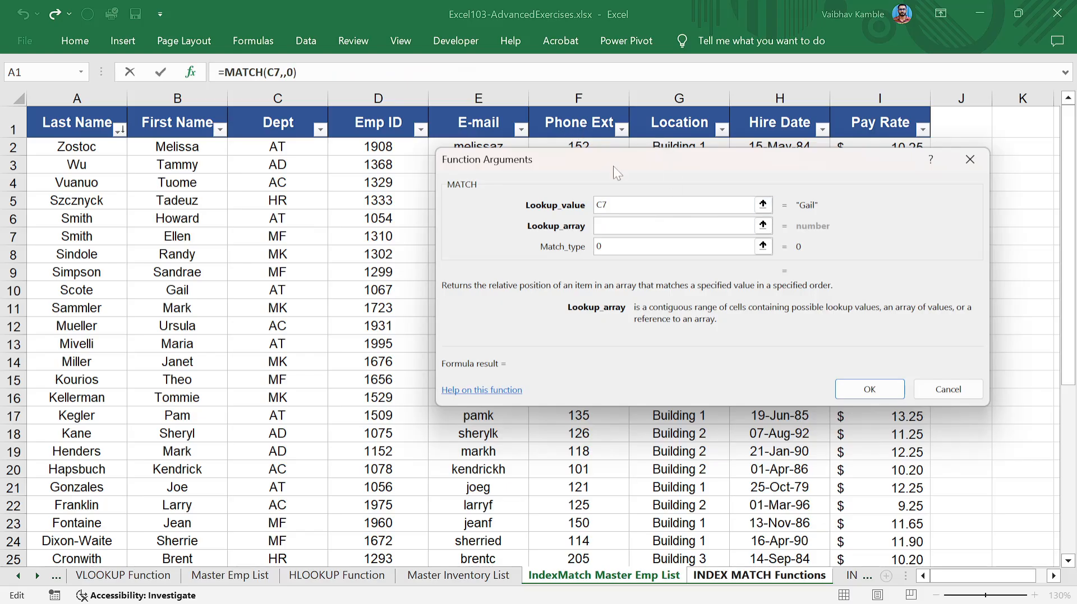
Step: Look through the employee list for a lookup range and accept D7's MATCH formula with Lookup_array left empty
left_click_drag(613, 165, 614, 142)
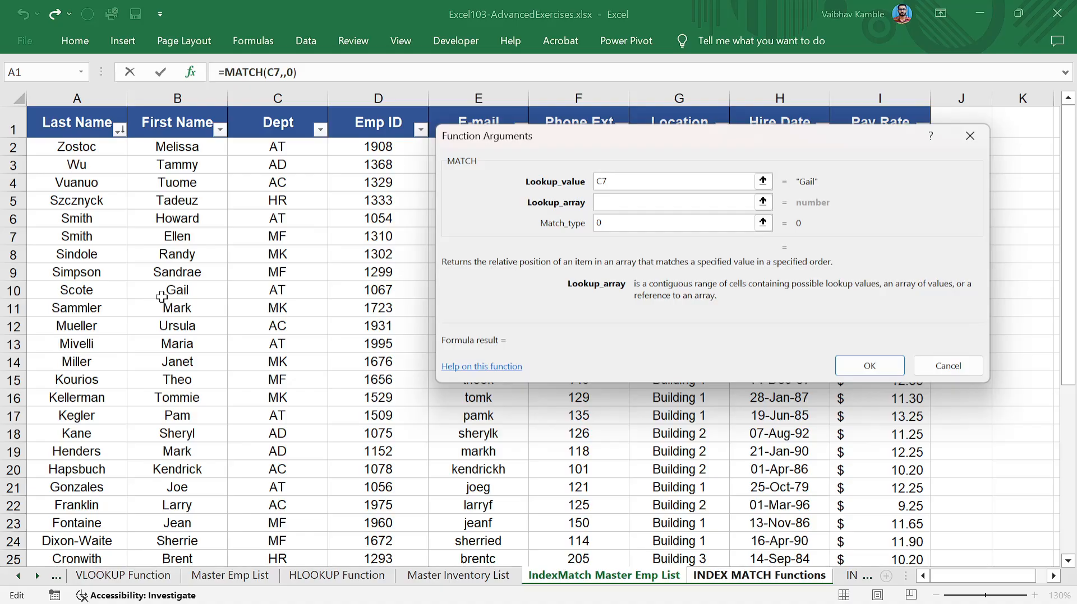
scroll(161, 297, "down", 6)
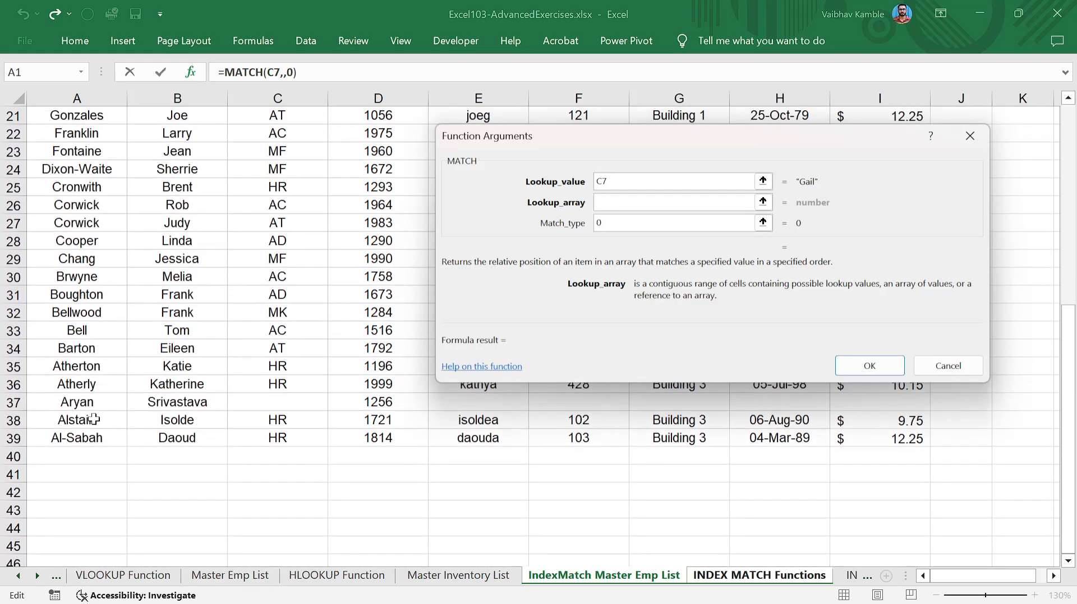
scroll(78, 410, "up", 5)
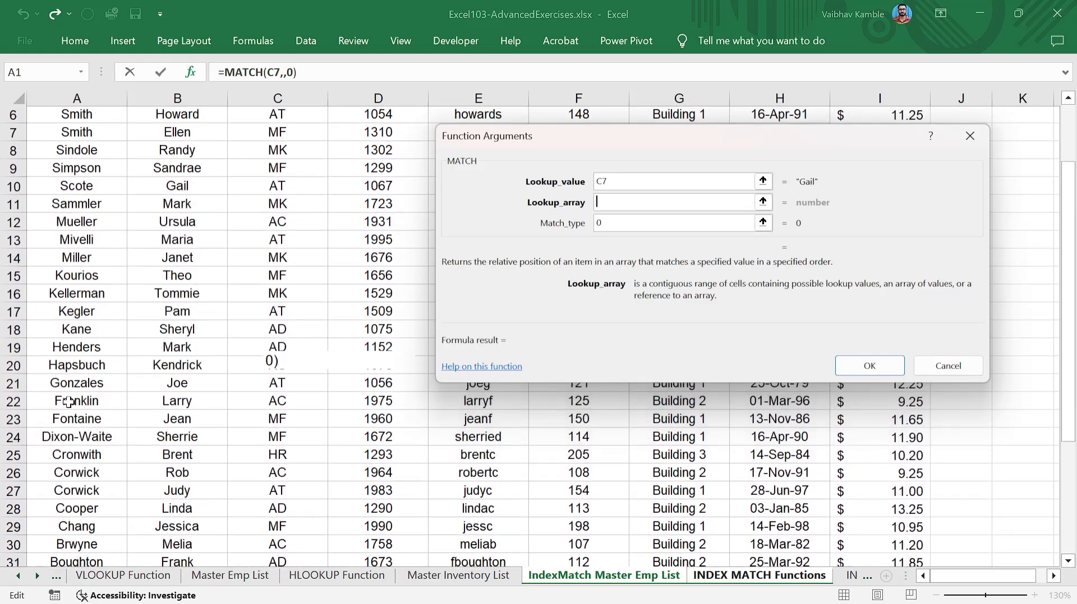
scroll(68, 402, "up", 2)
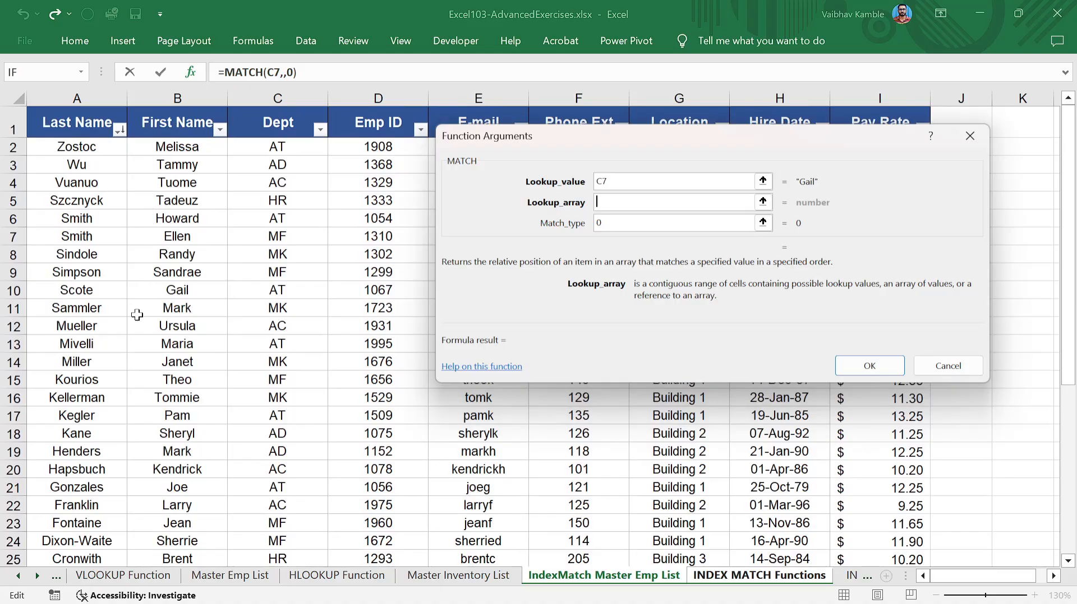
scroll(175, 489, "down", 4)
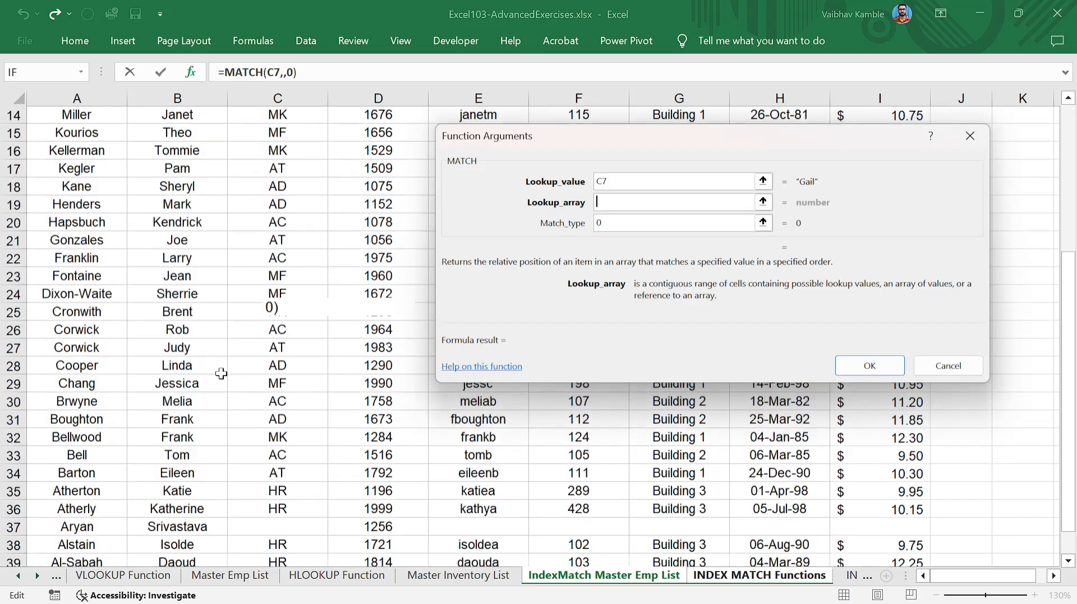
scroll(221, 373, "up", 4)
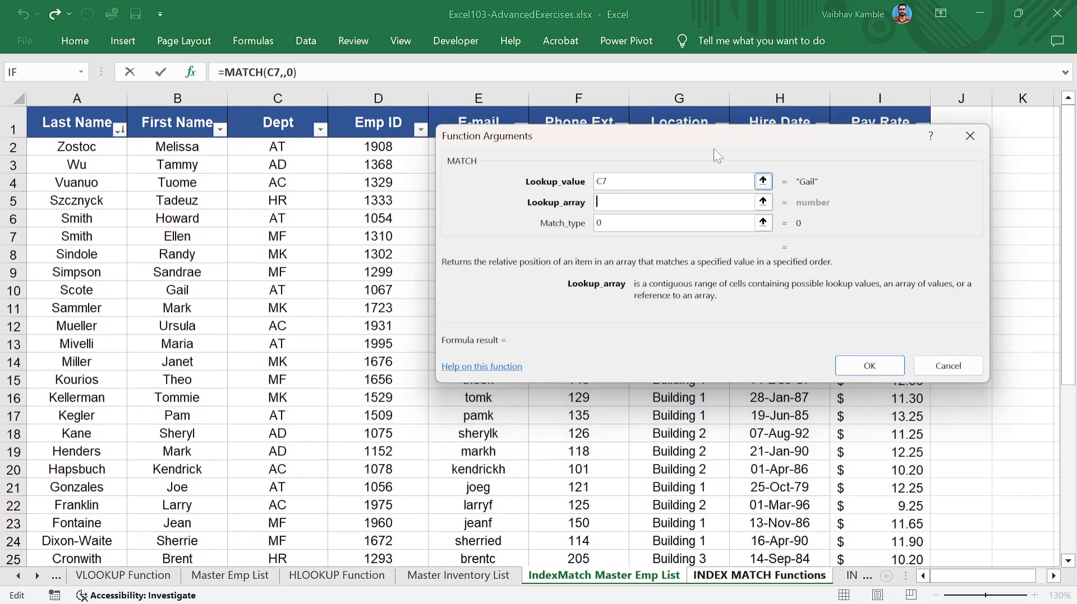
left_click_drag(713, 149, 506, 158)
scroll(449, 538, "down", 3)
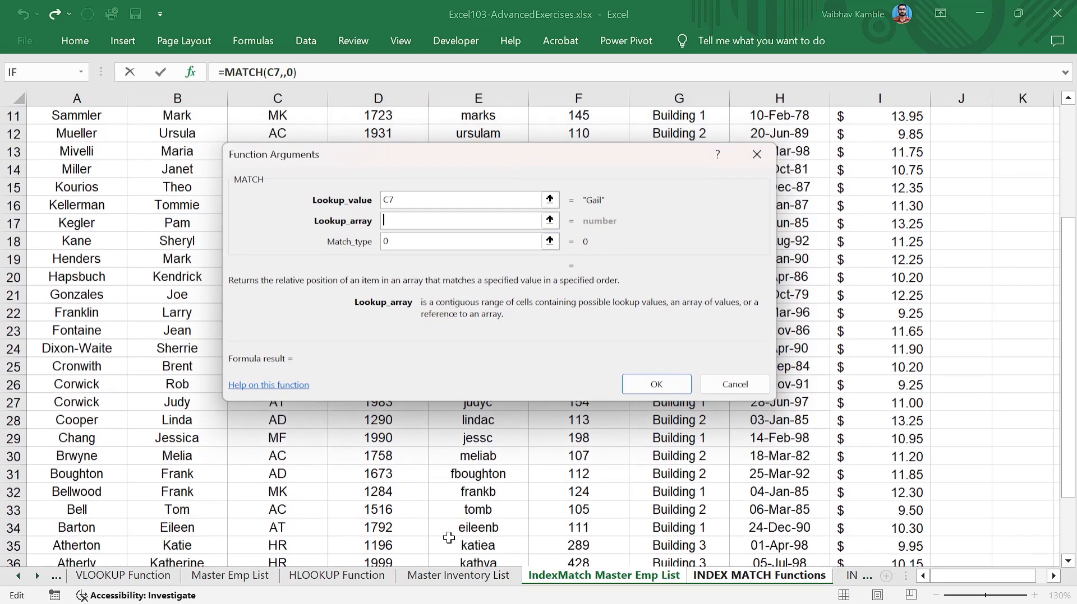
scroll(477, 539, "down", 2)
scroll(616, 516, "down", 2)
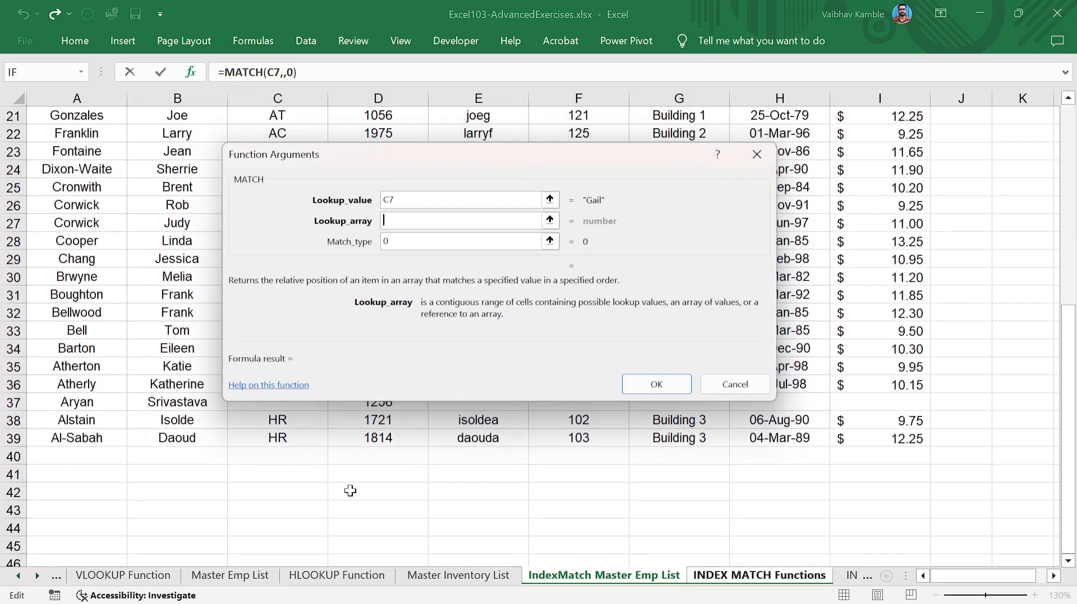
scroll(147, 478, "up", 2)
scroll(143, 465, "up", 2)
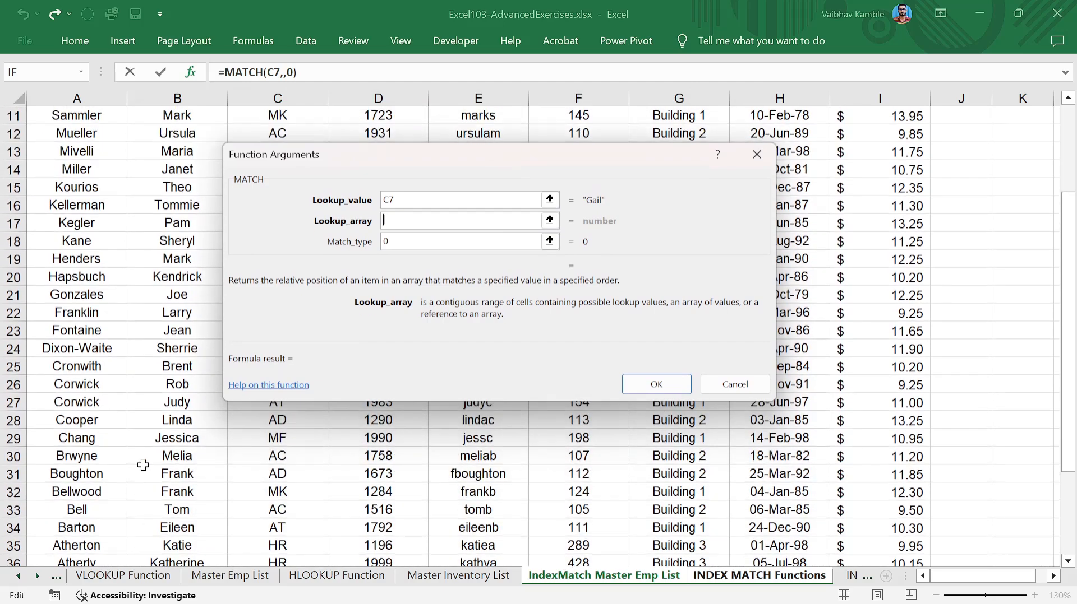
scroll(142, 465, "up", 4)
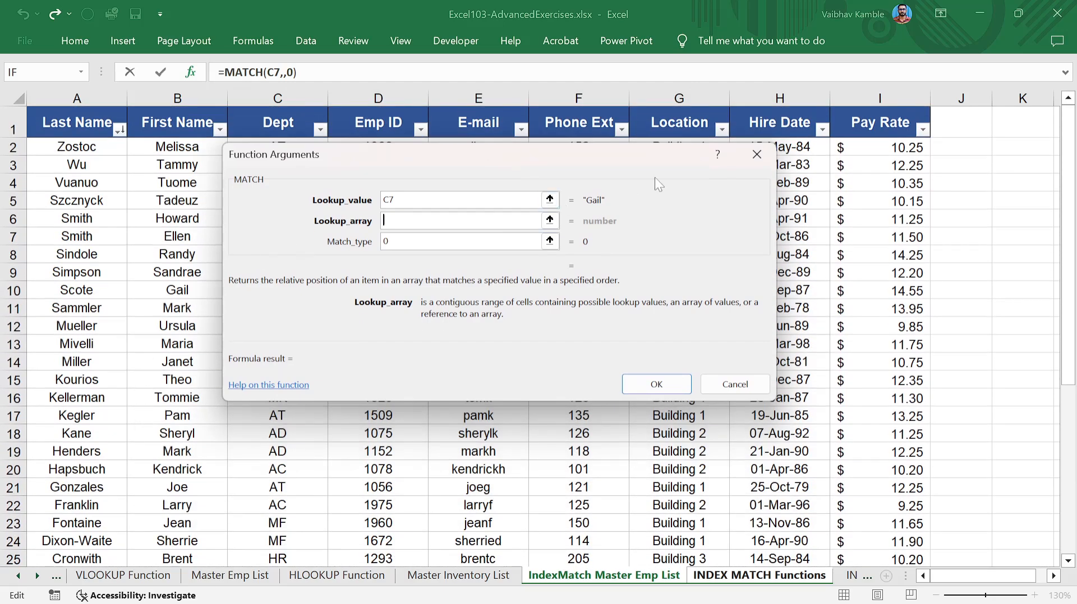
left_click(662, 385)
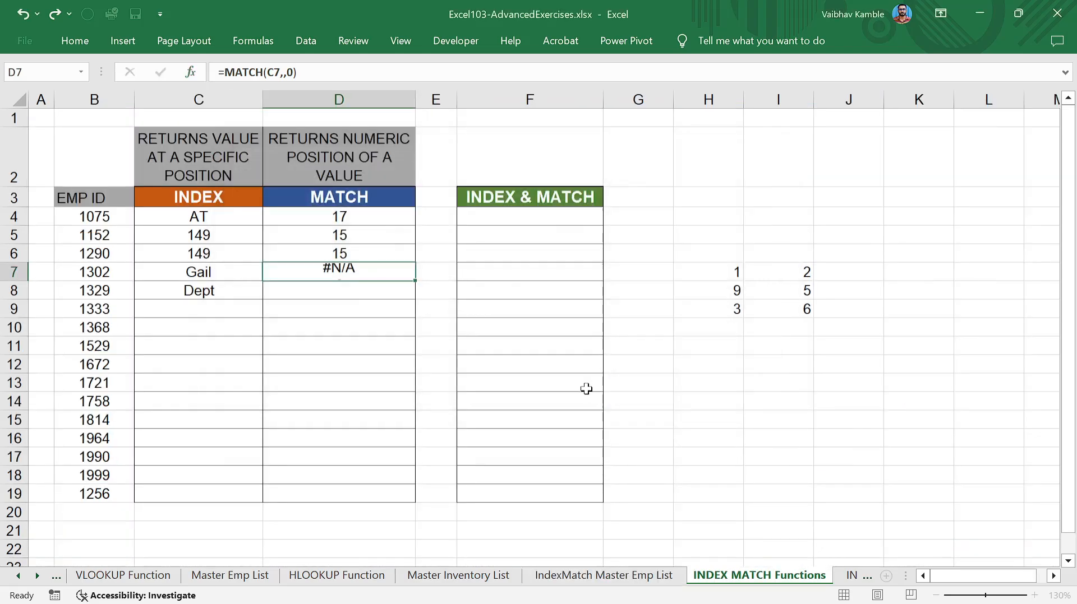
Step: Compare the INDEX formula in C7 with the First Name entry in row 10 of the IndexMatch Master Emp List
left_click(200, 272)
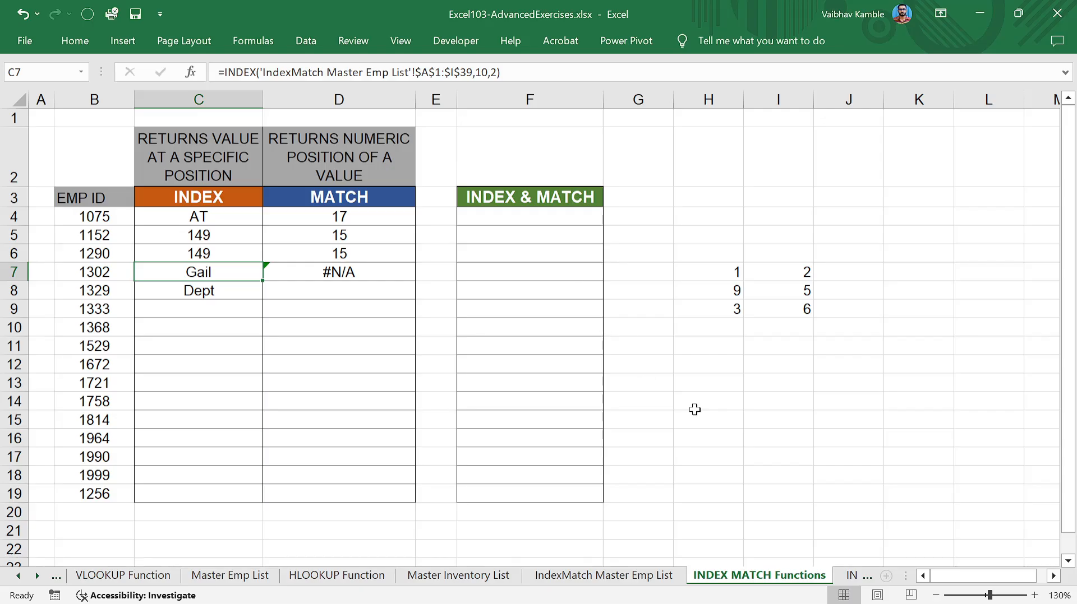
left_click(603, 576)
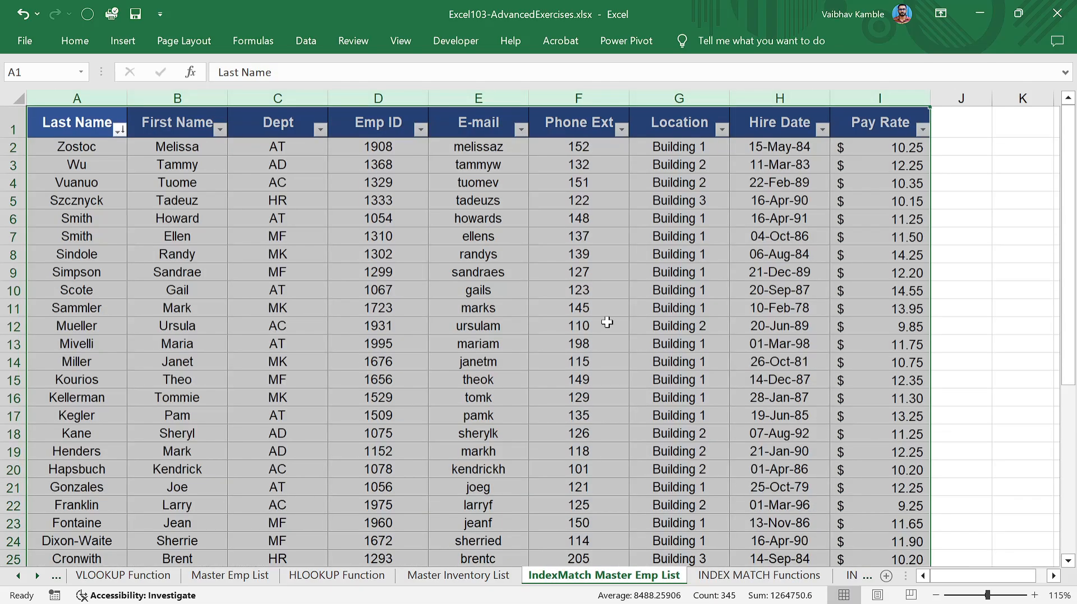
left_click(751, 242)
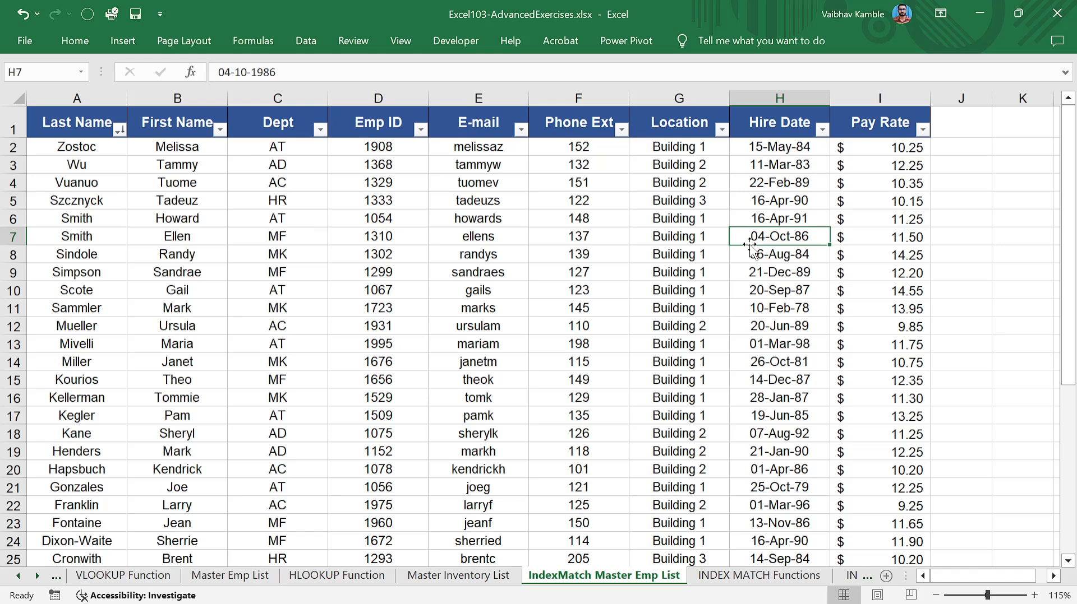
left_click(200, 289)
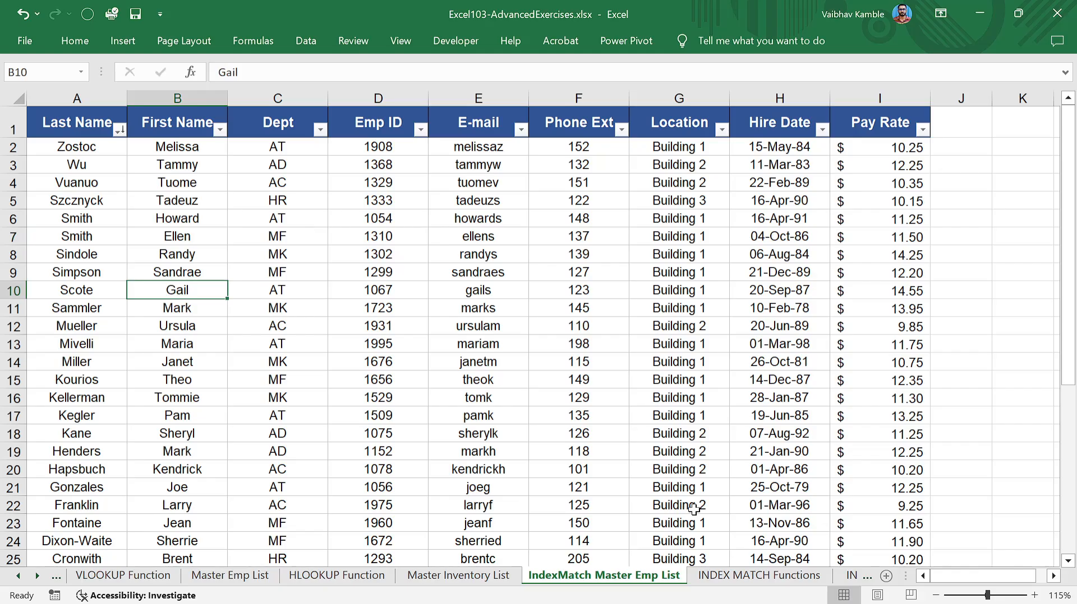
Step: Return to the INDEX MATCH Functions sheet and compare the MATCH formula in D7 with the INDEX formula in C7
left_click(758, 576)
left_click(329, 275)
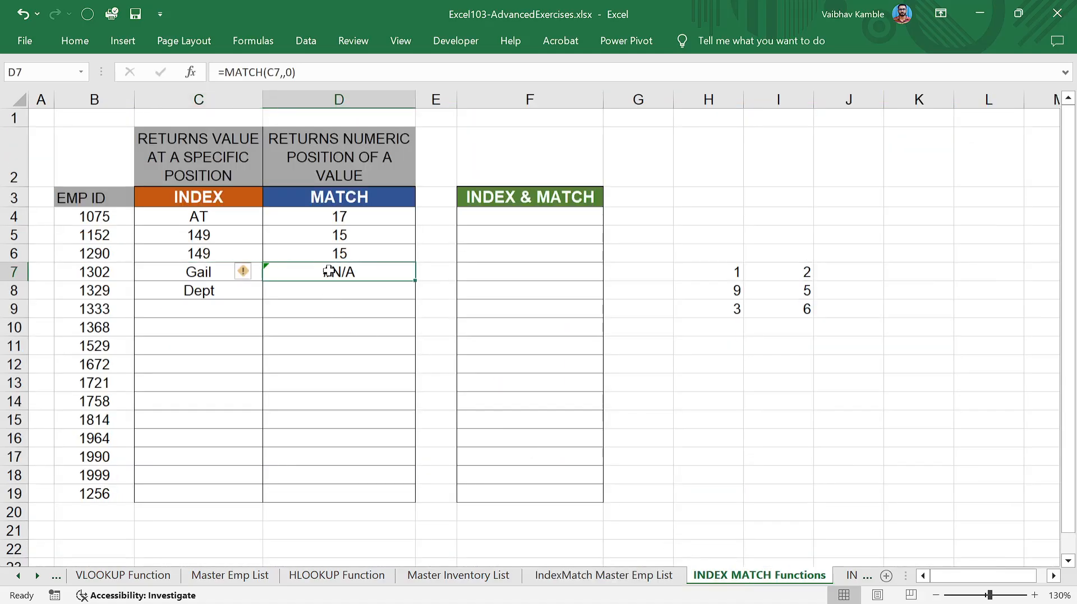
left_click(203, 272)
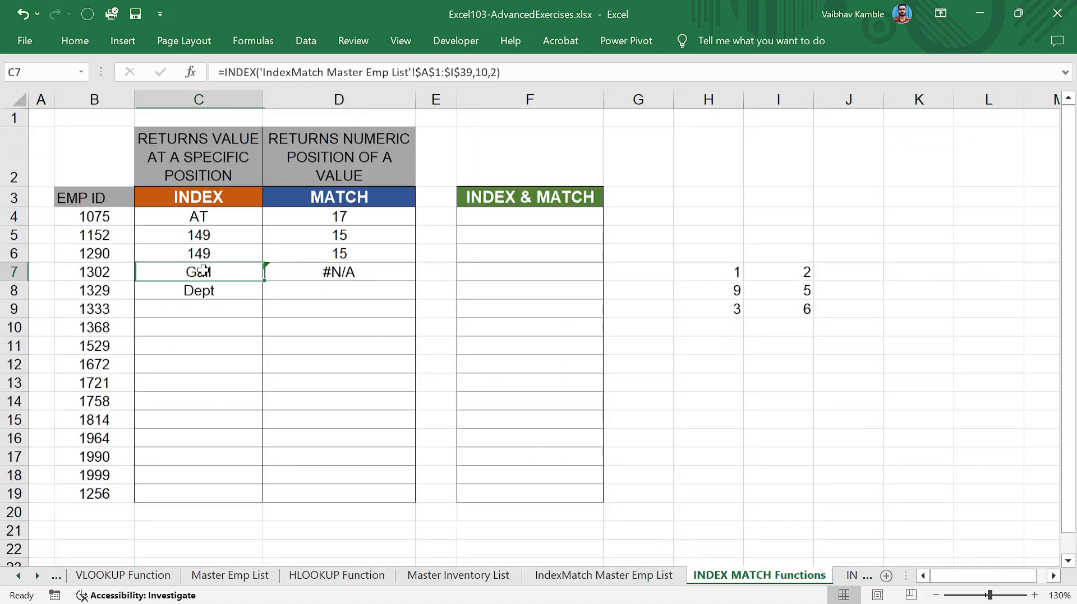
Step: Set the Lookup_array of D7's MATCH formula to column B:B of IndexMatch Master Emp List and accept it
left_click(340, 272)
left_click(190, 73)
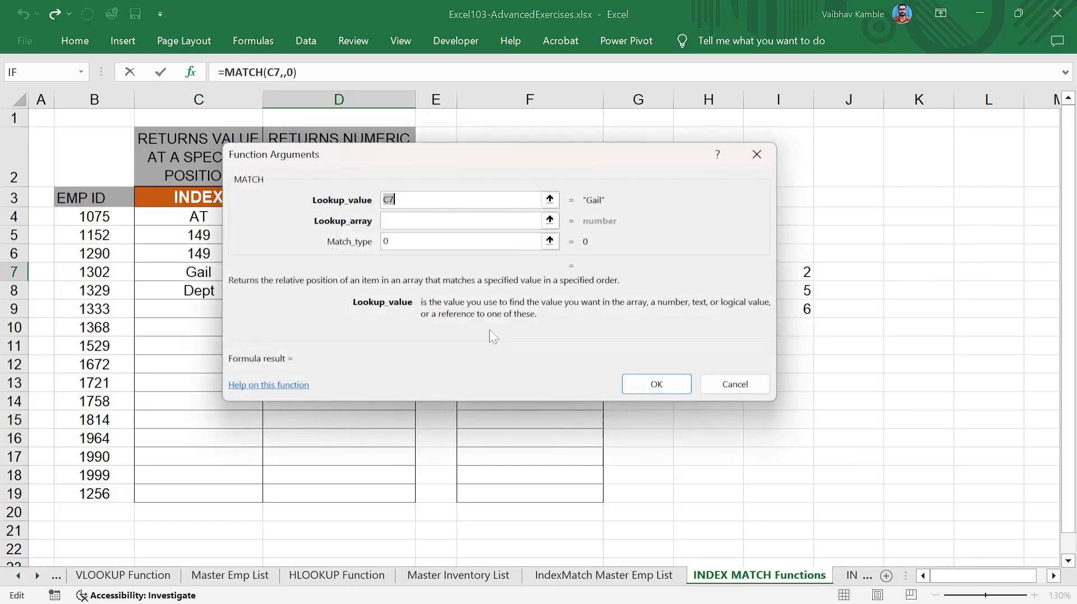
key("Tab")
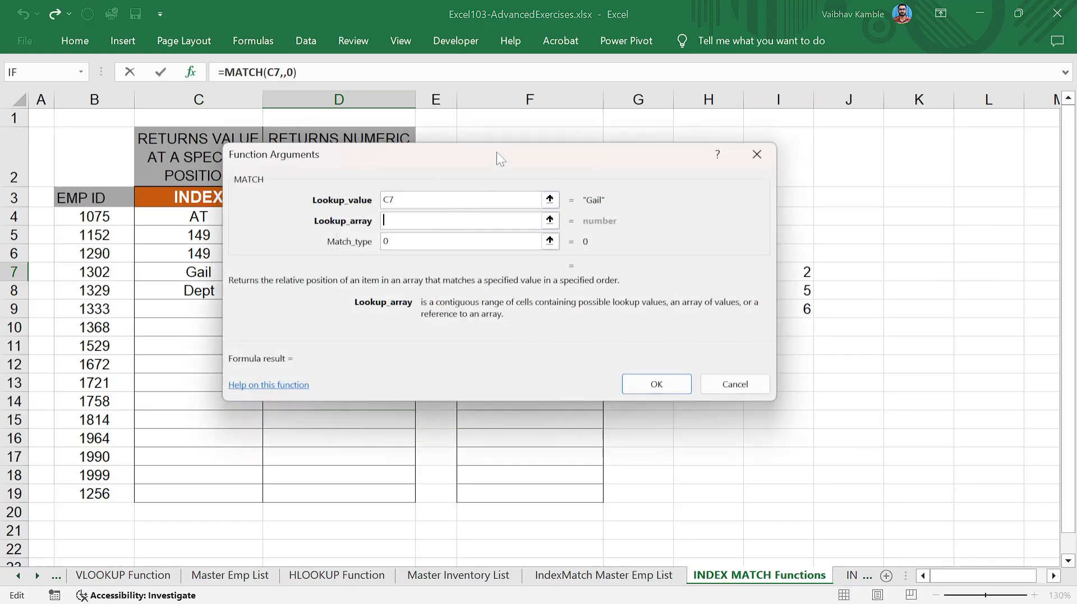
left_click_drag(496, 151, 716, 121)
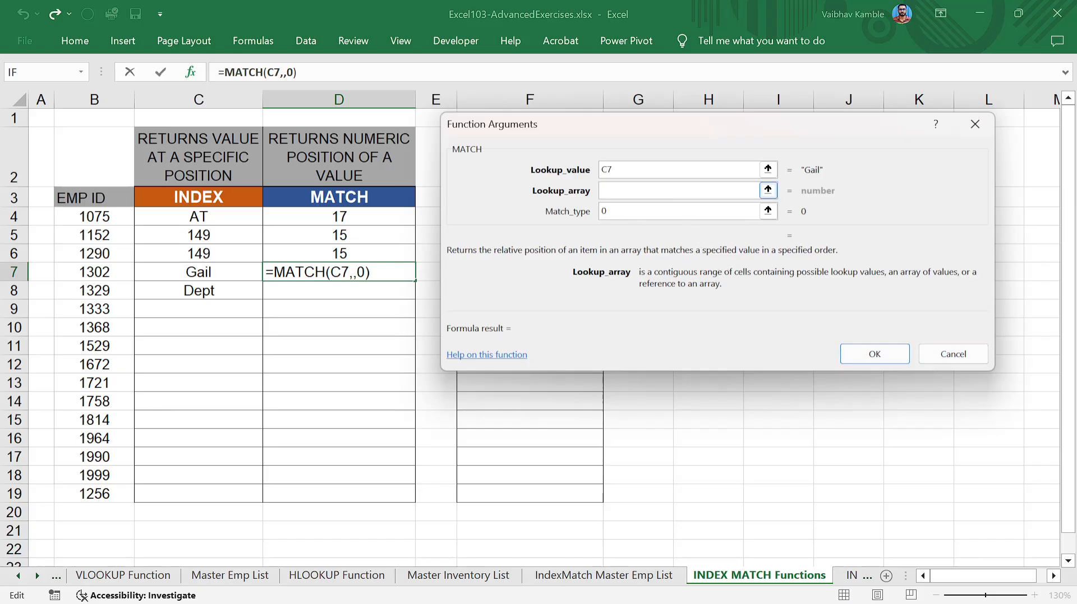
left_click(593, 578)
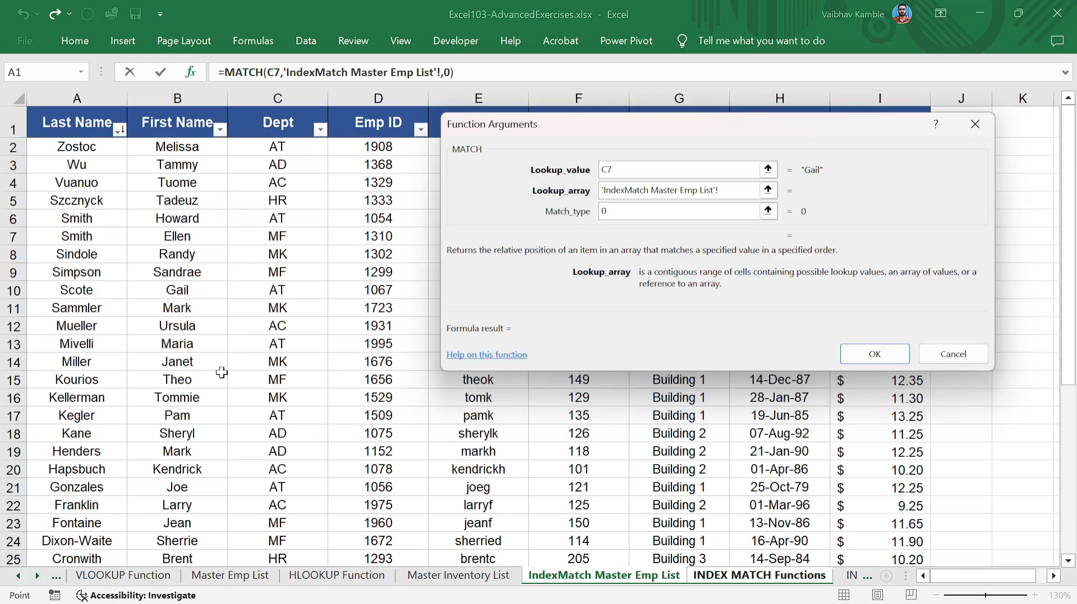
left_click(192, 96)
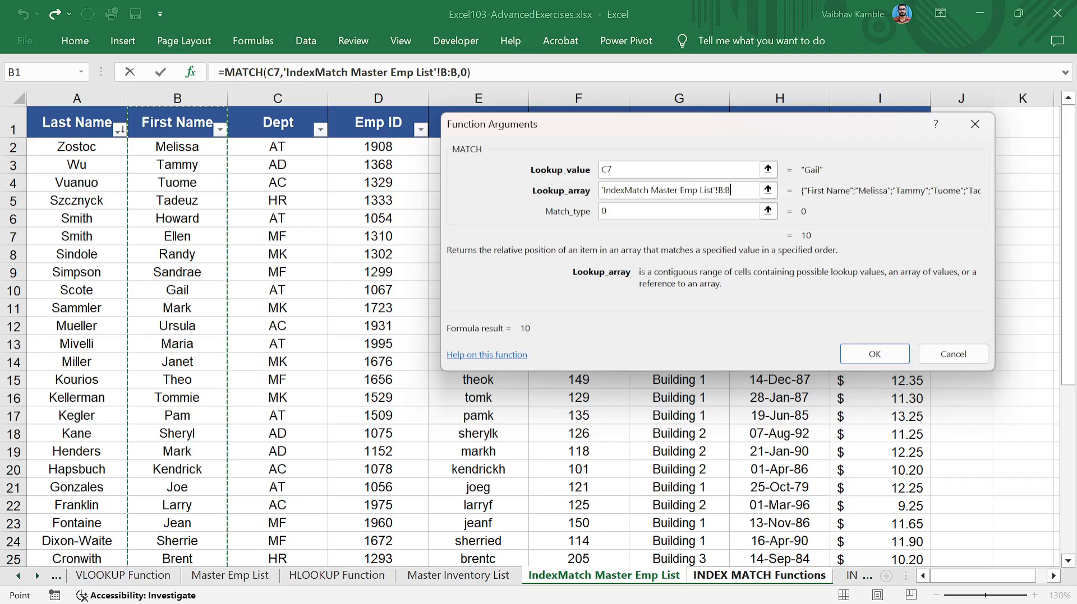
left_click(892, 354)
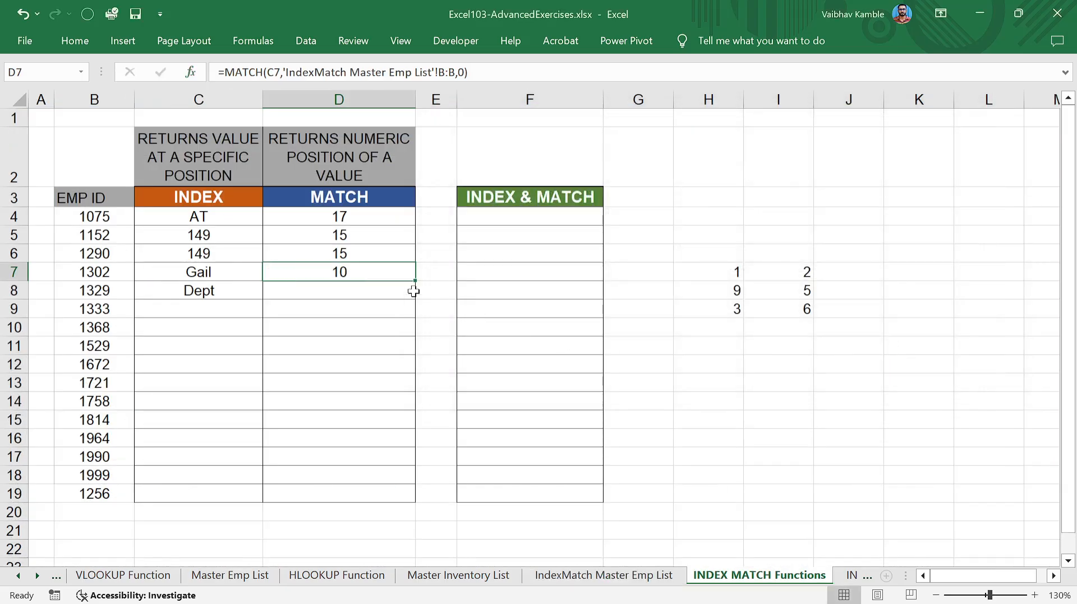
Step: Check D7's MATCH result against row 10 of the IndexMatch Master Emp List and return to the INDEX MATCH Functions sheet
left_click(376, 293)
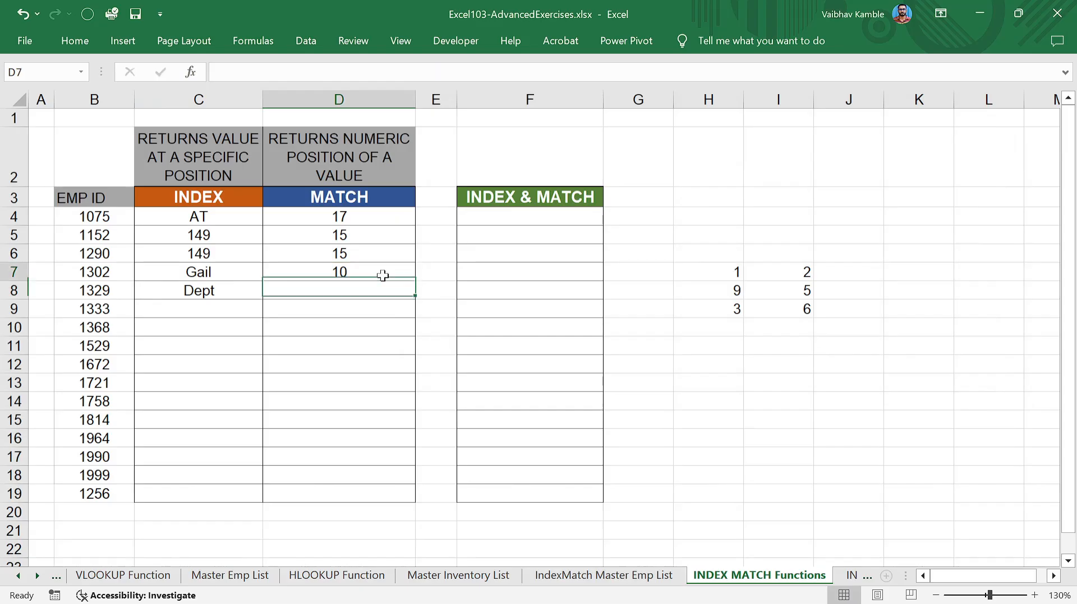
left_click(382, 275)
left_click(602, 576)
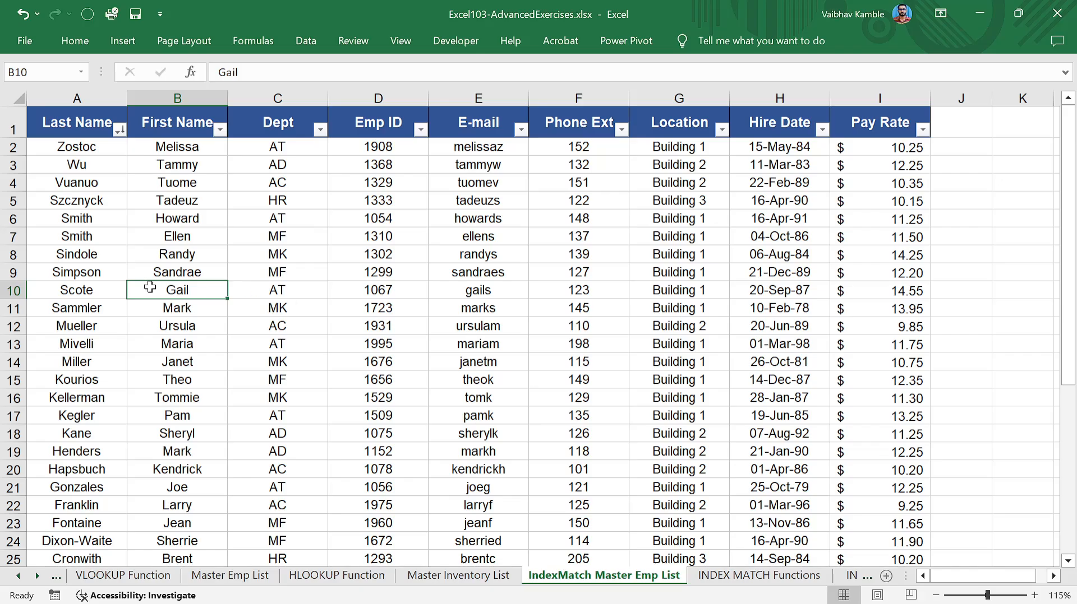
left_click(14, 289)
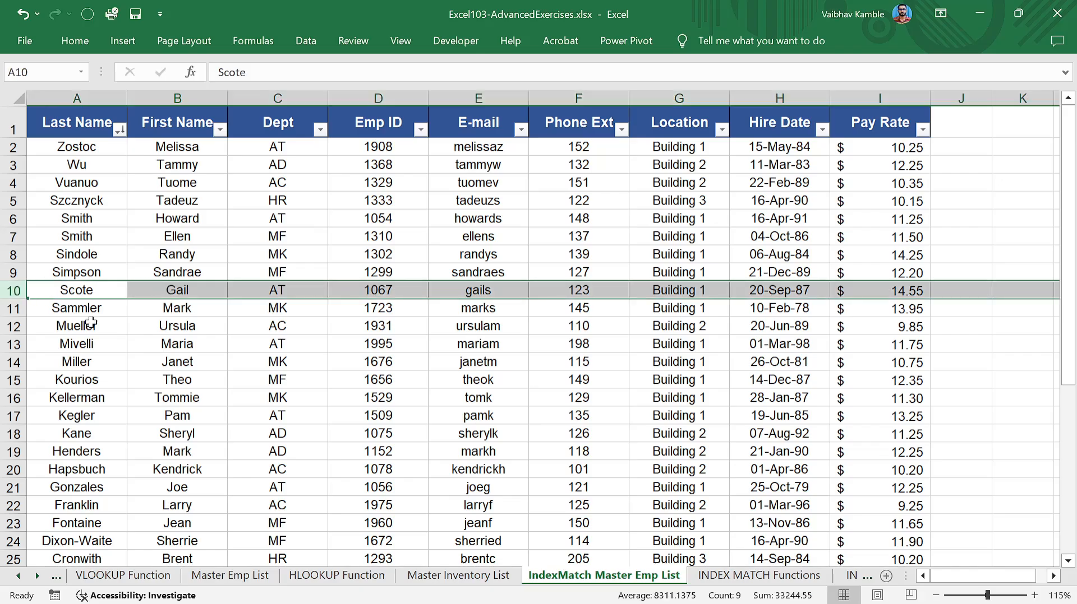
left_click(207, 293)
left_click(729, 576)
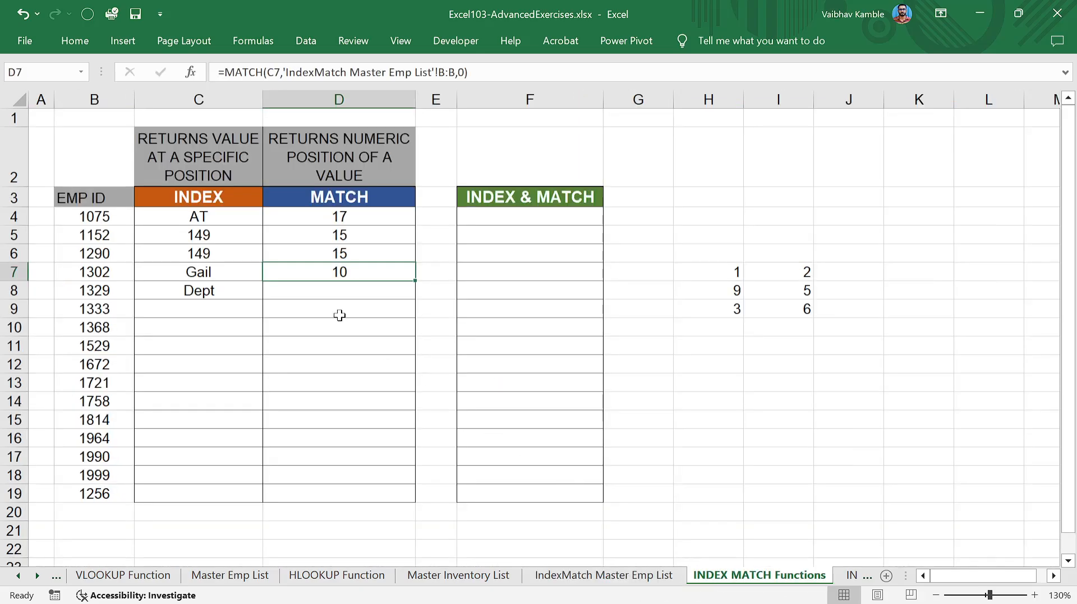
Step: Fill the MATCH formula from D7 down into D8
left_click(340, 315)
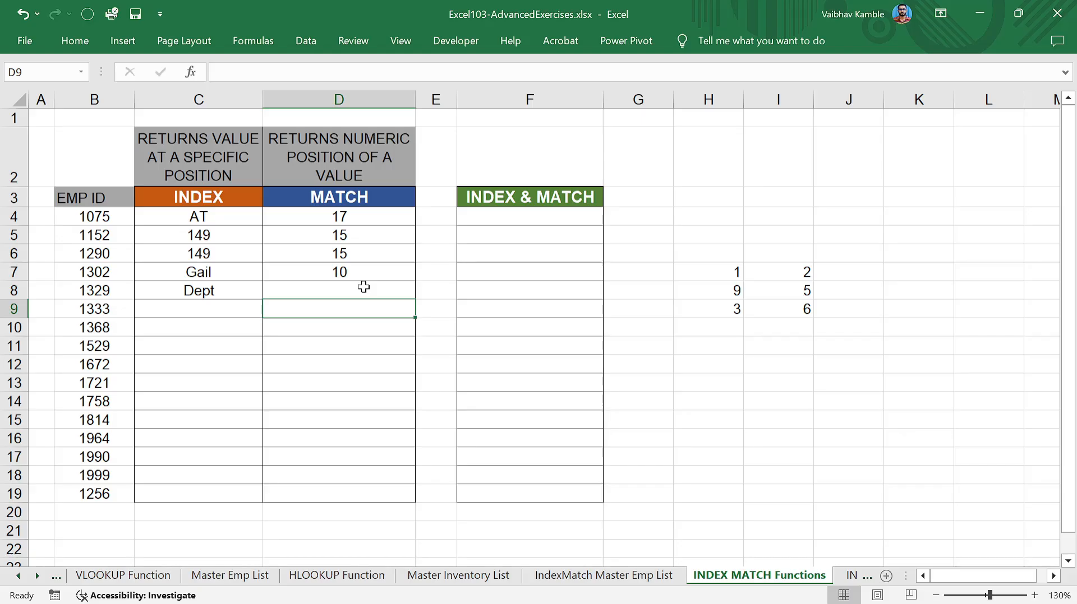
left_click(347, 294)
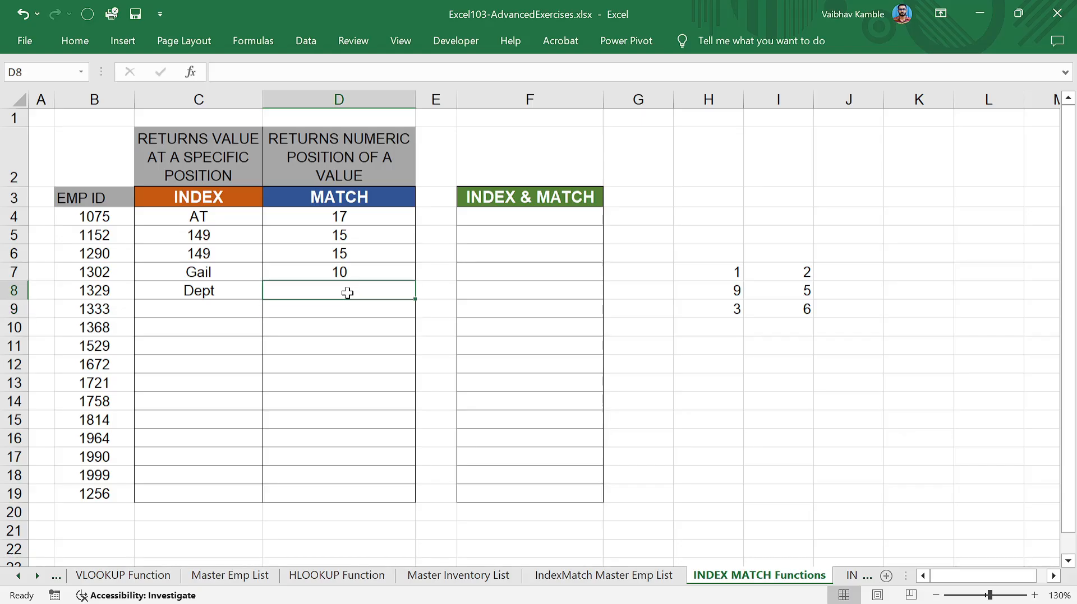
left_click(402, 273)
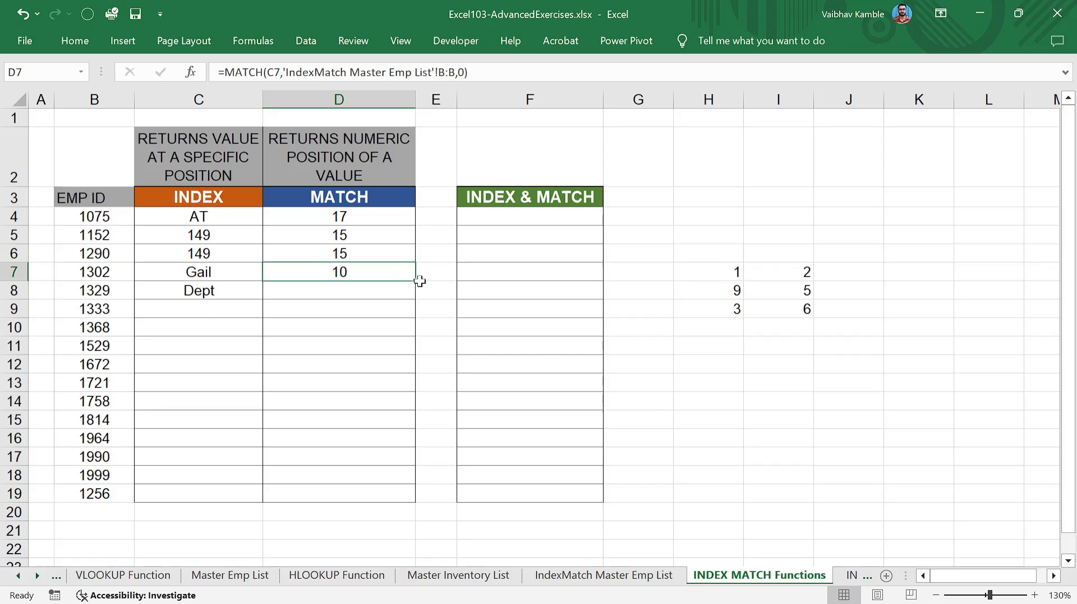
left_click_drag(414, 282, 413, 298)
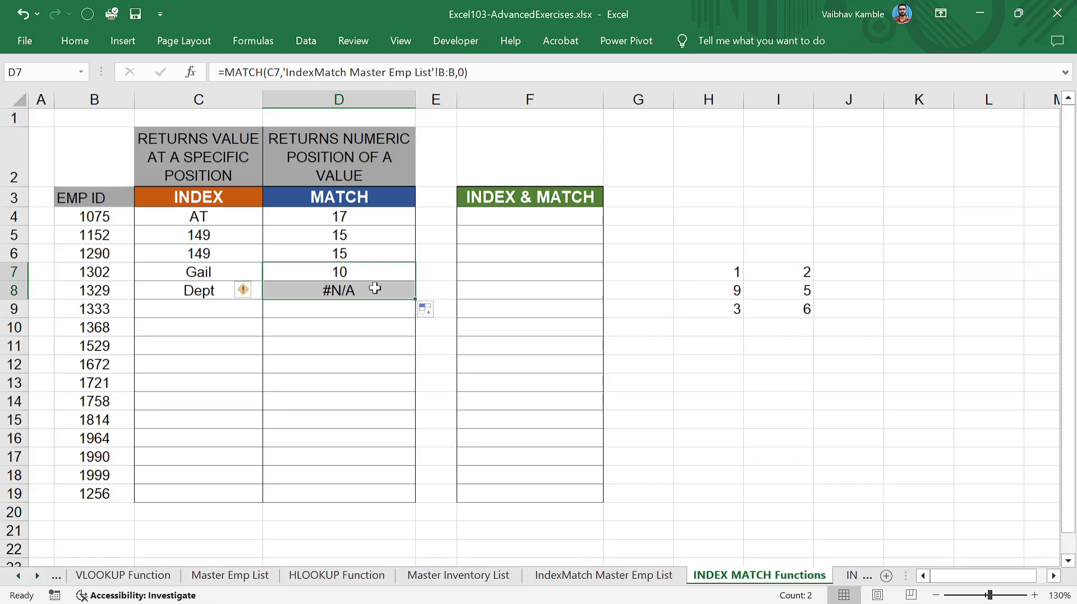
Step: Compare the copied MATCH formula in D8 with the INDEX formulas in C6 to C8
left_click(397, 286)
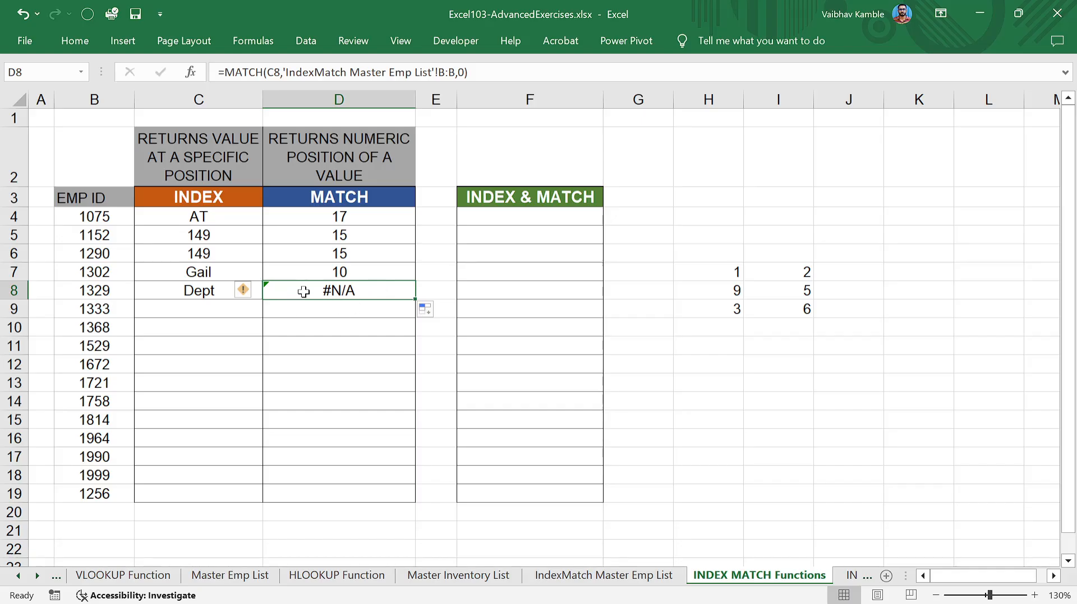
left_click(204, 292)
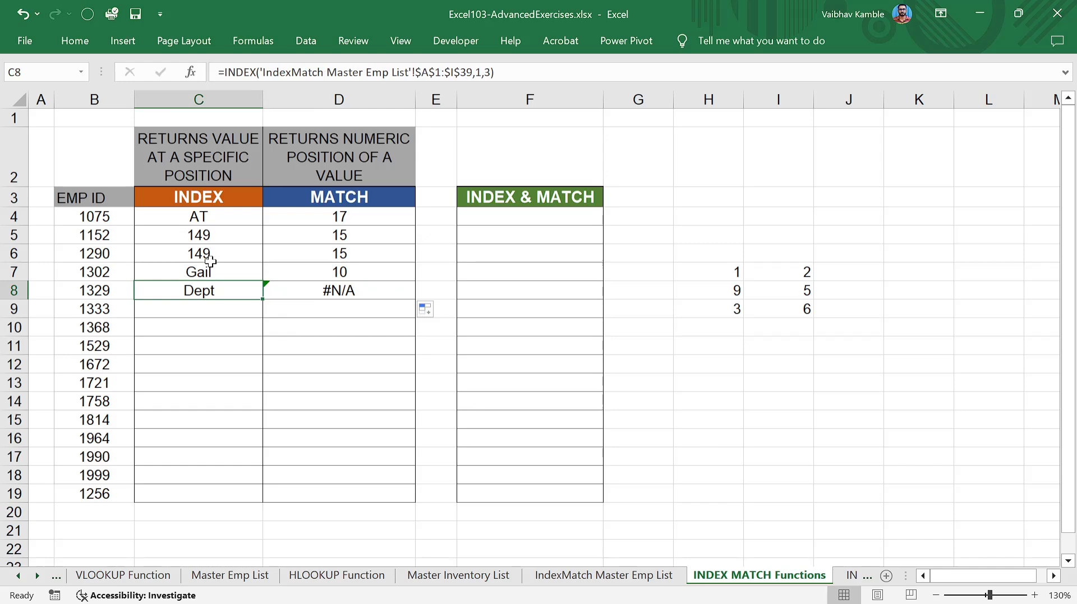
left_click(334, 286)
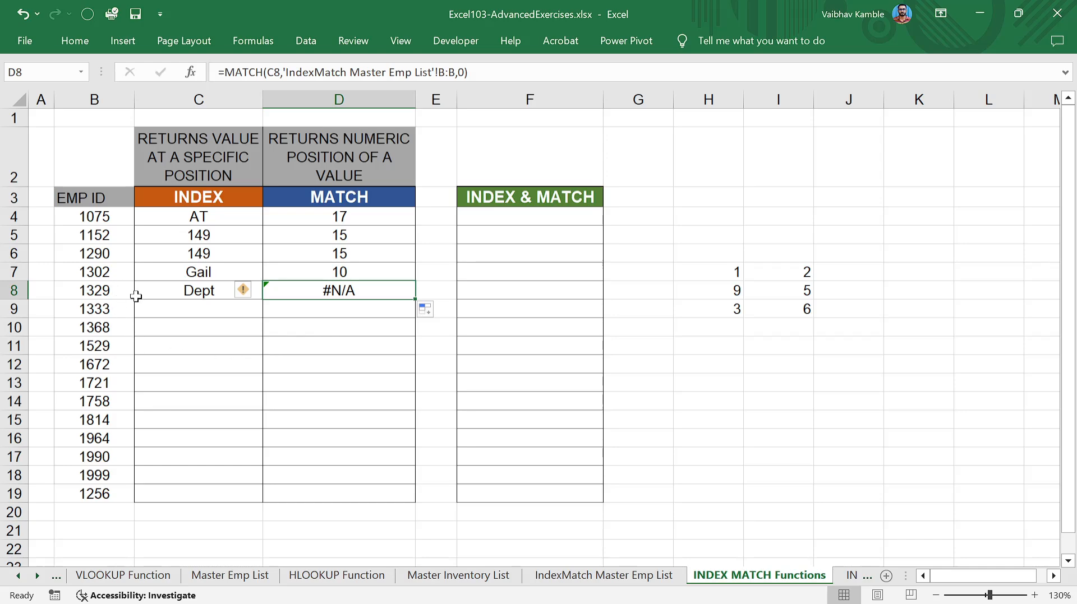
left_click(208, 272)
left_click(208, 289)
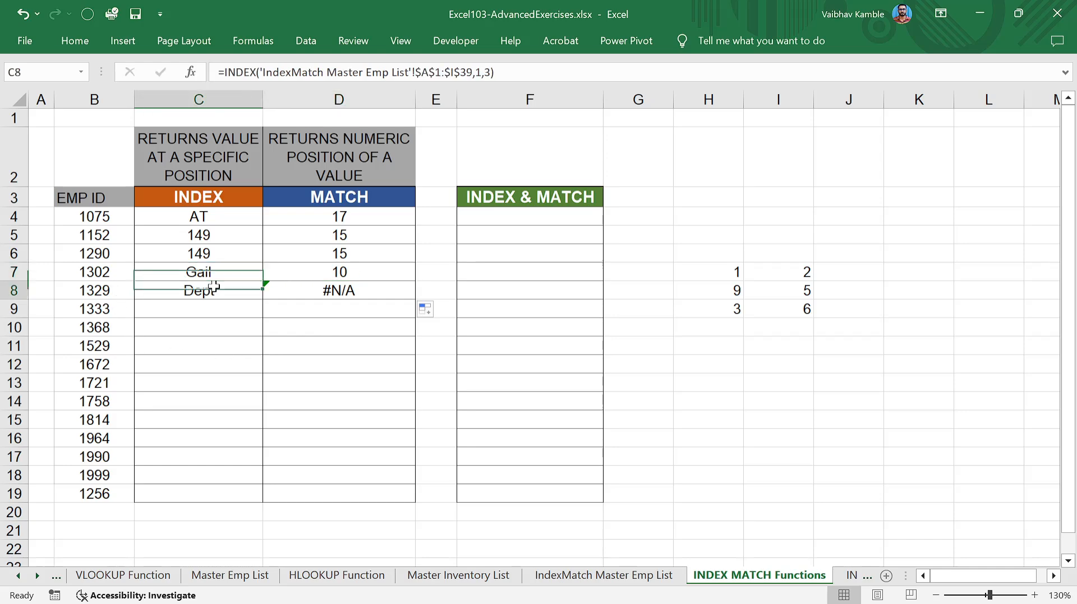
left_click(223, 252)
left_click(223, 290)
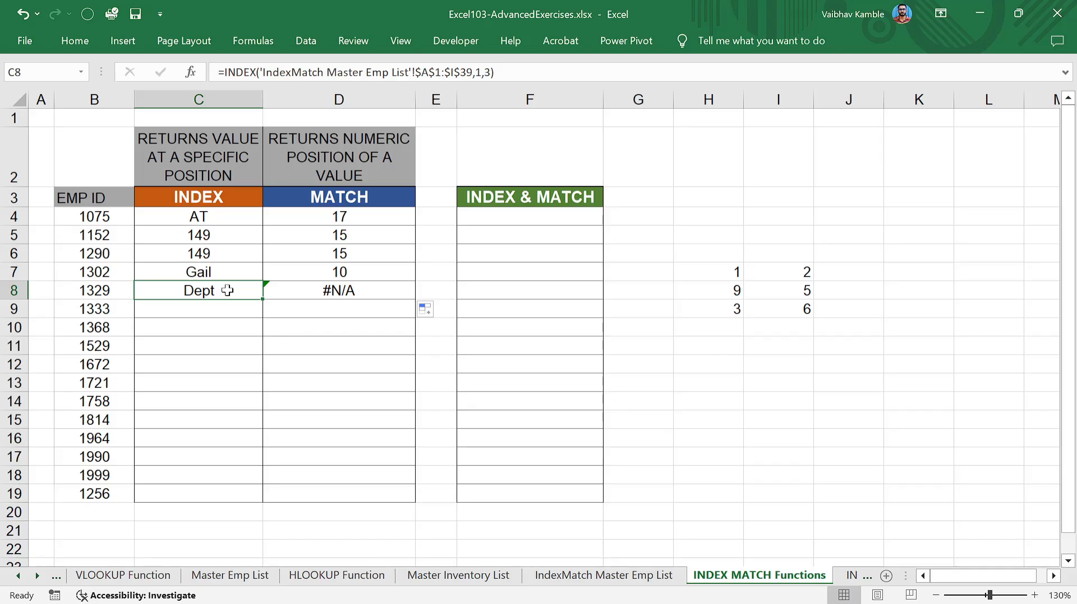
Step: Change the lookup value of D8's MATCH formula to B8
left_click(364, 296)
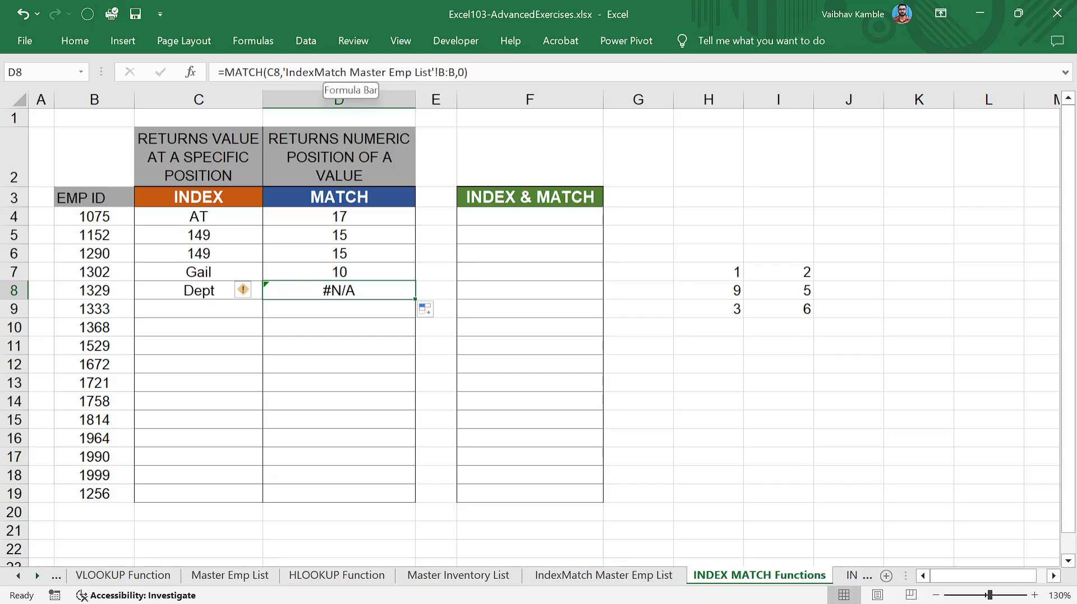
left_click(275, 72)
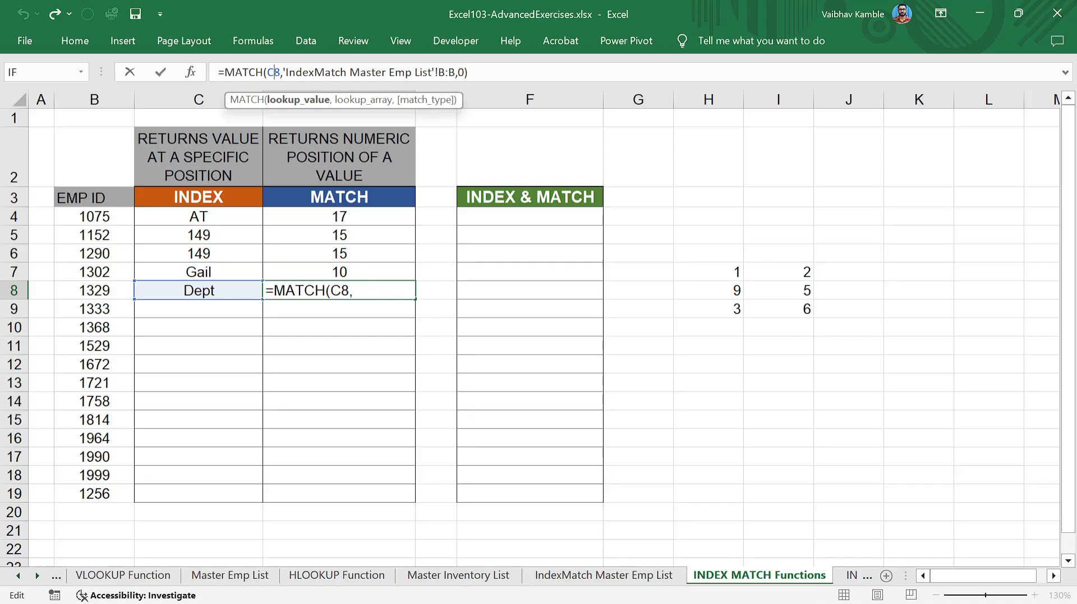
key("BackSpace")
type("B")
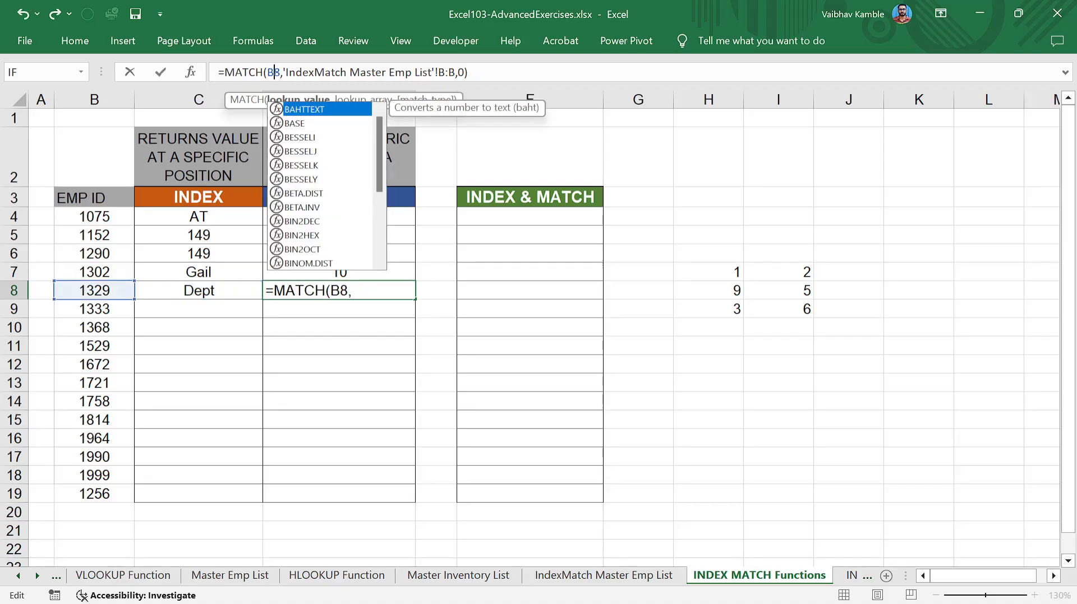
key("Escape")
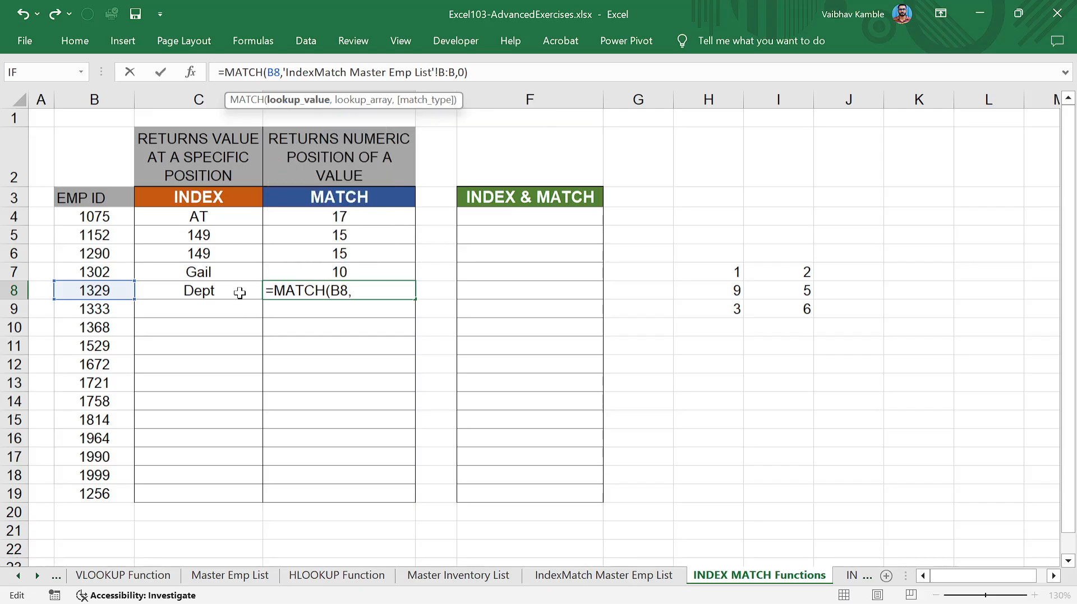
Step: Set the Lookup_array of D8's MATCH formula to 'IndexMatch Master Emp List'!$D:$D and accept the formula
left_click(191, 72)
left_click_drag(625, 111, 626, 96)
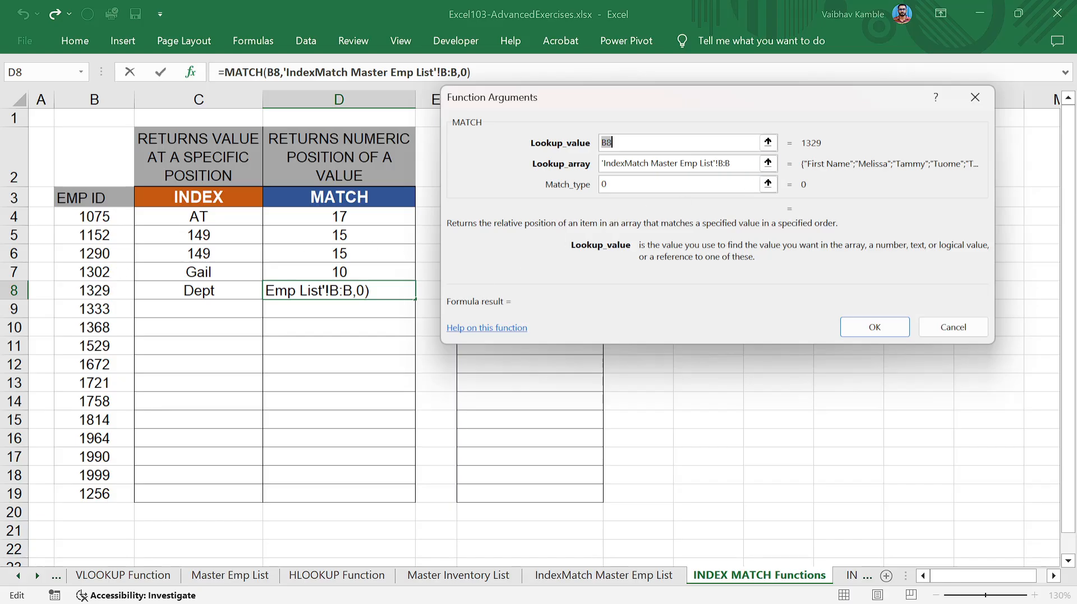
left_click(745, 163)
left_click_drag(729, 163, 601, 164)
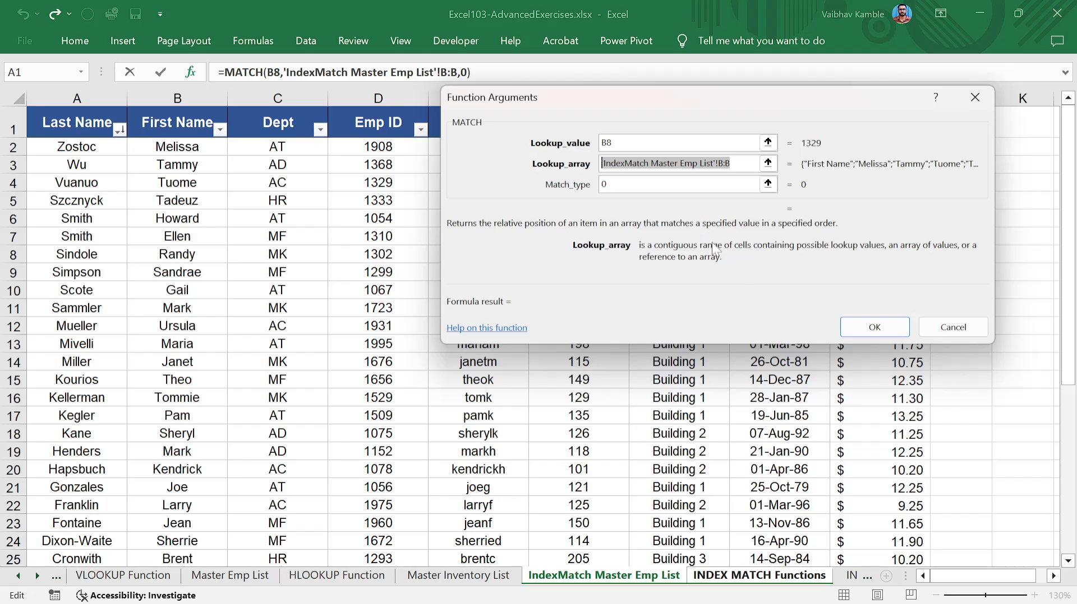
left_click(384, 112)
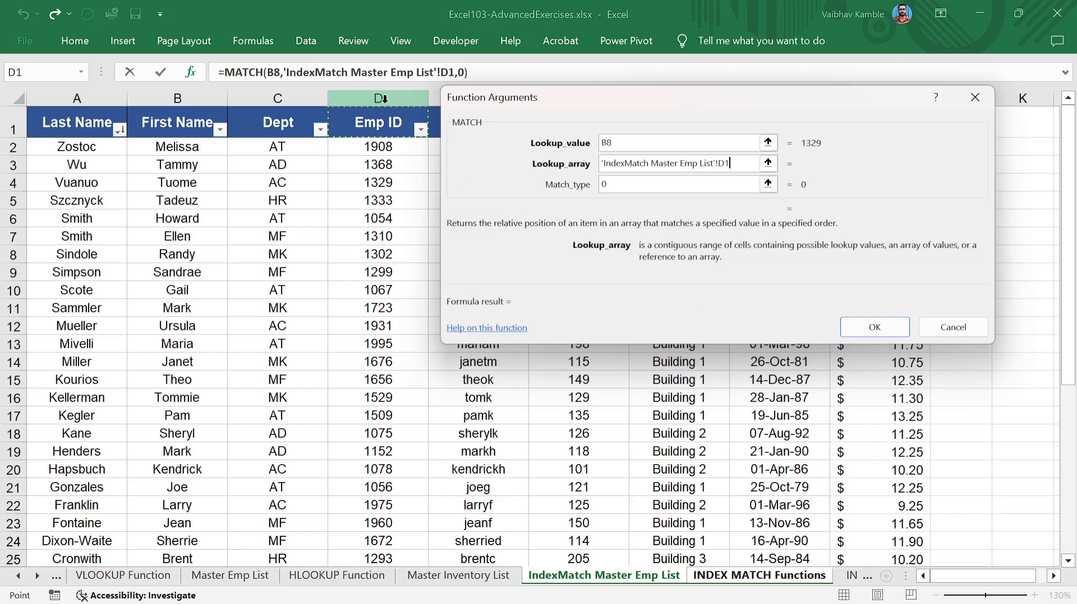
left_click(384, 98)
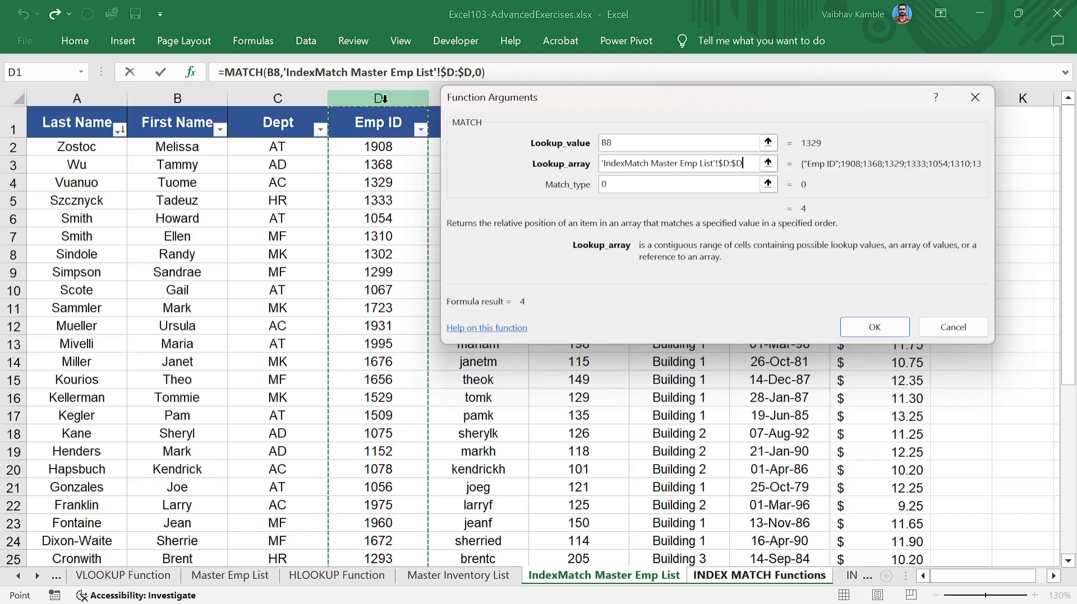
left_click(876, 328)
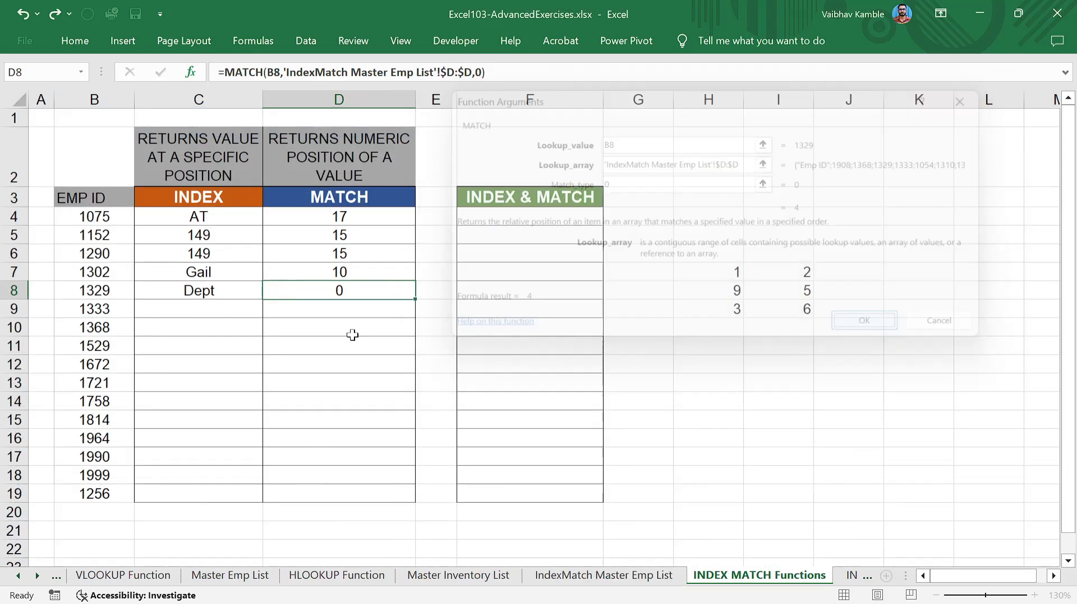
Step: Compare the MATCH formula in D8 with its employee ID lookup value in B8
left_click(106, 293)
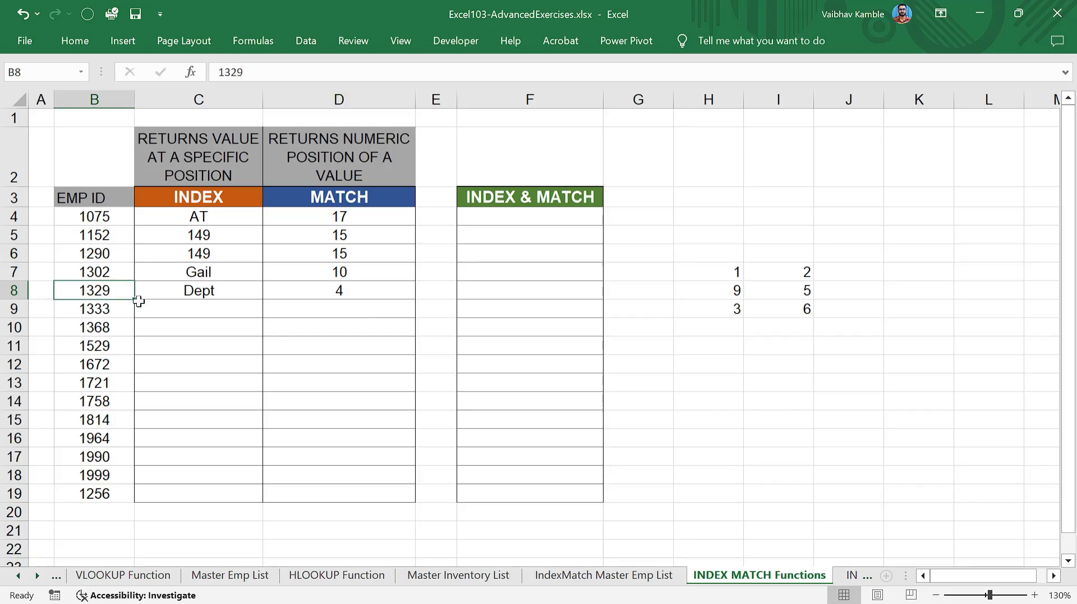
left_click(359, 291)
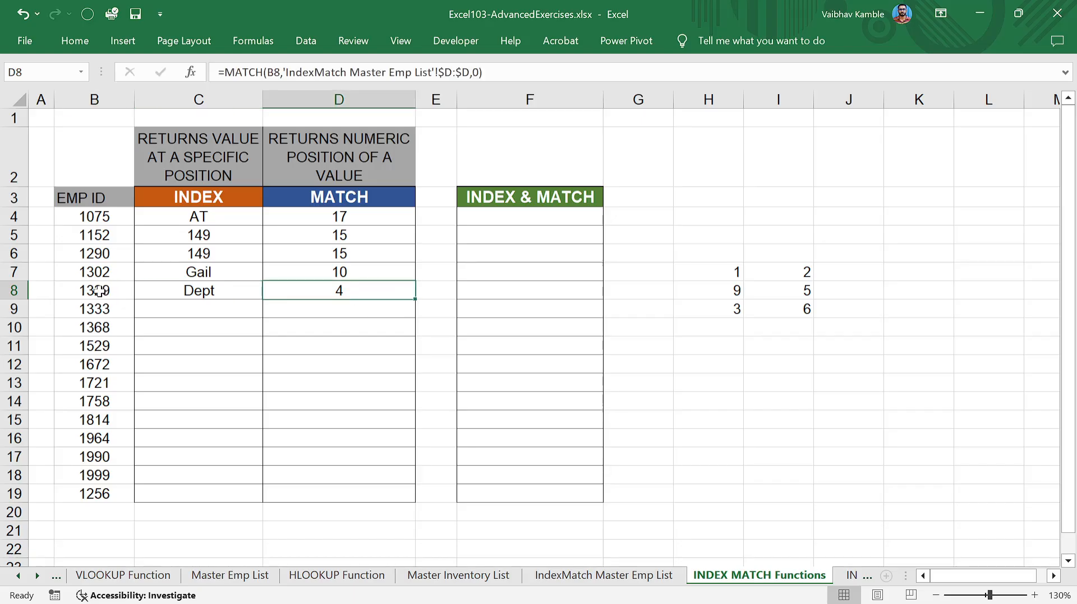
left_click(99, 291)
left_click(345, 288)
left_click(107, 286)
Step: Review how the MATCH formulas in D6 and D7 use the INDEX results in C6 and C7
left_click_drag(305, 275, 235, 250)
left_click(297, 250)
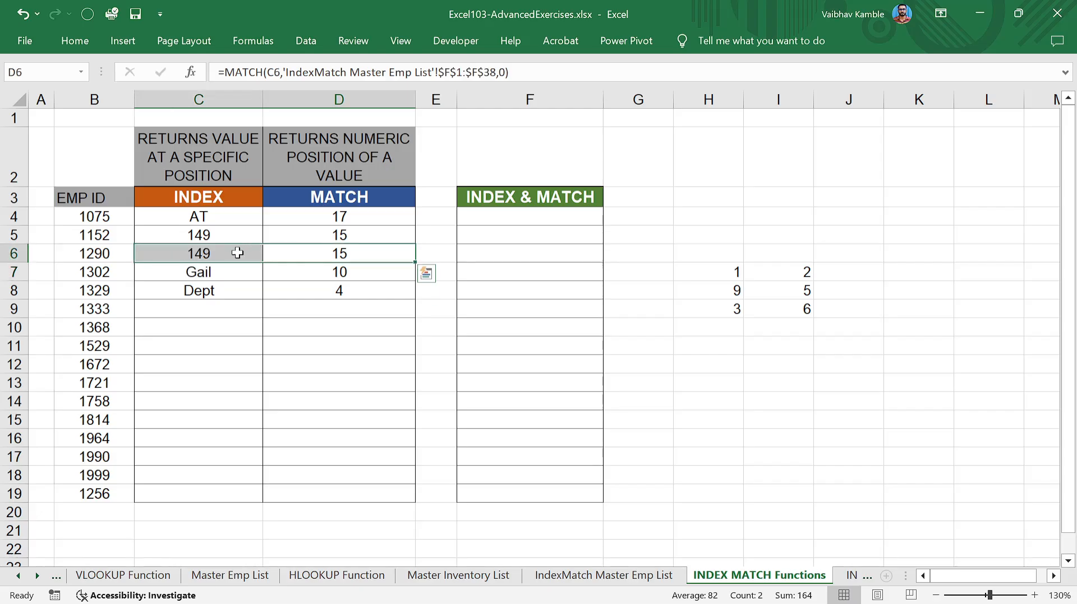
left_click(256, 293)
left_click(235, 253)
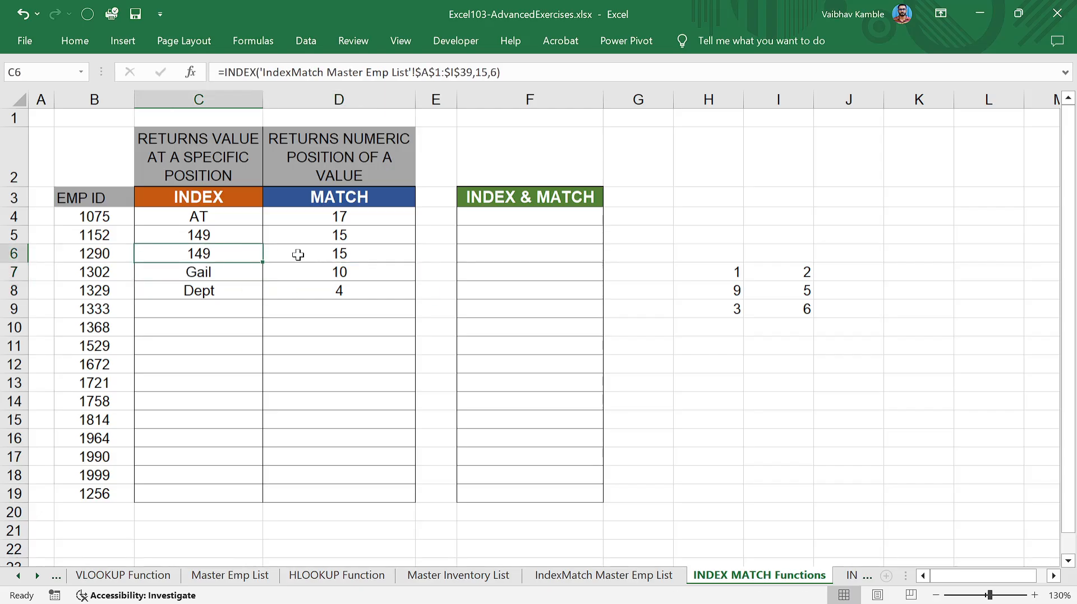
left_click(297, 253)
left_click(217, 272)
left_click(339, 274)
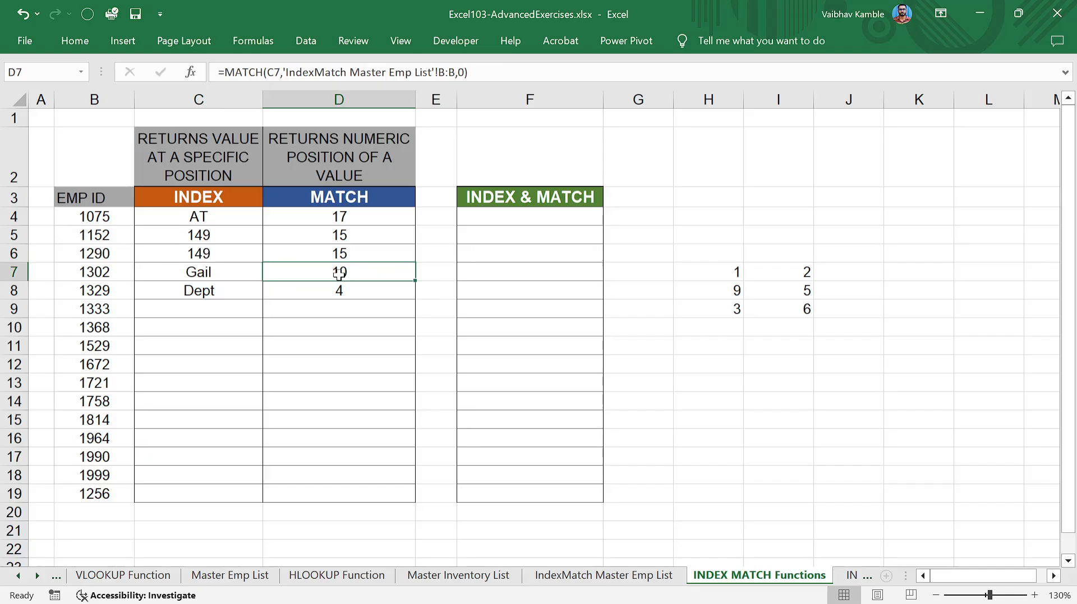
Step: Check the employee ID in B8 and its MATCH formula in D8 against the Emp ID column of the IndexMatch Master Emp List
left_click(110, 292)
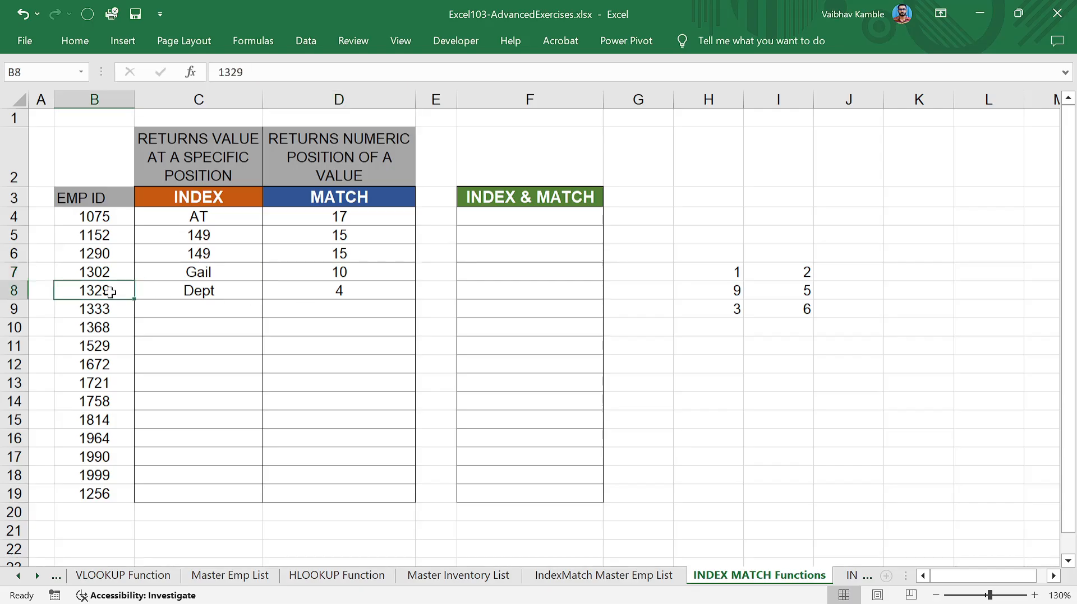
left_click(371, 293)
left_click(603, 575)
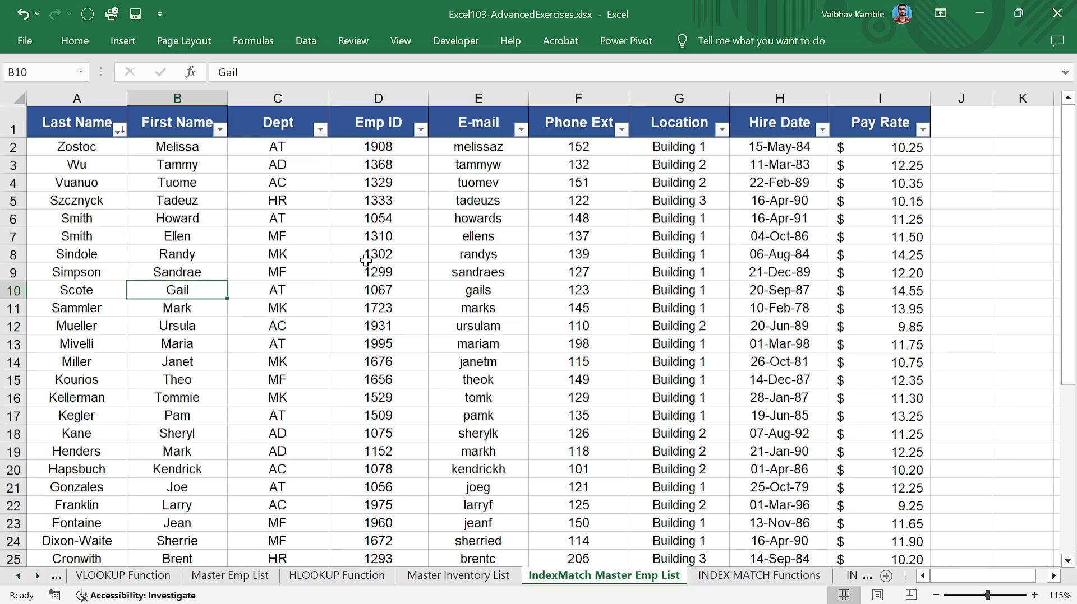
left_click(381, 183)
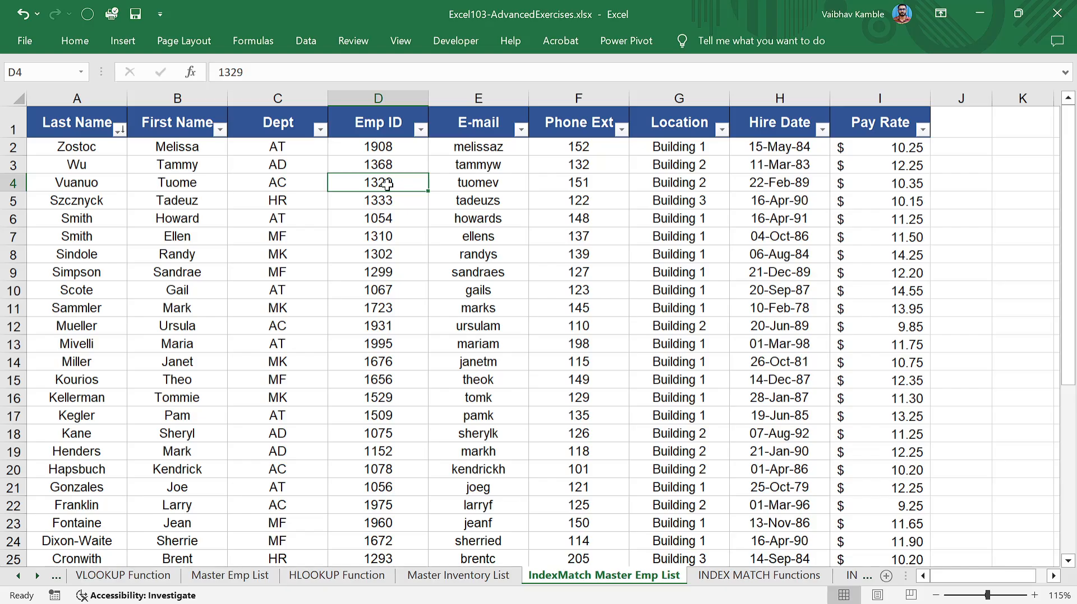
Step: Sort the IndexMatch Master Emp List by Emp ID from largest to smallest
left_click(421, 130)
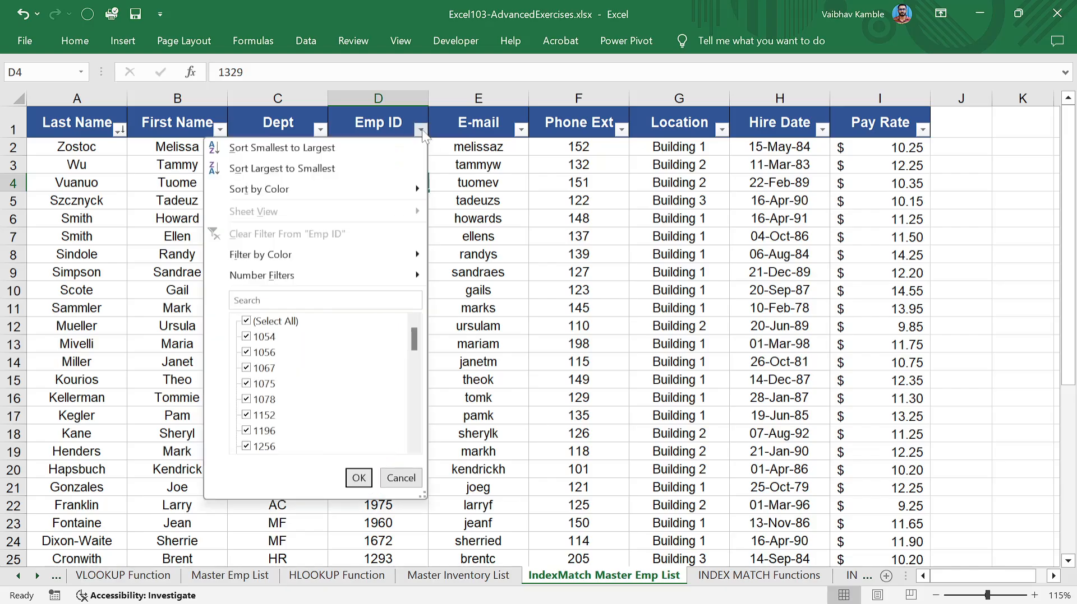
left_click(308, 169)
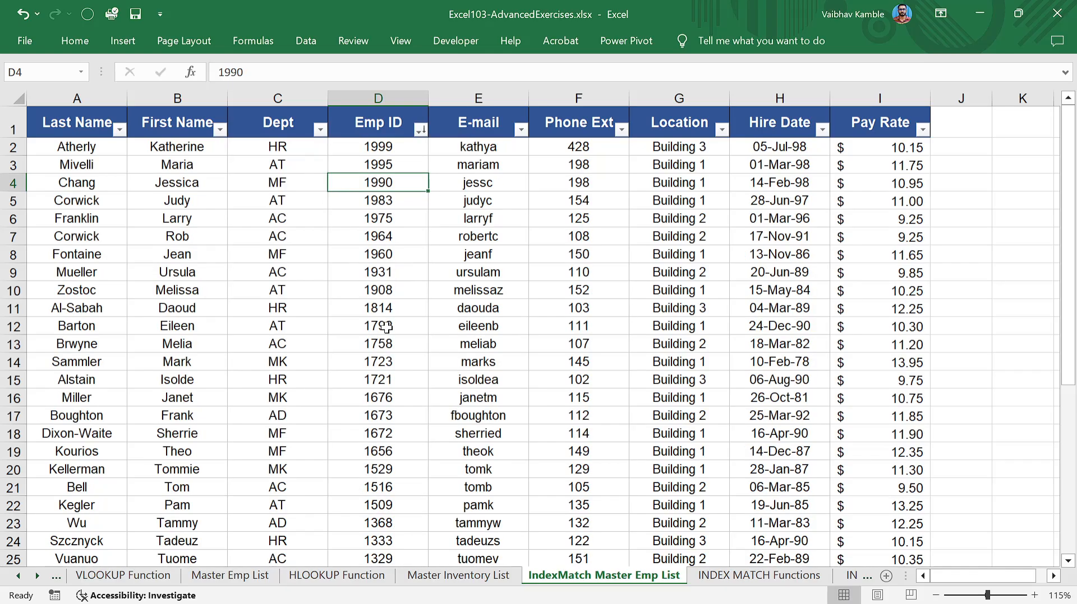
left_click(403, 265)
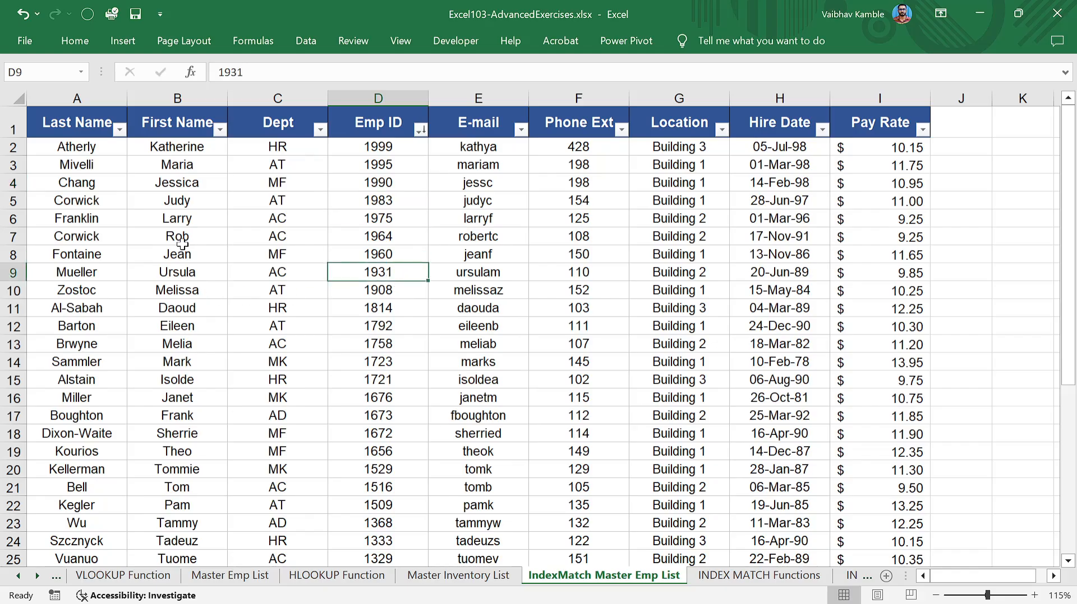
Step: Examine the re-sorted employee list, including the first names in B7:B16, rows 15 and 10, and the header row
left_click_drag(180, 242, 168, 399)
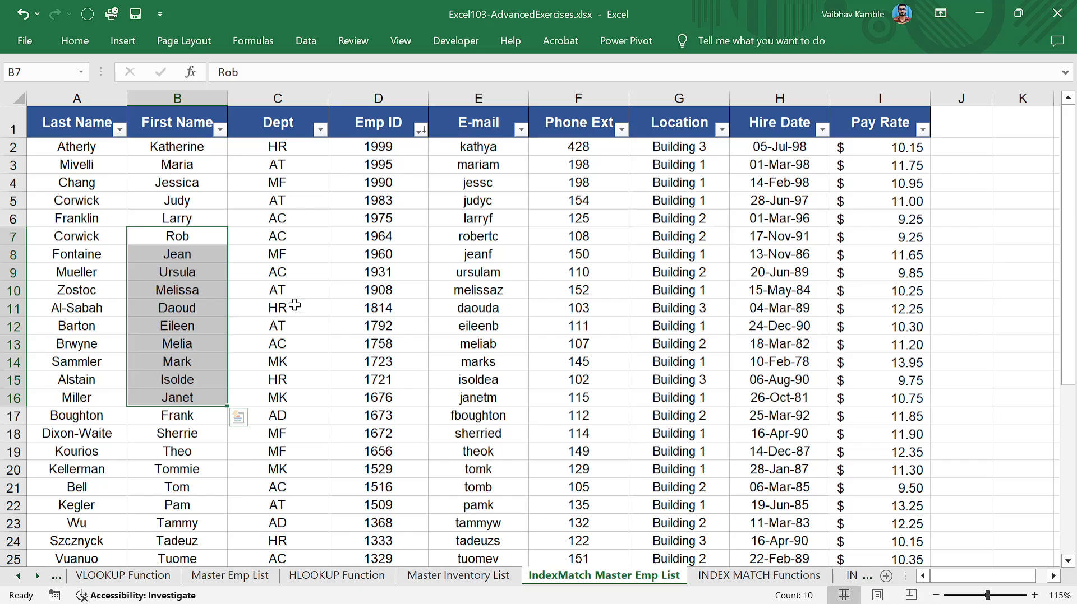
left_click(318, 272)
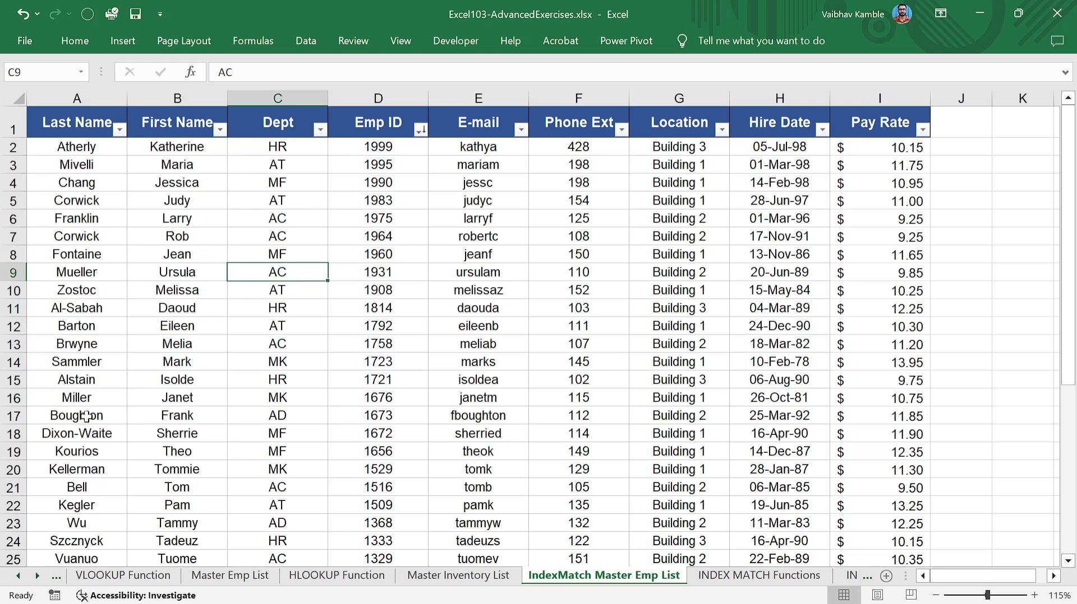
left_click(14, 380)
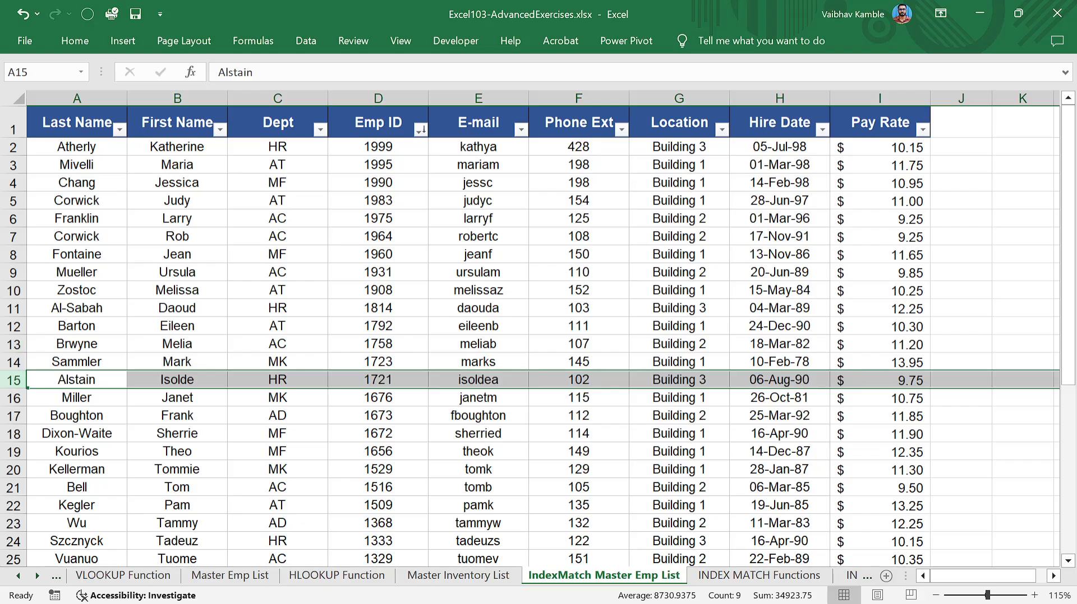
left_click(14, 290)
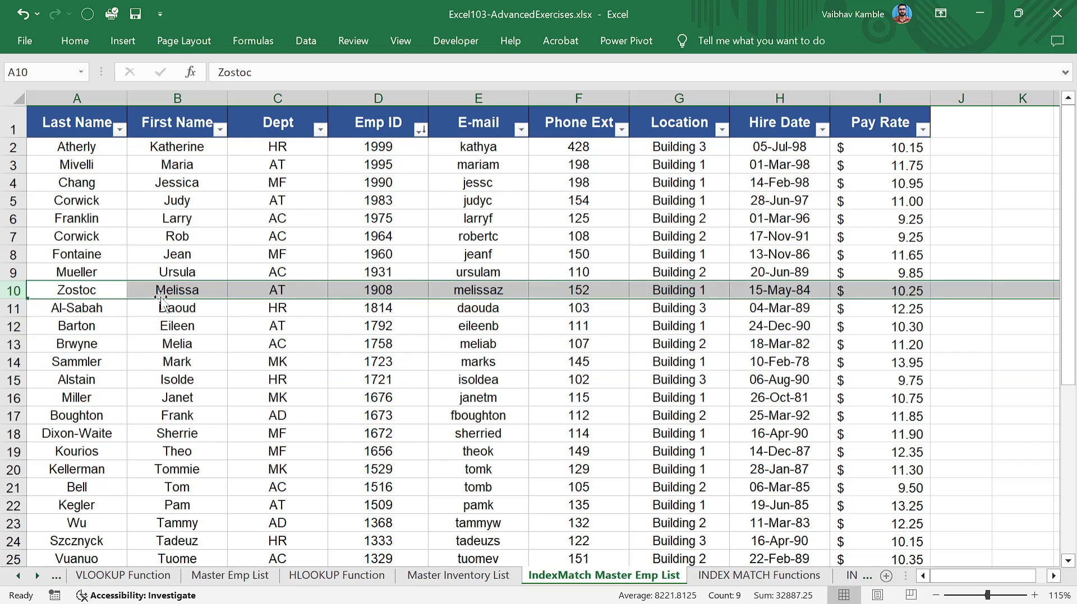
left_click(11, 124)
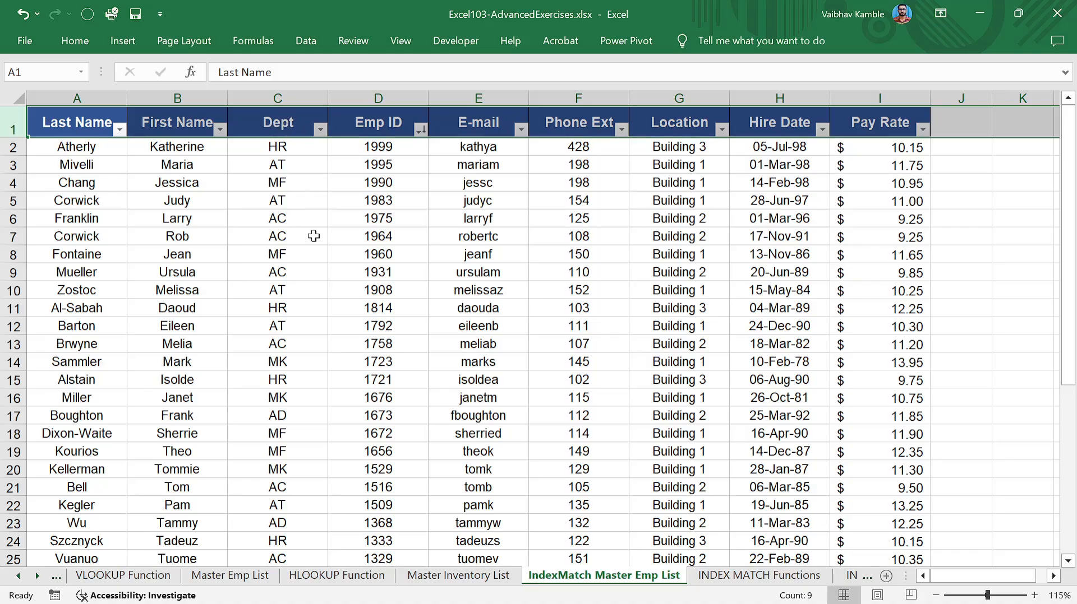
left_click(386, 202)
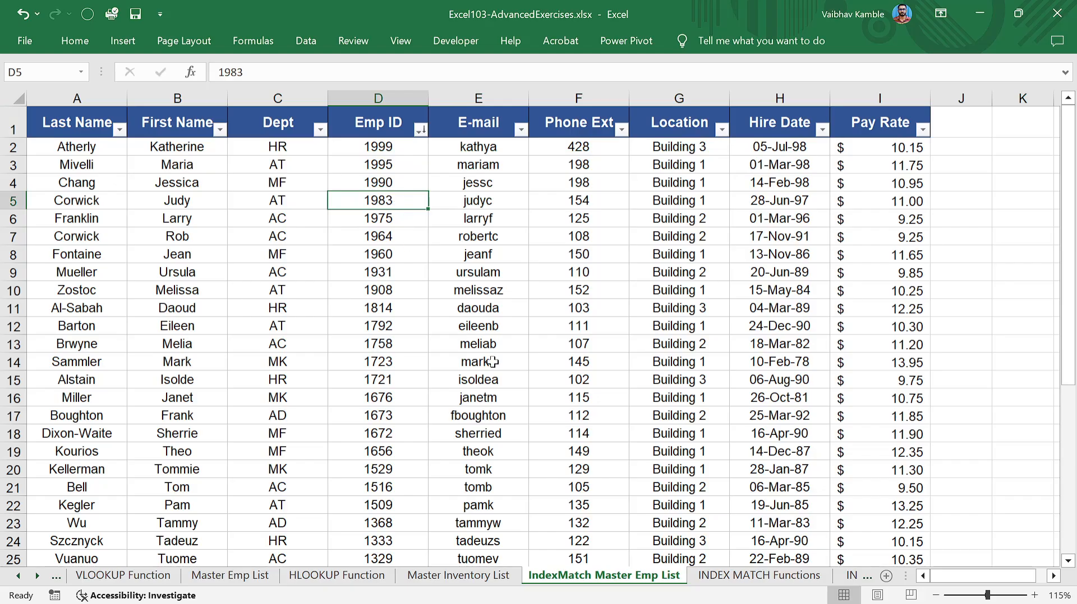
Step: Review the INDEX formulas in C5 and C6 and the MATCH formula in D5 on the INDEX MATCH Functions sheet after the sort
left_click(731, 577)
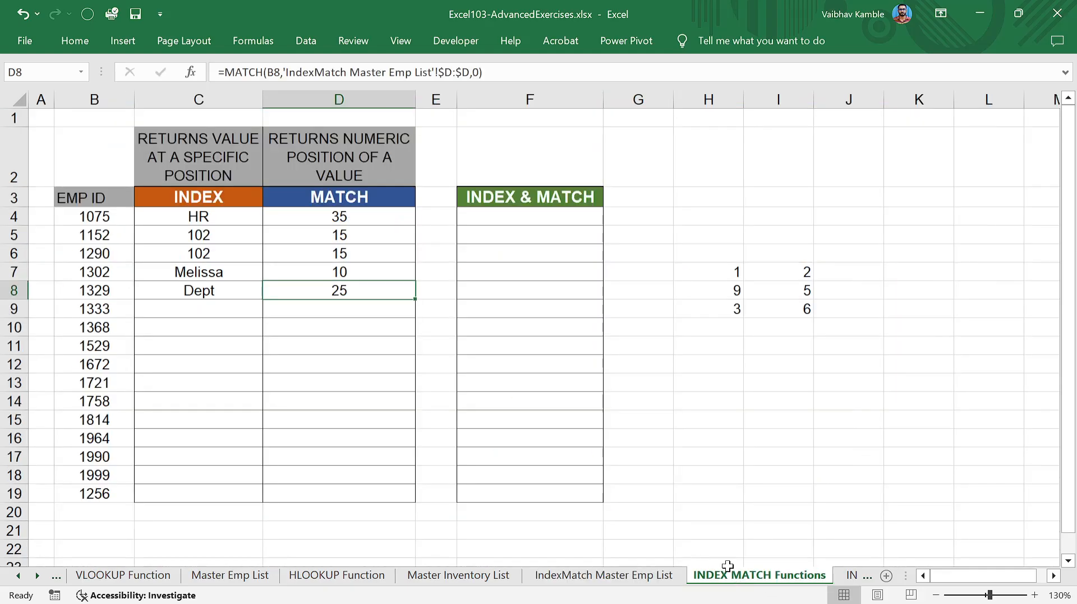
left_click(324, 378)
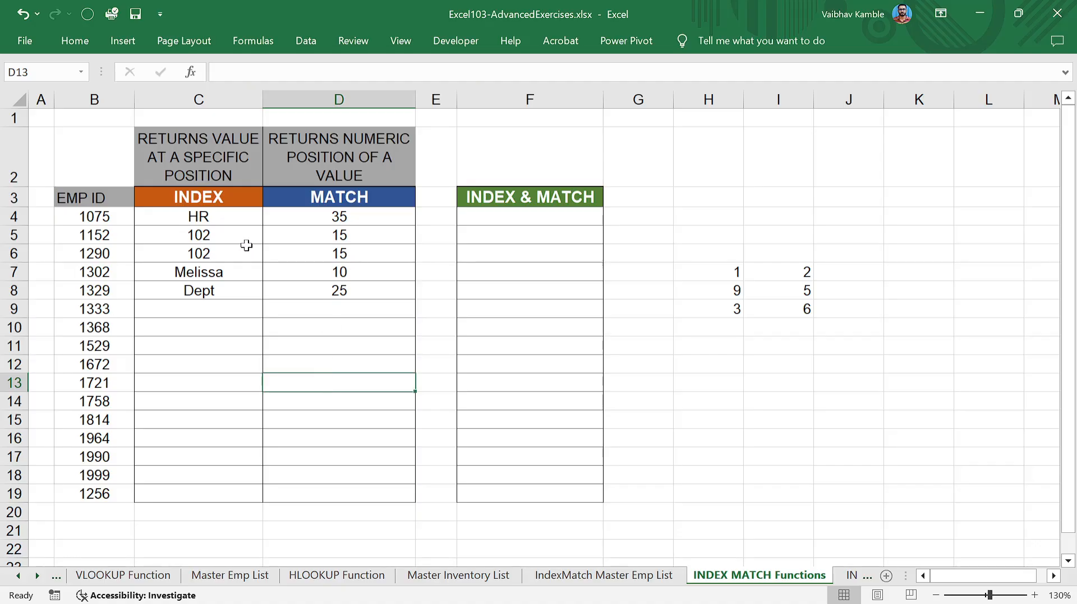
left_click(193, 235)
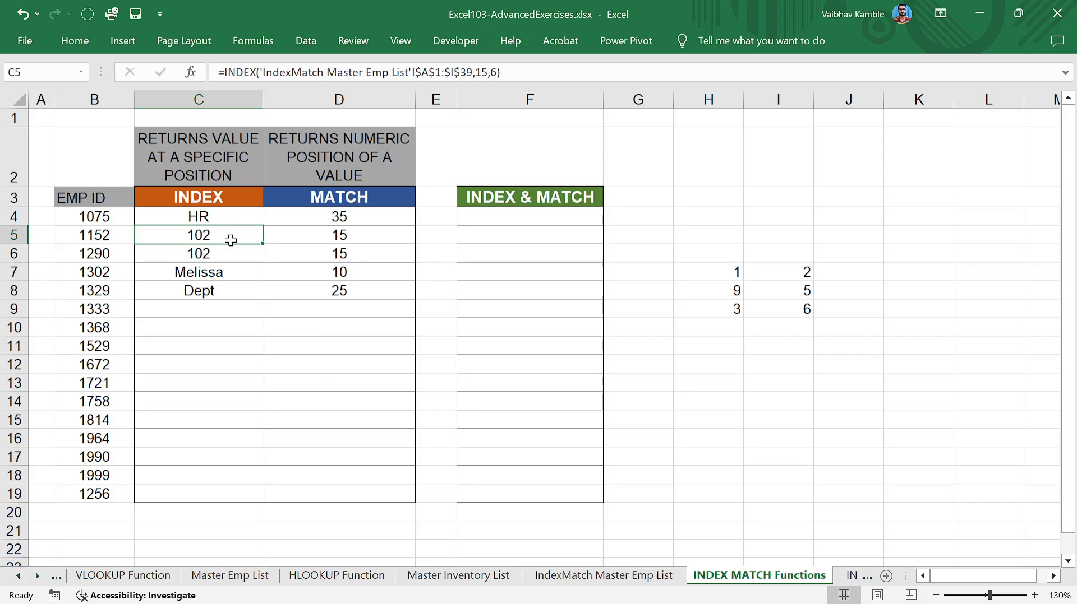
left_click(325, 239)
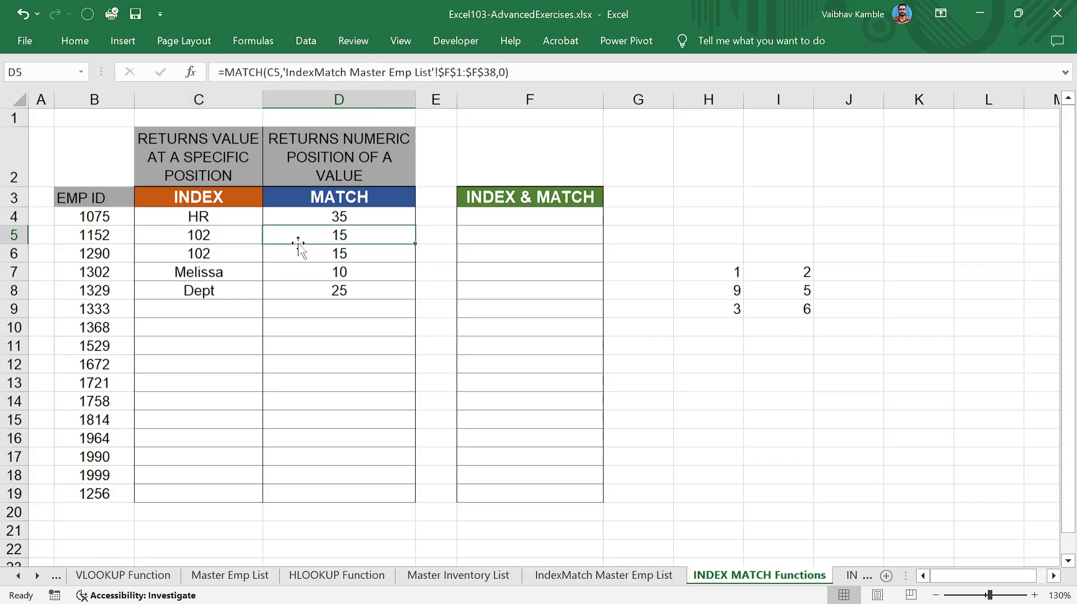
left_click(236, 235)
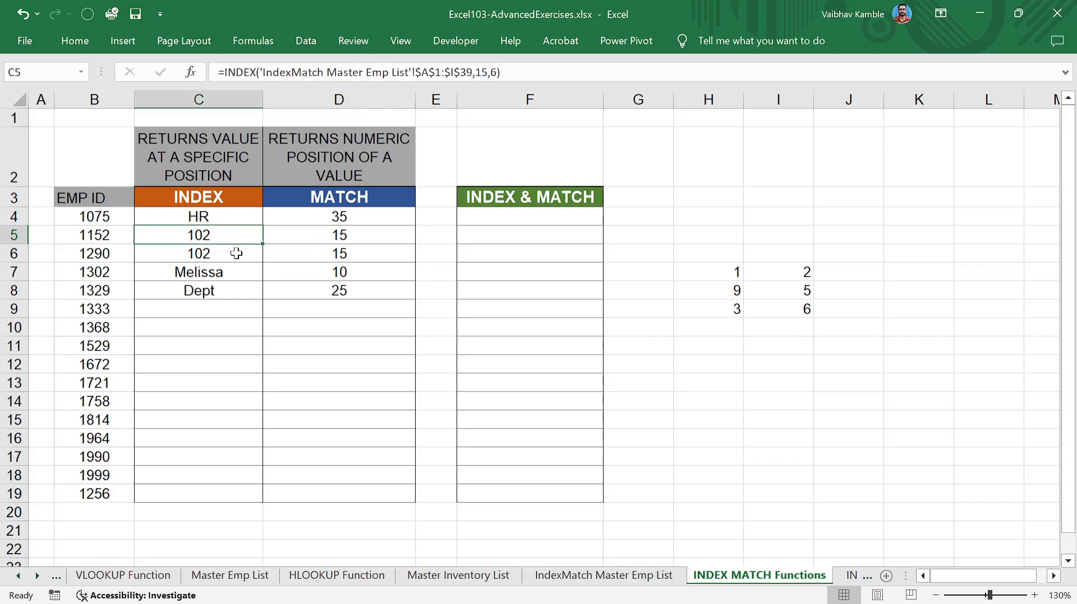
left_click(236, 253)
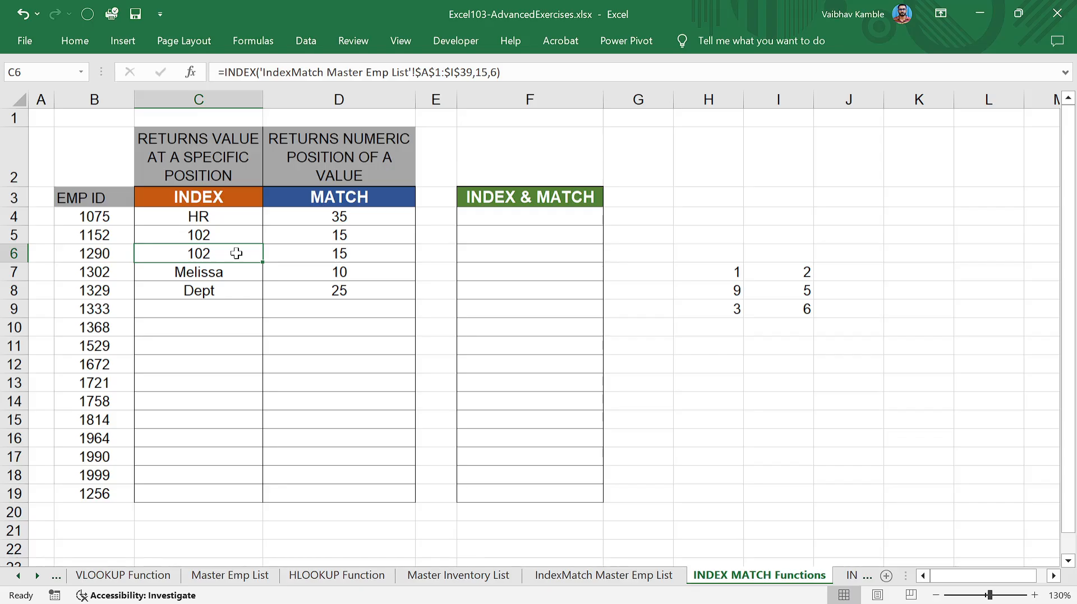
left_click(347, 238)
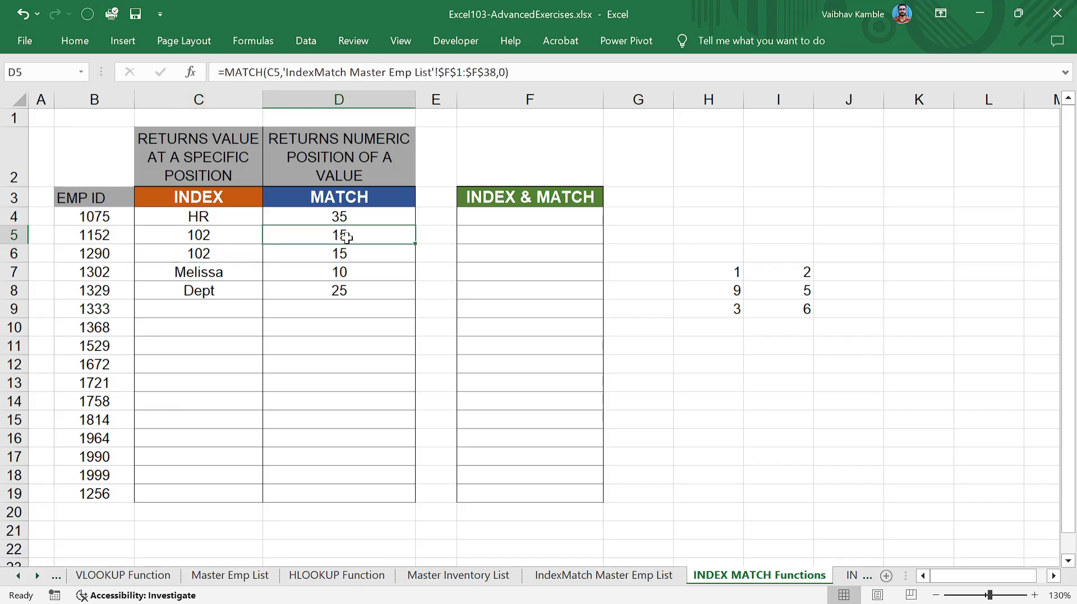
left_click(210, 238)
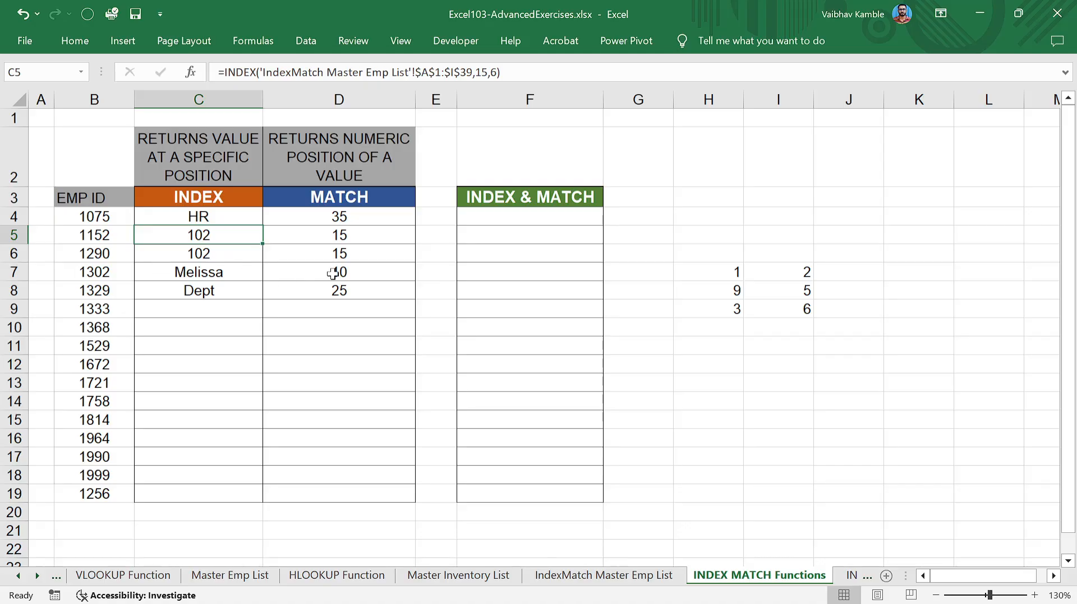
left_click(349, 237)
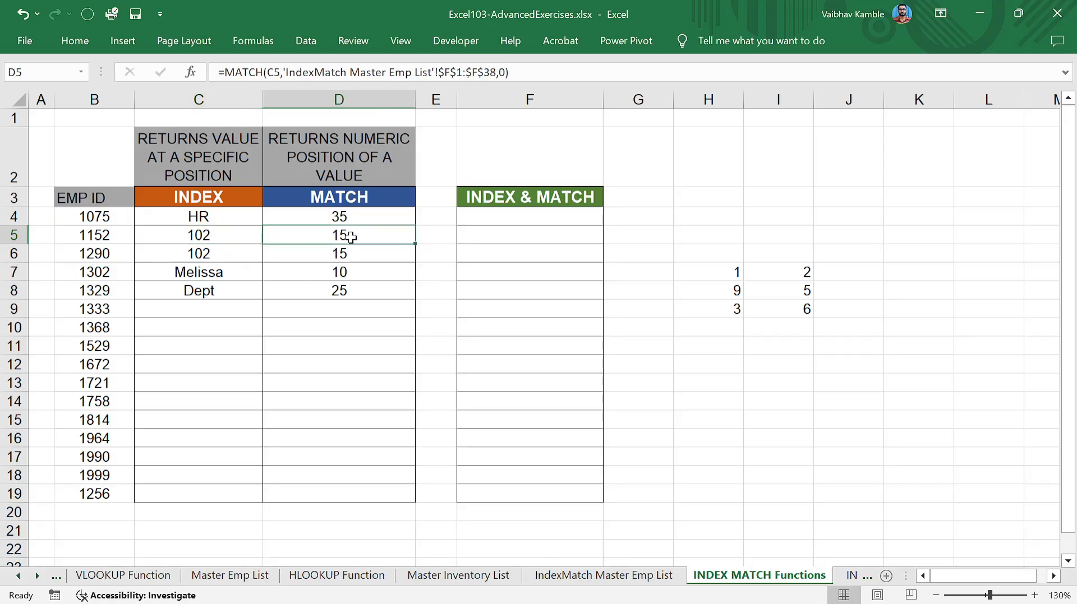
left_click(222, 237)
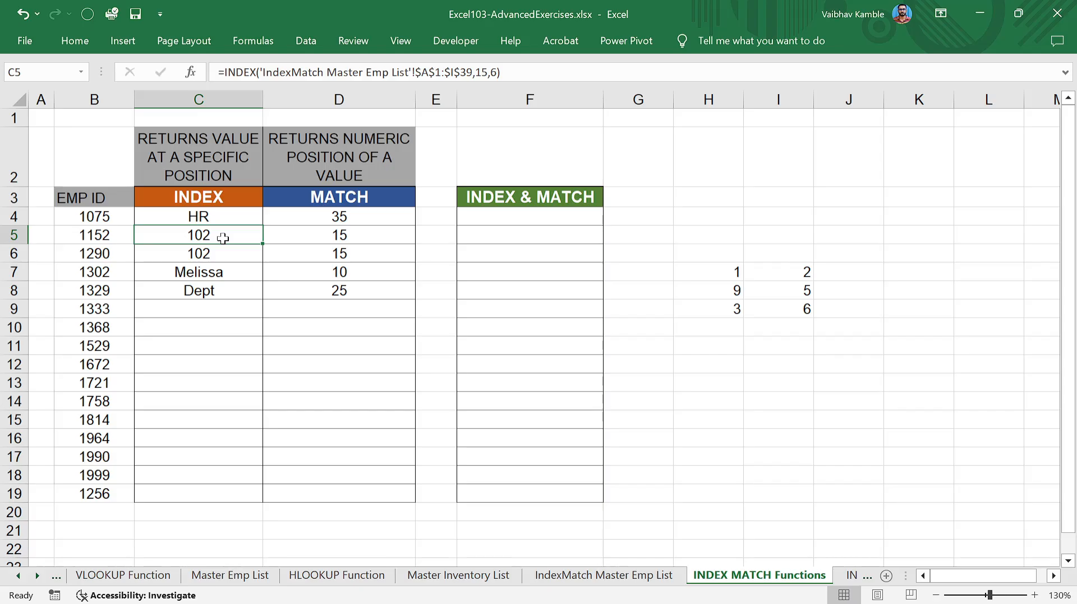
Step: Compare the MATCH formula in D8 with the employee ID in B8 and locate that ID in the IndexMatch Master Emp List
left_click(336, 290)
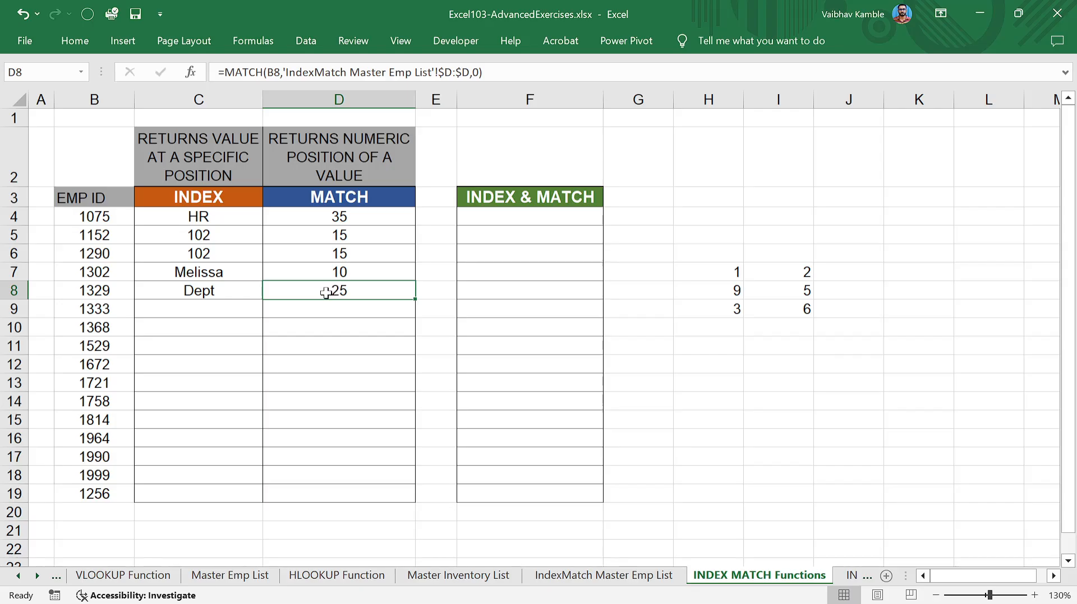
left_click(96, 289)
left_click(350, 290)
left_click(99, 291)
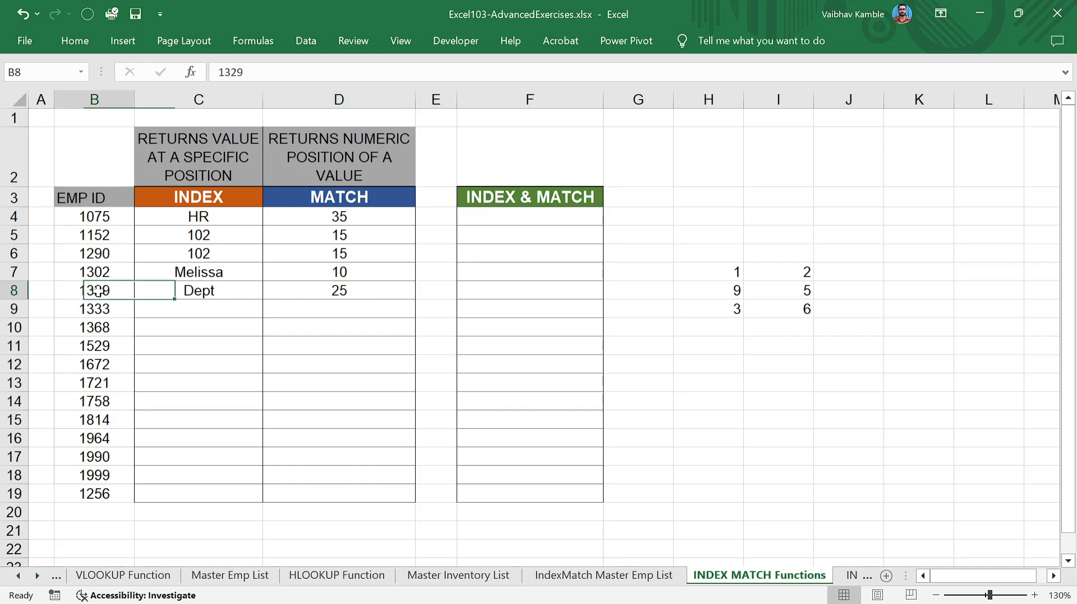
left_click(325, 292)
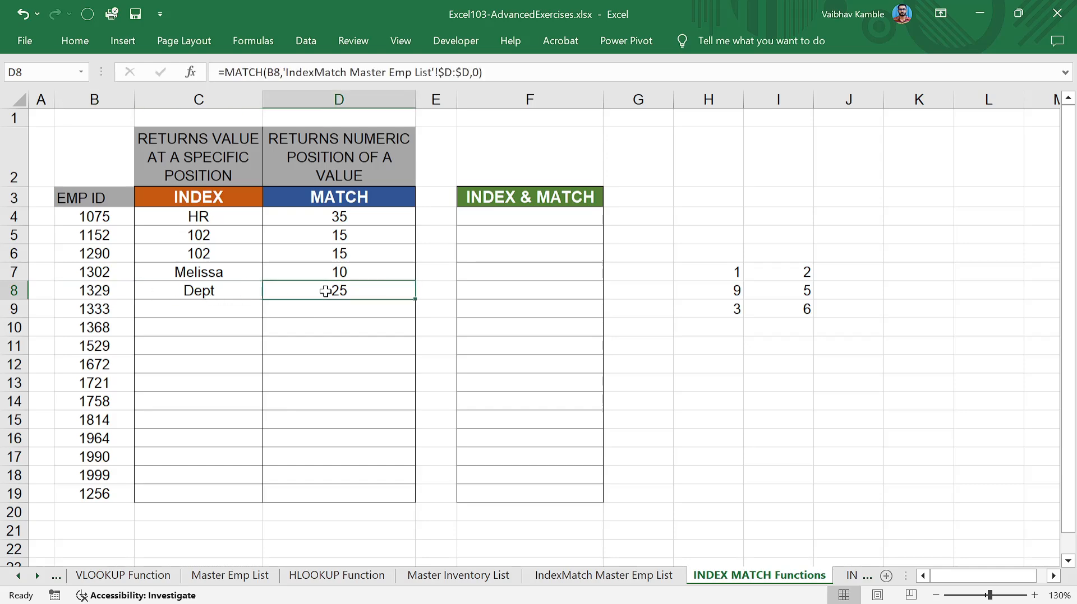
left_click(106, 290)
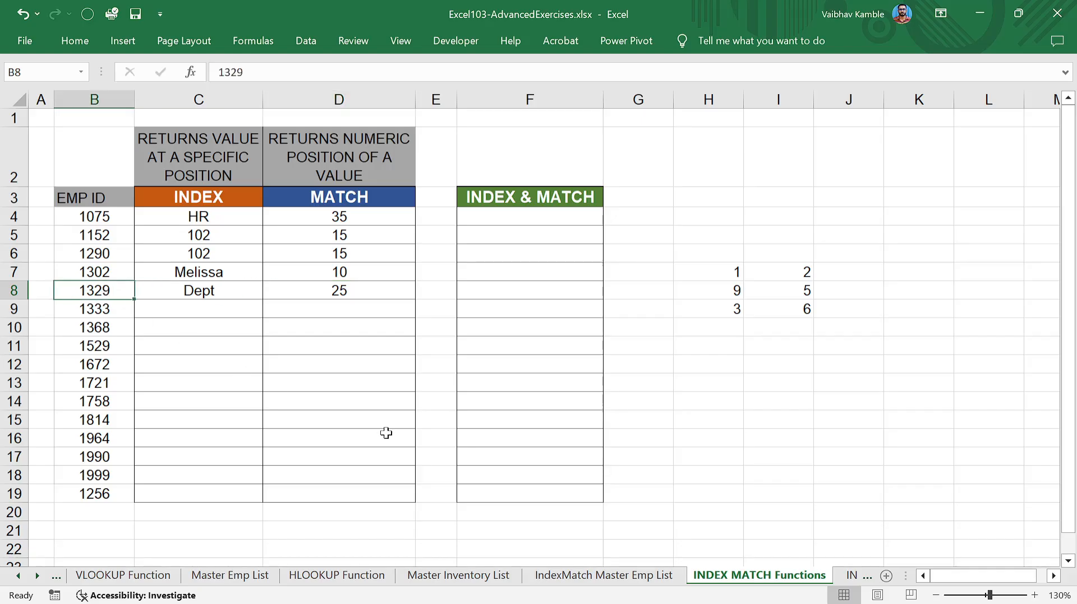
left_click(558, 575)
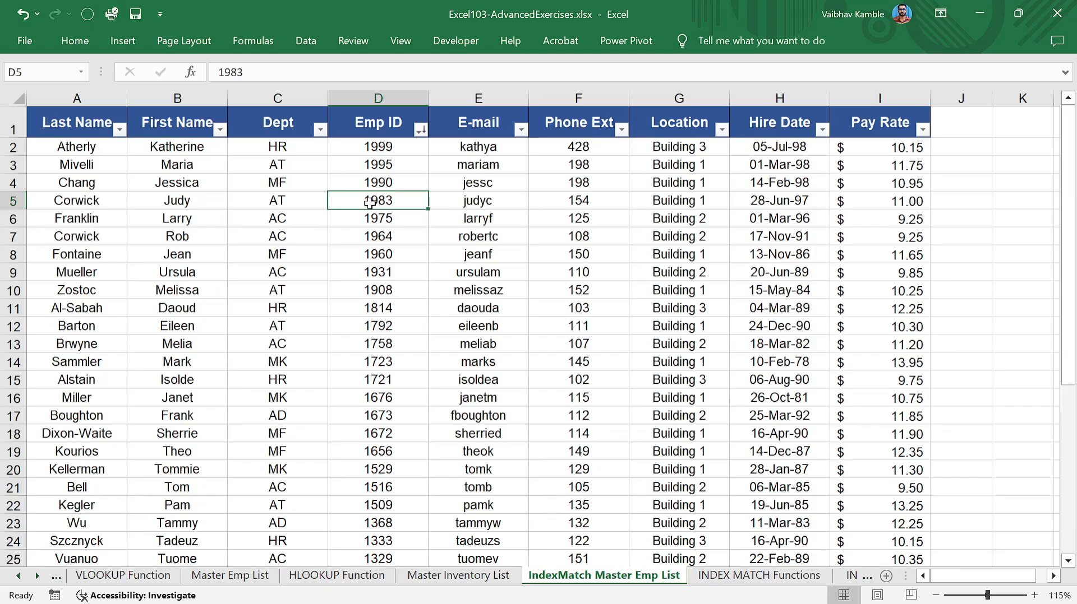
left_click(392, 559)
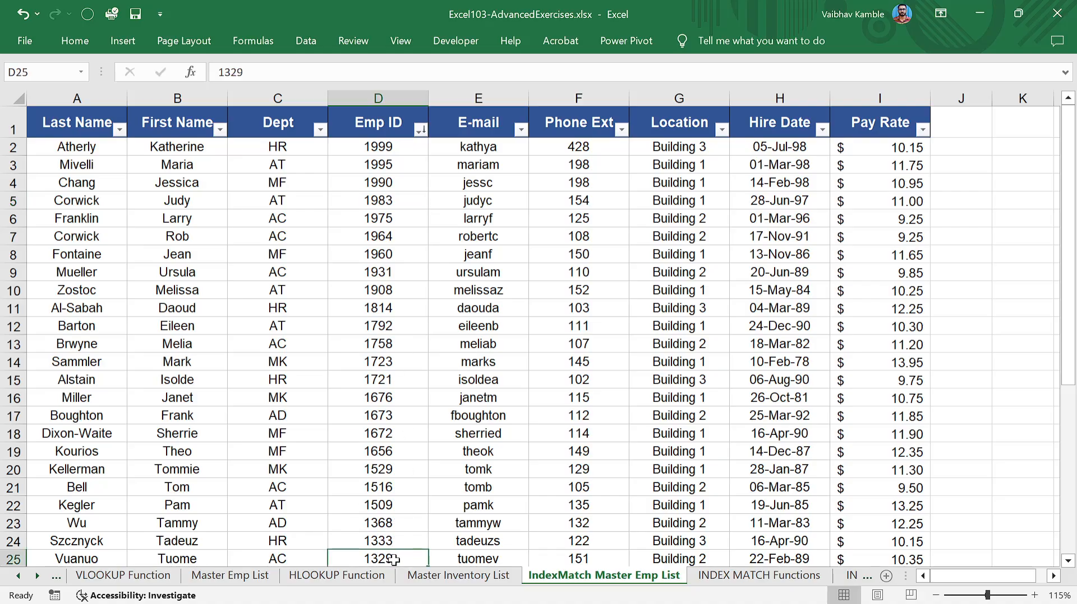
Step: On the INDEX MATCH Functions sheet, replace the employee ID in B8 with the one listed in B4
left_click(759, 575)
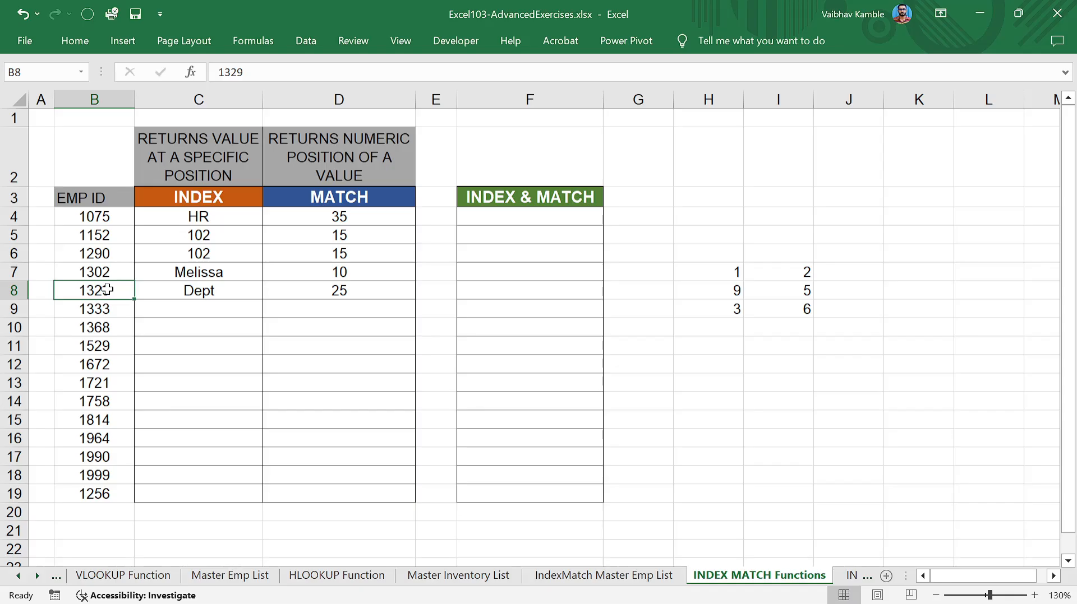
type("101")
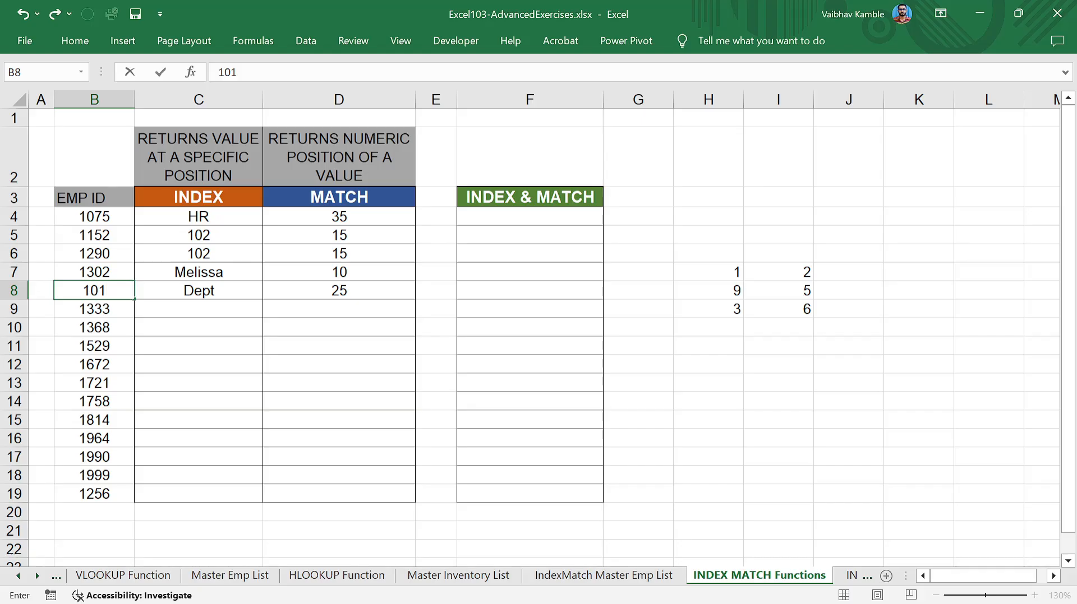
key("BackSpace")
type("75")
key("Return")
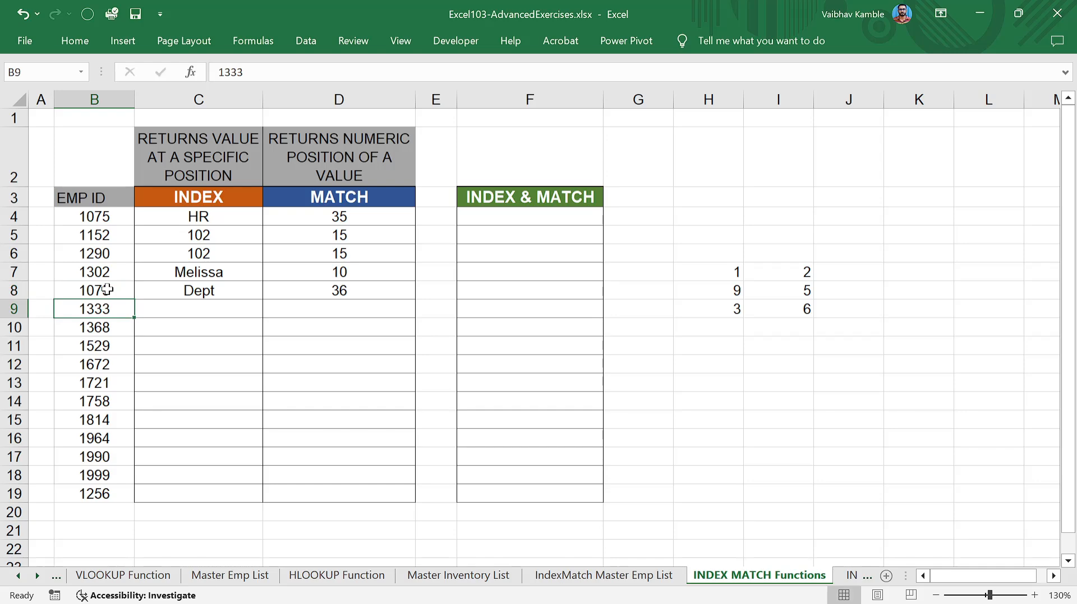
Step: Undo the last change to B8 and enter the employee ID listed in B14 there instead
left_click(107, 289)
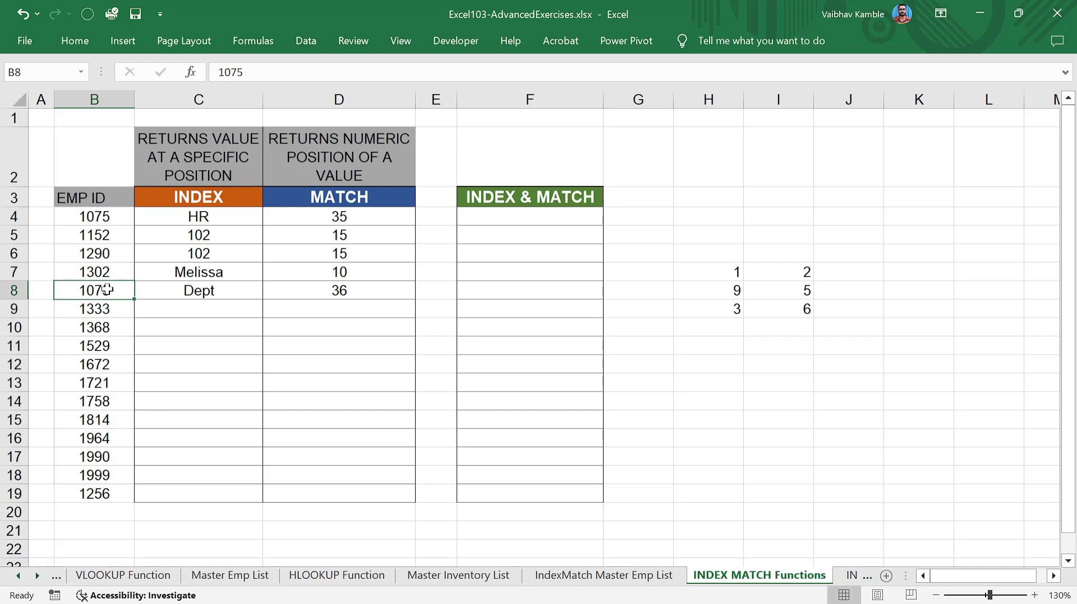
key("ctrl+z")
type("1758")
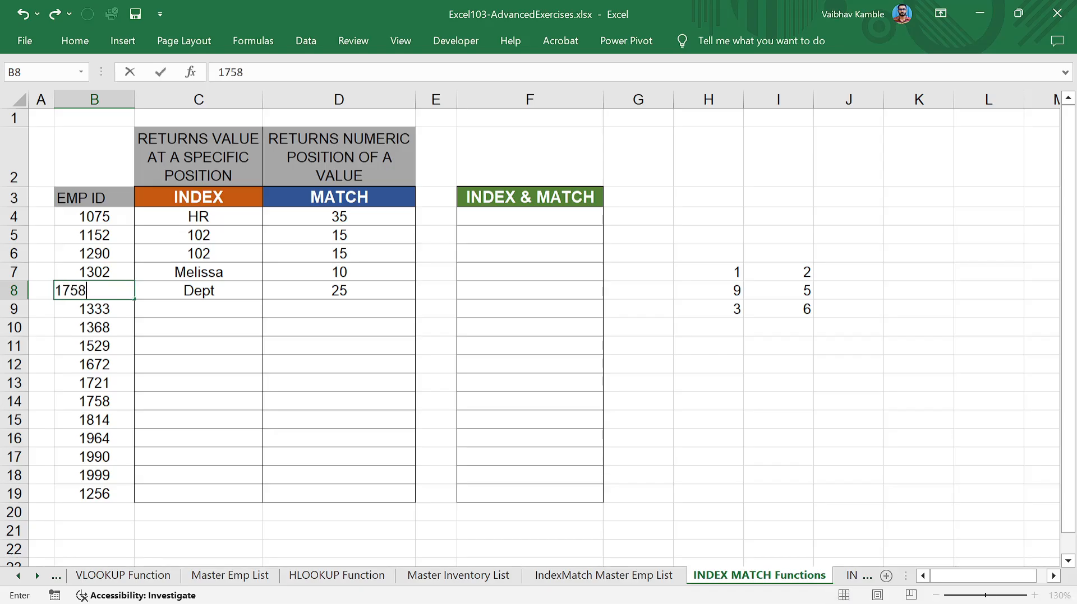
key("Return")
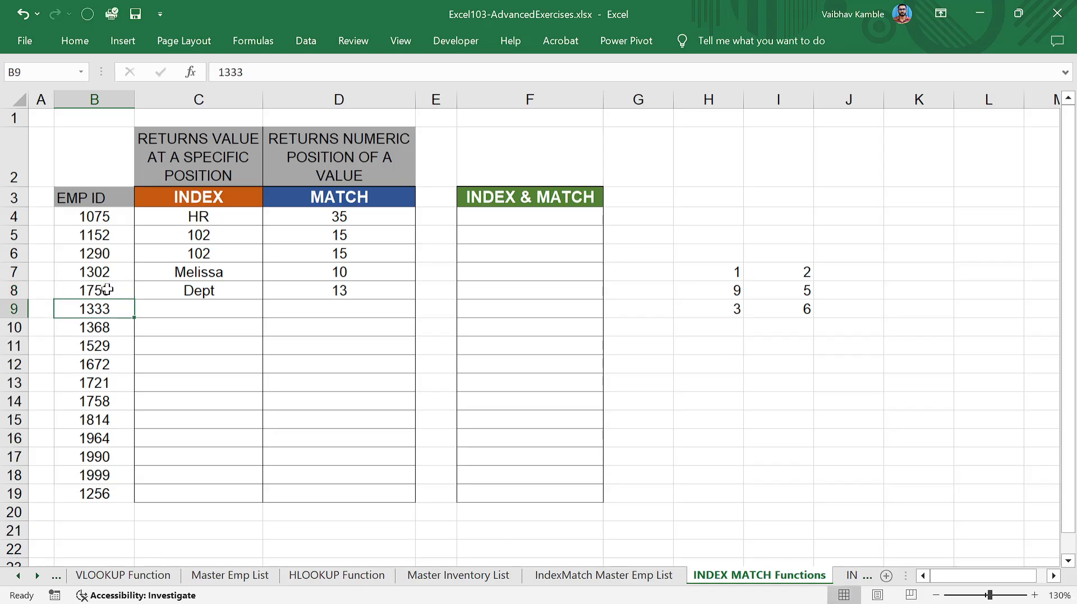
Step: Undo the last employee ID change in B8, try the ID listed in B19 there, and undo that entry too
key("ctrl+z")
type("1256")
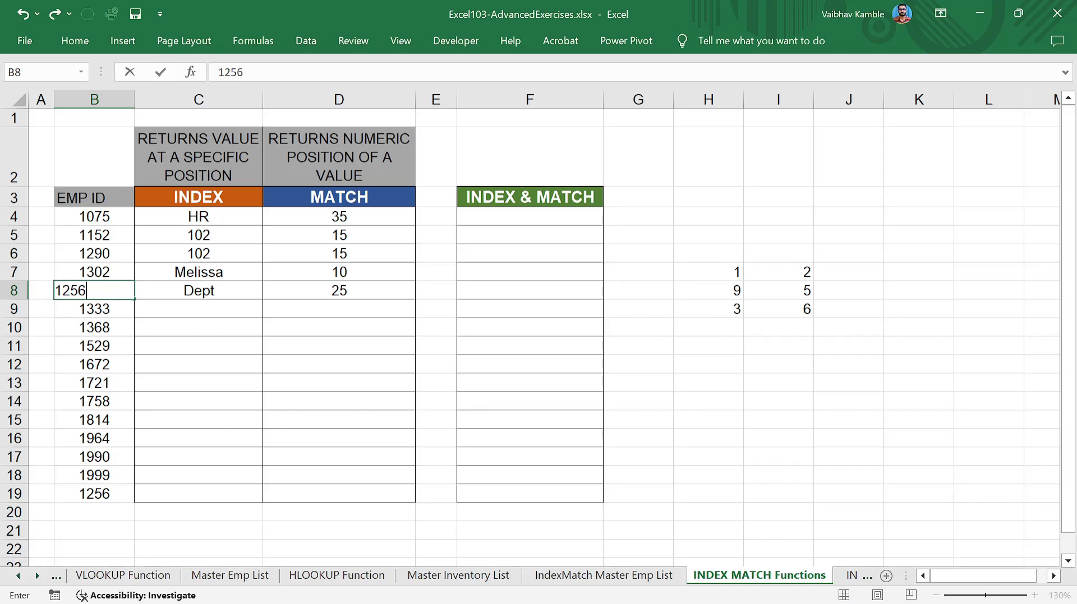
key("Return")
key("ctrl+z")
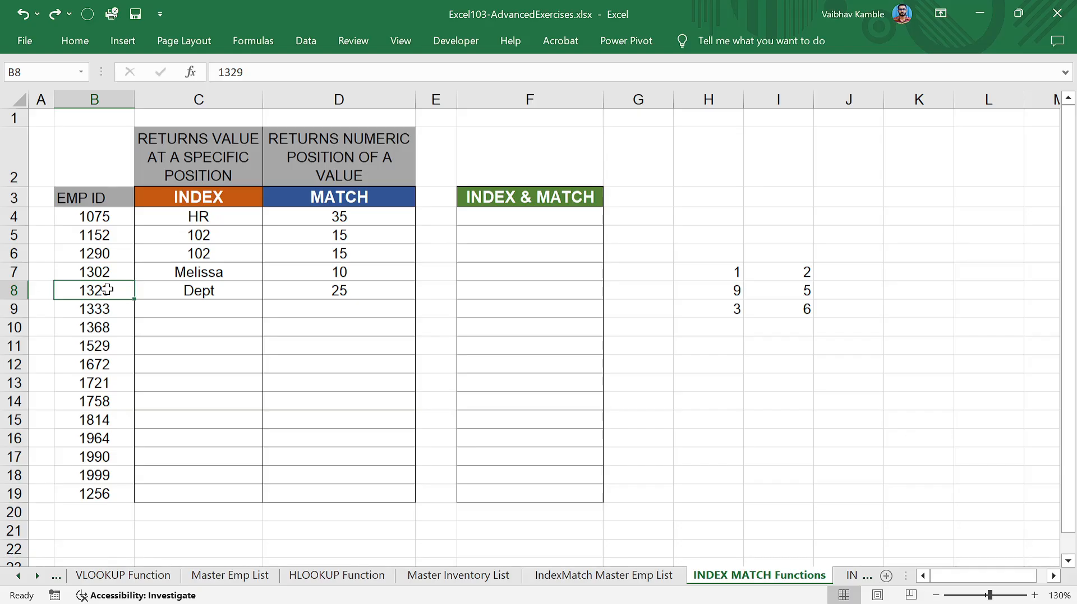
left_click(218, 344)
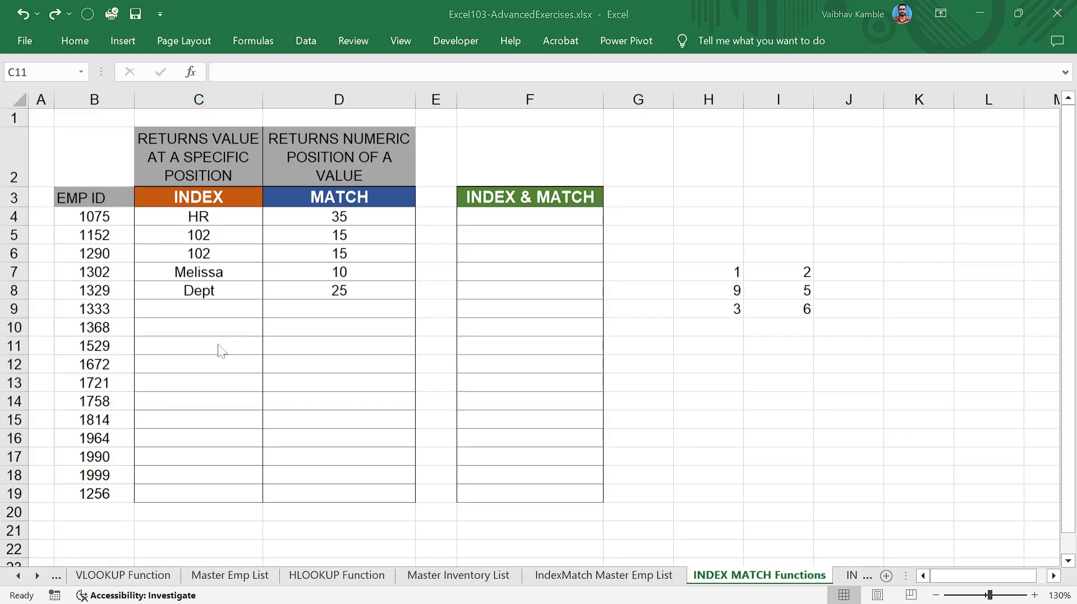
key("alt+Tab")
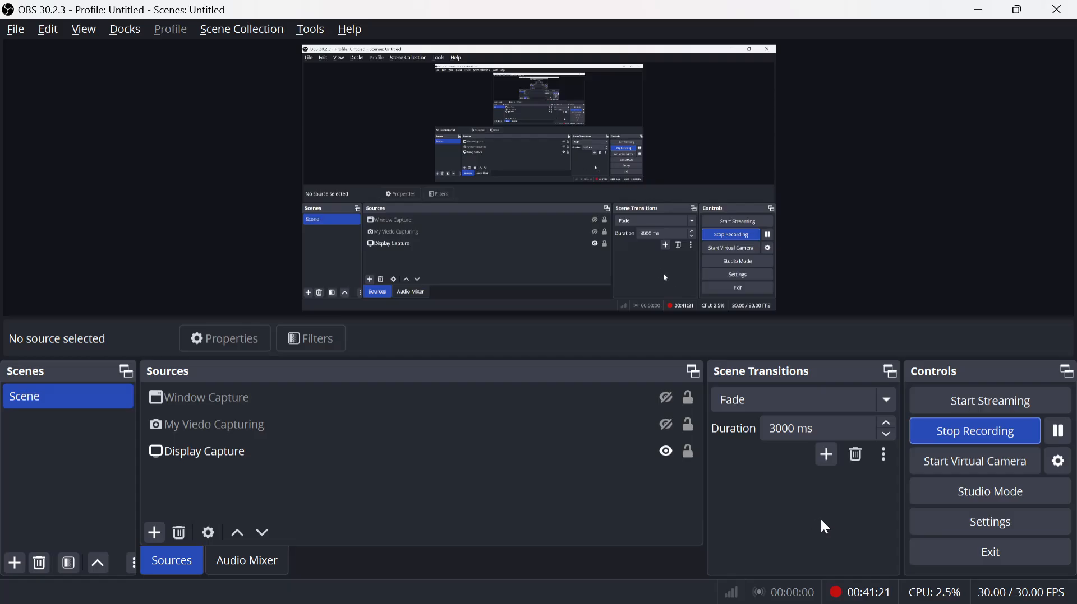
key("alt+Tab")
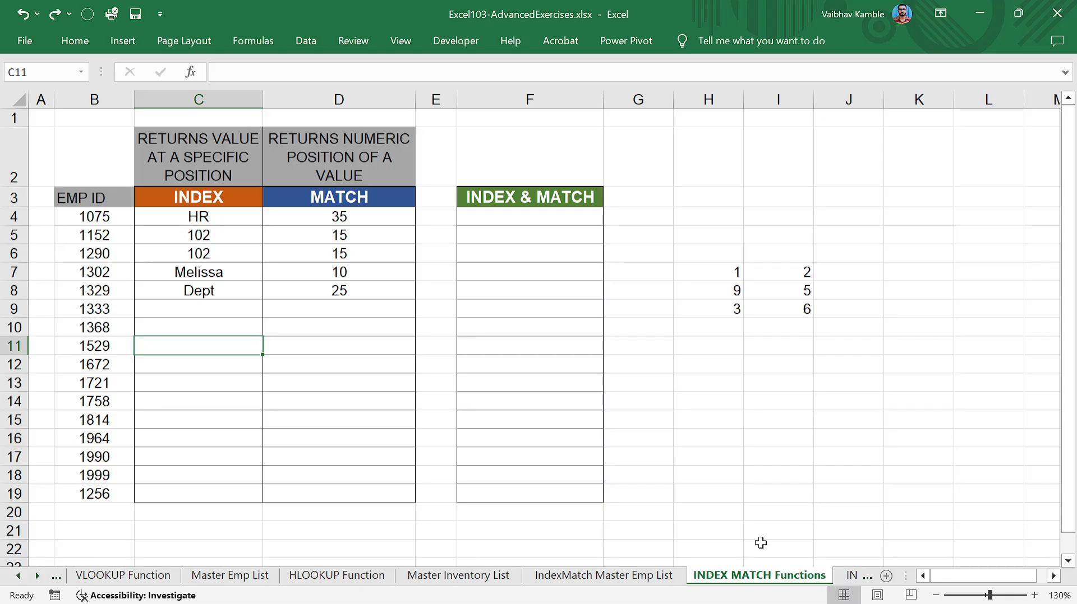
Step: Examine the employee record fields across rows 6 and 7 of the IndexMatch Master Emp List
left_click(638, 576)
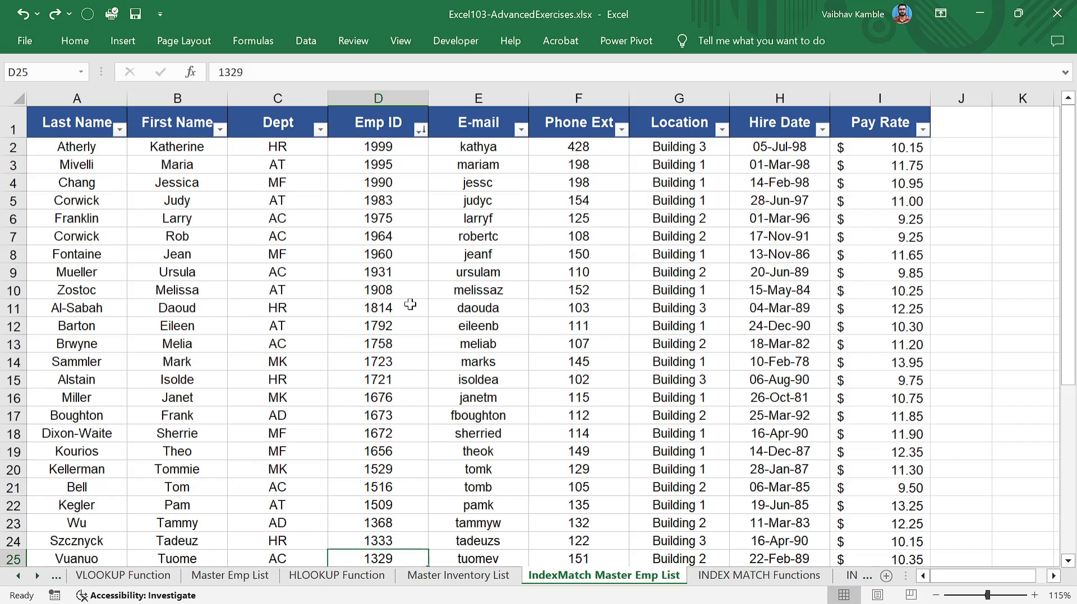
left_click(178, 219)
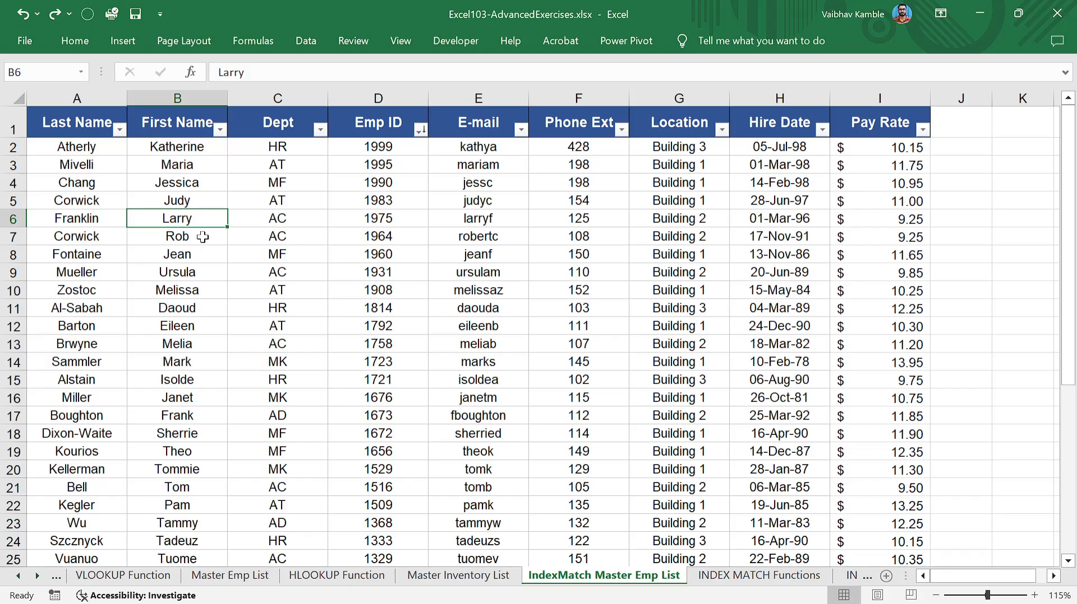
left_click(9, 217)
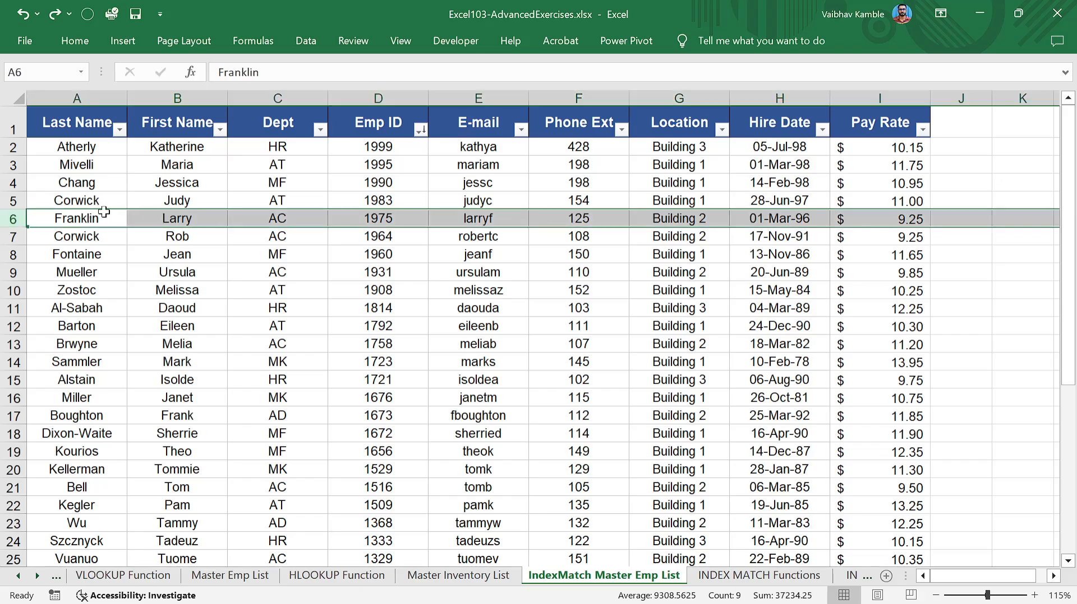
left_click(167, 220)
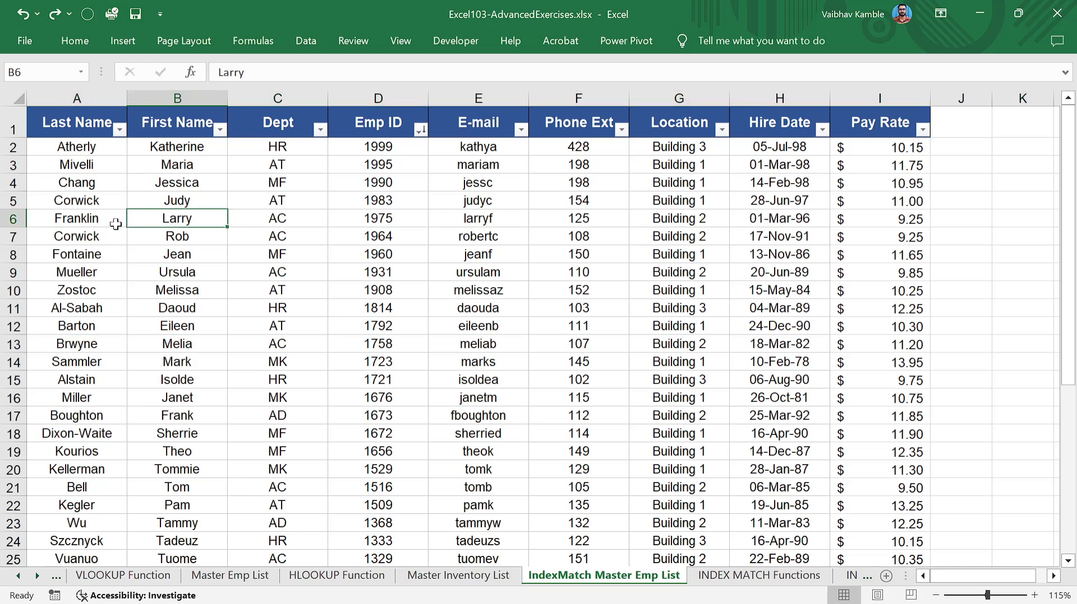
left_click(248, 220)
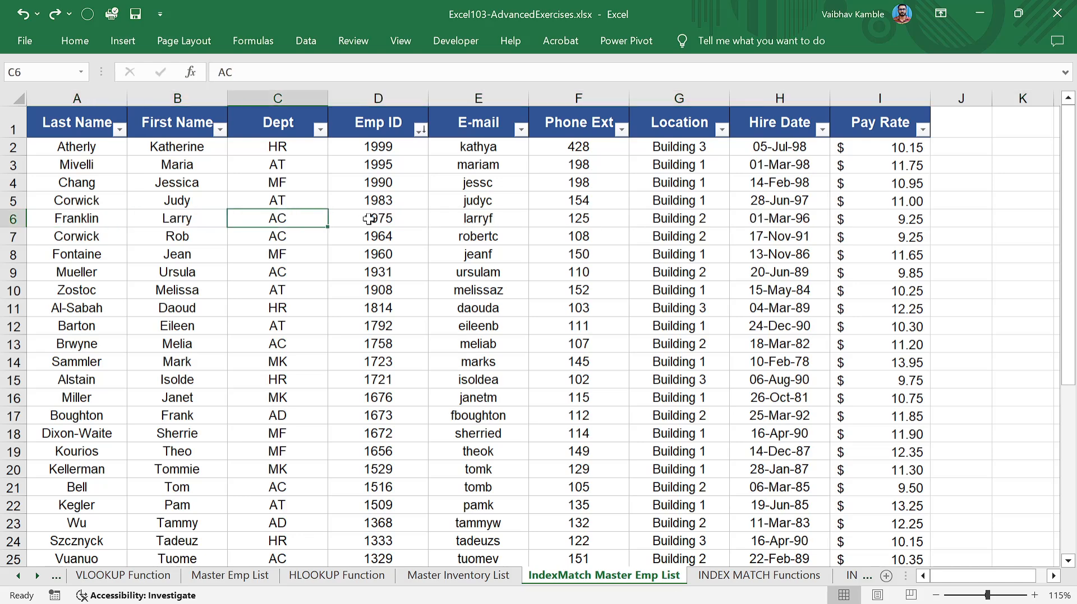
left_click(364, 219)
left_click(503, 220)
left_click(549, 218)
left_click(660, 216)
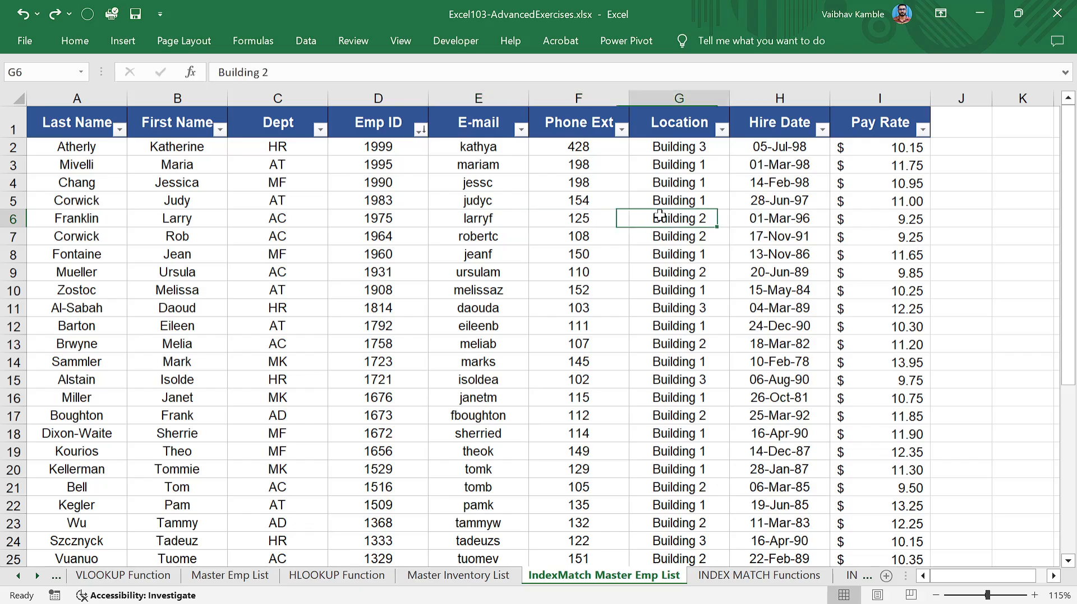
left_click(743, 217)
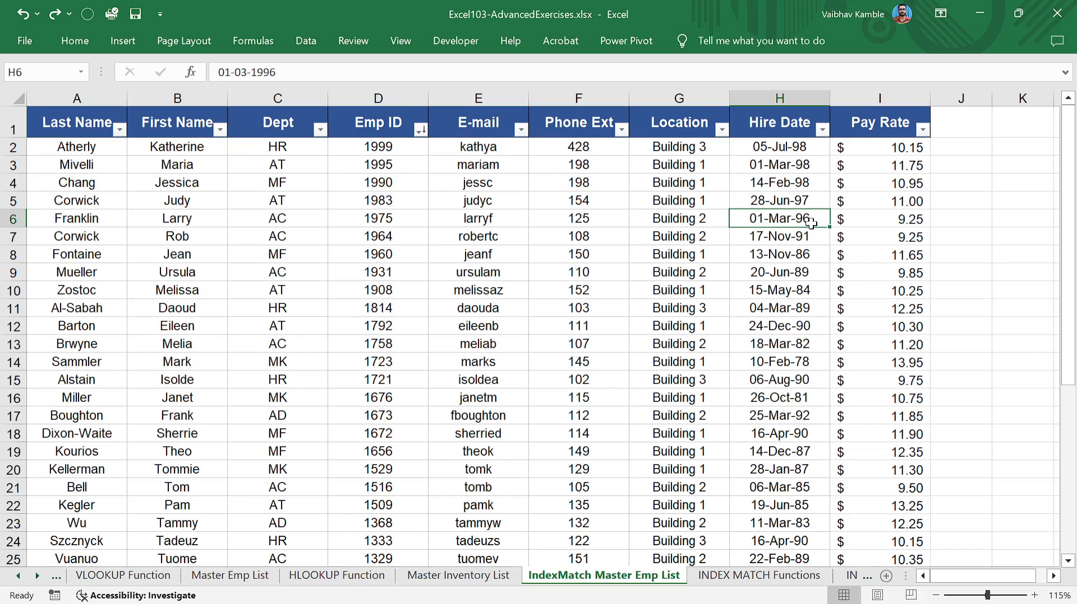
left_click(283, 347)
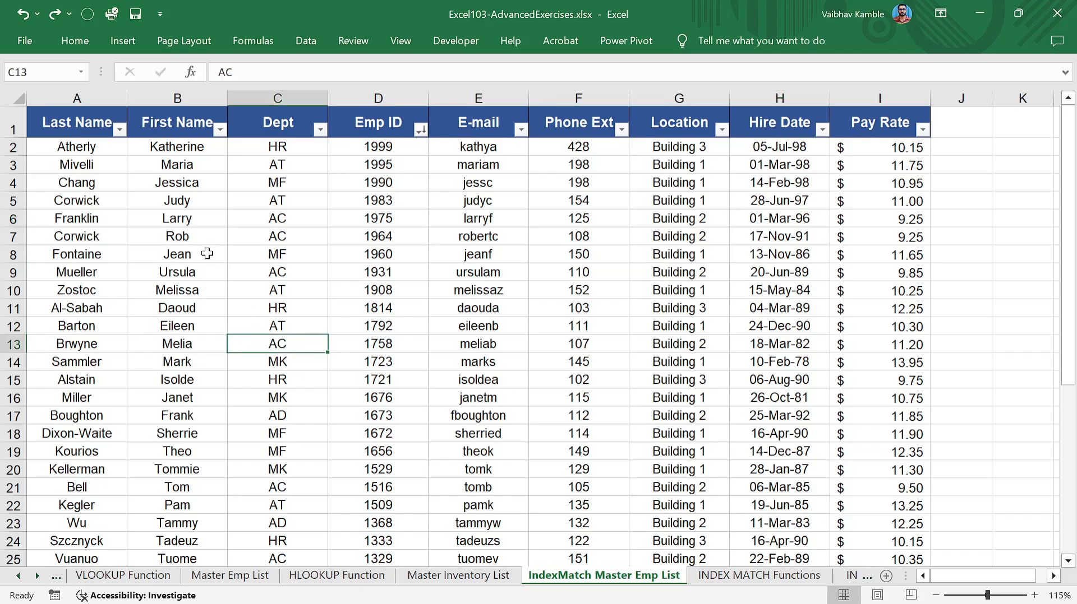
left_click(269, 235)
left_click(204, 236)
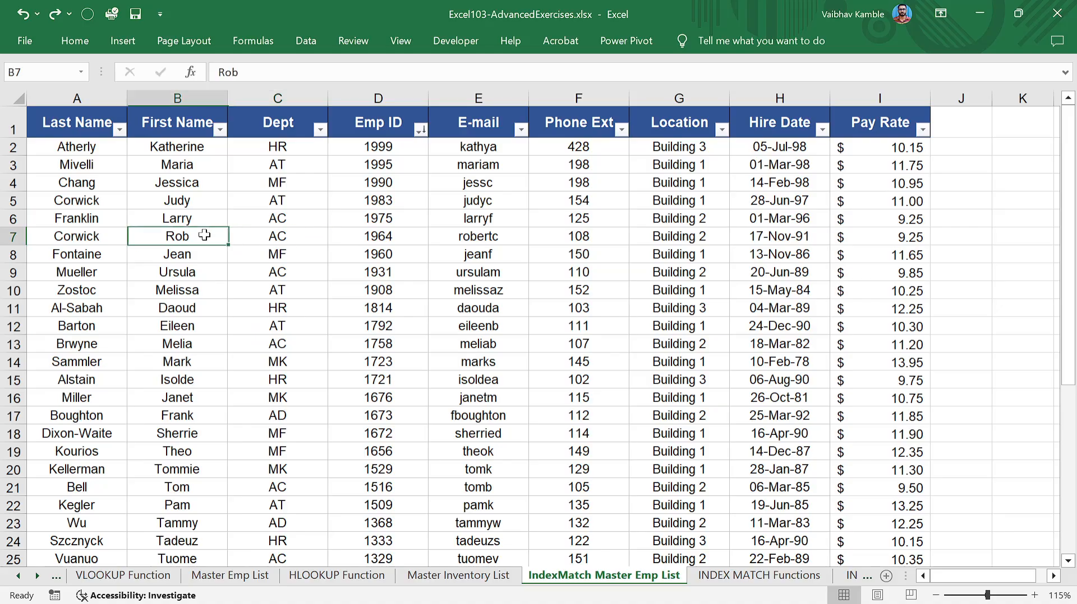
left_click(367, 234)
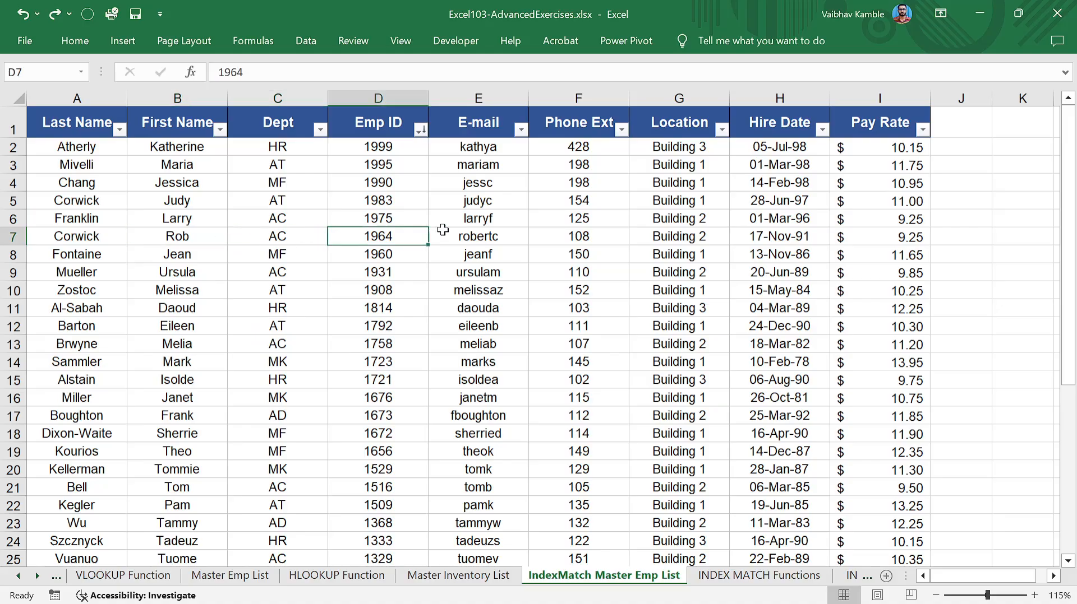
left_click(474, 233)
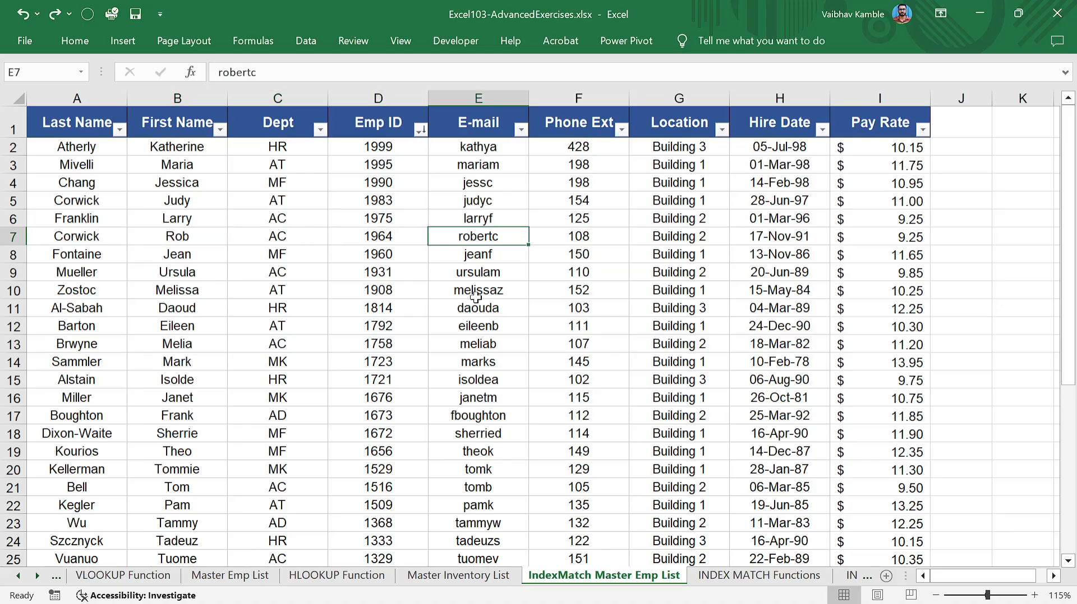
Step: Copy the header row B3:F3, from Emp ID to Pay Rate, on the VLOOKUP Function sheet
left_click(723, 576)
scroll(440, 332, "down", 5)
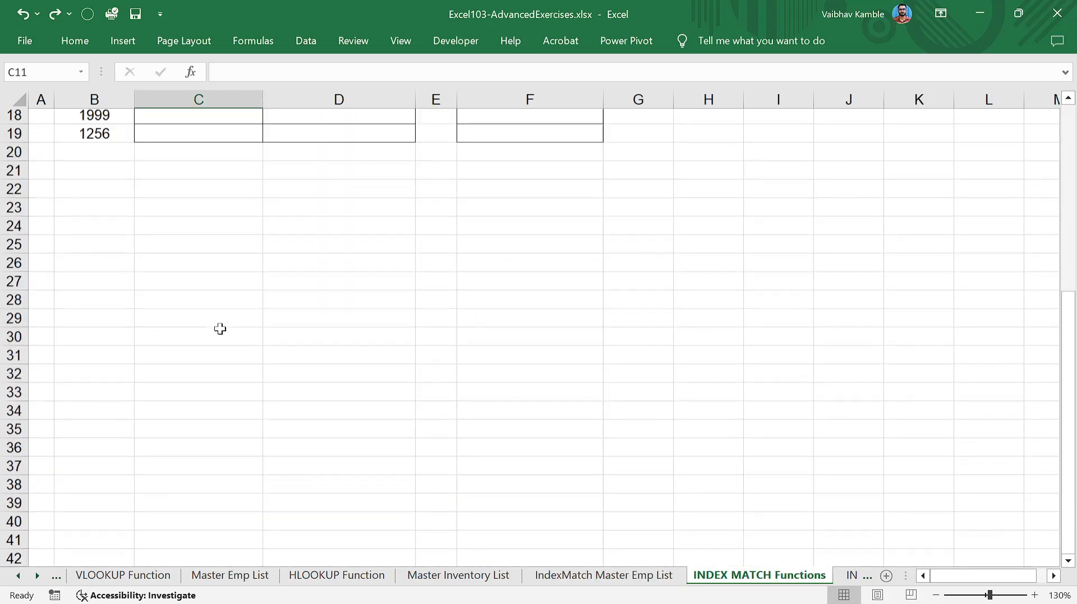
scroll(151, 306, "up", 6)
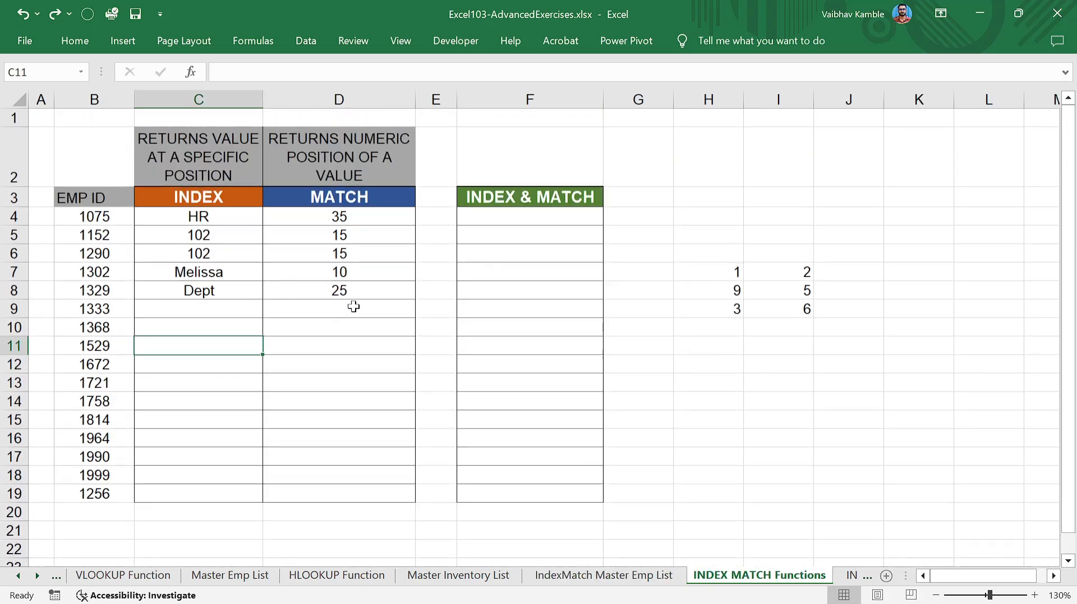
scroll(359, 320, "down", 3)
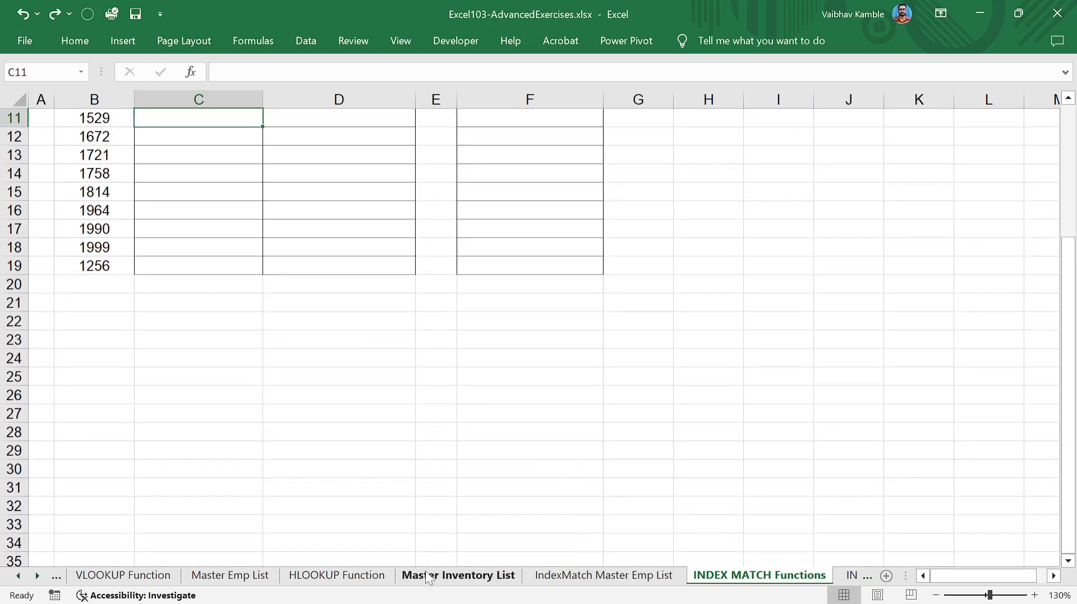
left_click(134, 578)
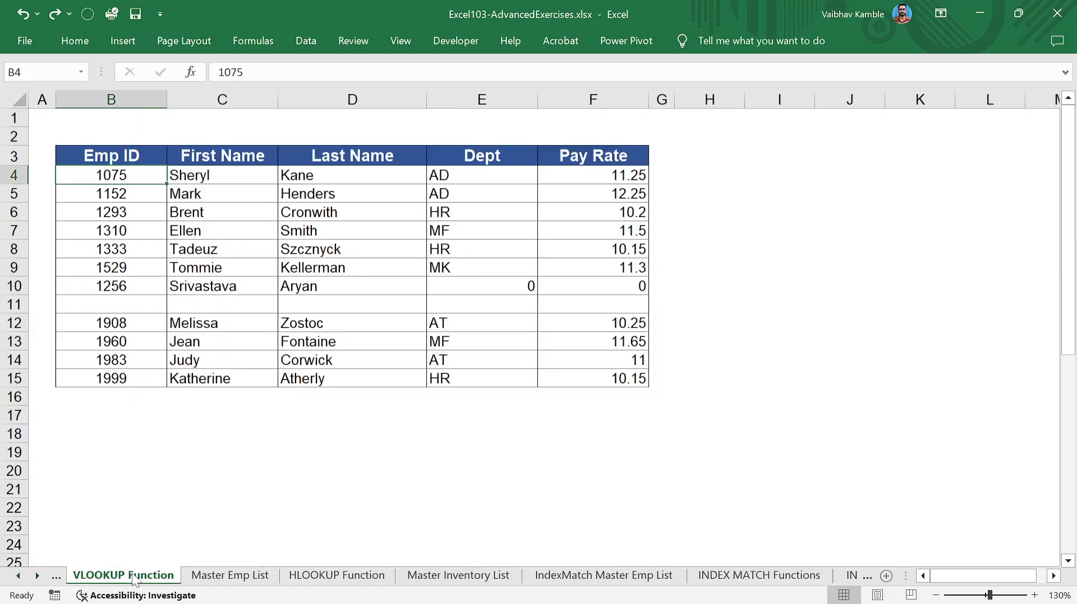
left_click(224, 357)
left_click_drag(115, 150, 594, 150)
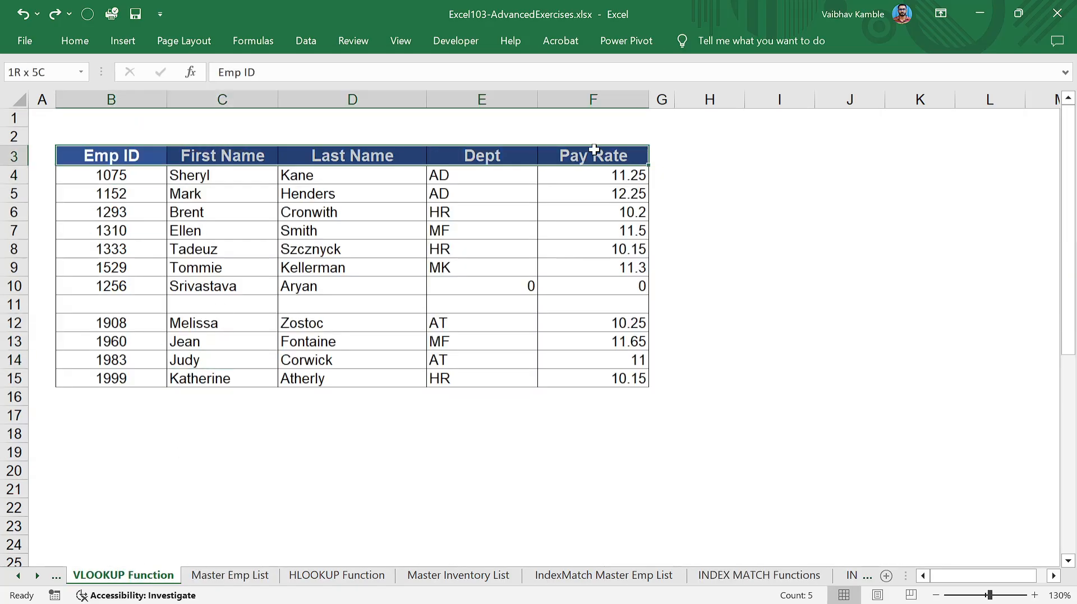
key("ctrl+c")
left_click(593, 213)
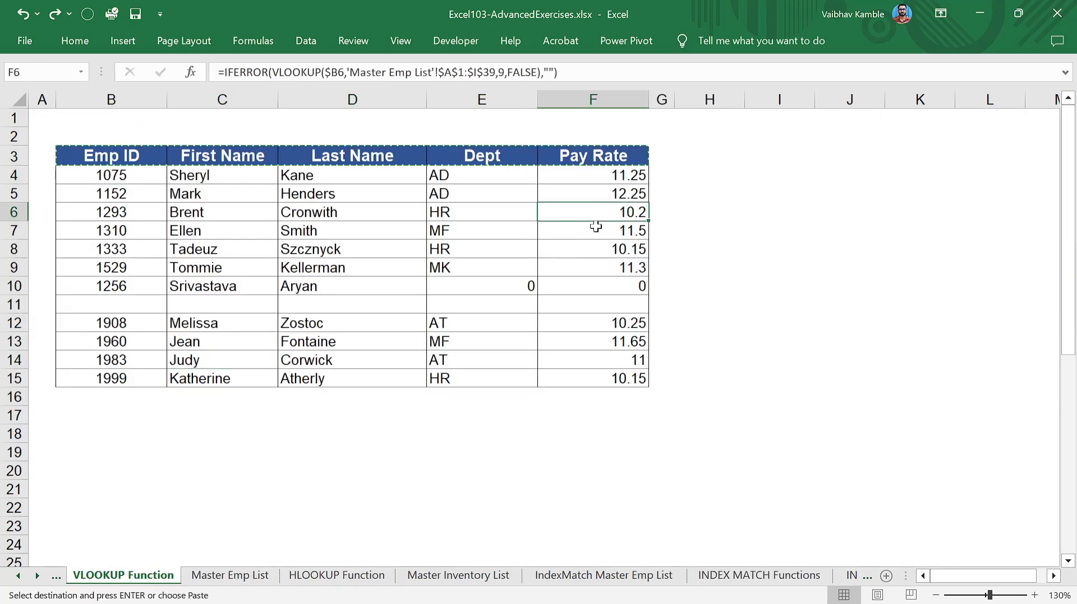
Step: Paste the copied headers into row 22 of the INDEX MATCH Functions sheet, starting at B22
left_click(730, 576)
left_click(264, 392)
scroll(255, 384, "up", 4)
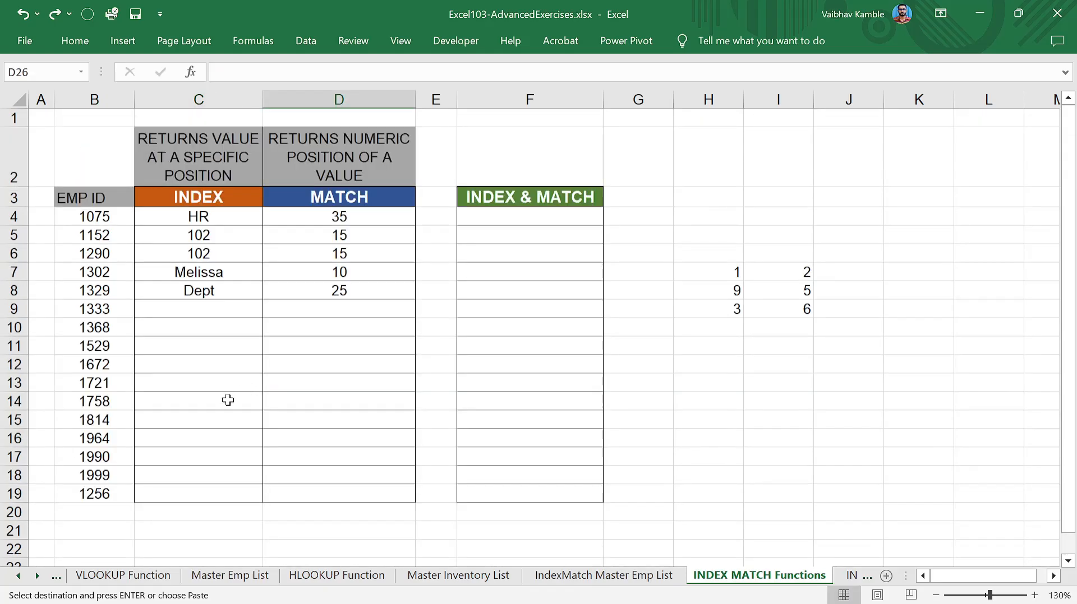
scroll(228, 399, "down", 5)
left_click(171, 225)
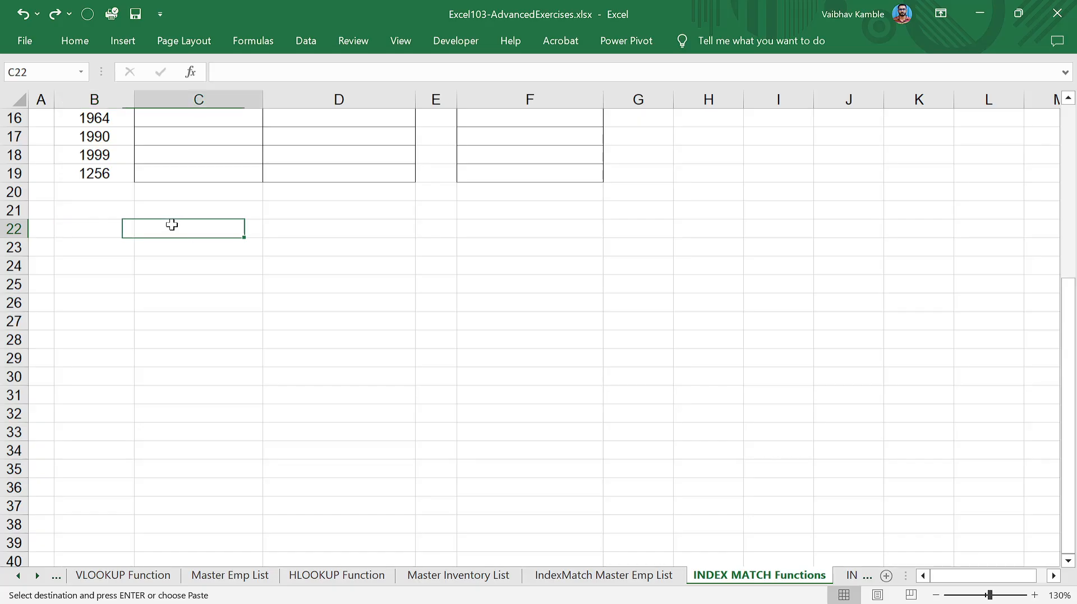
left_click(111, 232)
key("ctrl+v")
left_click(265, 320)
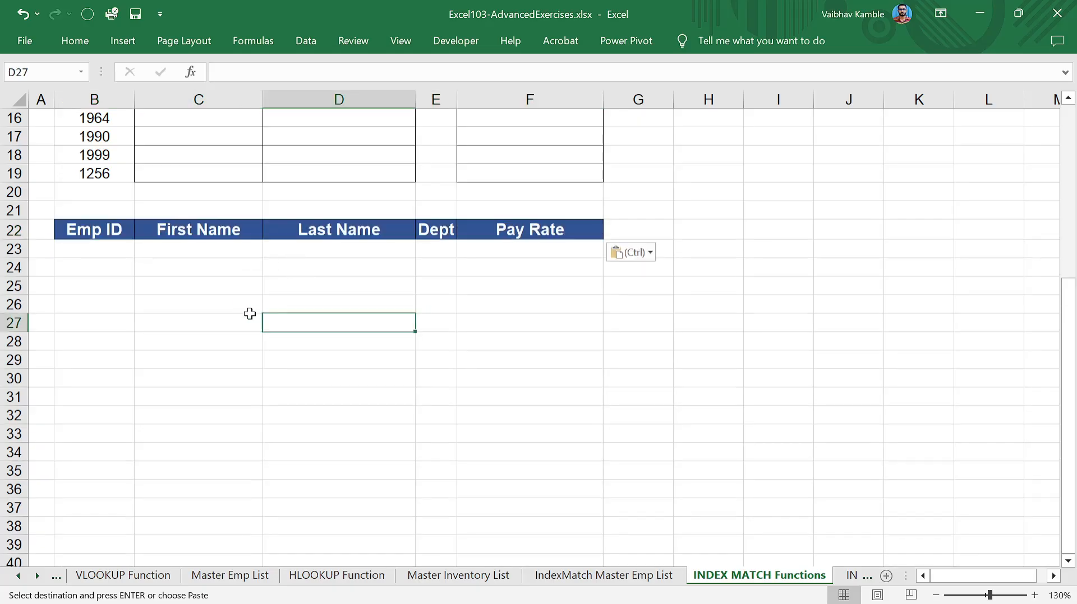
Step: Copy the employee IDs from B4:B19 into the cells below the new Emp ID header, starting at B23
left_click(114, 249)
scroll(113, 252, "up", 5)
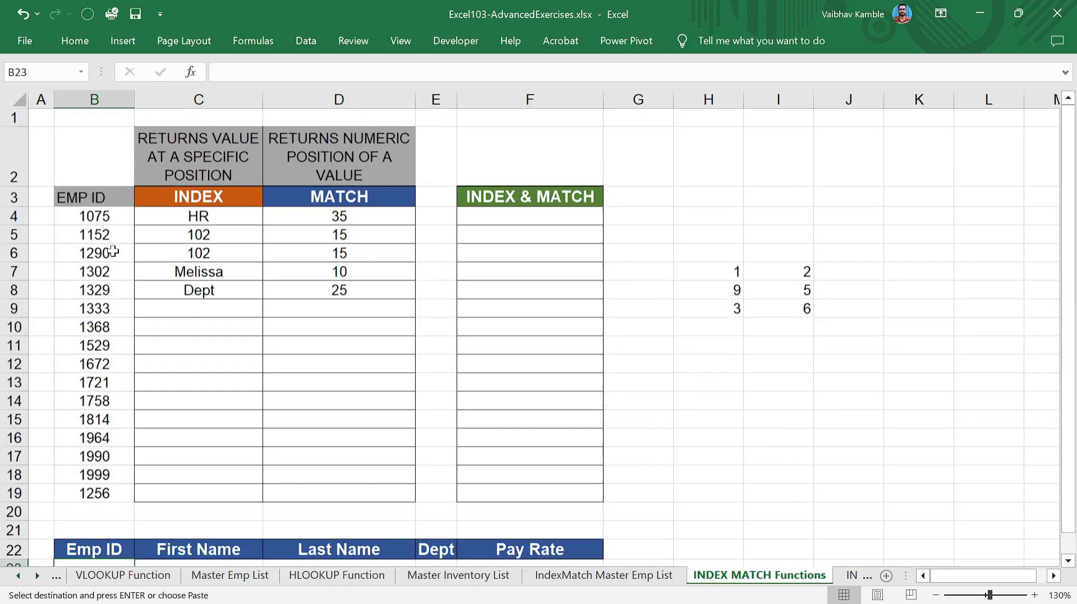
left_click_drag(105, 217, 111, 495)
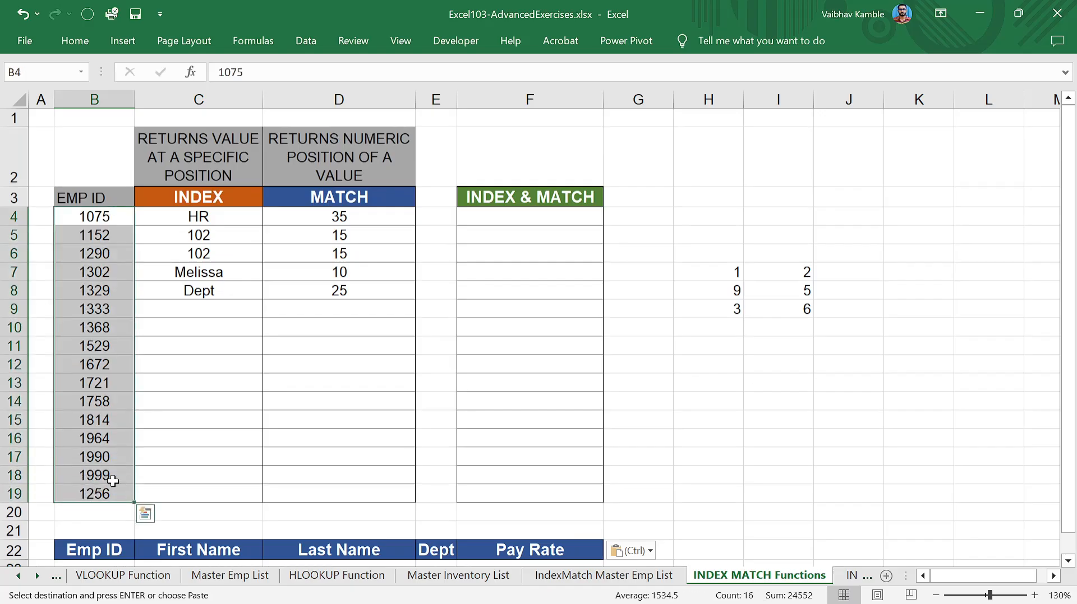
key("ctrl+c")
scroll(235, 435, "down", 5)
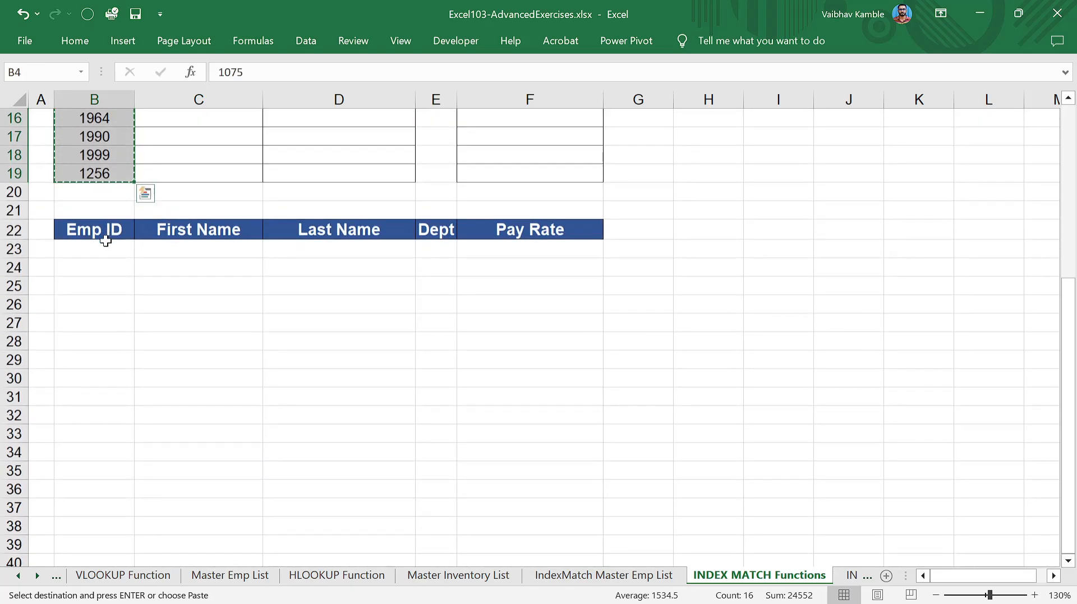
left_click(103, 242)
key("ctrl+v")
left_click(315, 307)
scroll(468, 382, "down", 1)
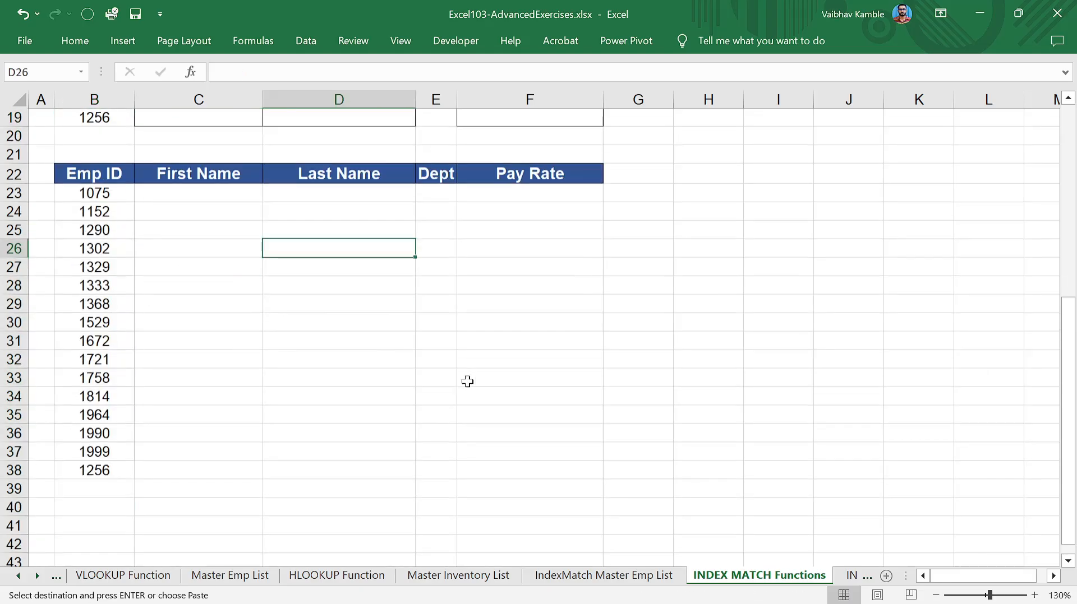
scroll(468, 381, "down", 1)
left_click(412, 343)
left_click(282, 494)
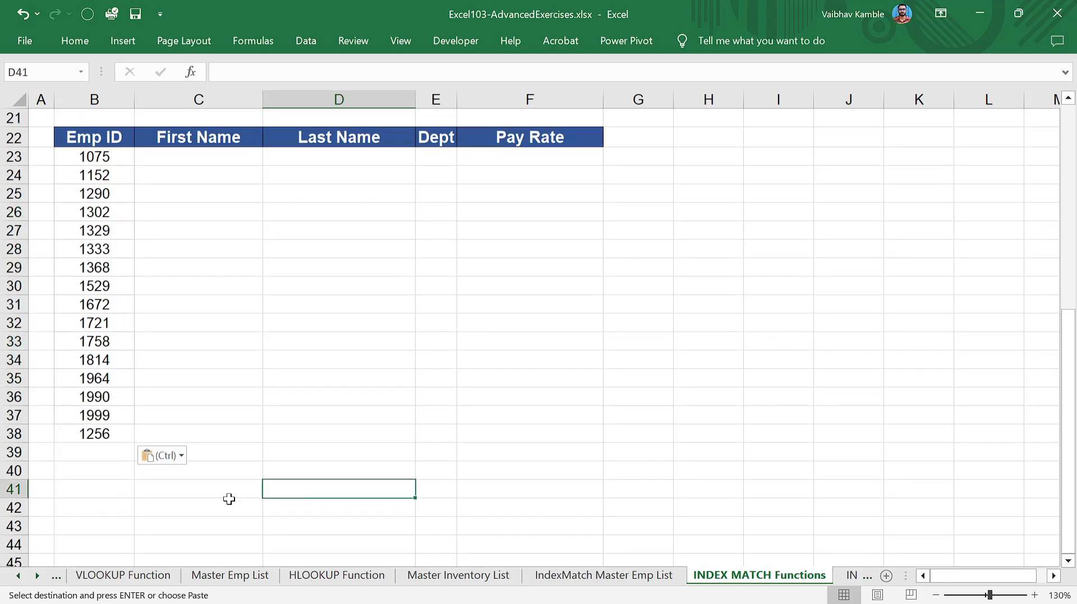
left_click(202, 496)
left_click(622, 458)
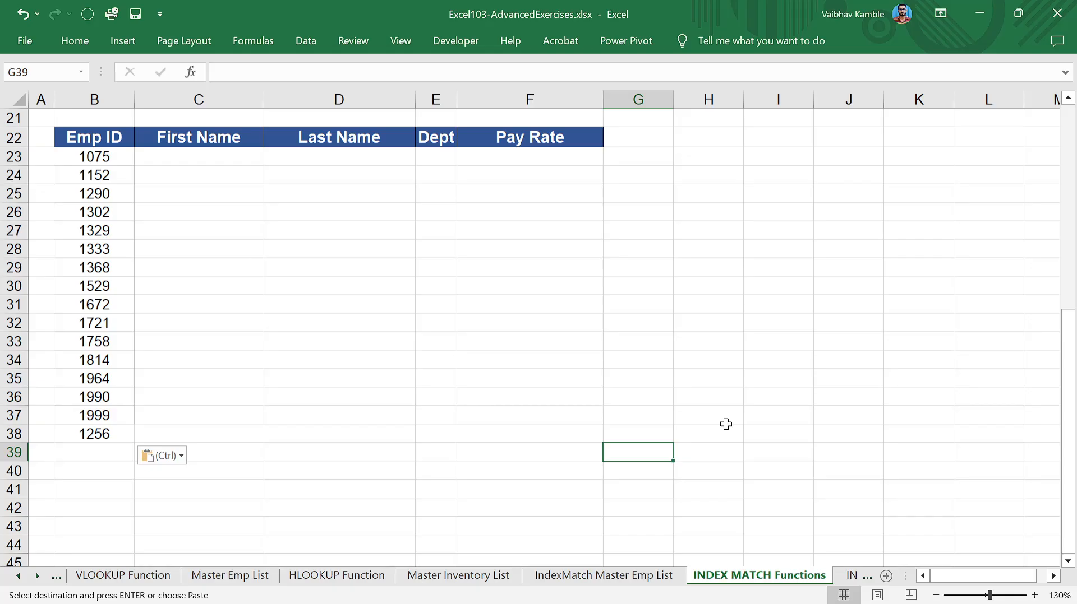
Step: Turn off the column filters on the IndexMatch Master Emp List and return to the INDEX MATCH Functions sheet
left_click(603, 576)
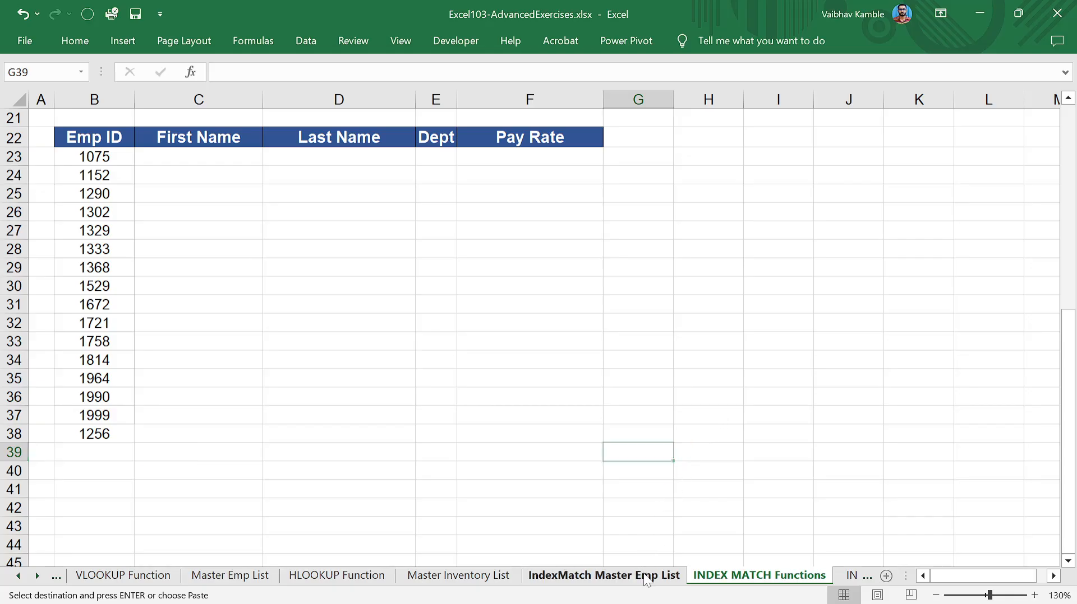
left_click(452, 382)
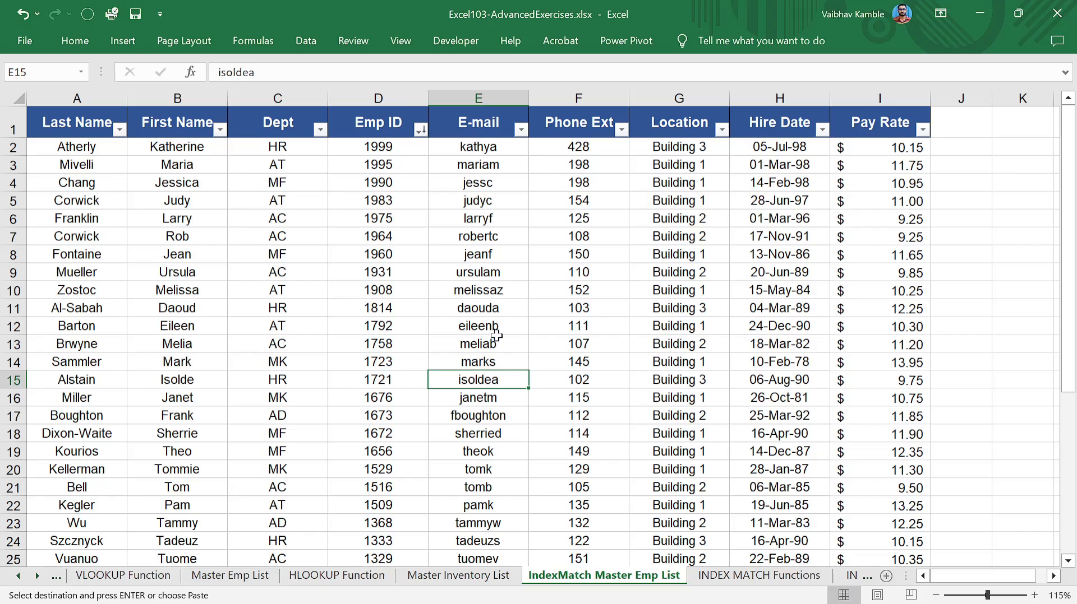
key("ctrl+shift+l")
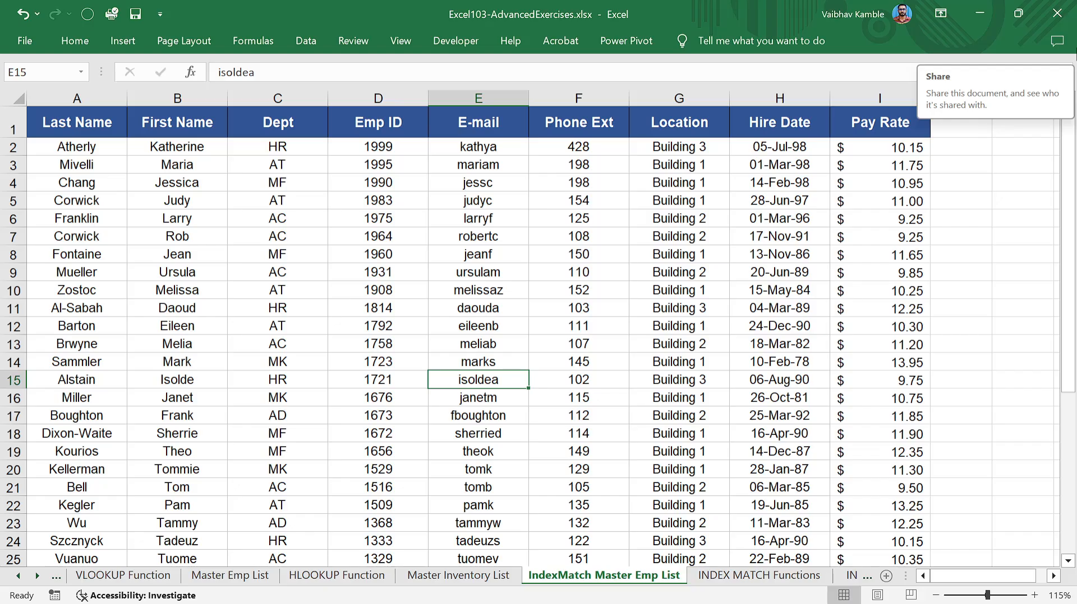
left_click(759, 577)
left_click(375, 286)
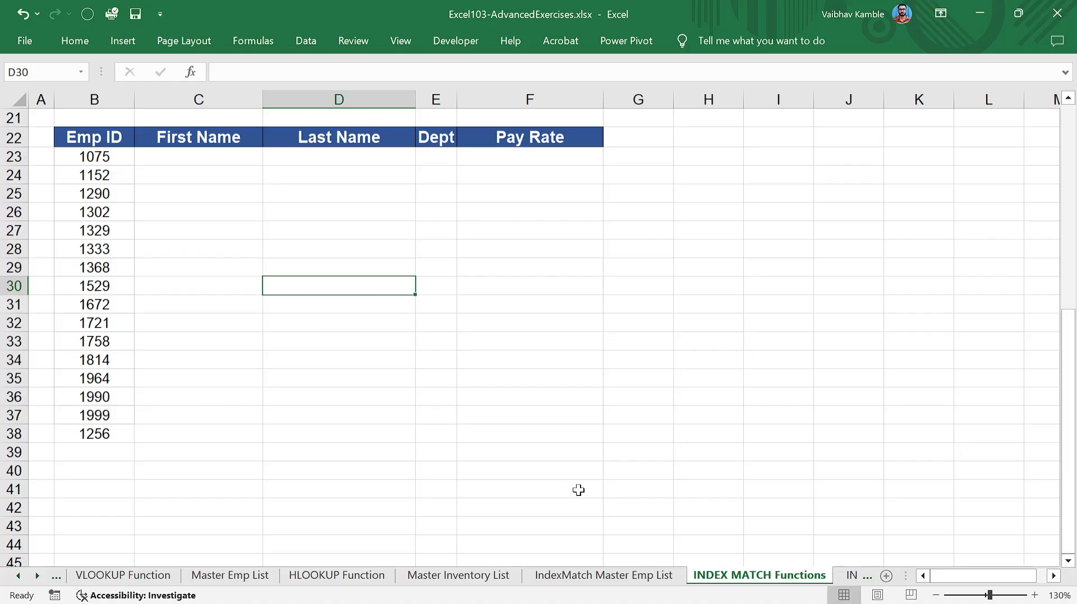
Step: Examine the columns before and after Emp ID and the last employee rows on the IndexMatch Master Emp List sheet
left_click(604, 575)
left_click(217, 250)
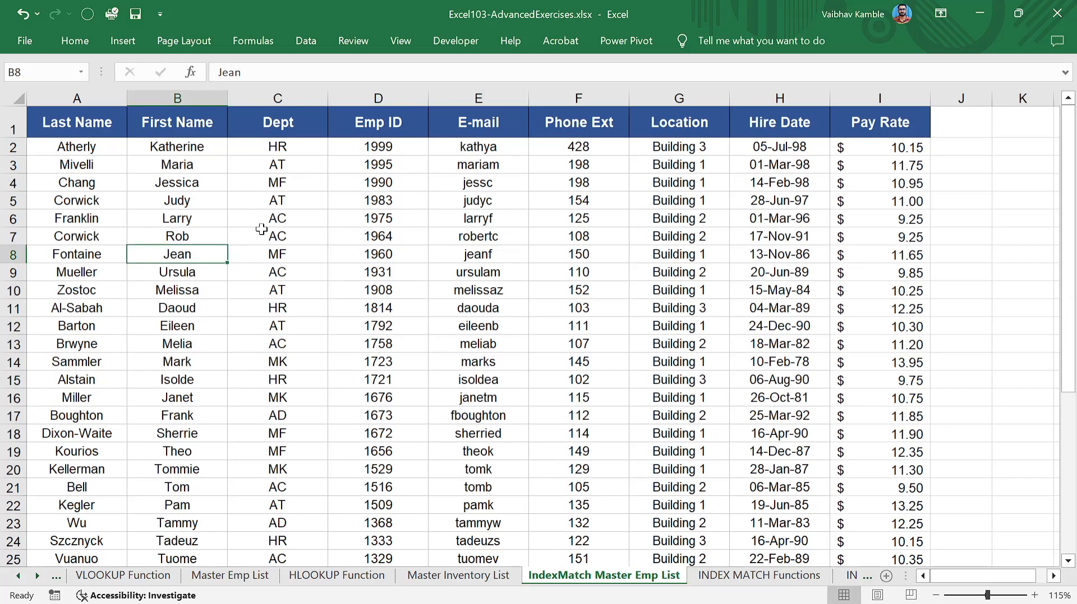
left_click_drag(314, 98, 84, 95)
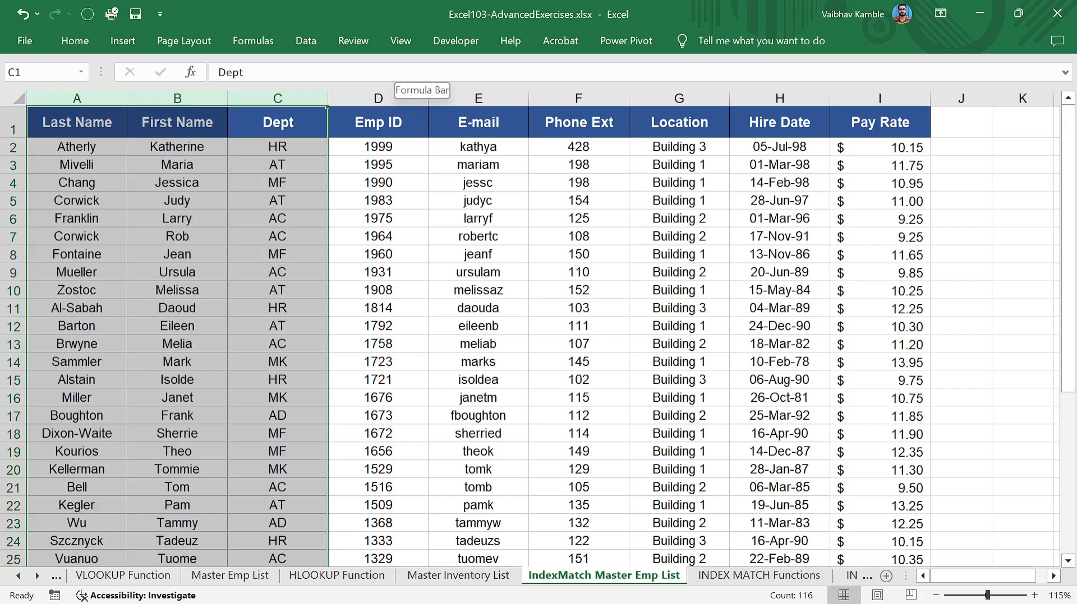
left_click(378, 236)
left_click(366, 95)
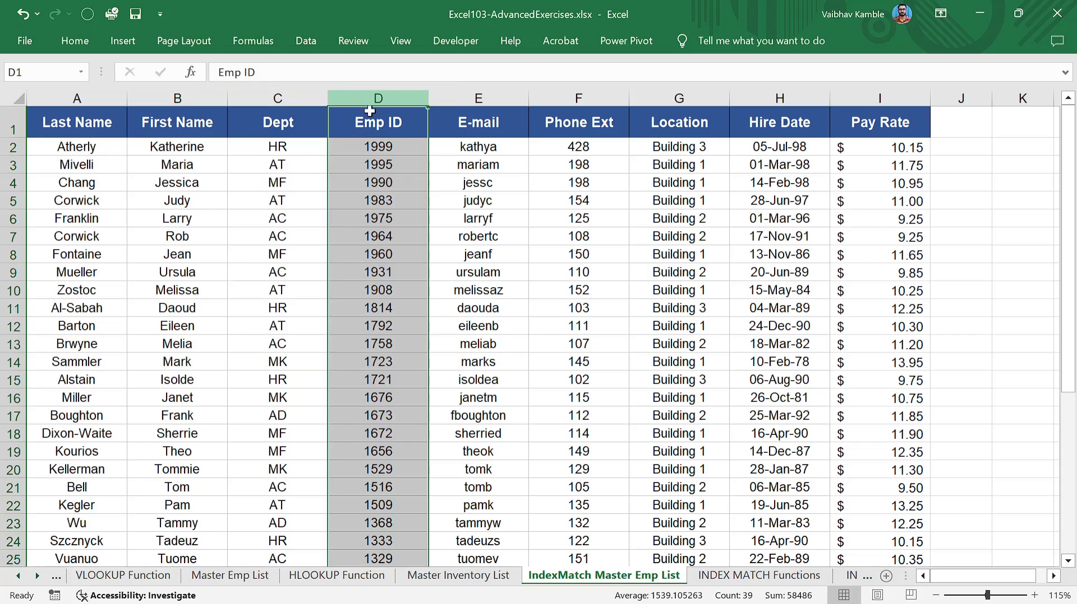
left_click(373, 145)
left_click_drag(288, 87, 42, 86)
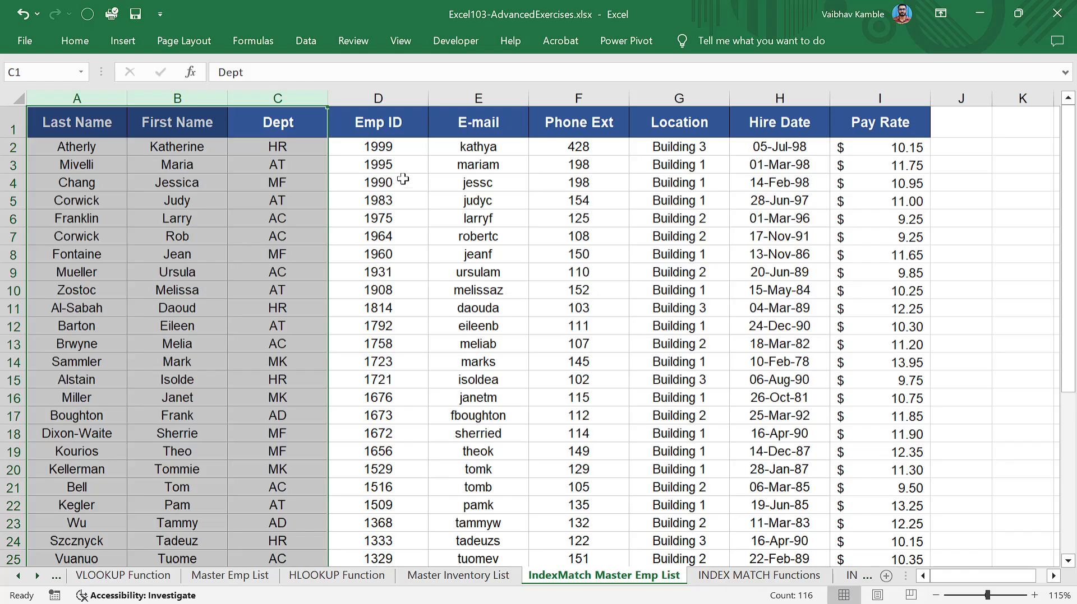
left_click(455, 179)
left_click_drag(498, 95, 878, 96)
left_click(606, 203)
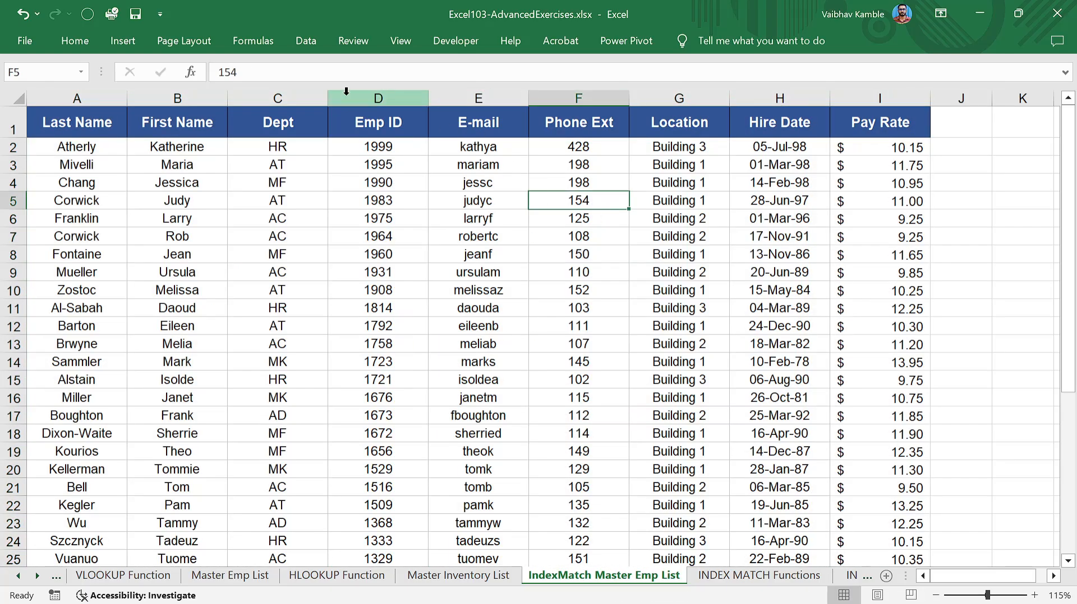
scroll(555, 237, "down", 8)
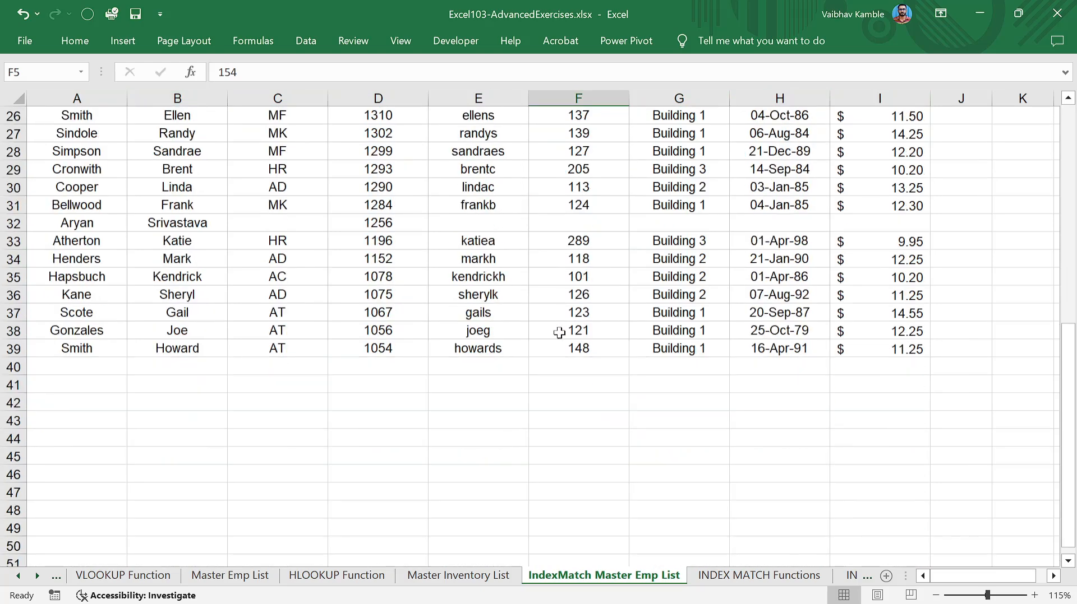
left_click(22, 348)
scroll(335, 344, "up", 8)
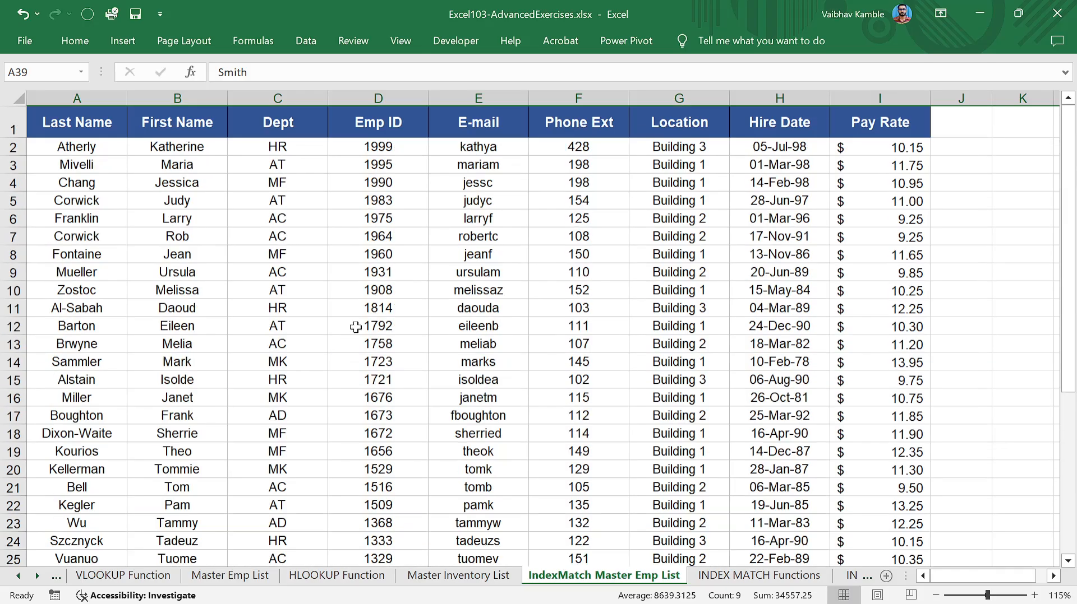
left_click(420, 274)
left_click(379, 161)
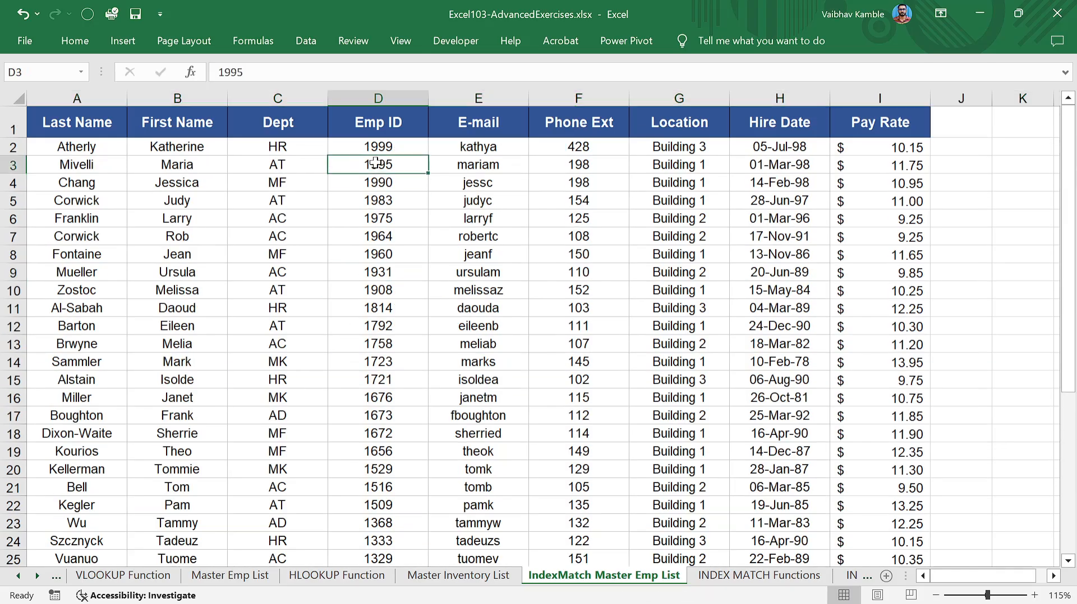
Step: Inspect the extent of the Emp ID column down to the sheet's final rows and return to the list's header row
key("ctrl+Up")
key("ctrl+Down")
key("ctrl+Down")
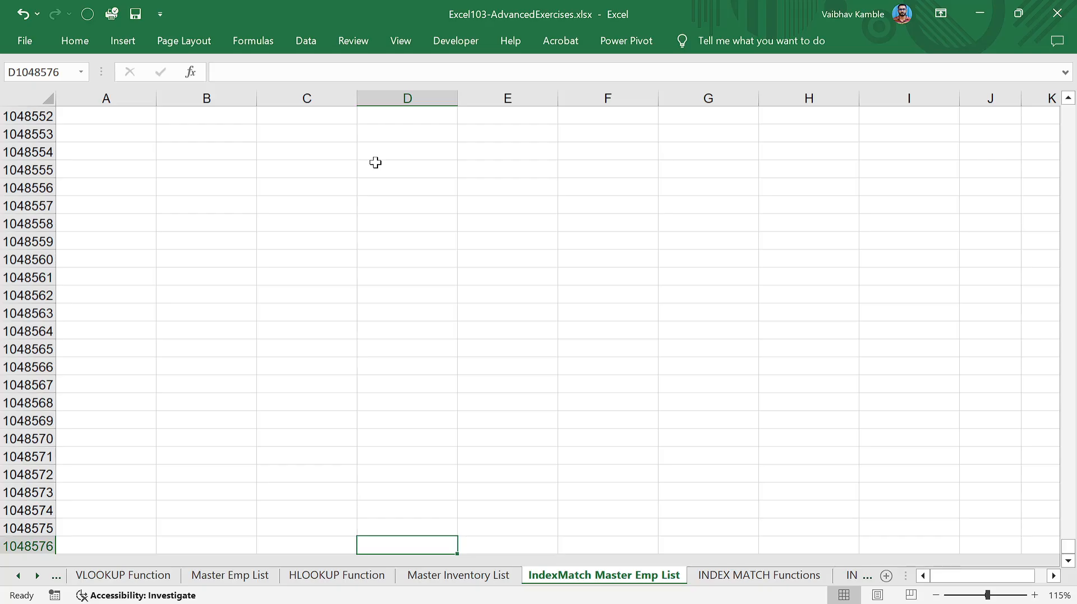
key("Up")
key("shift+Left")
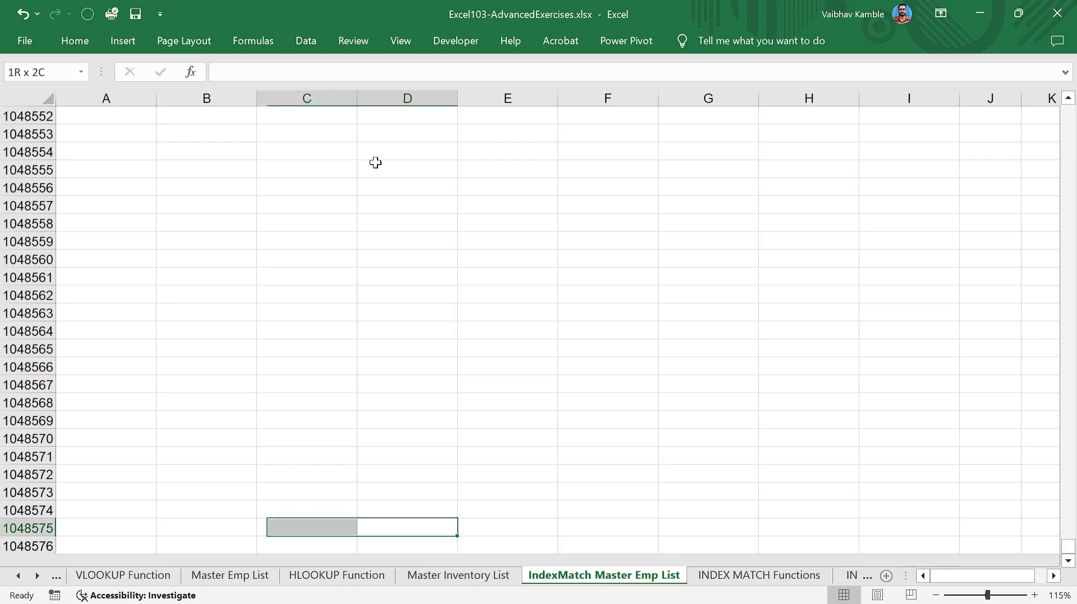
key("ctrl+Left")
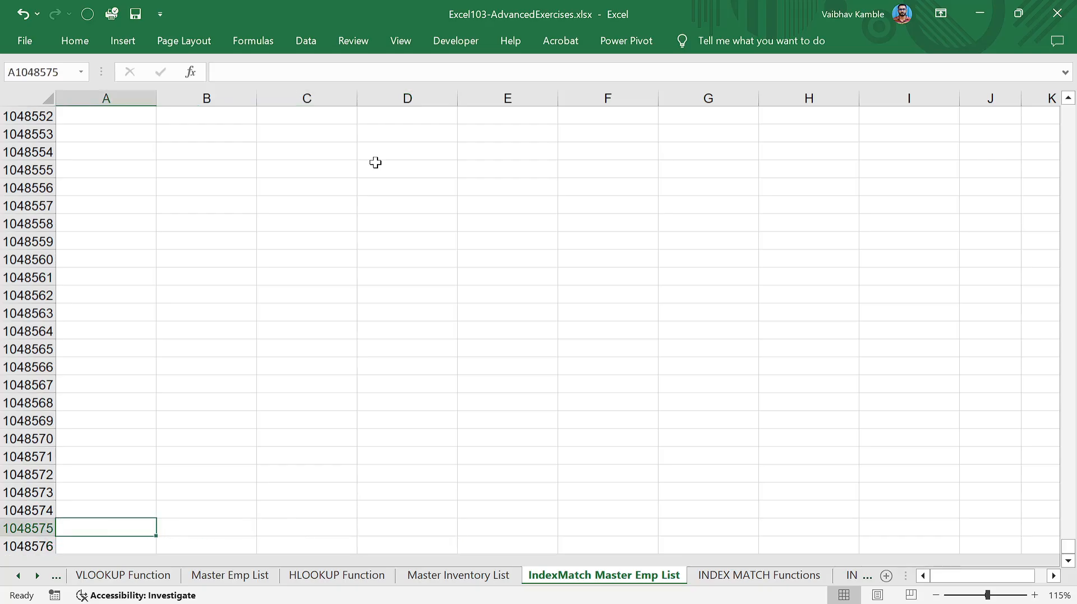
key("shift+space")
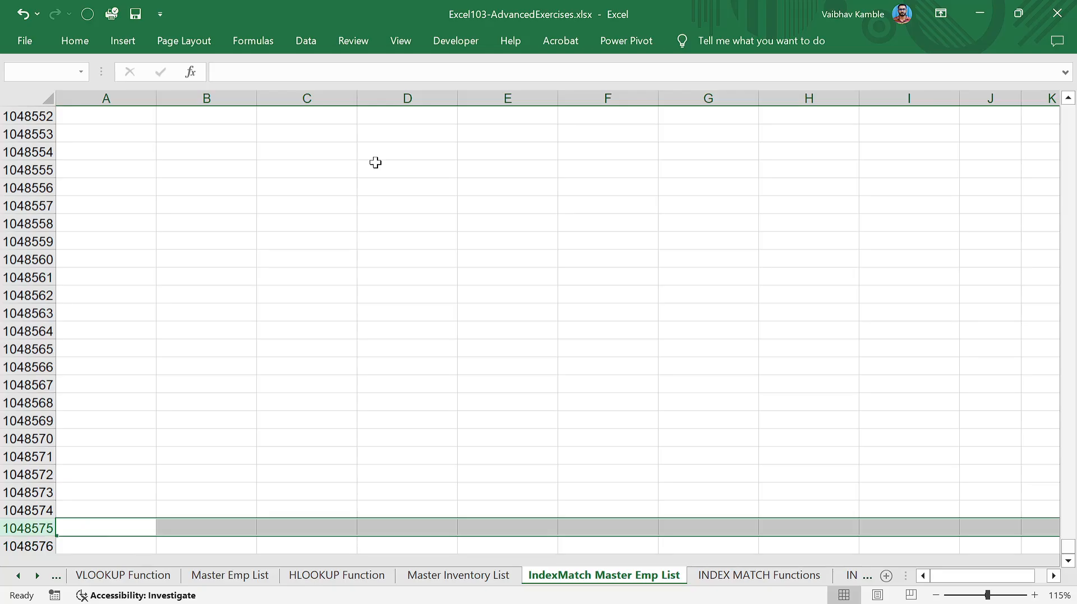
key("Right")
key("Right")
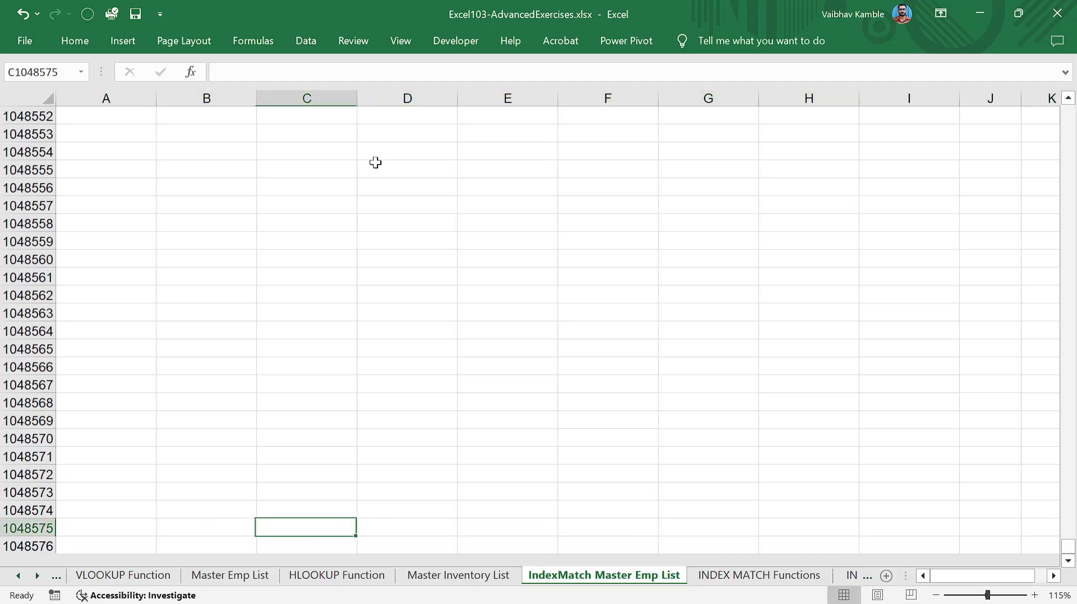
key("ctrl+Up")
key("ctrl+Up")
key("ctrl+Up")
key("Right")
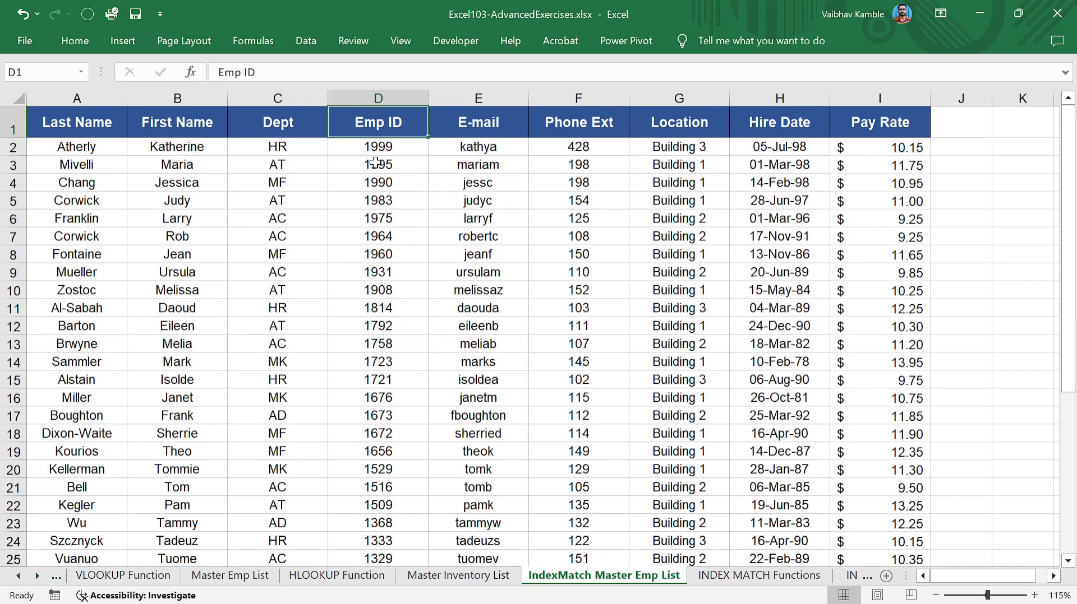
key("ctrl+Down")
key("ctrl+Up")
Step: Review the employee list's rows from row 2 down, undoing the accidental row 8 height change
left_click(392, 272)
left_click_drag(12, 147, 9, 558)
left_click(94, 483)
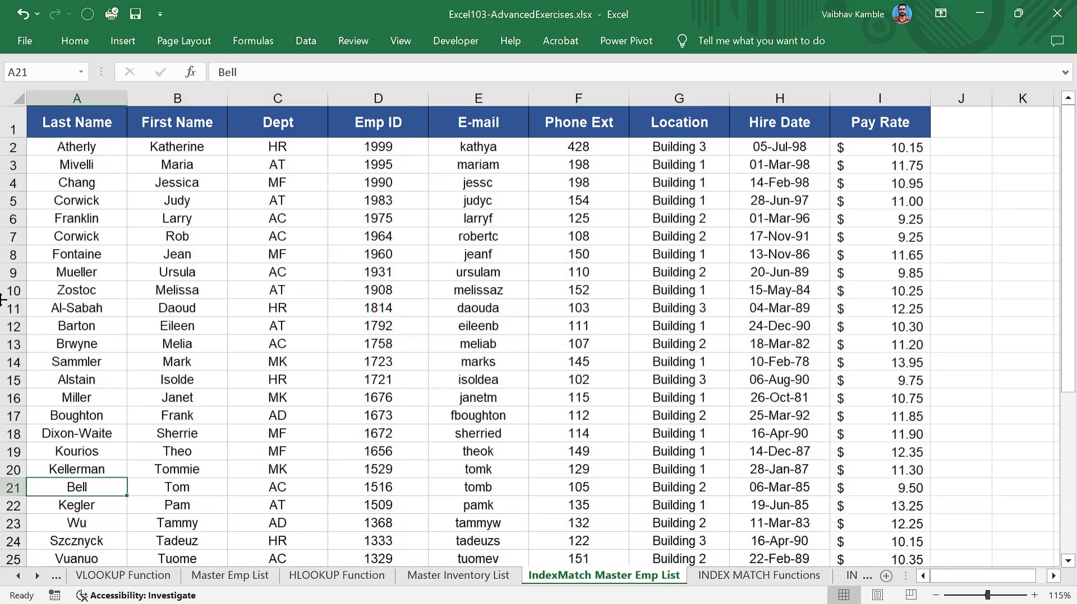
left_click_drag(6, 245, 11, 325)
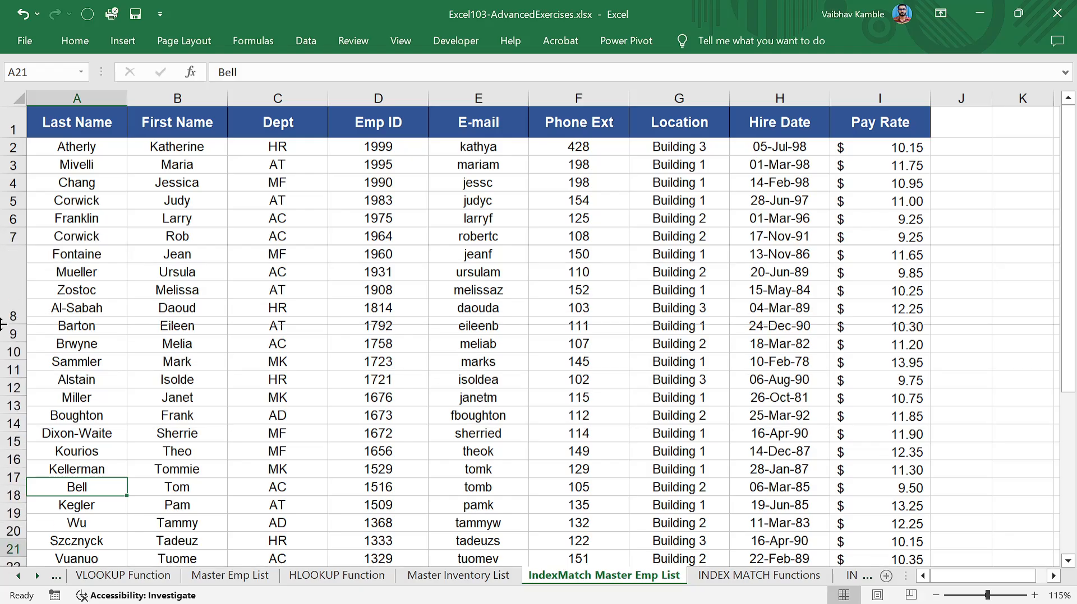
key("ctrl+z")
left_click(74, 285)
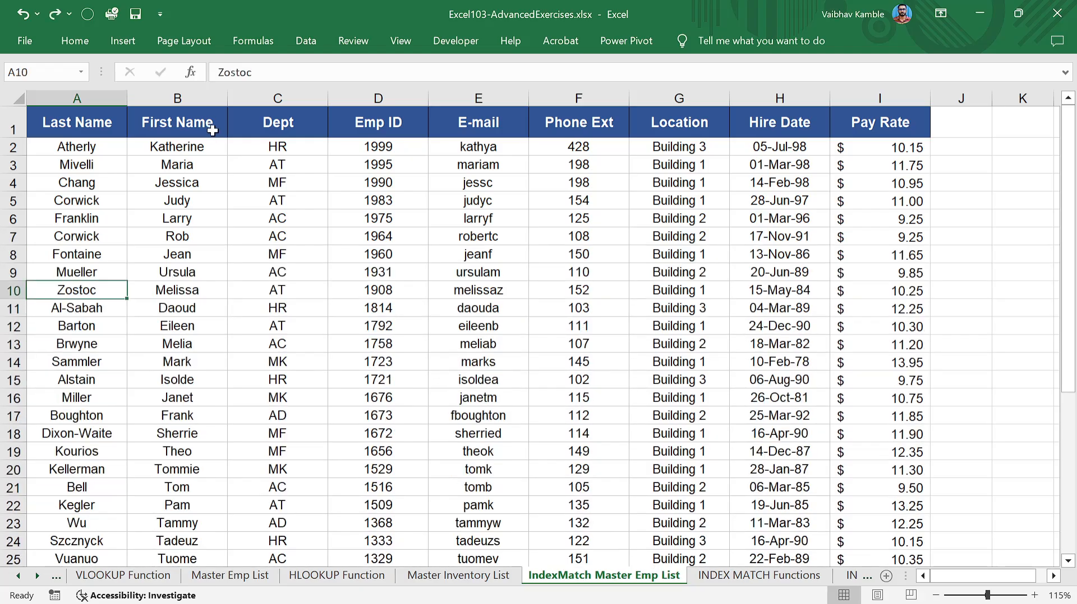
Step: Review the employee list's columns from First Name through Pay Rate, including the Emp ID column
left_click_drag(211, 99, 542, 99)
left_click(496, 242)
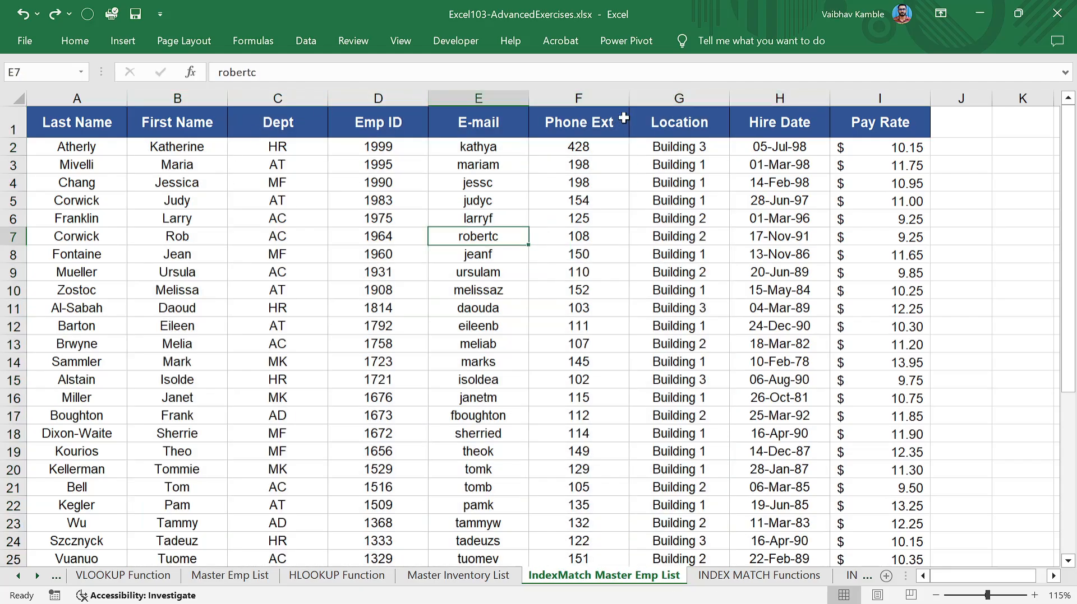
left_click(676, 100)
left_click(780, 99)
left_click(896, 99)
left_click(398, 106)
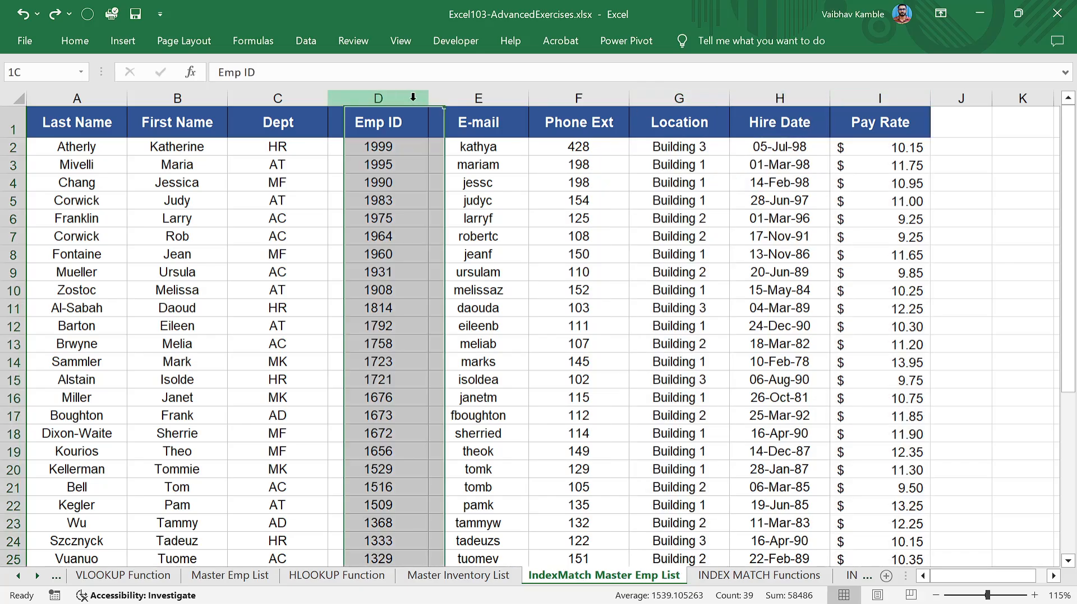
left_click(465, 169)
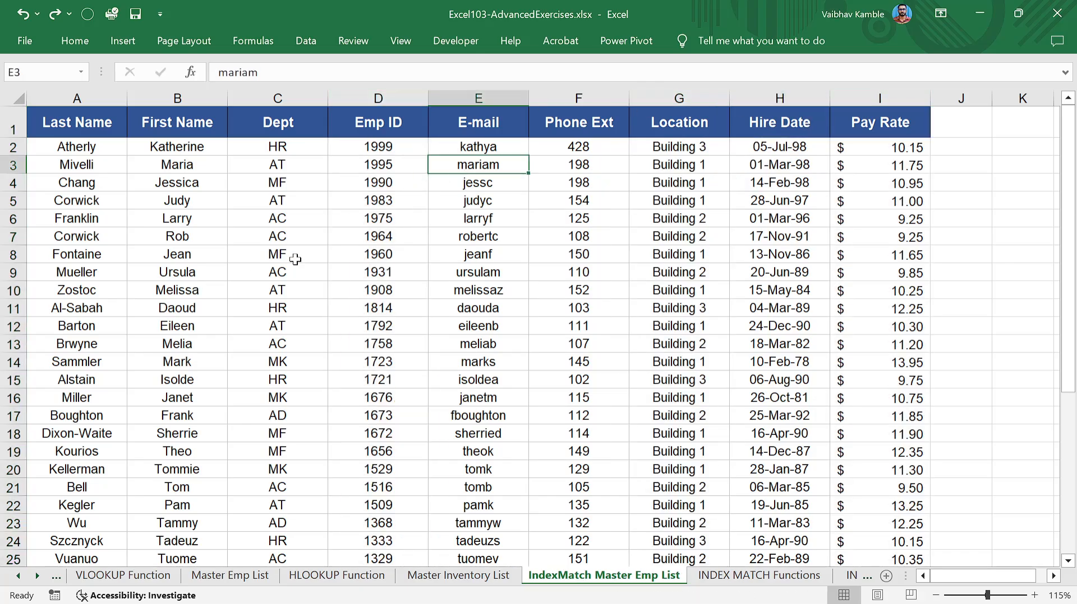
Step: Return to the INDEX MATCH Functions sheet and select C23, the first empty First Name cell
left_click(726, 576)
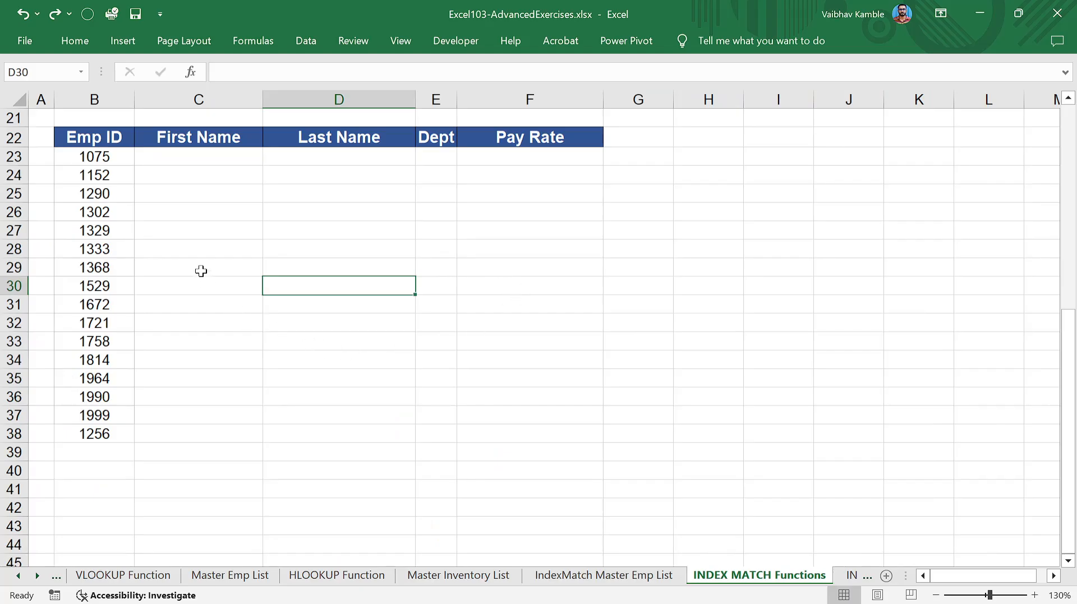
left_click(198, 232)
left_click(192, 157)
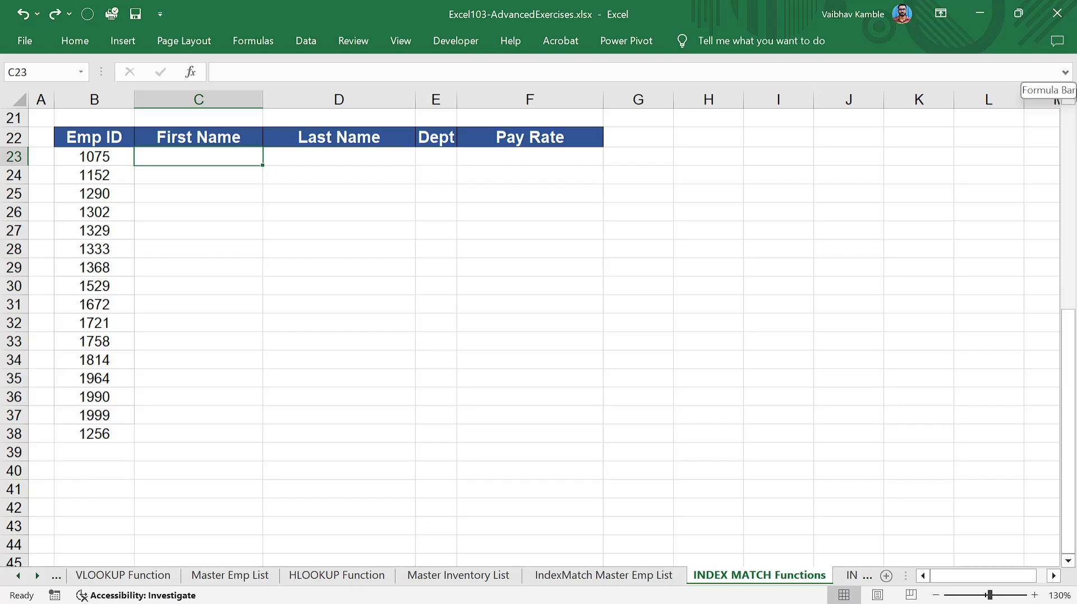
left_click(272, 268)
left_click(279, 215)
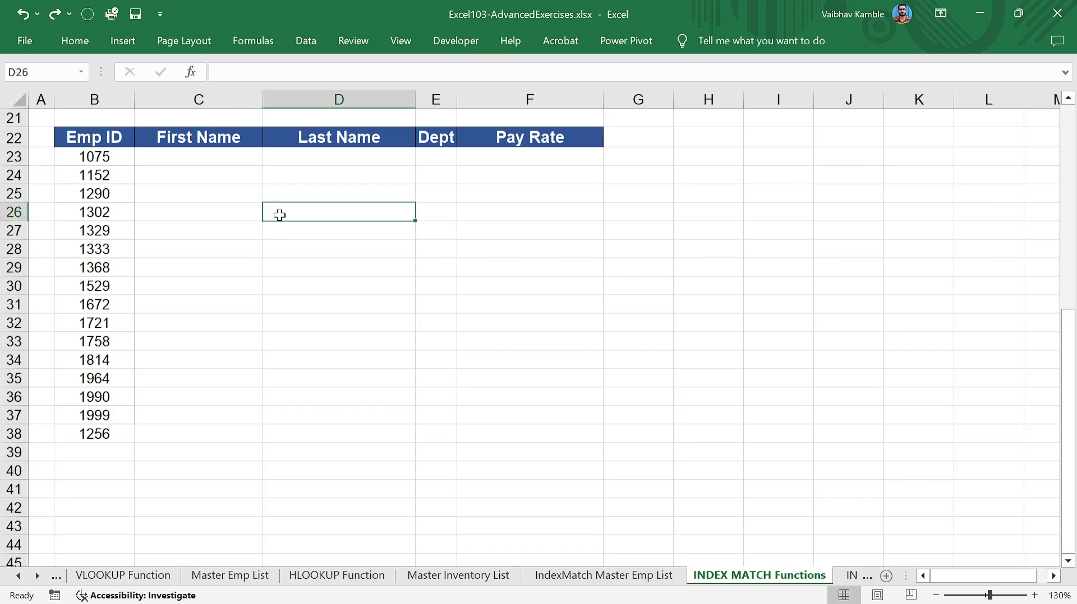
key("Left")
key("Left")
key("Right")
key("Up")
key("Up")
key("Up")
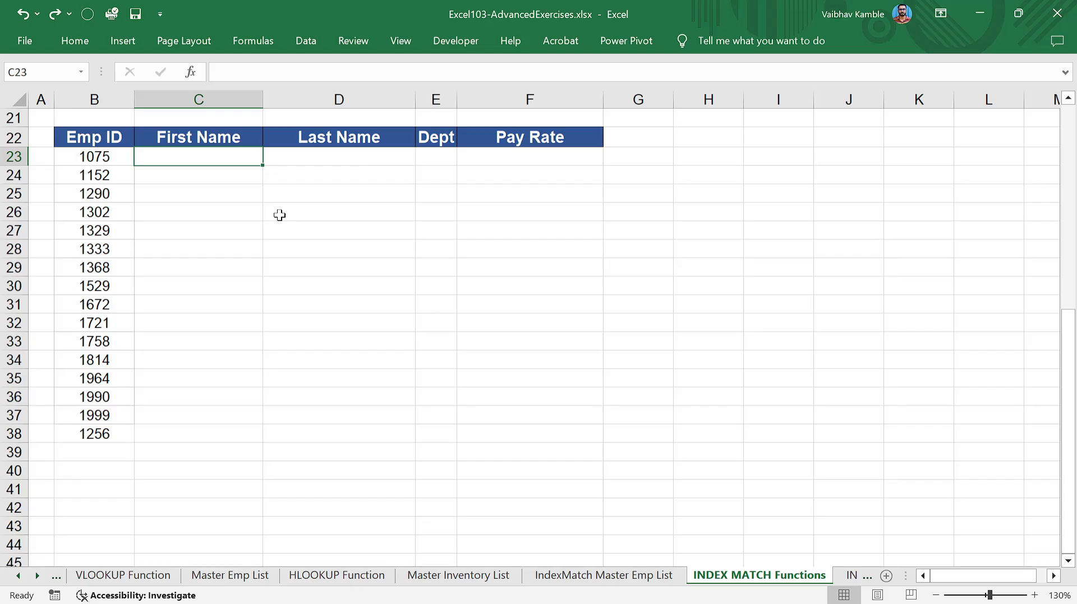
left_click(301, 230)
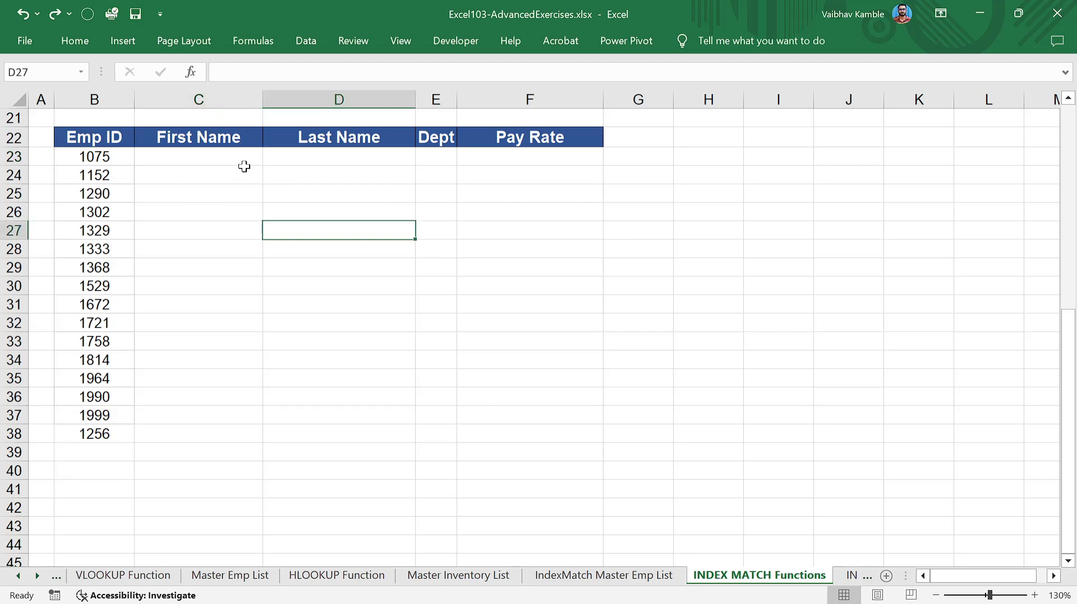
left_click(234, 158)
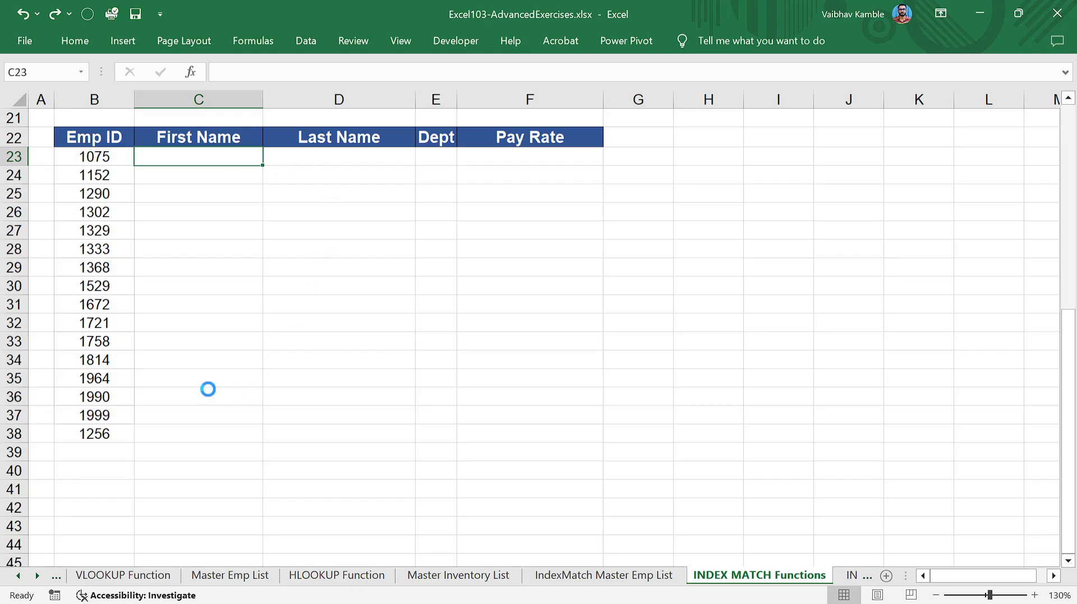
Step: Zoom the INDEX MATCH Functions sheet to 175% so the lookup table in rows 22 to 38 fills the view
scroll(207, 390, "up", 3)
scroll(219, 329, "up", 5)
scroll(303, 317, "down", 7)
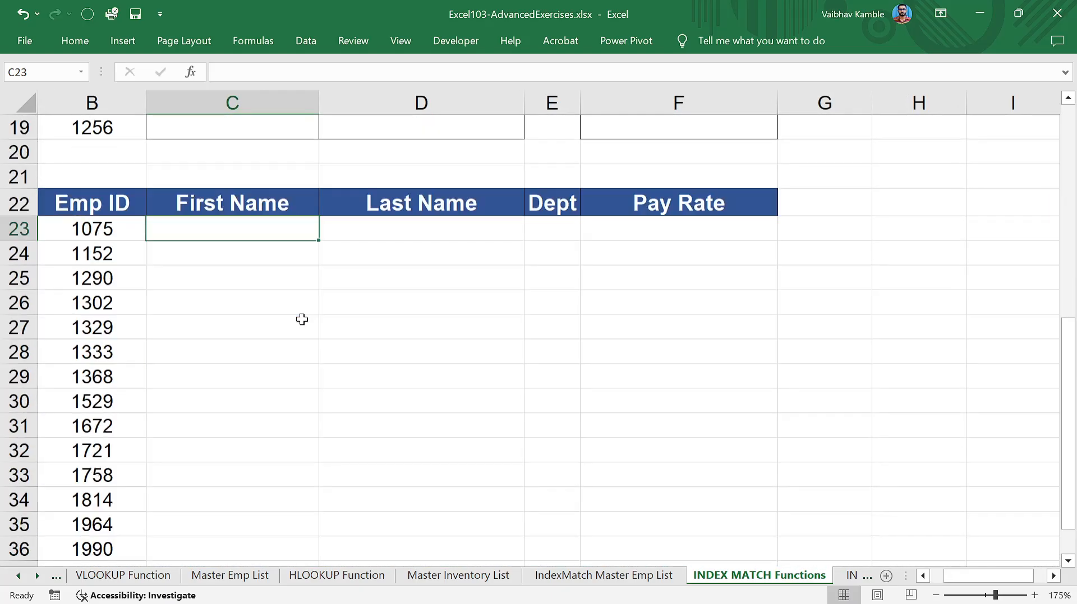
scroll(272, 307, "up", 1)
scroll(252, 312, "up", 3)
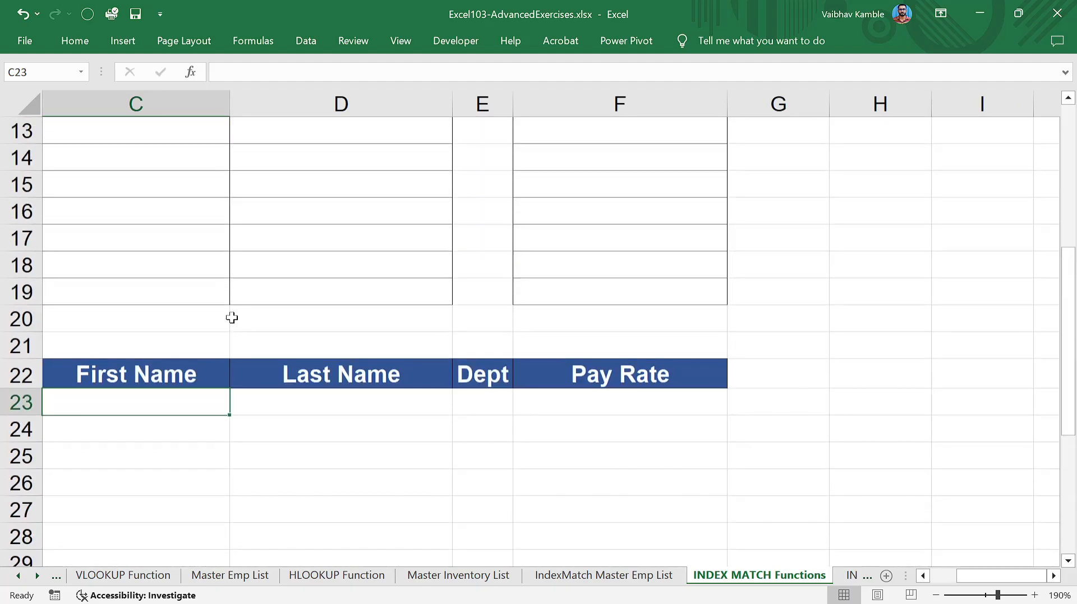
key("Left")
key("Left")
scroll(231, 329, "down", 2)
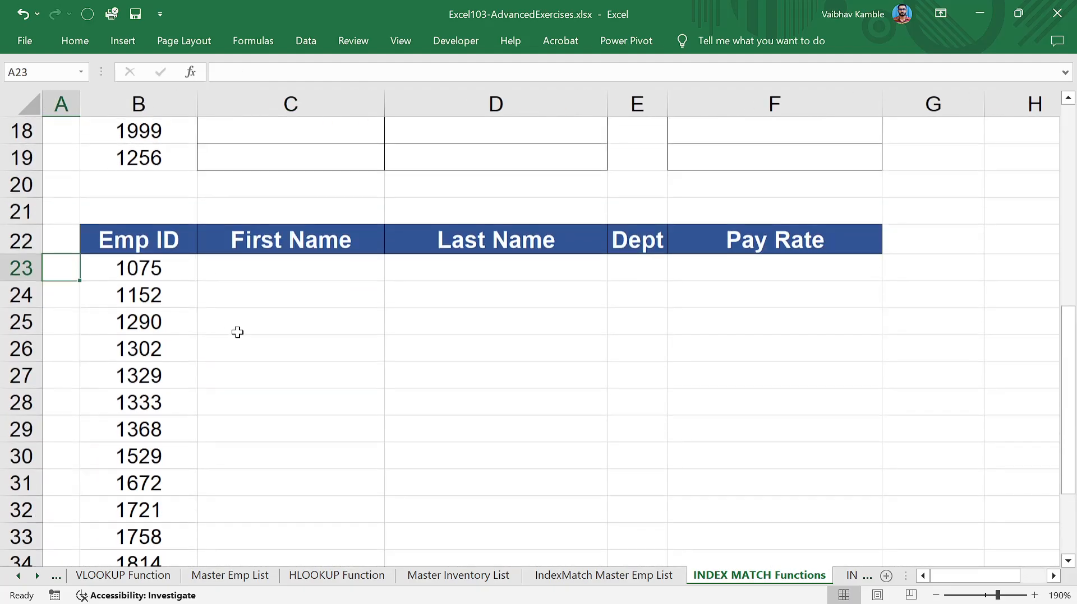
scroll(235, 334, "down", 2)
scroll(284, 331, "down", 1)
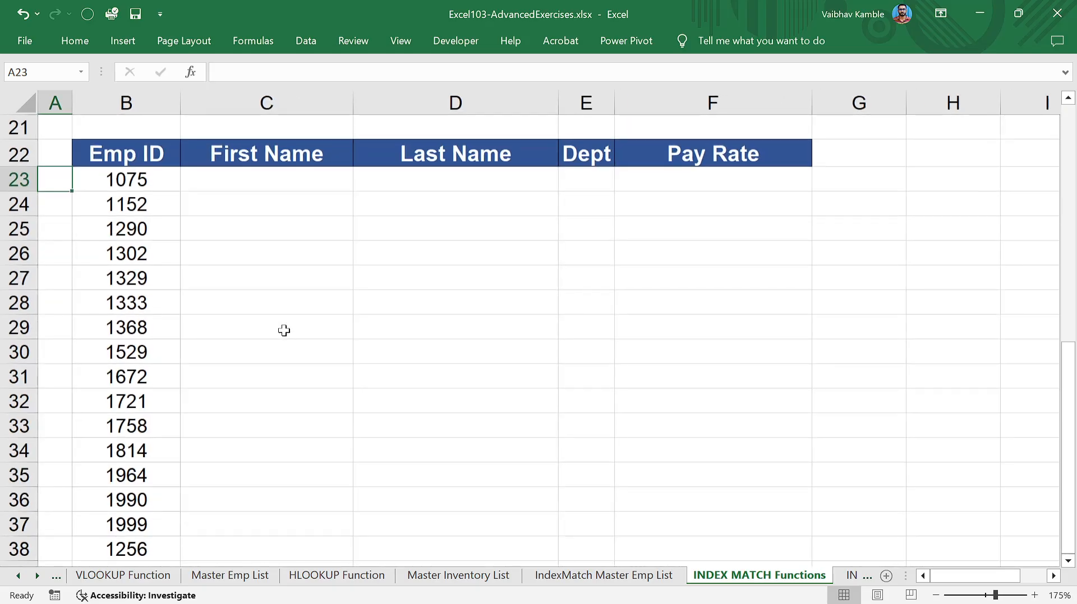
key("alt+Tab")
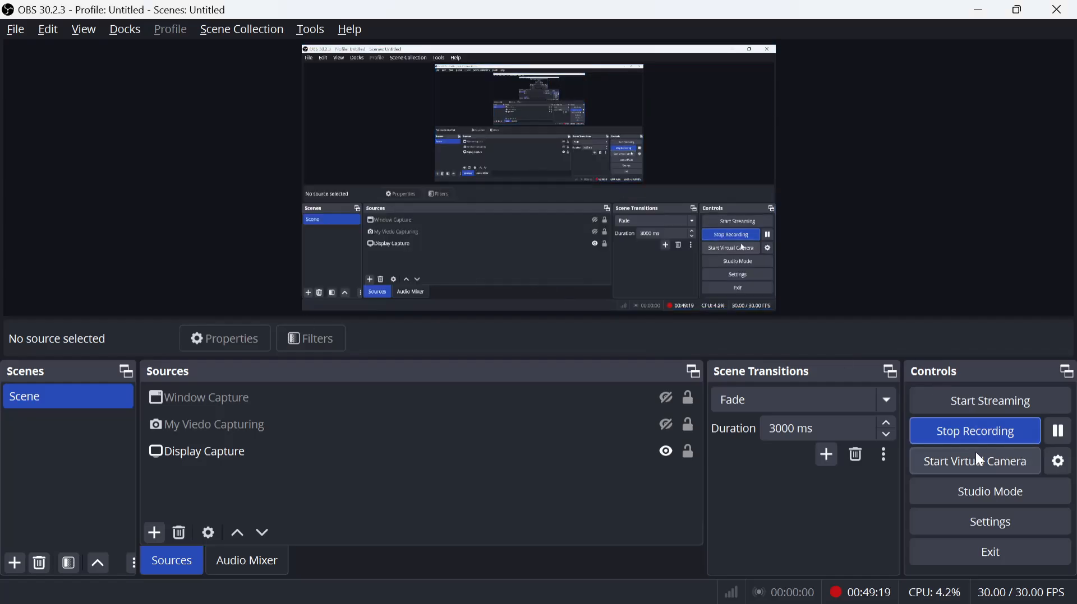
key("alt+Tab")
Step: Start an INDEX formula in C23 and open its function arguments with the array, row_num, column_num form
left_click(241, 175)
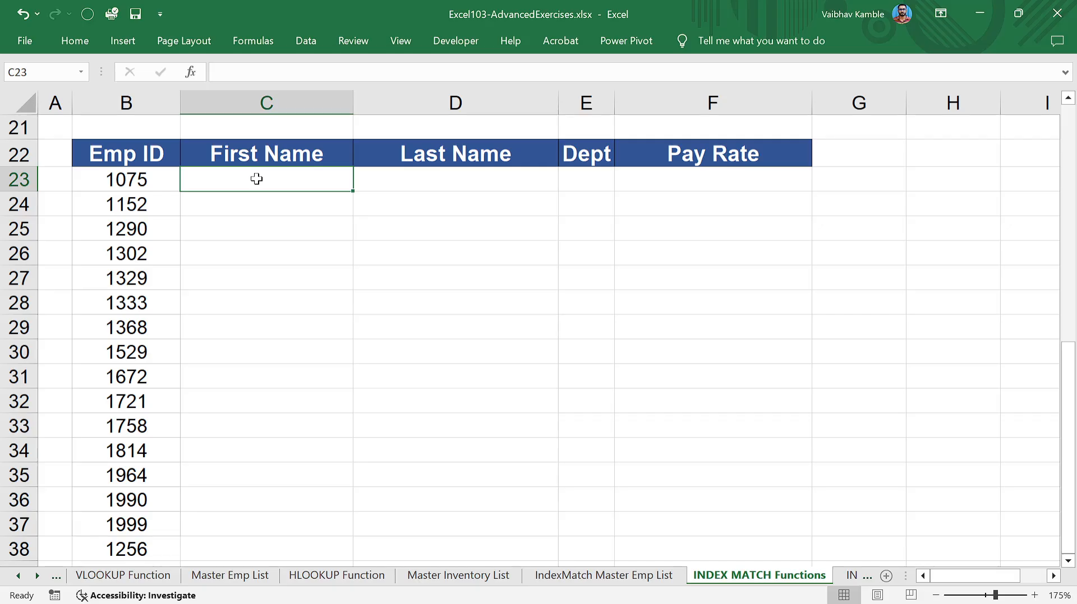
type("=index")
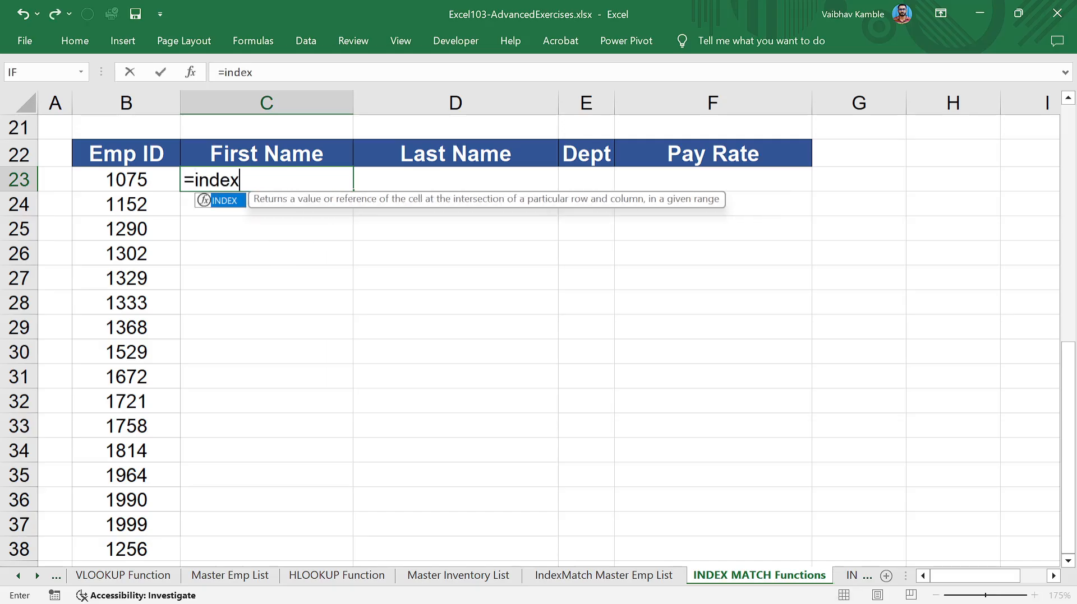
key("Tab")
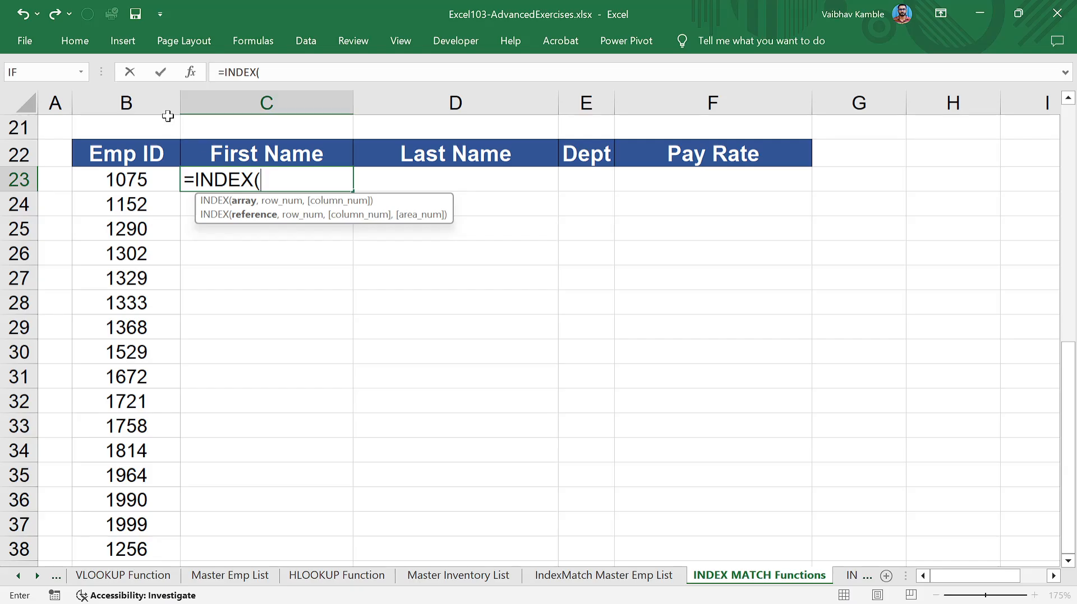
left_click(190, 72)
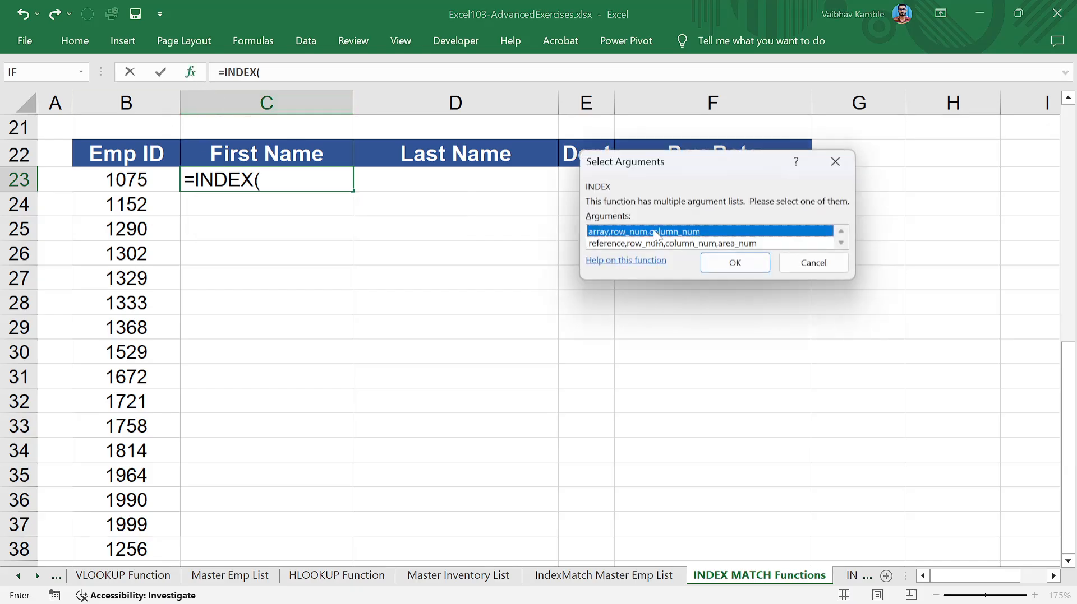
left_click(735, 262)
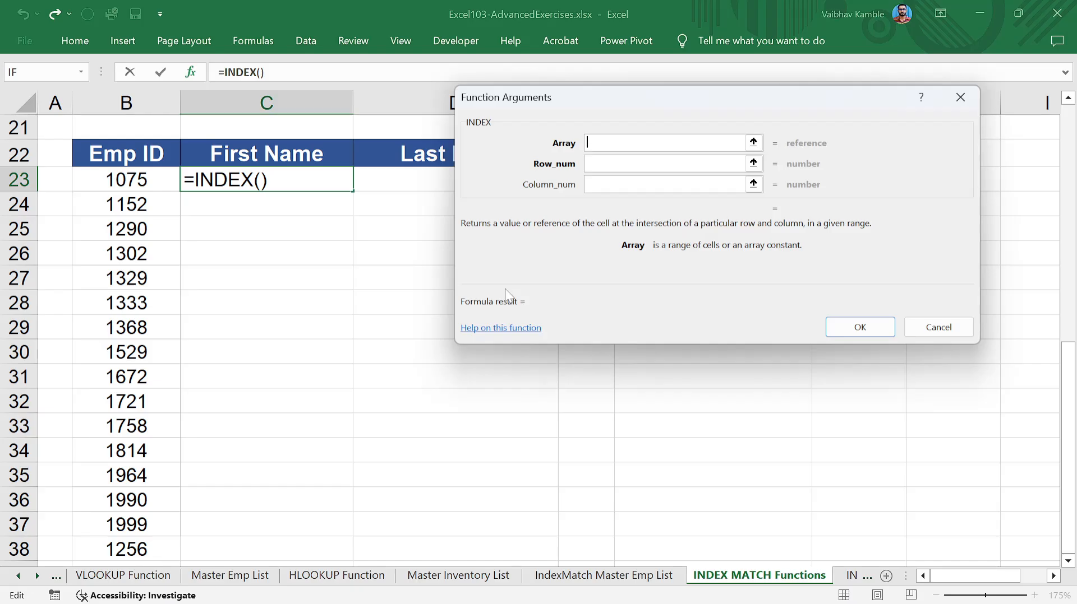
left_click_drag(645, 99, 602, 213)
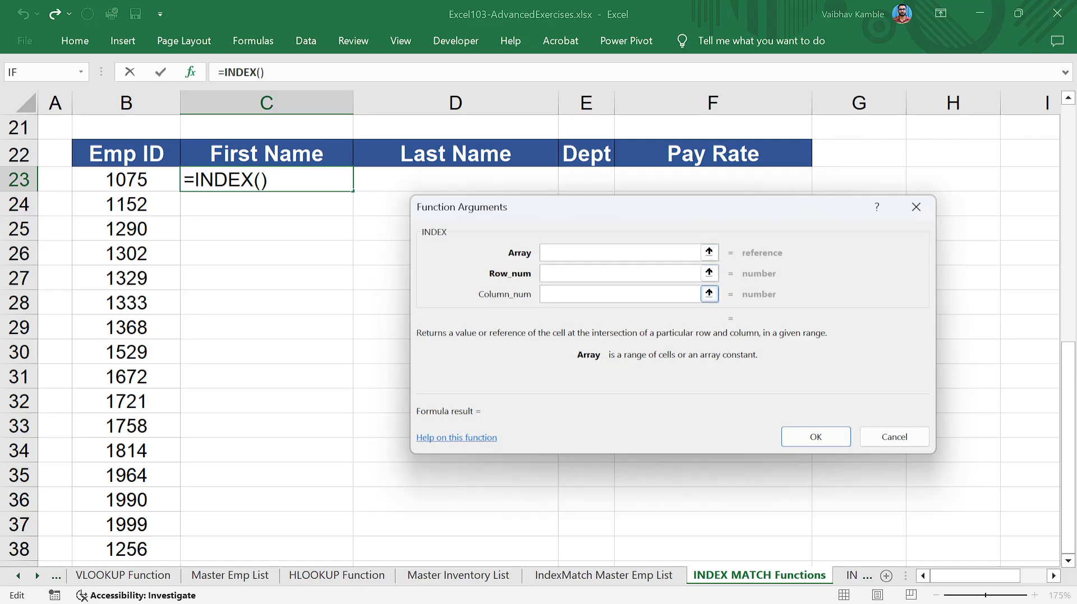
left_click_drag(605, 197, 611, 195)
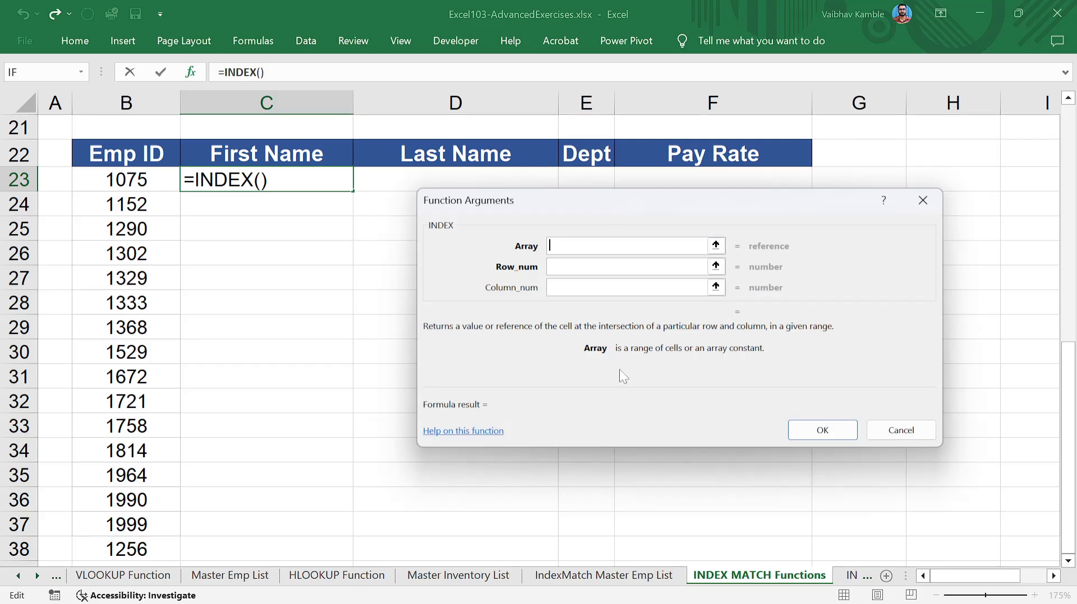
Step: Set the INDEX array to the absolute range $A$1:$I$39 on the IndexMatch Master Emp List sheet
left_click(631, 574)
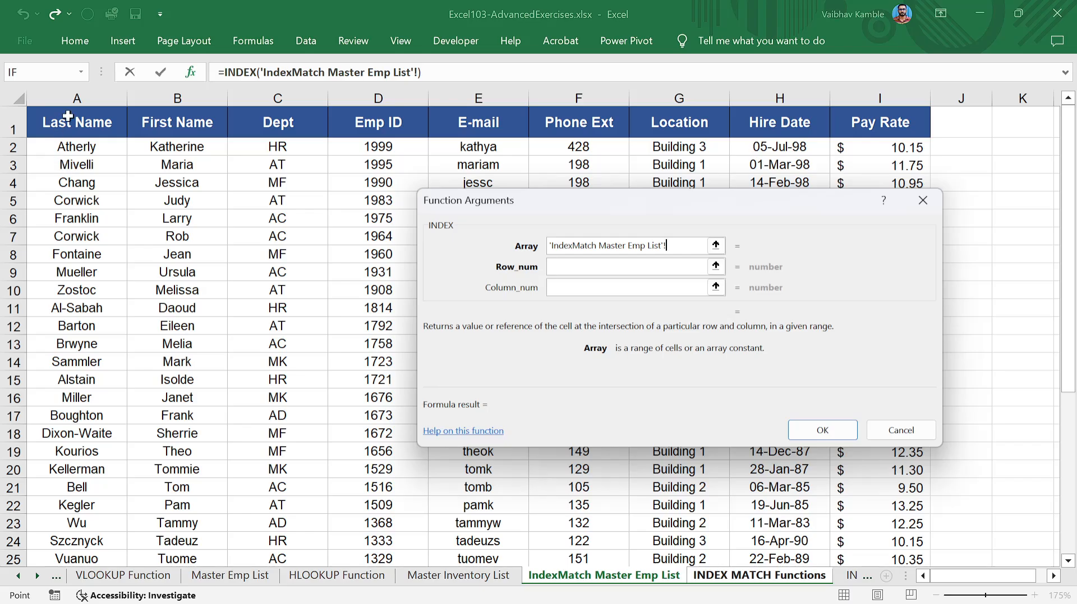
left_click_drag(68, 116, 137, 147)
key("ctrl+shift+Right")
key("ctrl+shift+Down")
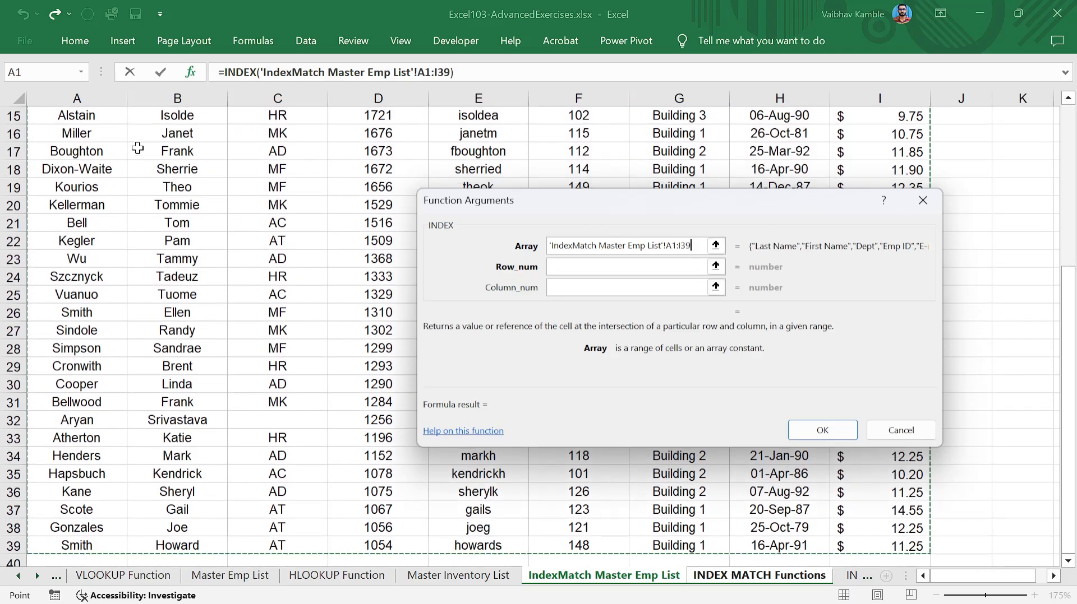
key("F4")
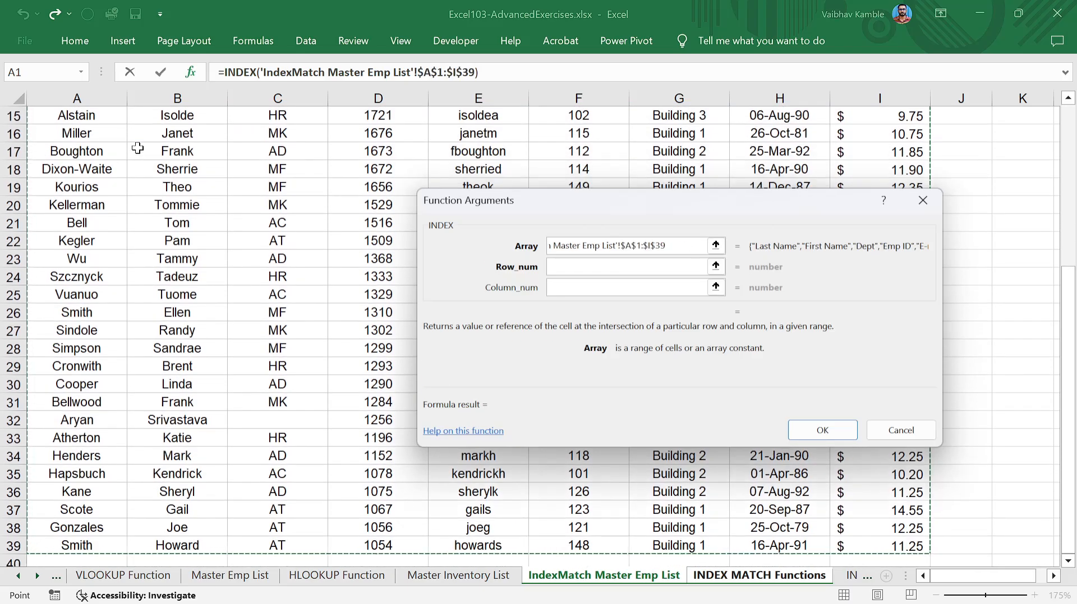
key("Tab")
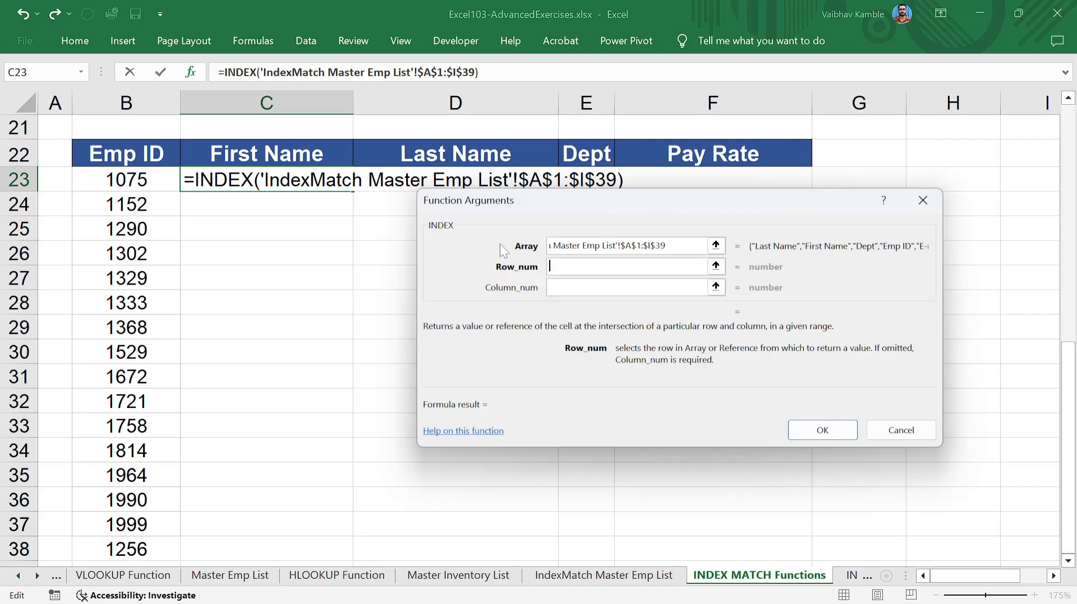
Step: Try to enter the INDEX formula with only its array argument, and cancel the formula entry
left_click(495, 73)
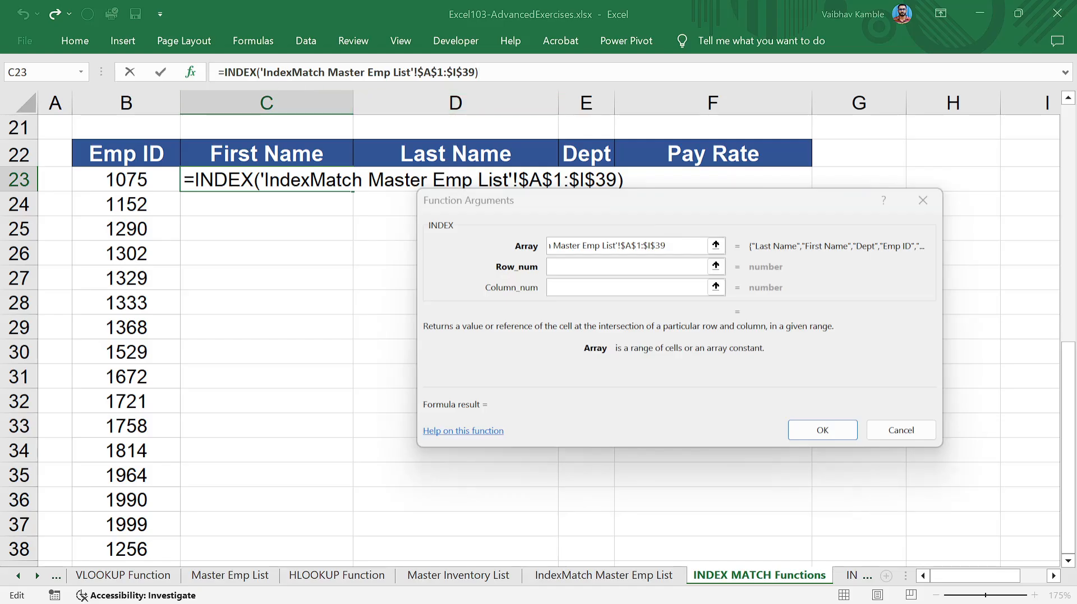
left_click_drag(260, 72, 479, 72)
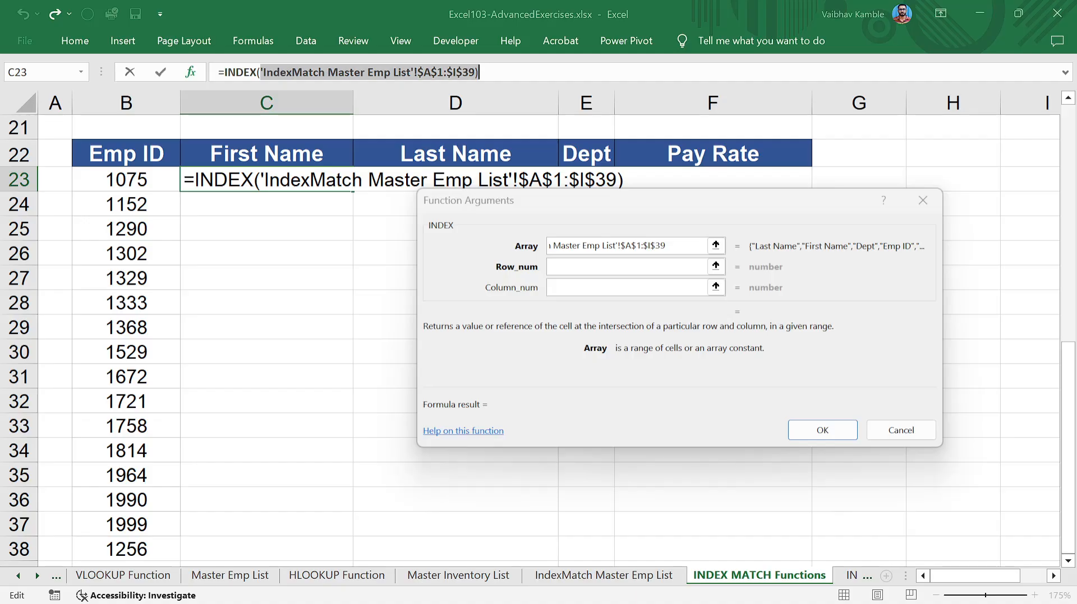
left_click(484, 72)
key("Return")
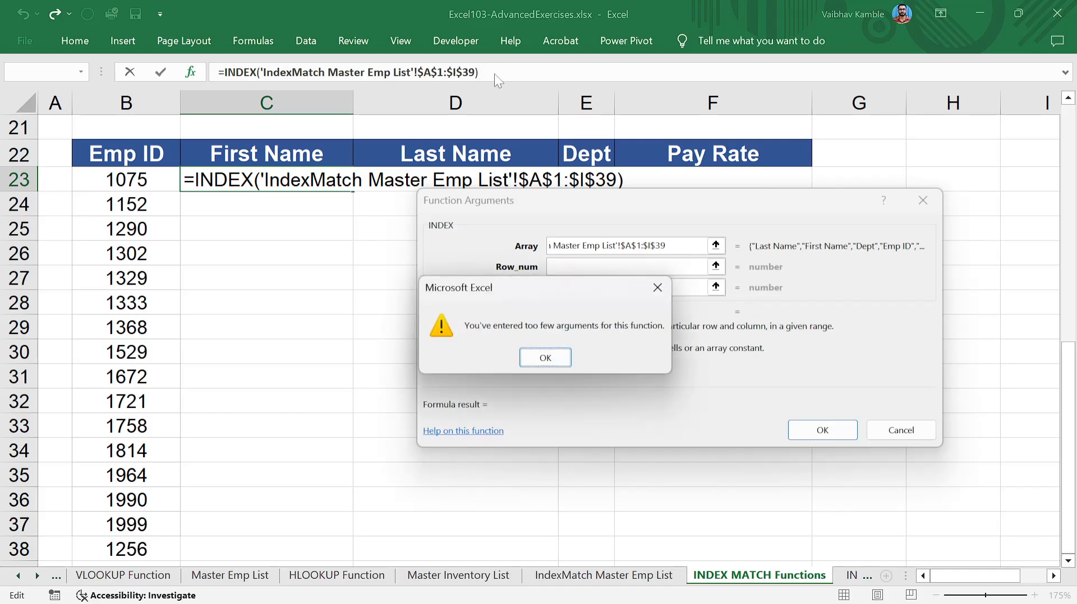
left_click(545, 358)
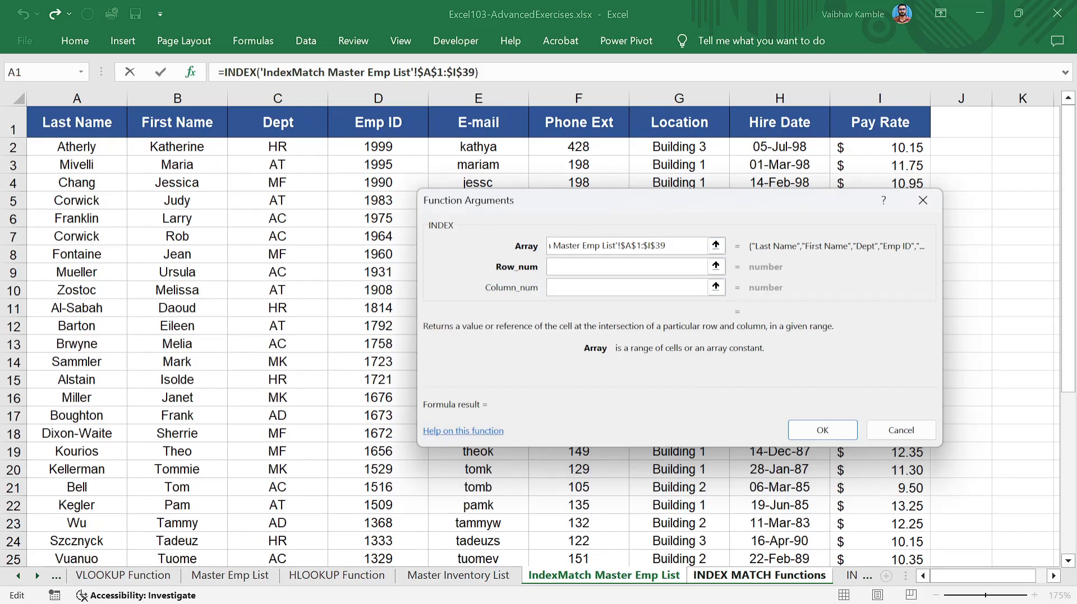
left_click_drag(693, 247, 542, 246)
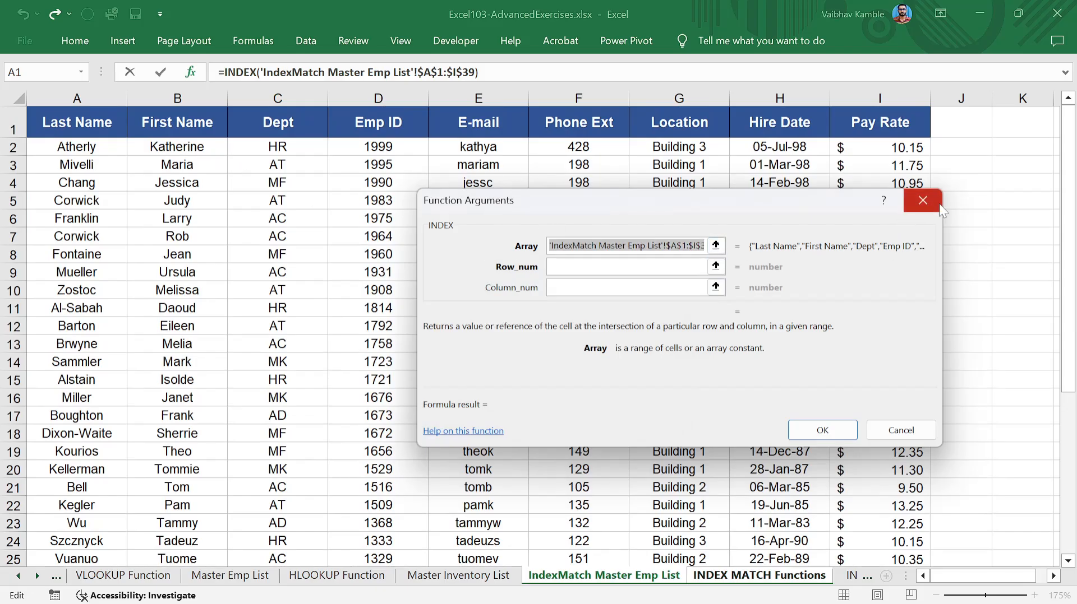
left_click(920, 204)
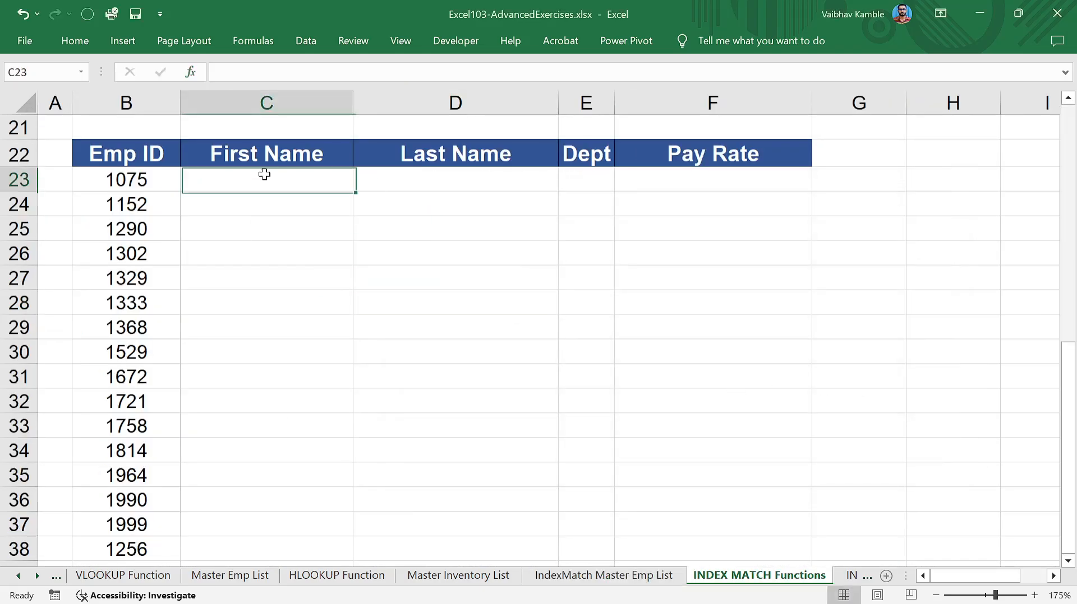
Step: Begin a new INDEX formula in C23, choosing the array, row_num, column_num argument list
type("=index")
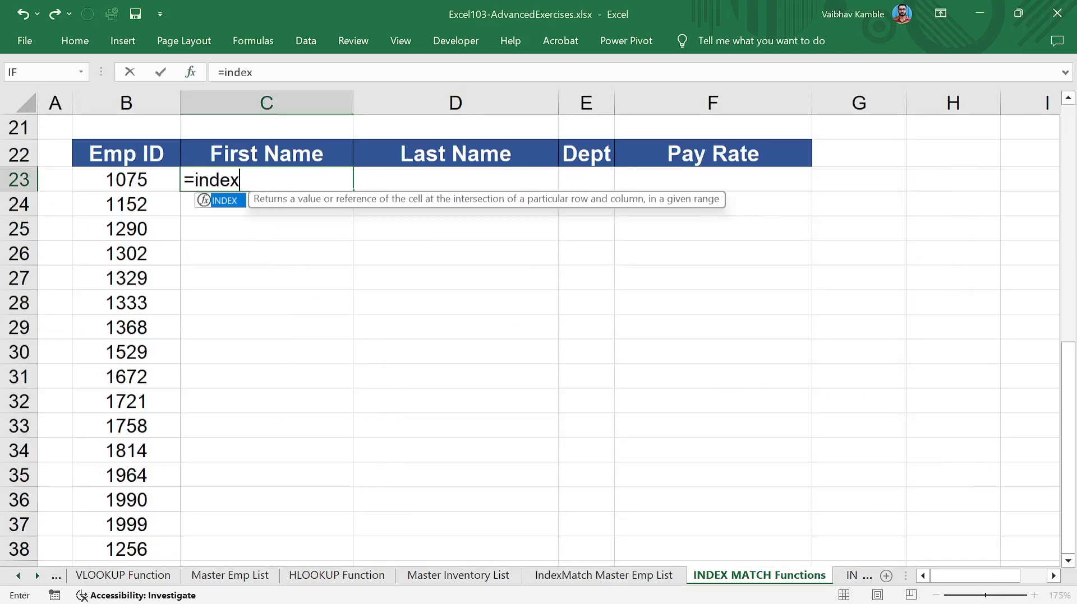
key("Tab")
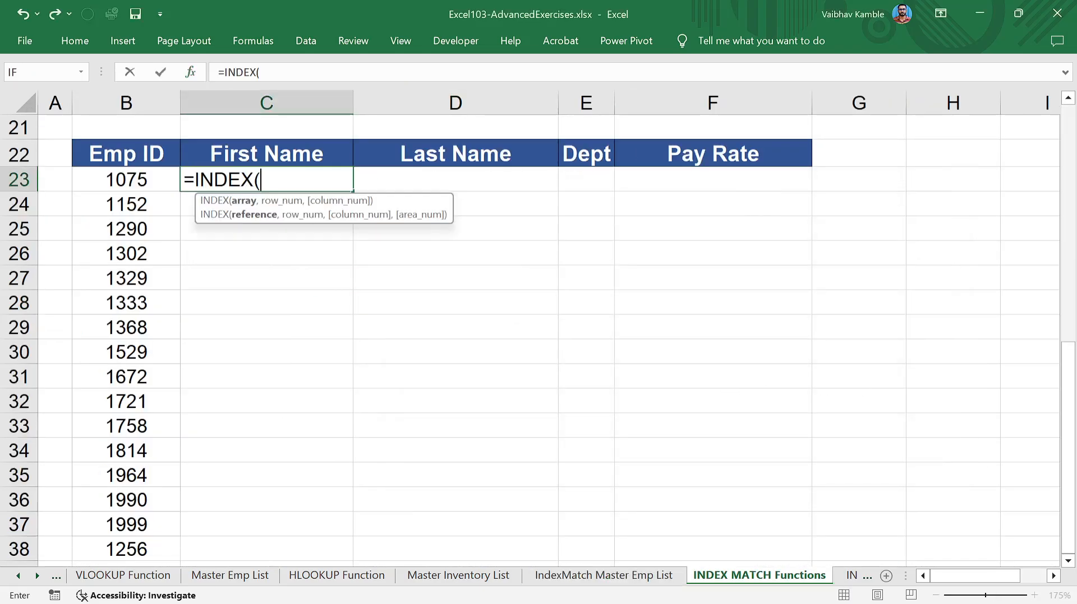
left_click(191, 72)
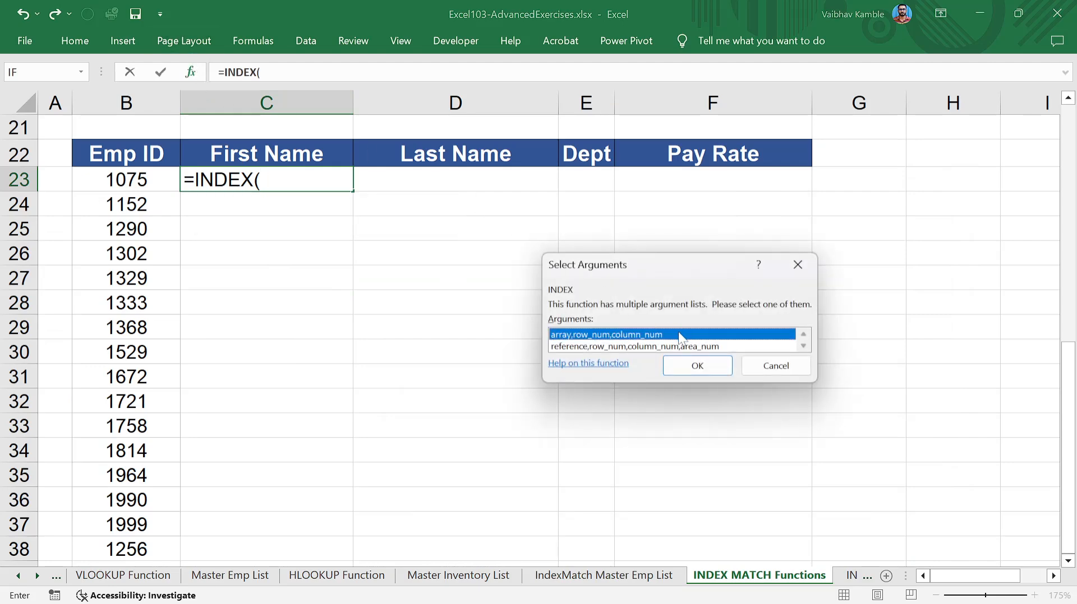
left_click(697, 366)
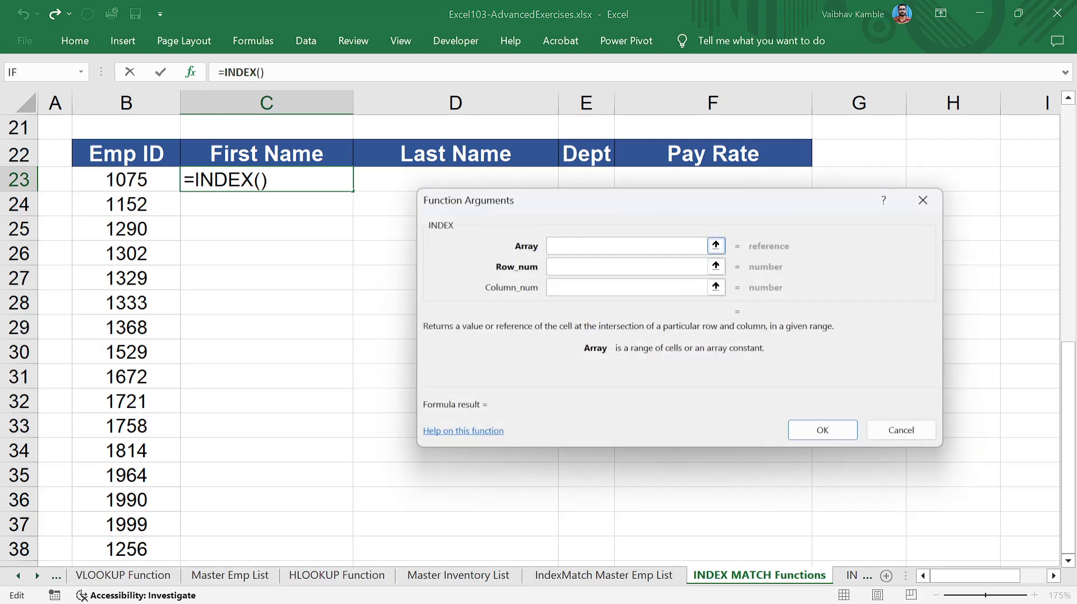
Step: Set INDEX's Array argument to the whole IndexMatch Master Emp List table as the absolute reference $A$1:$I$39
left_click(630, 580)
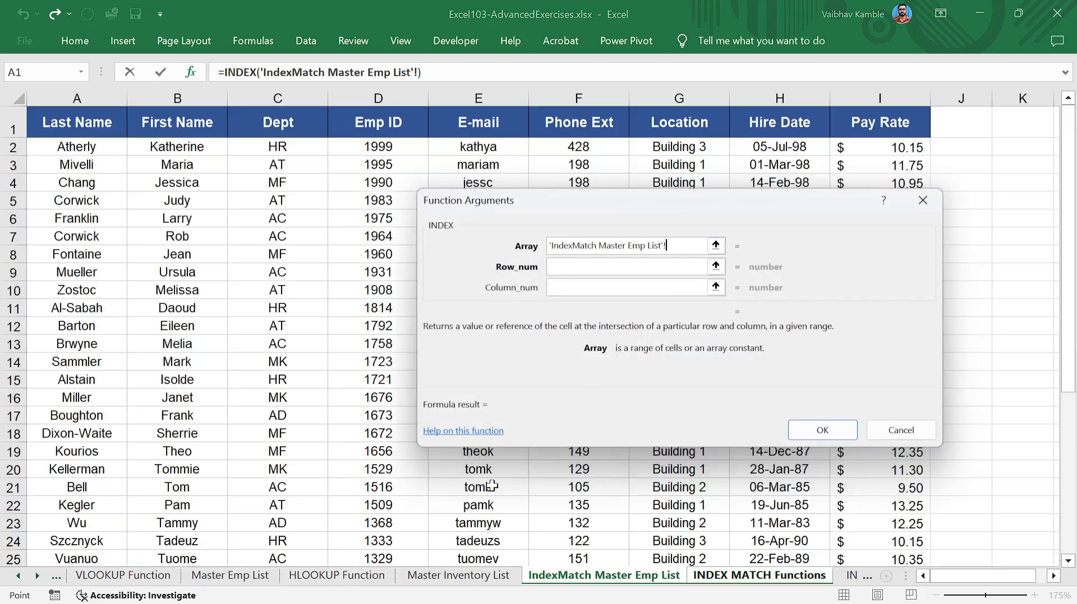
left_click(85, 121)
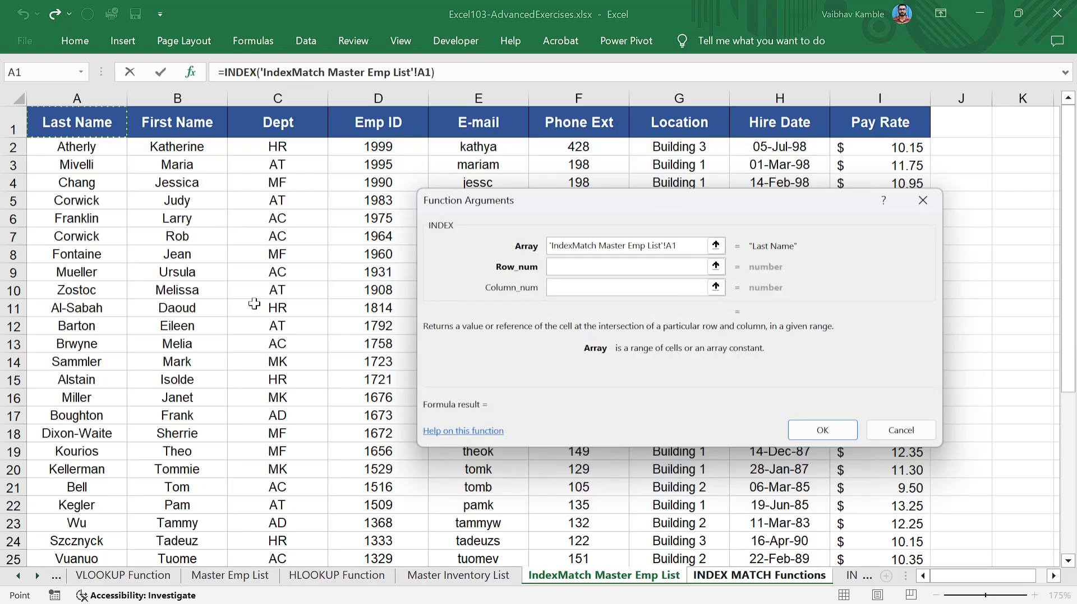
key("ctrl+shift+Right")
key("ctrl+shift+Down")
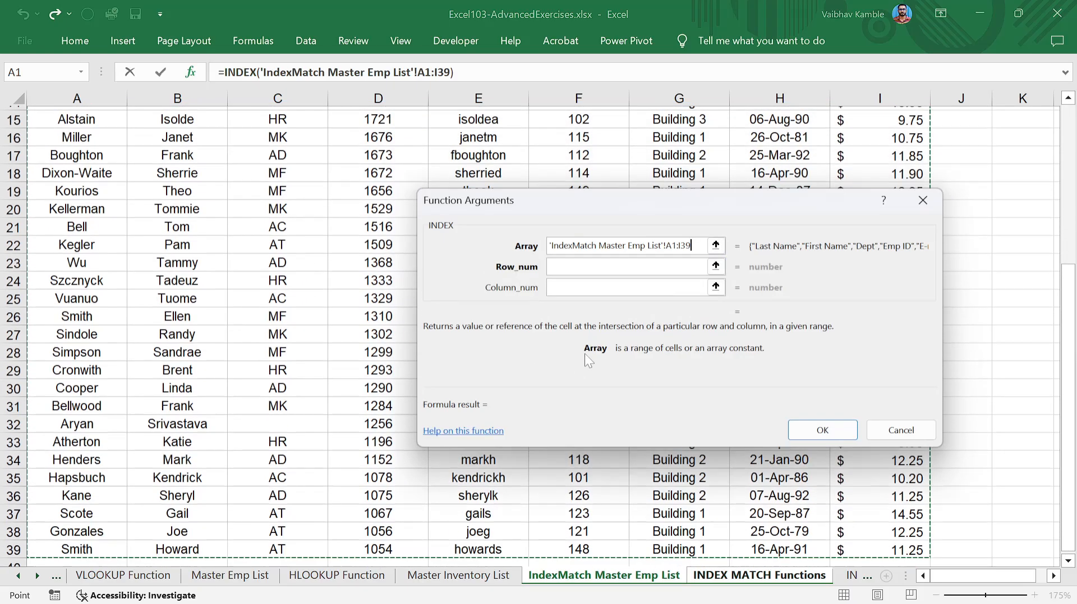
key("F4")
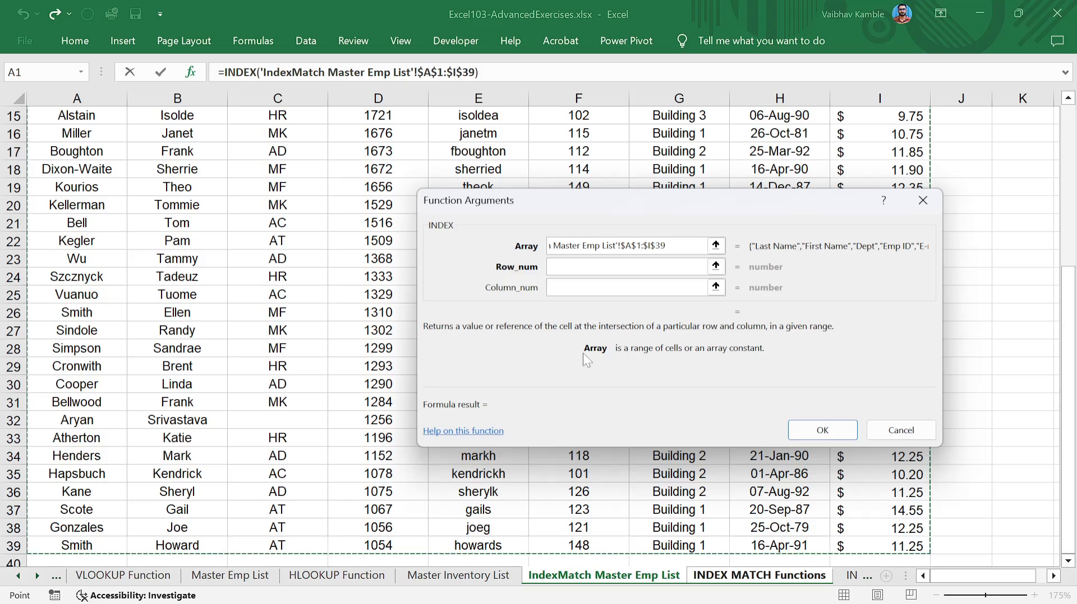
key("Tab")
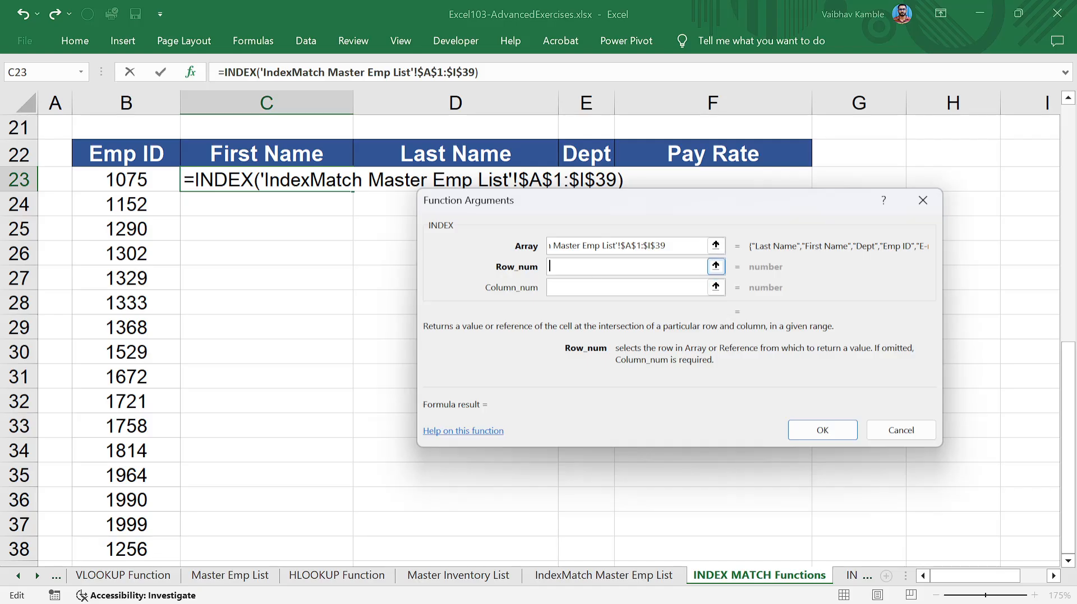
Step: Nest a MATCH function in INDEX's Row_num argument and open the MATCH function's arguments
type("match")
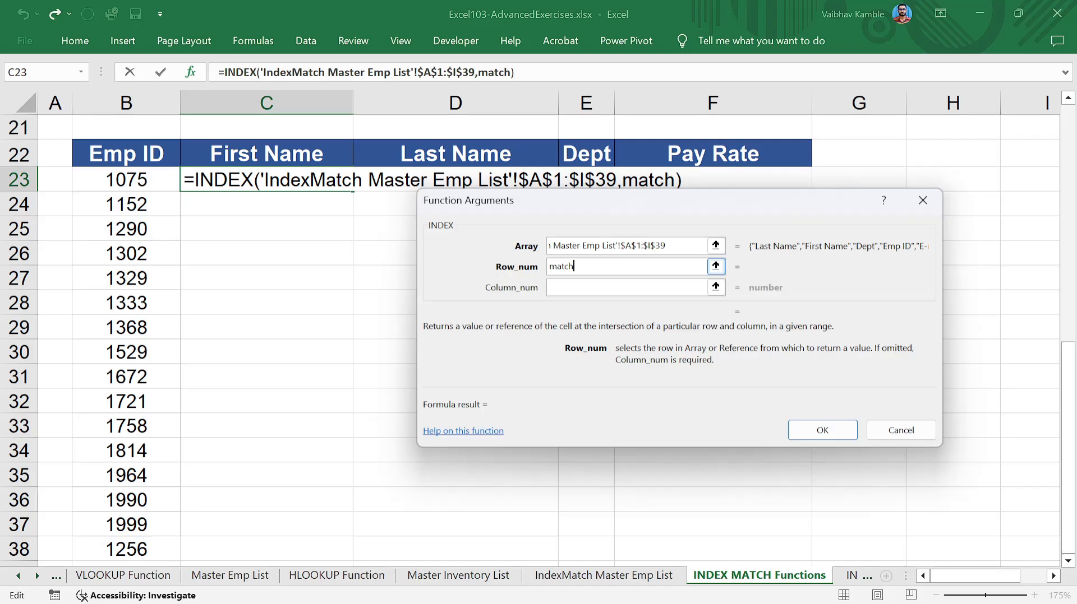
type("(")
left_click(492, 71)
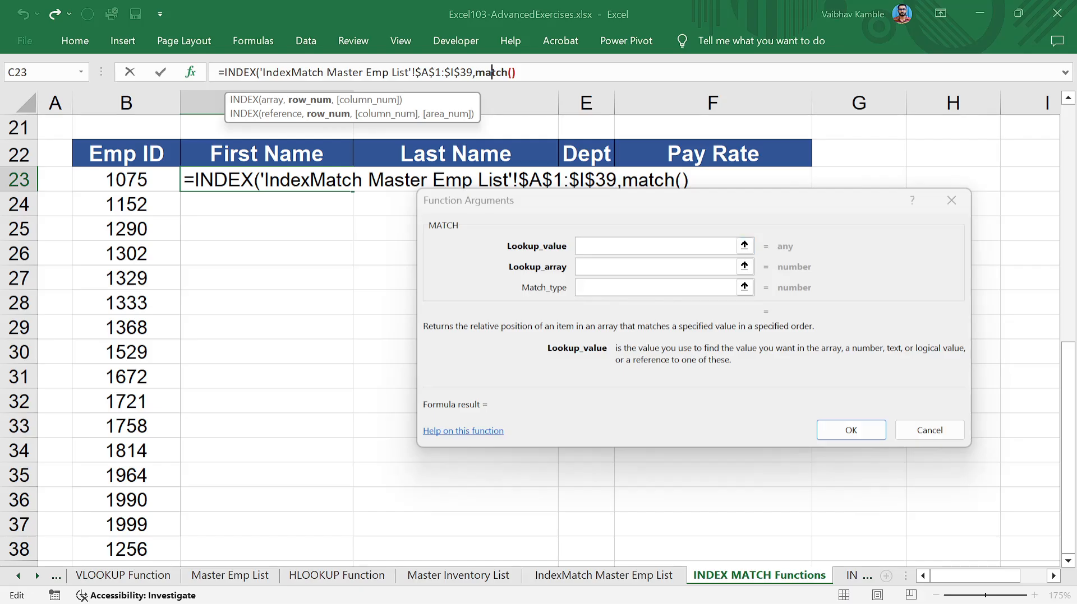
Step: Set MATCH's Lookup_value to the Emp ID cell B23 with only the column locked, as $B23
left_click(644, 250)
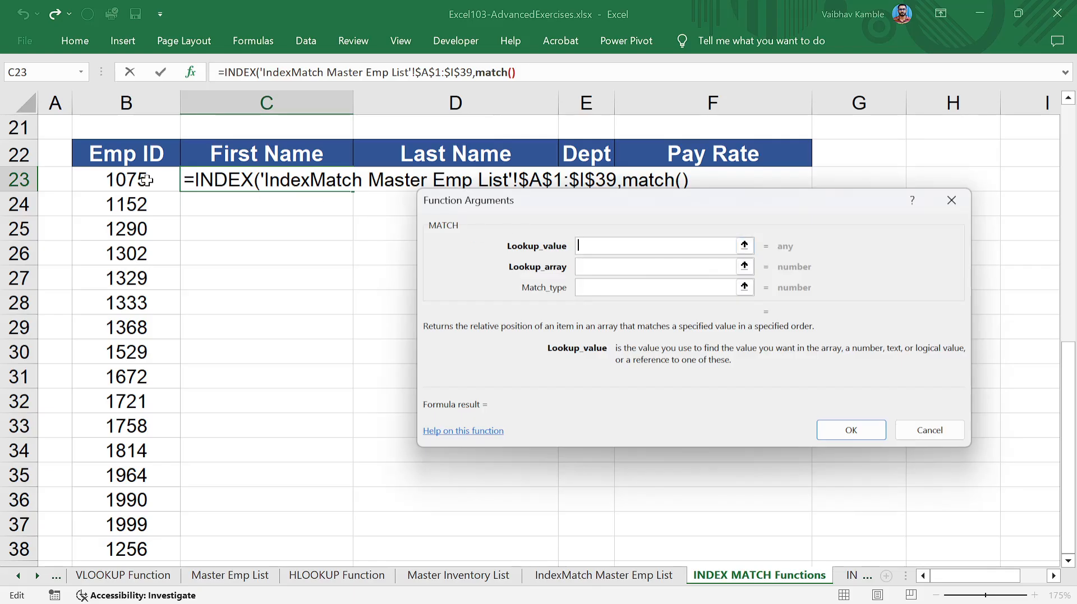
left_click(127, 180)
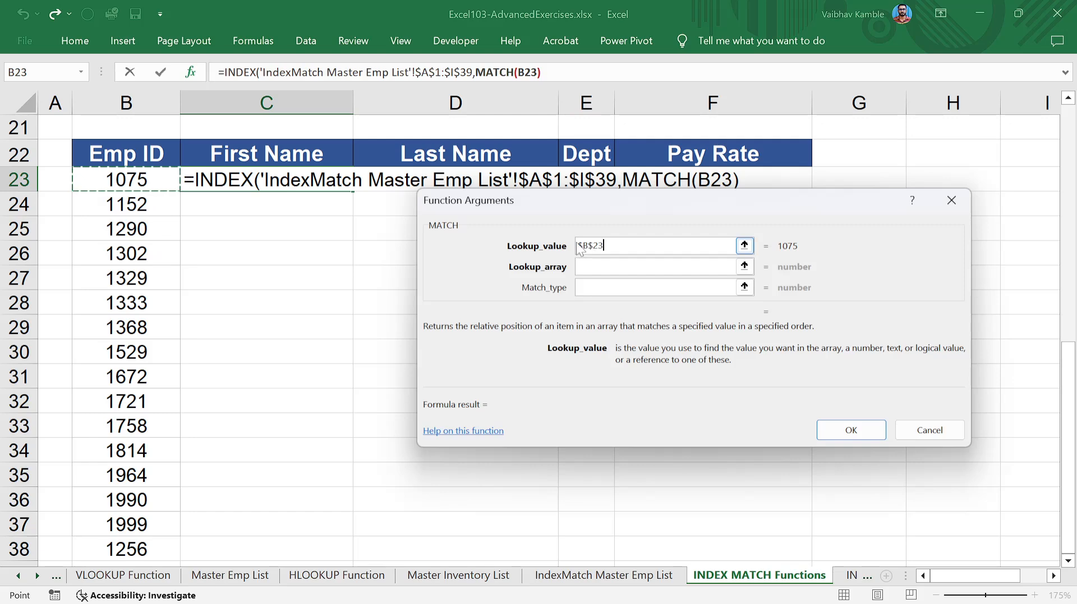
key("F4")
key("F4")
key("F4")
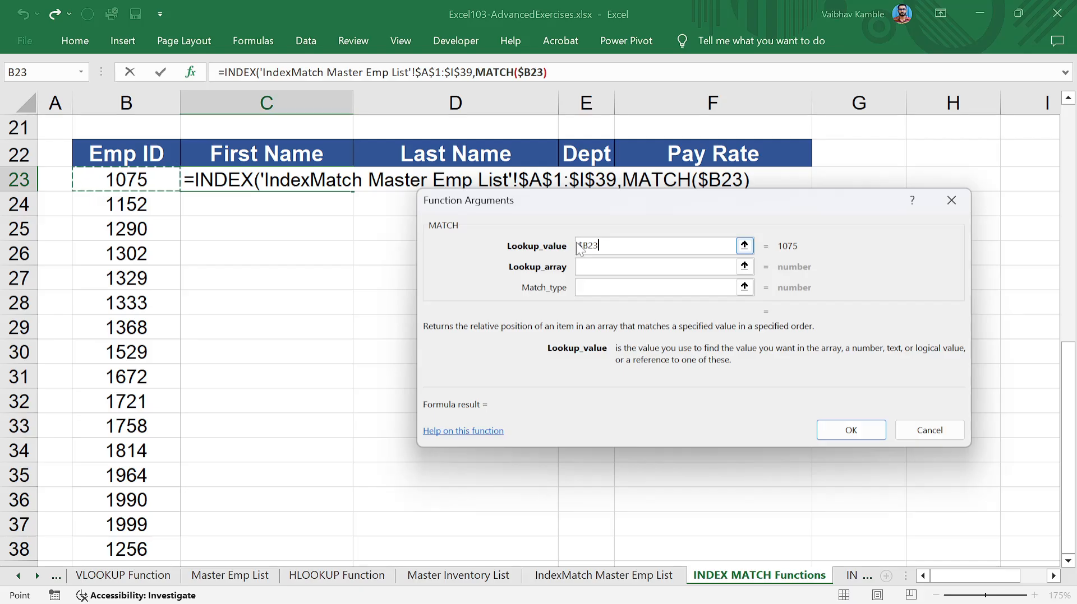
key("Tab")
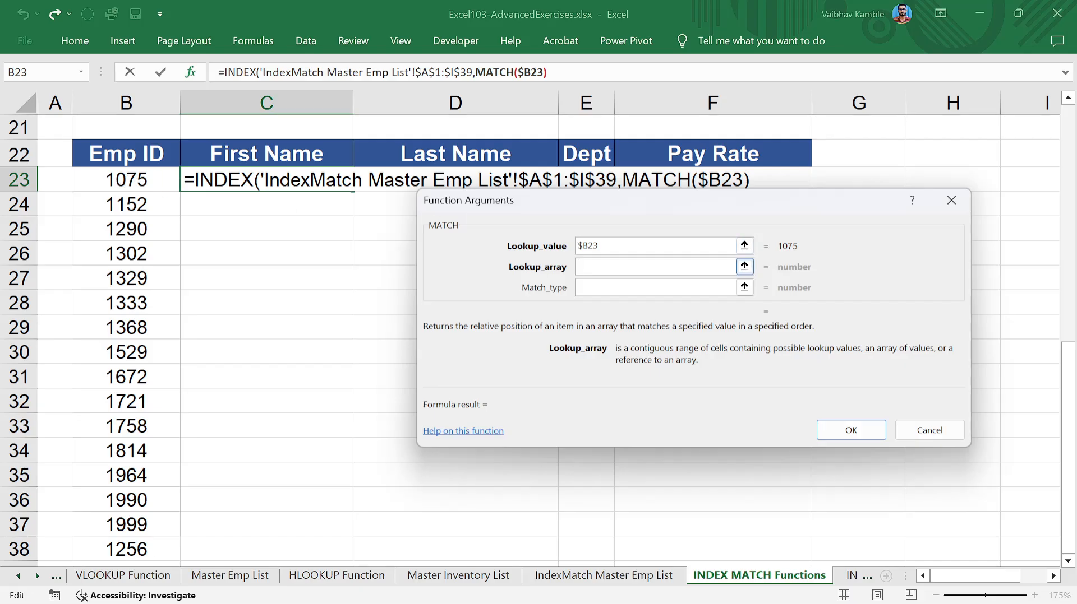
Step: Set MATCH's Lookup_array to the Emp ID column of the IndexMatch Master Emp List sheet as the absolute reference $D$1:$D$39
left_click(643, 581)
scroll(344, 232, "up", 5)
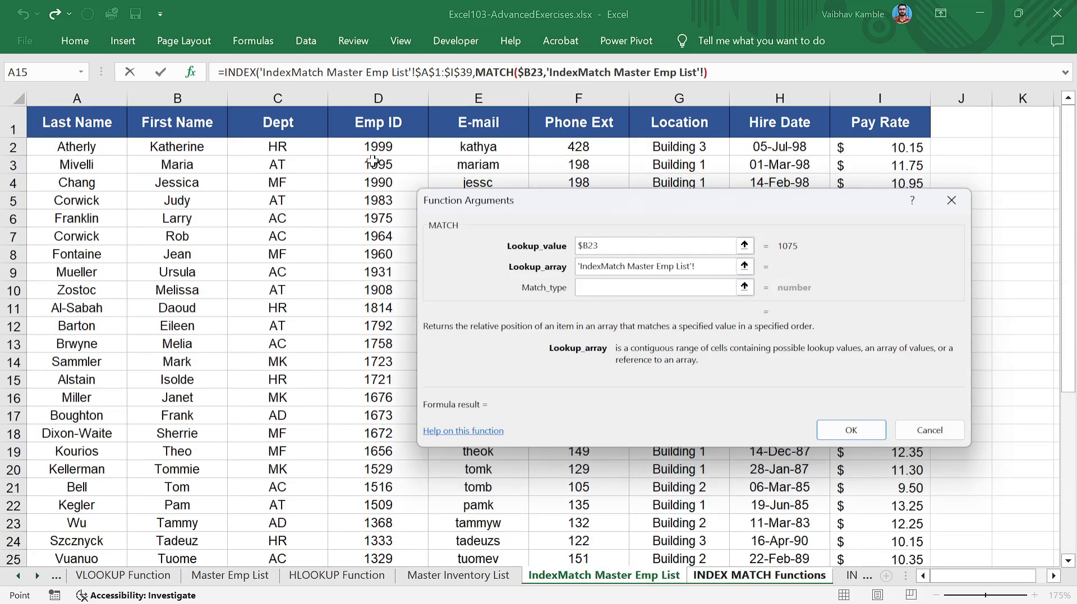
left_click(386, 98)
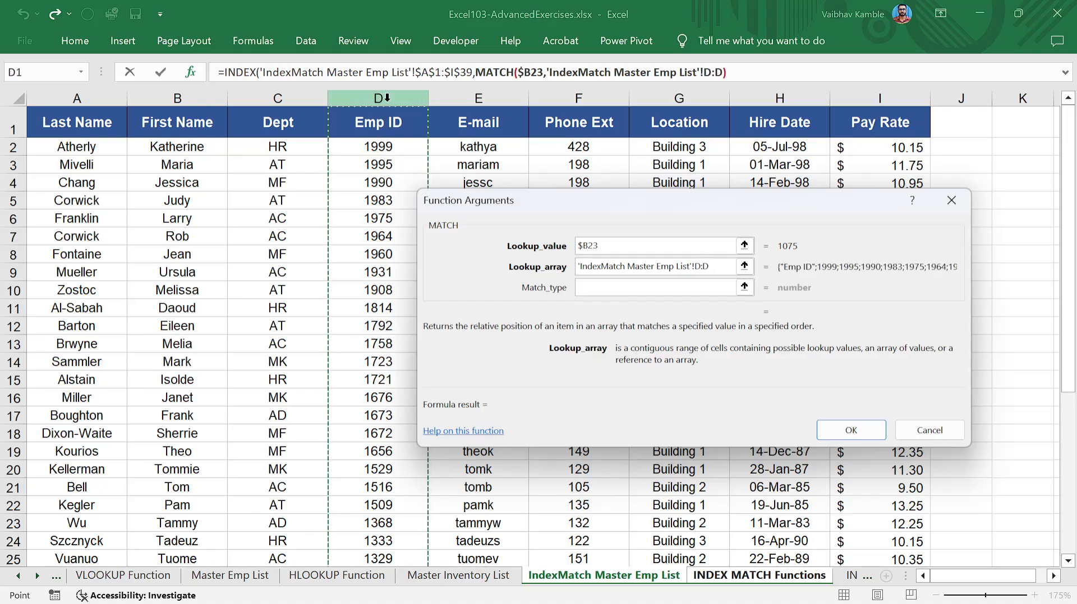
left_click(379, 123)
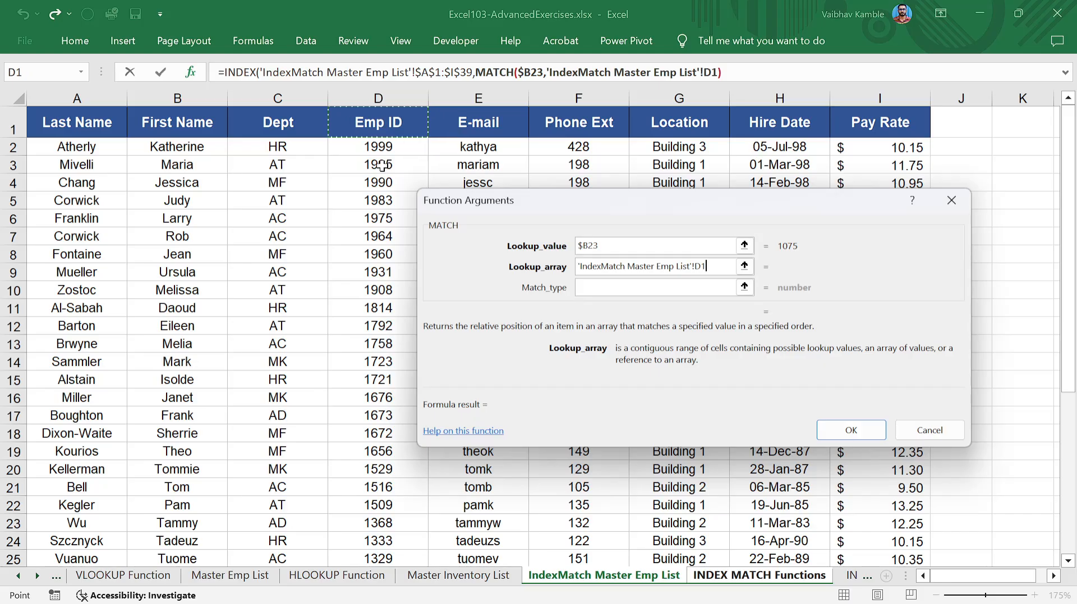
key("ctrl+shift+Down")
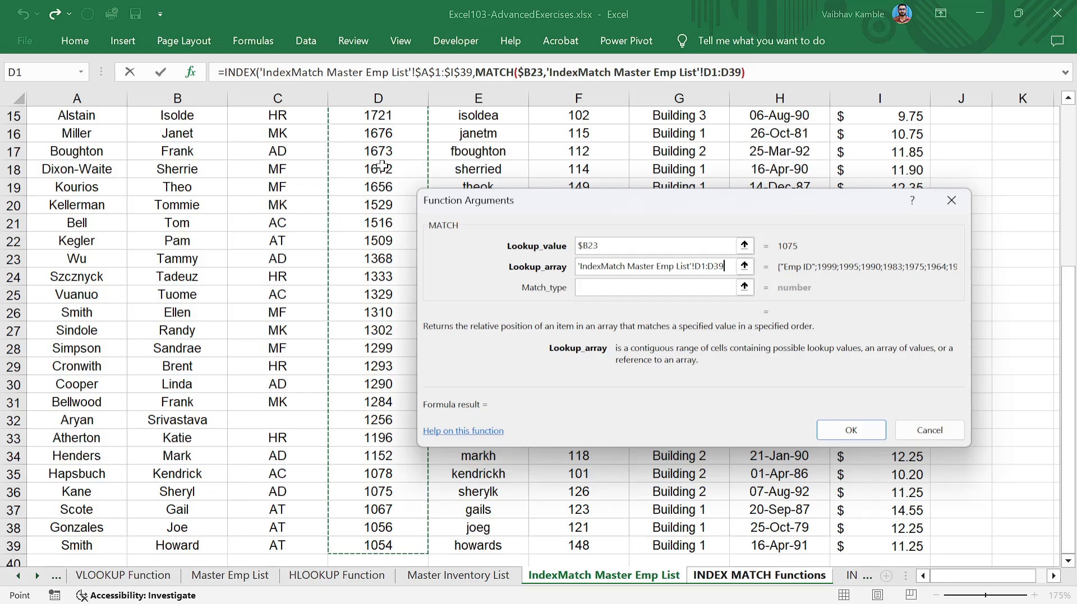
key("F4")
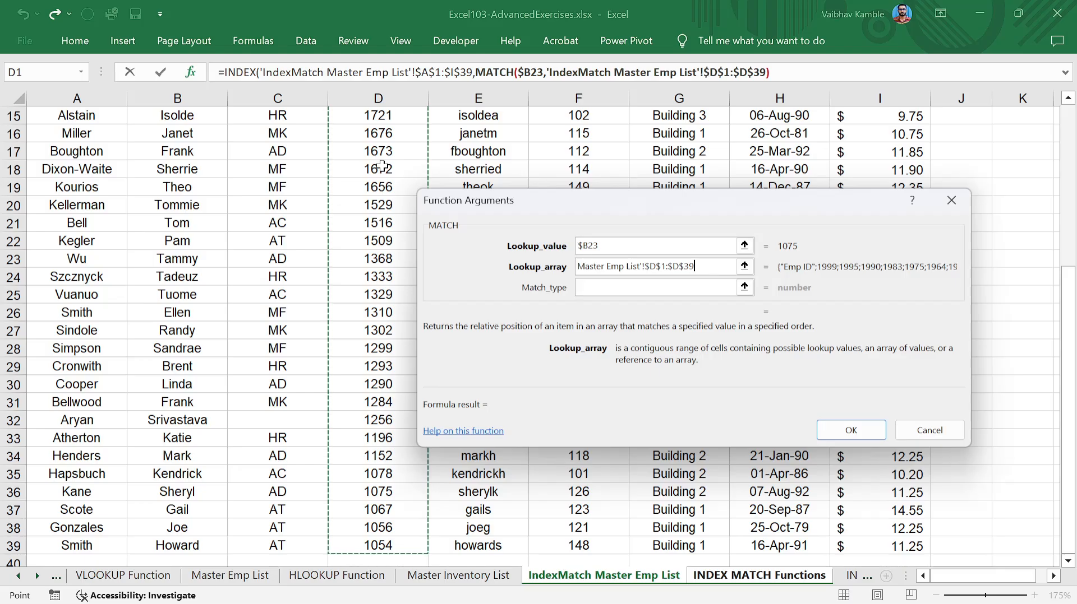
Step: Set Match_type to 0 for an exact match and enter the formula in C23, accepting the proposed closing-parenthesis correction
key("Tab")
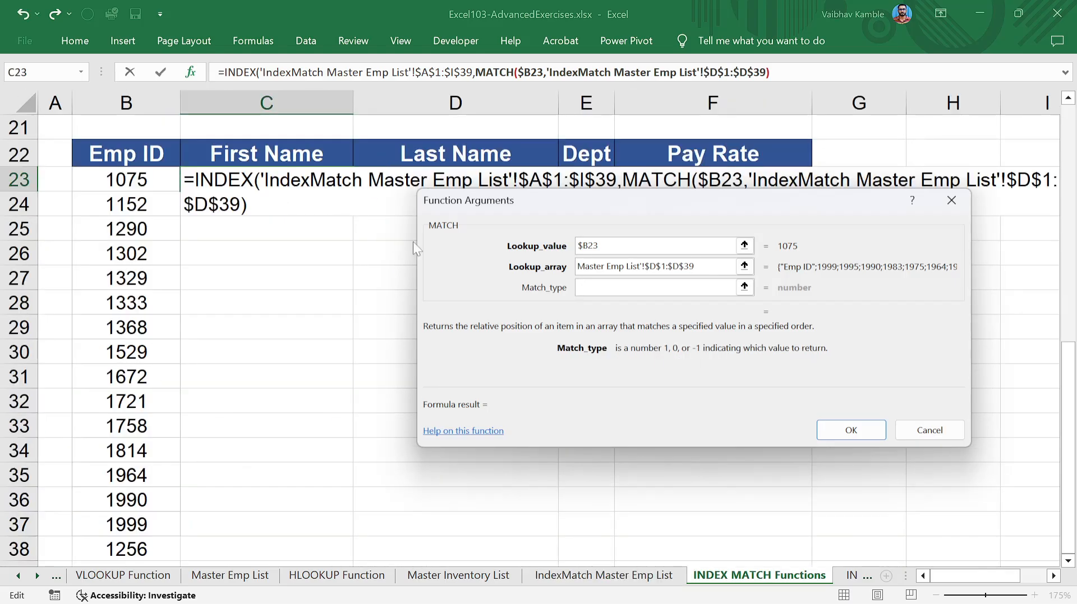
type("0")
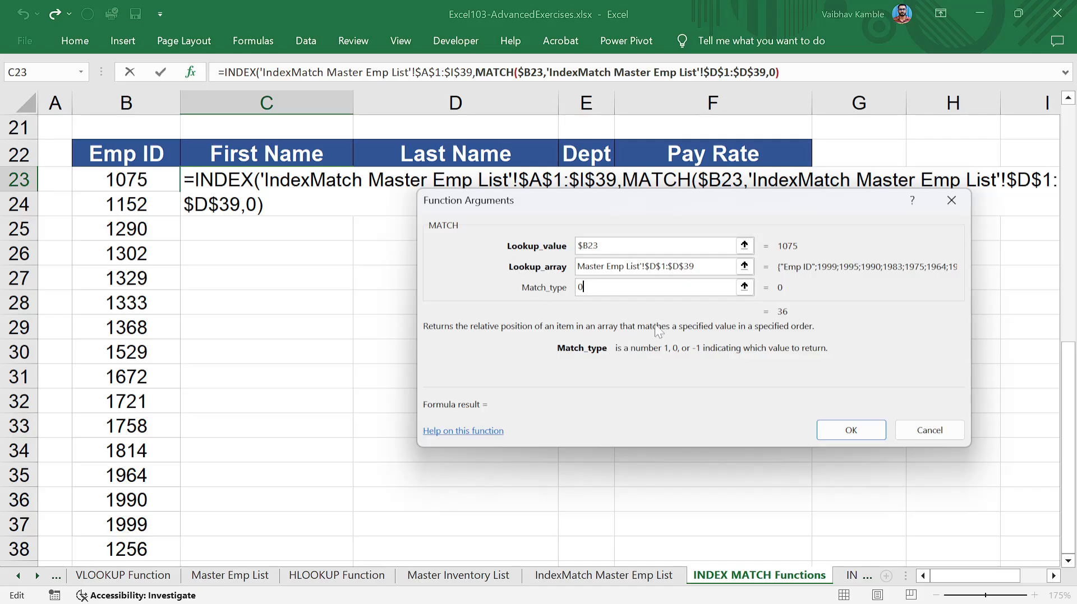
left_click(849, 430)
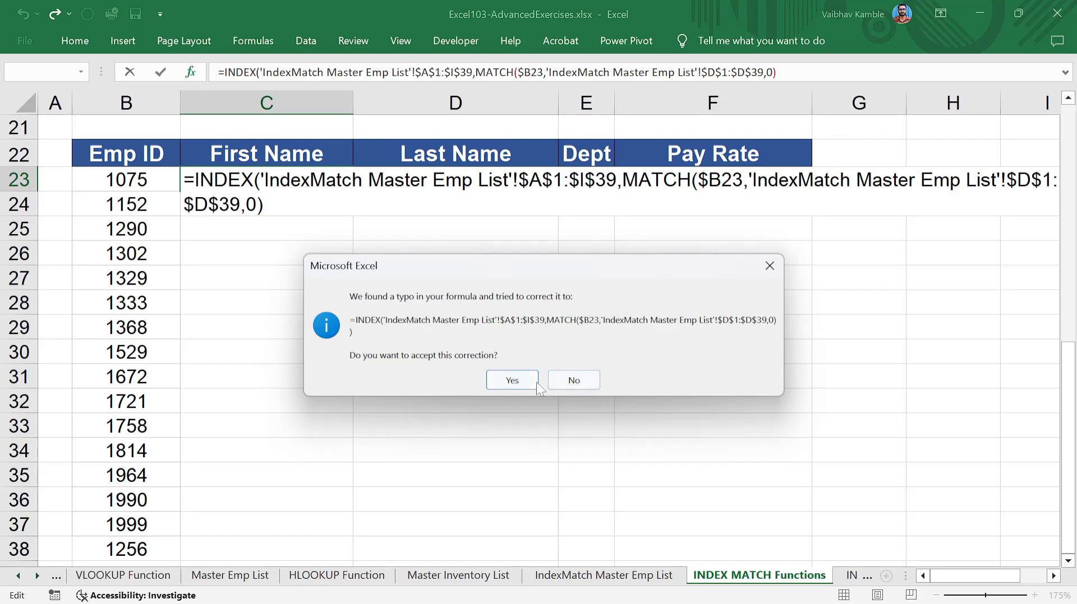
left_click(499, 383)
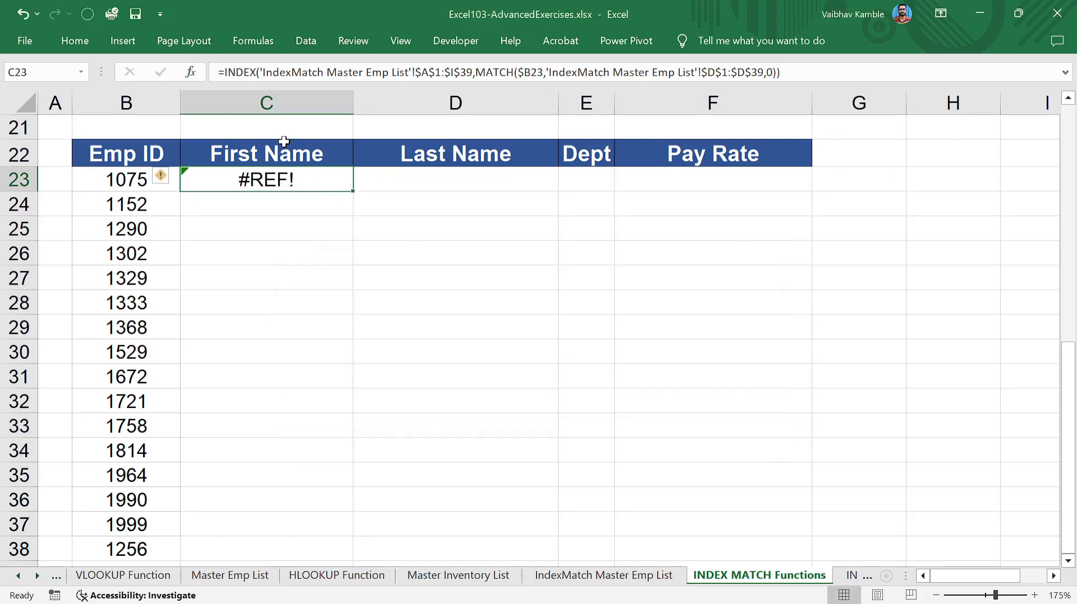
left_click(188, 73)
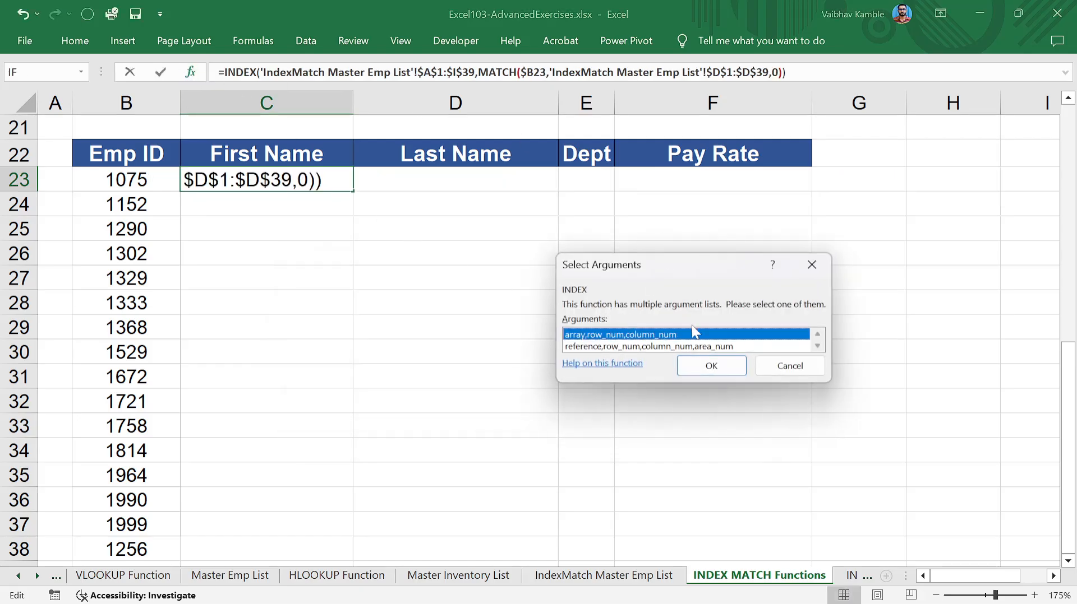
left_click(718, 365)
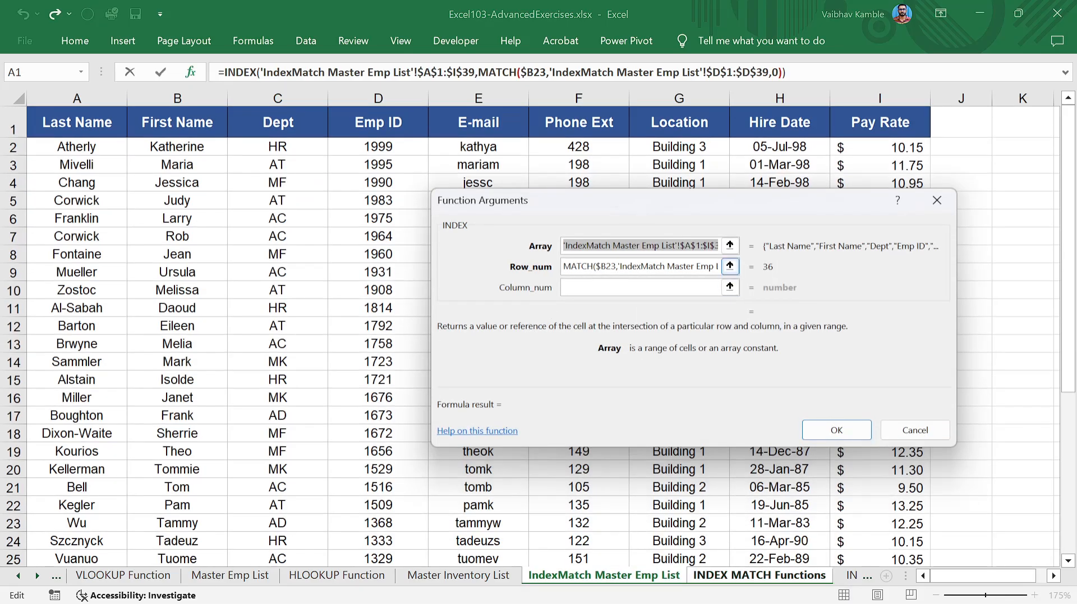
left_click(632, 266)
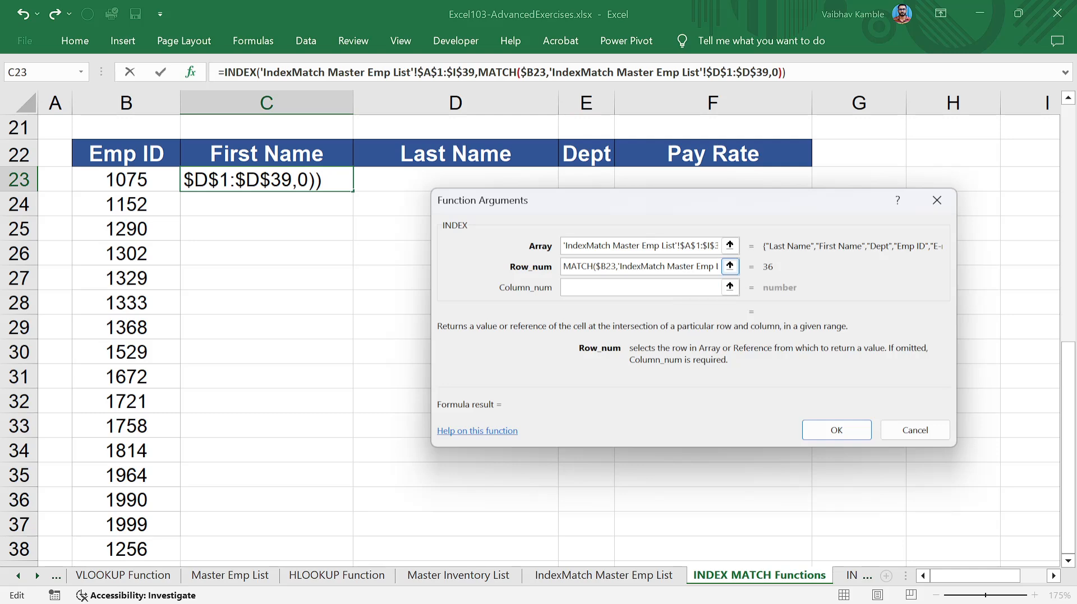
key("Tab")
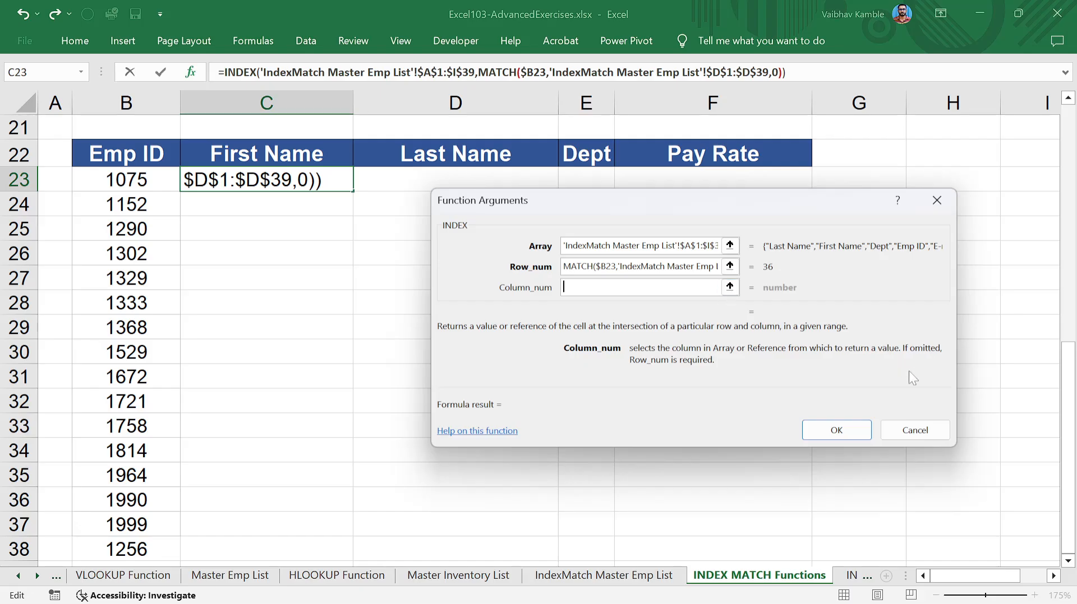
left_click(909, 430)
left_click(409, 268)
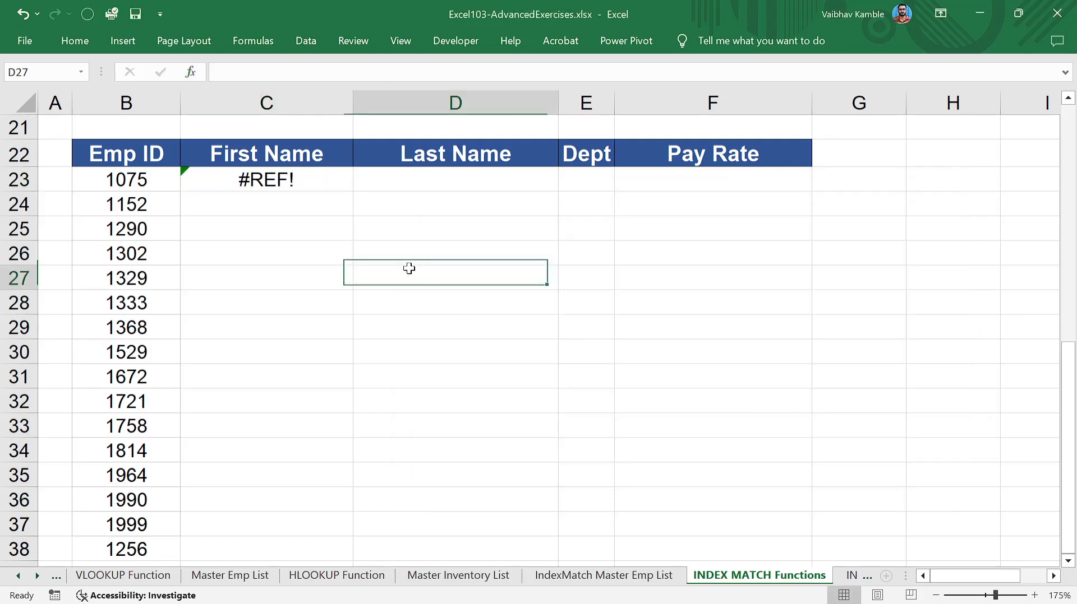
Step: Clear C23 and begin a new INDEX formula there, choosing the array, row_num, column_num argument list
left_click(327, 178)
key("Delete")
left_click(318, 230)
left_click(320, 178)
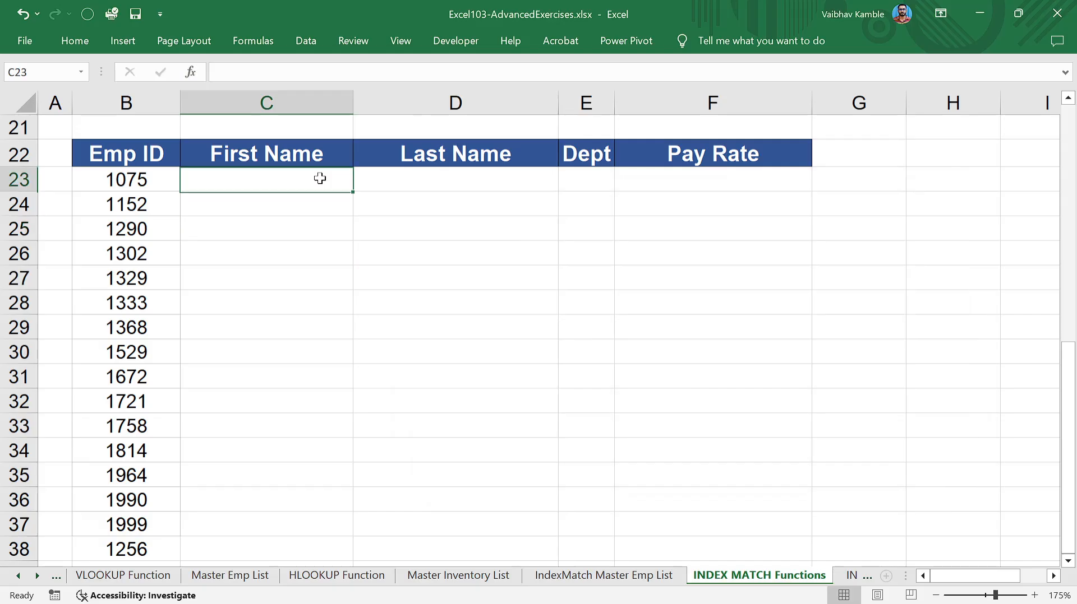
type("=inde")
key("Tab")
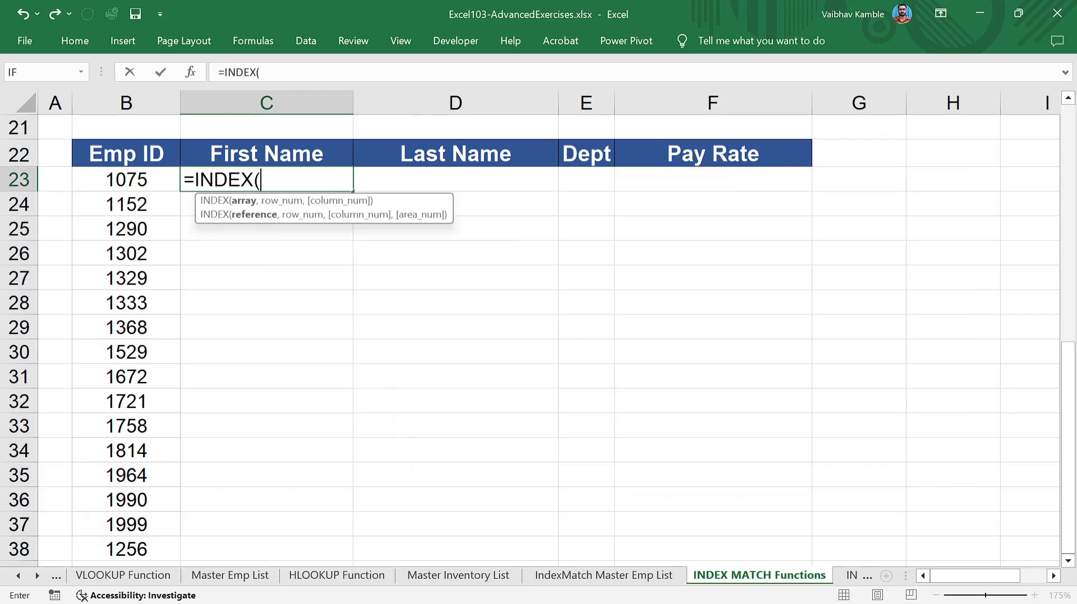
left_click(186, 73)
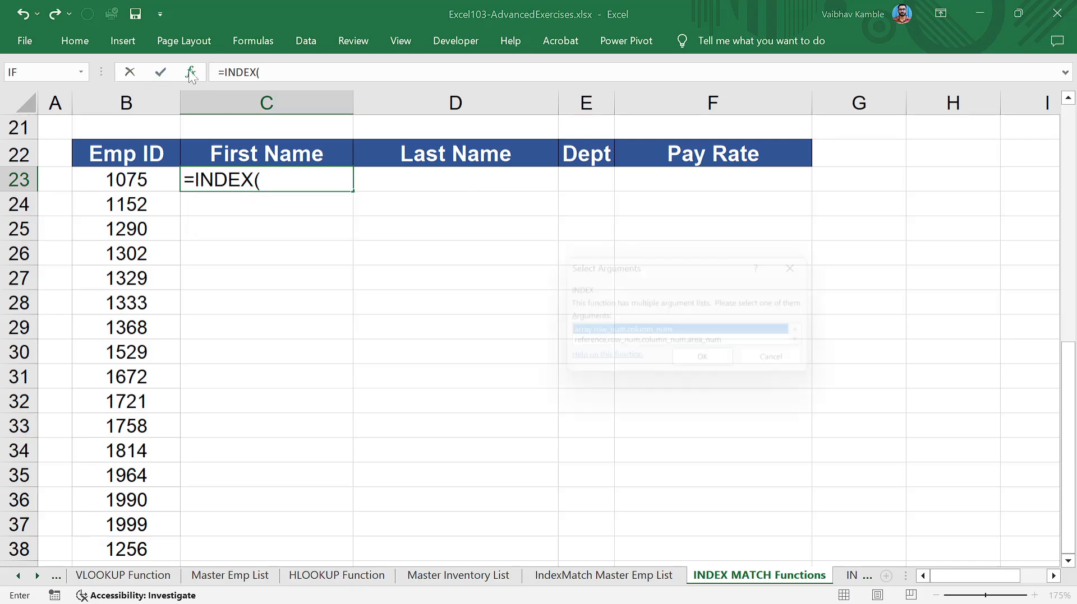
left_click(738, 368)
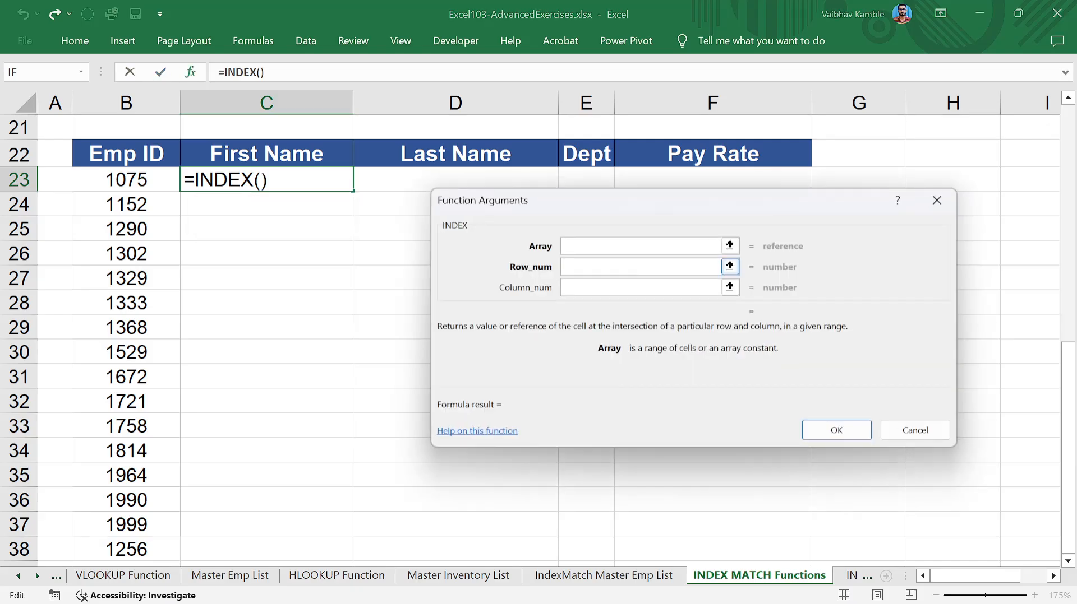
Step: Set INDEX's Array argument to the full IndexMatch Master Emp List table as the absolute reference $A$1:$I$39
left_click(590, 578)
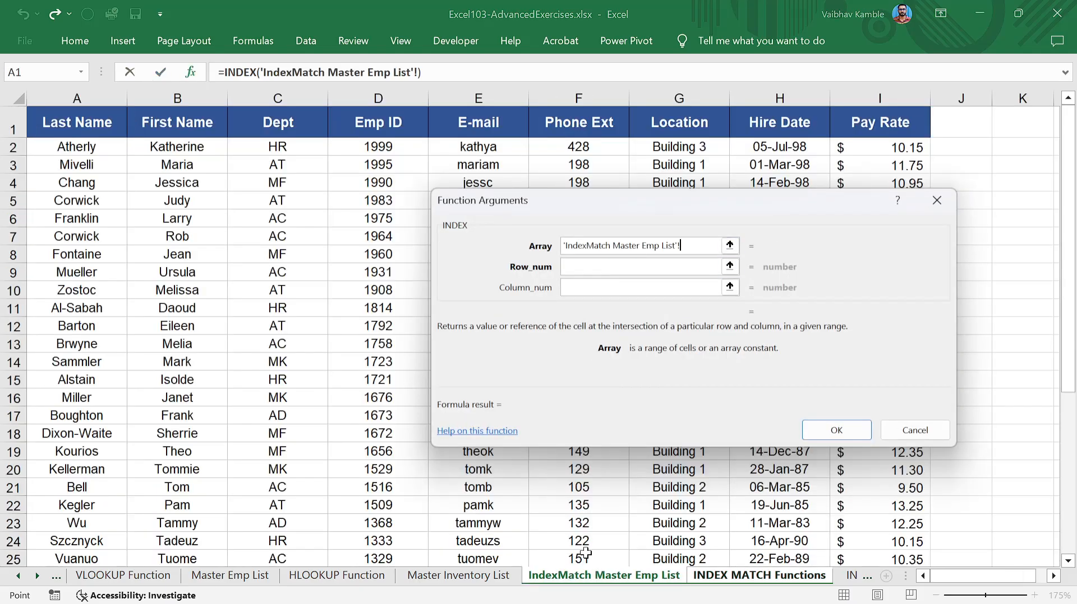
left_click(70, 129)
key("ctrl+a")
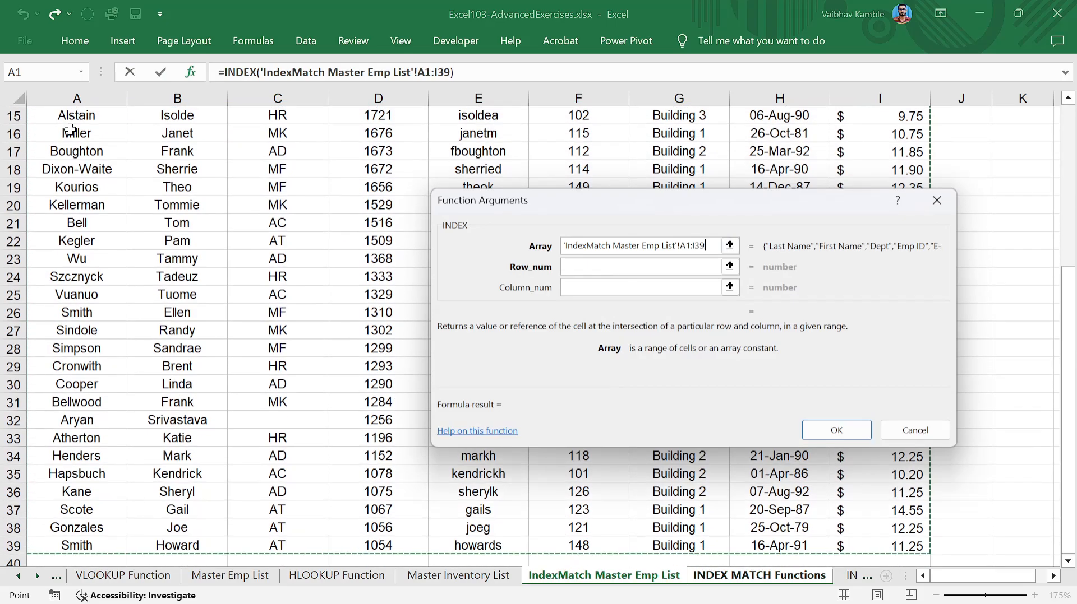
key("F4")
key("Tab")
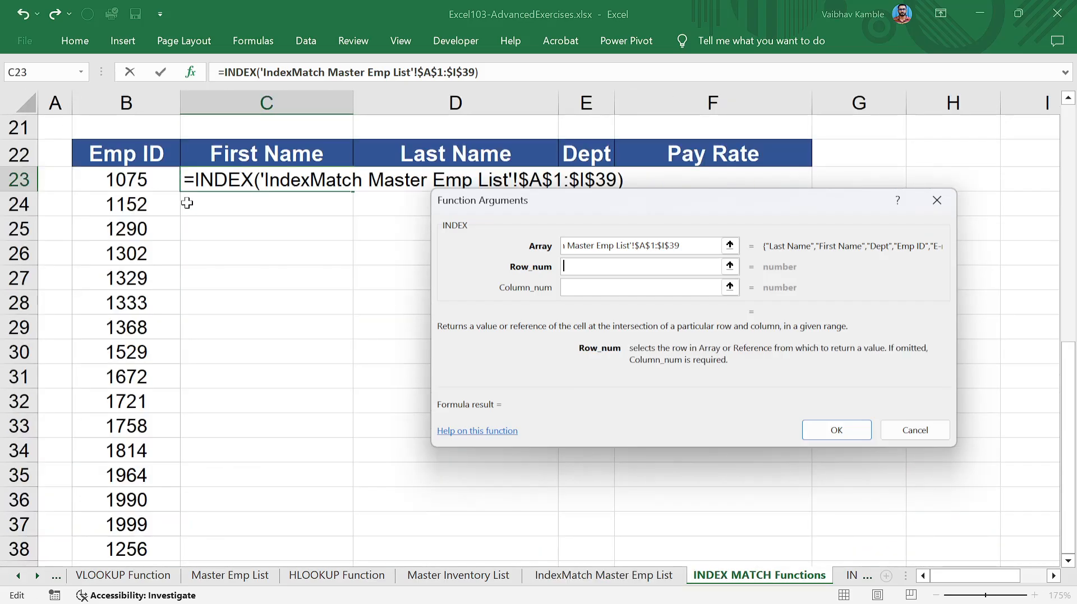
Step: Nest a MATCH function in INDEX's Row_num argument with Lookup_value $B23, locking only the column
type("match(")
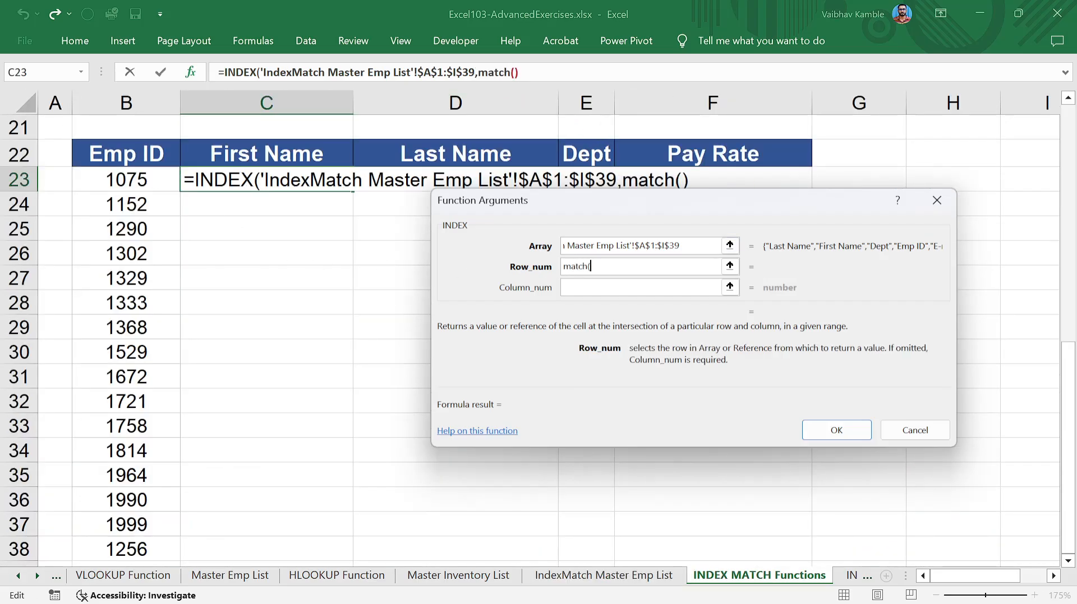
left_click(494, 72)
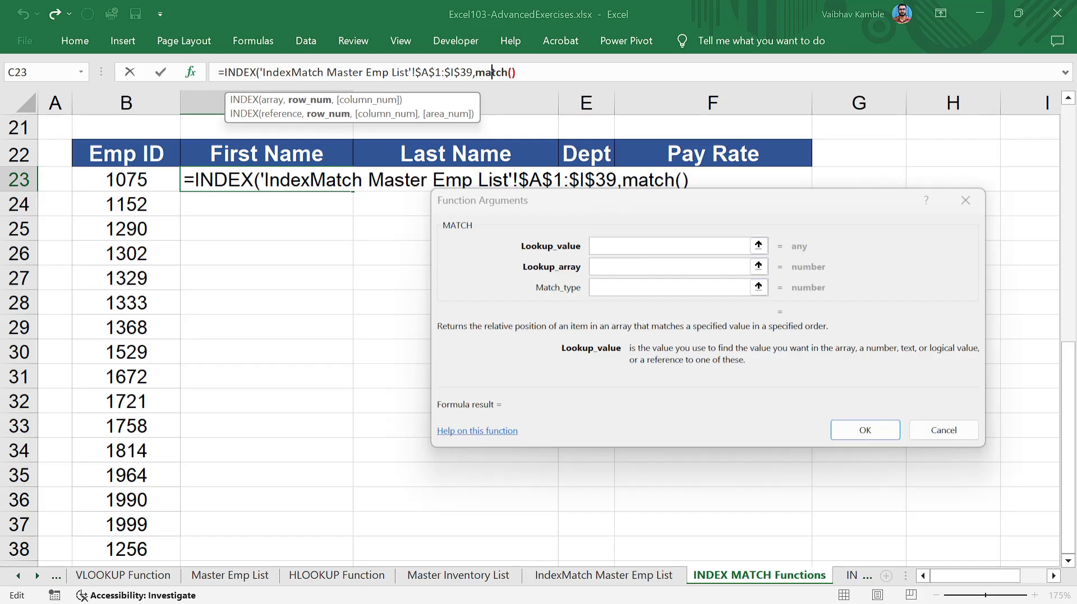
left_click(636, 248)
left_click(117, 184)
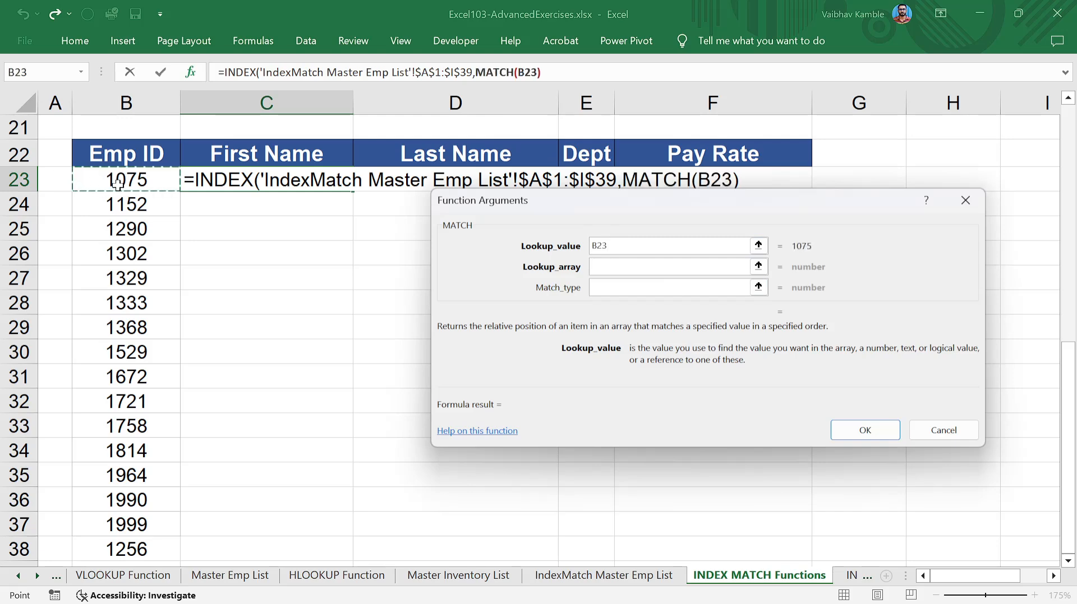
key("F4")
key("F4")
key("F4")
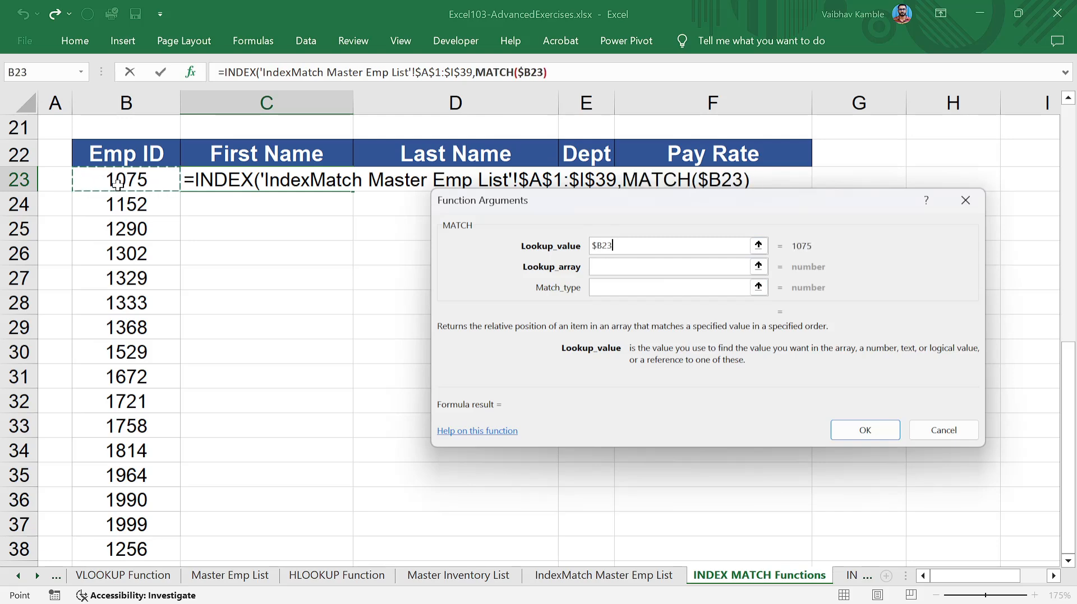
key("Tab")
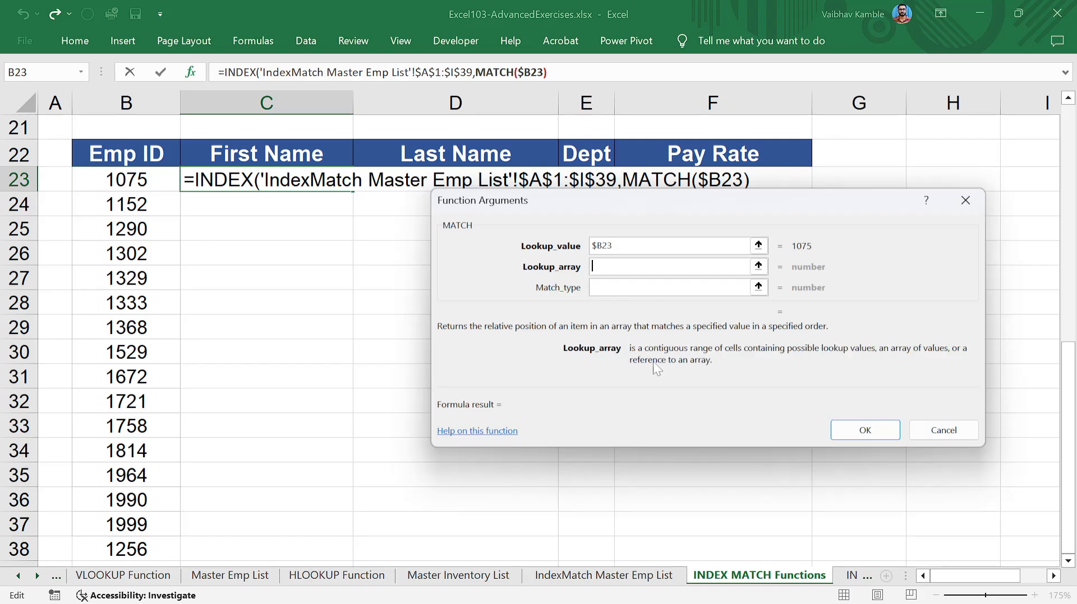
Step: Set the nested MATCH's Lookup_array to the master list's Emp ID column as $D$1:$D$39 and its Match_type to 0
left_click(610, 570)
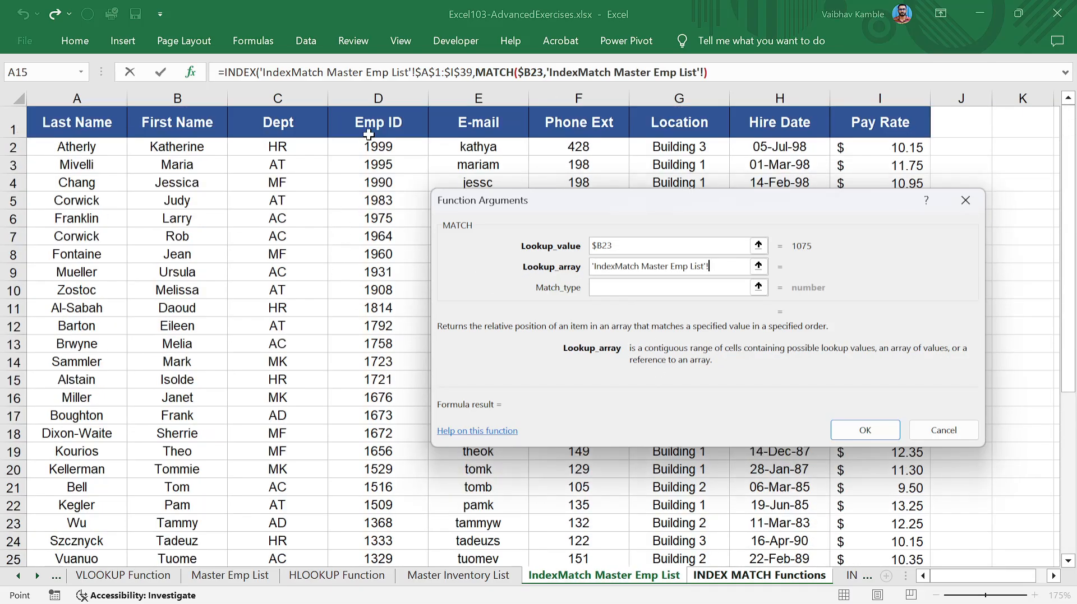
left_click(369, 132)
key("ctrl+shift+Down")
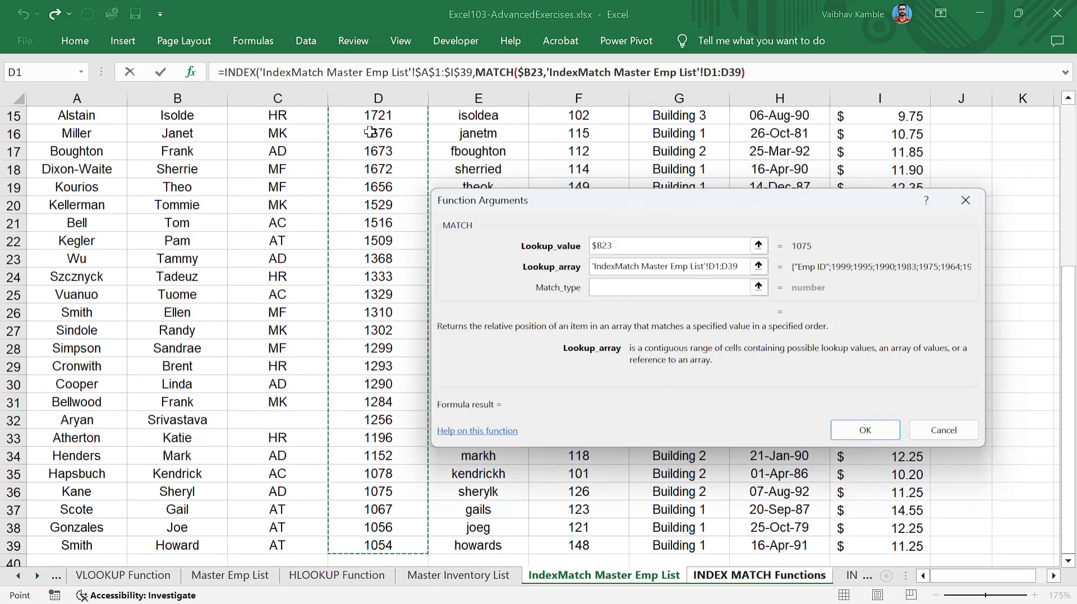
key("F4")
left_click(669, 291)
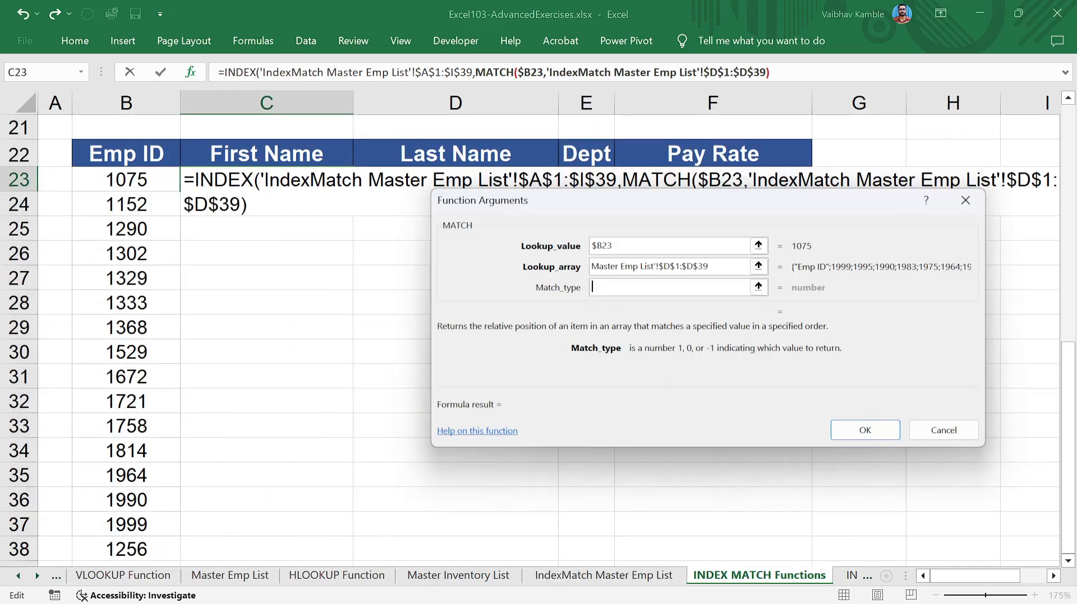
type("0")
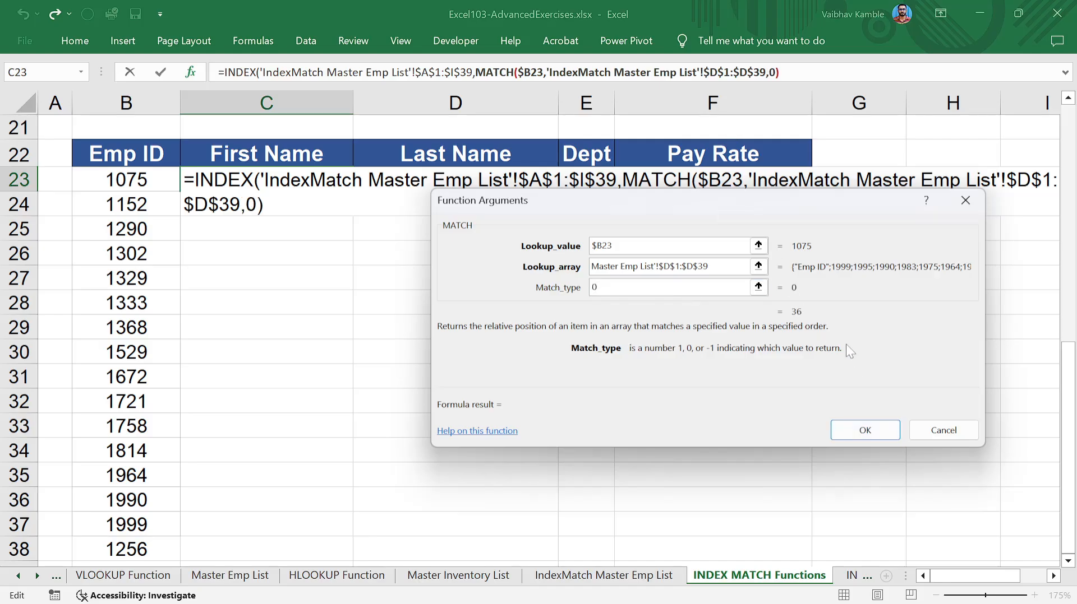
Step: Return to INDEX's arguments, nest a second MATCH function in Column_num and open that MATCH's arguments at Lookup_value
left_click(236, 72)
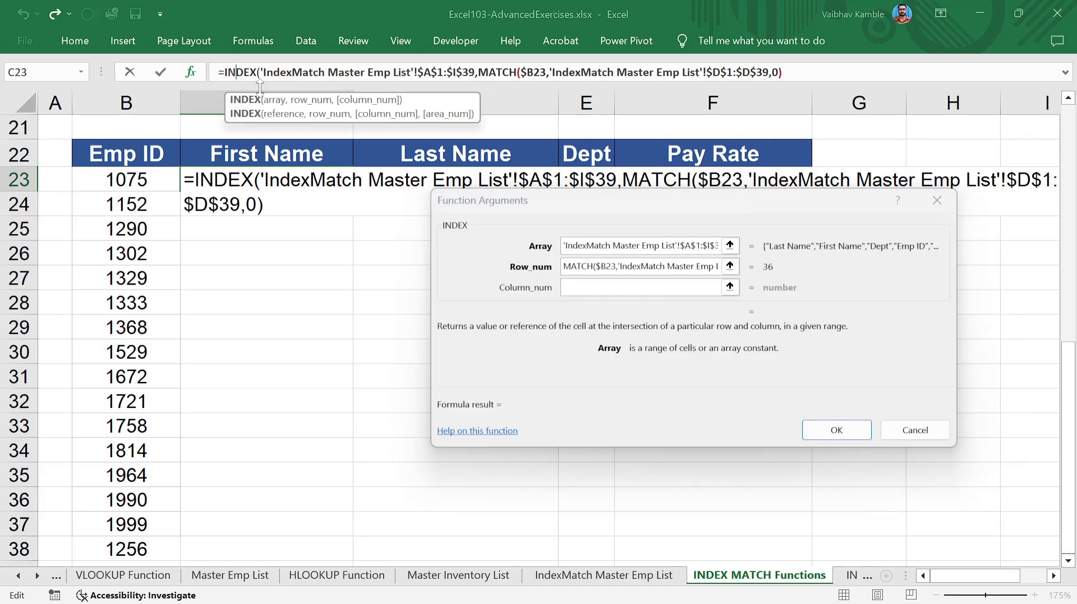
left_click(639, 287)
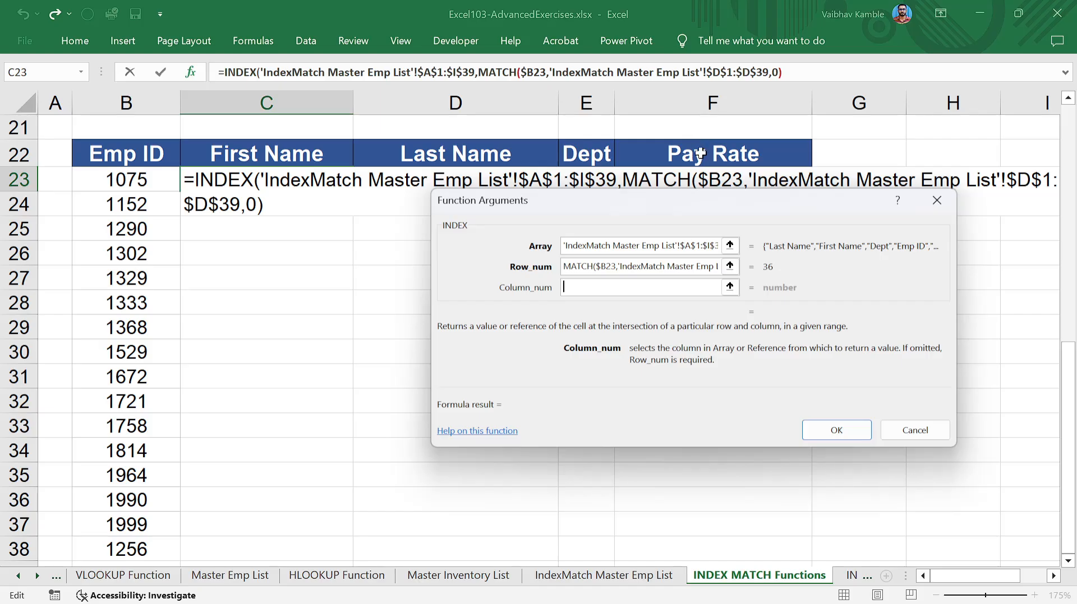
type("match")
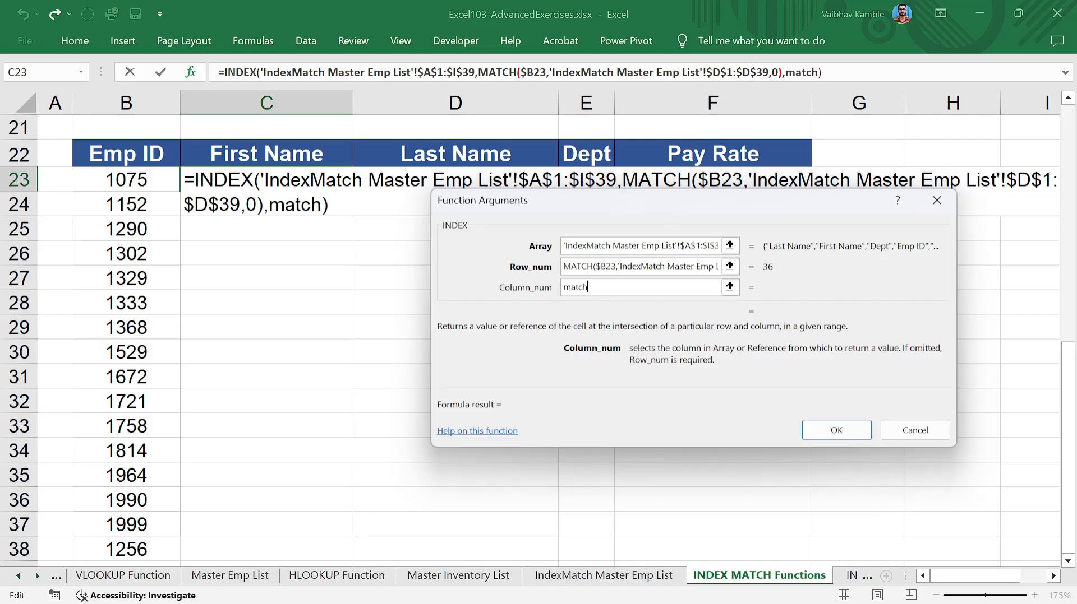
type("(")
left_click(800, 72)
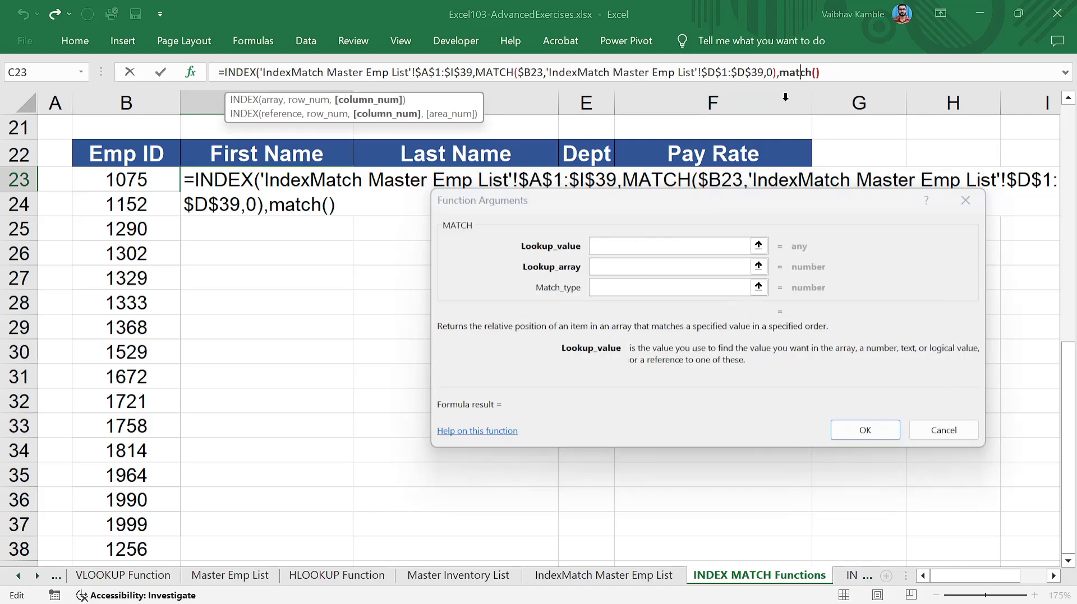
left_click(687, 245)
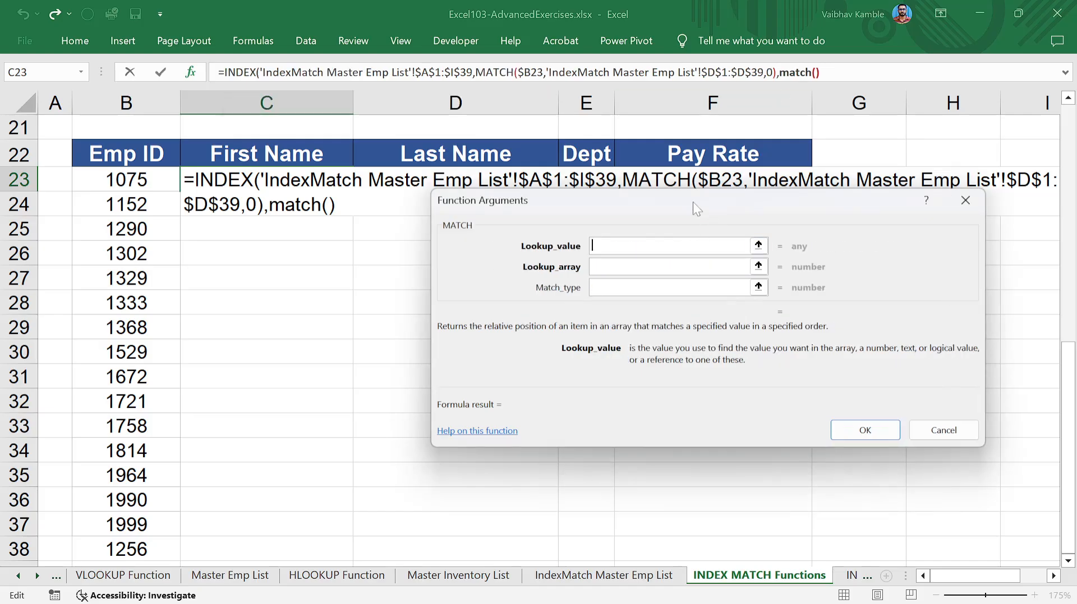
left_click_drag(693, 204, 683, 269)
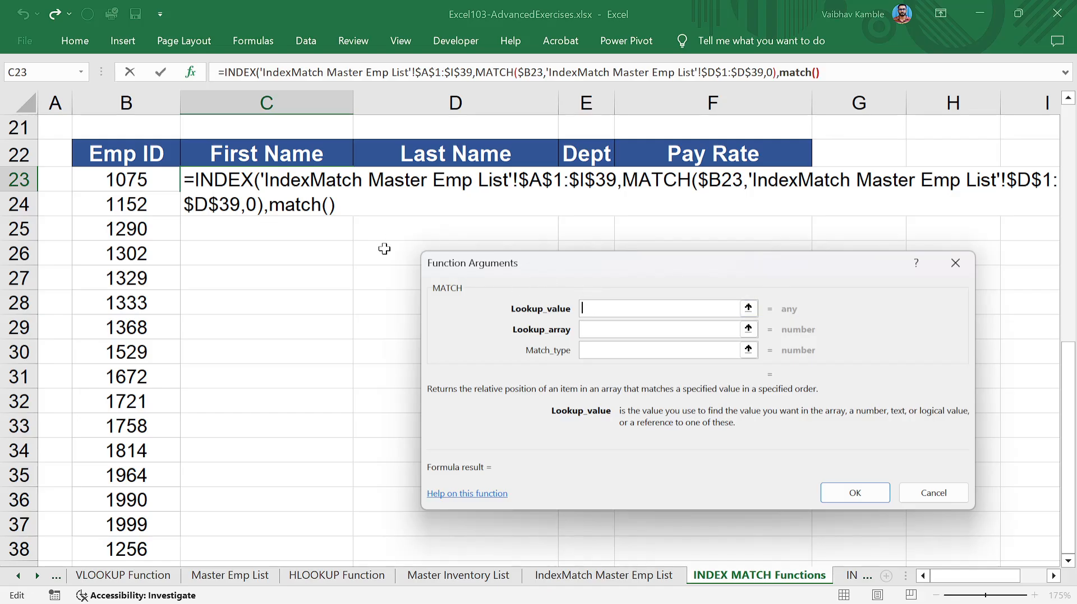
left_click(2, 152)
left_click_drag(49, 153, 101, 156)
left_click(102, 156)
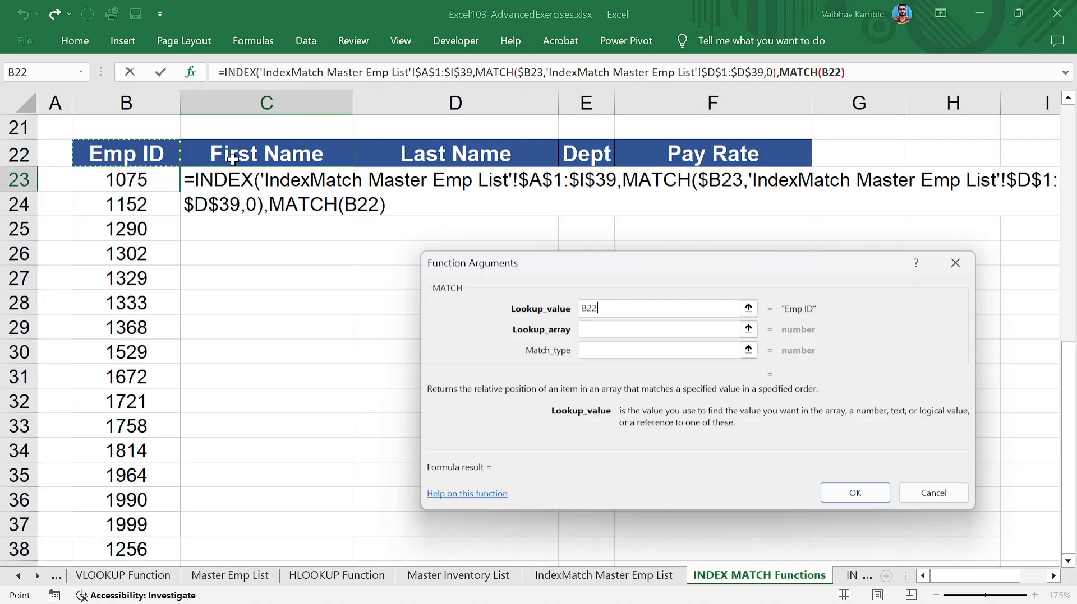
left_click(235, 154)
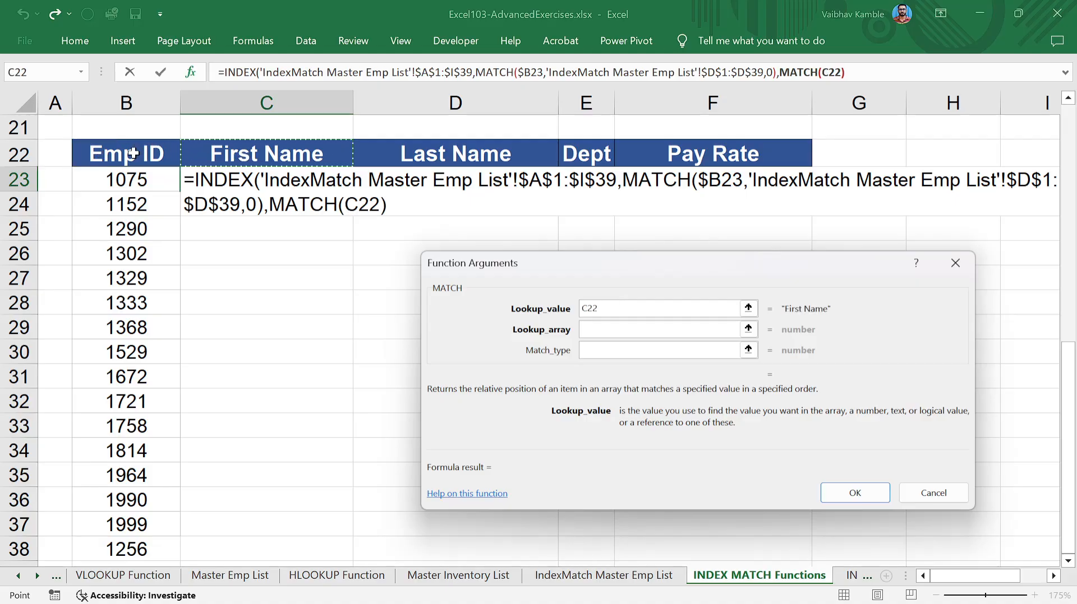
left_click_drag(246, 156, 711, 152)
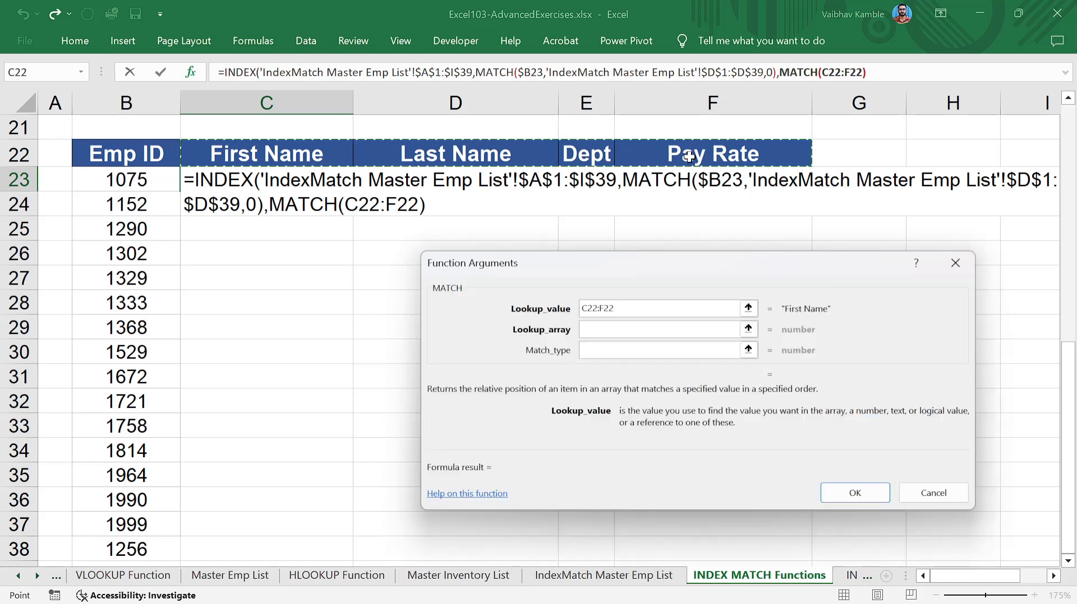
key("shift+space")
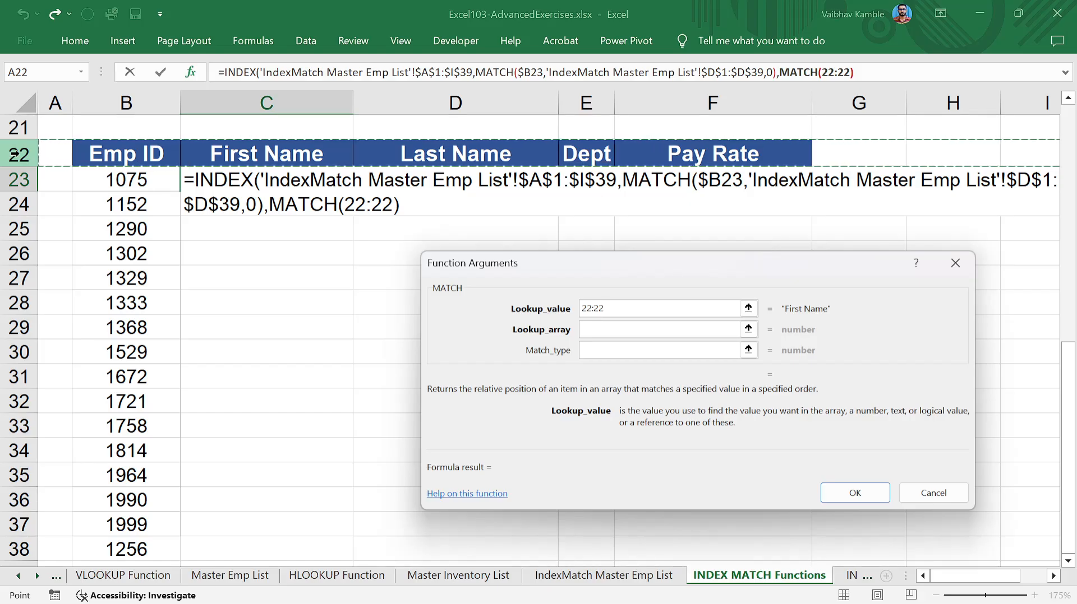
left_click(241, 158)
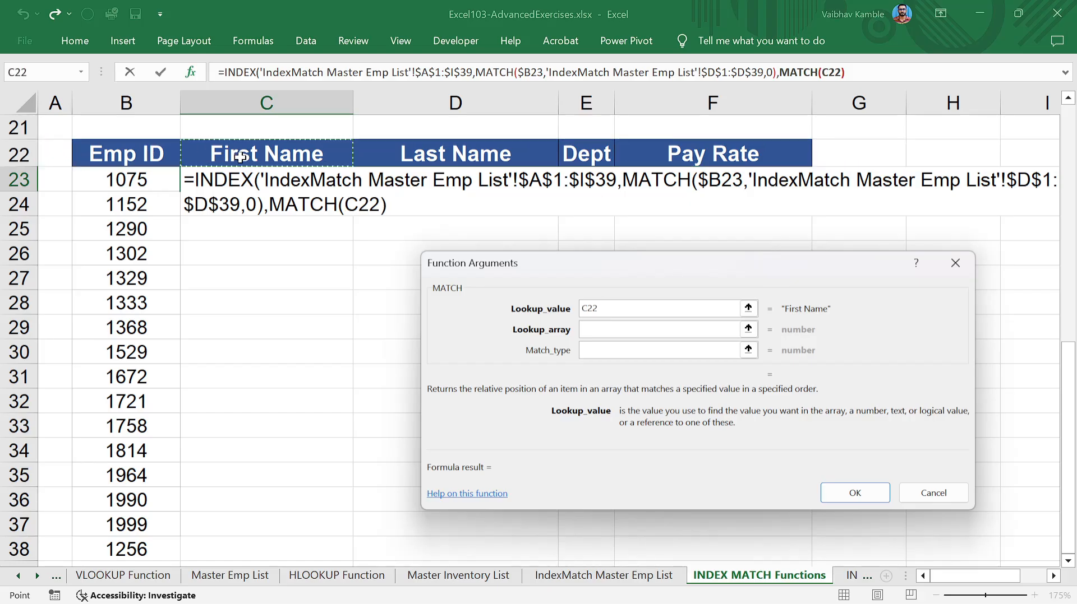
left_click_drag(360, 153, 689, 152)
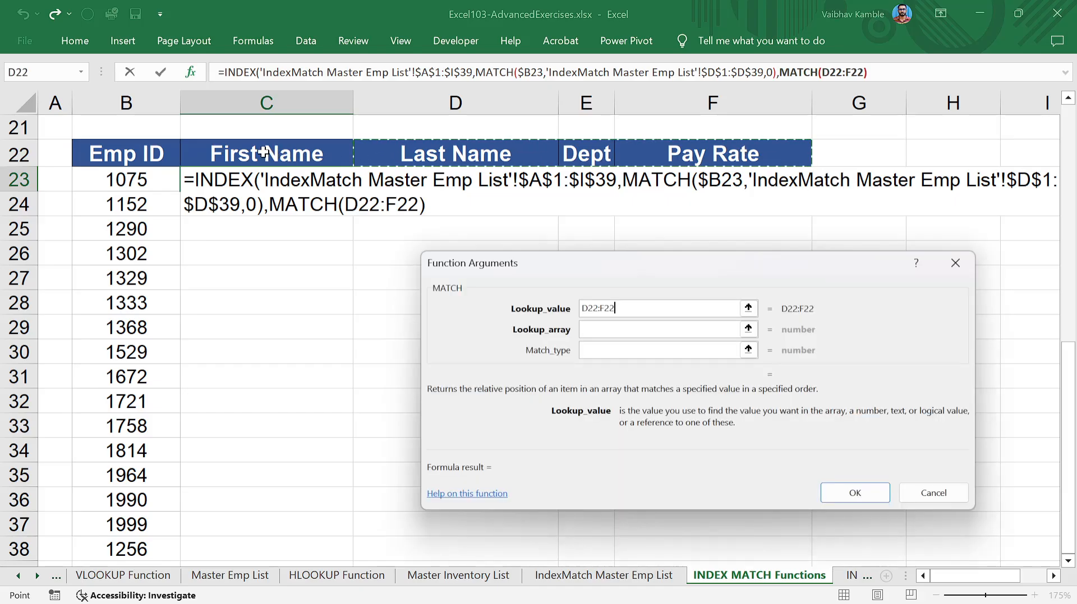
Step: Set the second MATCH's Lookup_value to the First Name through Pay Rate headers as C$22:F$22, locking only the row
left_click_drag(264, 152, 684, 155)
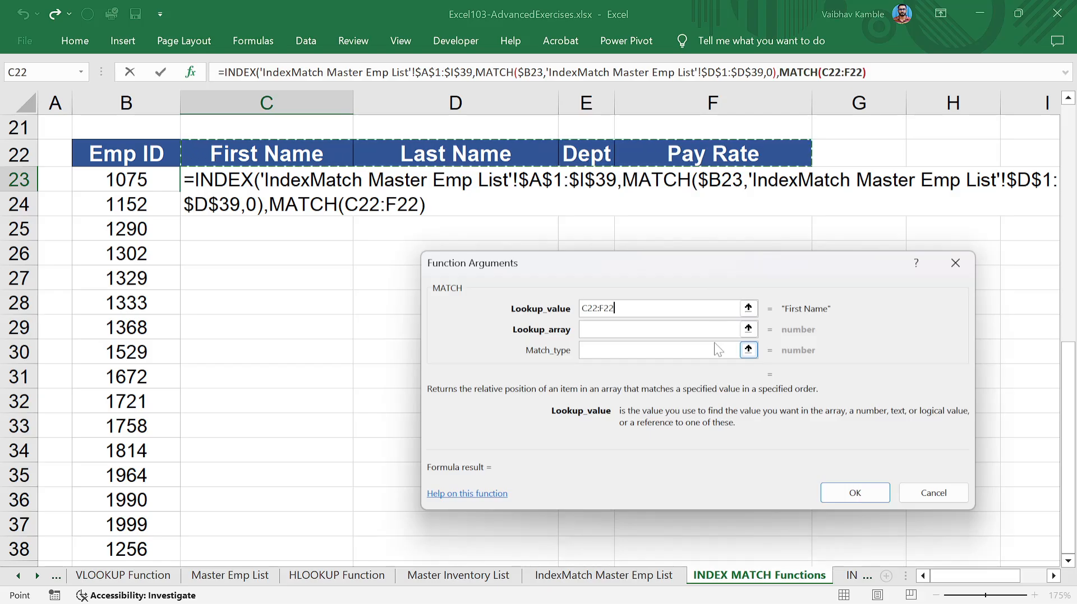
key("F4")
key("F4")
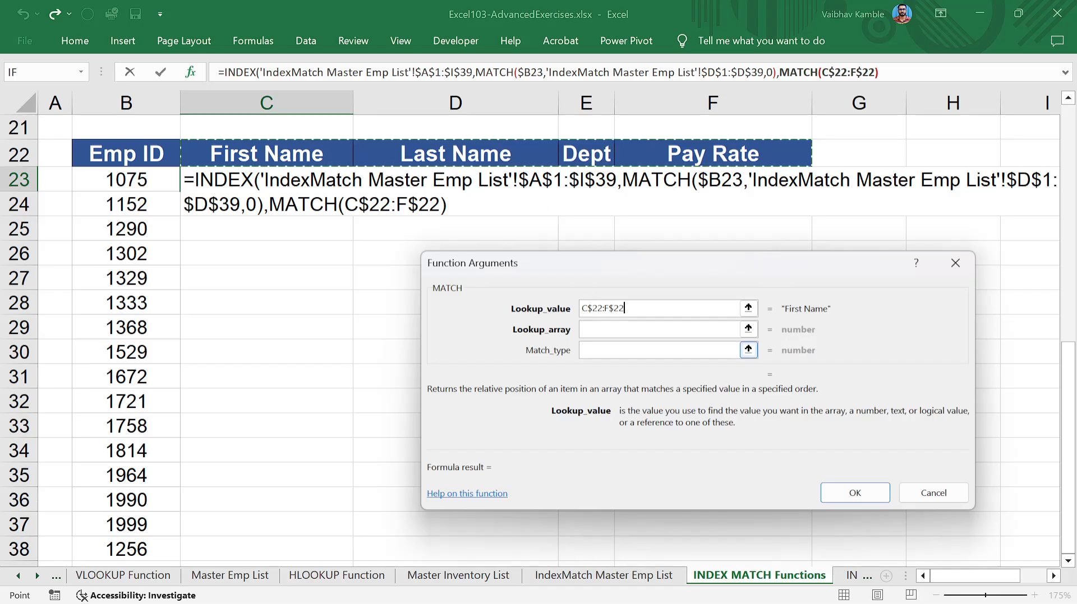
Step: Set the second MATCH's Lookup_array to the entire header row of IndexMatch Master Emp List as $1:$1 and its Match_type to 0
left_click(620, 336)
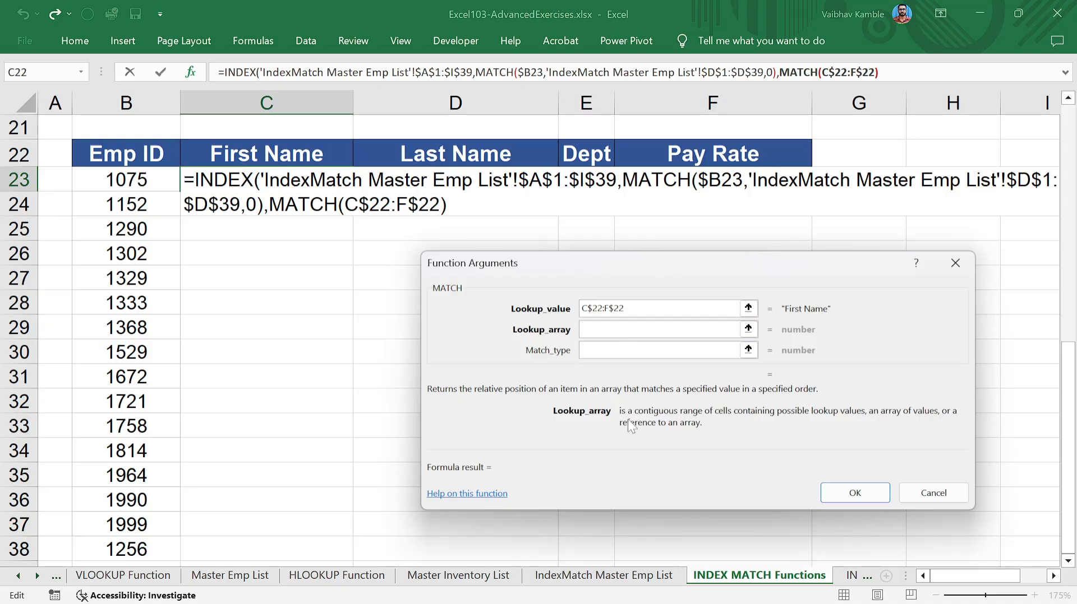
left_click(630, 578)
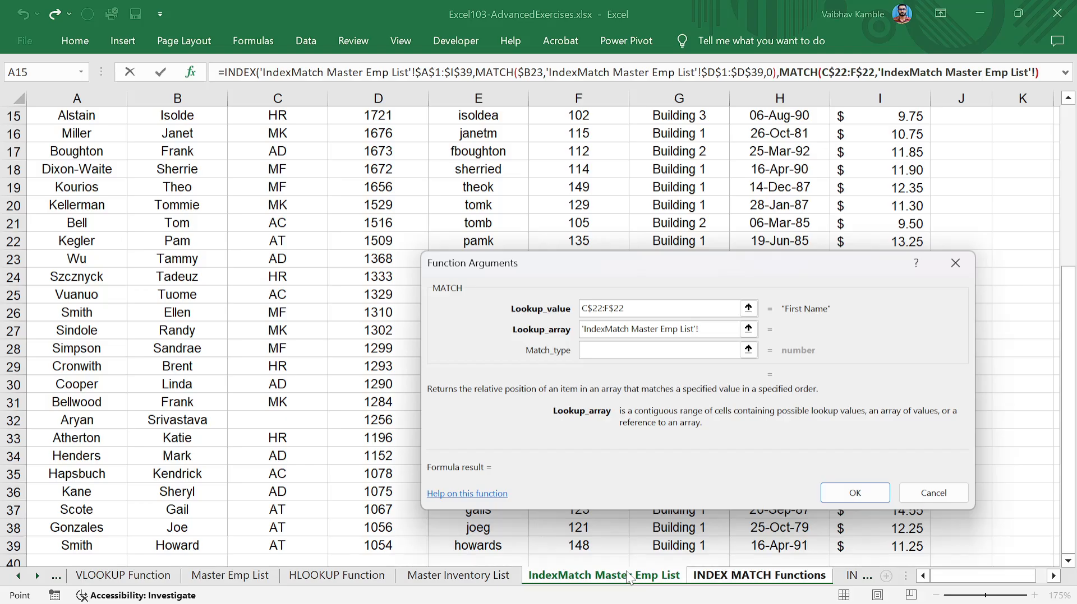
scroll(314, 328, "up", 5)
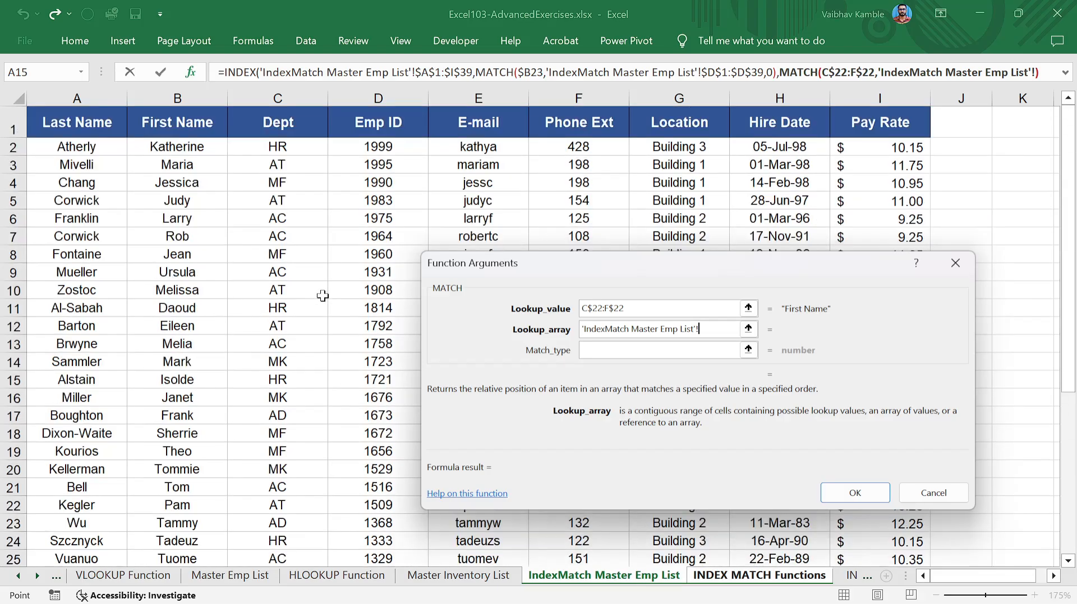
left_click(7, 123)
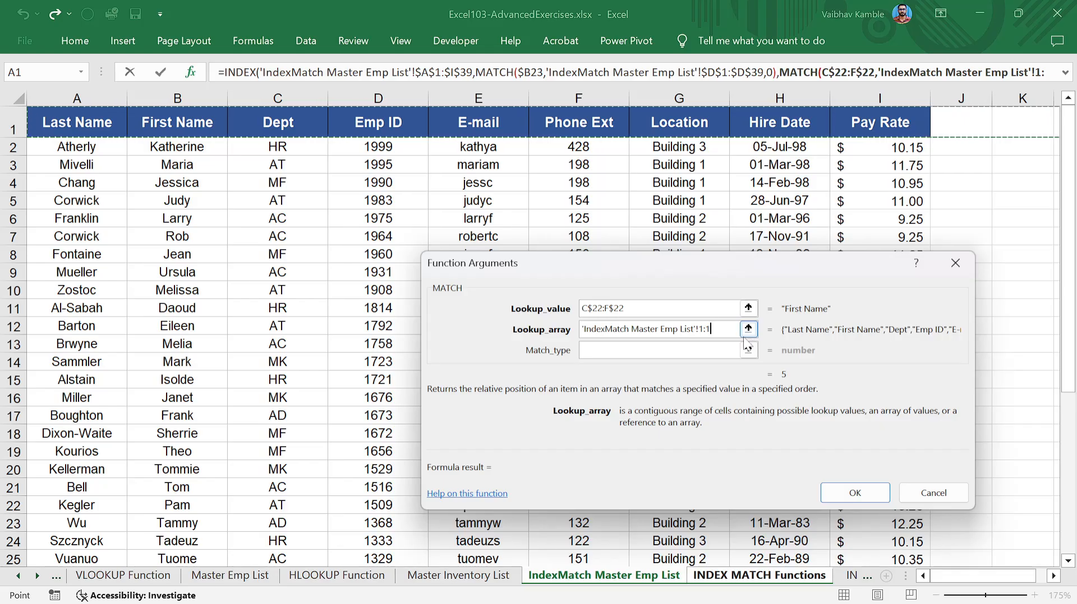
key("F4")
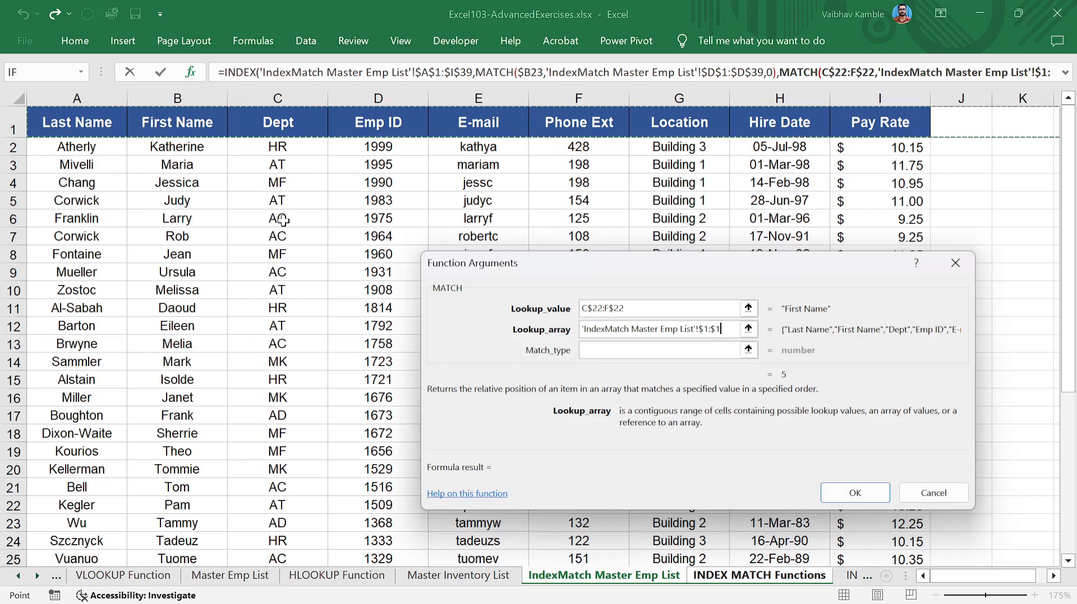
left_click(92, 120)
left_click_drag(93, 119, 855, 122)
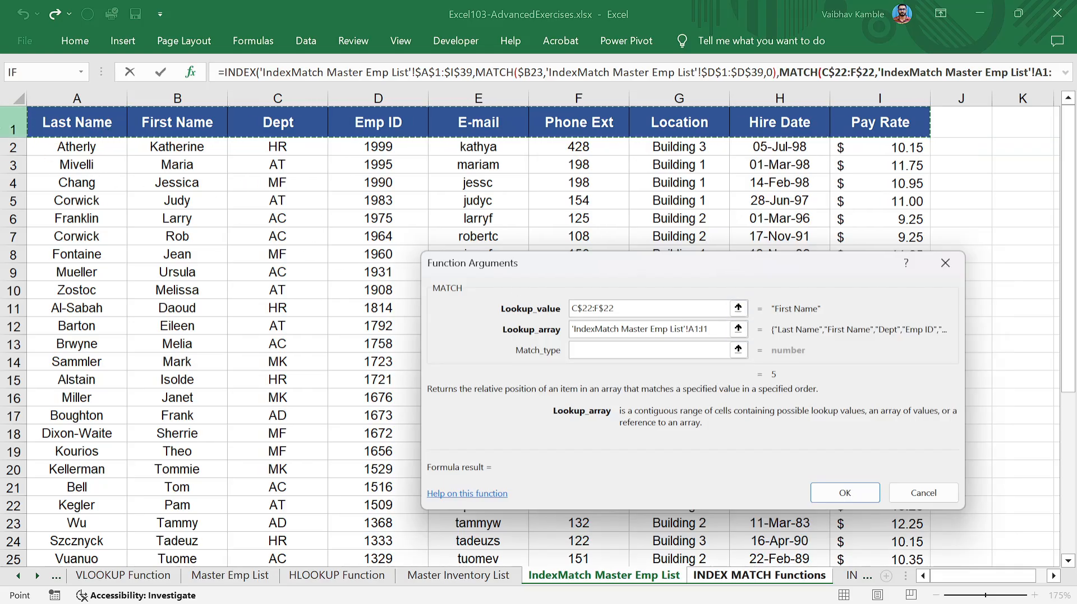
left_click(13, 124)
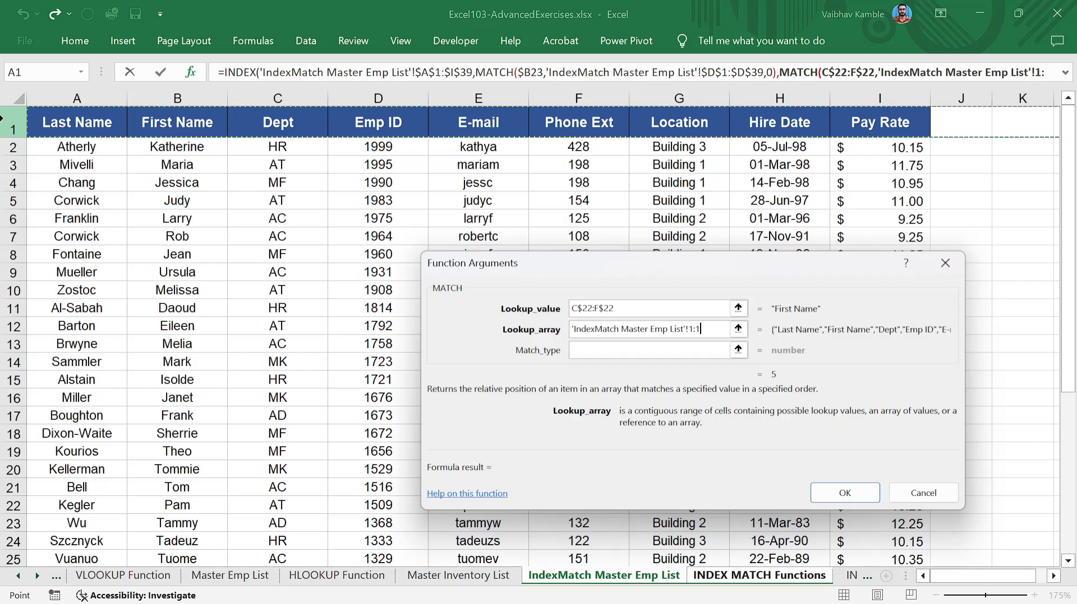
key("F4")
key("Tab")
type("0")
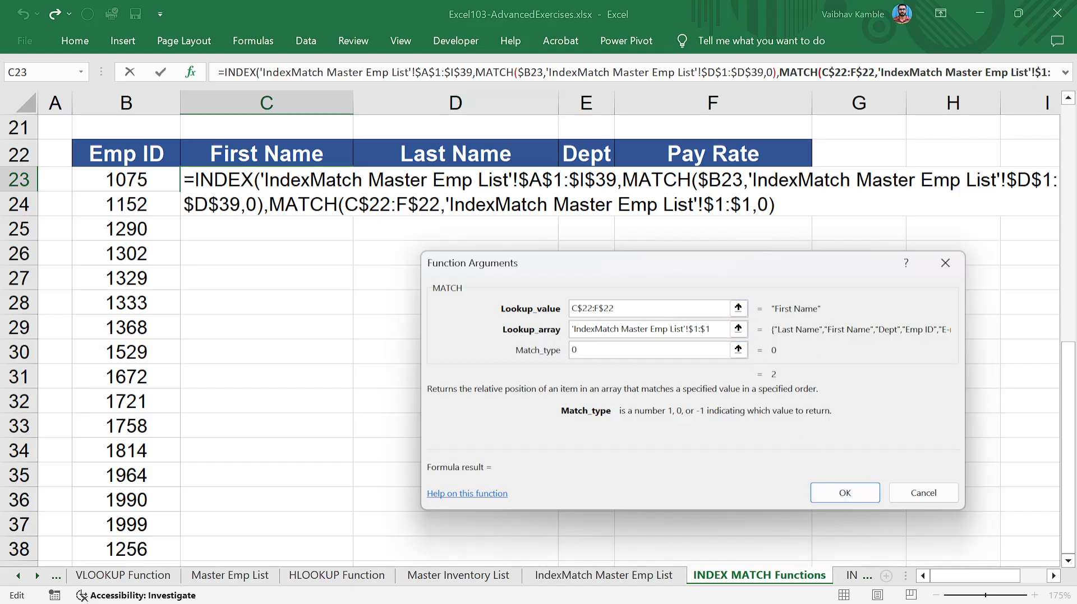
Step: Return to INDEX's arguments, confirm the formula in C23, and fill it across to Pay Rate and down to row 38
left_click(250, 71)
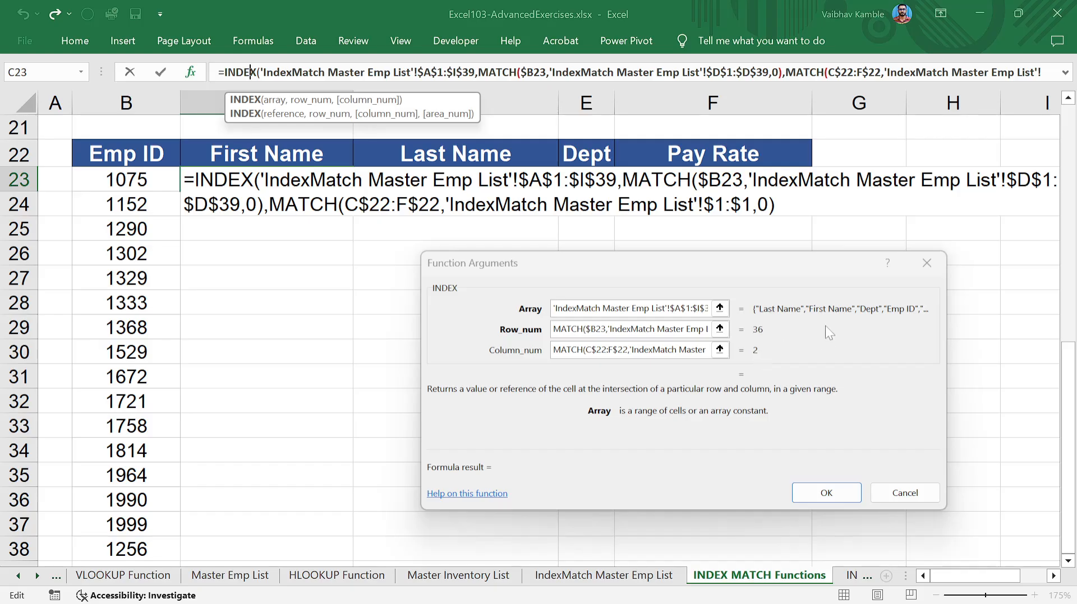
left_click(826, 493)
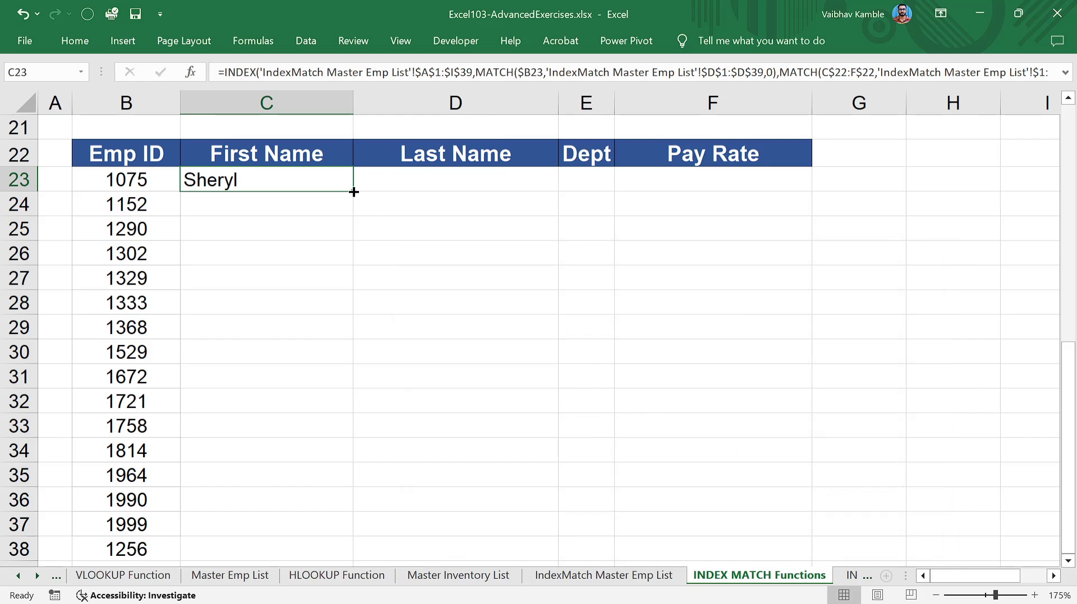
left_click_drag(354, 190, 742, 204)
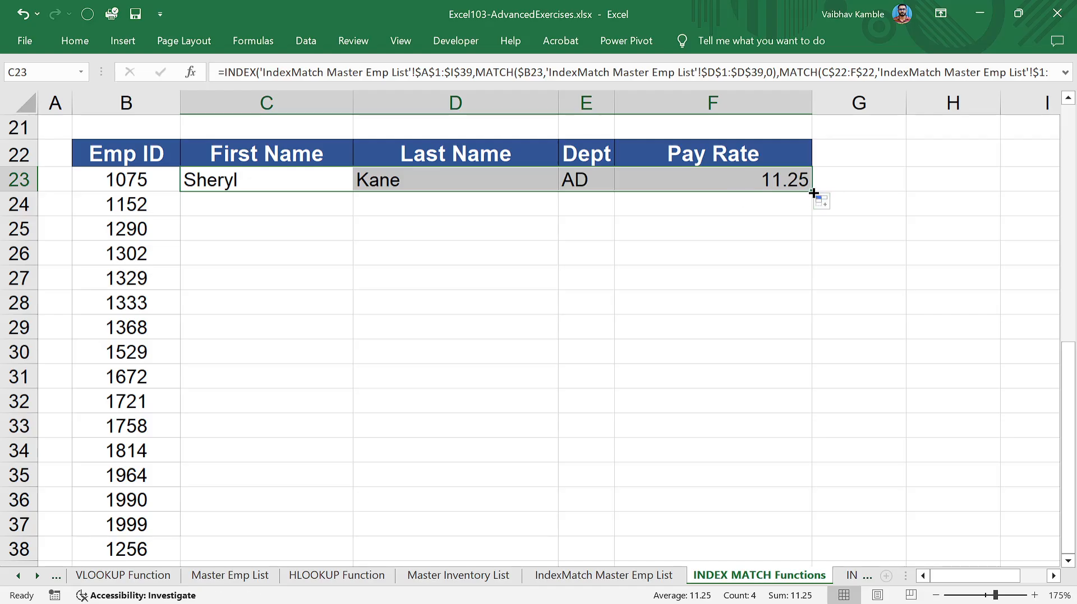
double_click(816, 192)
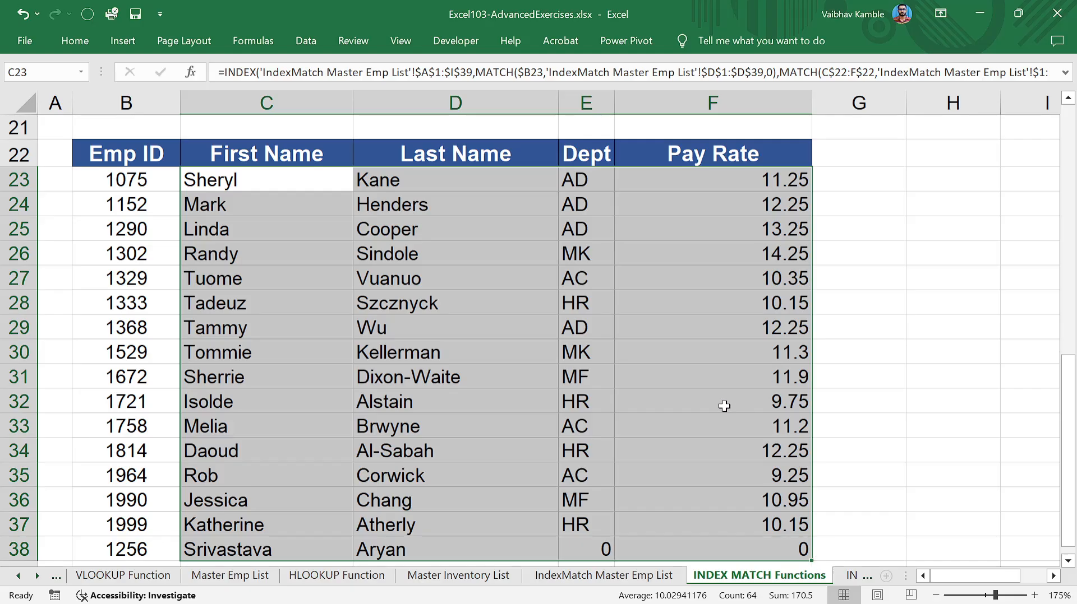
Step: Examine the lookup results in row 38, especially Dept and Pay Rate, and compare them with the rest of the filled table
scroll(721, 406, "down", 3)
left_click(585, 300)
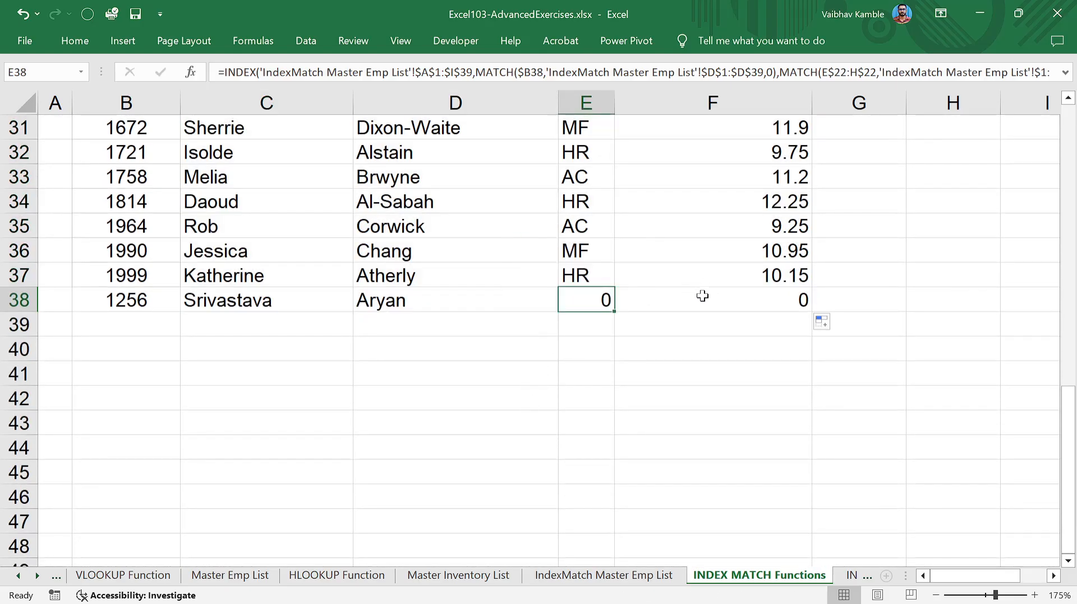
left_click(700, 297)
left_click(701, 322)
left_click(190, 293)
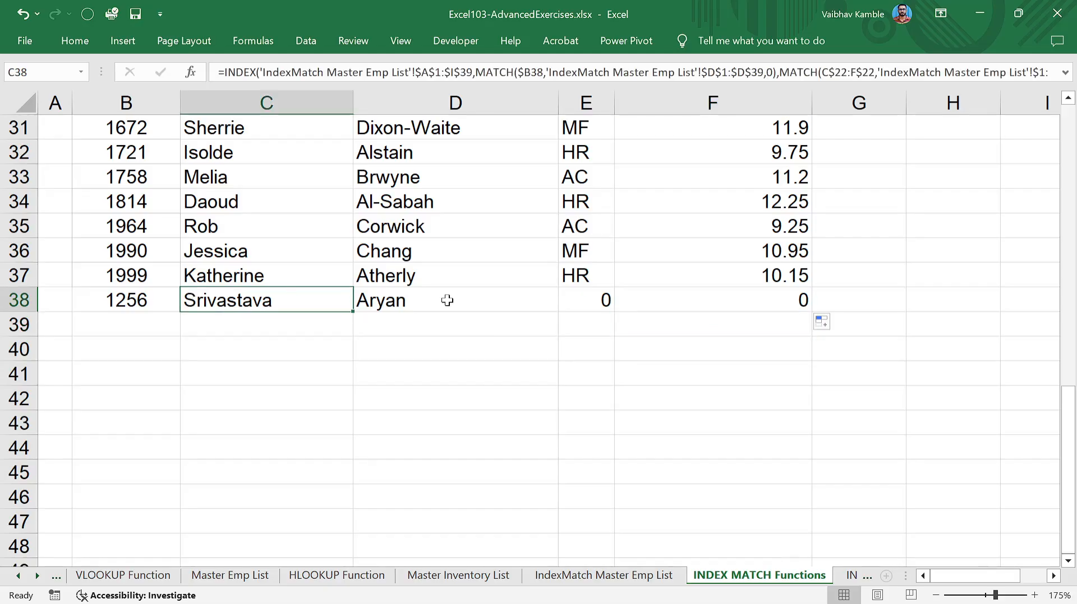
left_click(447, 300)
left_click(152, 305)
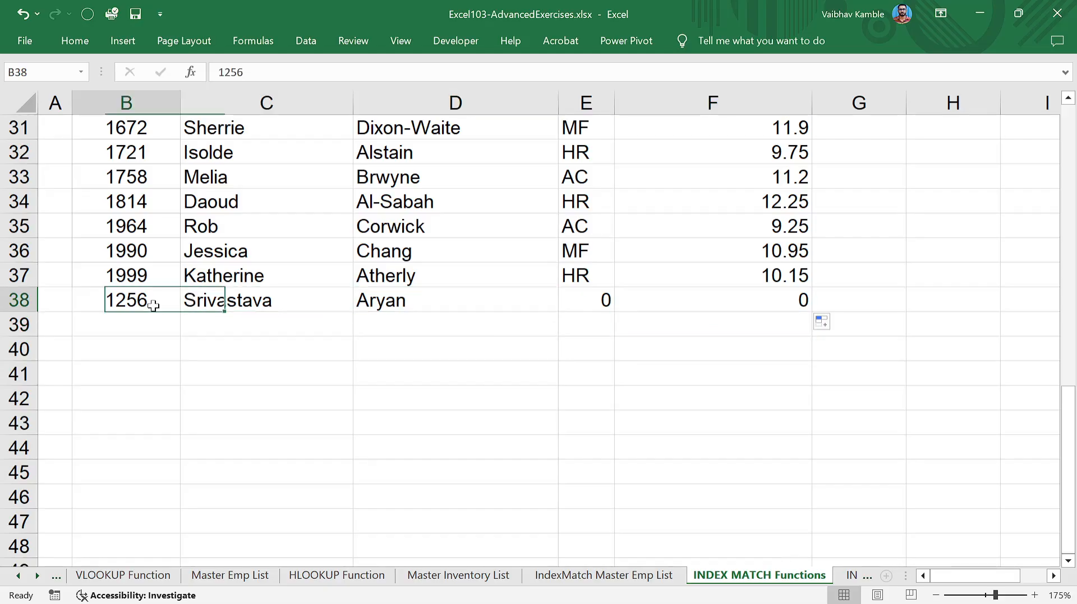
left_click(583, 303)
left_click(740, 301)
scroll(677, 335, "up", 5)
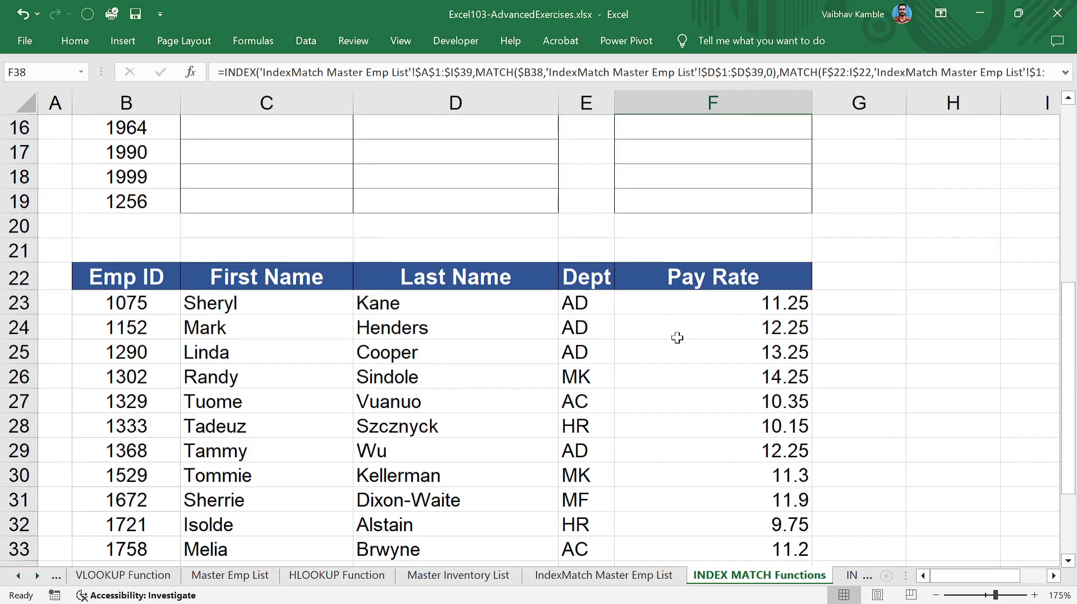
scroll(668, 392, "down", 5)
left_click(579, 299)
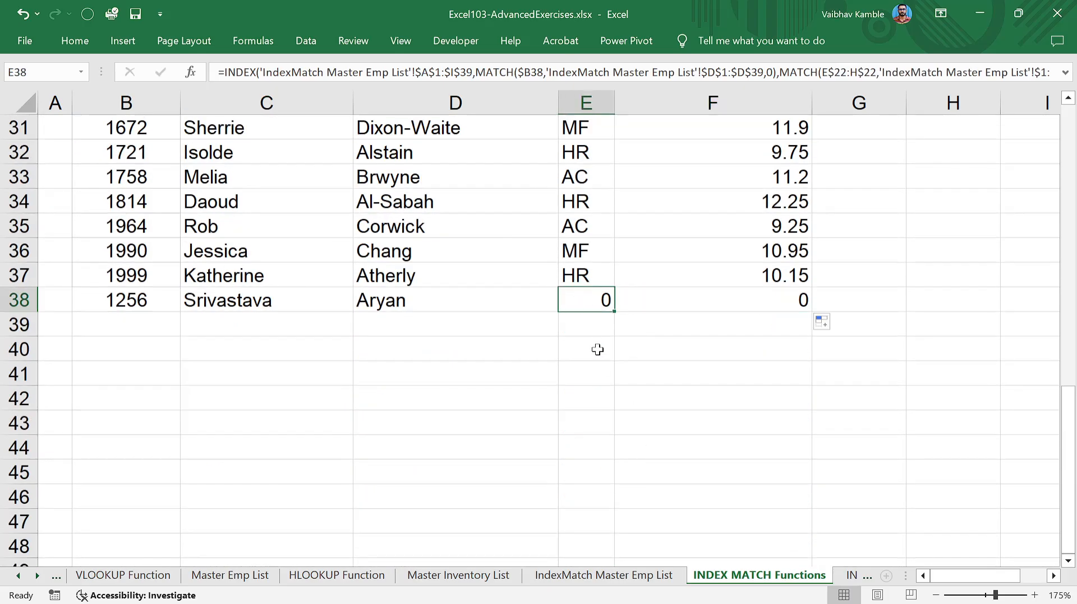
scroll(586, 345, "up", 7)
scroll(404, 344, "down", 2)
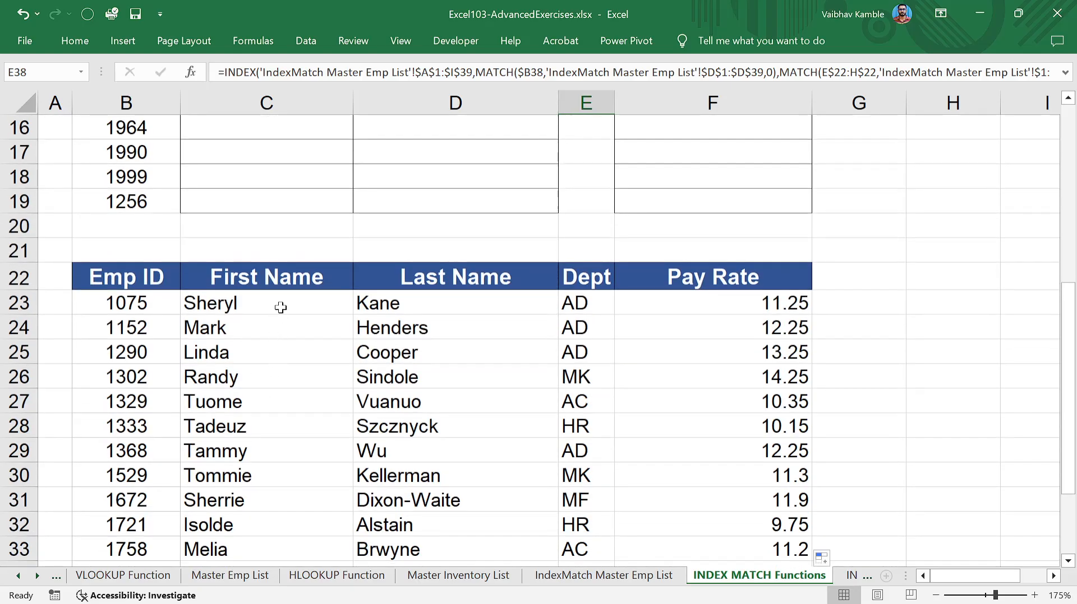
Step: Inspect the INDEX MATCH formula in C23 and its highlighted references, leaving the formula unedited
left_click(284, 308)
scroll(284, 306, "up", 2)
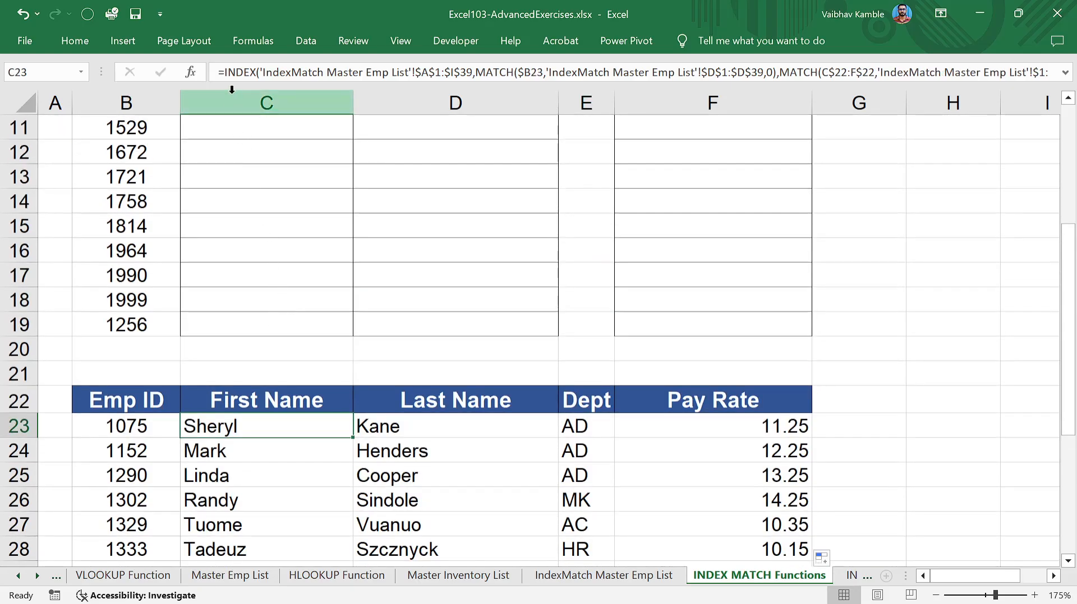
left_click(224, 76)
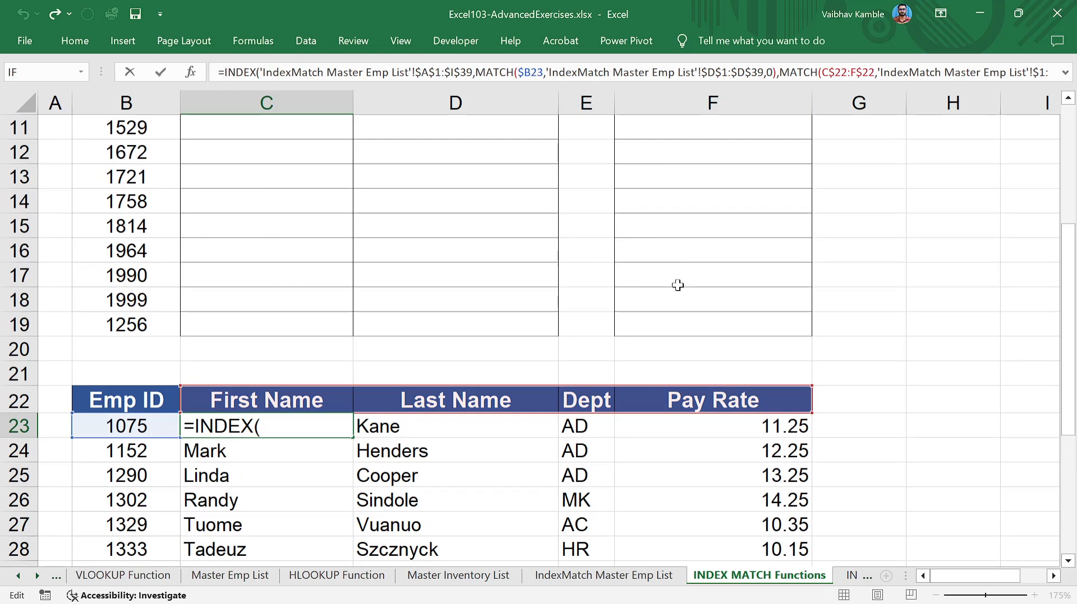
scroll(673, 292, "down", 4)
scroll(524, 400, "down", 2)
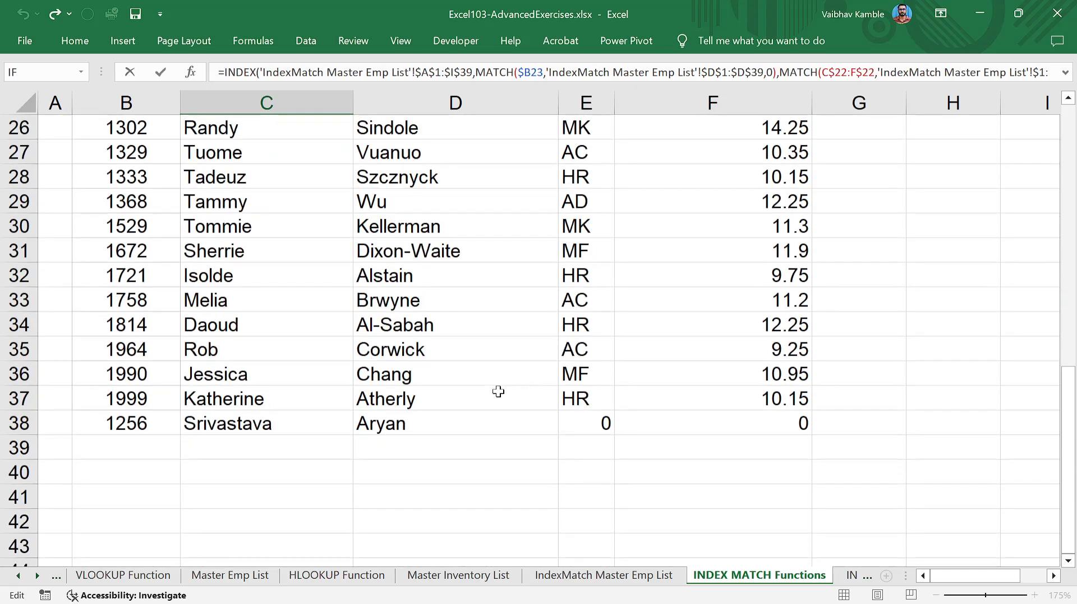
scroll(485, 356, "down", 4)
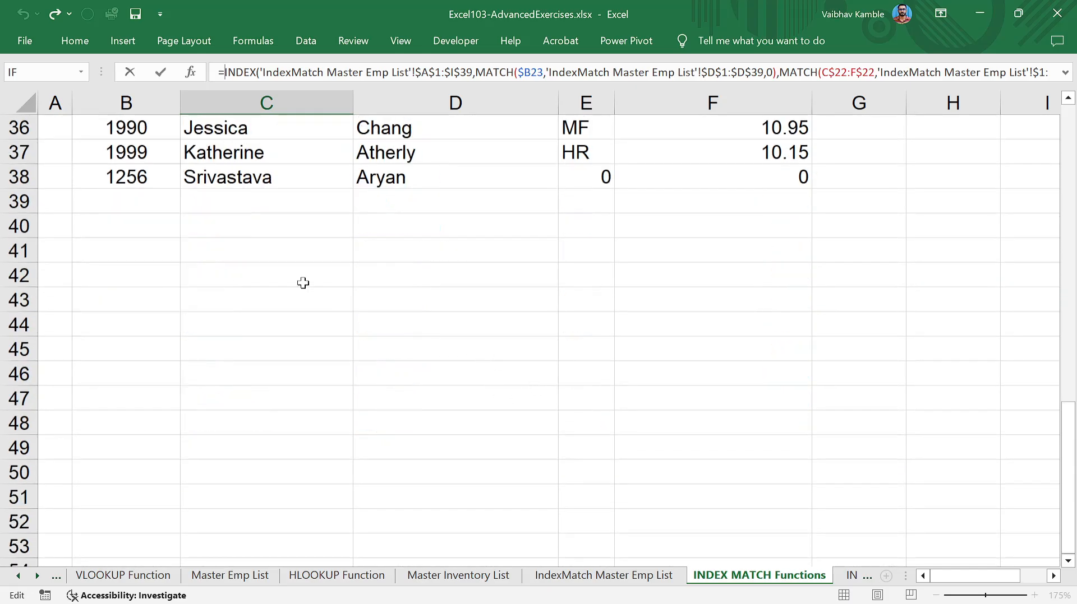
left_click(427, 285)
key("Escape")
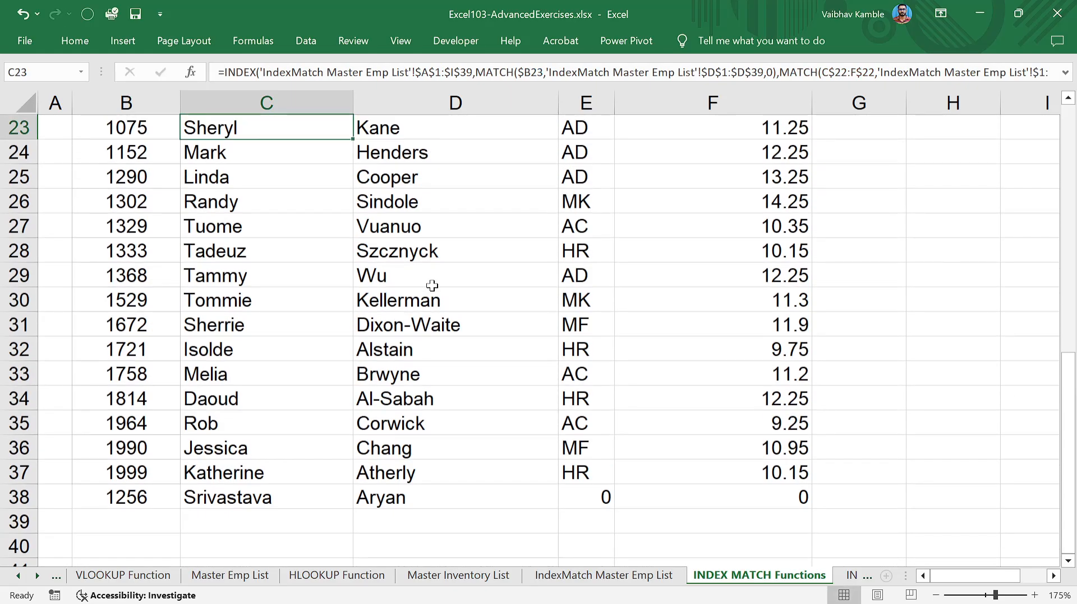
Step: Review the filled table at 160% zoom and show the full nested formula of Last Name cell D27
scroll(432, 286, "down", 1)
left_click(418, 298)
scroll(576, 307, "down", 1)
scroll(577, 306, "down", 3)
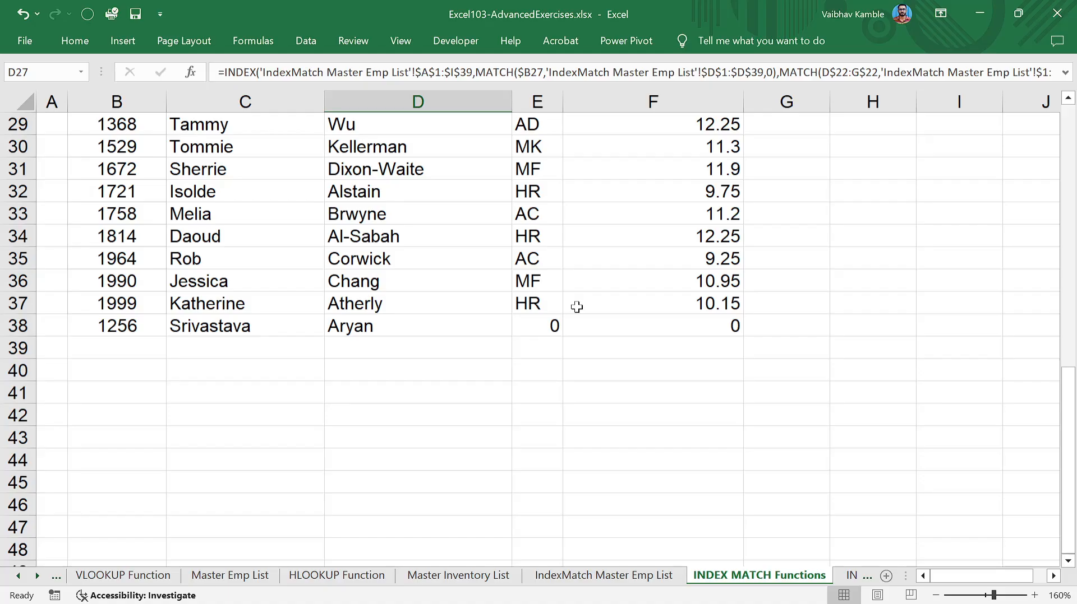
scroll(576, 307, "up", 2)
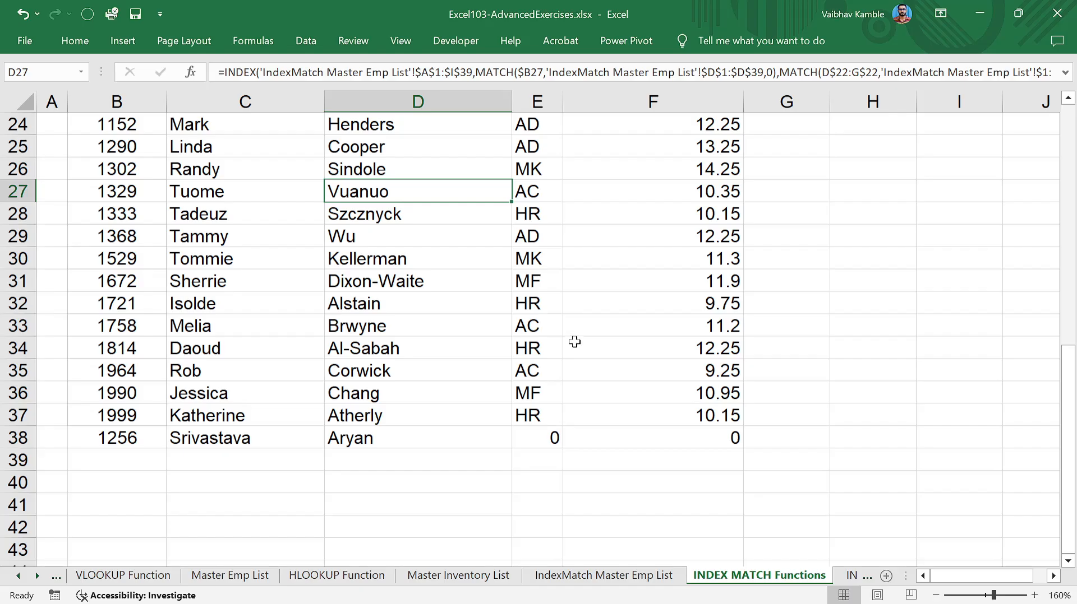
left_click(1065, 72)
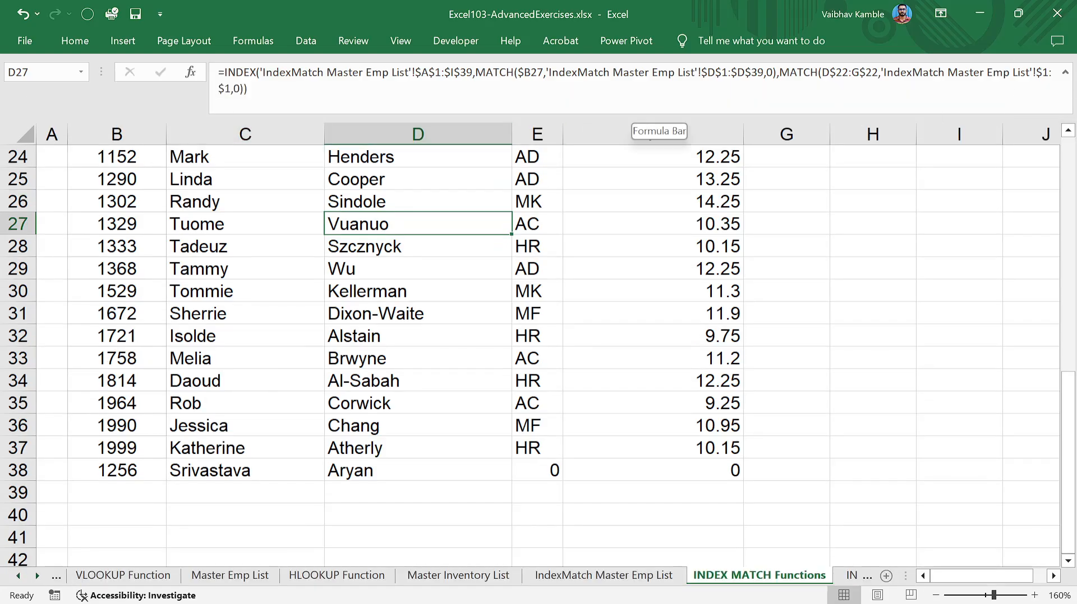
Step: Collapse the formula bar and compare the Dept and Pay Rate results in row 38 with the rest of the filled table
left_click(1065, 75)
scroll(507, 308, "up", 2)
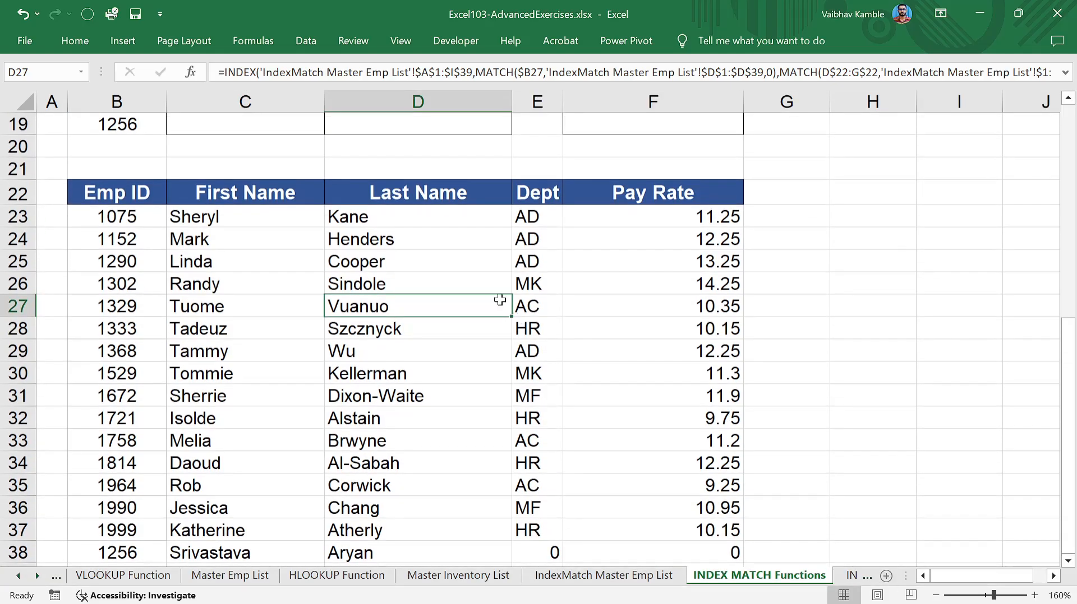
scroll(487, 291, "down", 2)
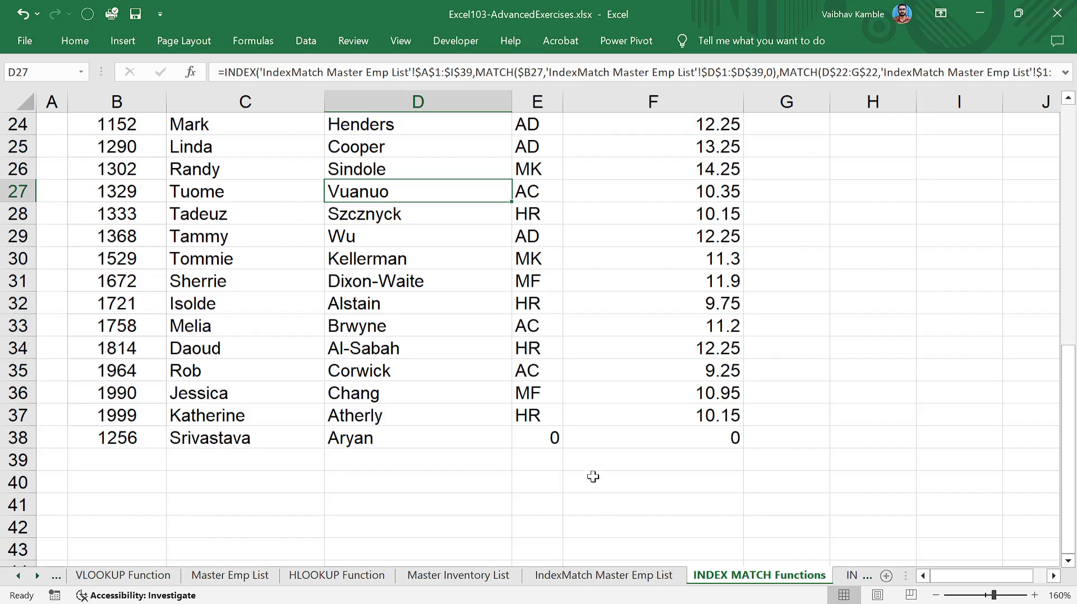
left_click(595, 436)
left_click_drag(537, 436, 601, 440)
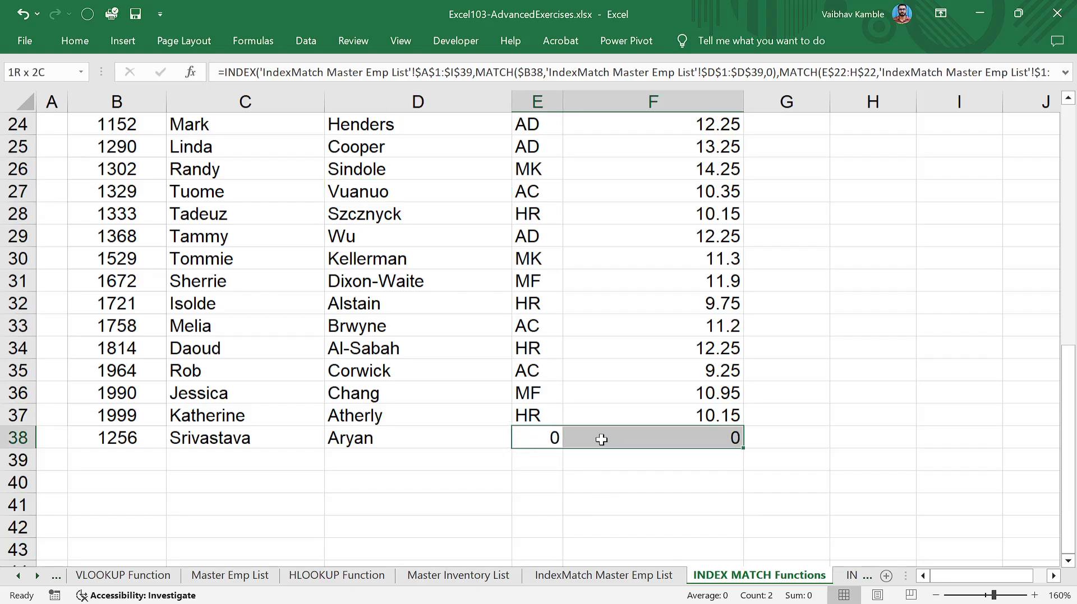
scroll(571, 428, "up", 2)
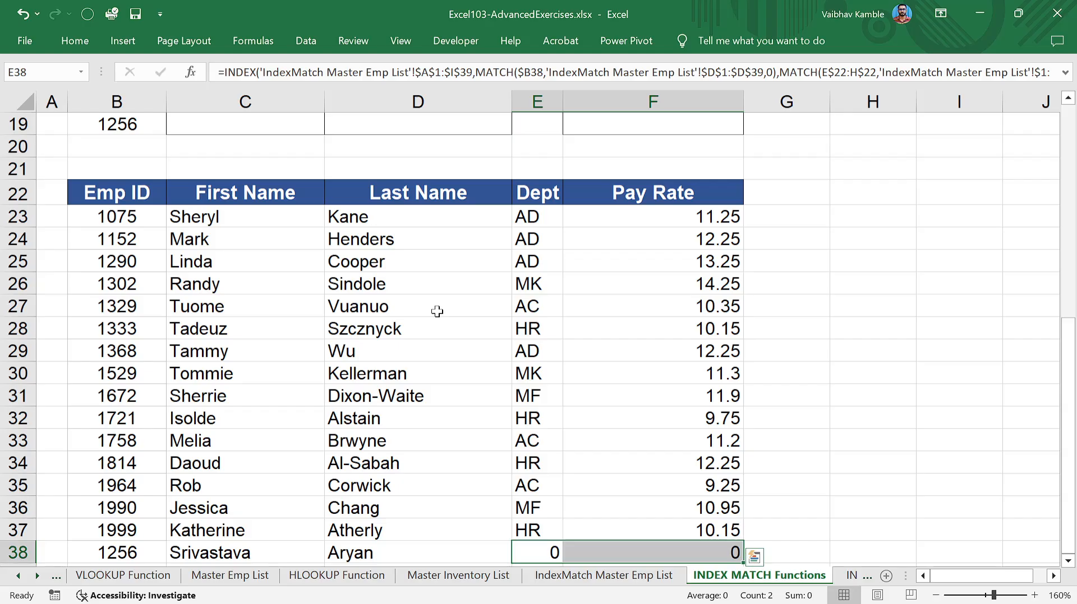
scroll(435, 310, "down", 2)
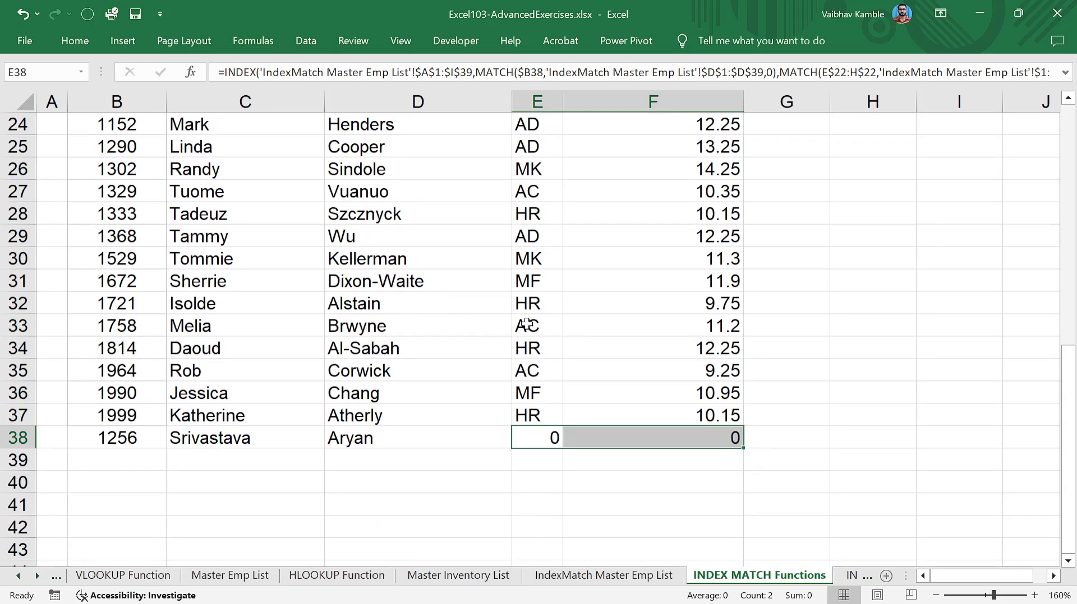
left_click(569, 396)
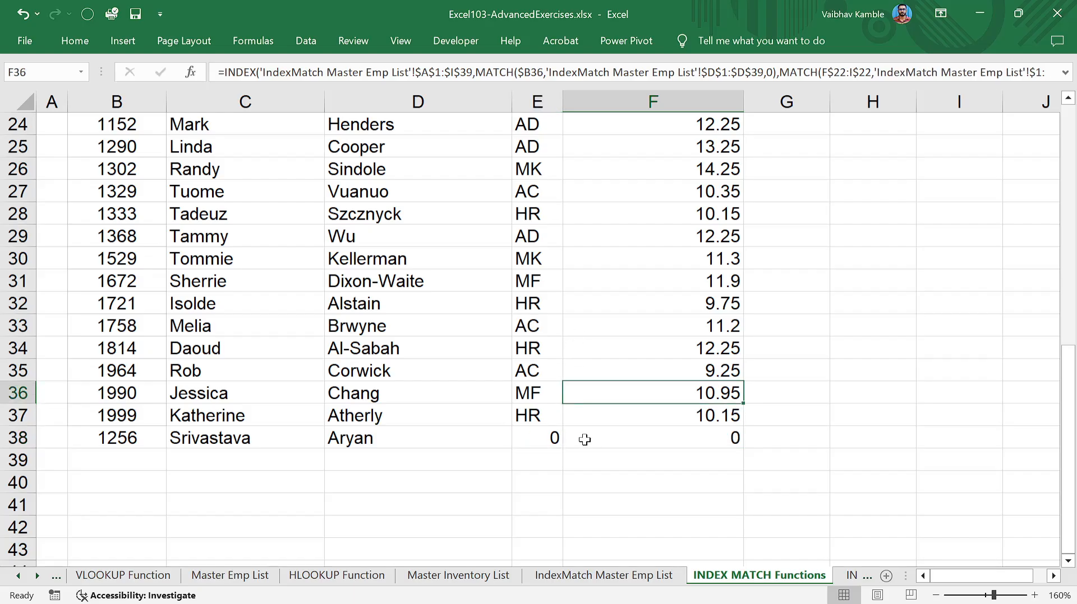
scroll(556, 442, "up", 2)
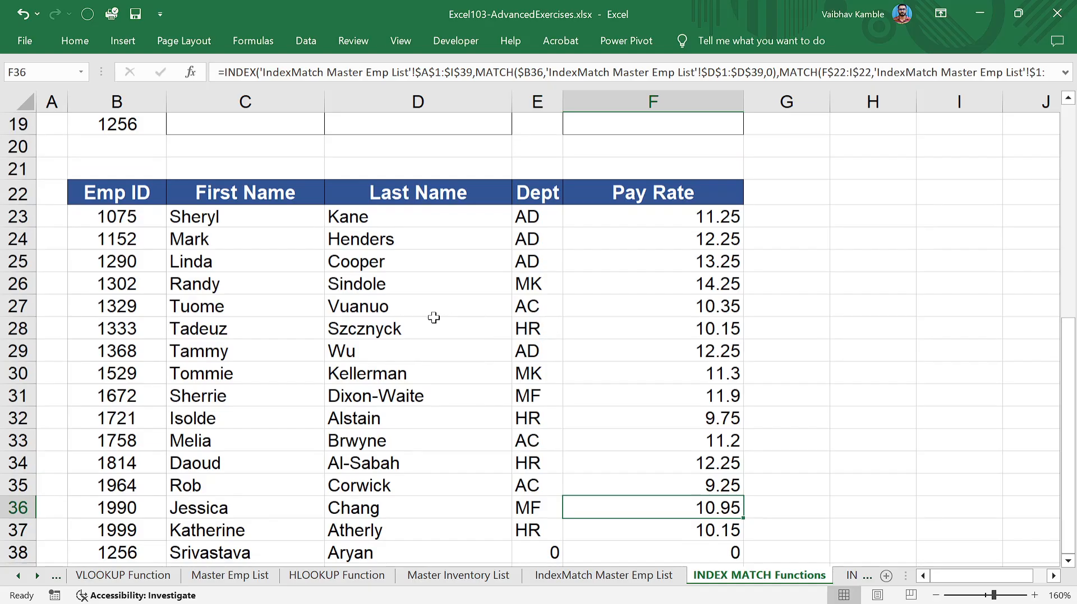
left_click(449, 309)
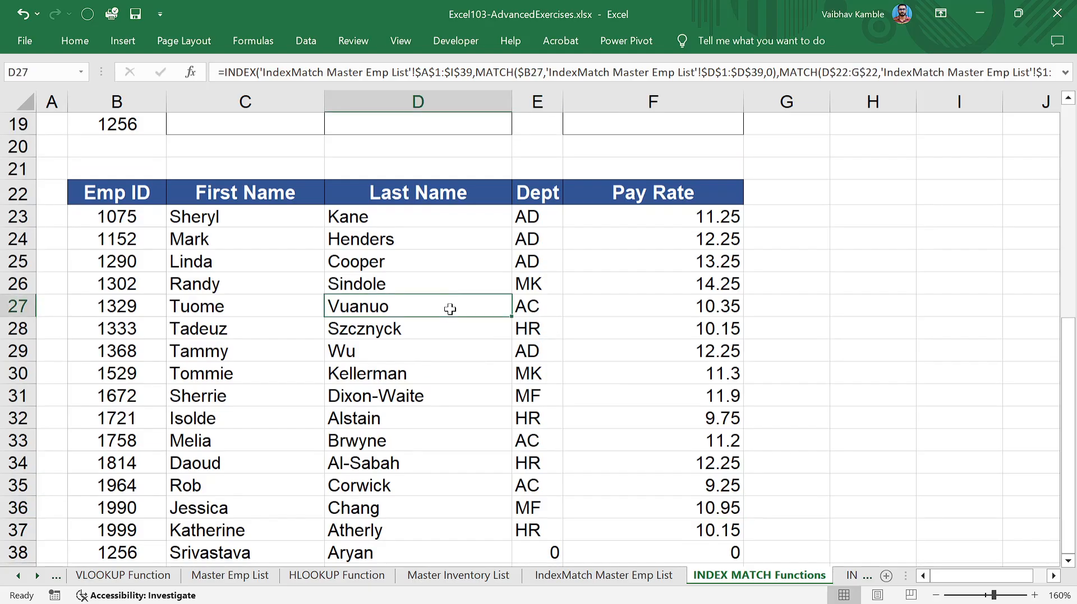
left_click(608, 304)
key("alt+Tab")
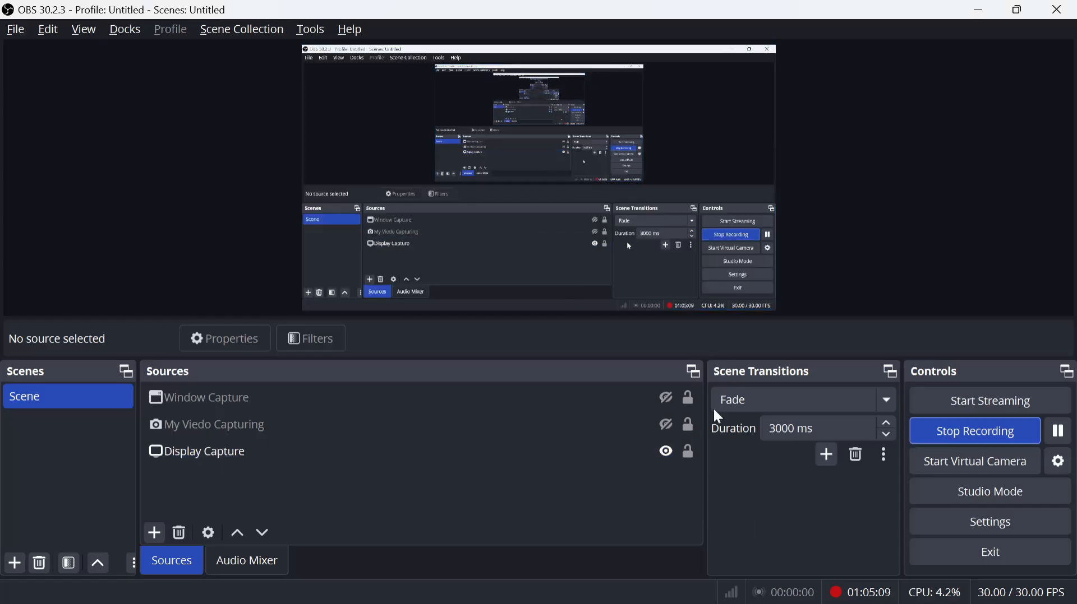
key("alt+Tab")
left_click(517, 302)
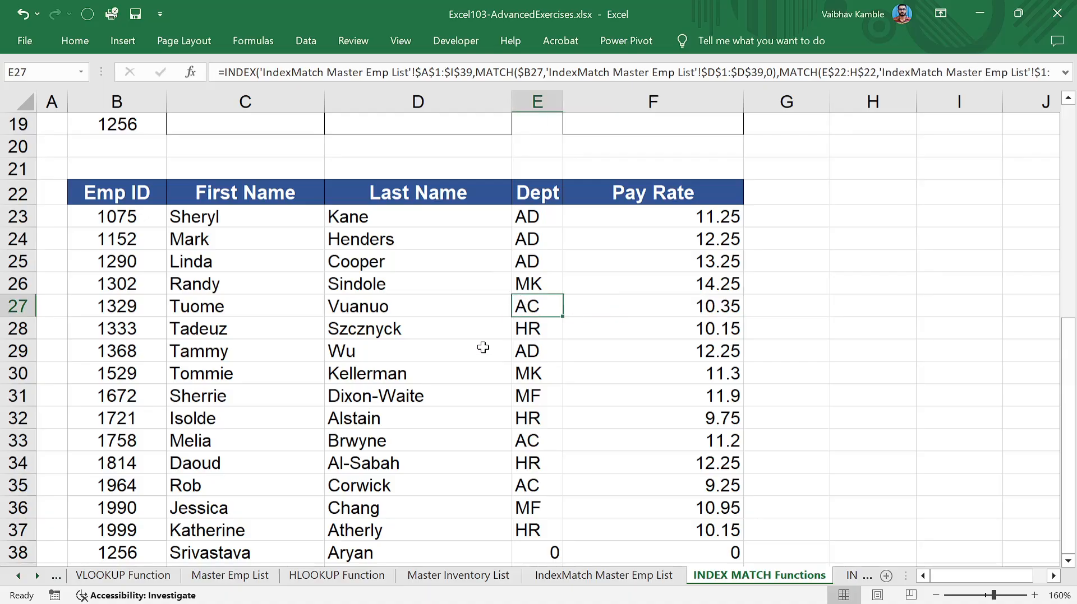
left_click(456, 333)
left_click(469, 303)
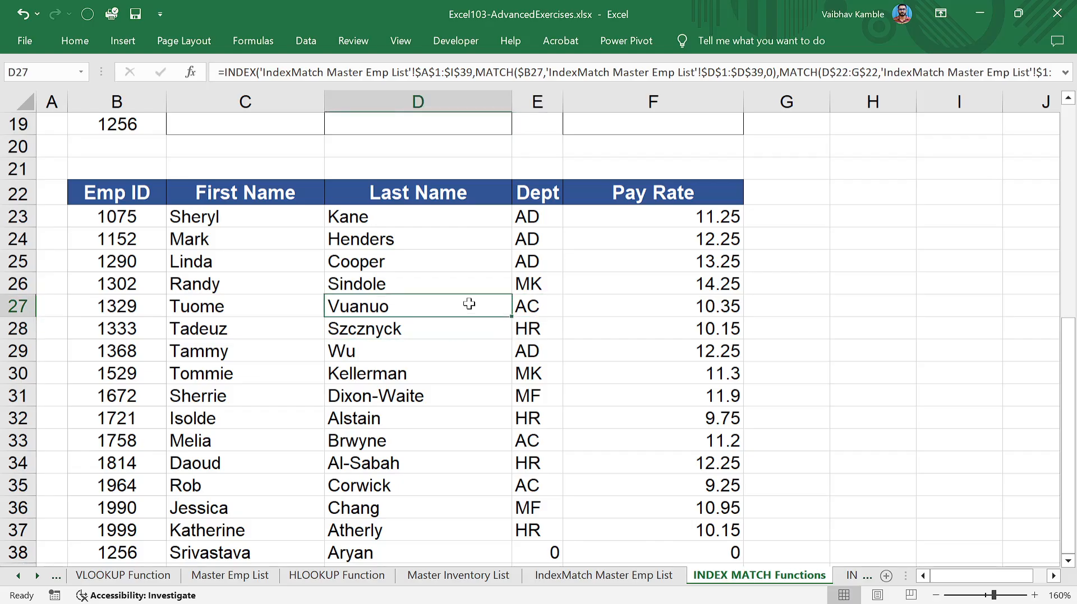
left_click(617, 305)
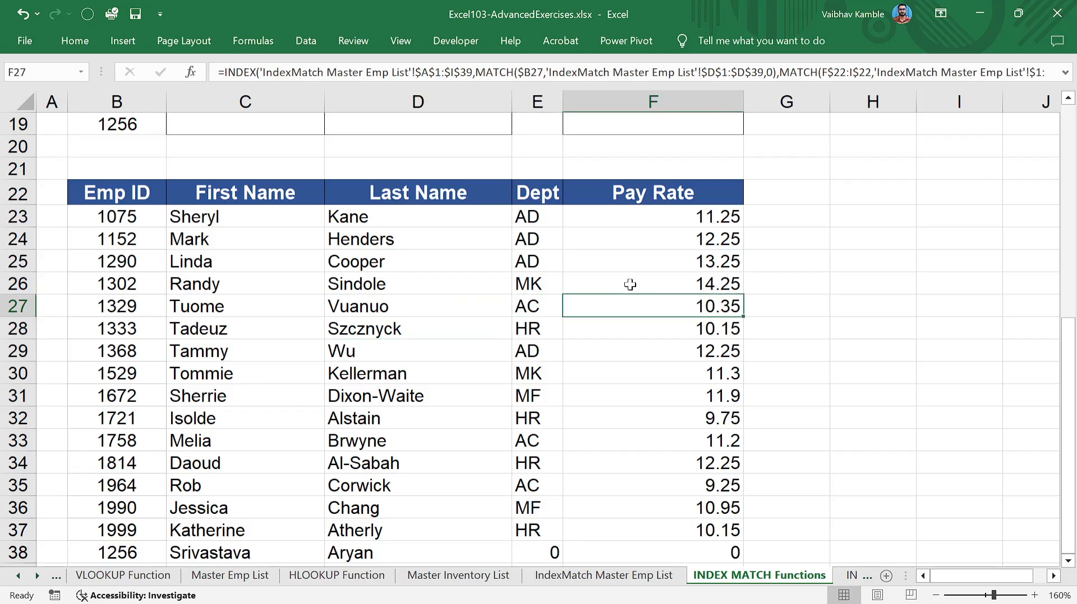
left_click(629, 280)
left_click(631, 262)
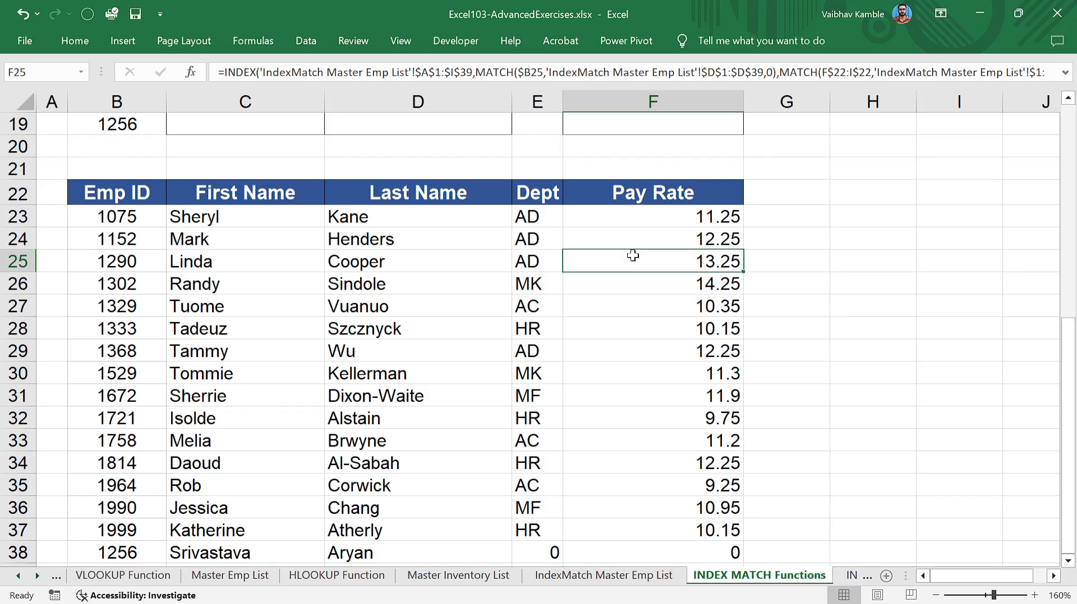
Step: Review the whole filled table at 145% zoom and go through the Pay Rate formulas from F31 up to F24
scroll(632, 255, "down", 3)
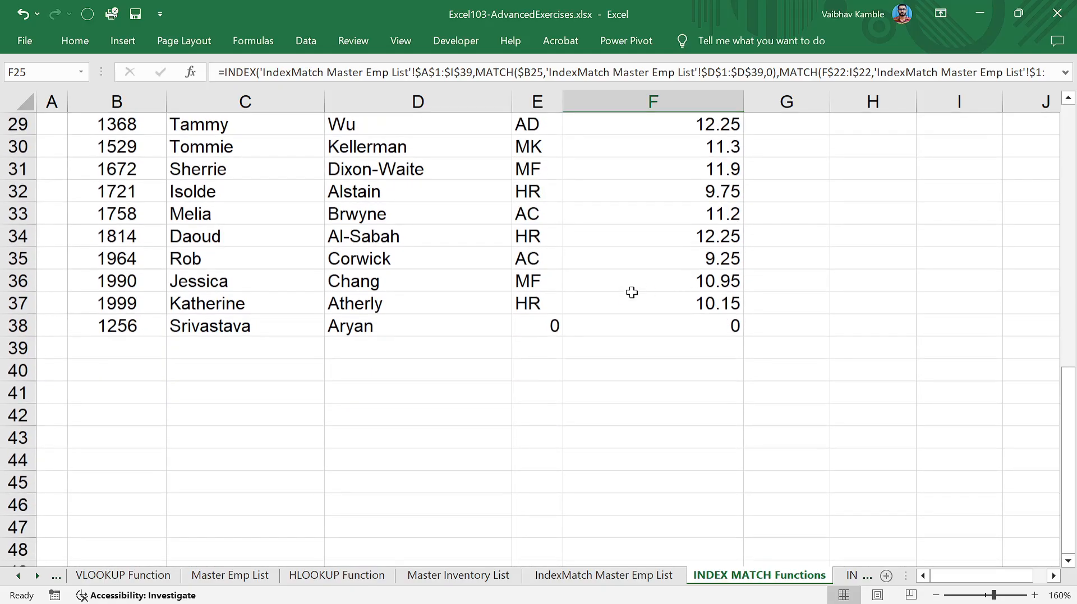
scroll(631, 293, "up", 3)
scroll(390, 324, "down", 1)
scroll(454, 324, "up", 2)
scroll(456, 325, "down", 3)
left_click(456, 326)
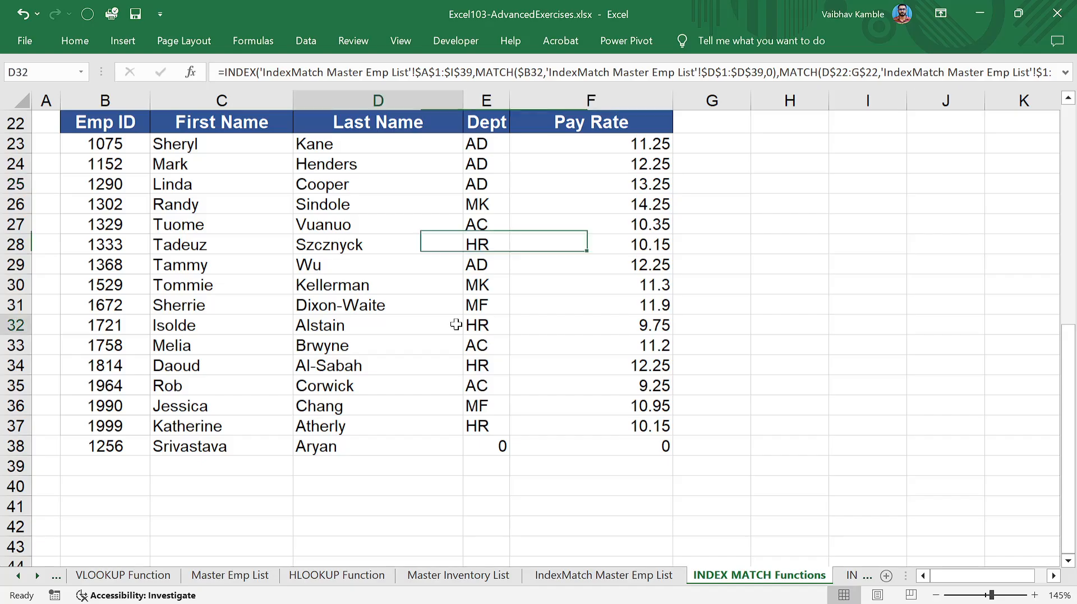
left_click(543, 306)
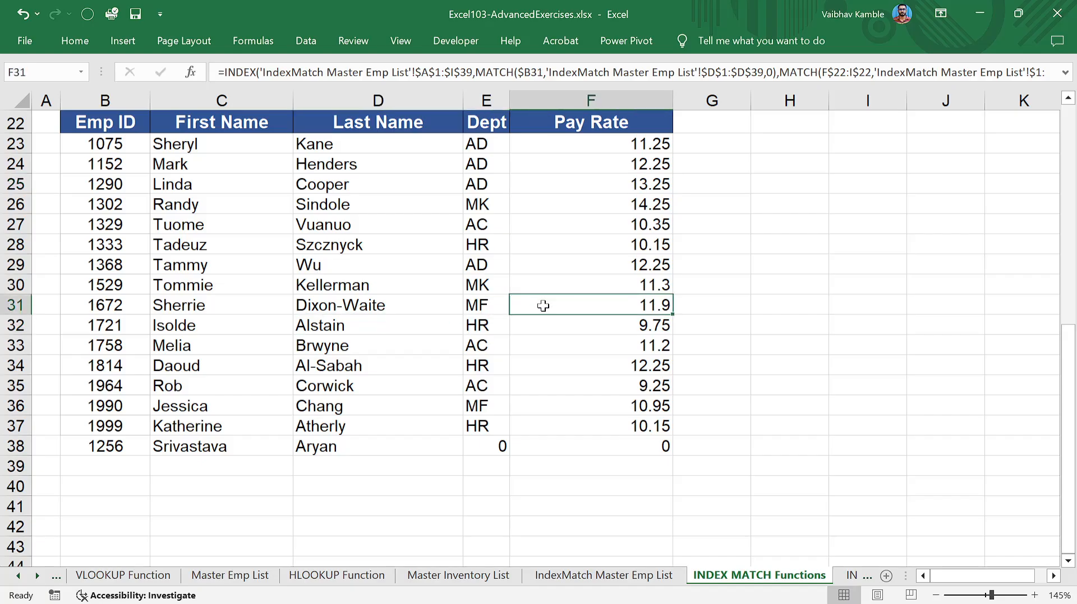
left_click(573, 281)
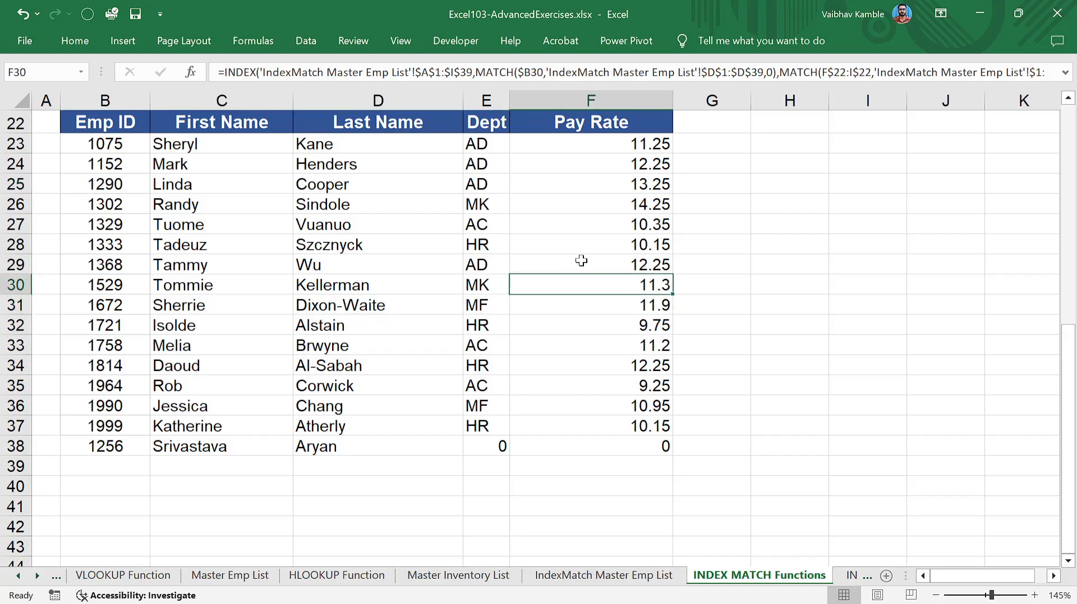
left_click(581, 261)
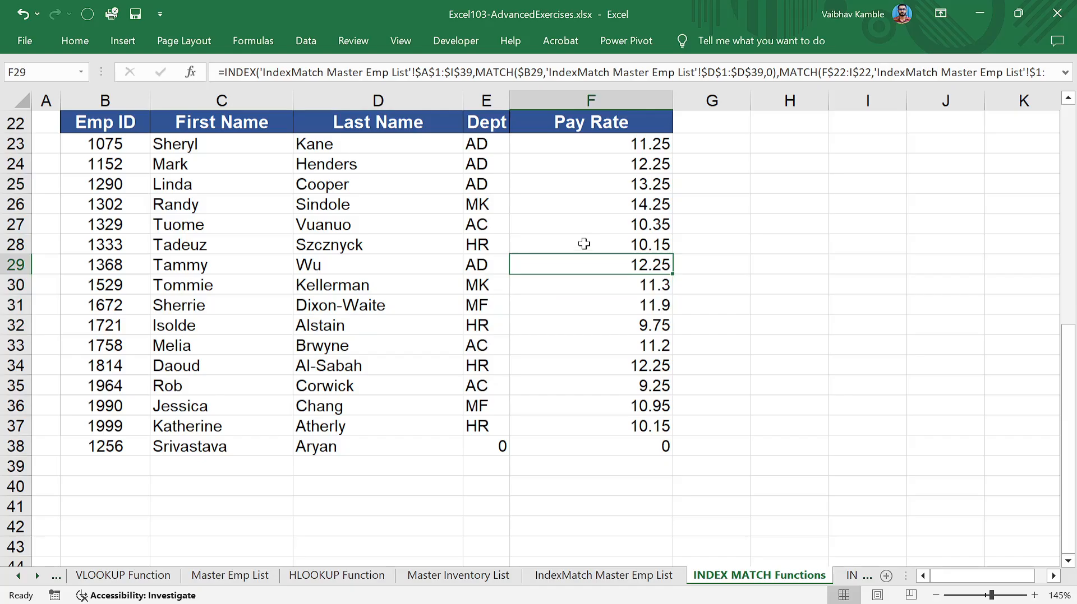
left_click(583, 242)
left_click(586, 224)
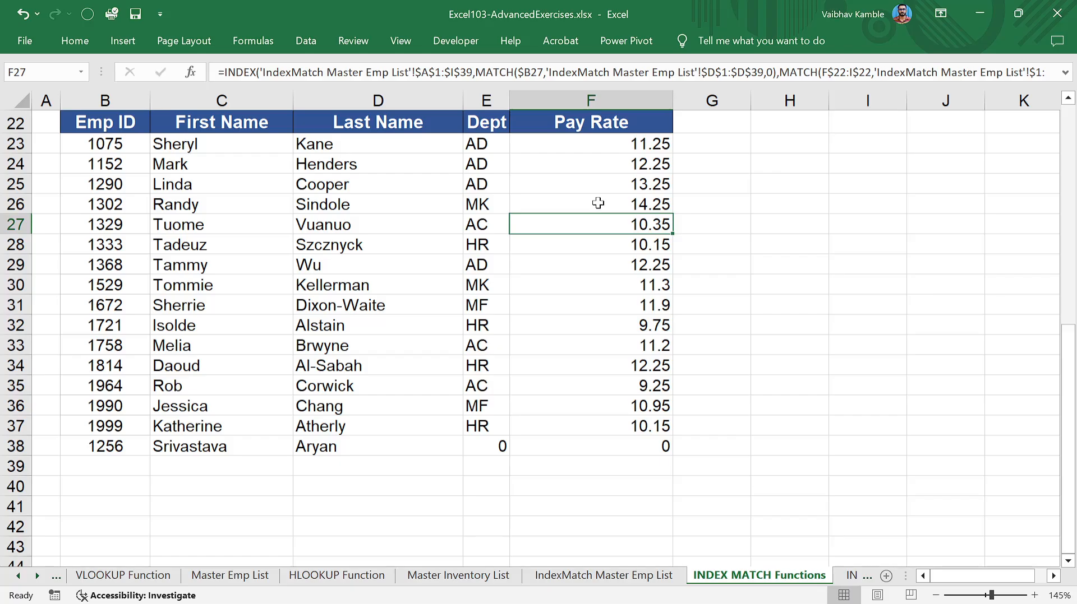
left_click(594, 204)
left_click(590, 181)
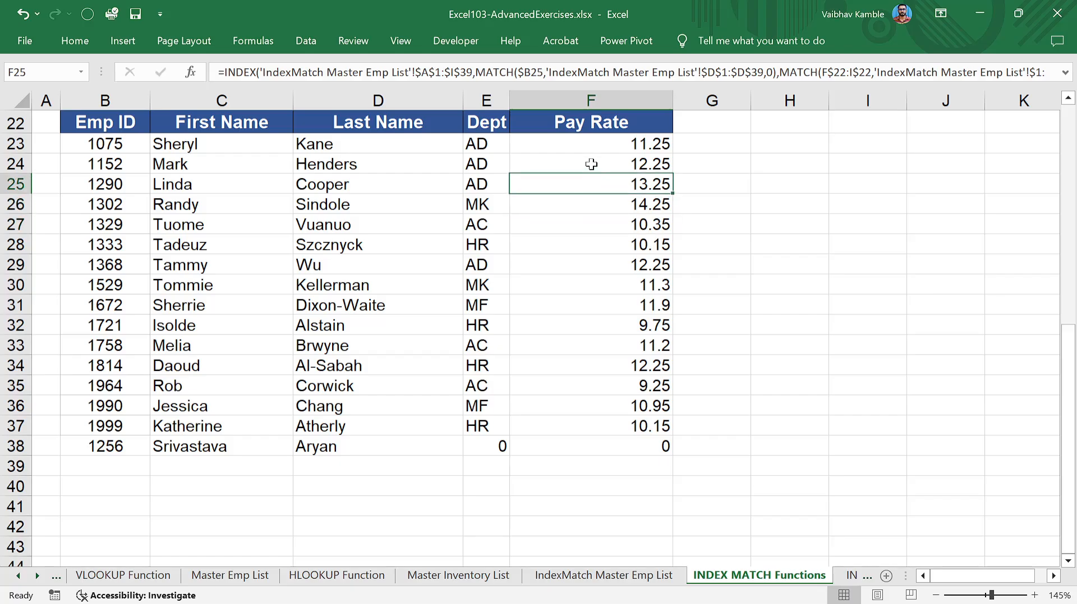
left_click(589, 165)
scroll(578, 231, "up", 1)
scroll(579, 231, "down", 1)
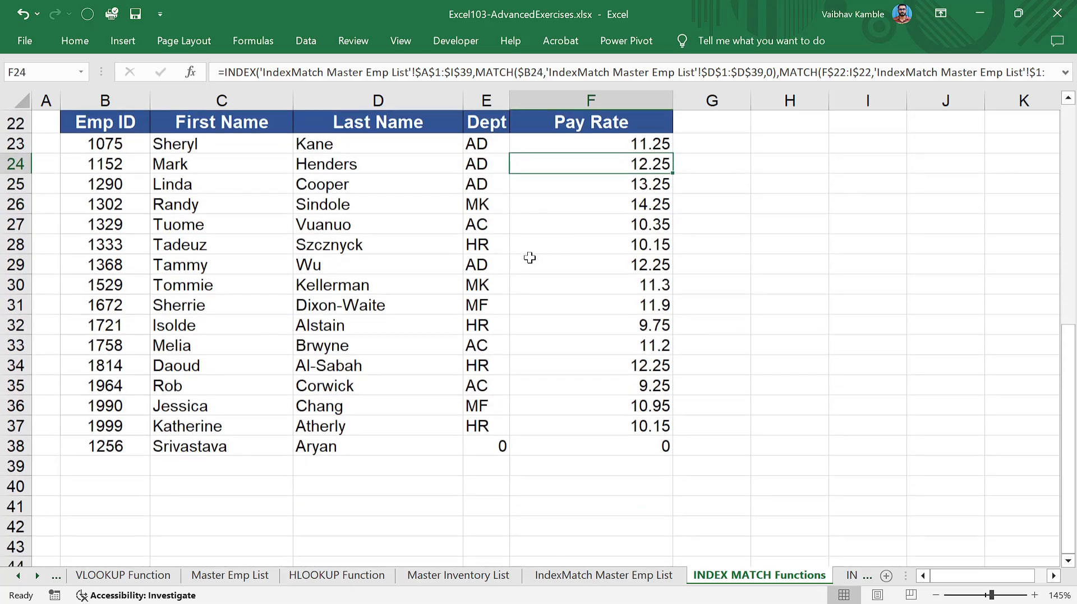
left_click(523, 264)
key("alt+Tab")
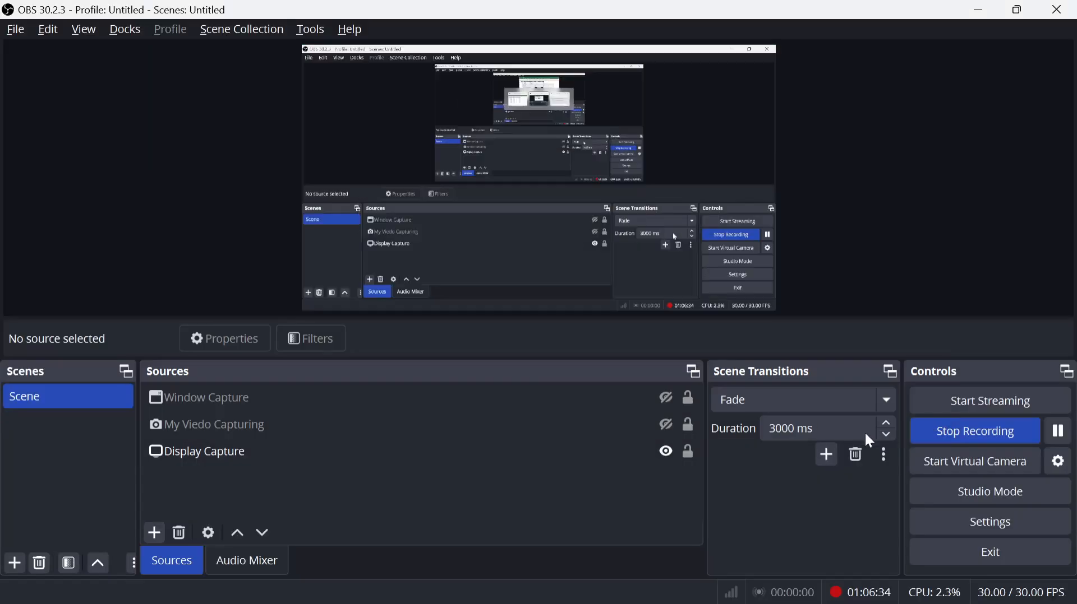